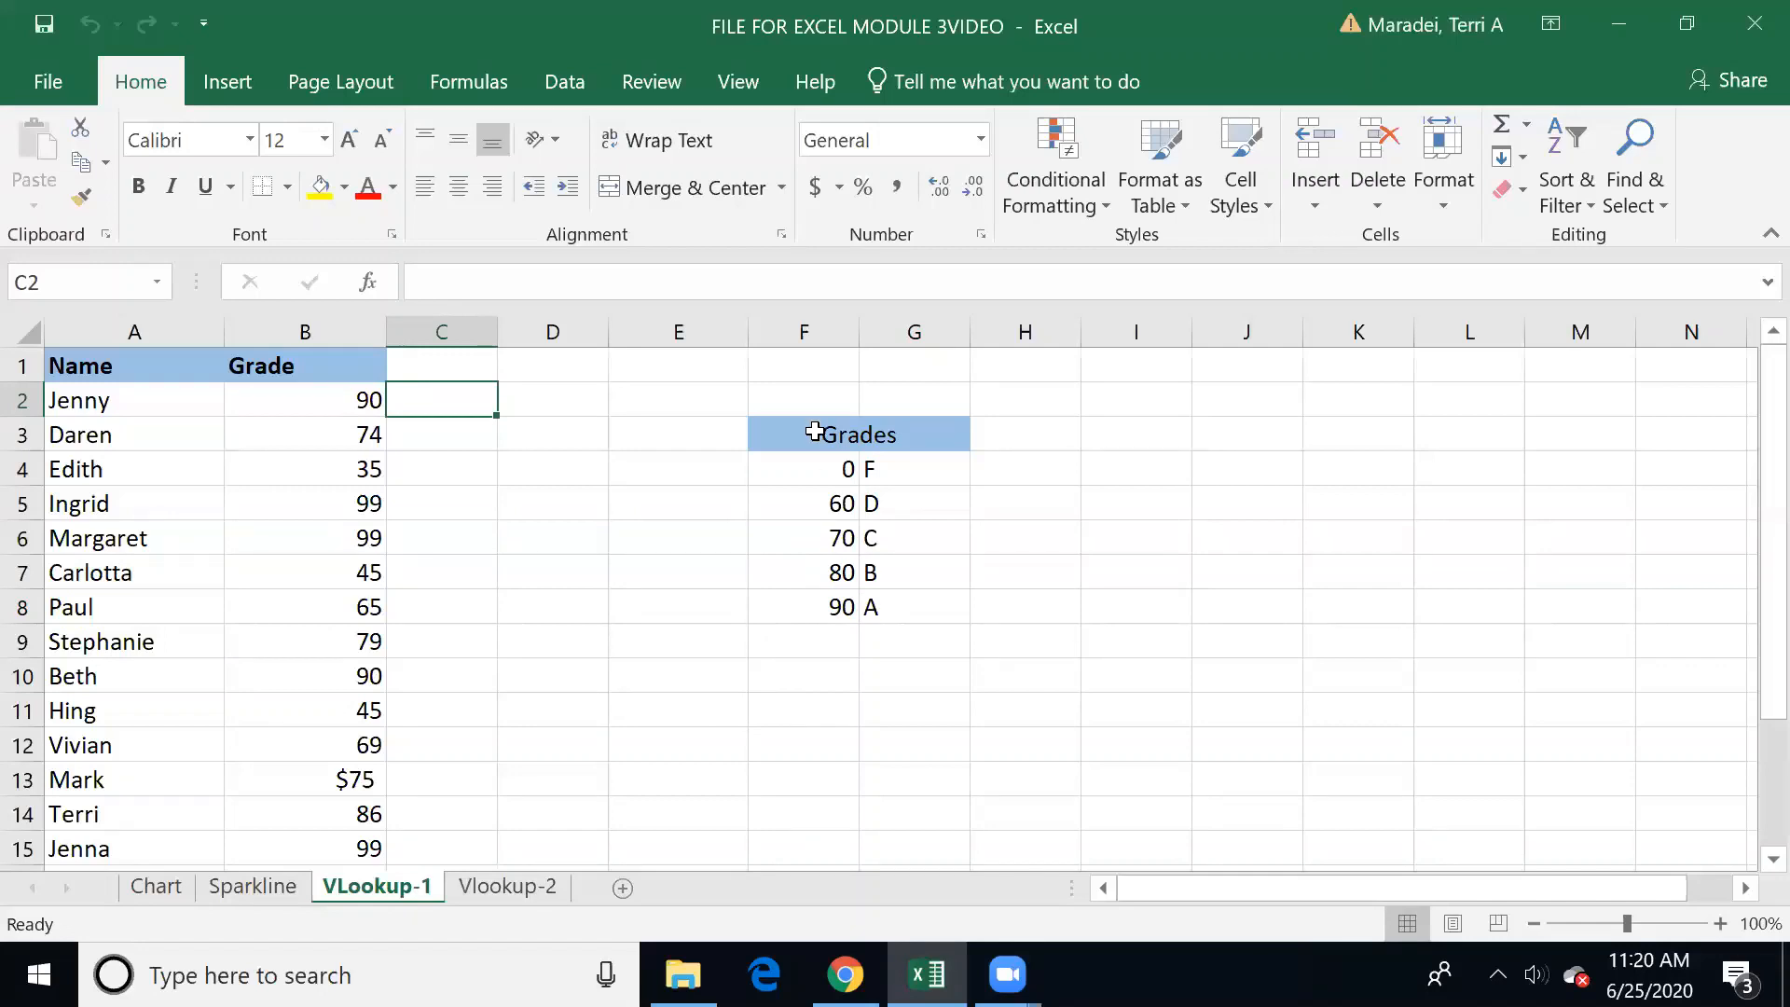
# Step: Enter the heading Letter Grade in cell C1
pyautogui.click(816, 431)
pyautogui.moveTo(826, 532); pyautogui.dragTo(822, 599)
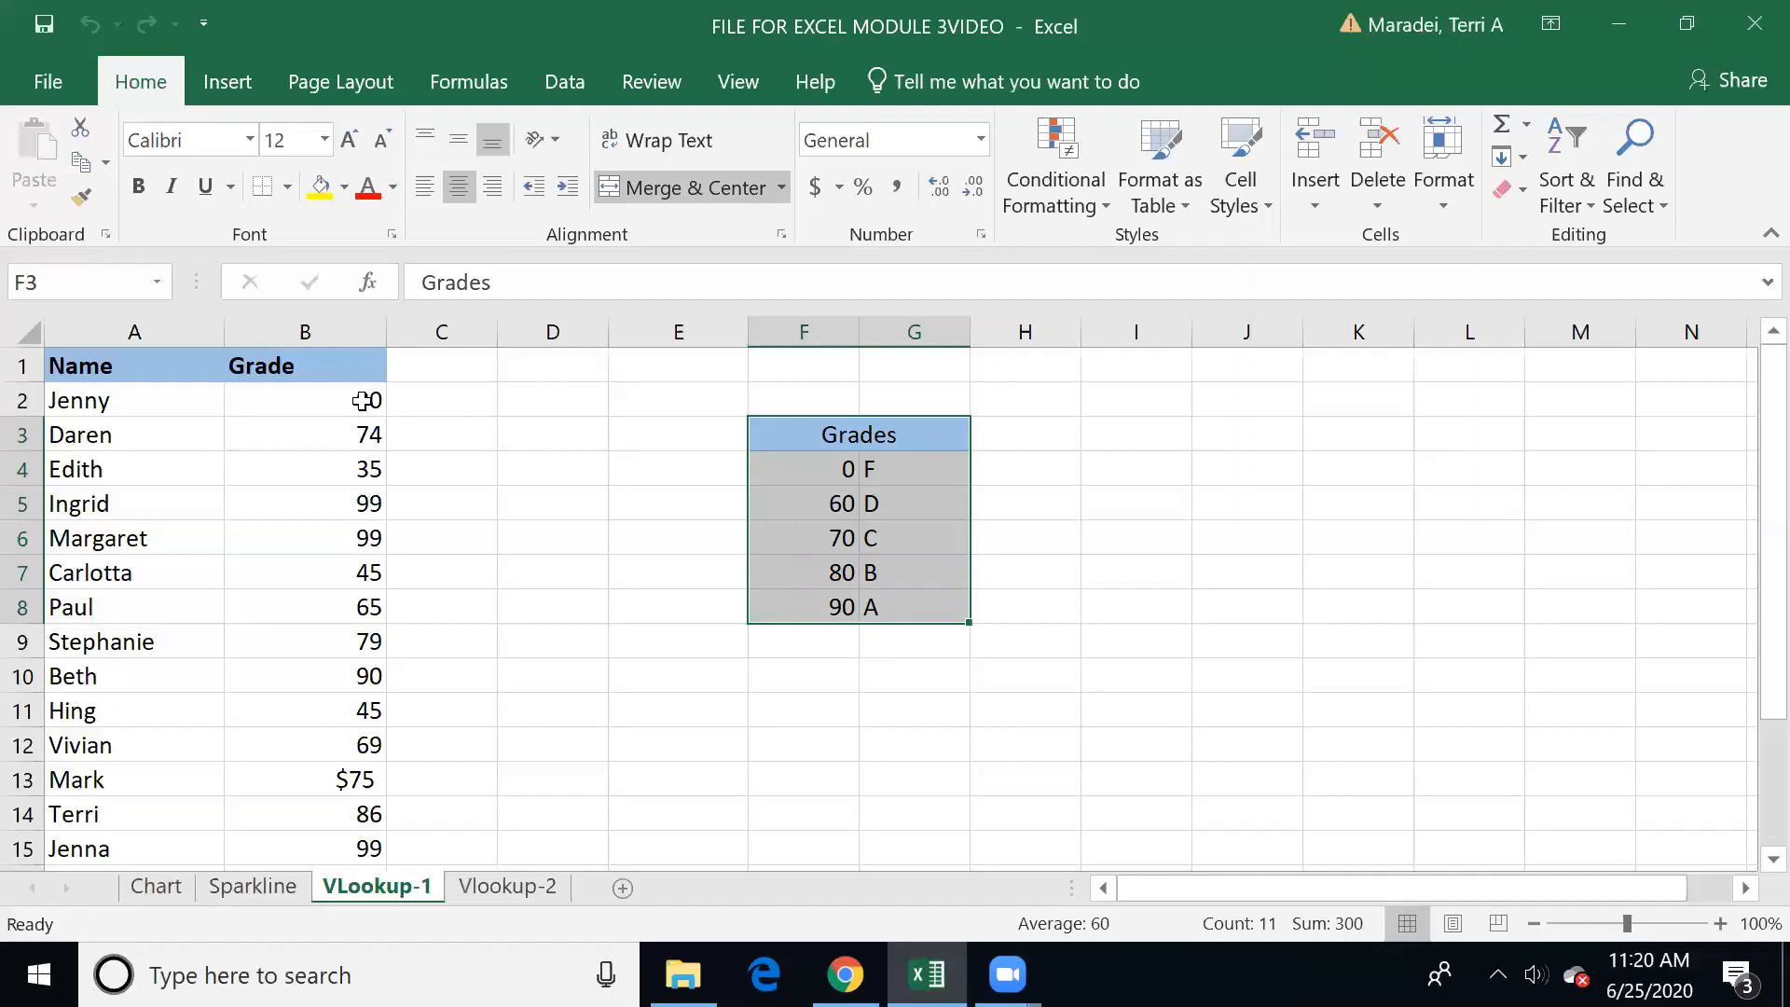
pyautogui.click(455, 369)
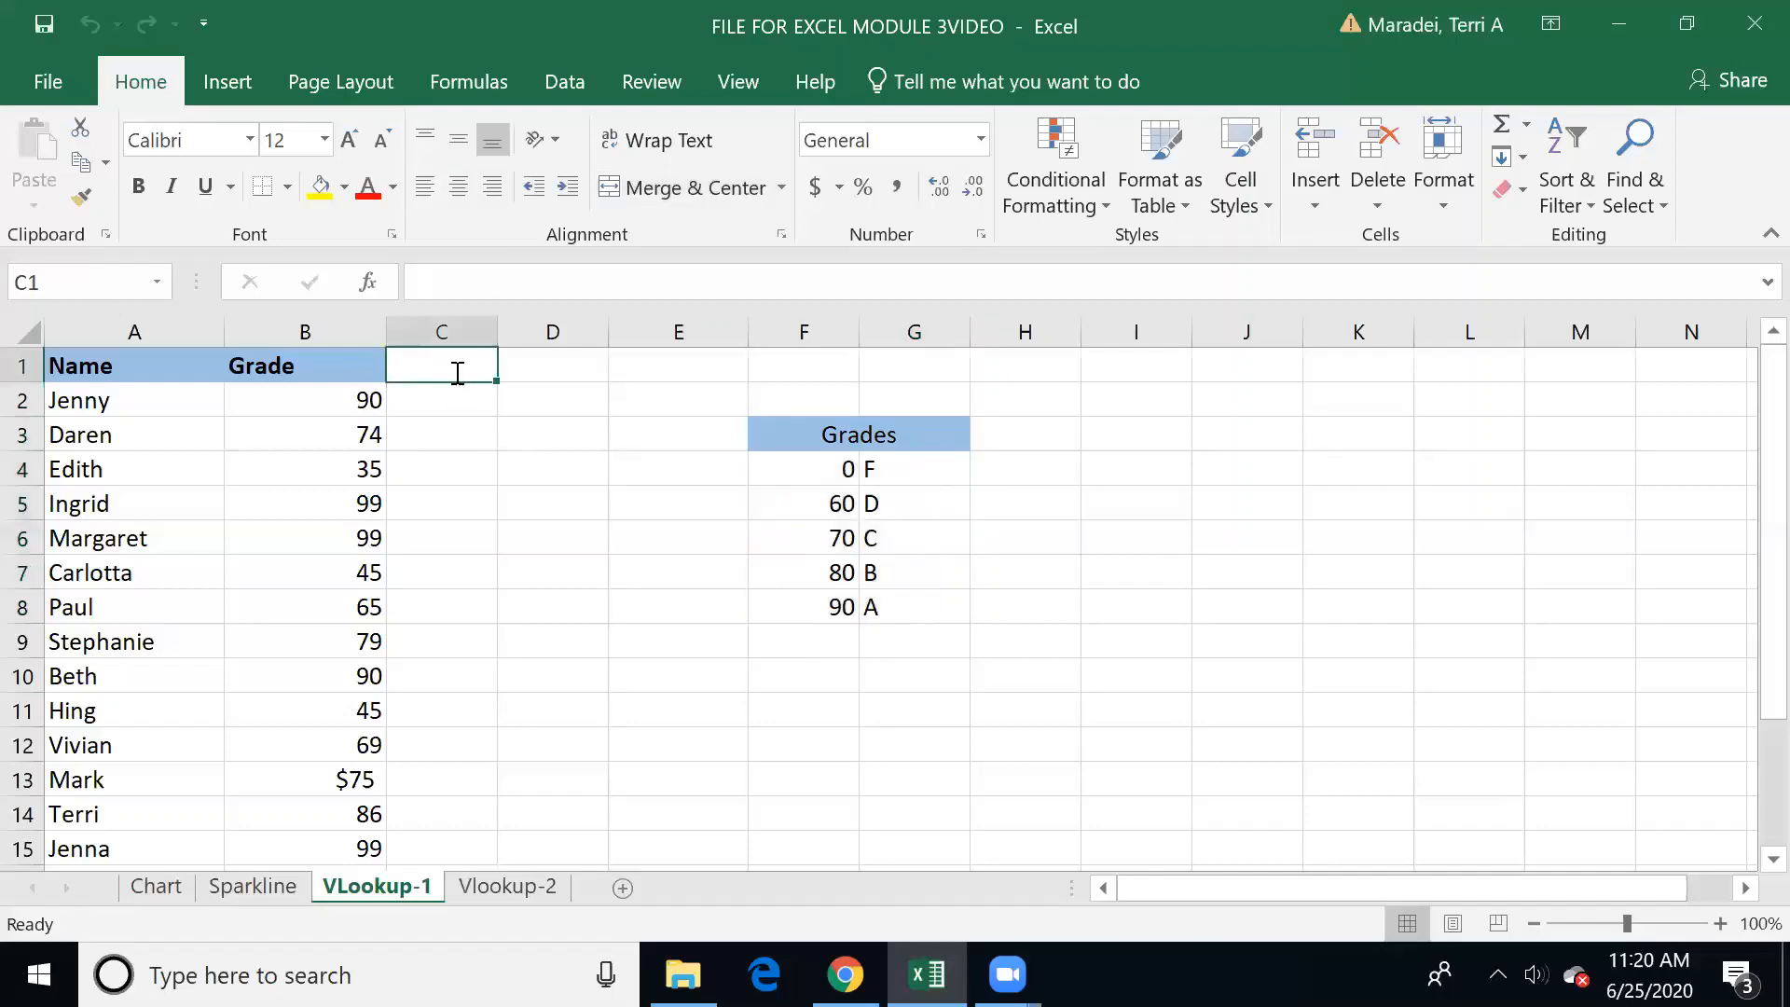
pyautogui.write('Letter Grade')
pyautogui.press('Return')
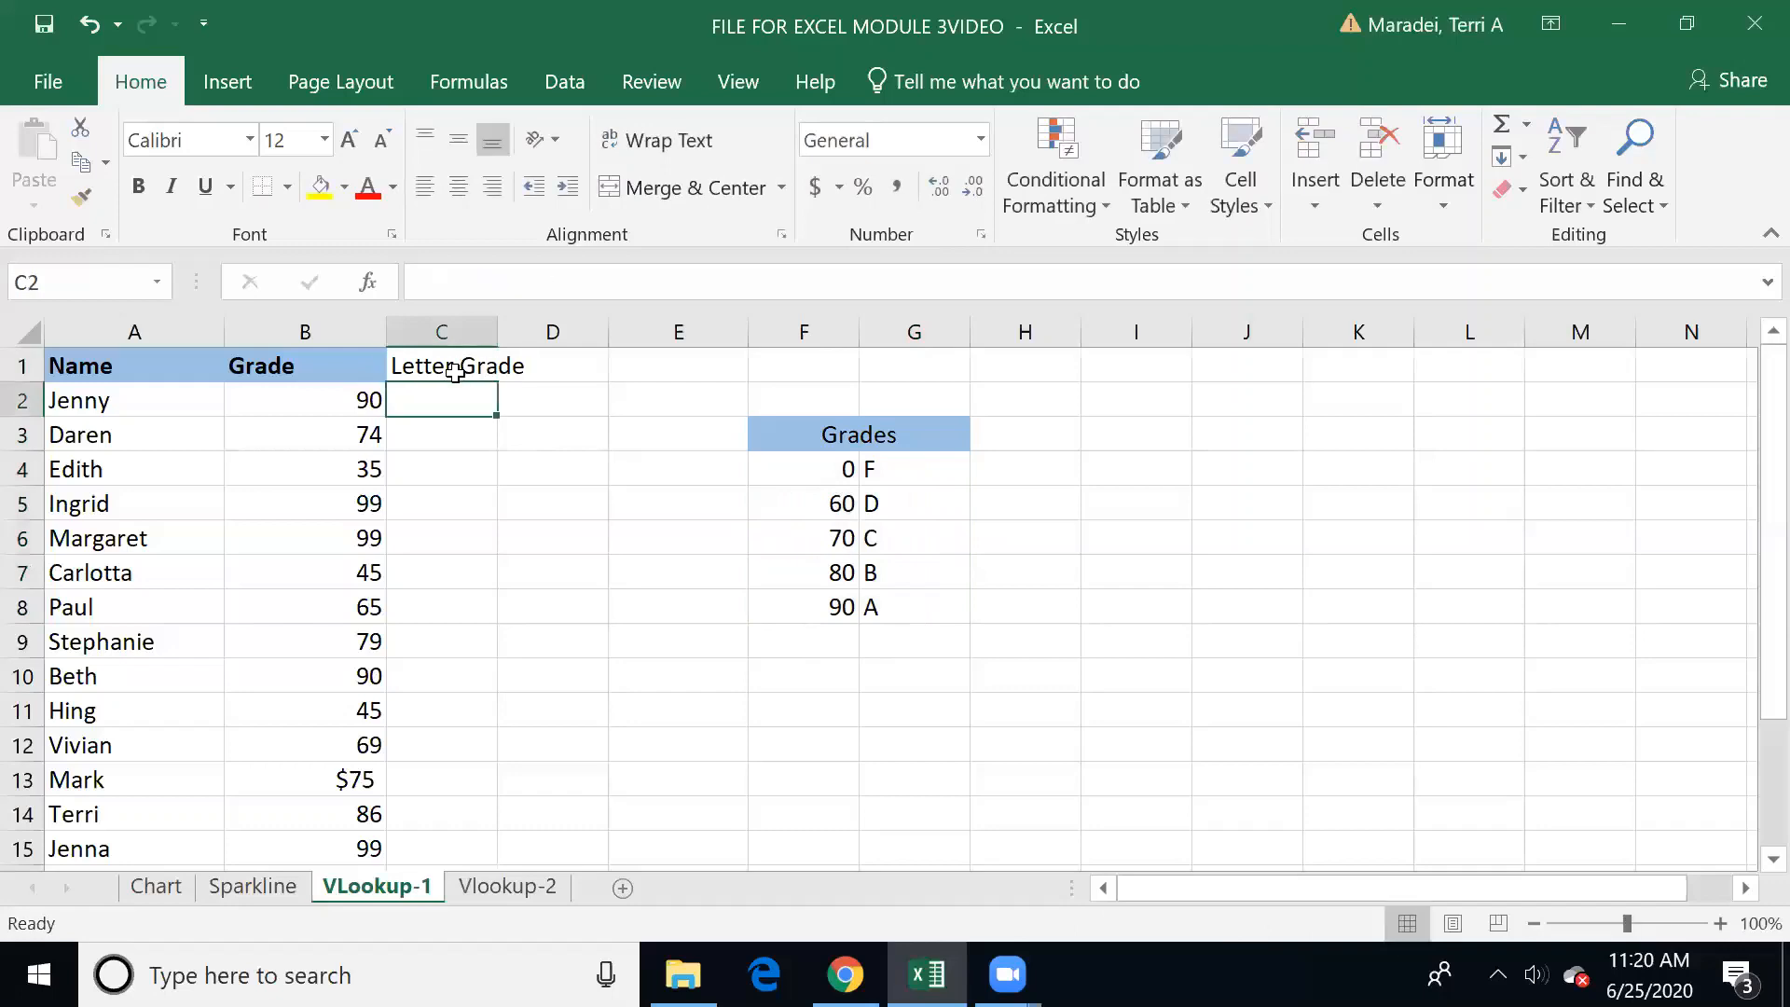
# Step: Copy the Grade heading's formatting onto the Letter Grade heading and autofit the width of column C
pyautogui.click(358, 364)
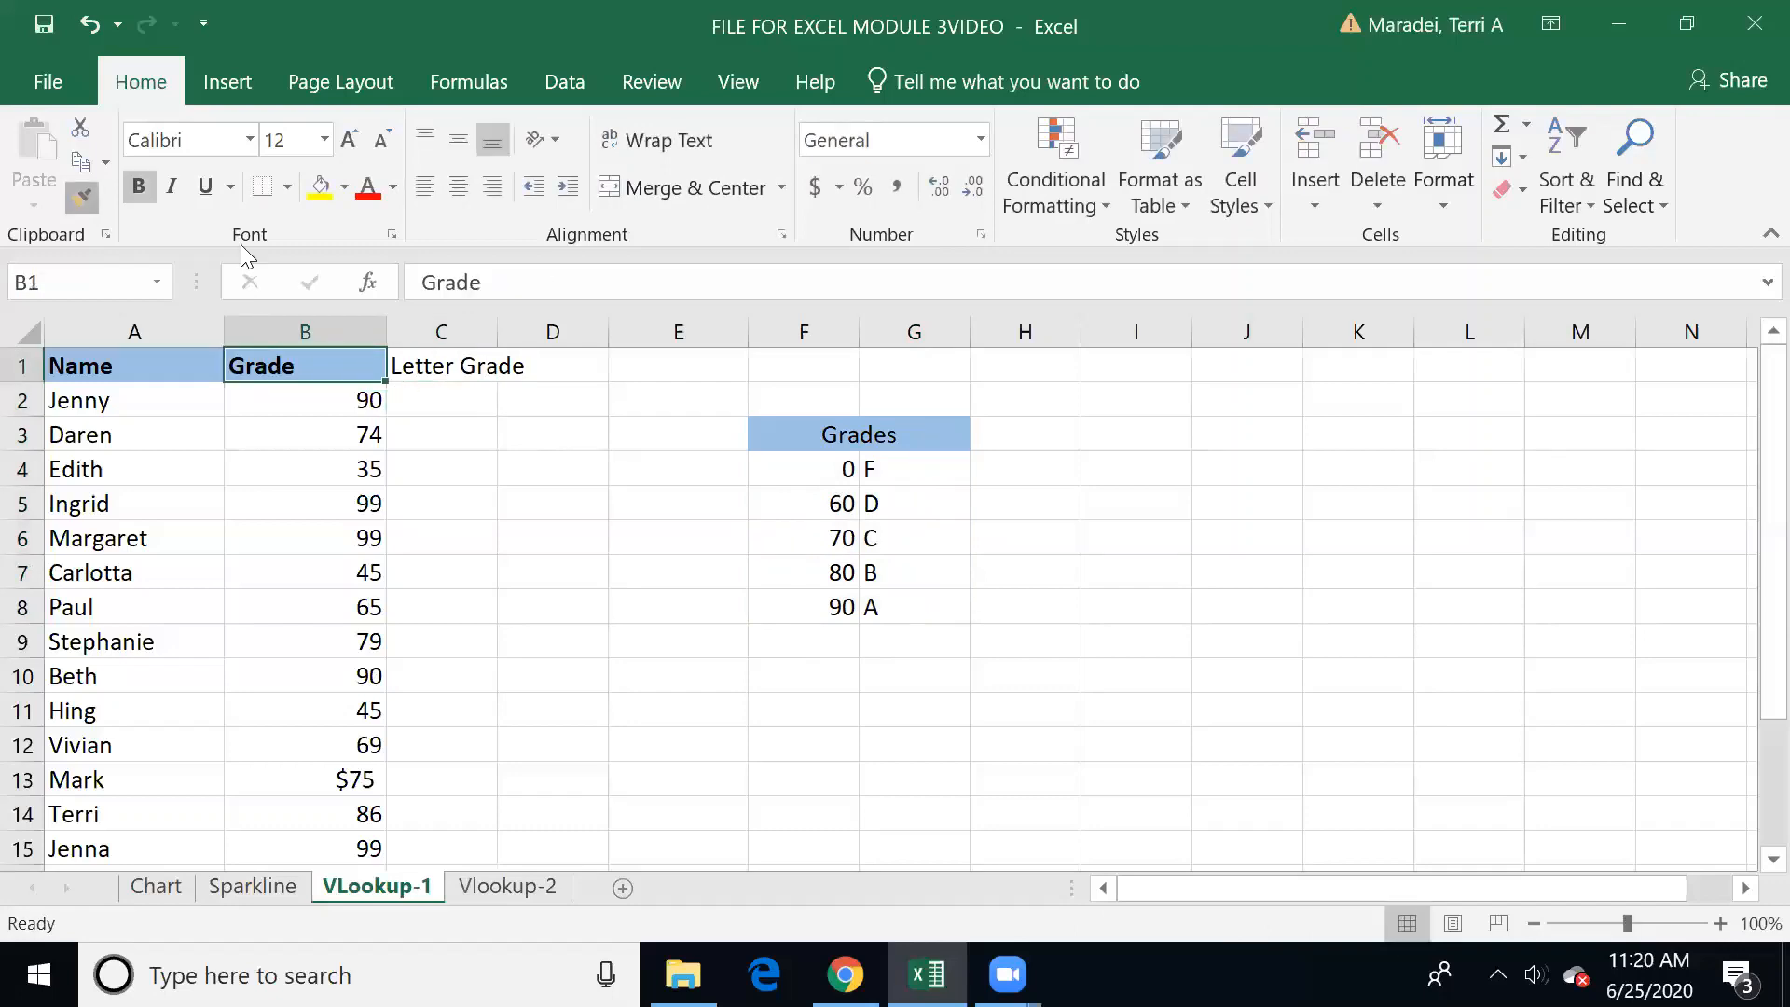
pyautogui.click(82, 196)
pyautogui.click(434, 362)
pyautogui.doubleClick(497, 332)
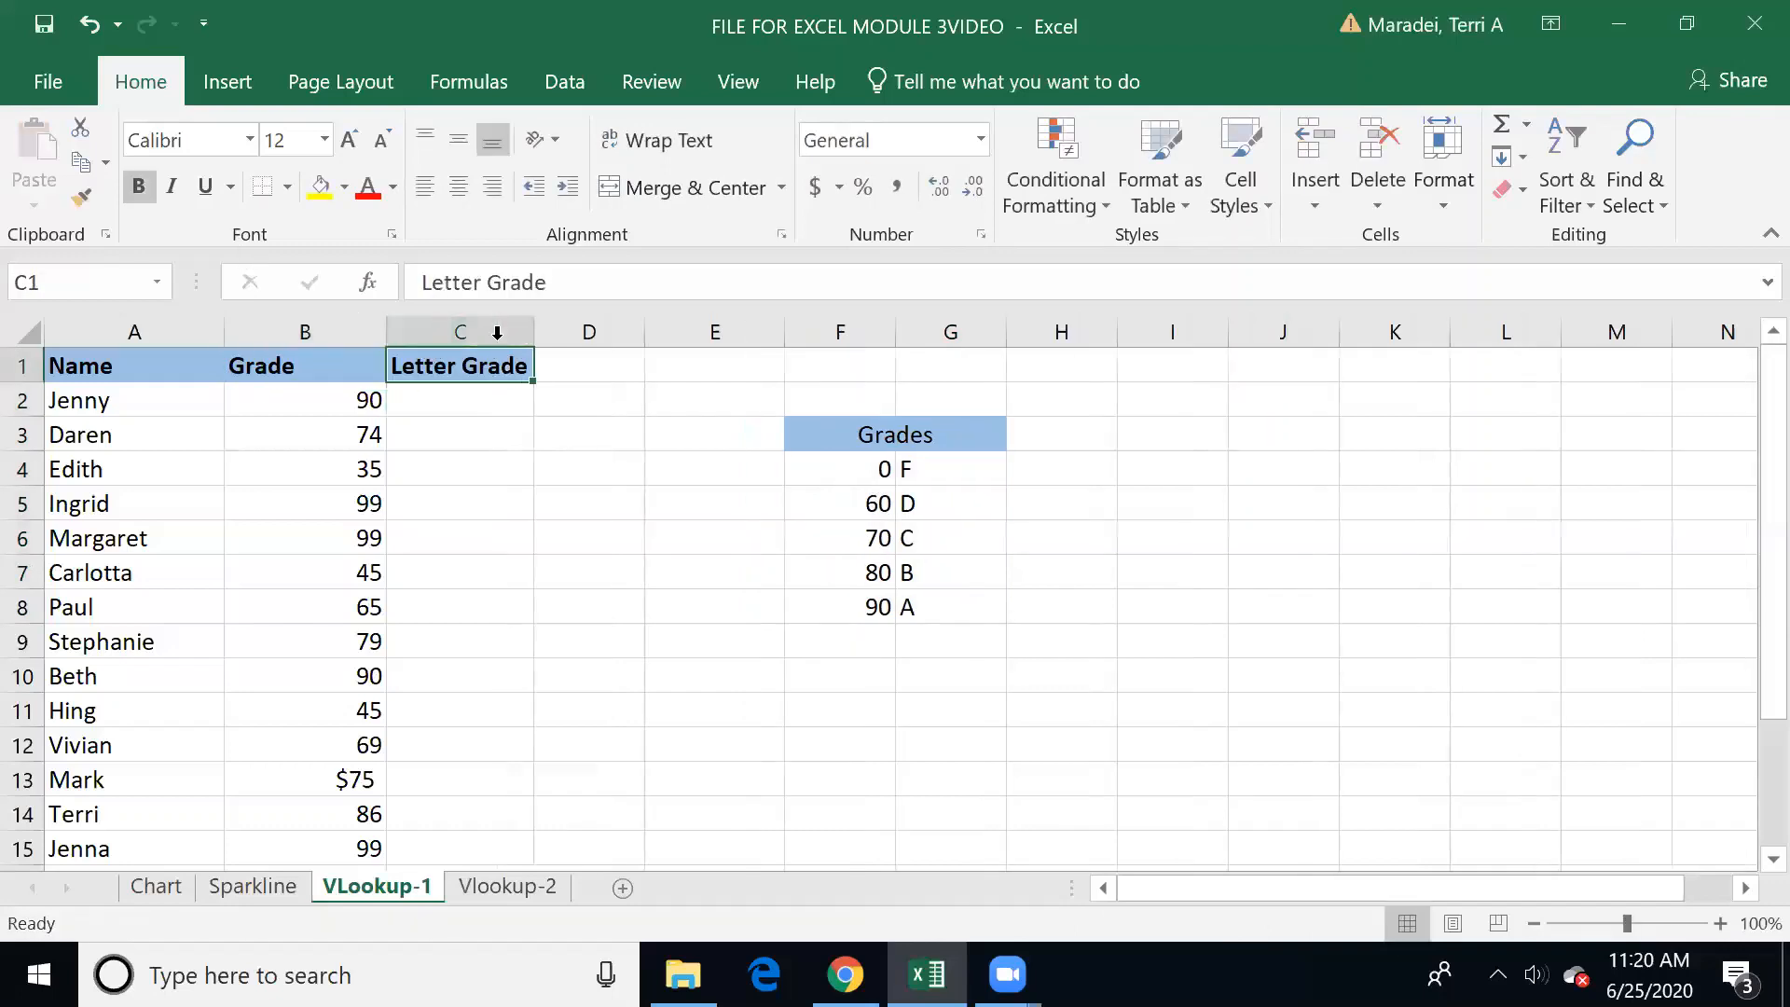
pyautogui.click(464, 410)
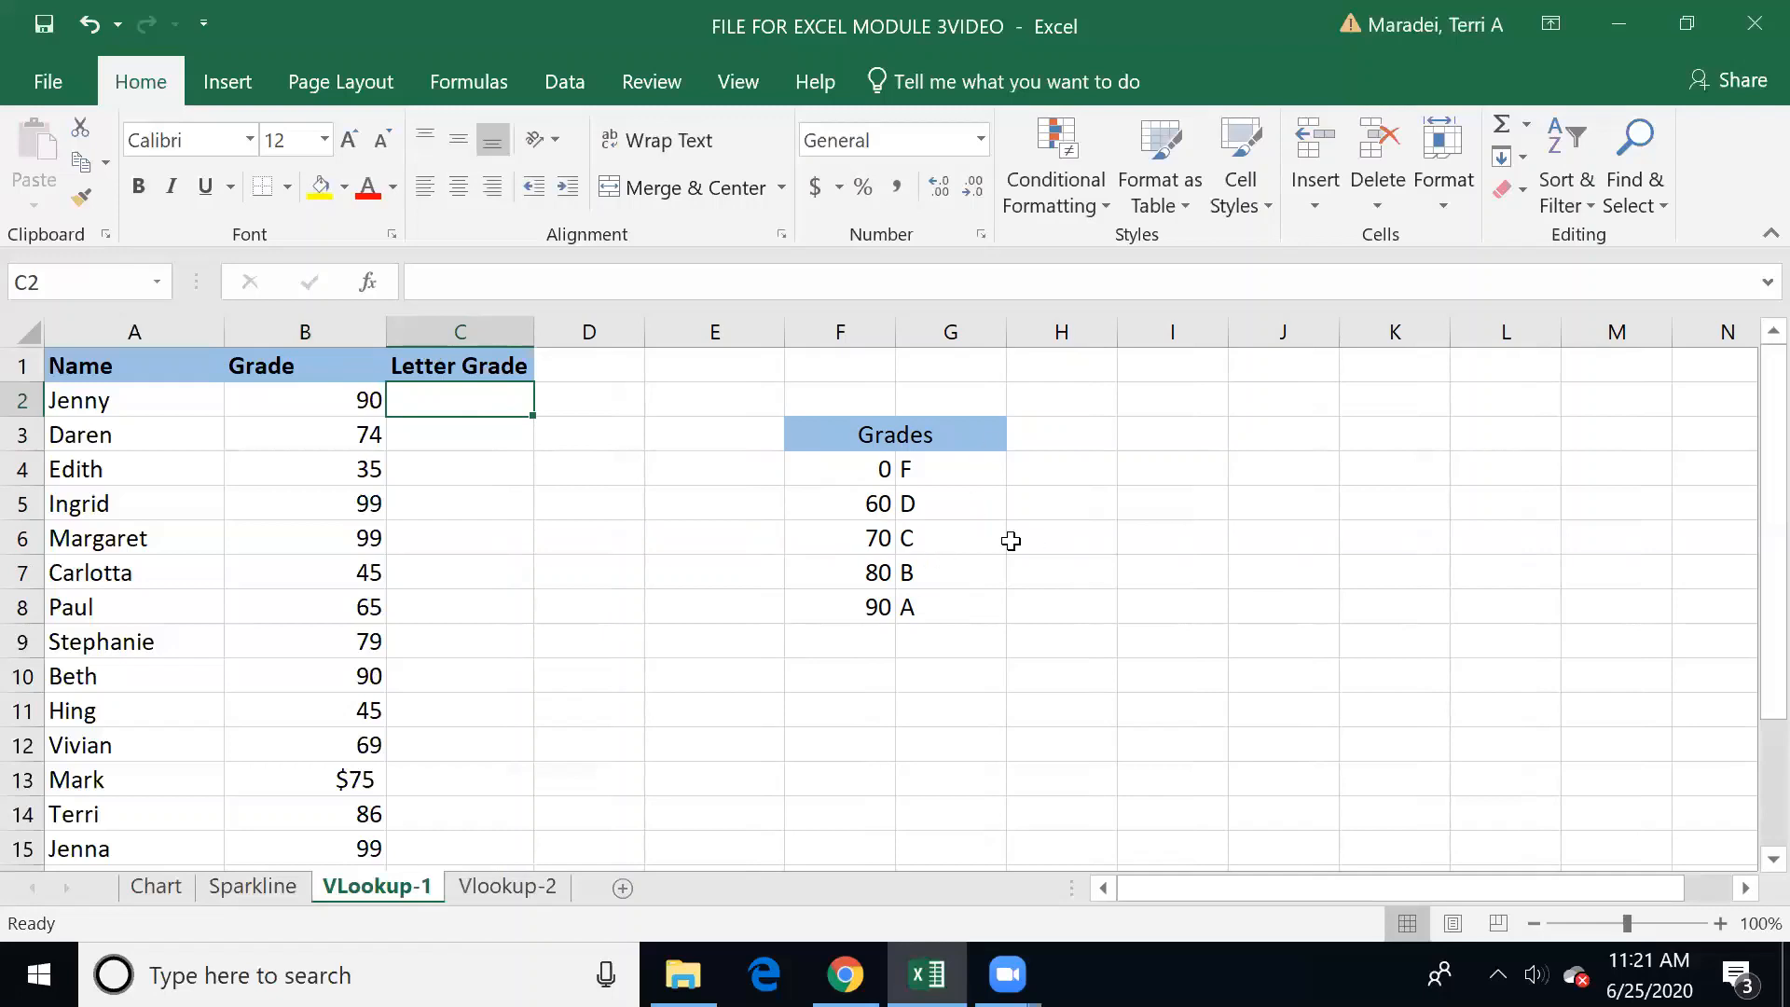
pyautogui.write('=vlookup')
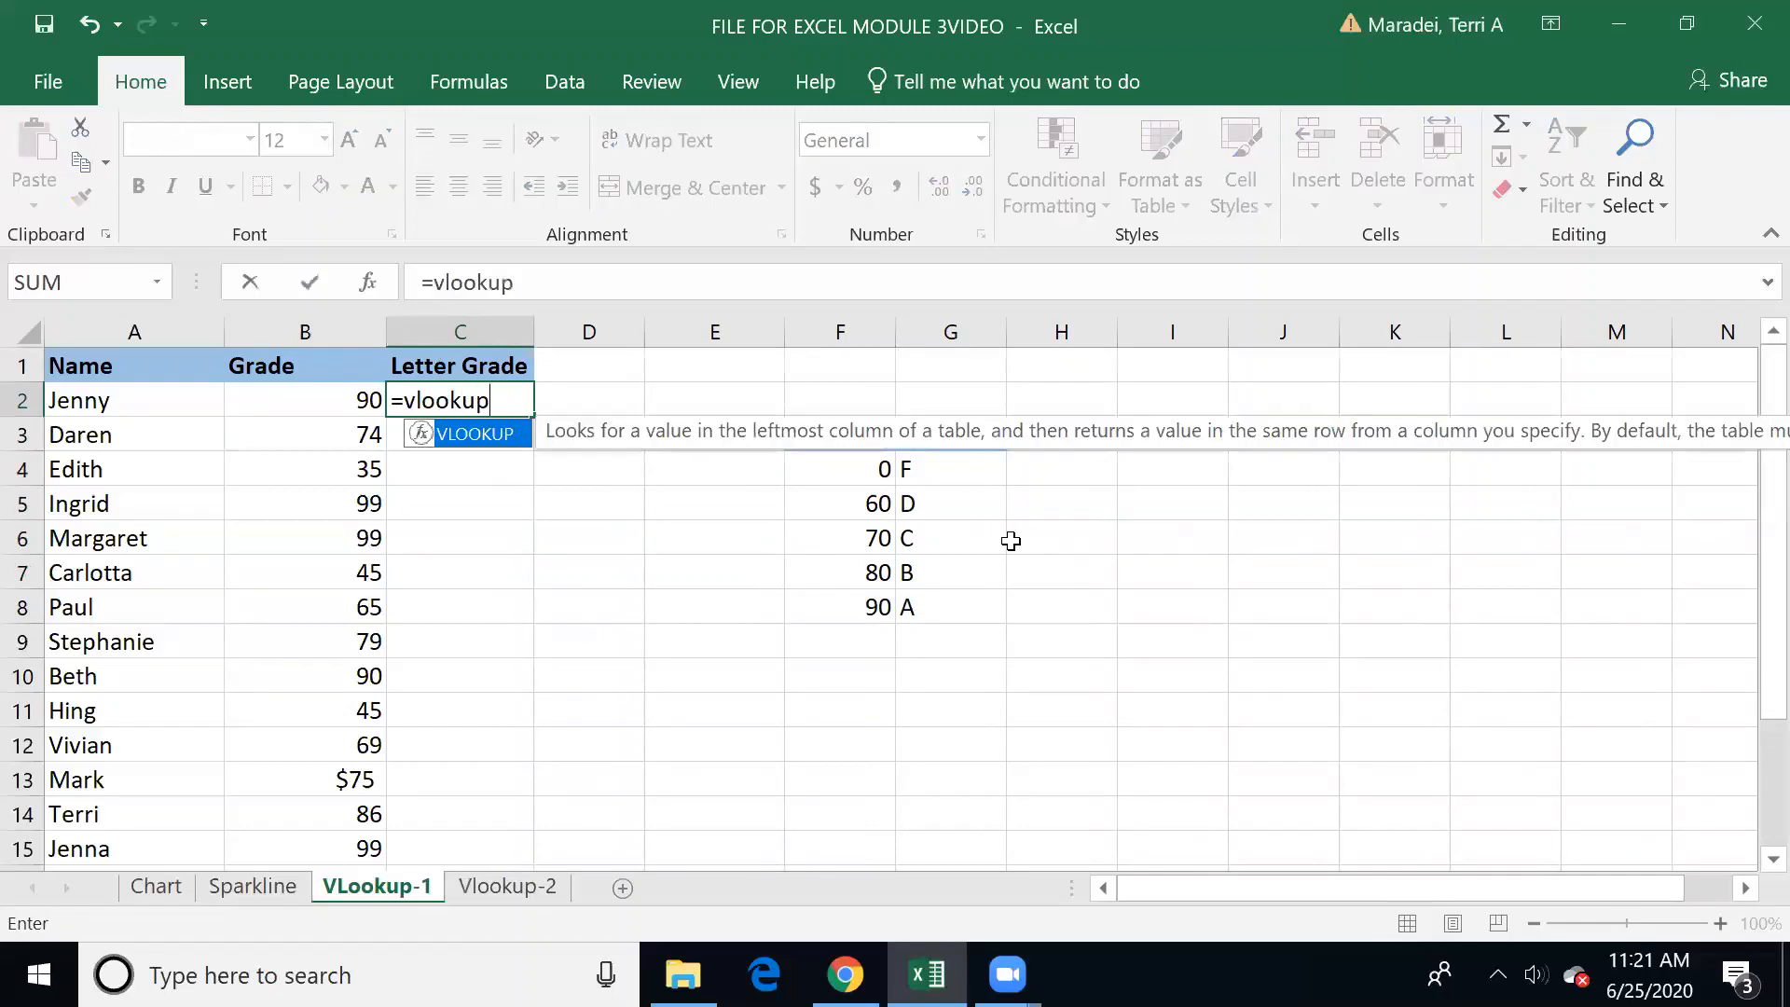
pyautogui.write('(')
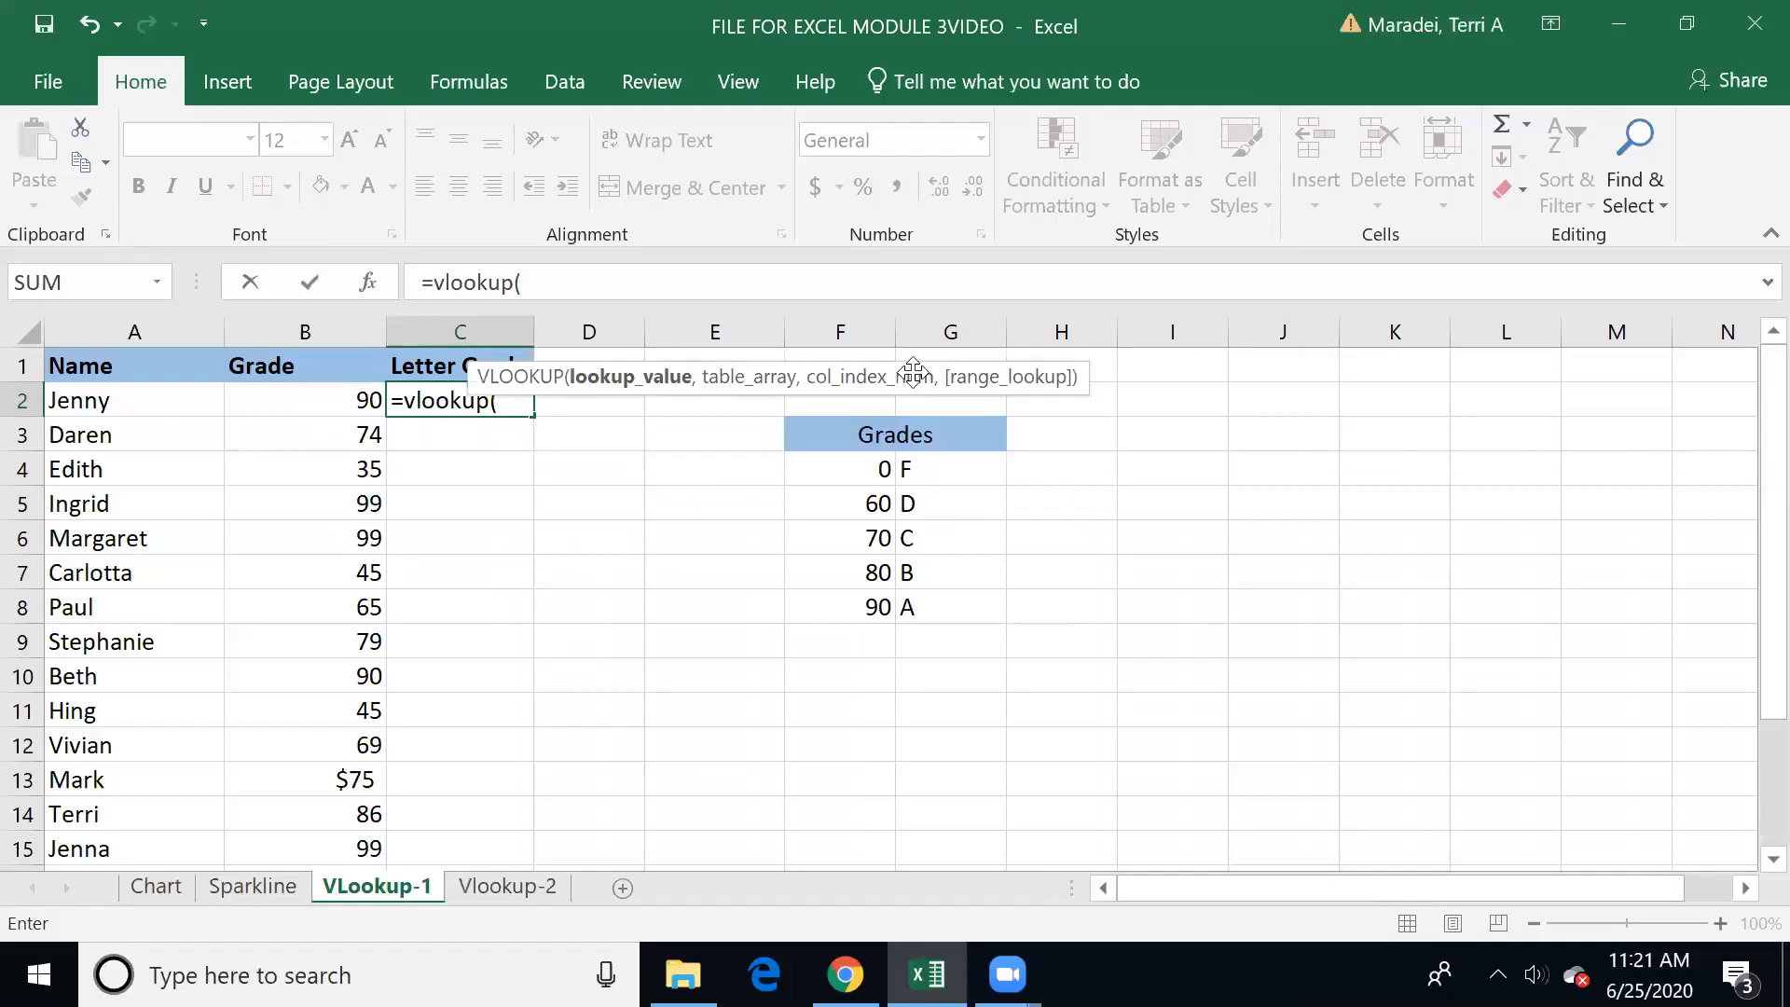
pyautogui.moveTo(844, 433); pyautogui.dragTo(850, 606)
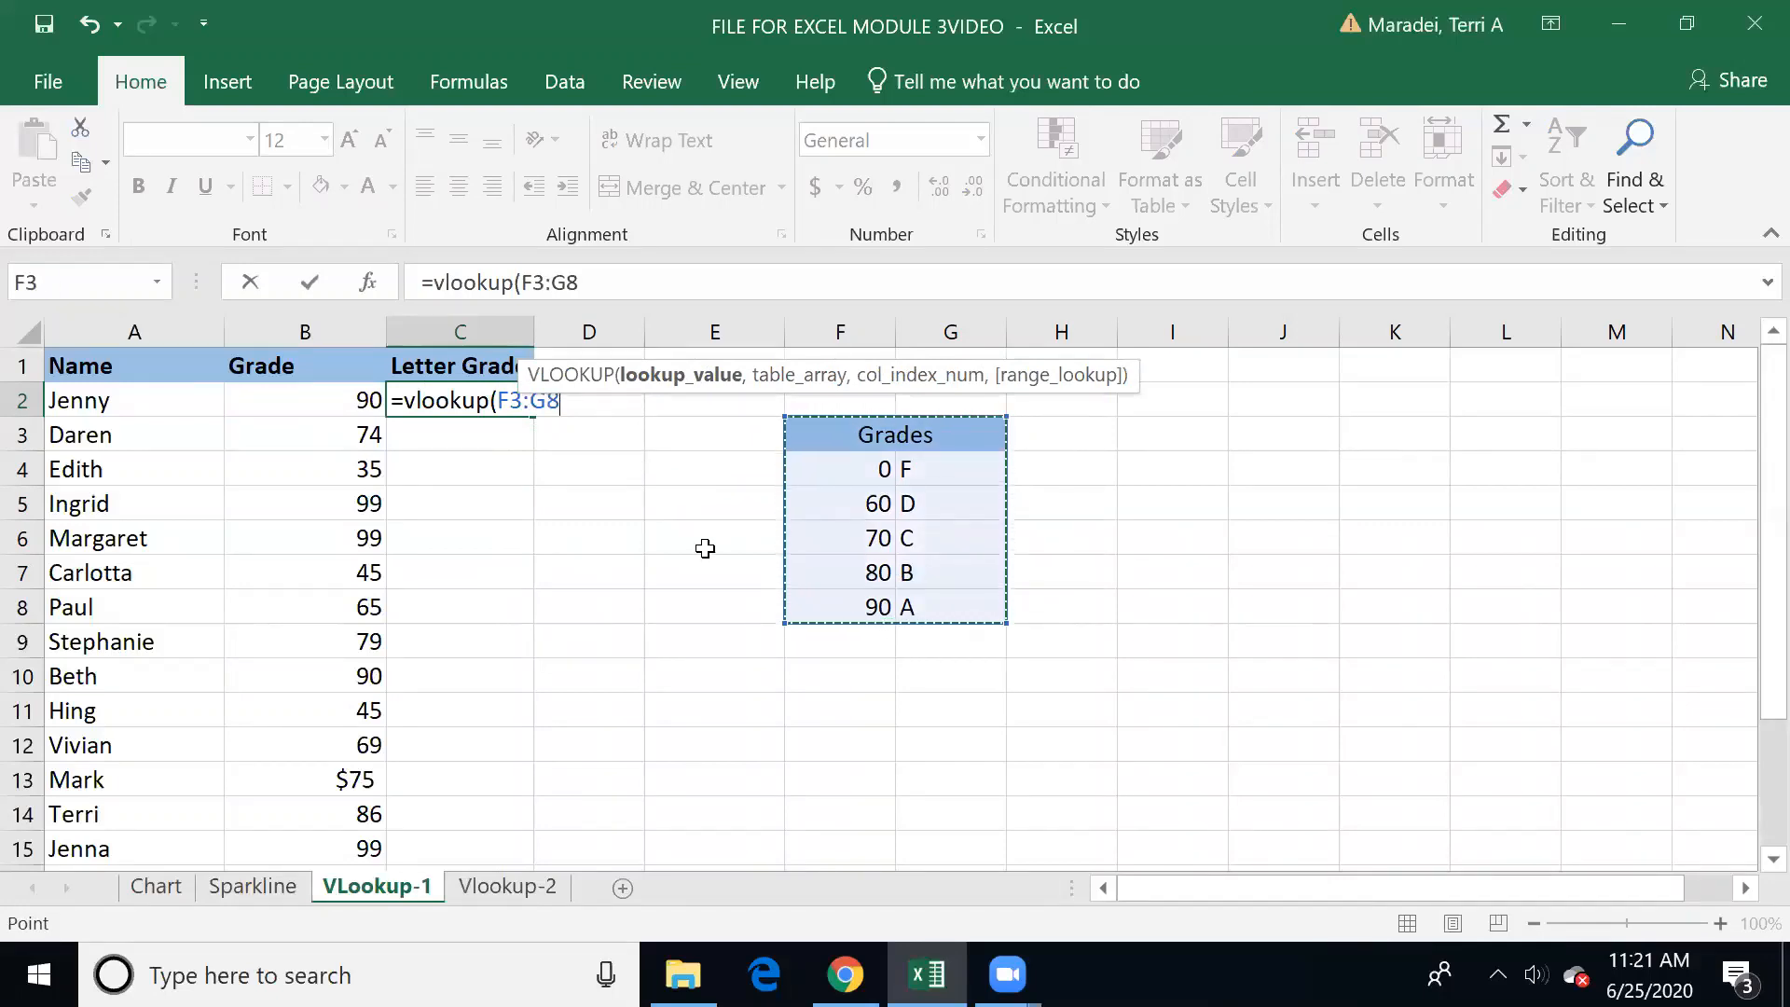
pyautogui.press('Escape')
pyautogui.click(461, 467)
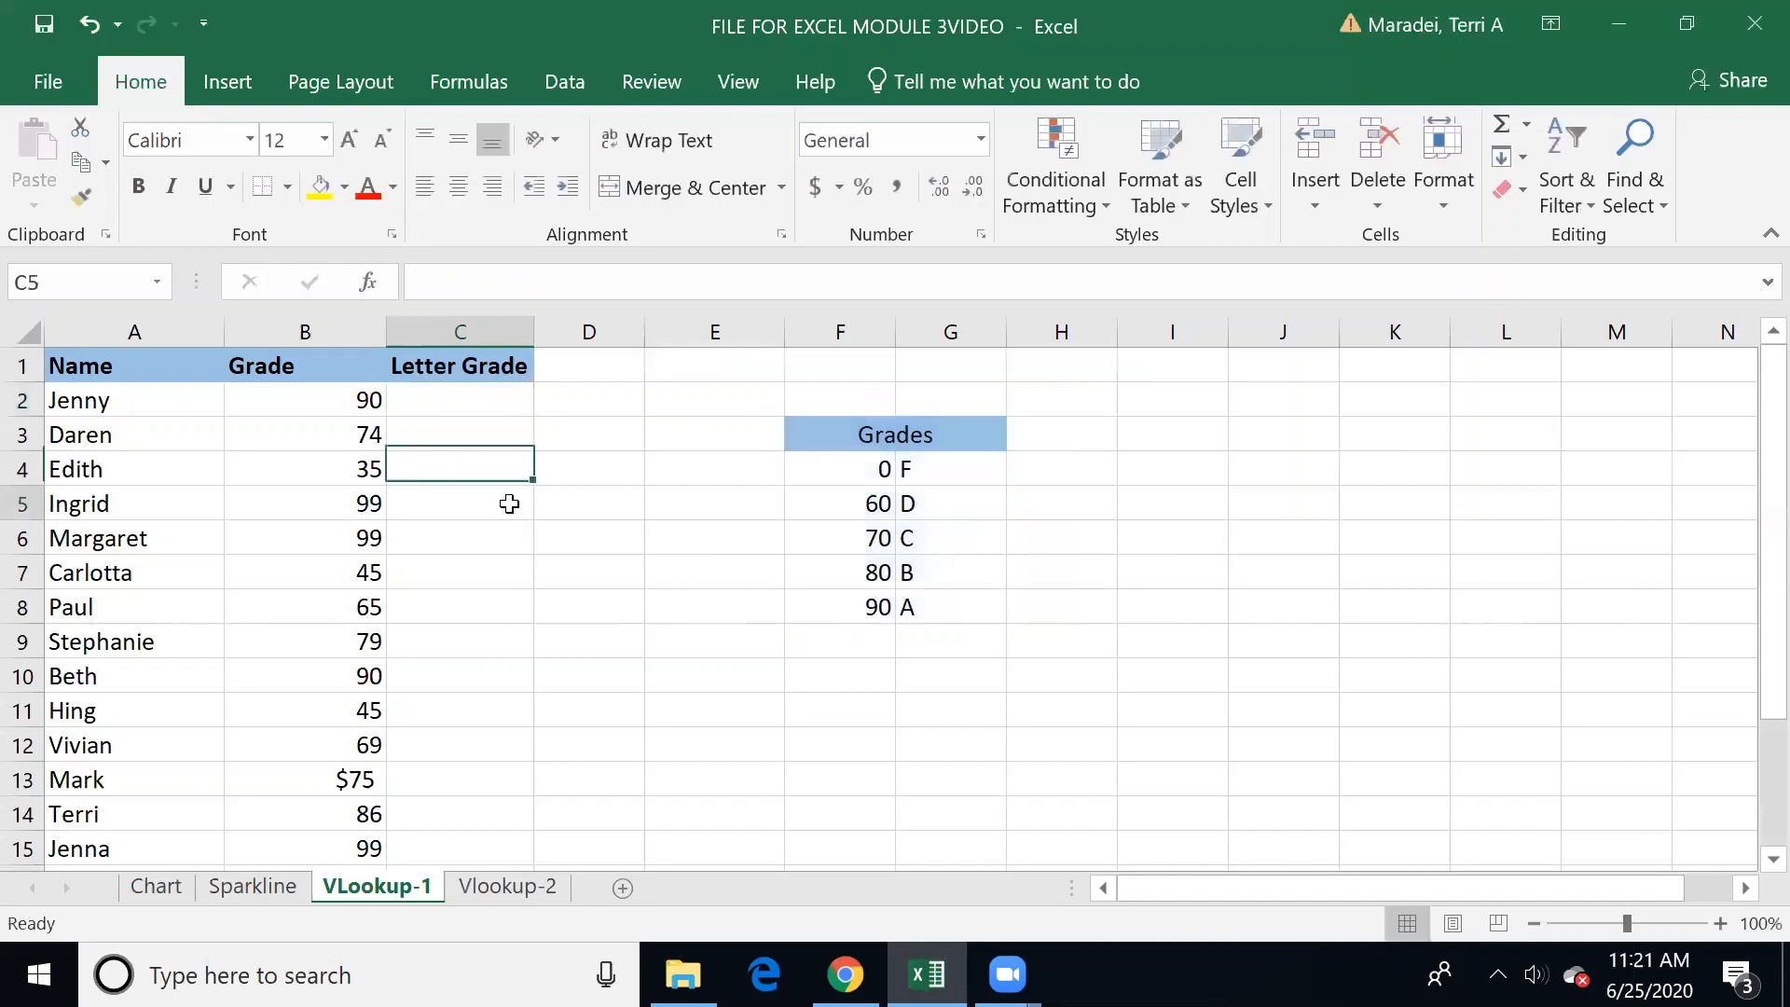
pyautogui.click(507, 504)
pyautogui.click(475, 403)
pyautogui.write('=v')
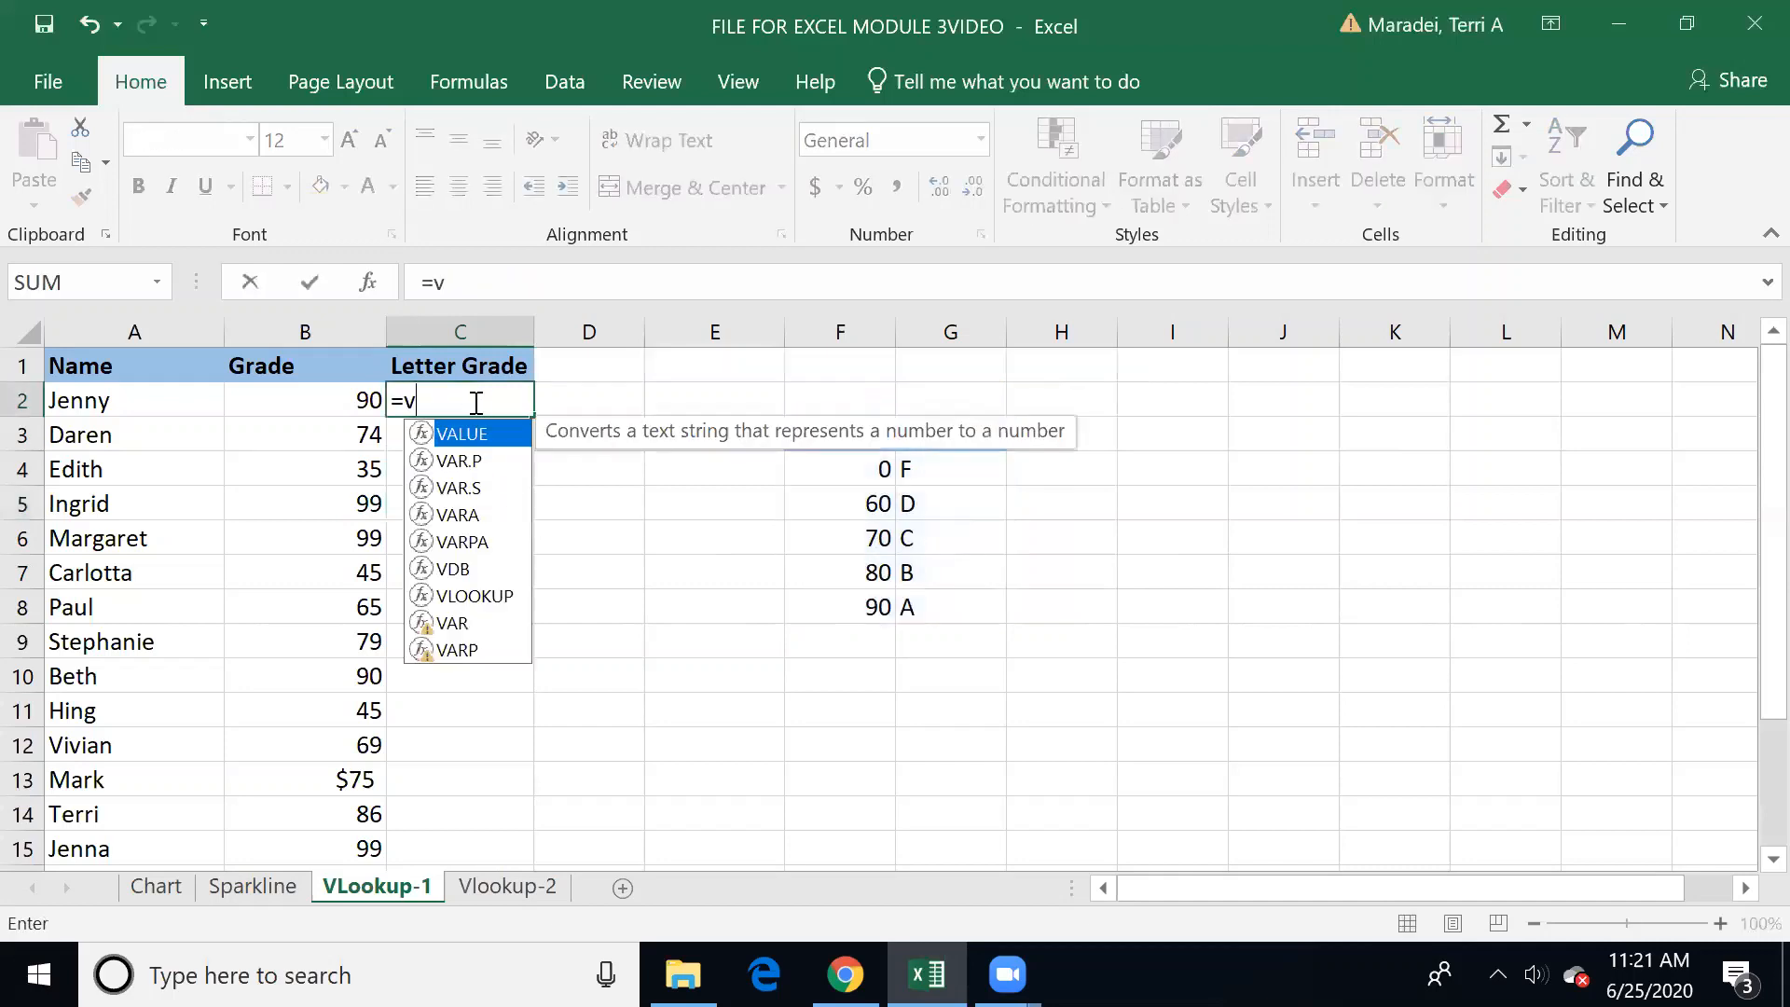
pyautogui.write('lookup(')
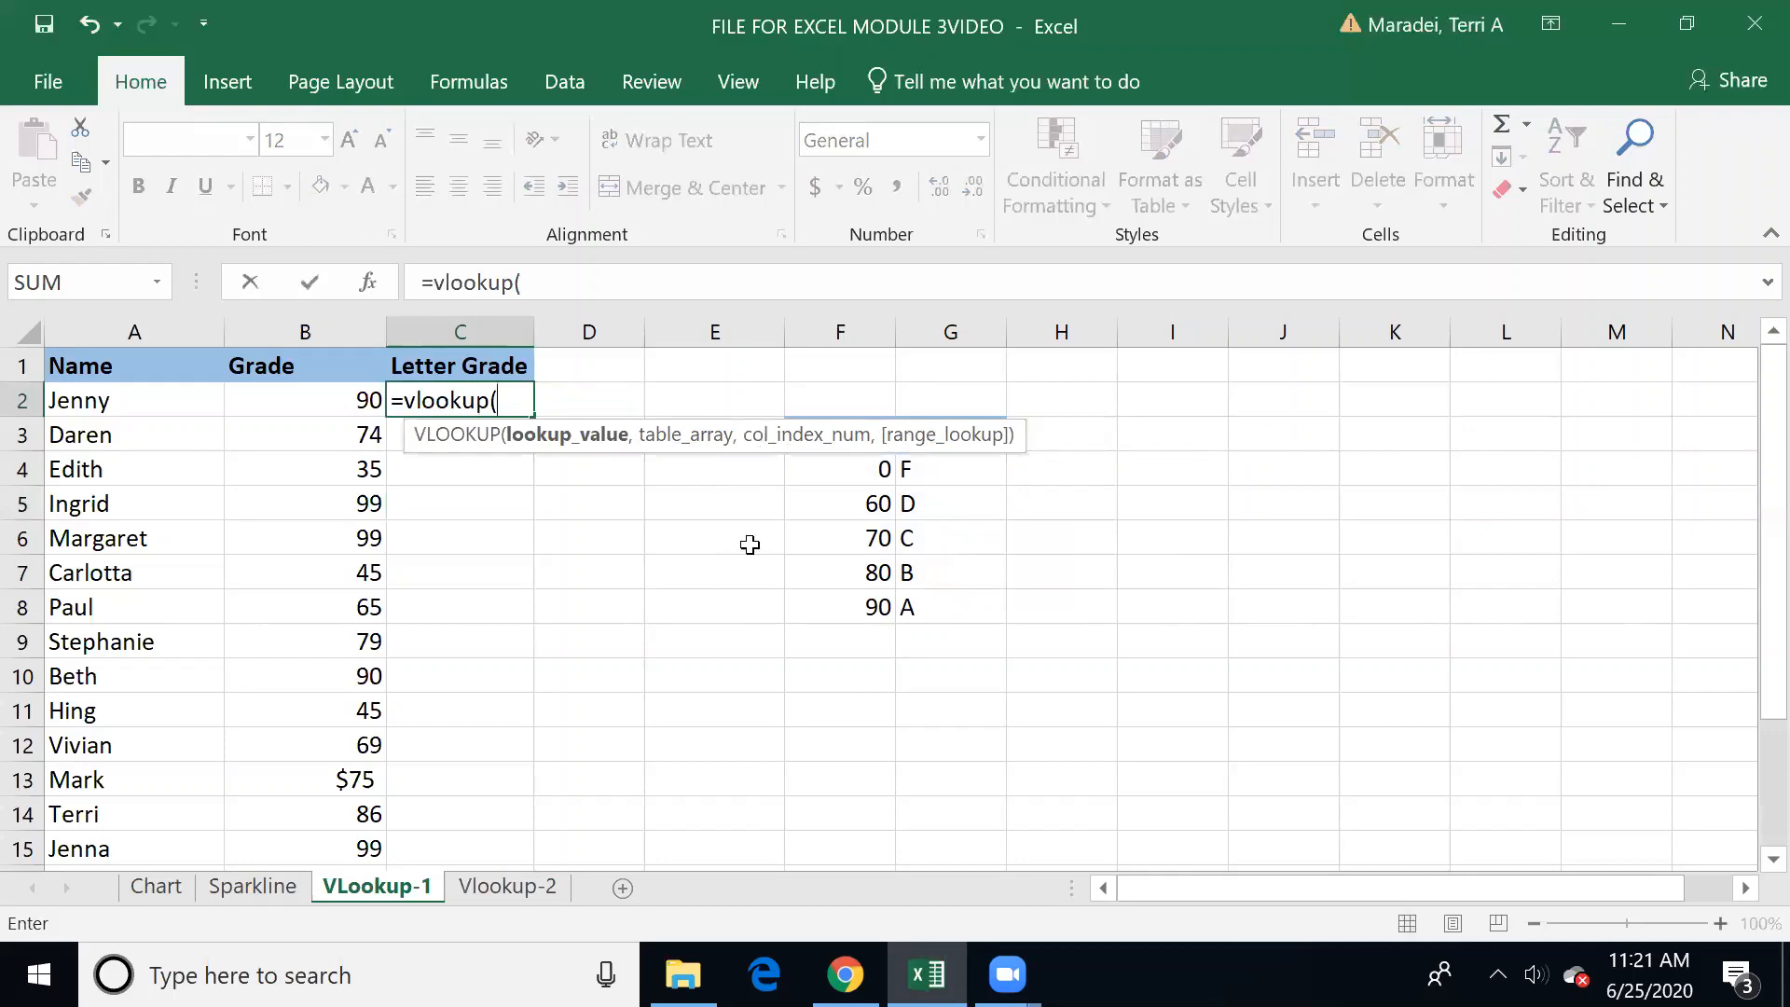
pyautogui.click(873, 681)
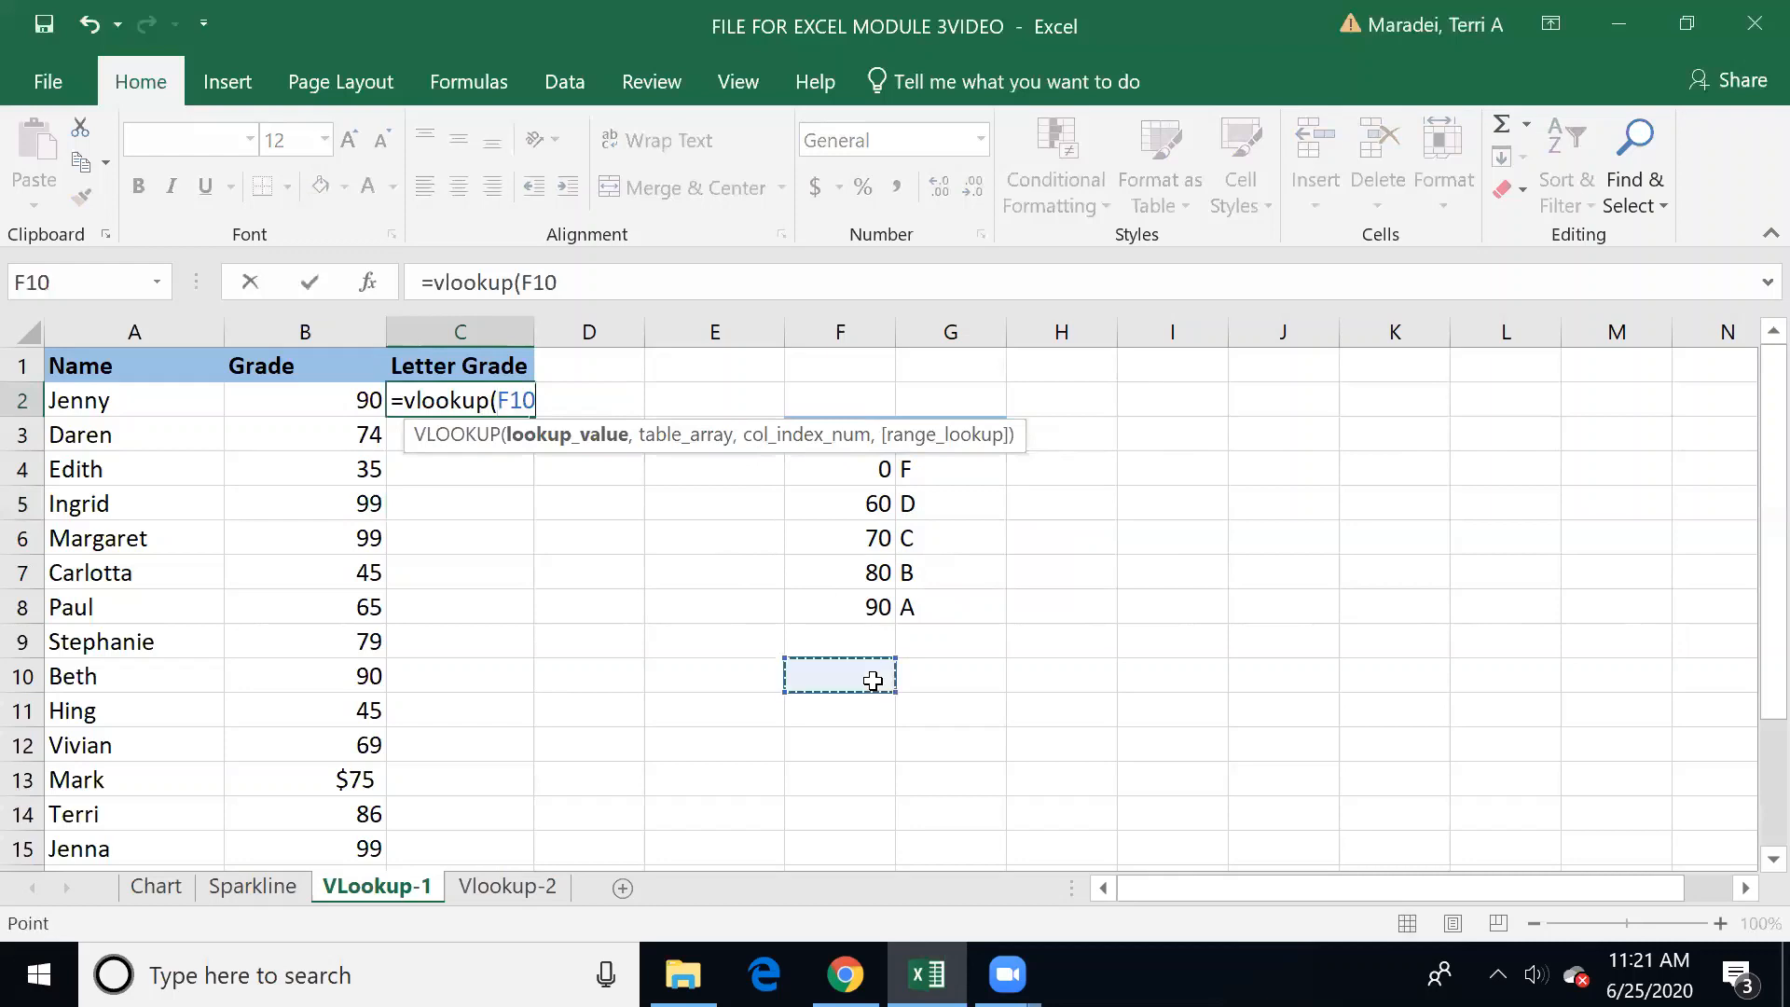
pyautogui.press('Escape')
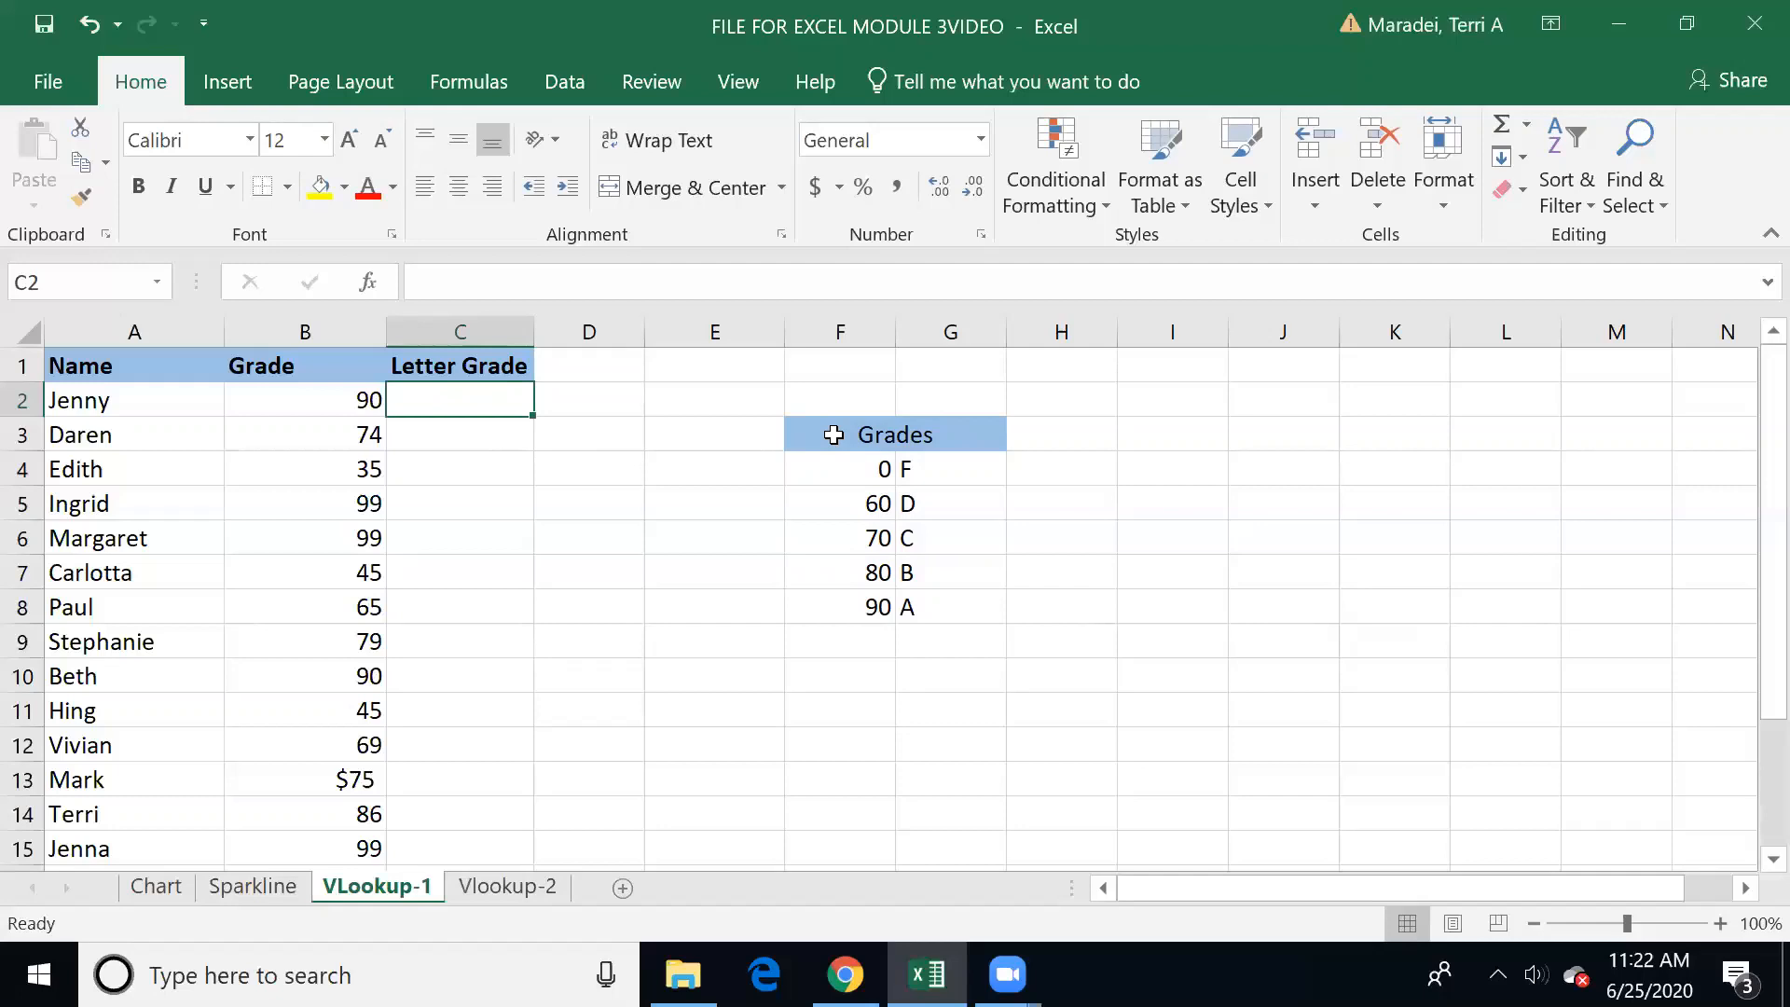
# Step: Name the grade lookup table in F3:G8 Grades
pyautogui.moveTo(834, 435); pyautogui.dragTo(833, 601)
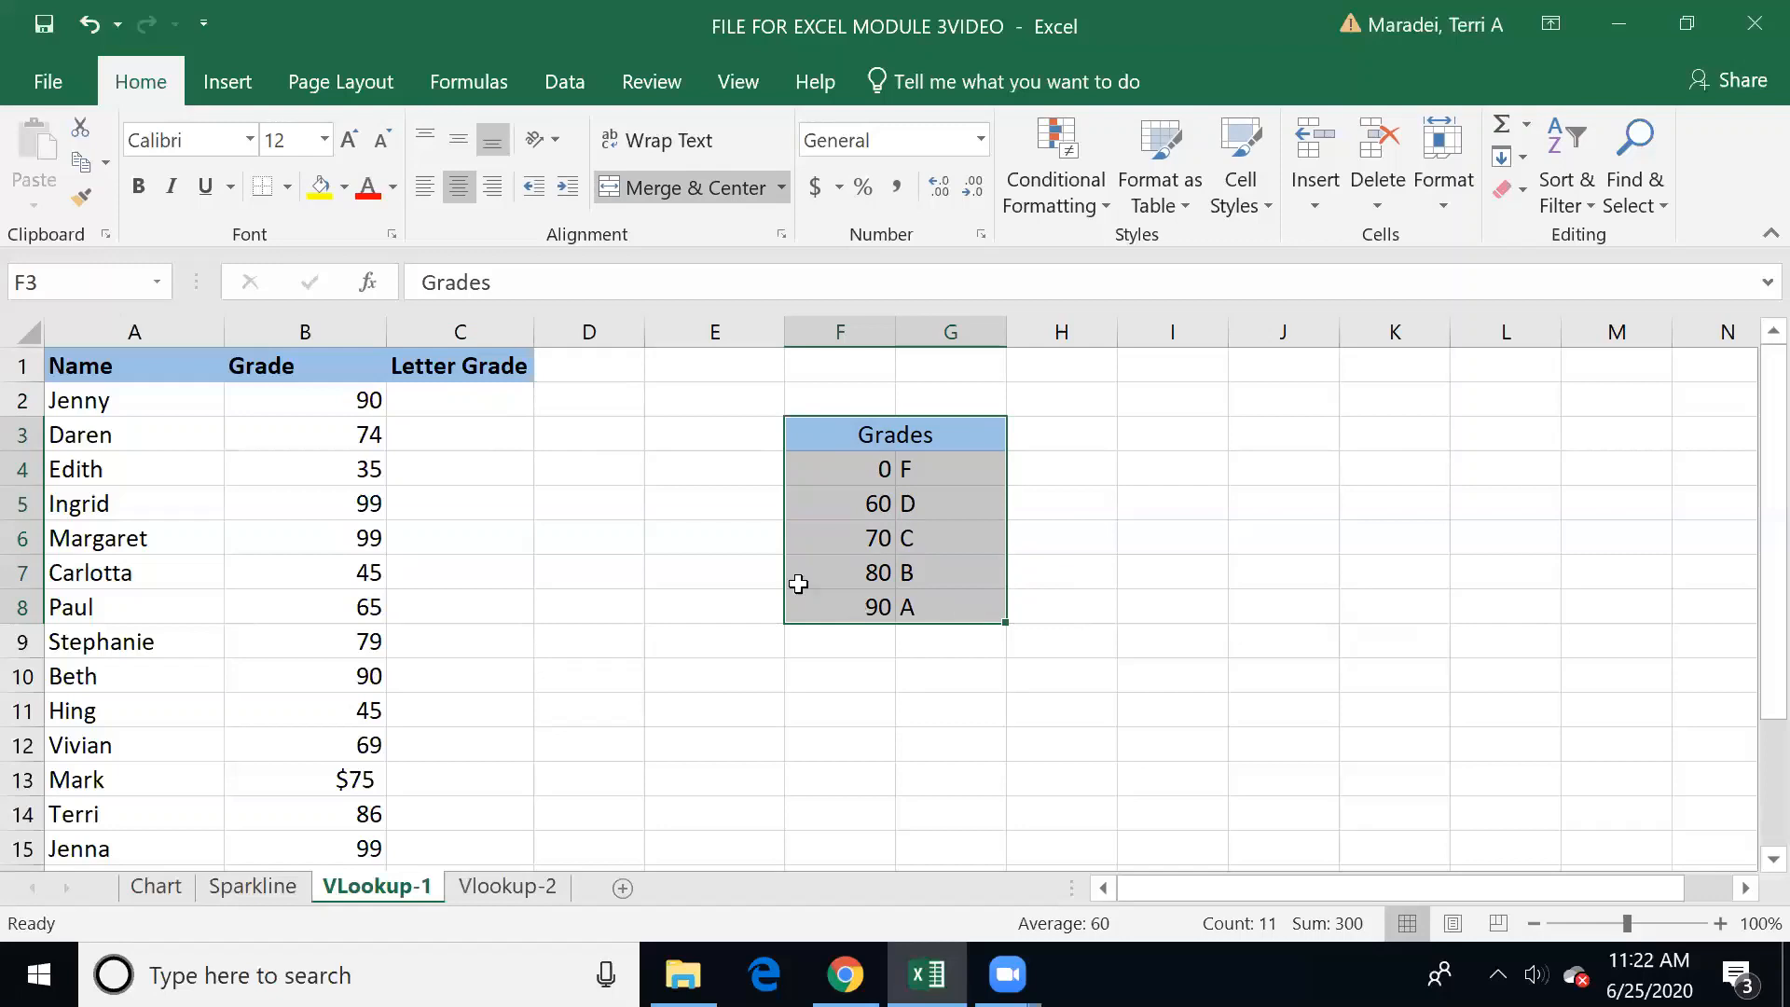
pyautogui.click(715, 561)
pyautogui.click(833, 436)
pyautogui.moveTo(833, 436); pyautogui.dragTo(839, 603)
pyautogui.moveTo(803, 423); pyautogui.dragTo(809, 594)
pyautogui.click(51, 274)
pyautogui.write('Grades')
pyautogui.press('Return')
# Step: Enter the formula =VLOOKUP(B2,Grades,2) in cell C2 to look up the first student's letter grade
pyautogui.click(475, 398)
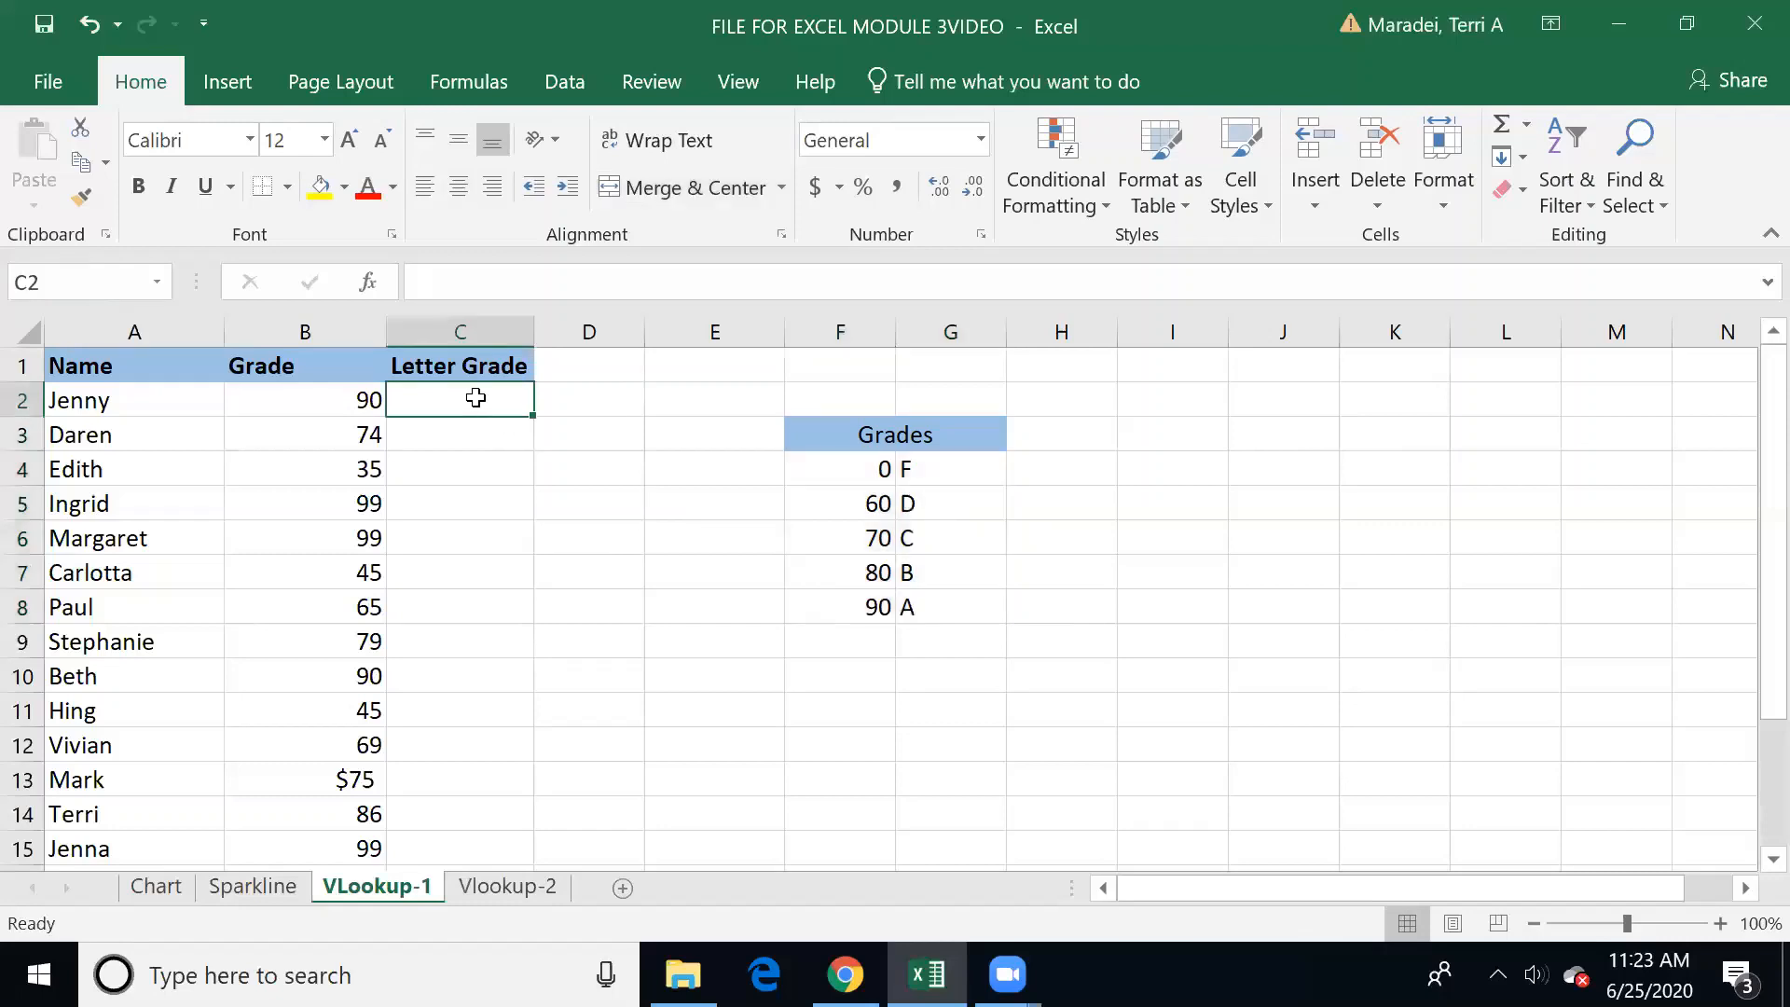
pyautogui.write('=vlookup')
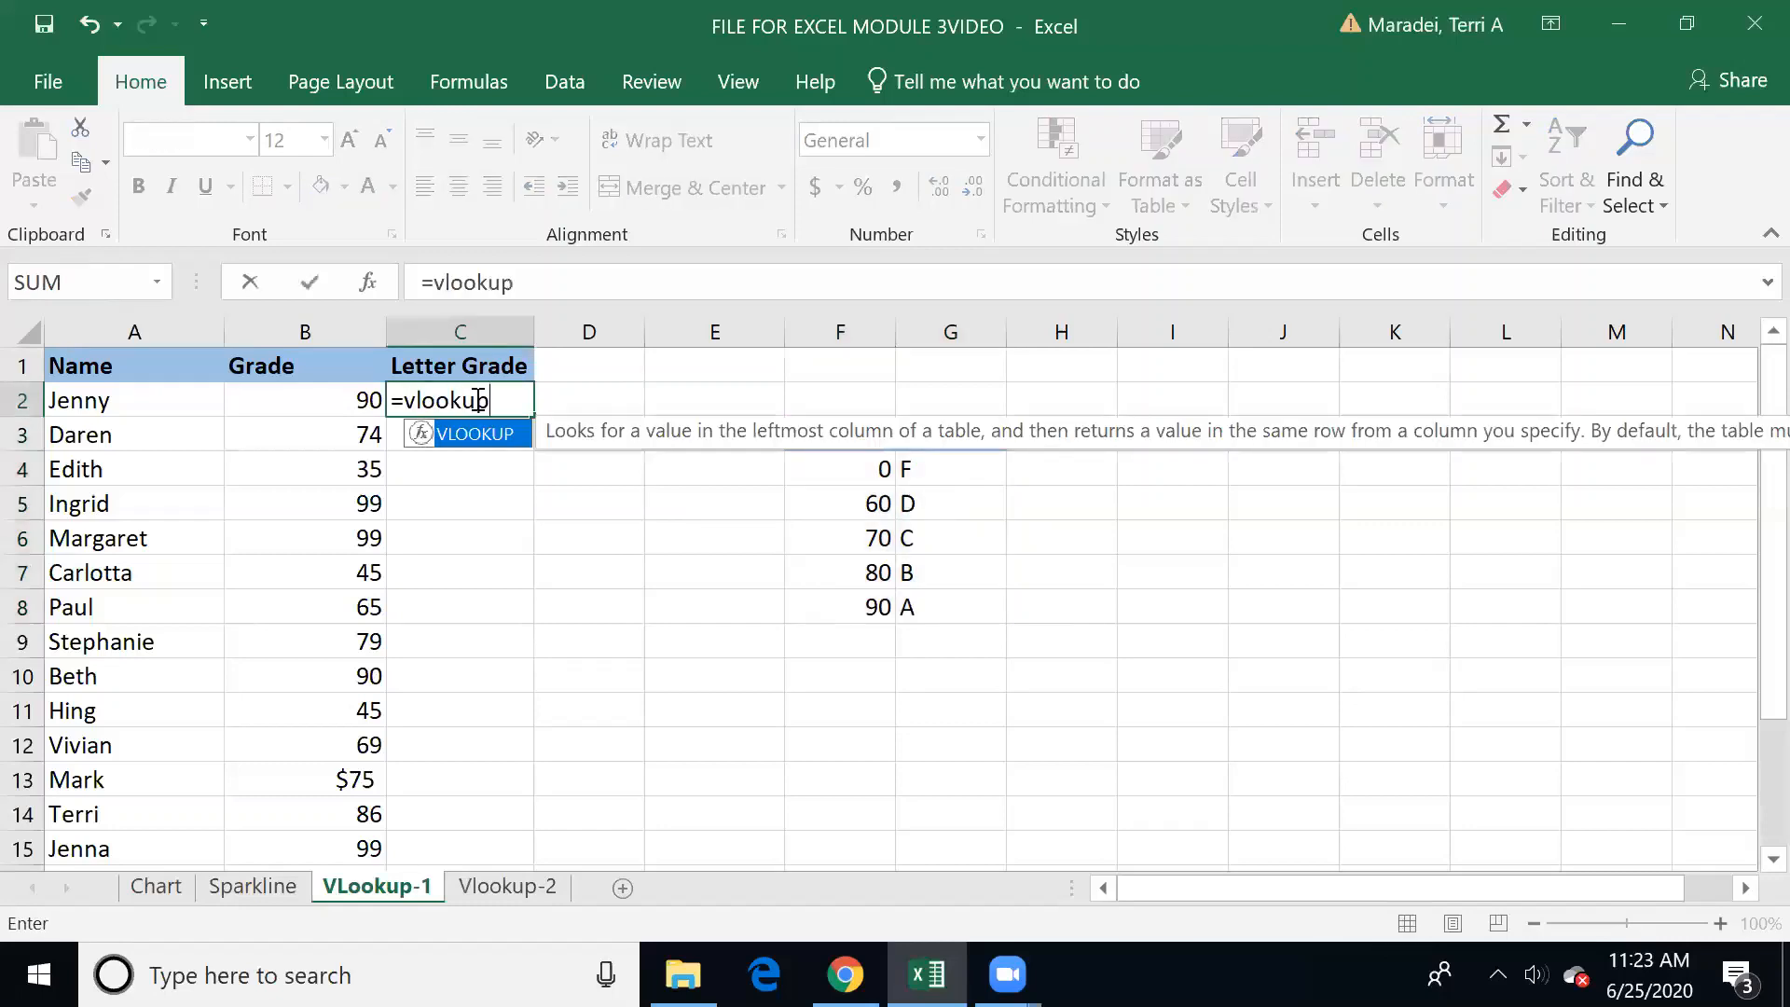
pyautogui.write('(')
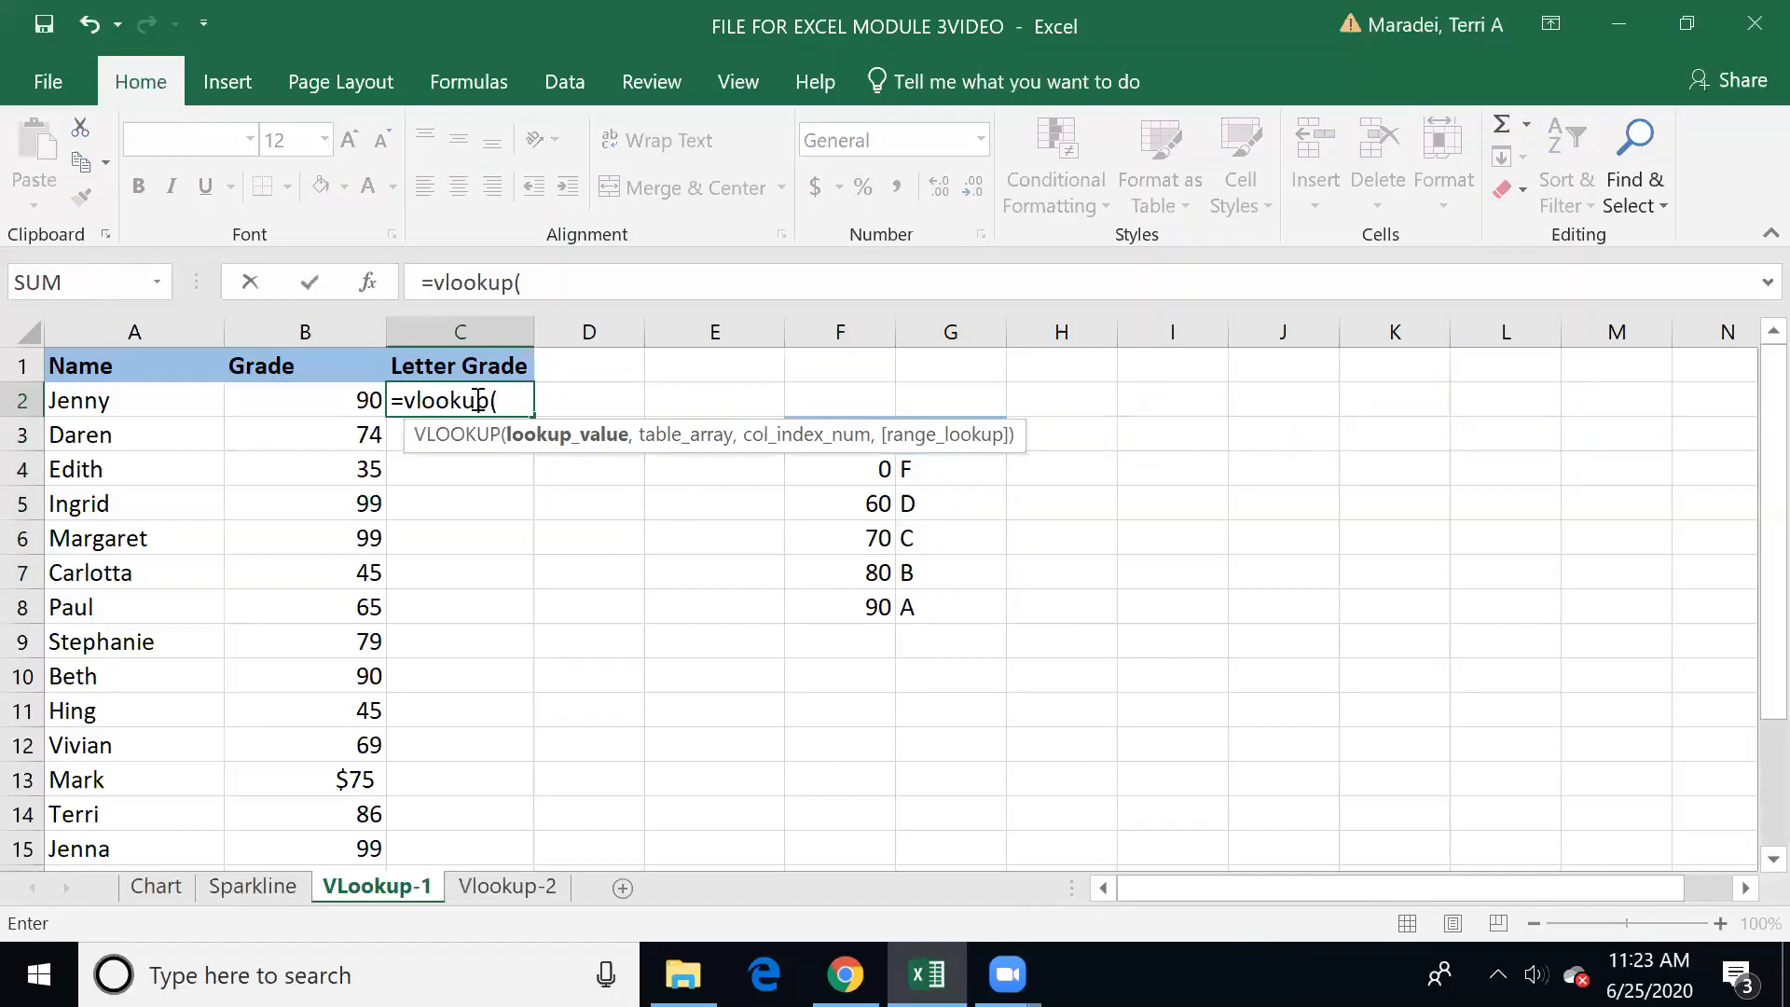
pyautogui.click(330, 396)
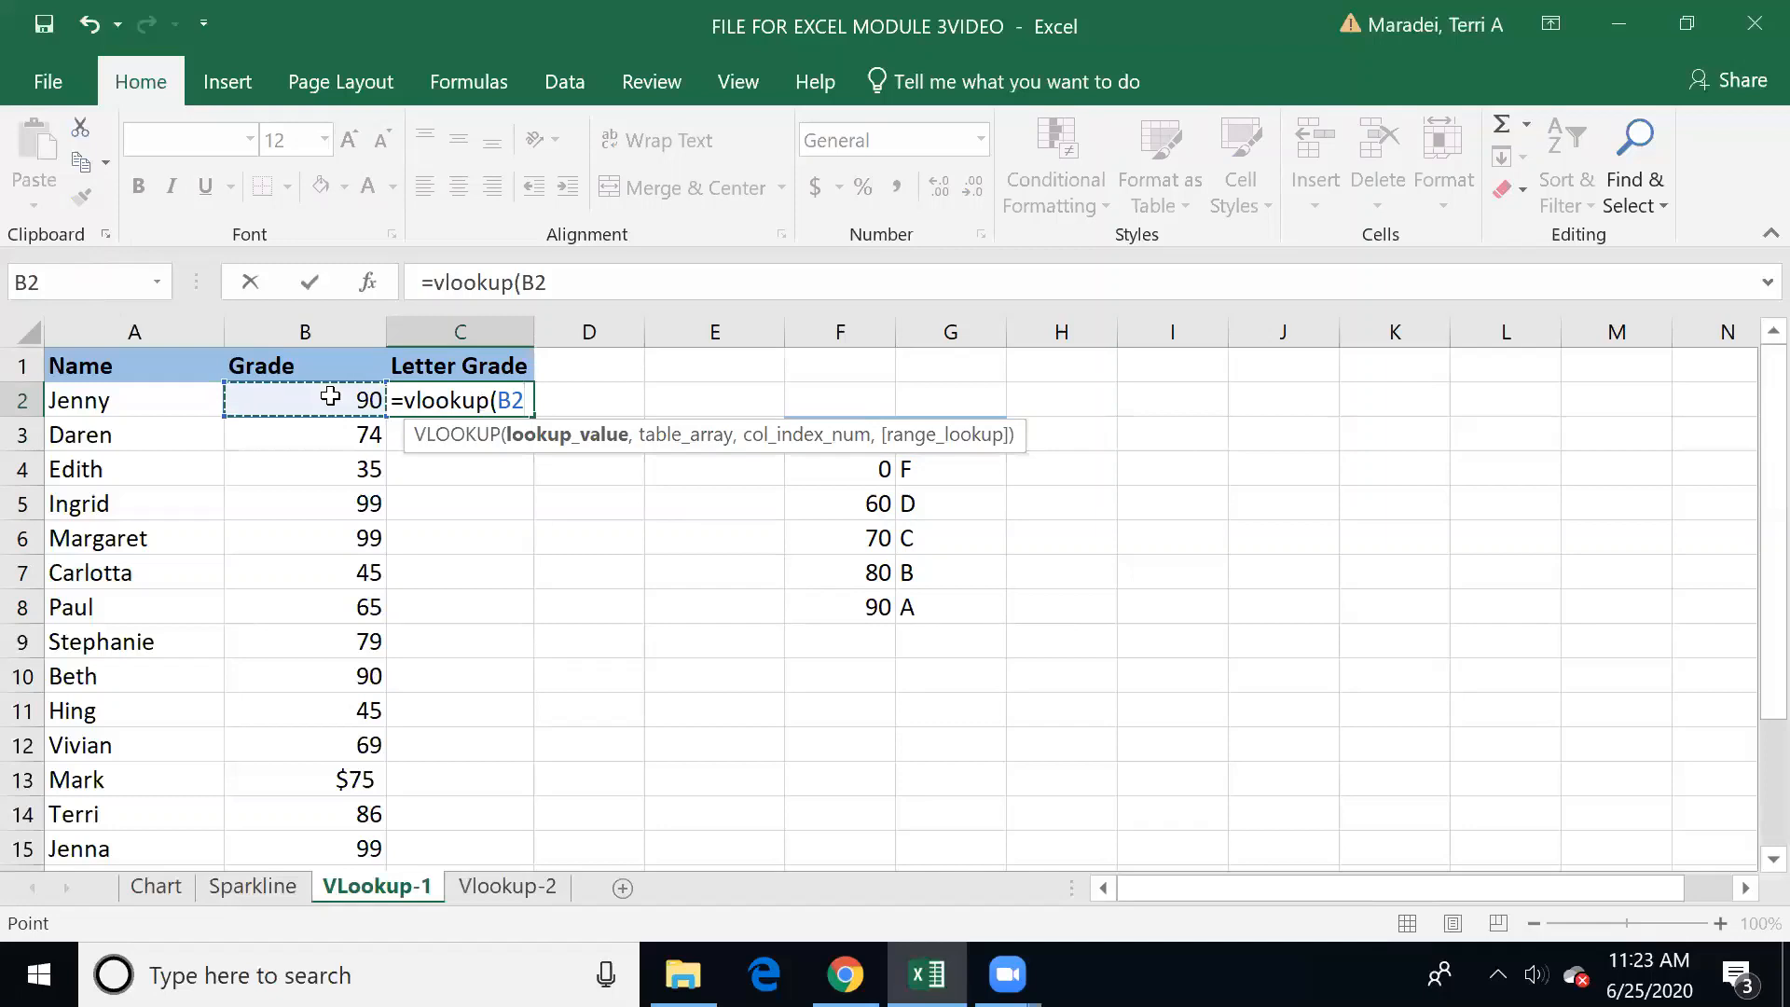
pyautogui.write(',')
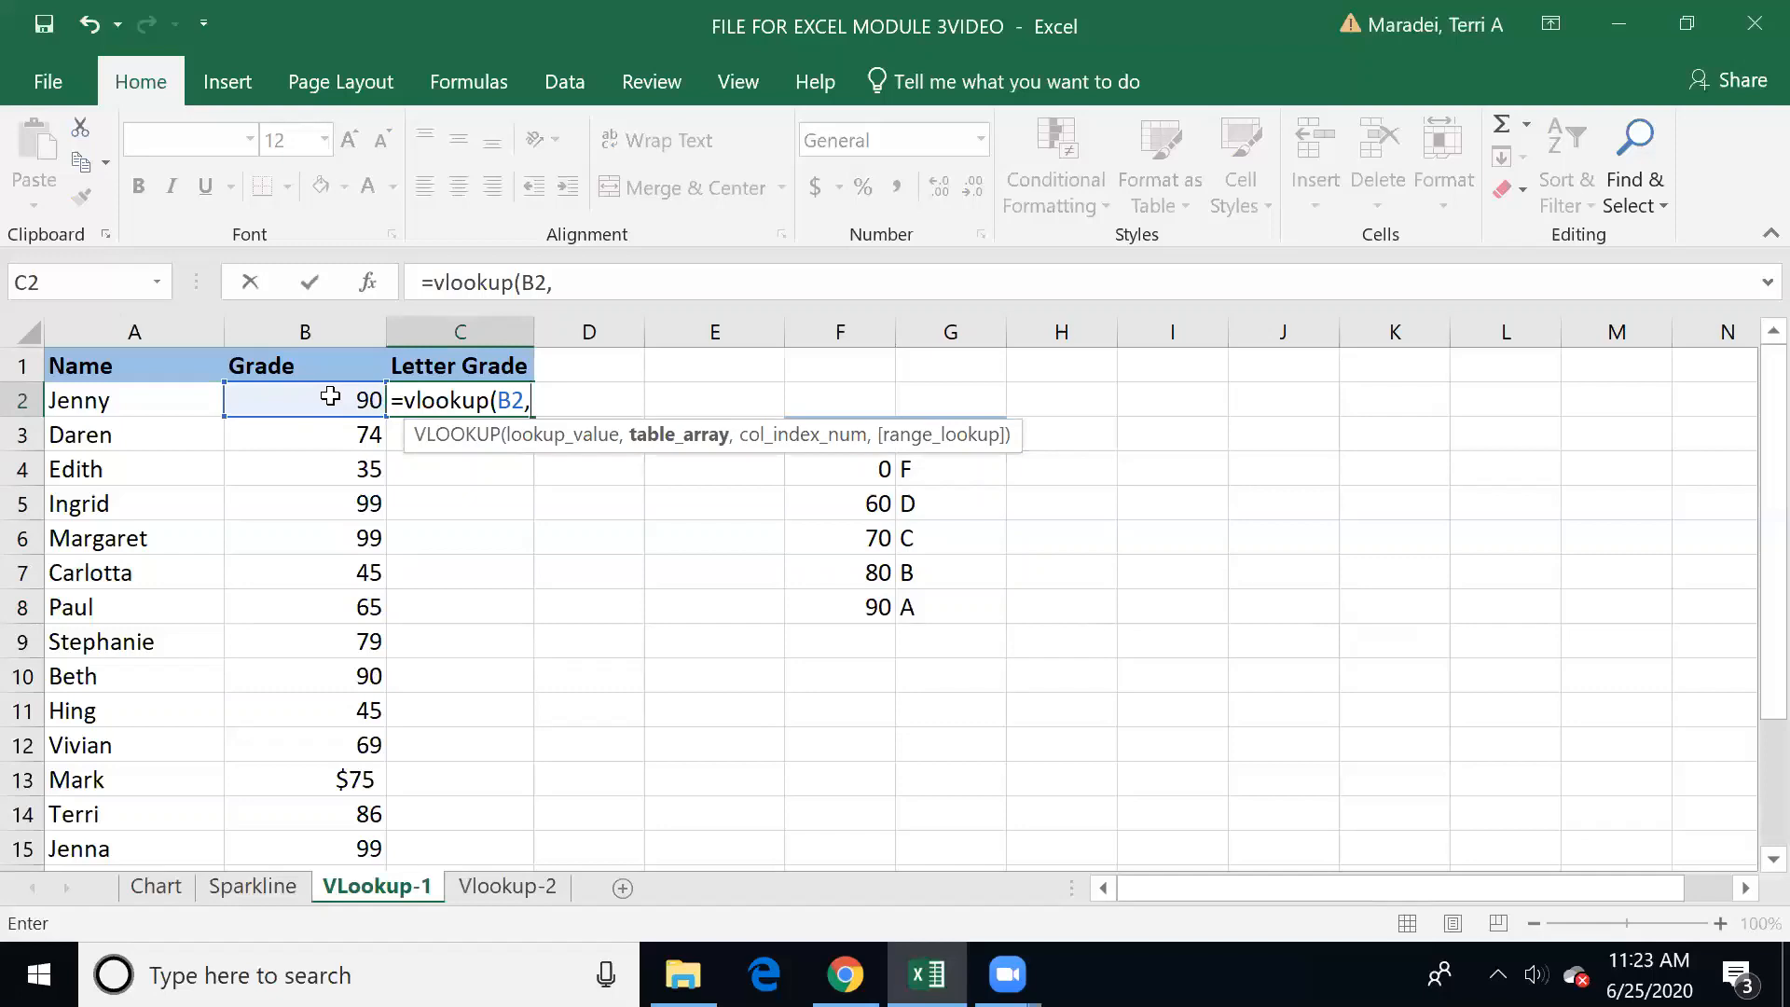
pyautogui.write('Grade')
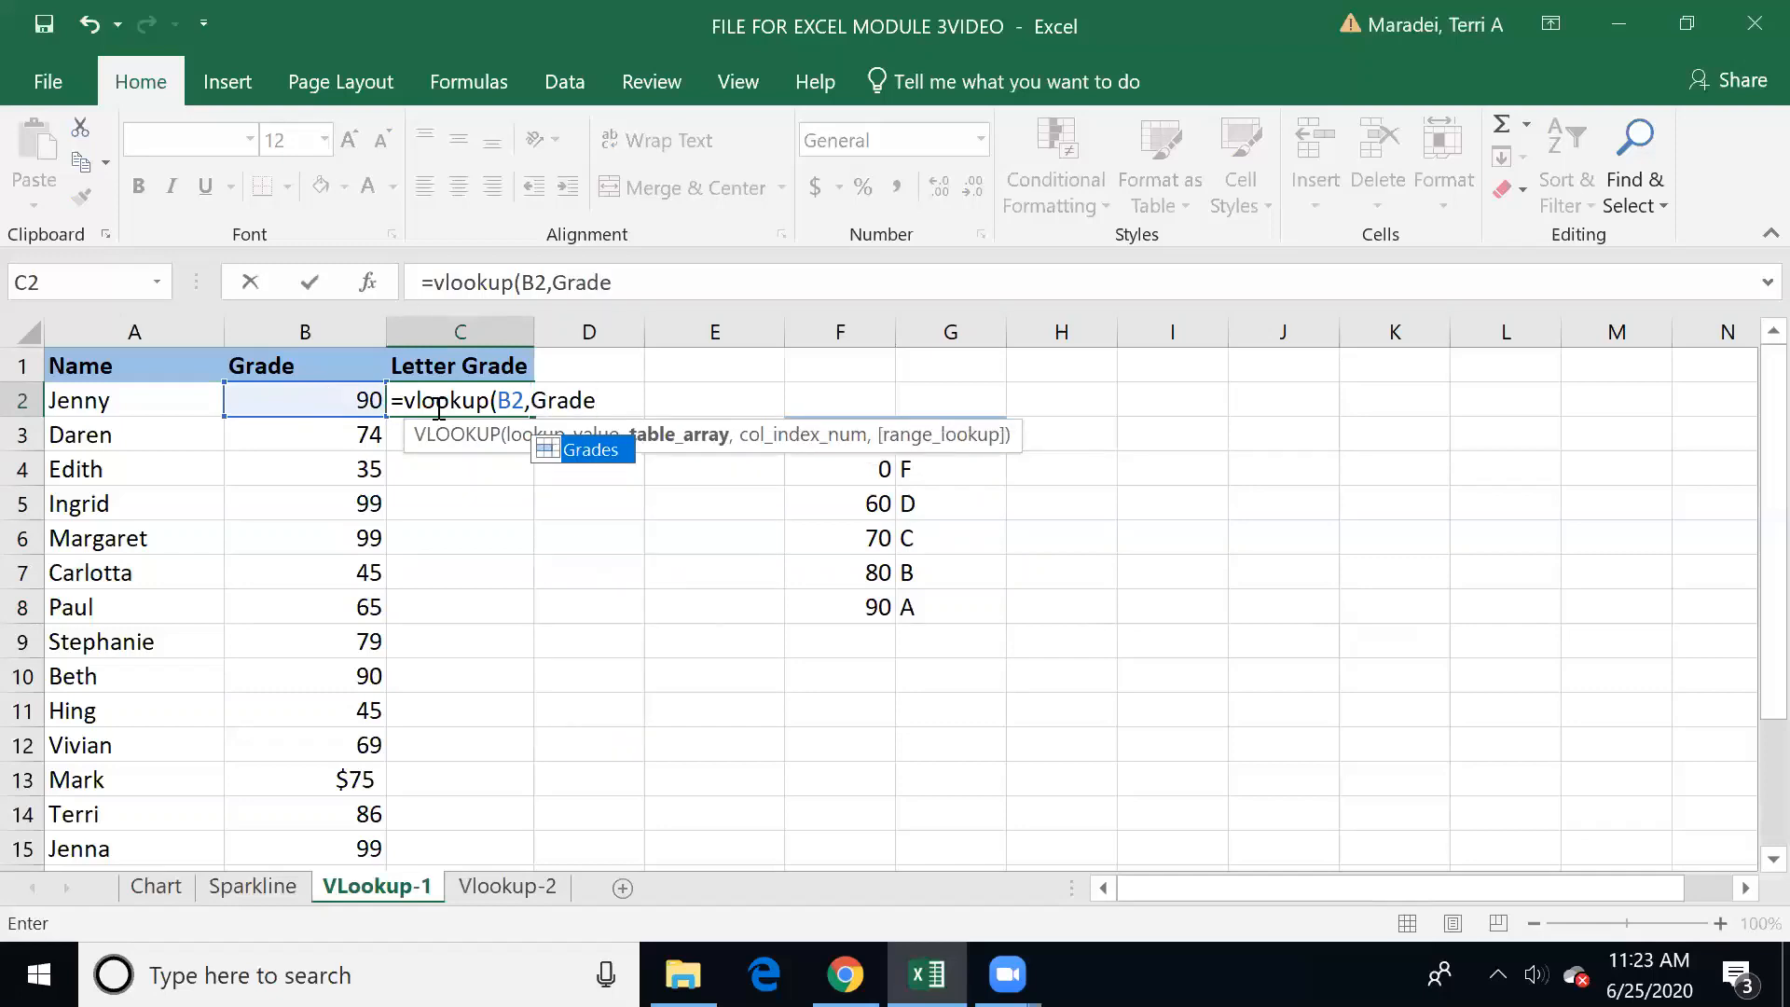
pyautogui.doubleClick(554, 451)
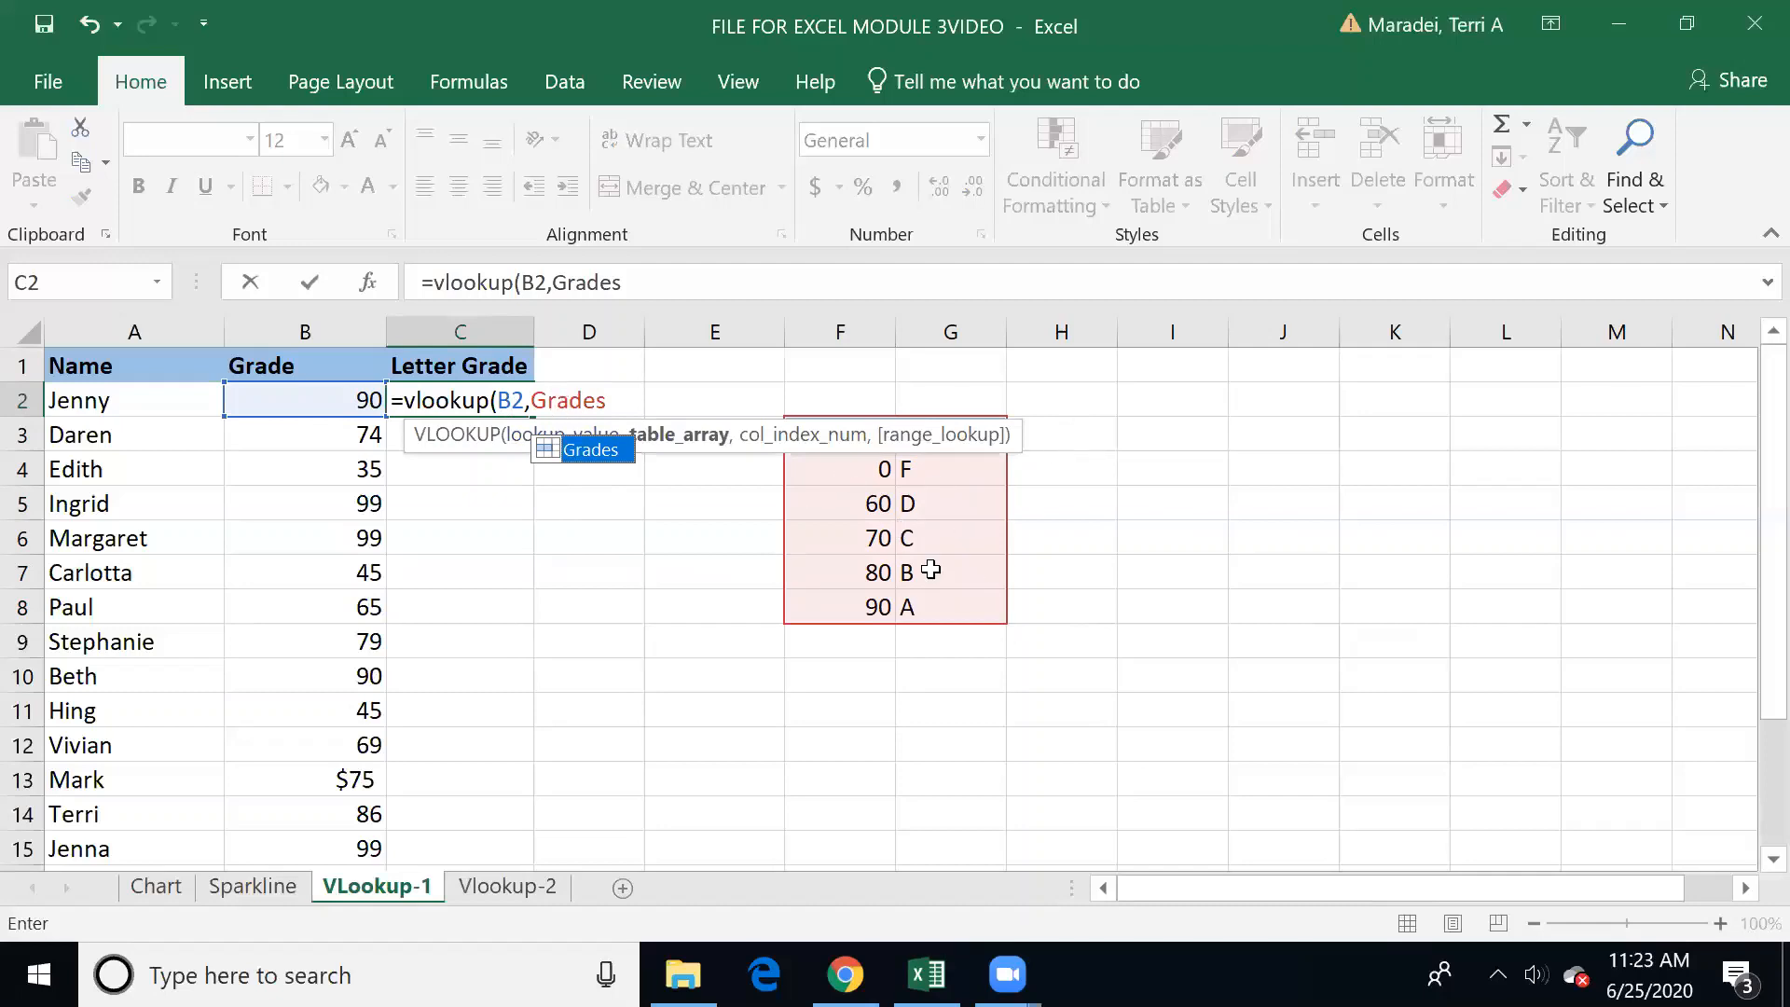
pyautogui.click(618, 401)
pyautogui.write(',')
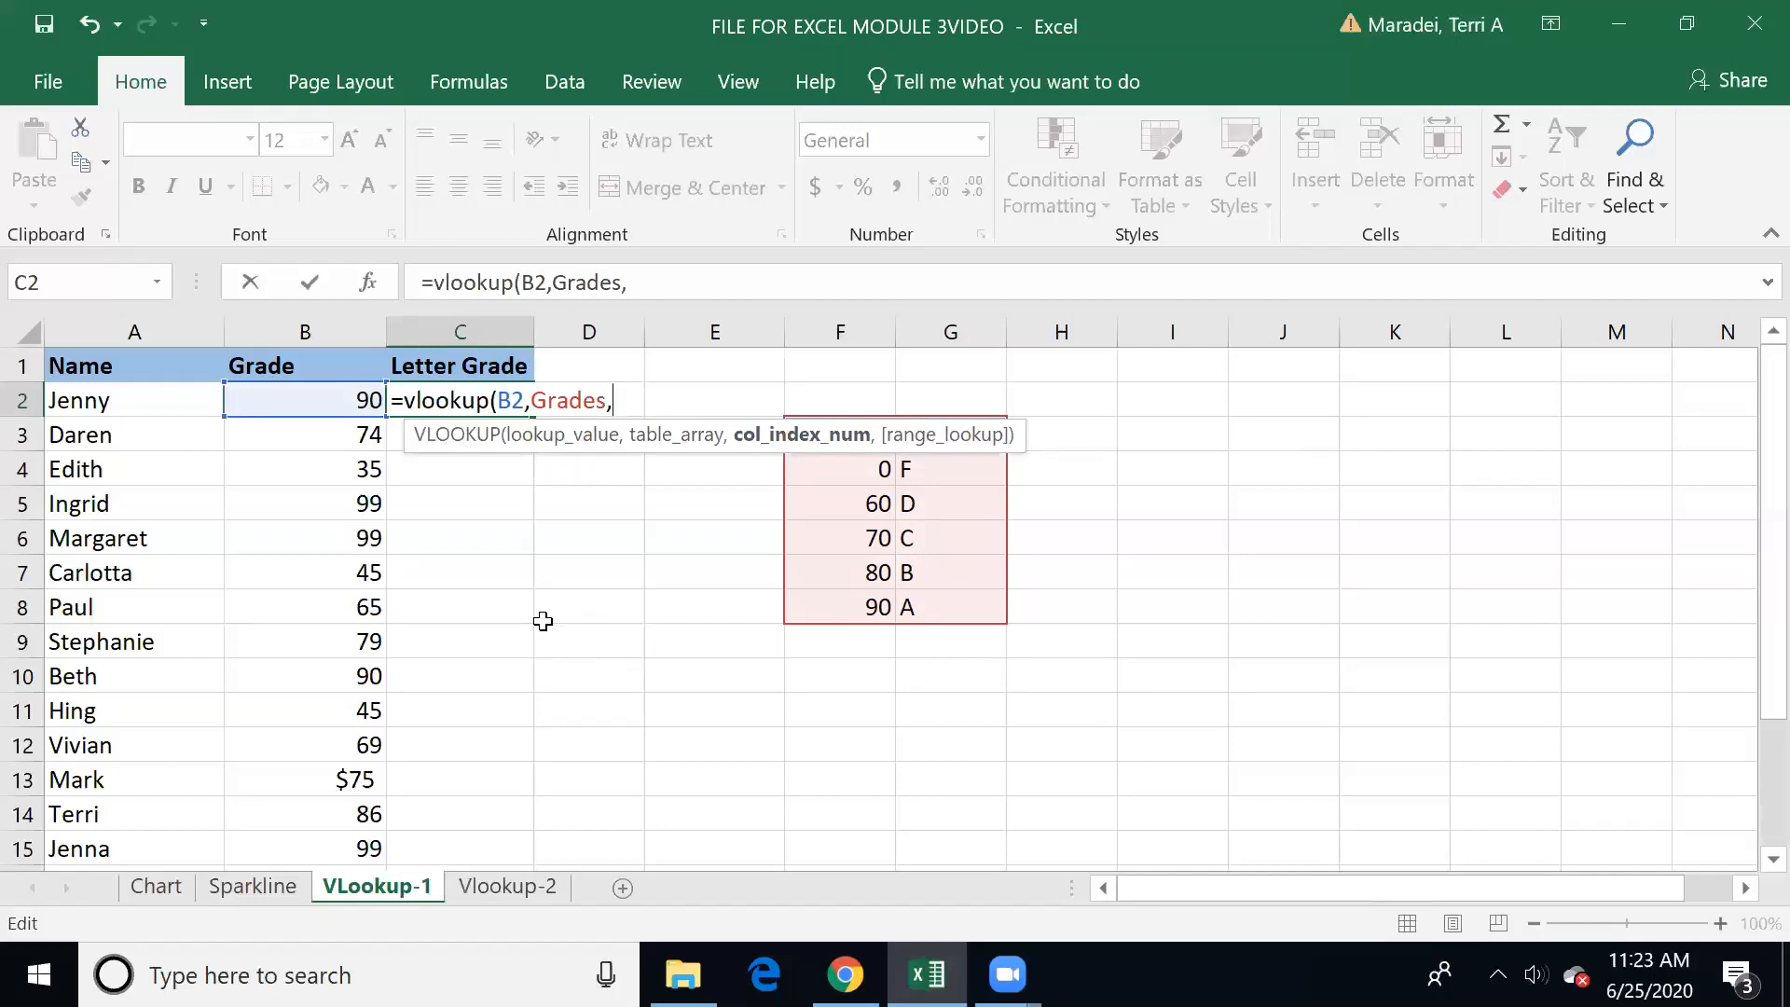
pyautogui.write('2)')
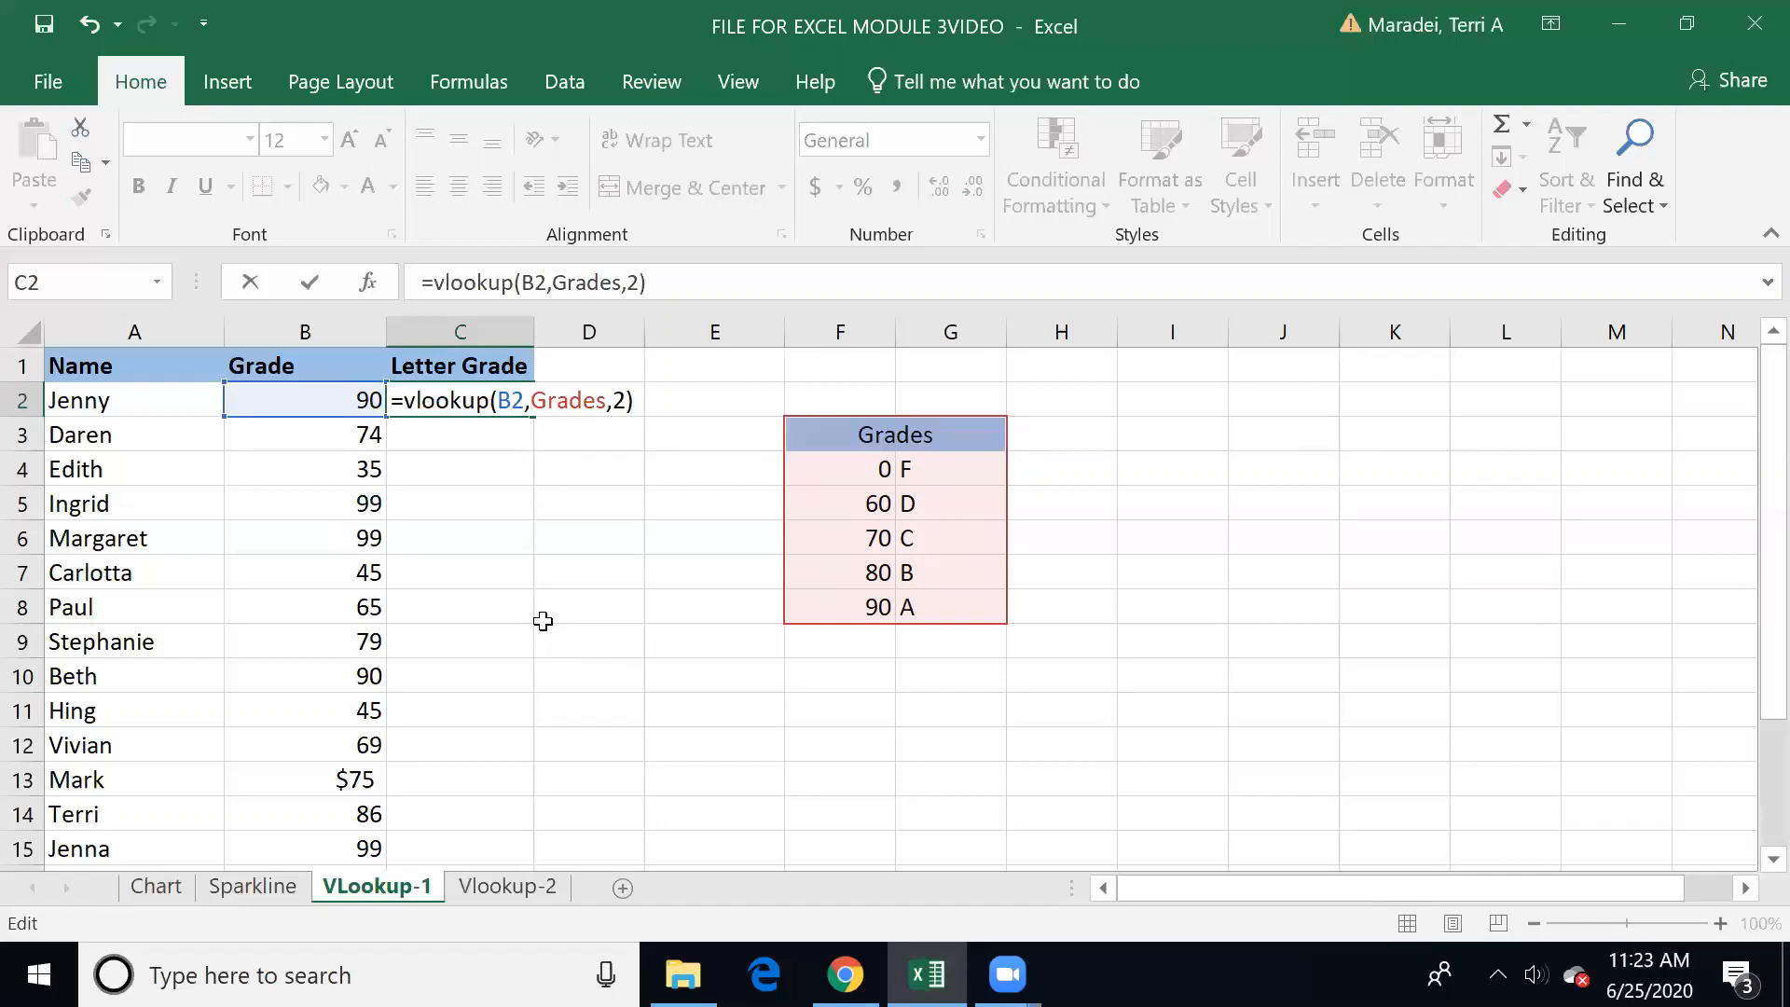
pyautogui.press('Return')
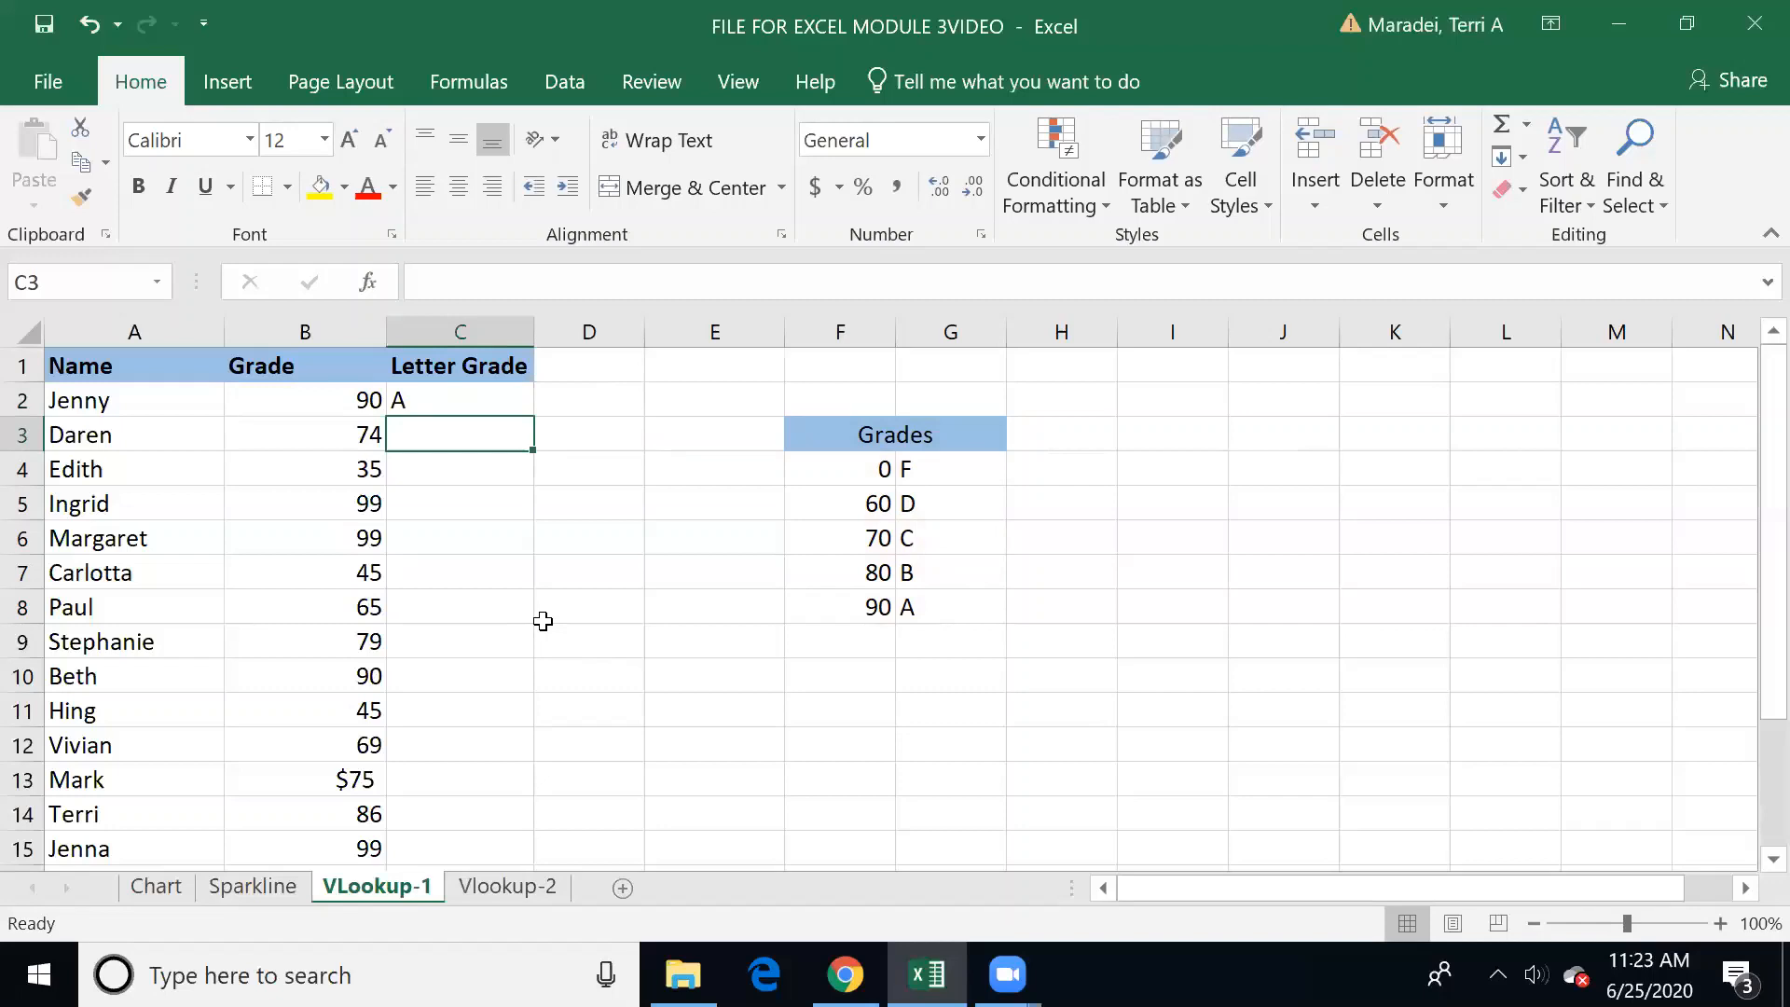
# Step: Fill the VLOOKUP formula from C2 down to C18 for all the students
pyautogui.click(473, 400)
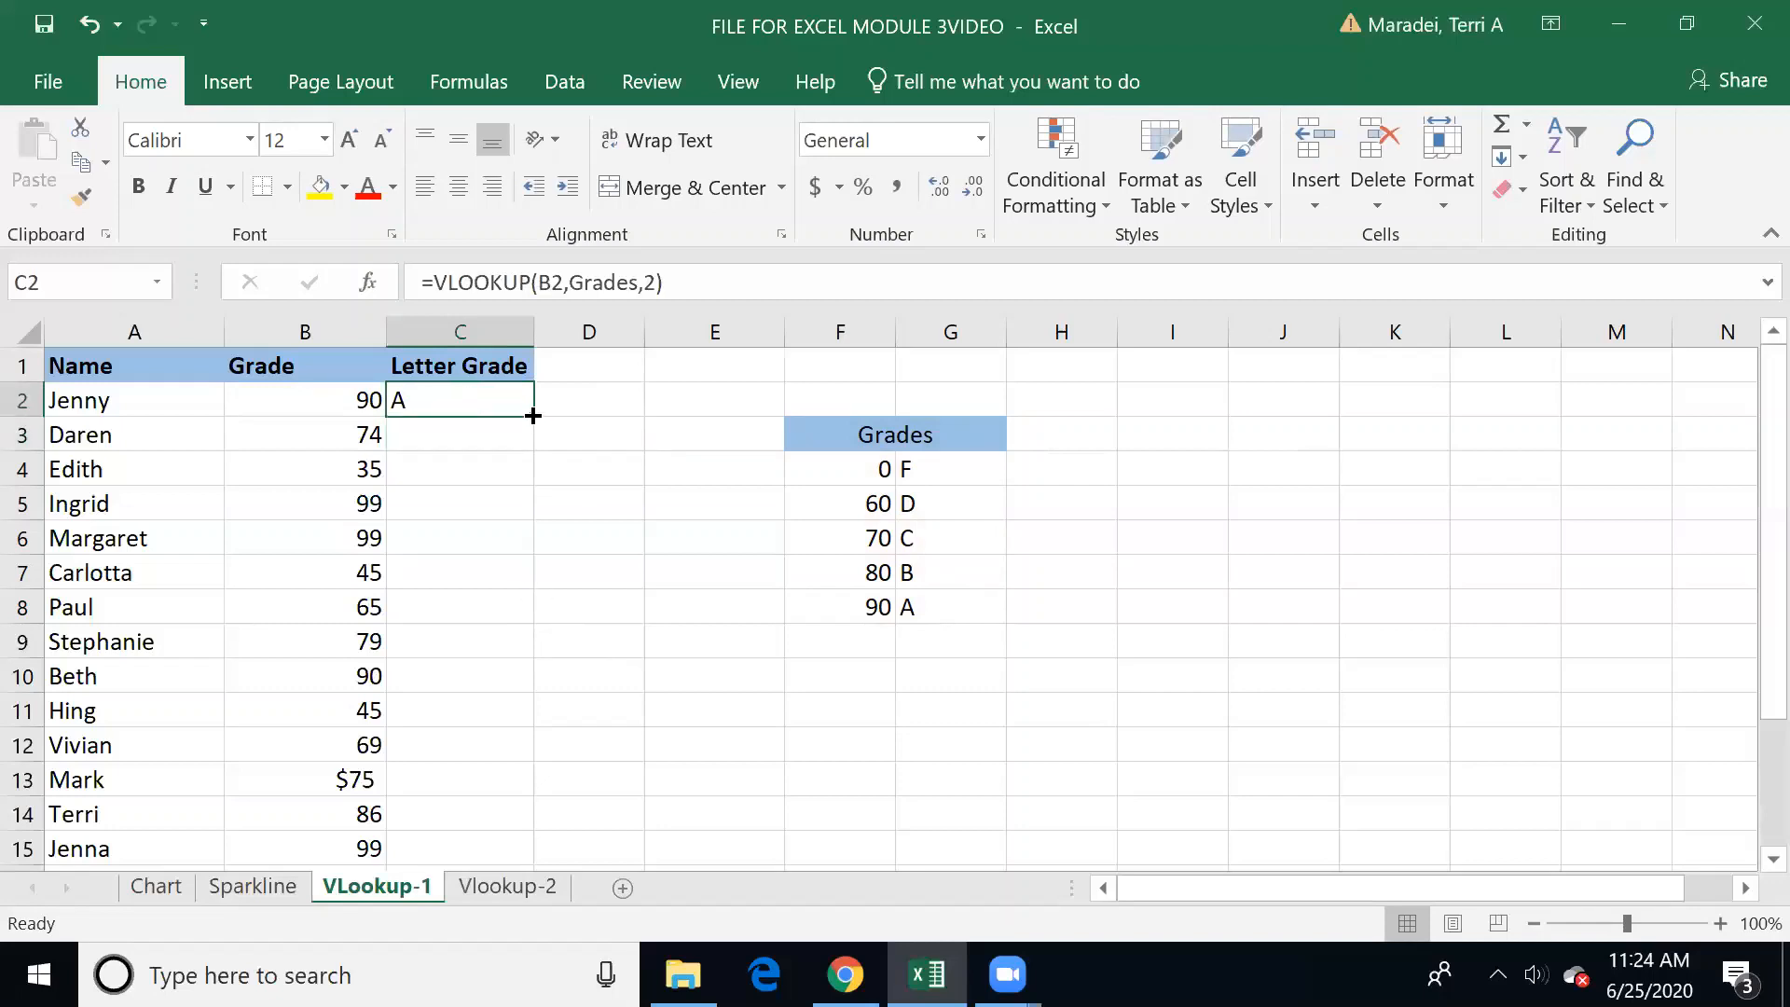
pyautogui.moveTo(535, 417); pyautogui.dragTo(539, 830)
# Step: Inspect the filled Letter Grade formulas cell by cell to compare their lookup value and table references
pyautogui.click(460, 607)
pyautogui.press('Up')
pyautogui.press('Up')
pyautogui.press('Up')
pyautogui.press('Up')
pyautogui.press('Up')
pyautogui.press('Up')
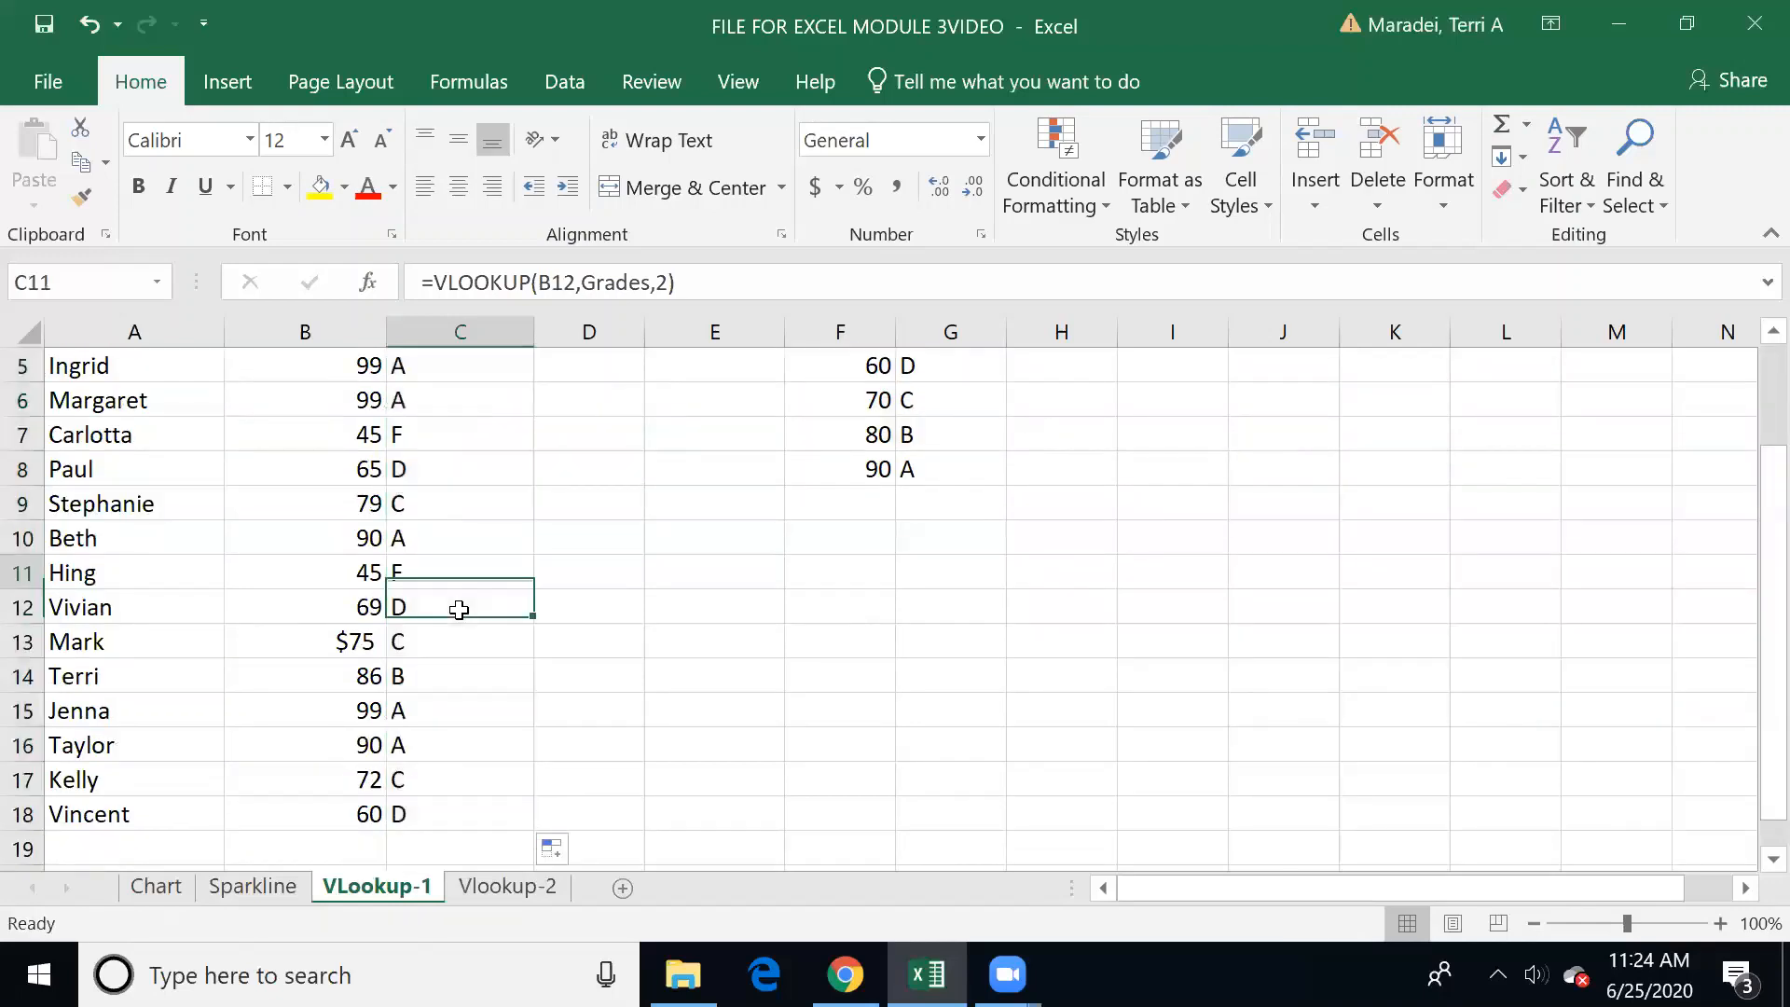
pyautogui.press('Up')
pyautogui.press('Up')
pyautogui.press('Up')
pyautogui.press('Up')
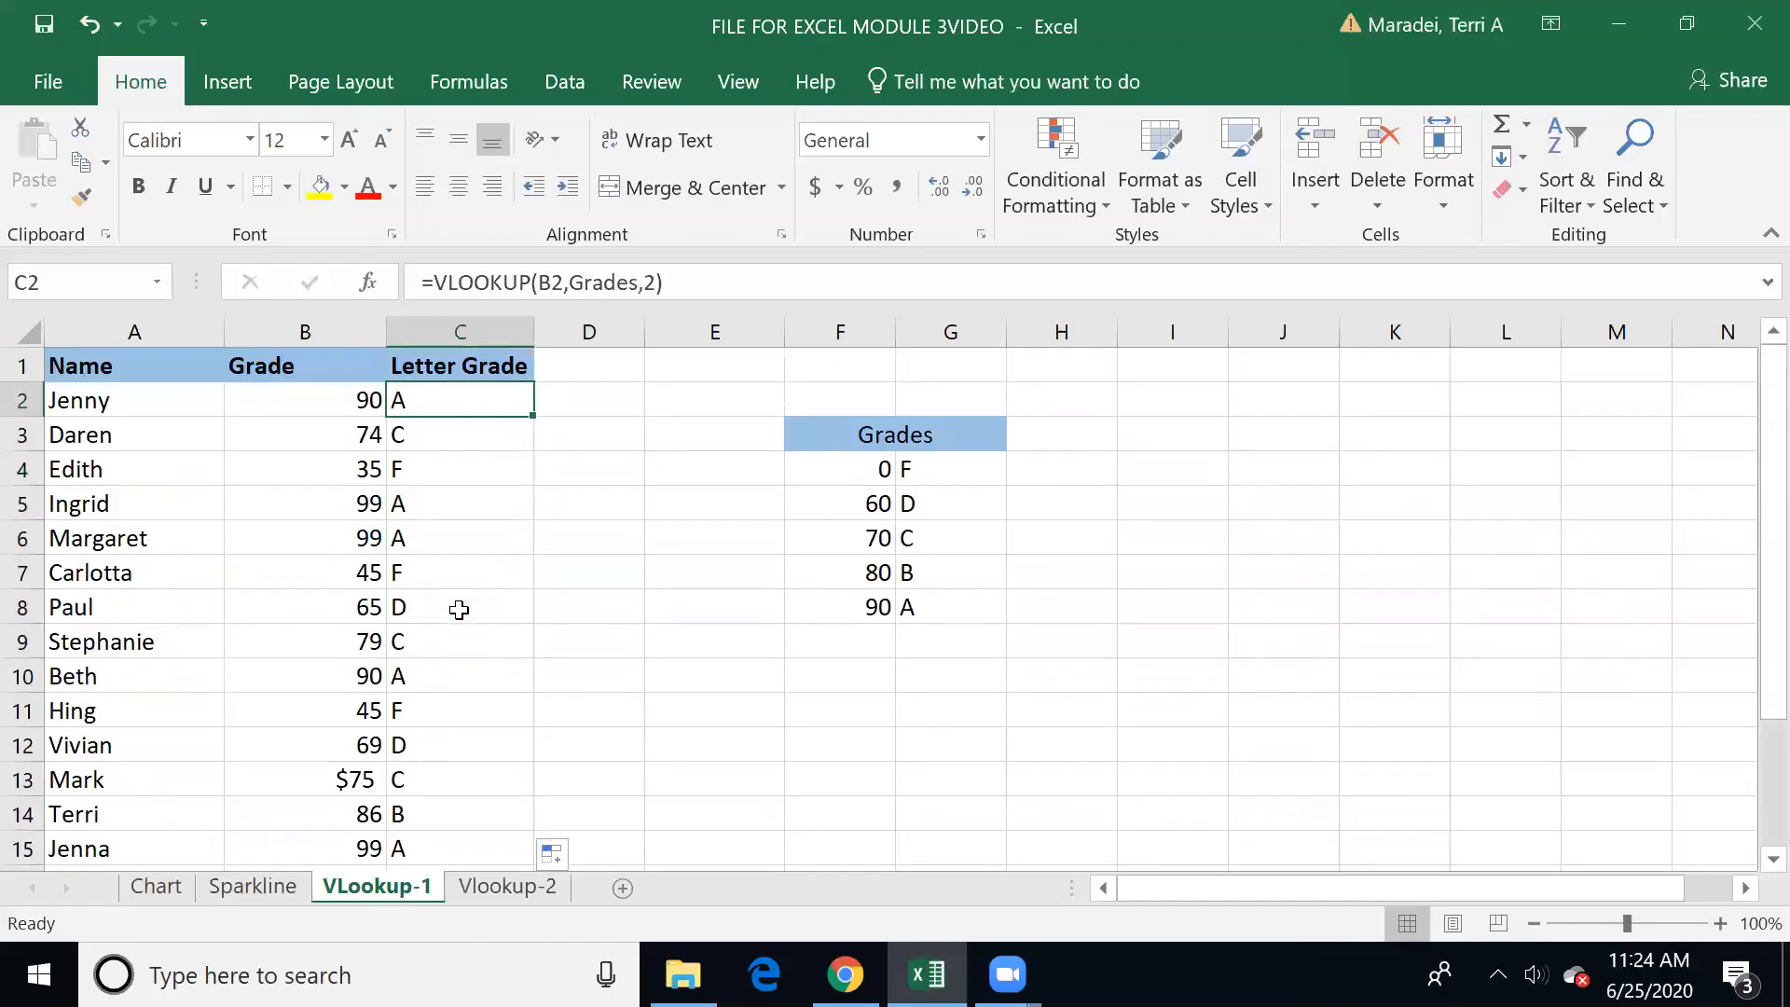
pyautogui.press('Down')
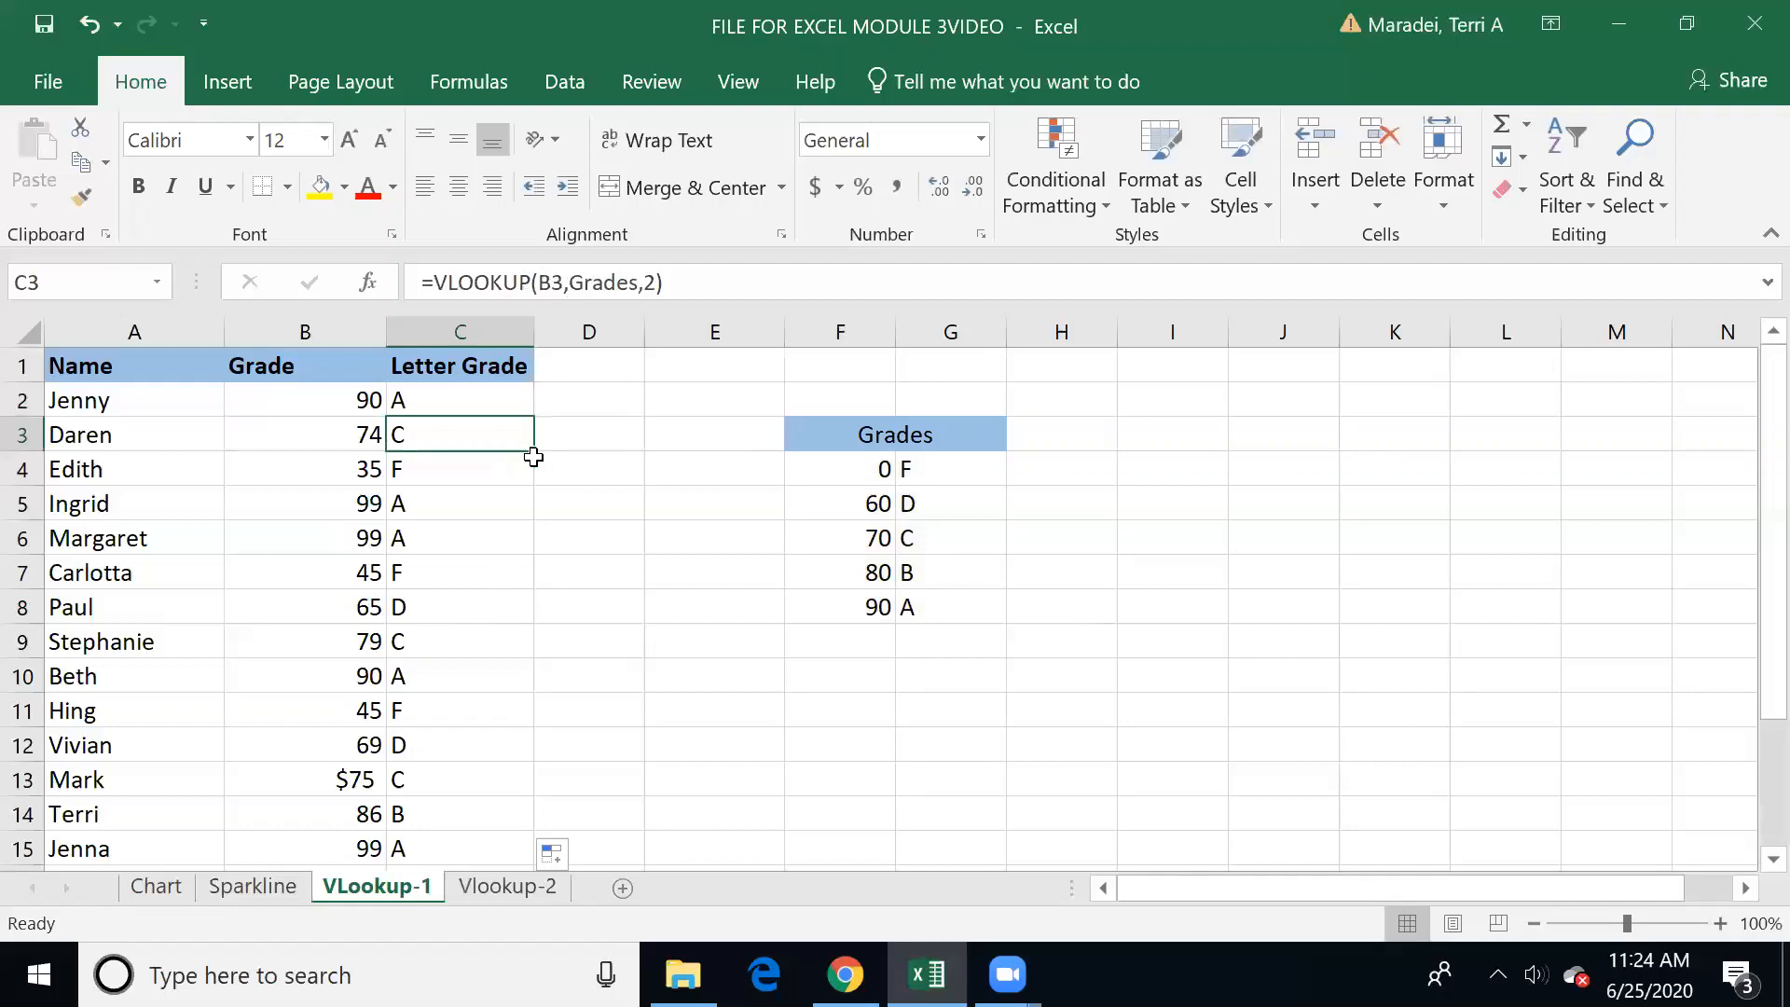
pyautogui.press('Down')
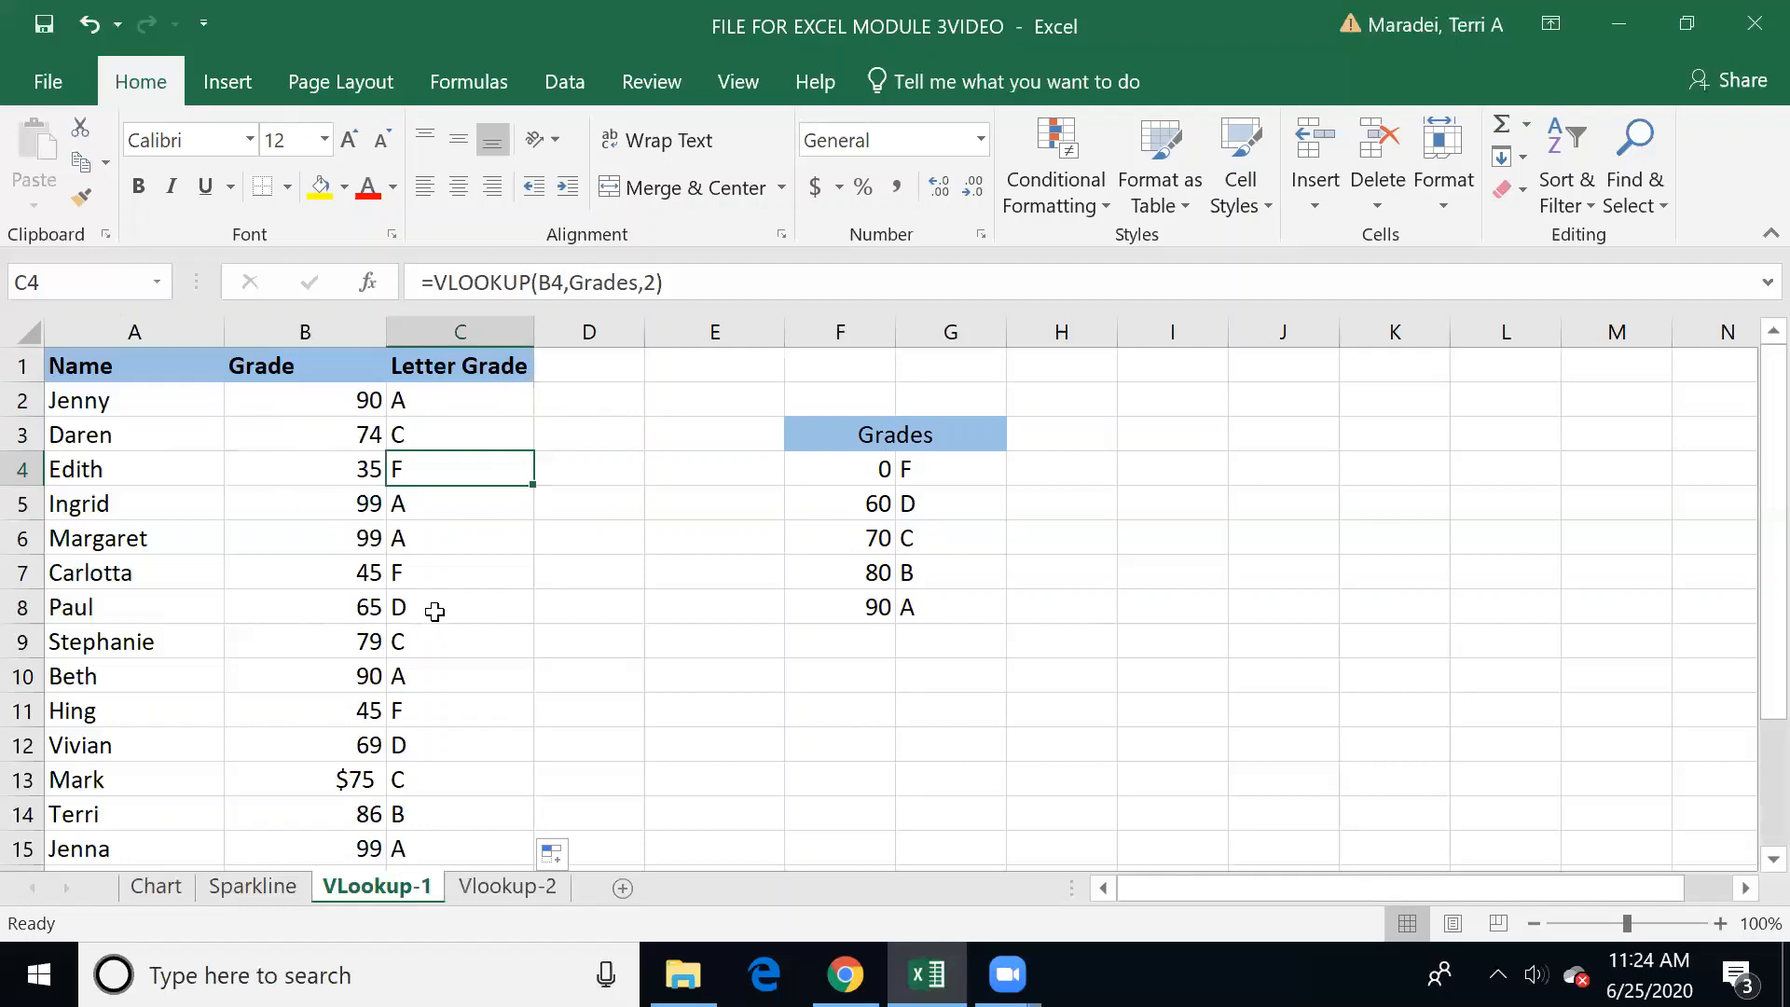
# Step: Copy the plain number formatting of B12 onto the currency-formatted grade in B13
pyautogui.click(345, 745)
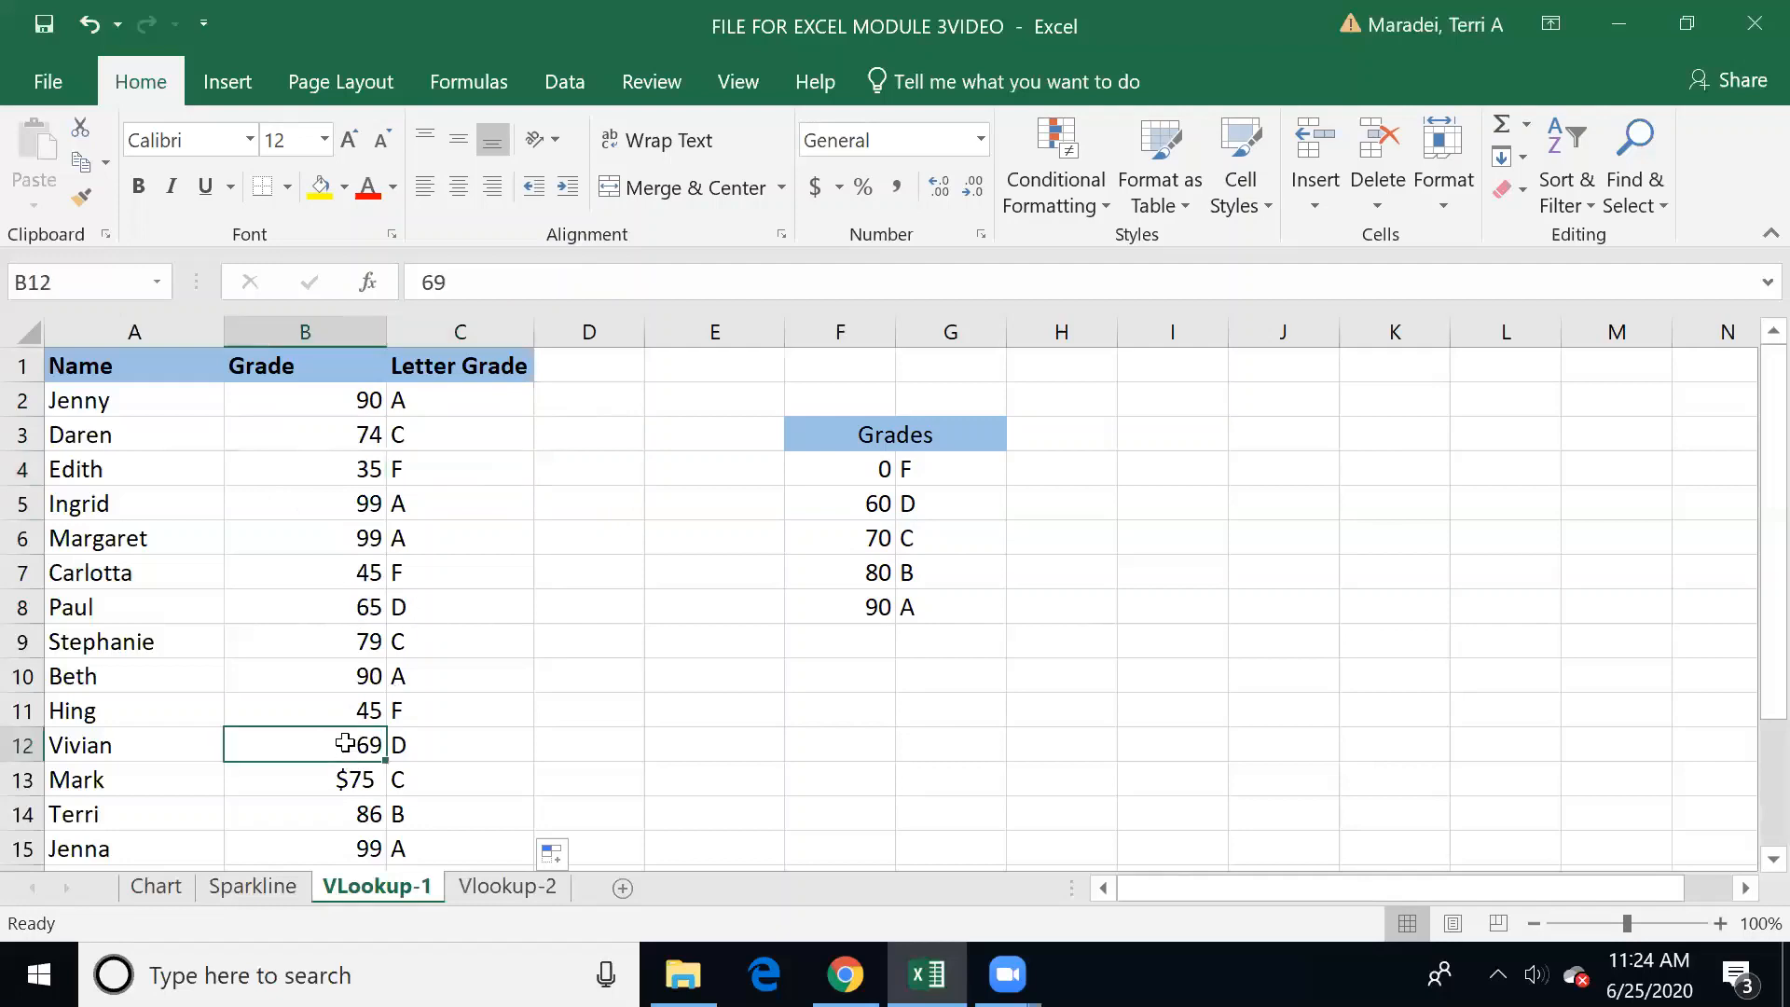
pyautogui.click(82, 198)
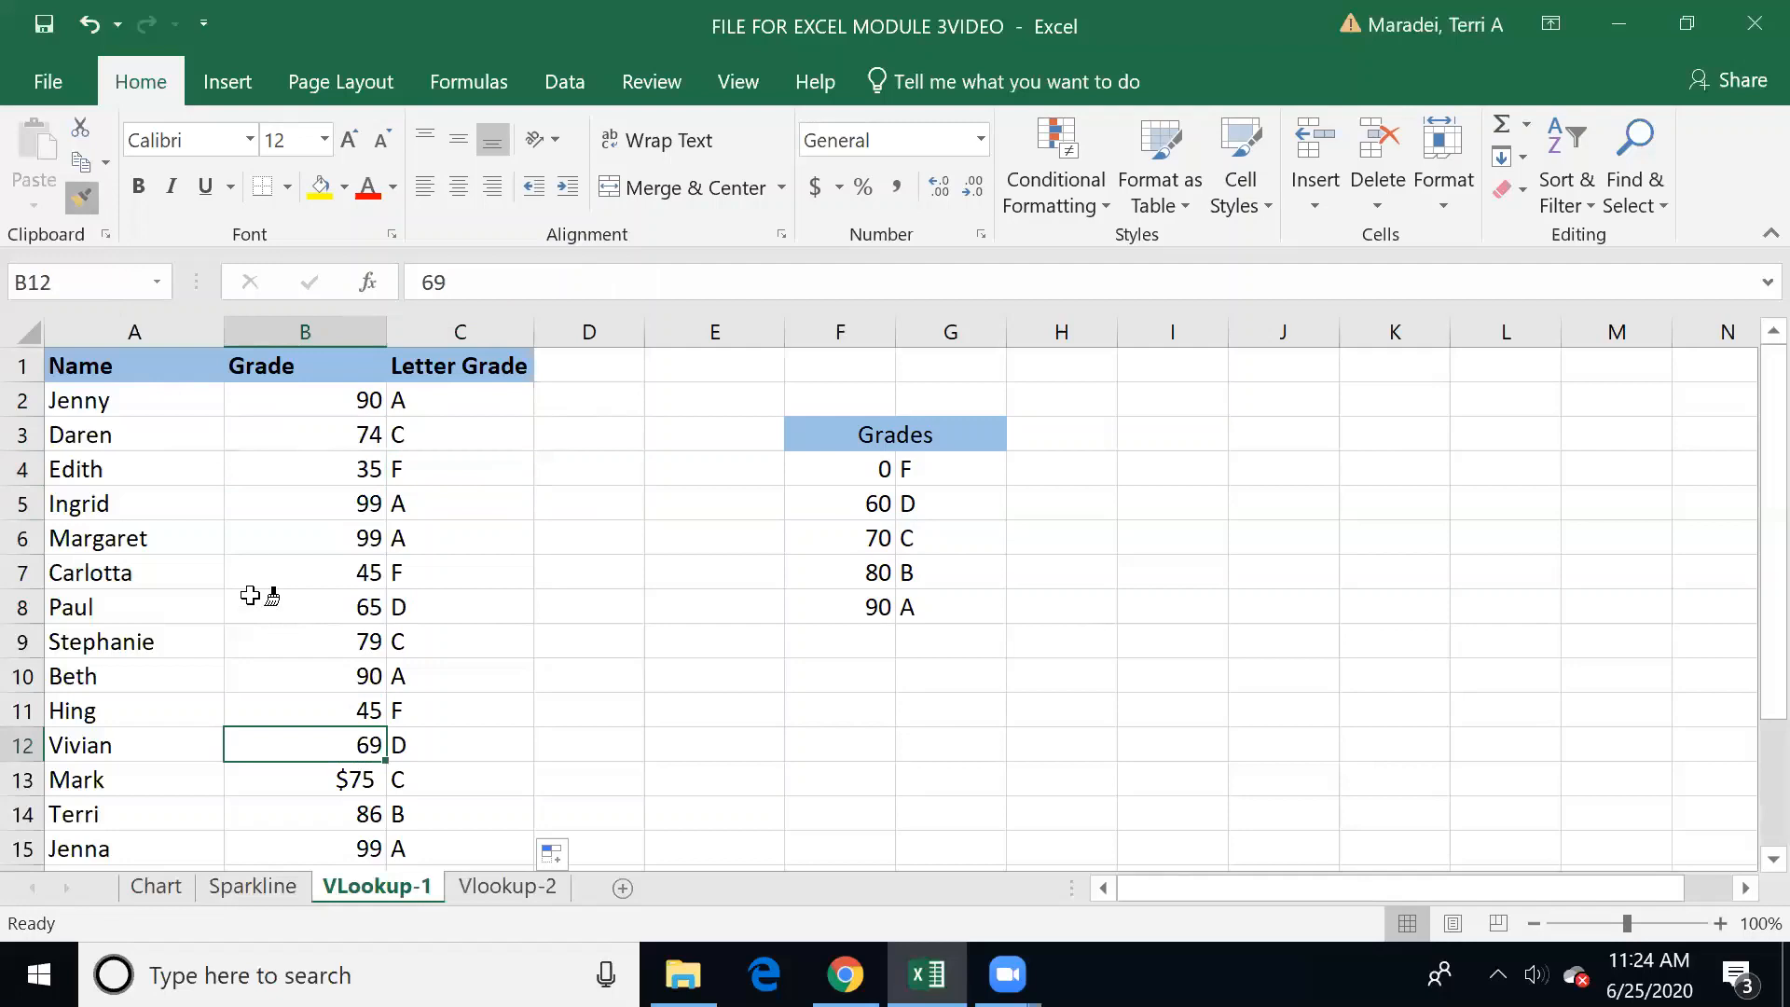
pyautogui.click(299, 777)
# Step: Review the Letter Grade results and their formulas from row 14 up to row 5
pyautogui.press('Down')
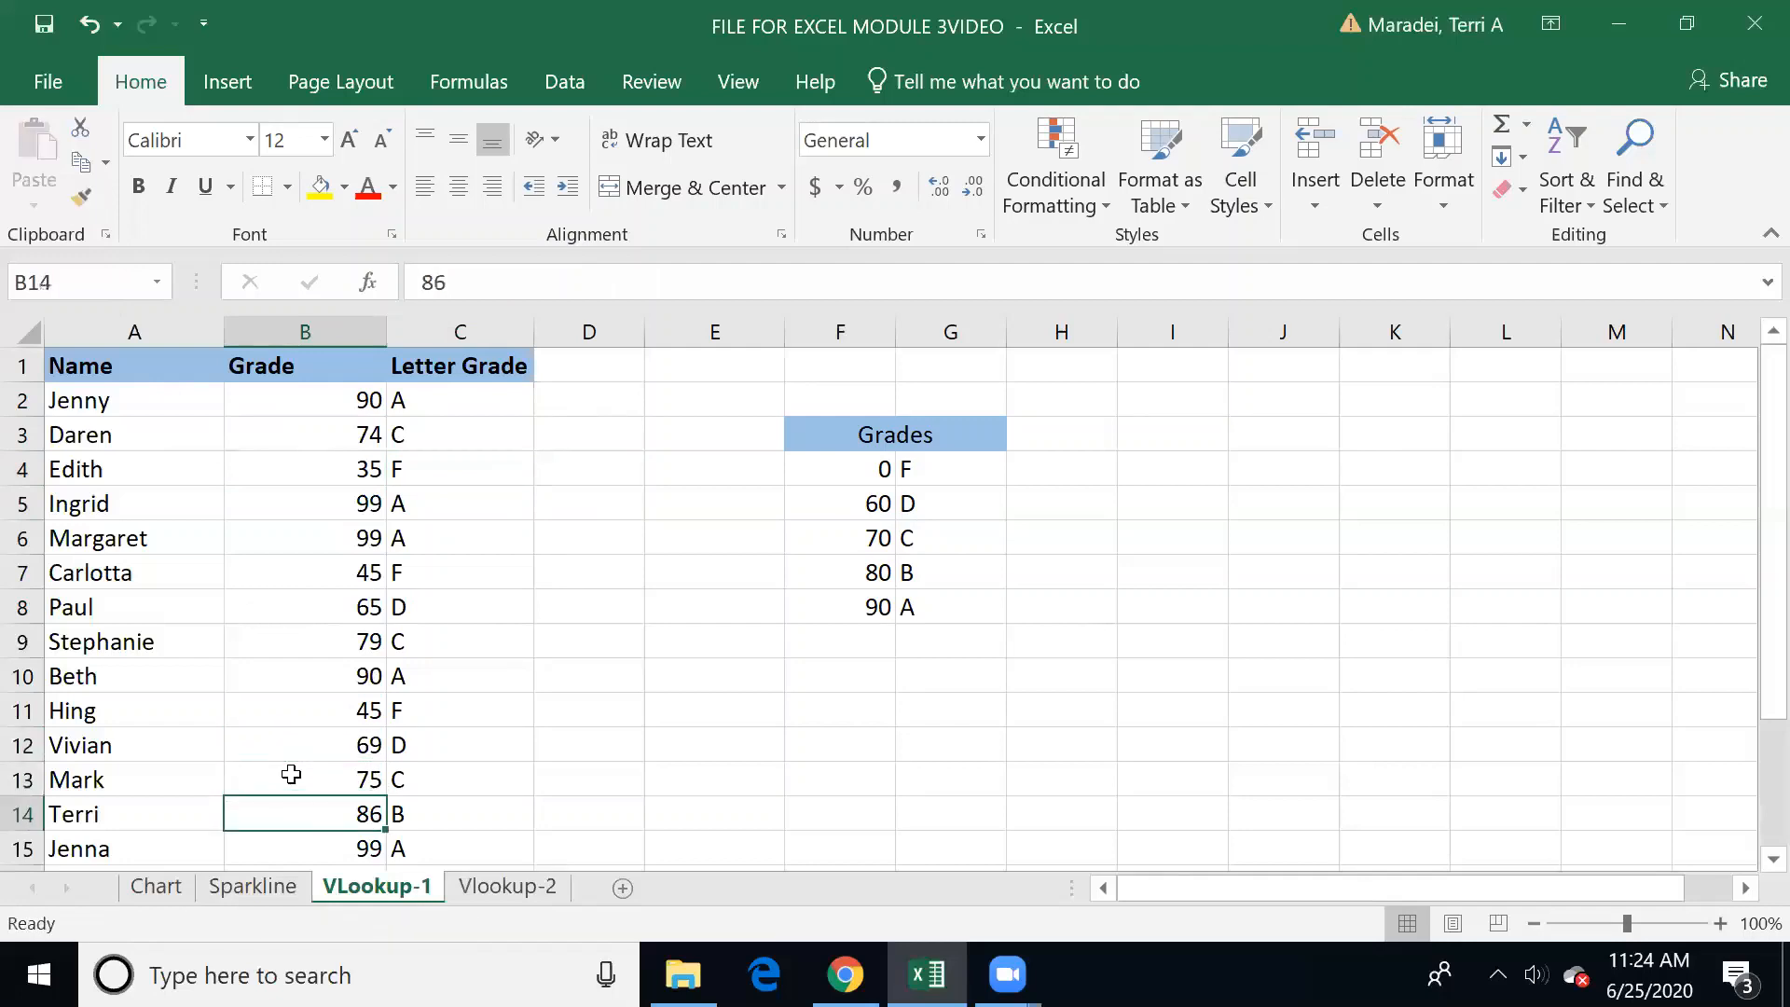
pyautogui.press('Down')
pyautogui.press('Up')
pyautogui.press('Right')
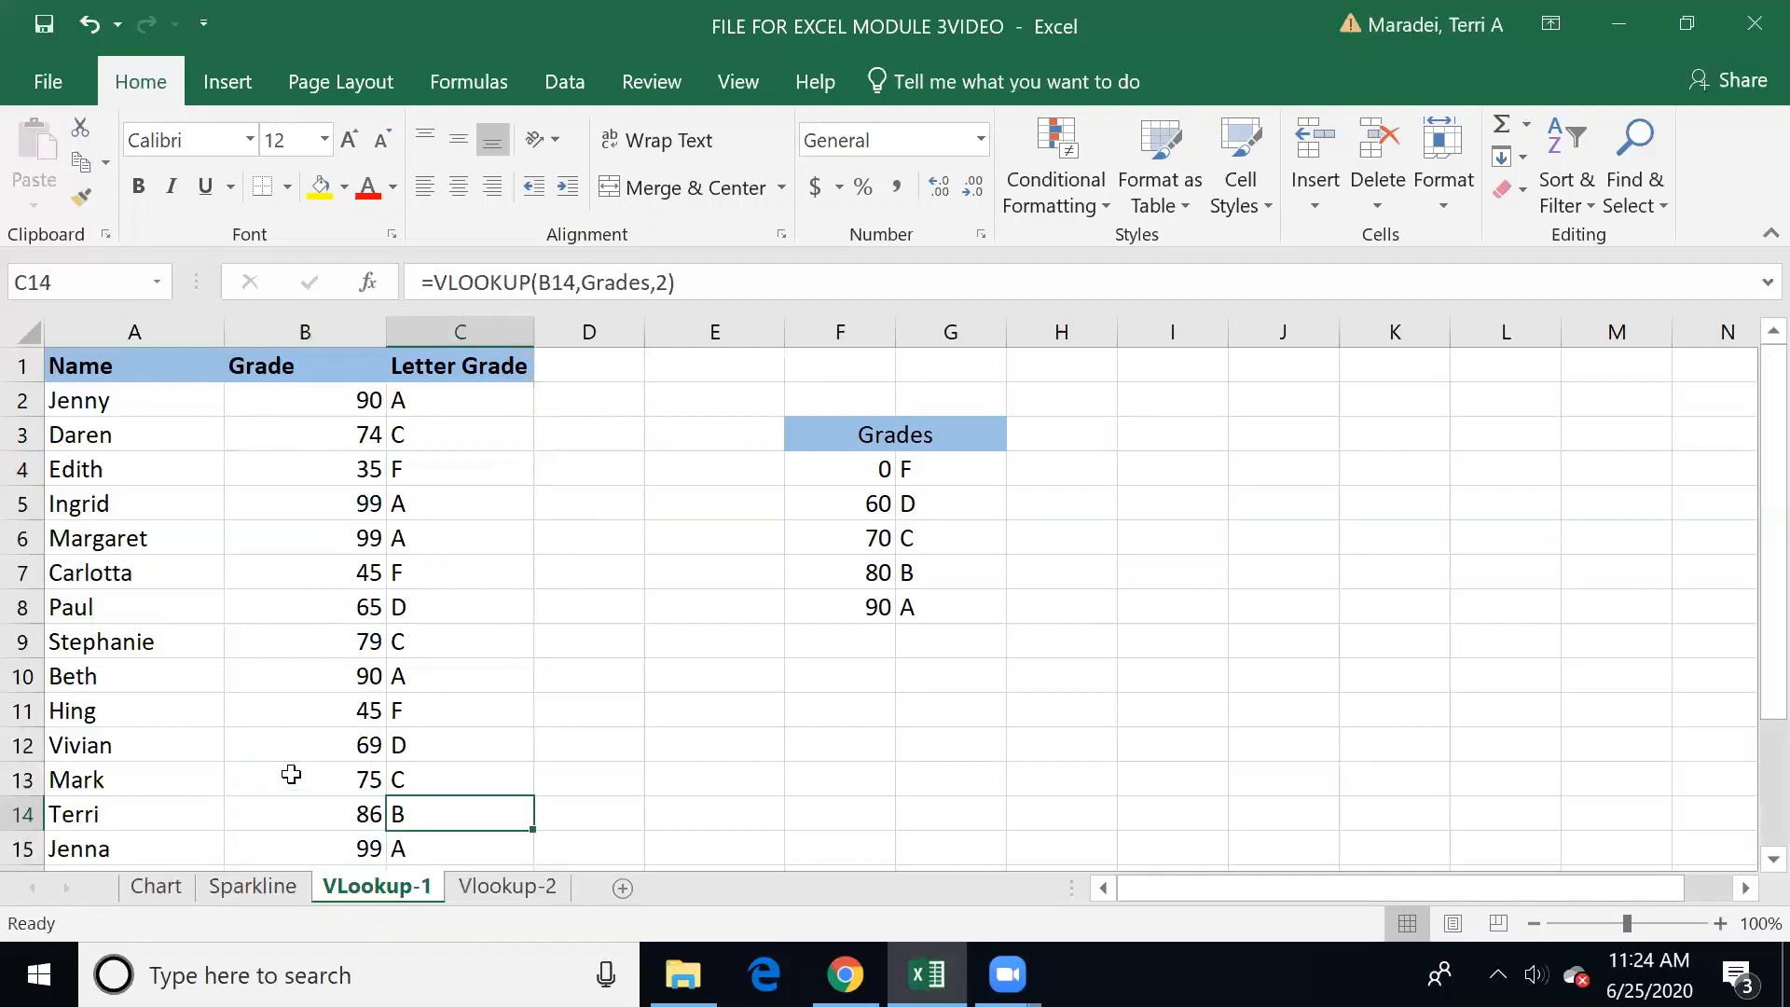
pyautogui.press('Up')
pyautogui.press('Up')
pyautogui.press('Up')
pyautogui.press('Up')
pyautogui.press('Up')
pyautogui.press('Up')
pyautogui.press('Up')
pyautogui.press('Up')
pyautogui.press('Up')
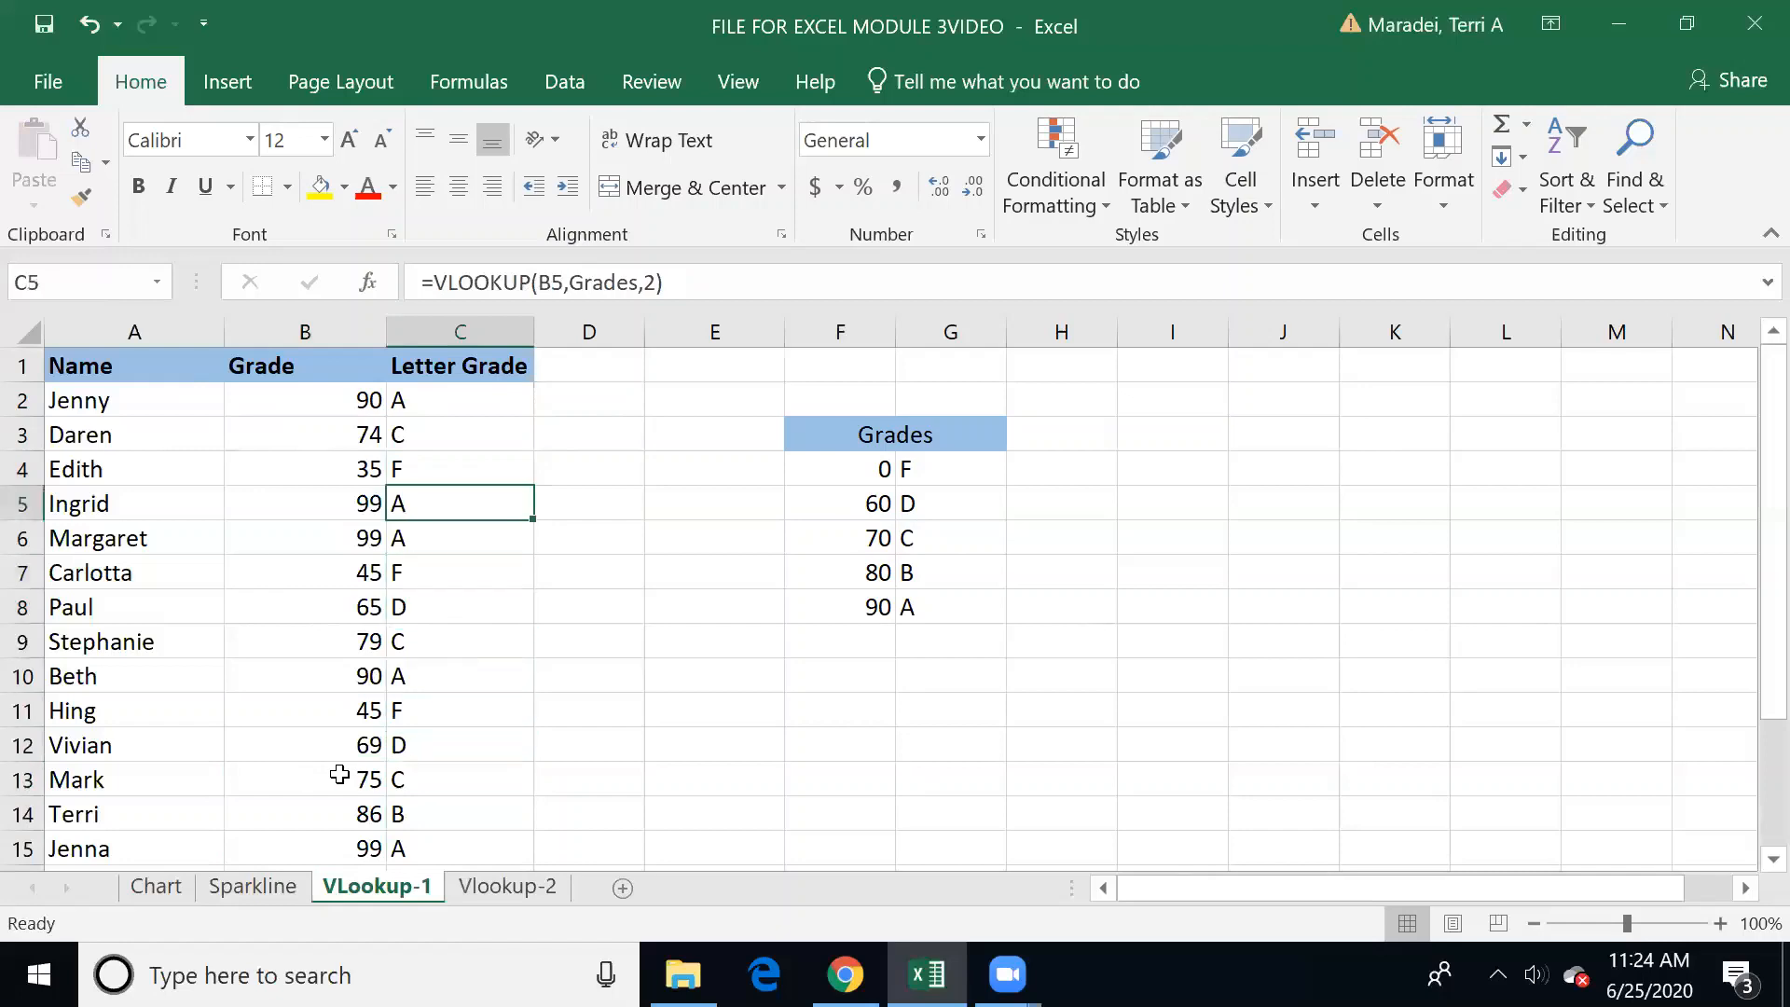
# Step: On the Vlookup-2 sheet, name the range A15:C18 Membership
pyautogui.click(537, 749)
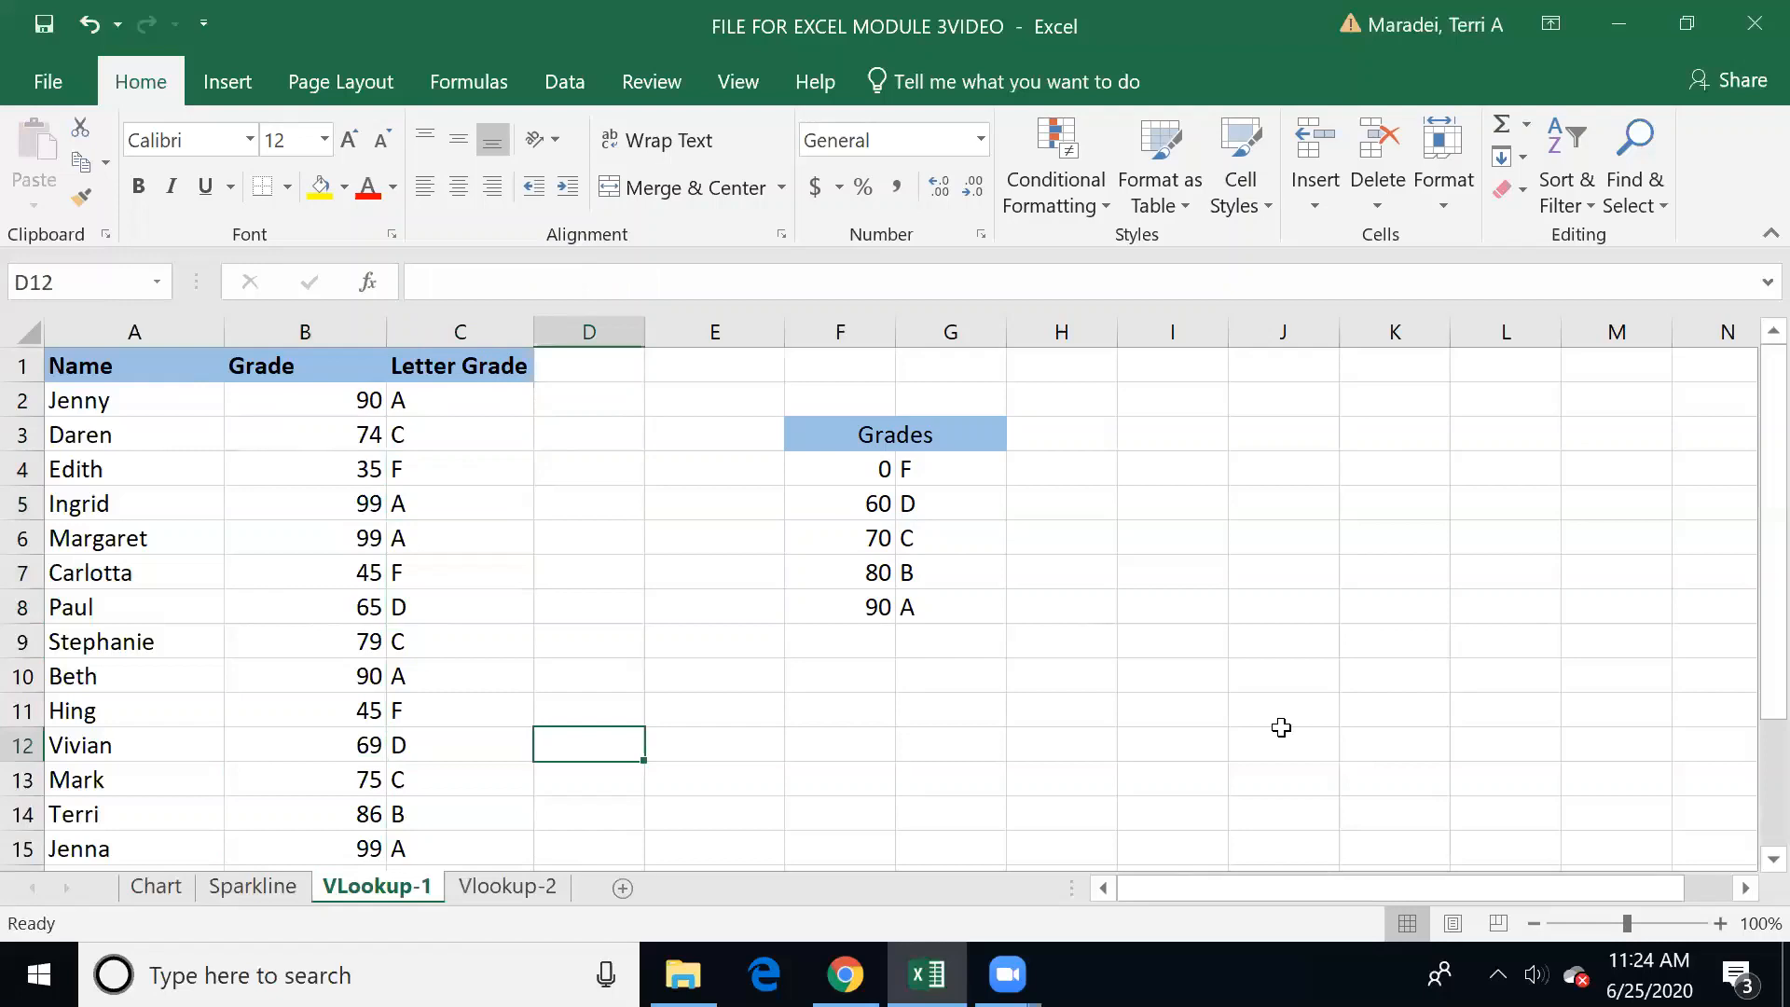
pyautogui.hotkey('ctrl', 'pagedown')
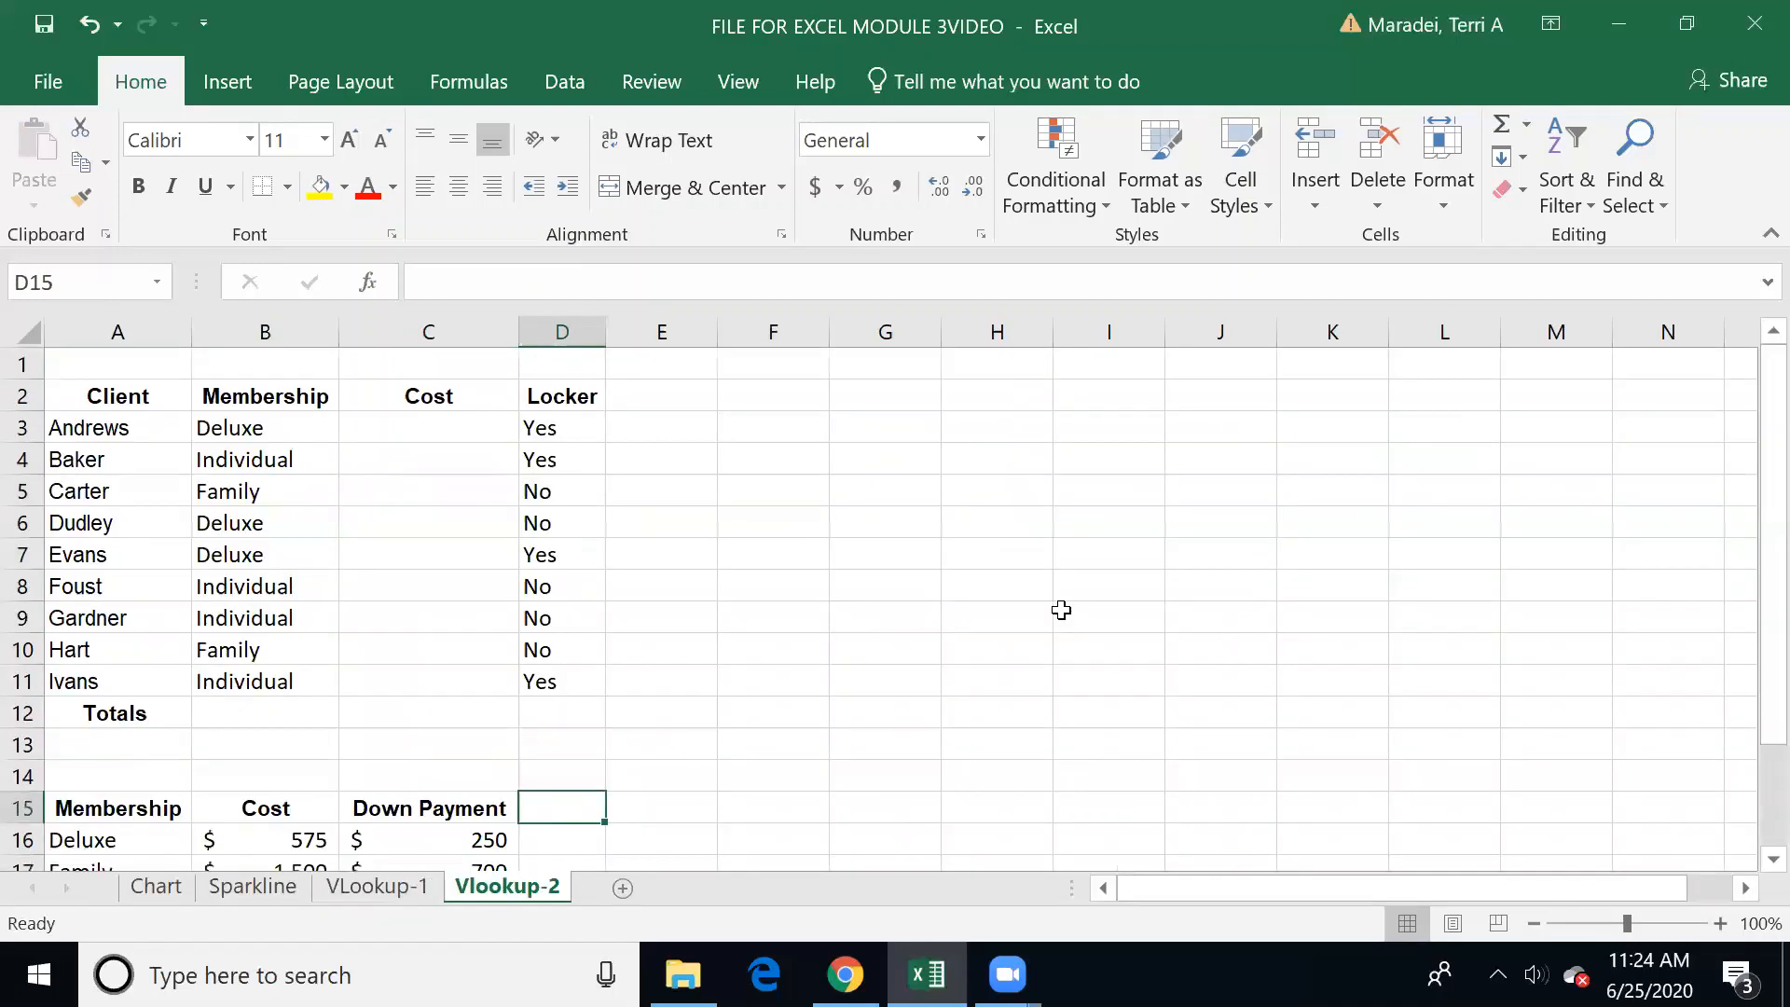
pyautogui.moveTo(1751, 501); pyautogui.dragTo(1751, 524)
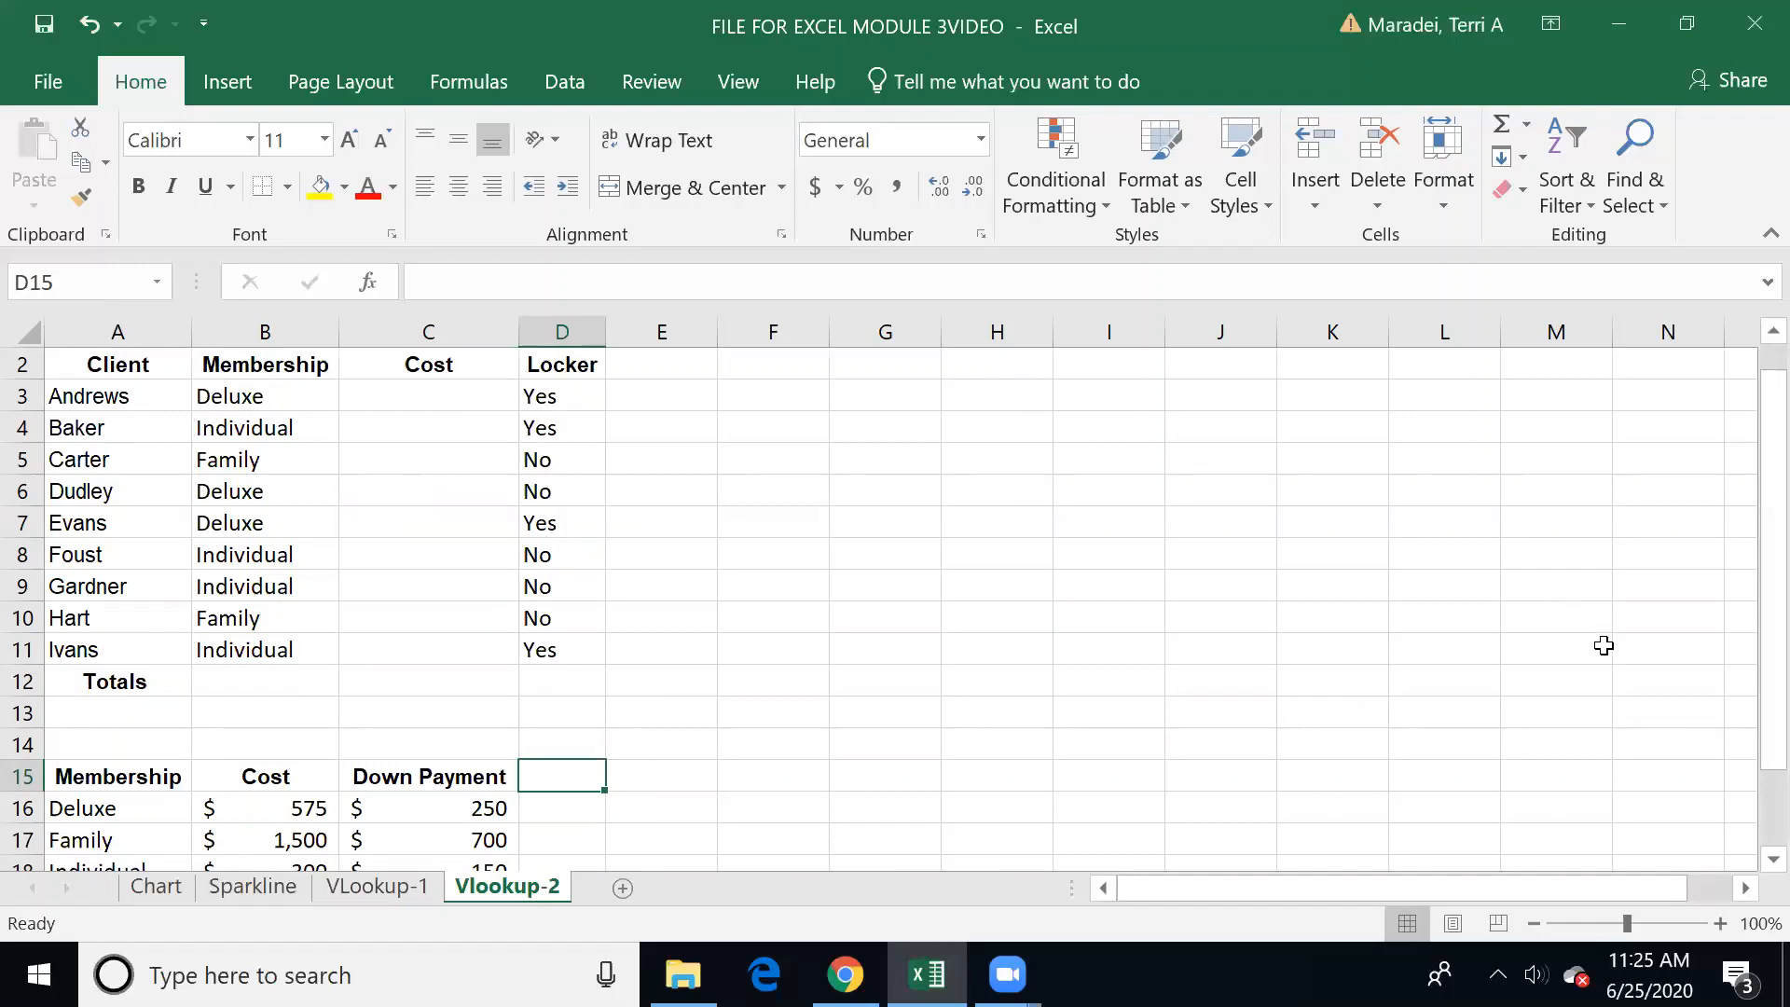
pyautogui.moveTo(1751, 606); pyautogui.dragTo(1752, 658)
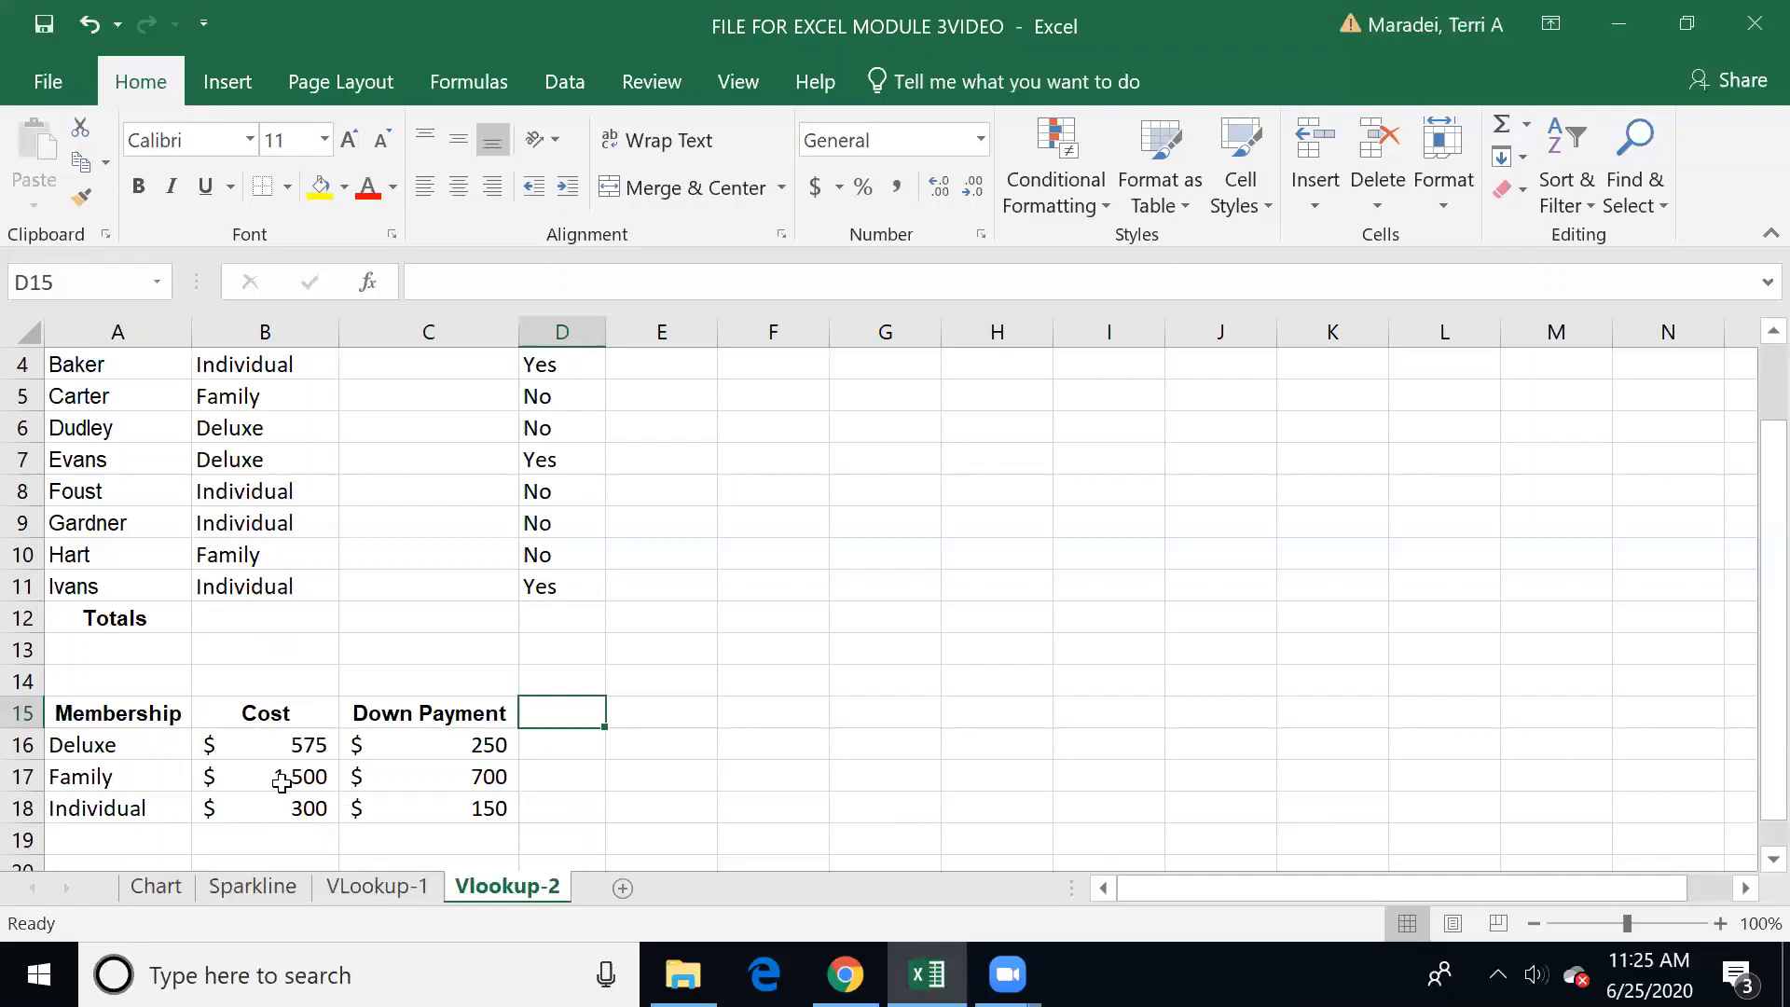
pyautogui.moveTo(121, 711); pyautogui.dragTo(389, 809)
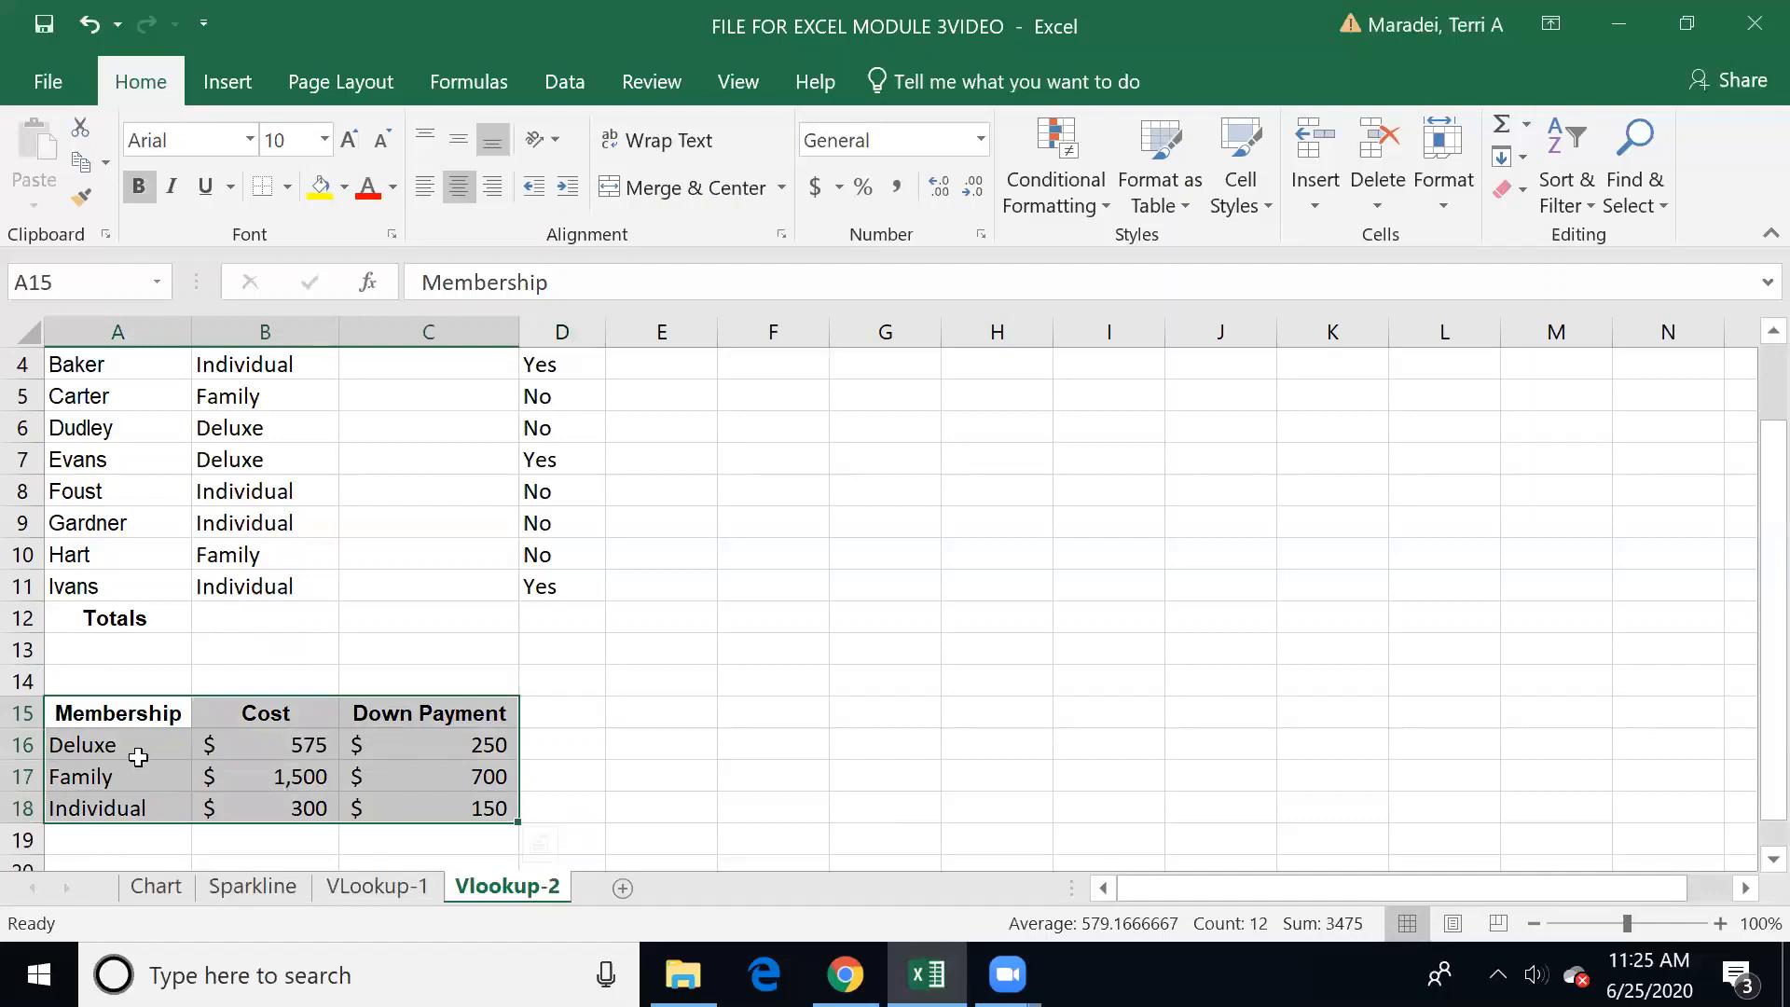
pyautogui.moveTo(122, 710); pyautogui.dragTo(386, 802)
pyautogui.click(98, 292)
pyautogui.write('Membership')
pyautogui.press('Return')
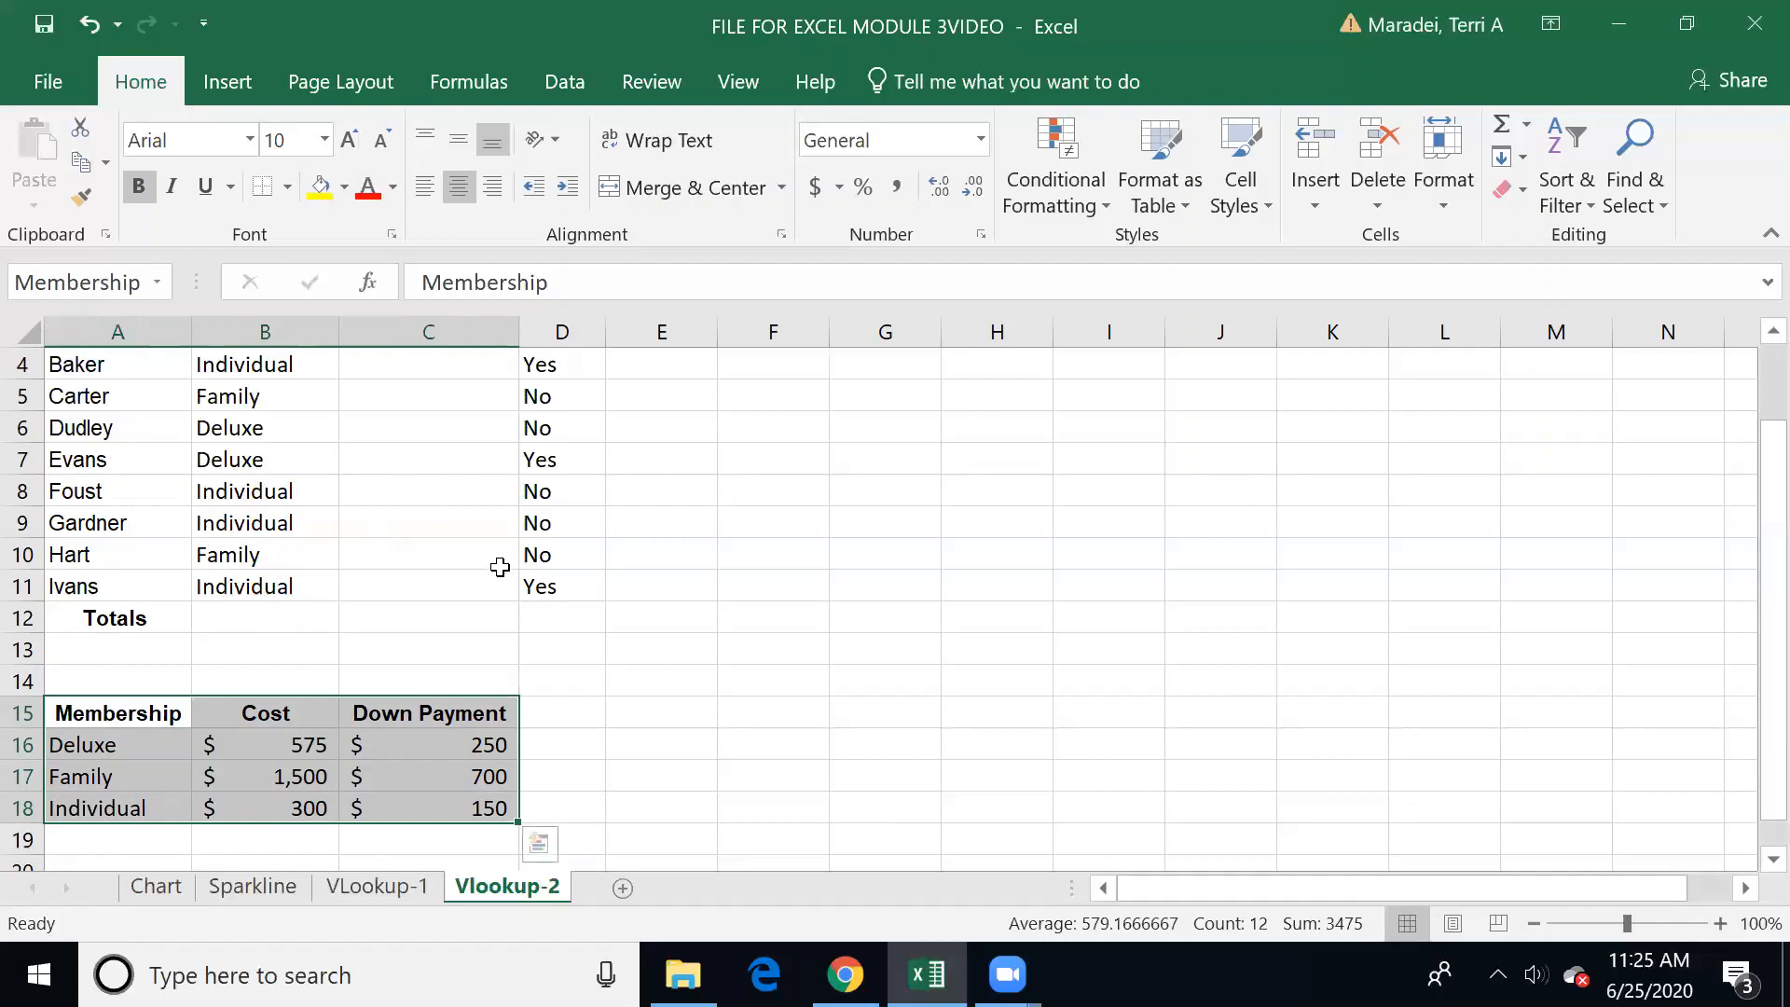
# Step: Examine the clients' empty Cost column and the membership price table beneath it
pyautogui.click(454, 485)
pyautogui.press('Up')
pyautogui.press('Up')
pyautogui.press('Up')
pyautogui.press('Up')
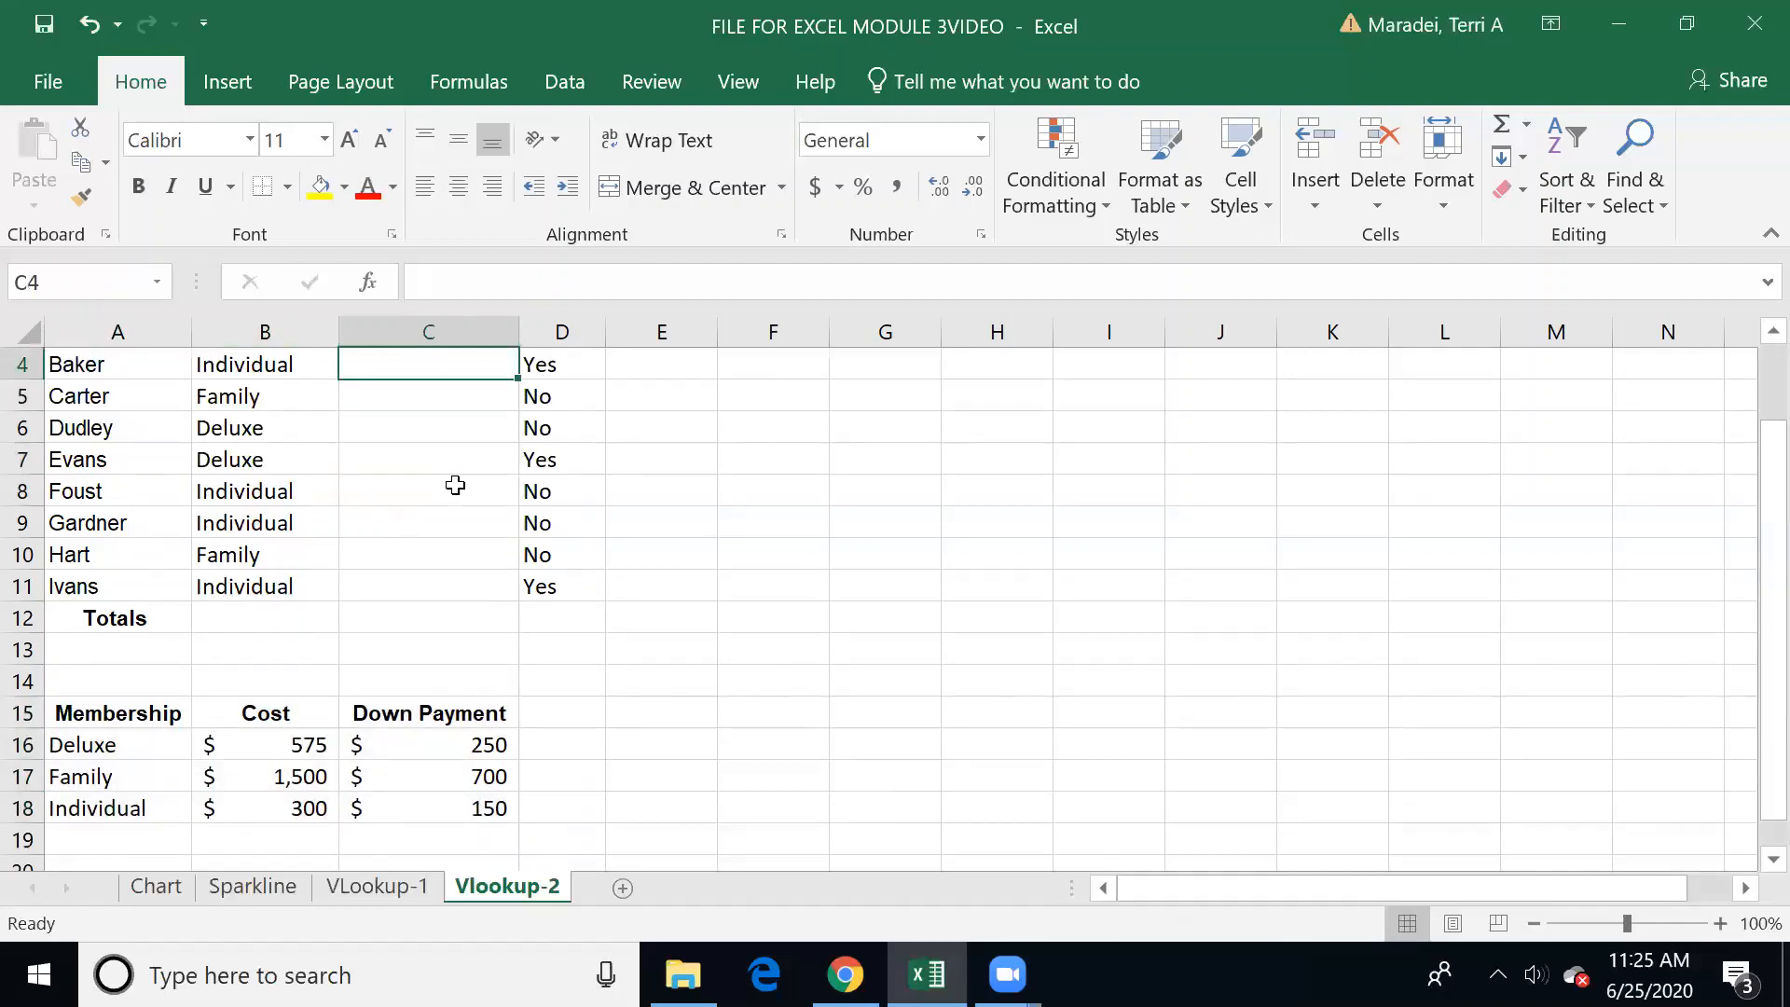
pyautogui.press('Up')
pyautogui.press('Up')
pyautogui.press('Down')
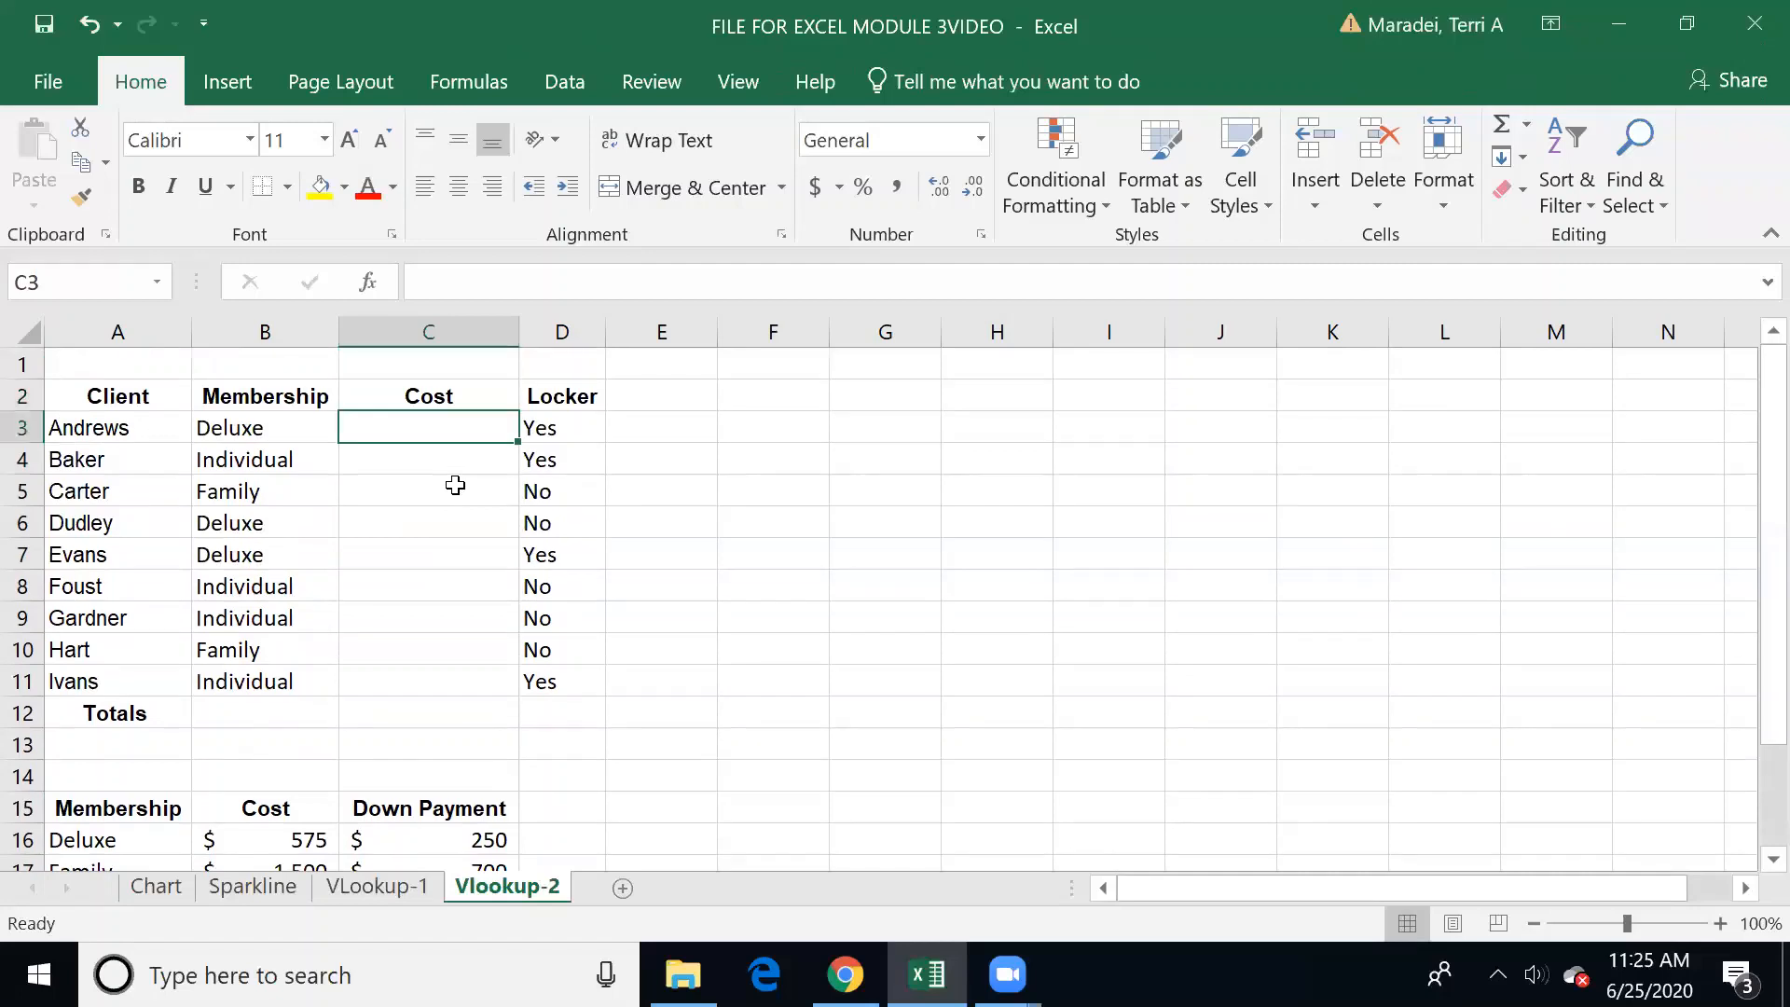
pyautogui.press('Down')
pyautogui.press('Down')
pyautogui.press('Down')
pyautogui.press('Down')
pyautogui.press('Down')
pyautogui.press('Down')
pyautogui.press('Down')
pyautogui.press('Down')
pyautogui.press('Down')
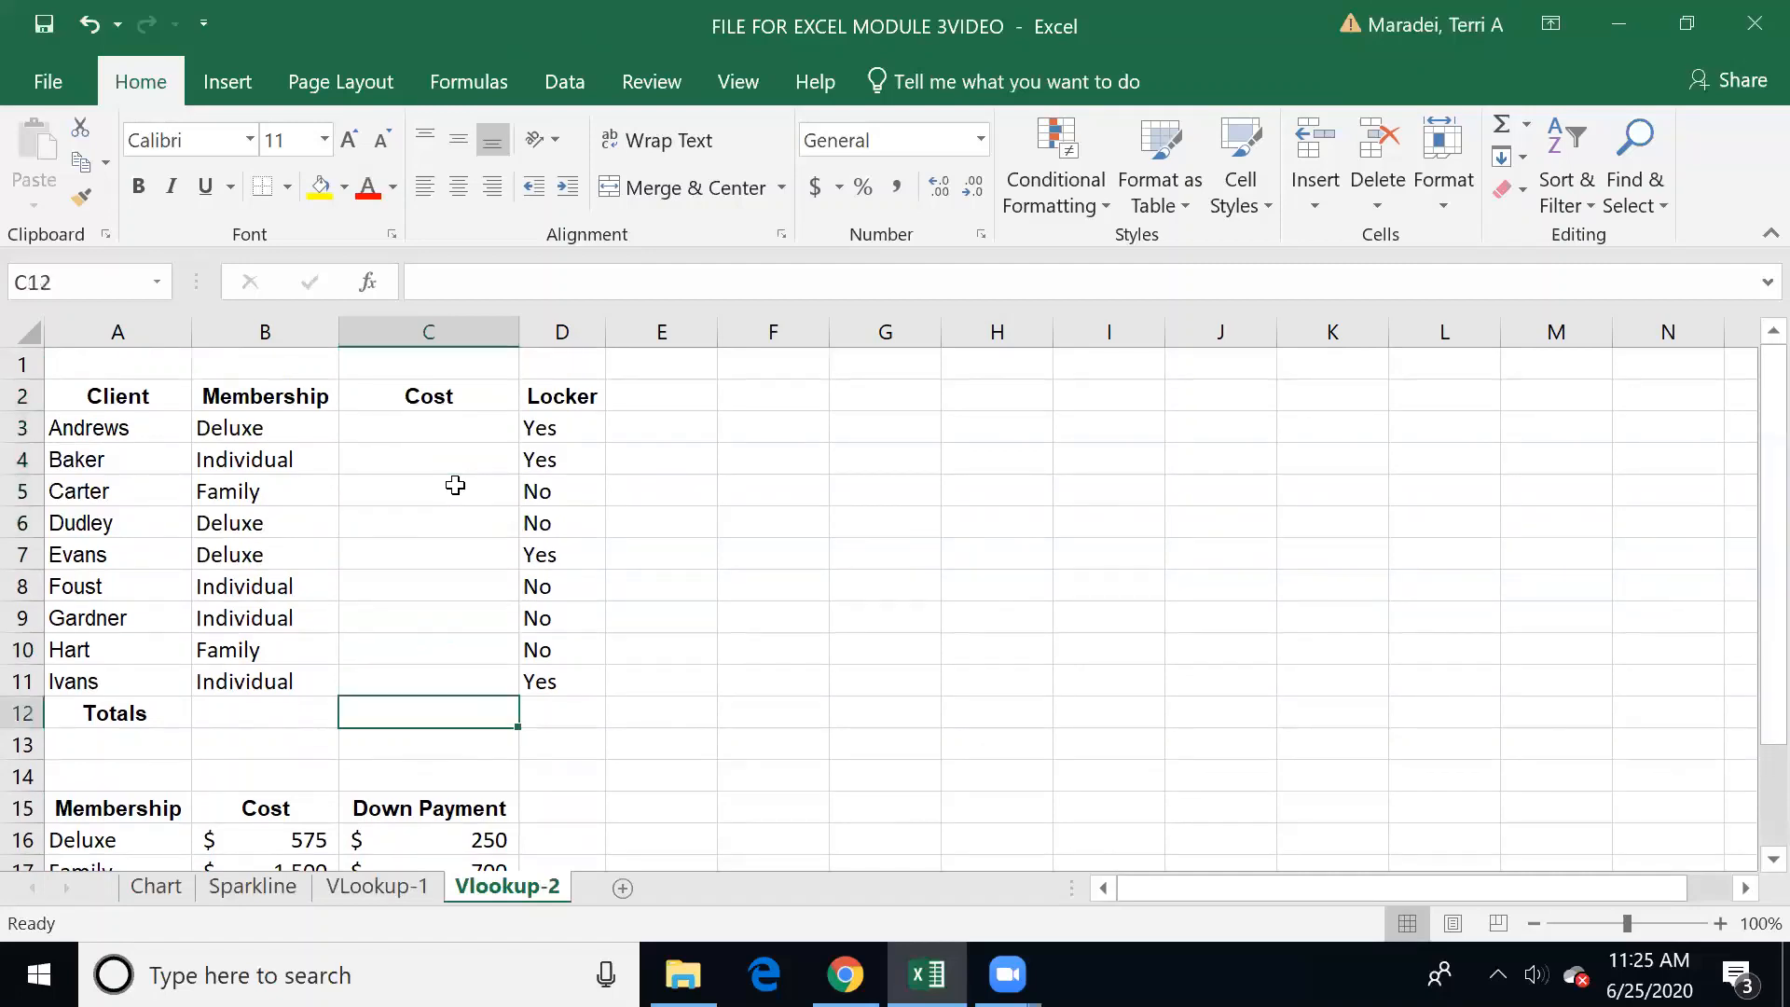
pyautogui.press('Down')
pyautogui.press('Down')
pyautogui.press('Down')
pyautogui.press('Down')
pyautogui.press('Down')
pyautogui.press('Down')
pyautogui.press('Down')
pyautogui.press('Down')
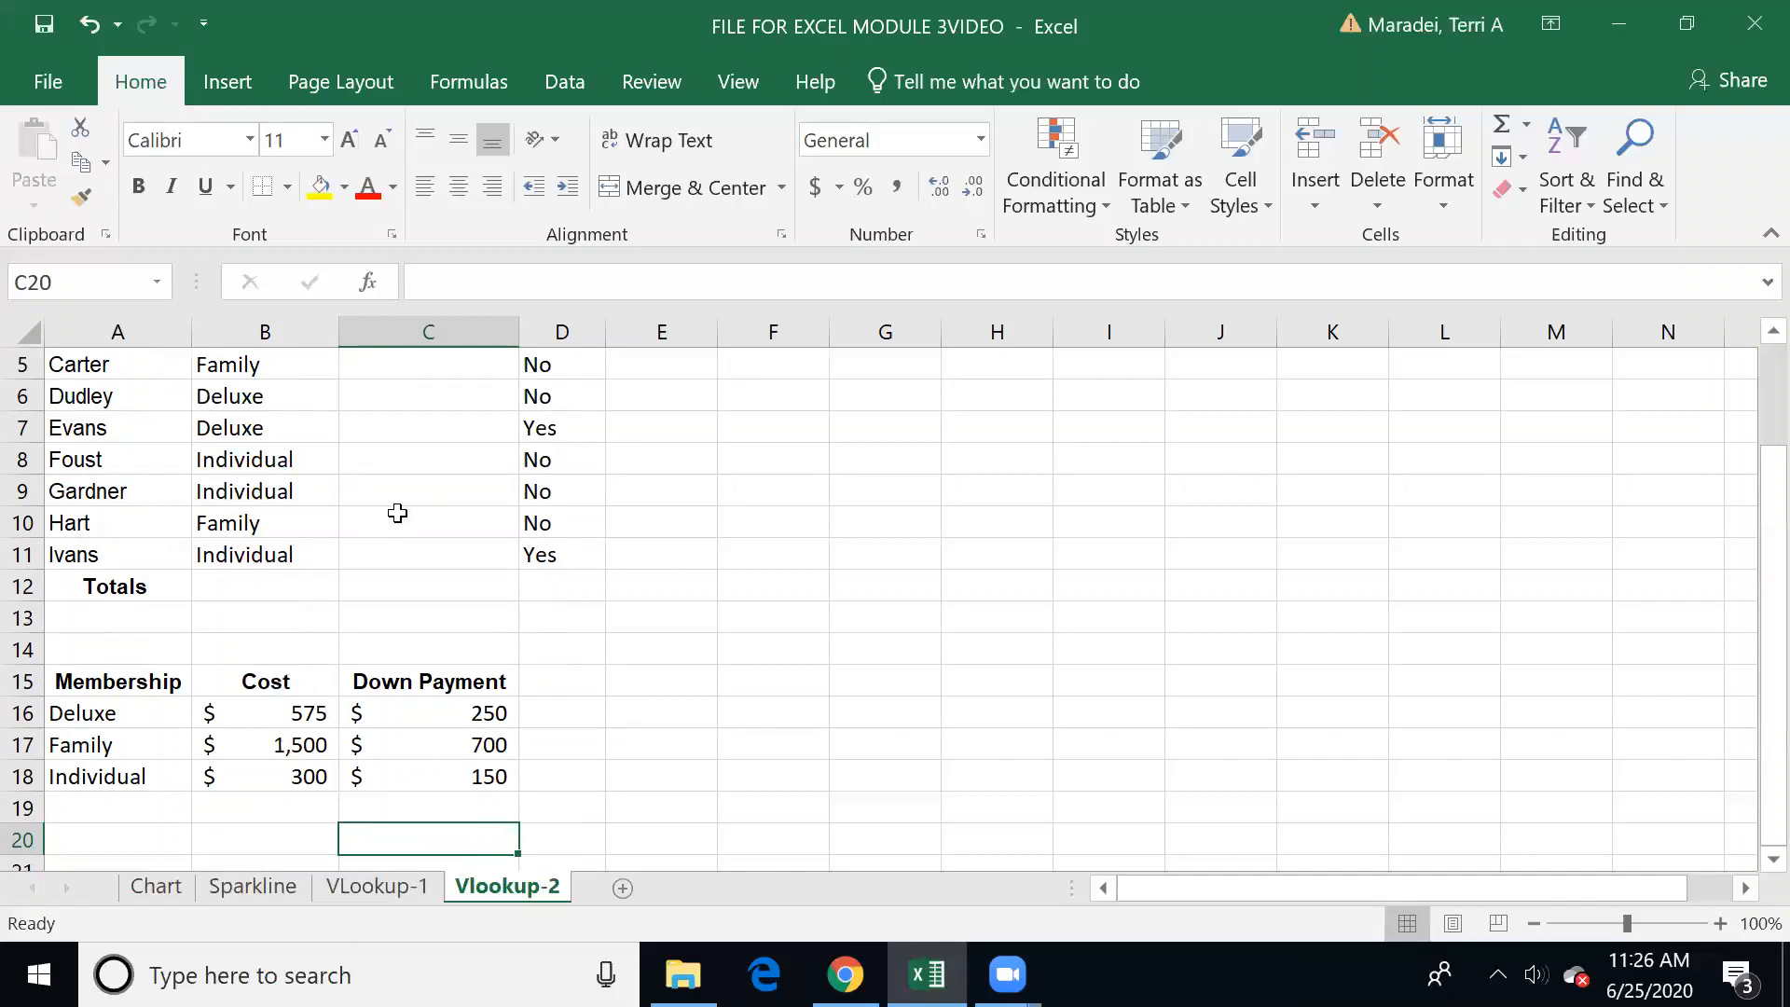
# Step: Enter =VLOOKUP(B3,Membership,2) in C3 to look up the first client's membership cost
pyautogui.press('Up')
pyautogui.press('Up')
pyautogui.press('Up')
pyautogui.press('Up')
pyautogui.press('Up')
pyautogui.press('Up')
pyautogui.press('Up')
pyautogui.press('Up')
pyautogui.press('Up')
pyautogui.press('Up')
pyautogui.press('Up')
pyautogui.press('Up')
pyautogui.press('Up')
pyautogui.press('Up')
pyautogui.press('Up')
pyautogui.press('Up')
pyautogui.press('Up')
pyautogui.press('Up')
pyautogui.press('Up')
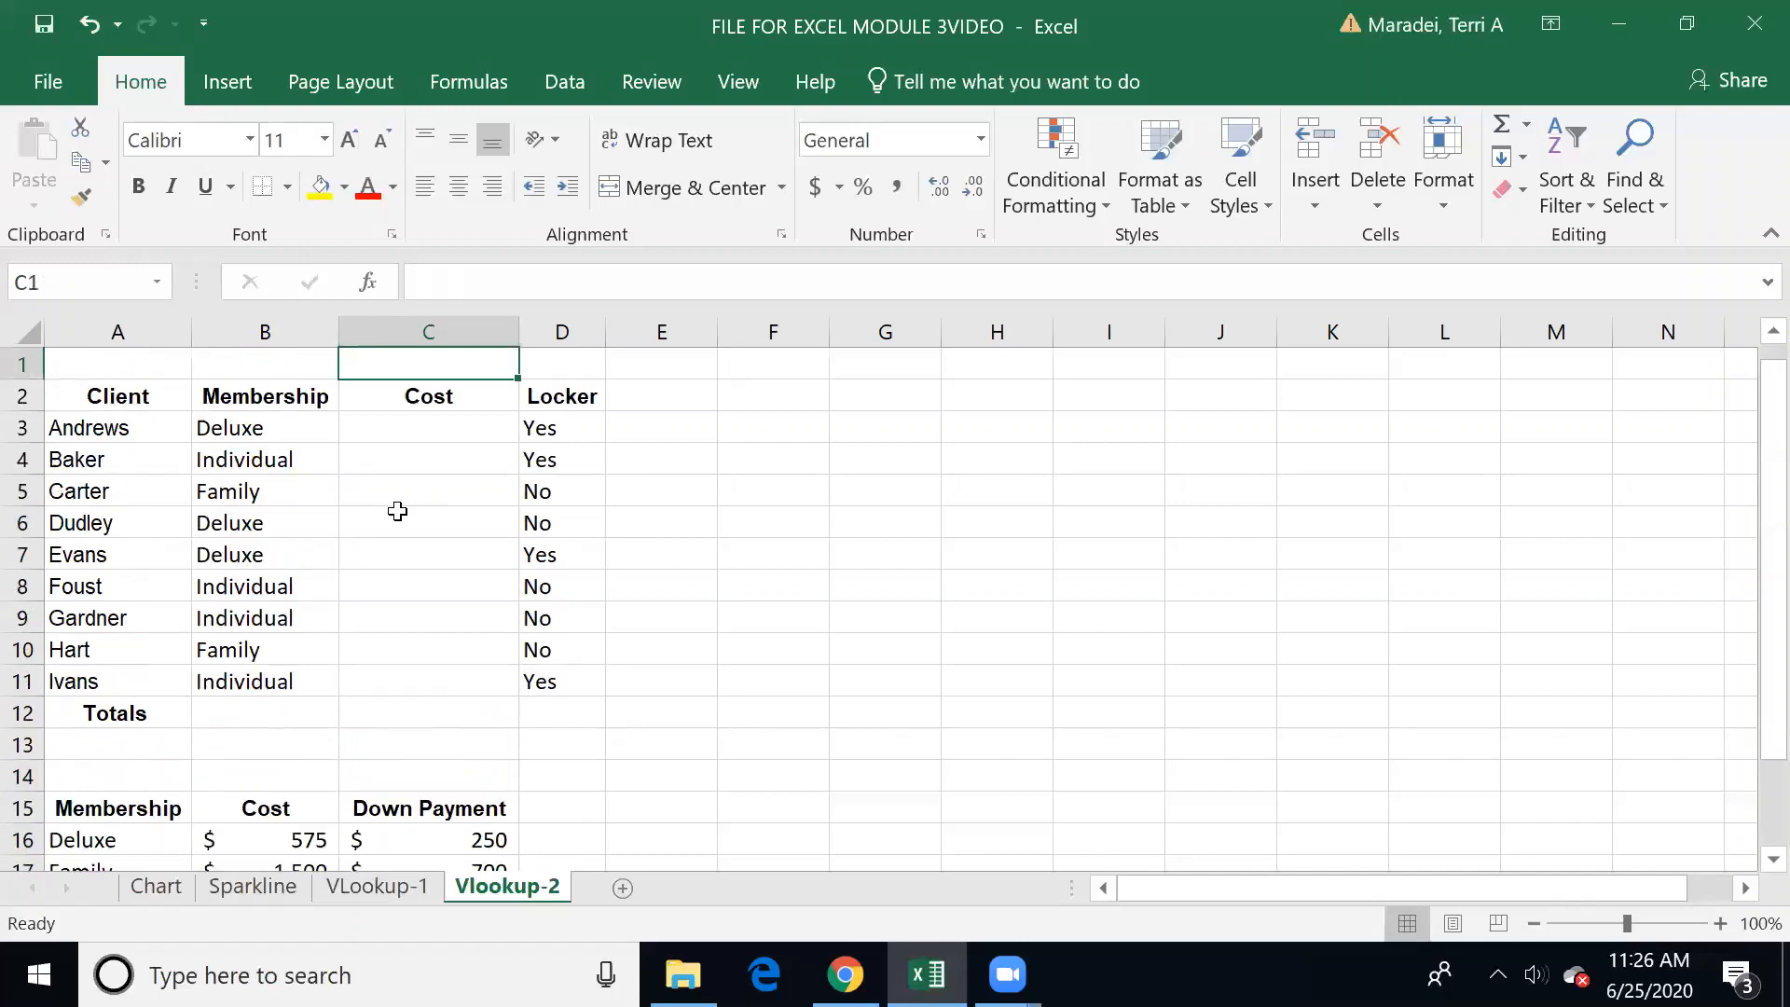
pyautogui.press('Down')
pyautogui.press('Down')
pyautogui.write('=vlook')
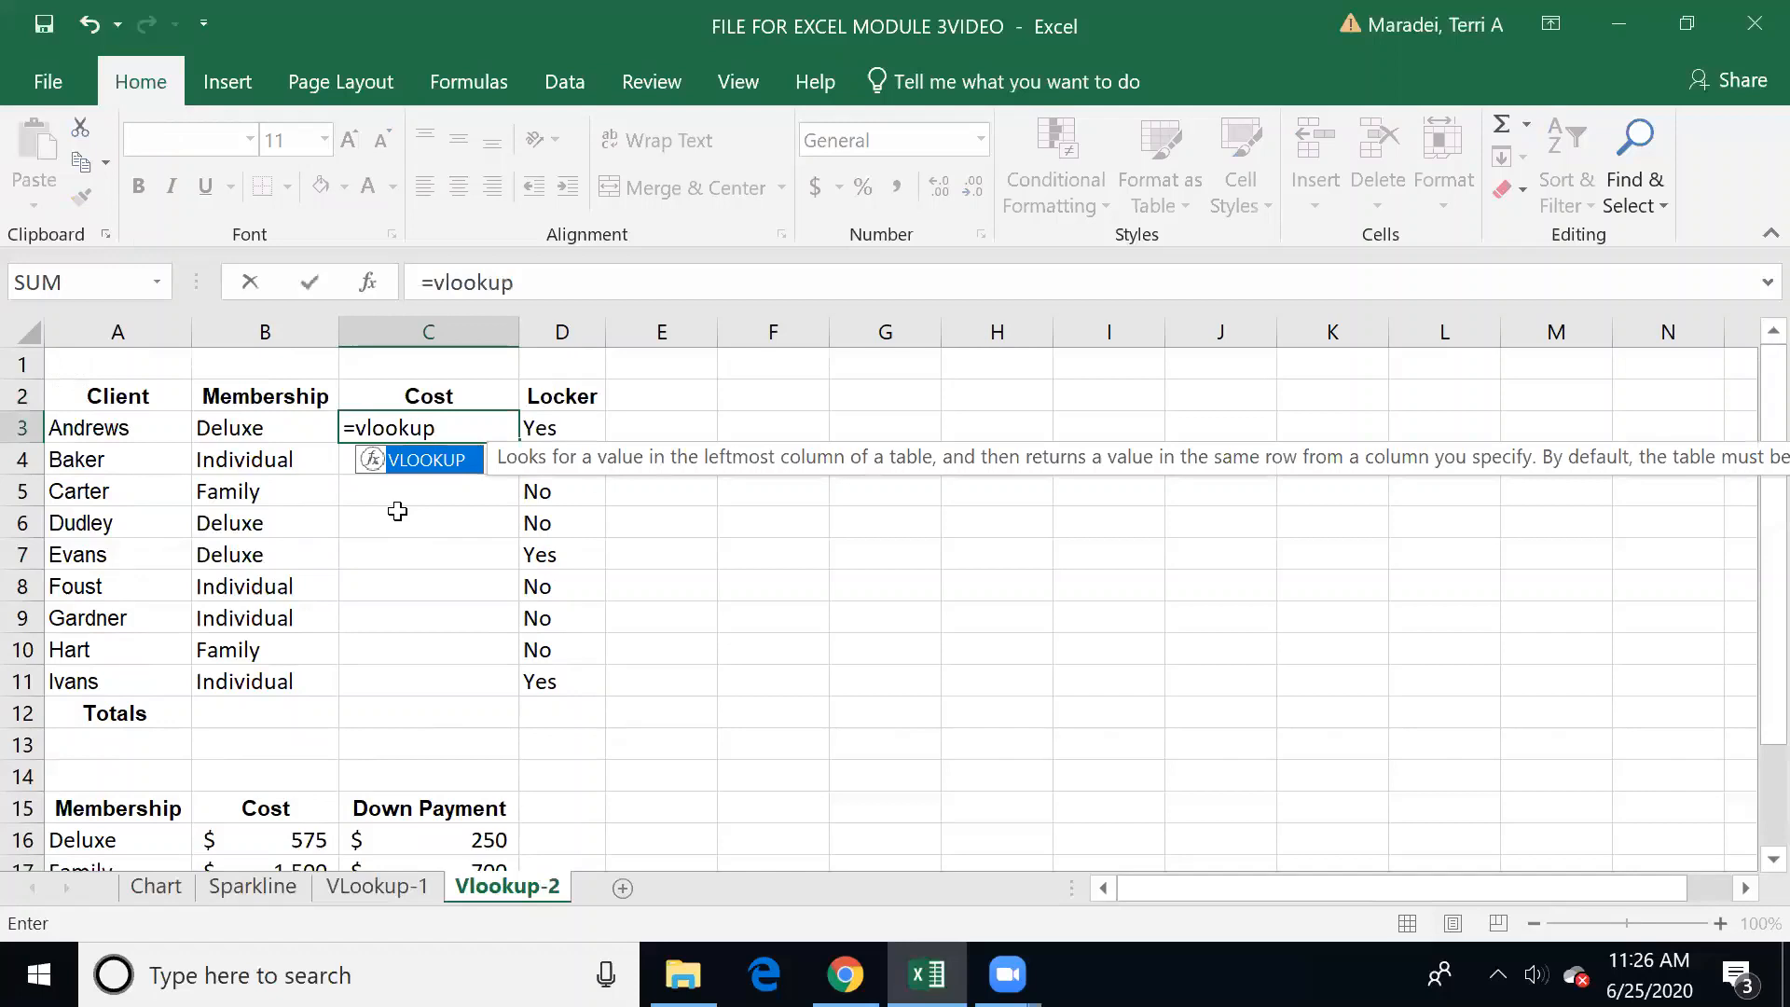
pyautogui.write('(')
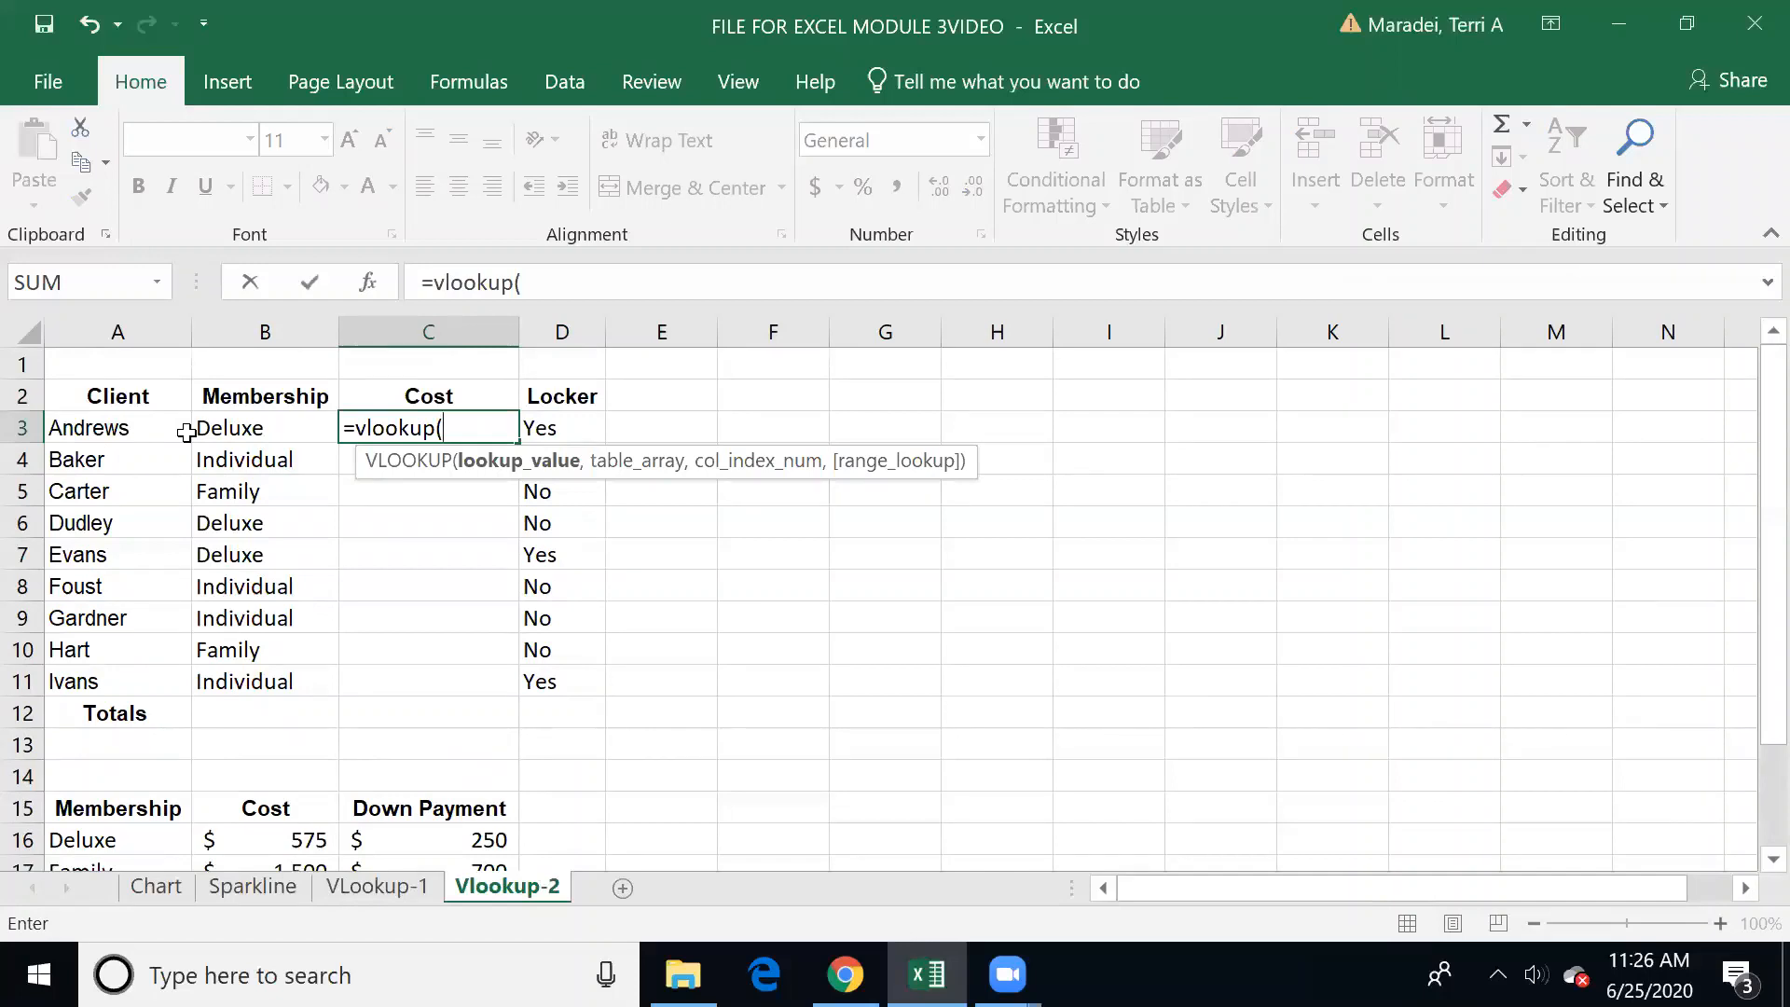
pyautogui.click(246, 420)
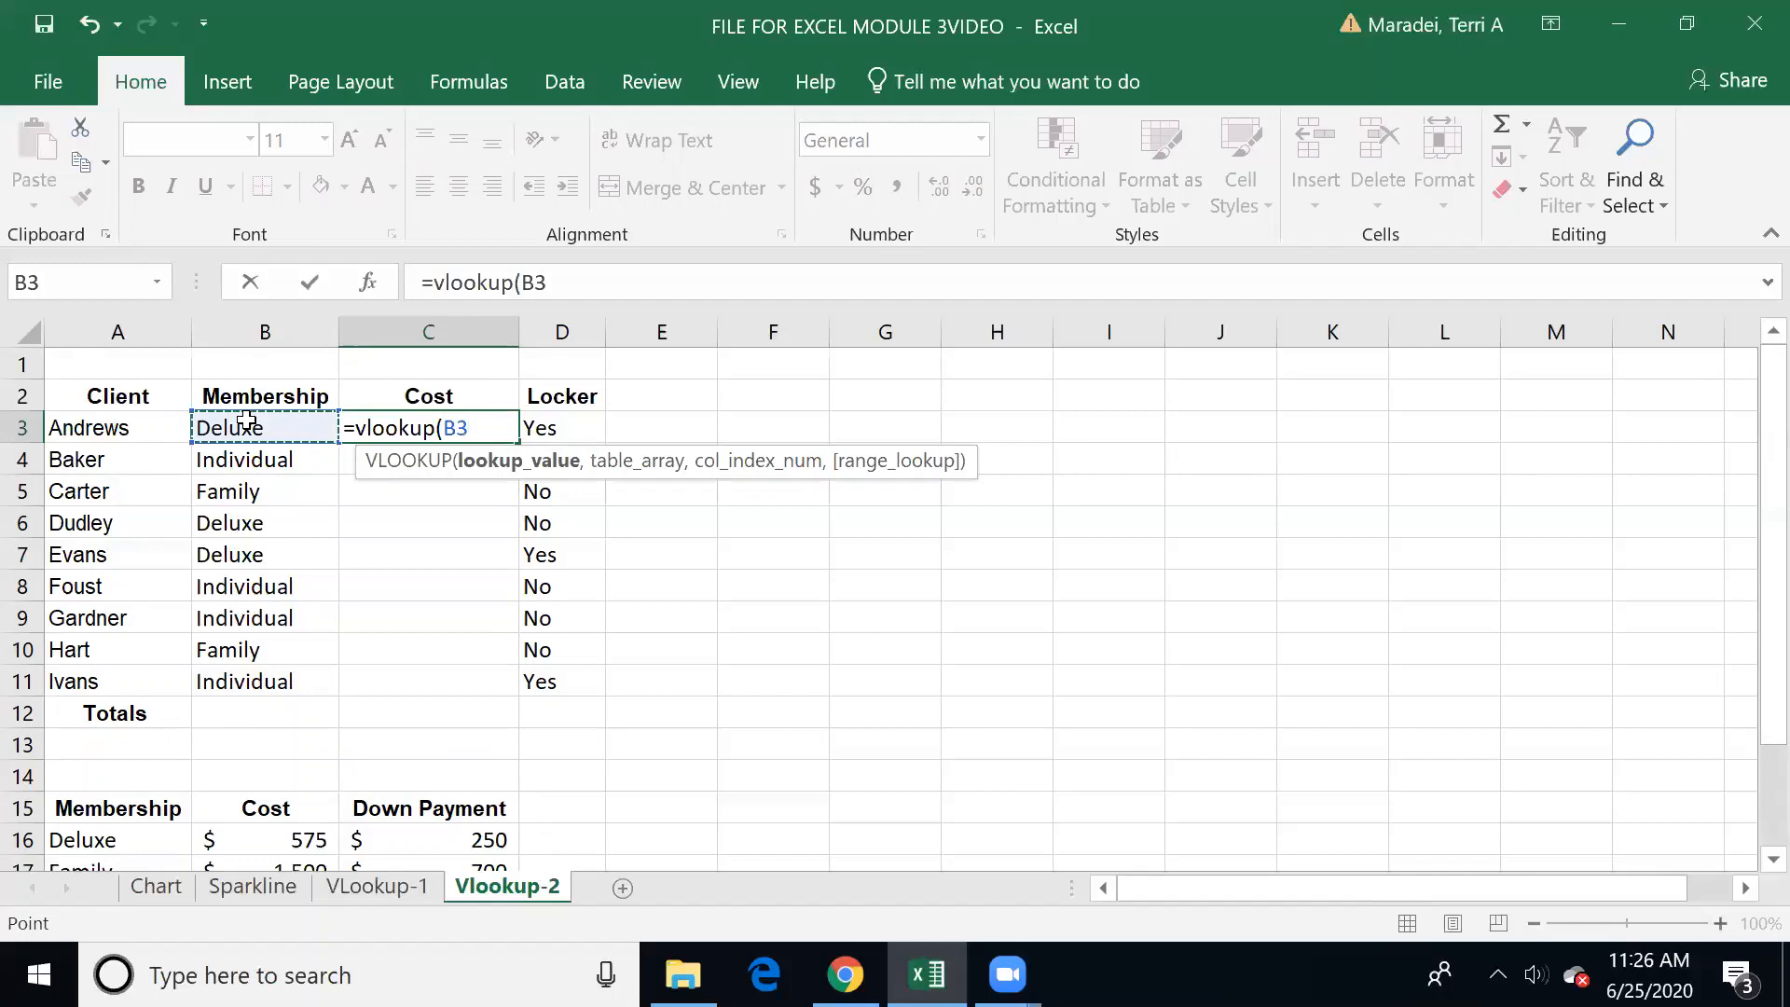
pyautogui.write(',')
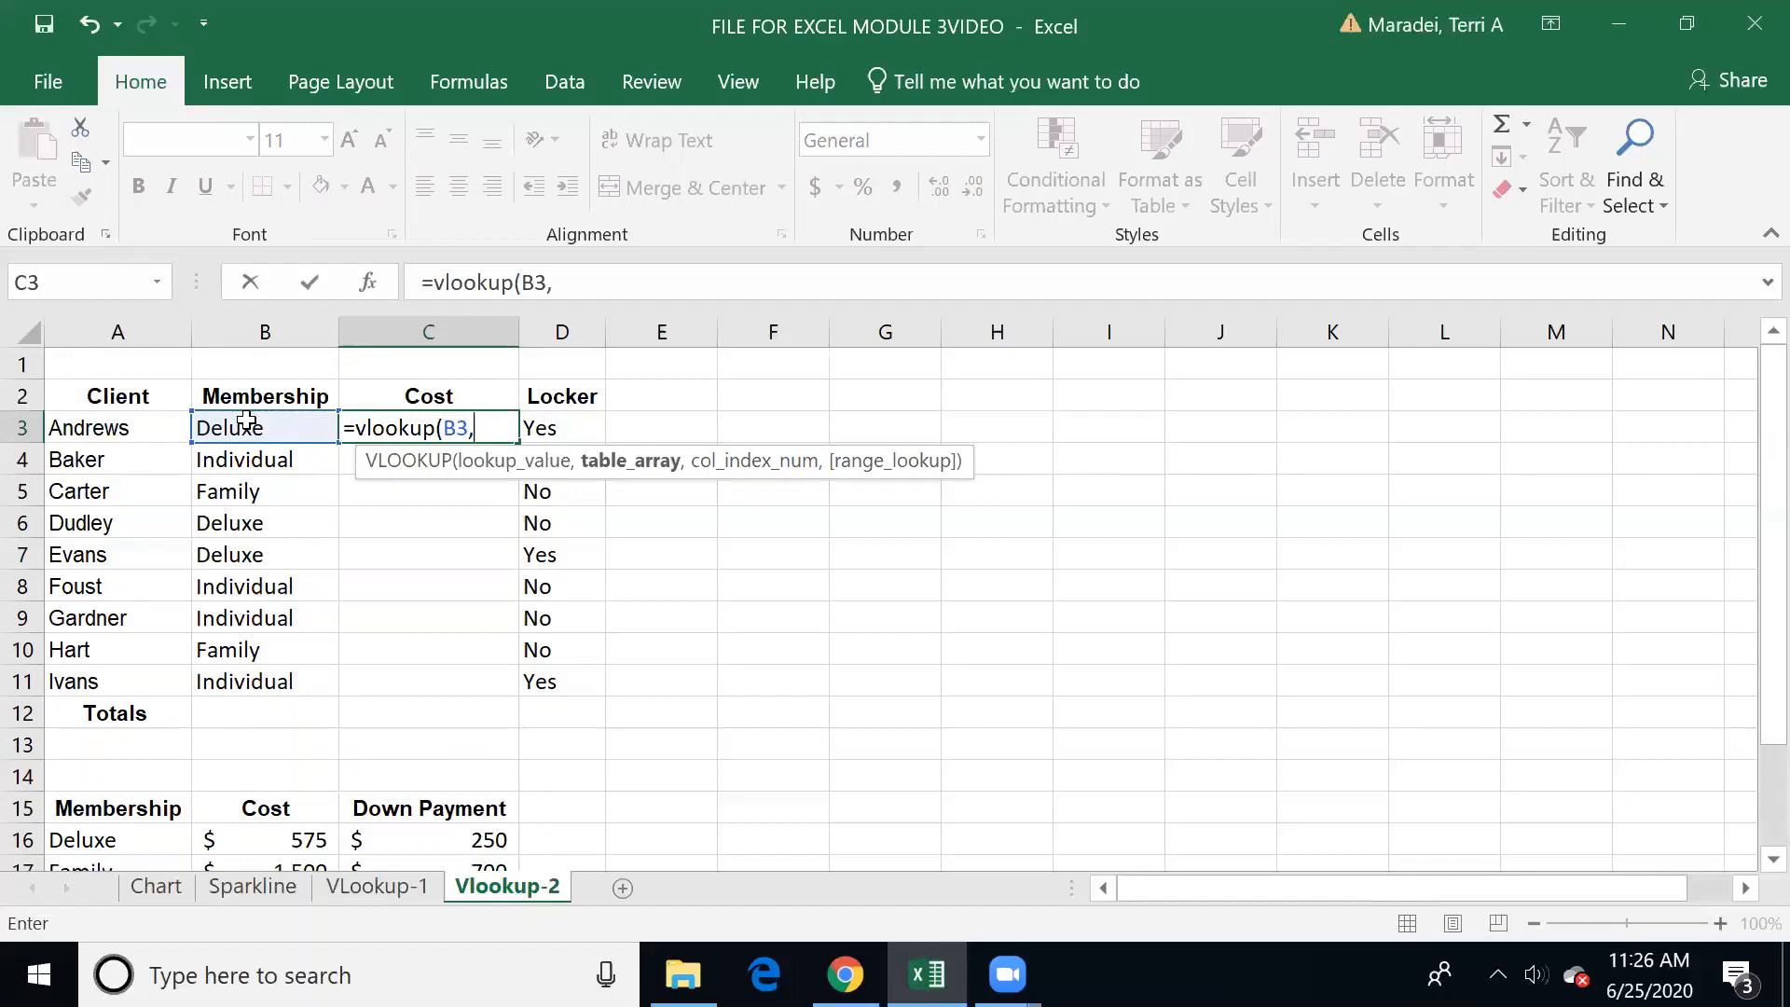
pyautogui.write('Membe')
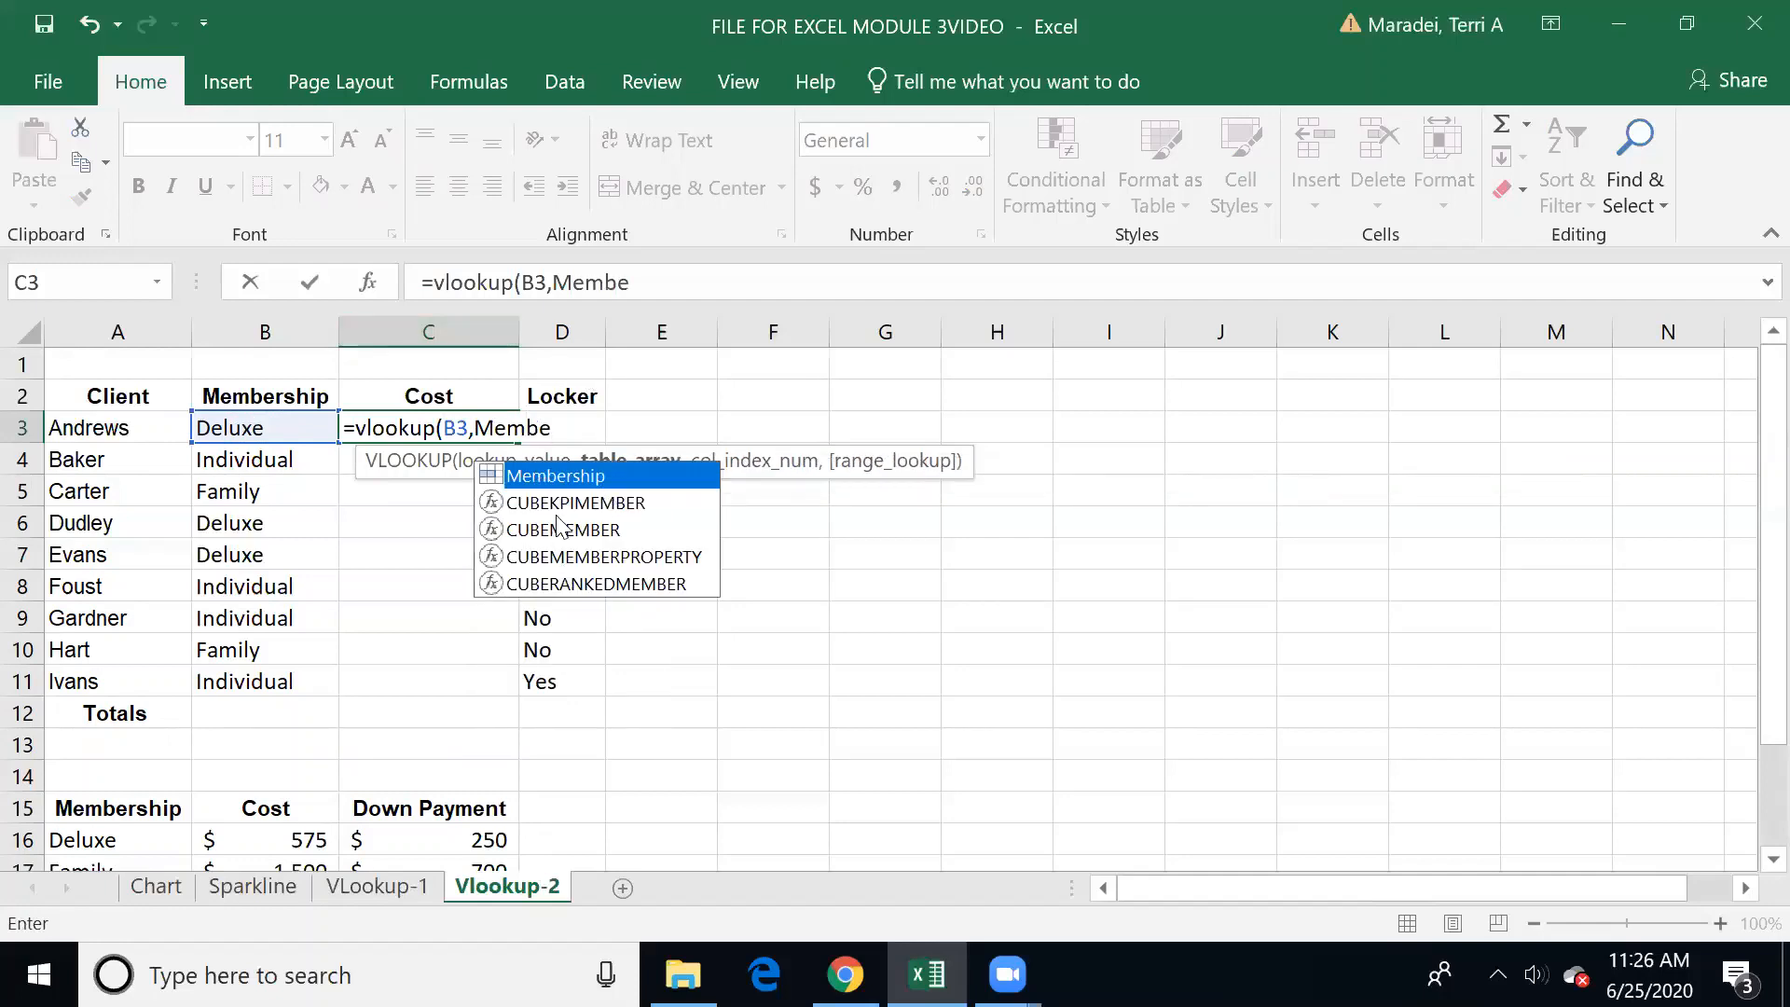
pyautogui.doubleClick(491, 482)
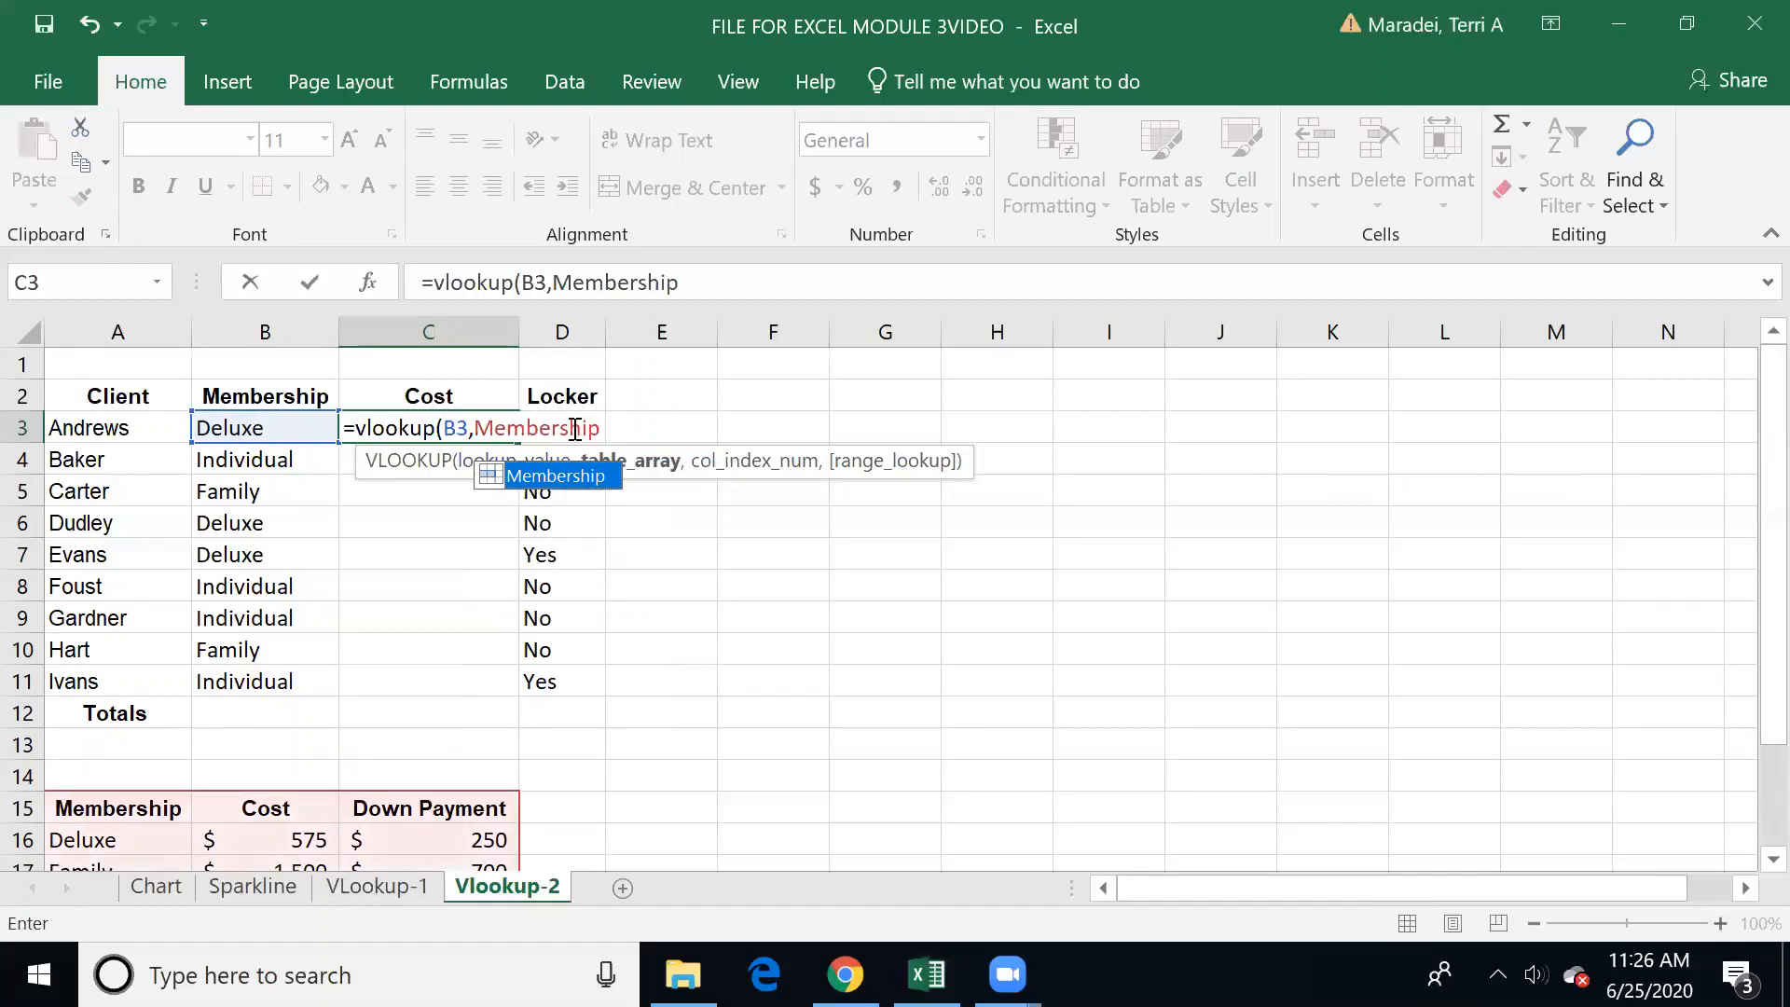
pyautogui.write(',')
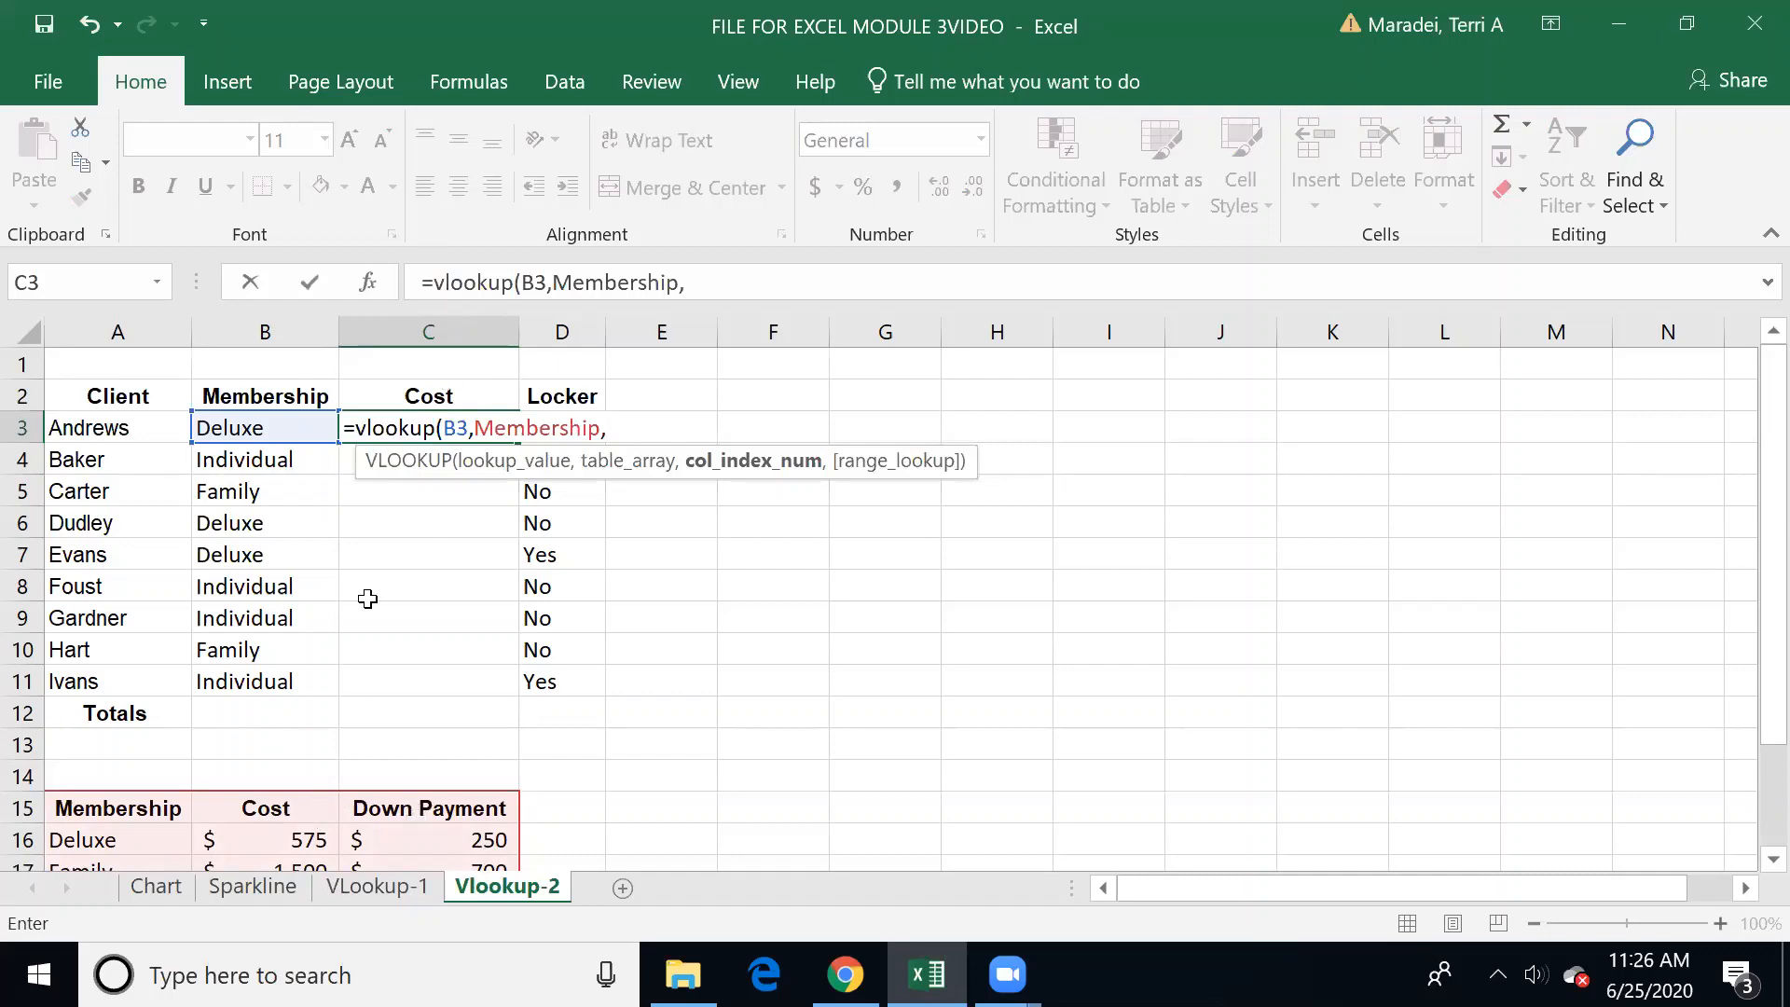
pyautogui.write('2)')
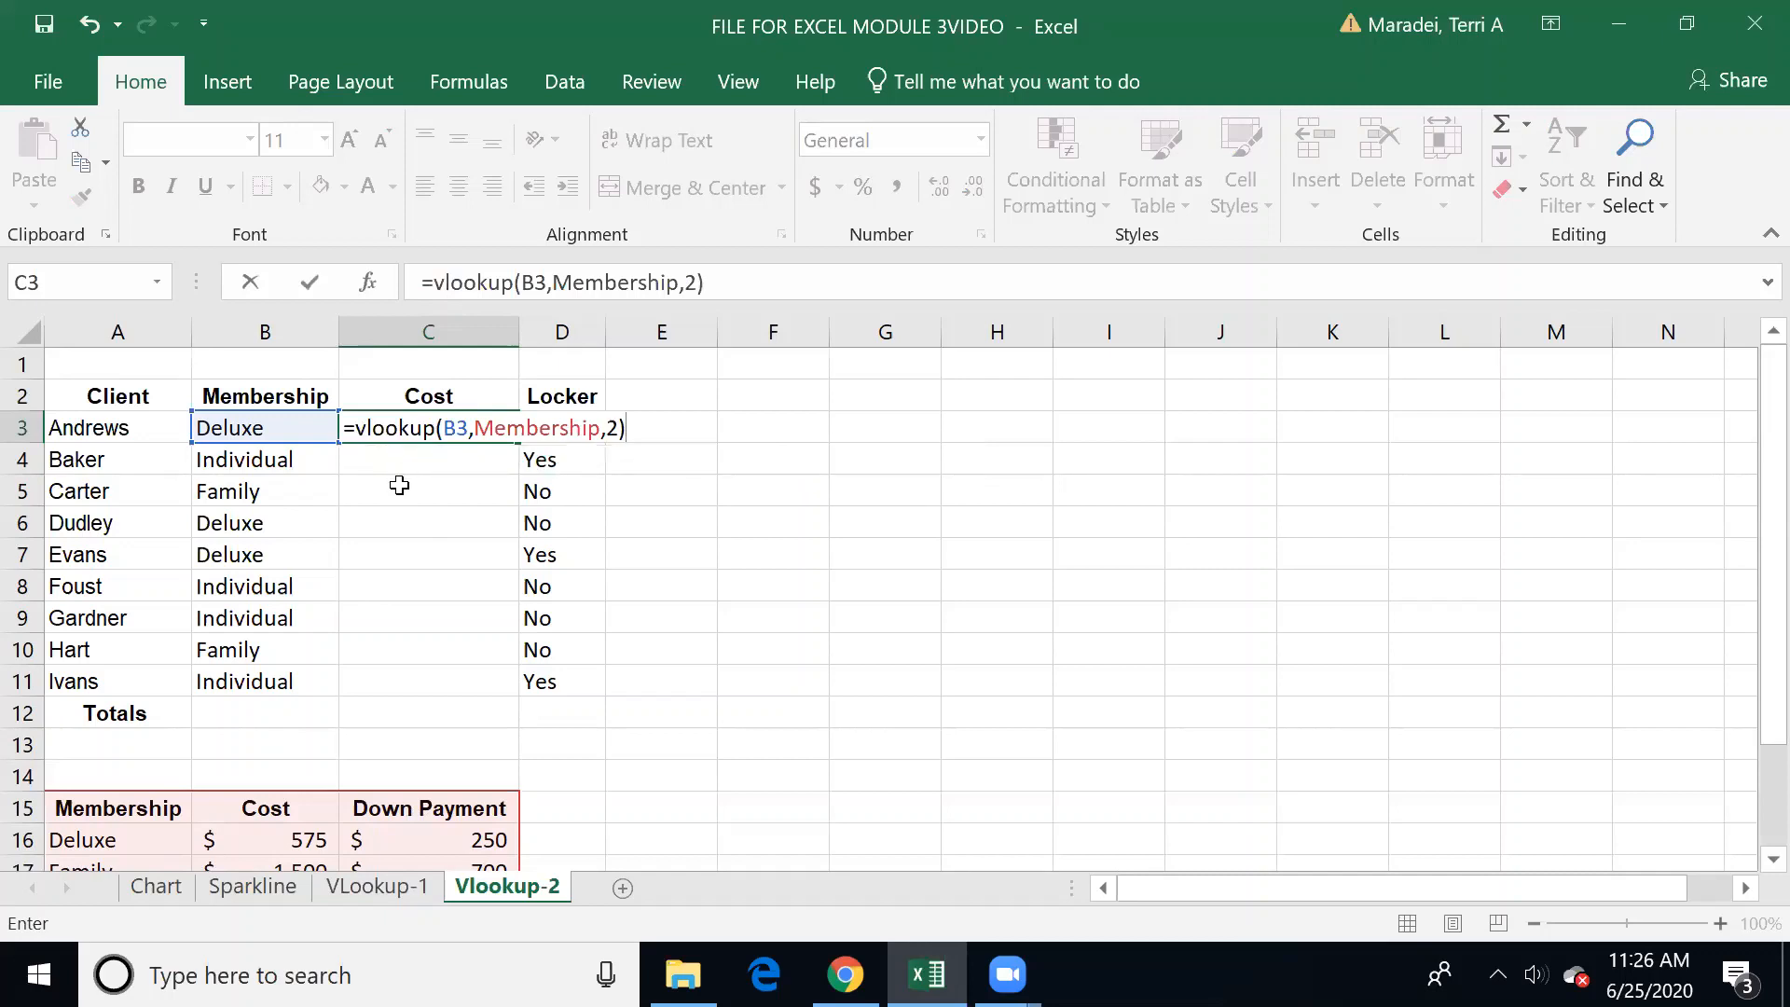
pyautogui.press('Return')
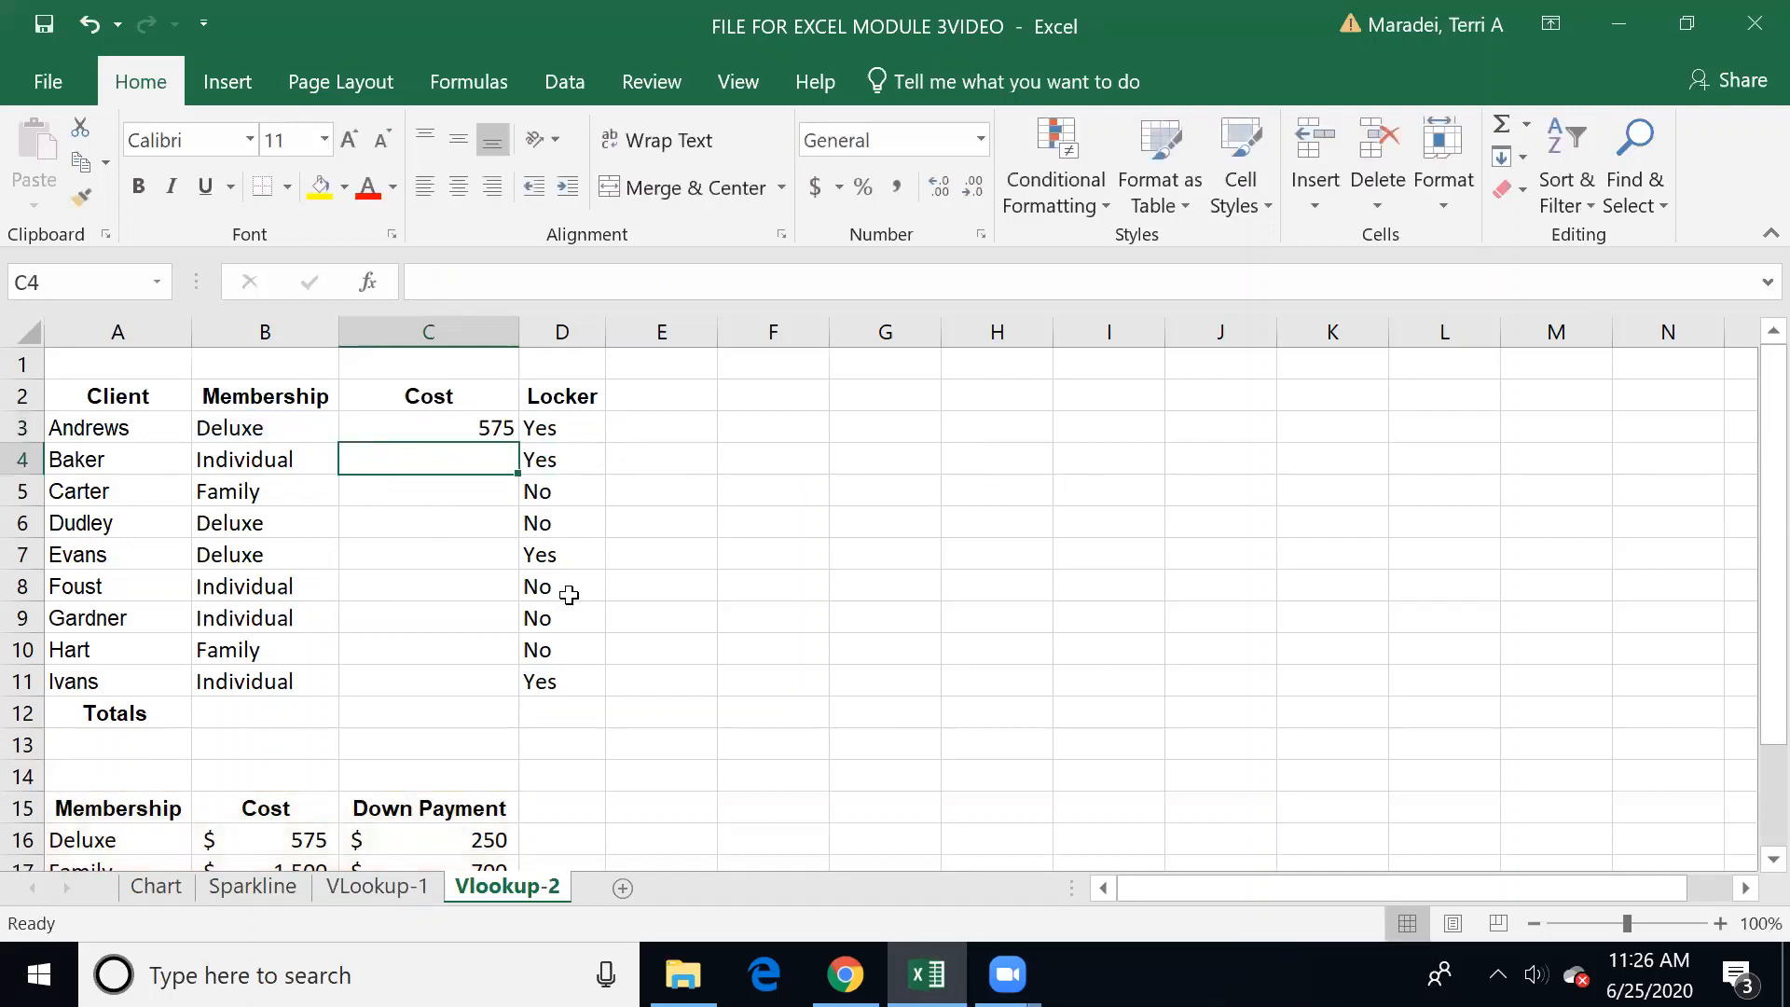
# Step: Fill the VLOOKUP formula from C3 down to C11 for all the clients
pyautogui.click(455, 420)
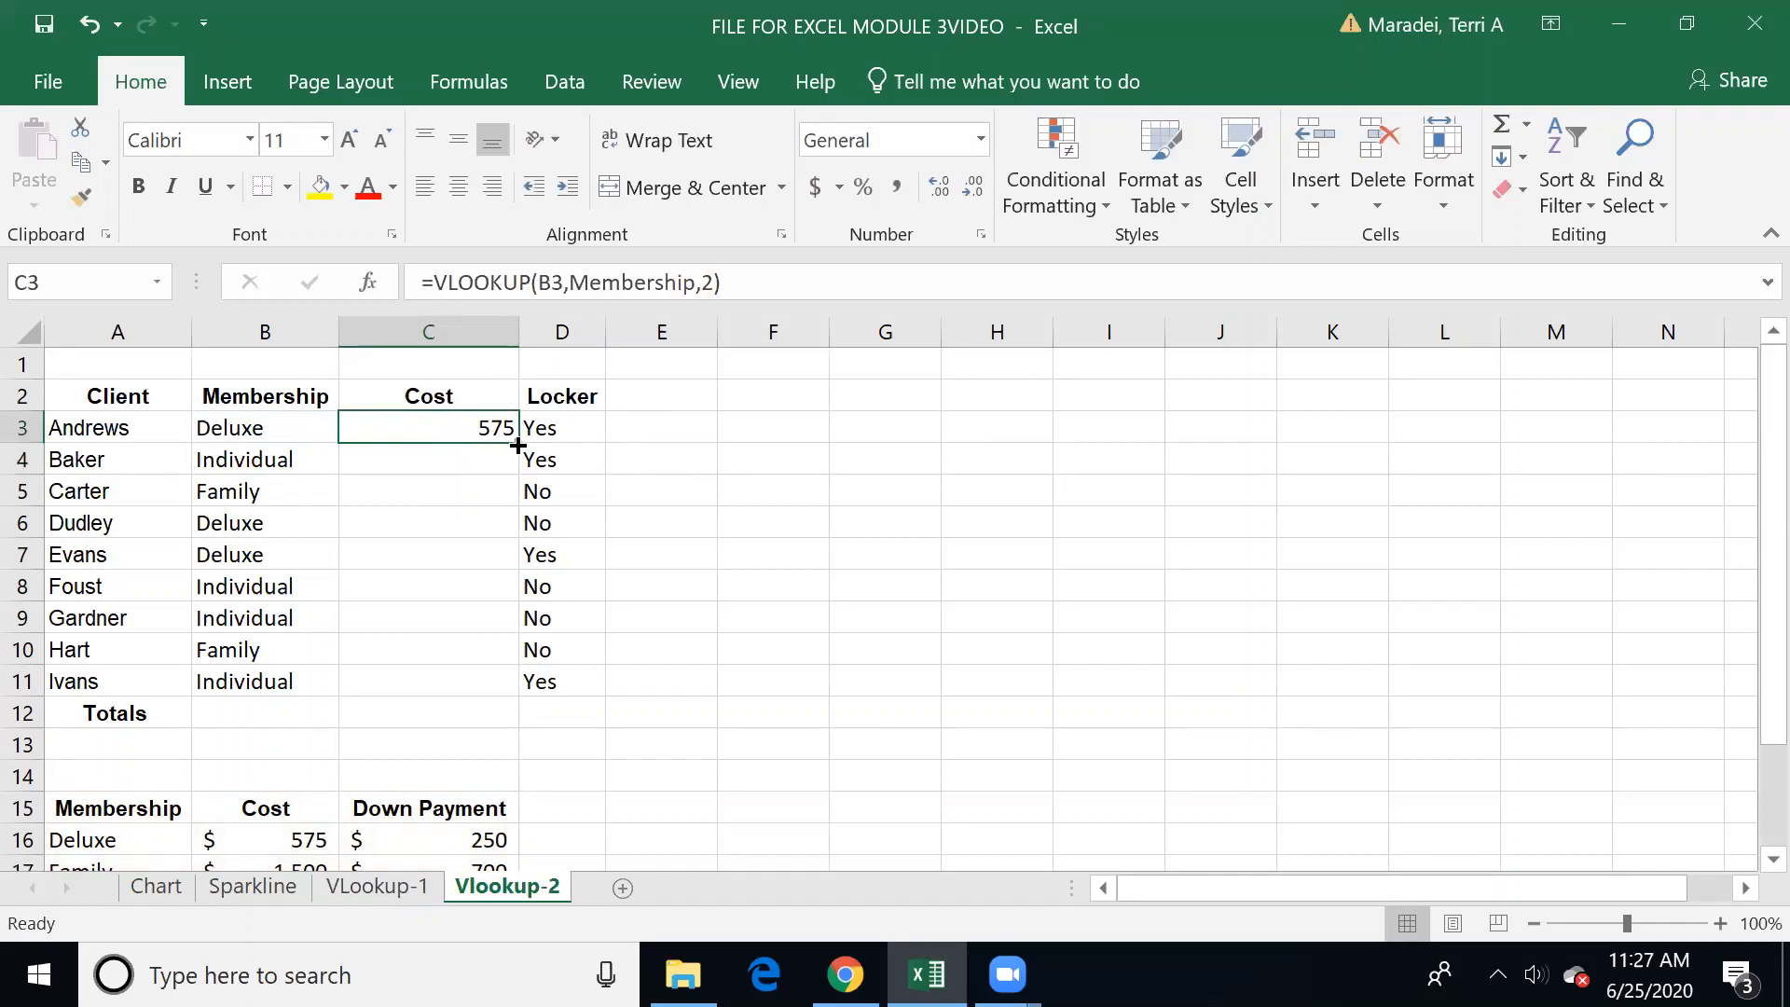
pyautogui.moveTo(516, 444); pyautogui.dragTo(504, 699)
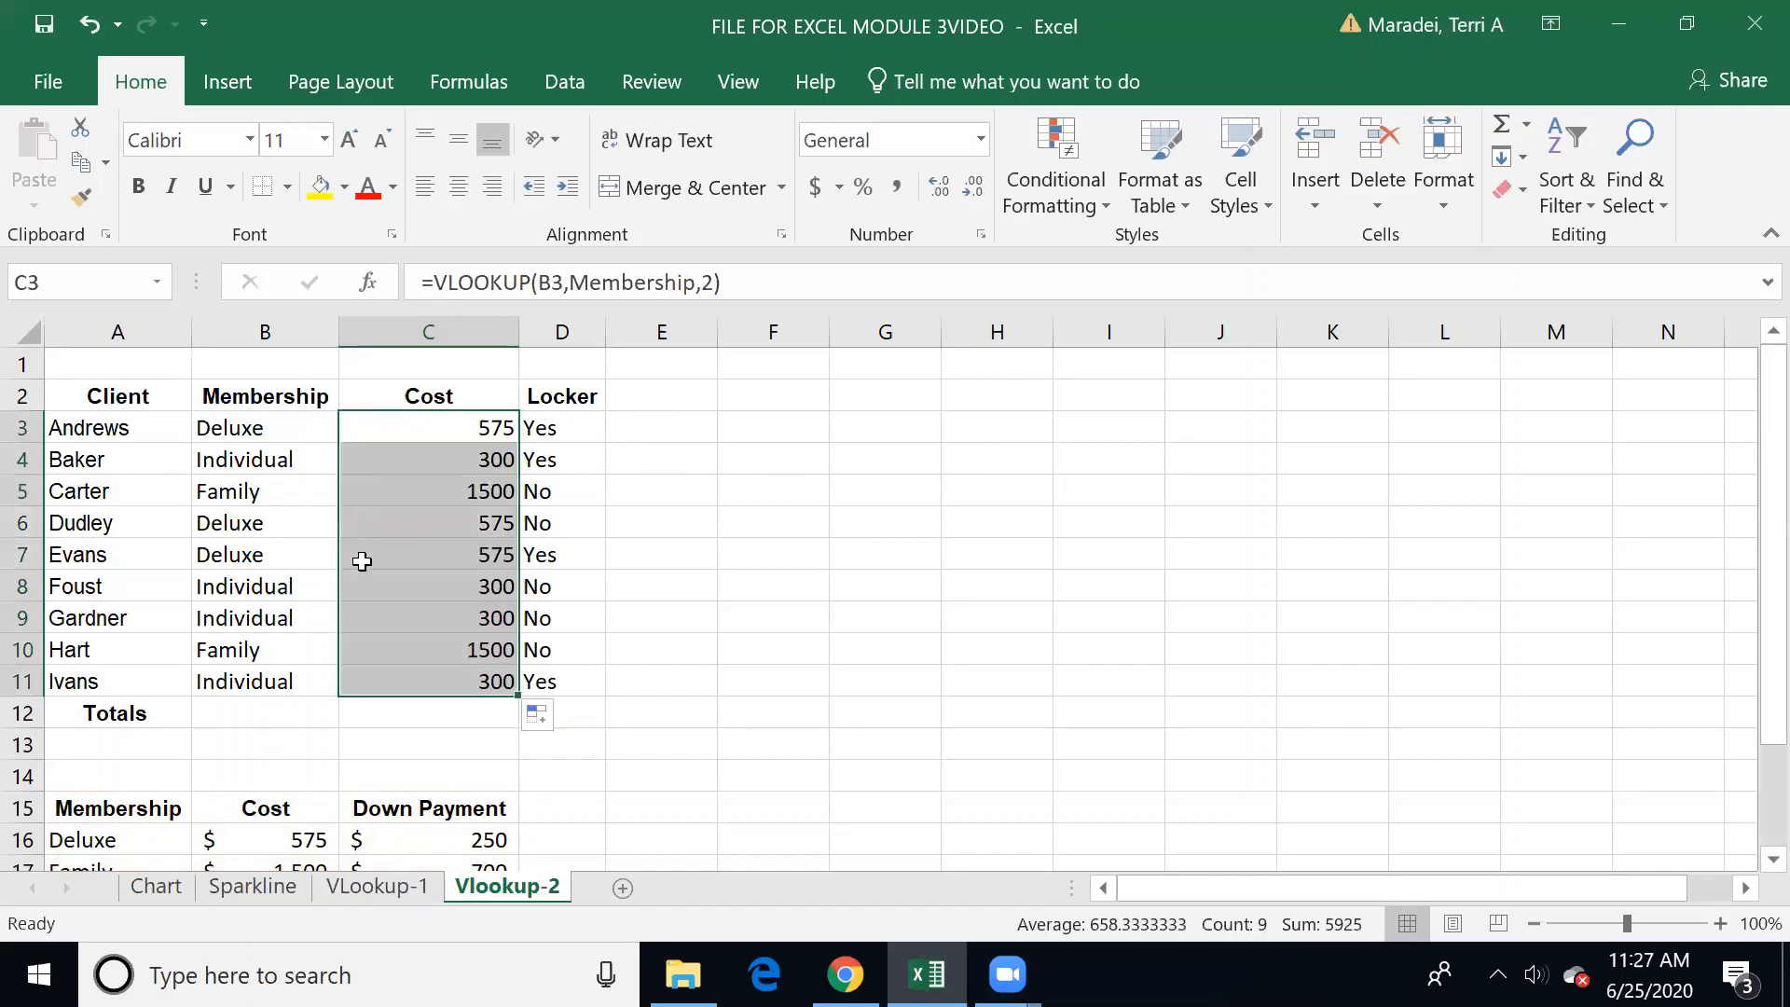
pyautogui.click(298, 687)
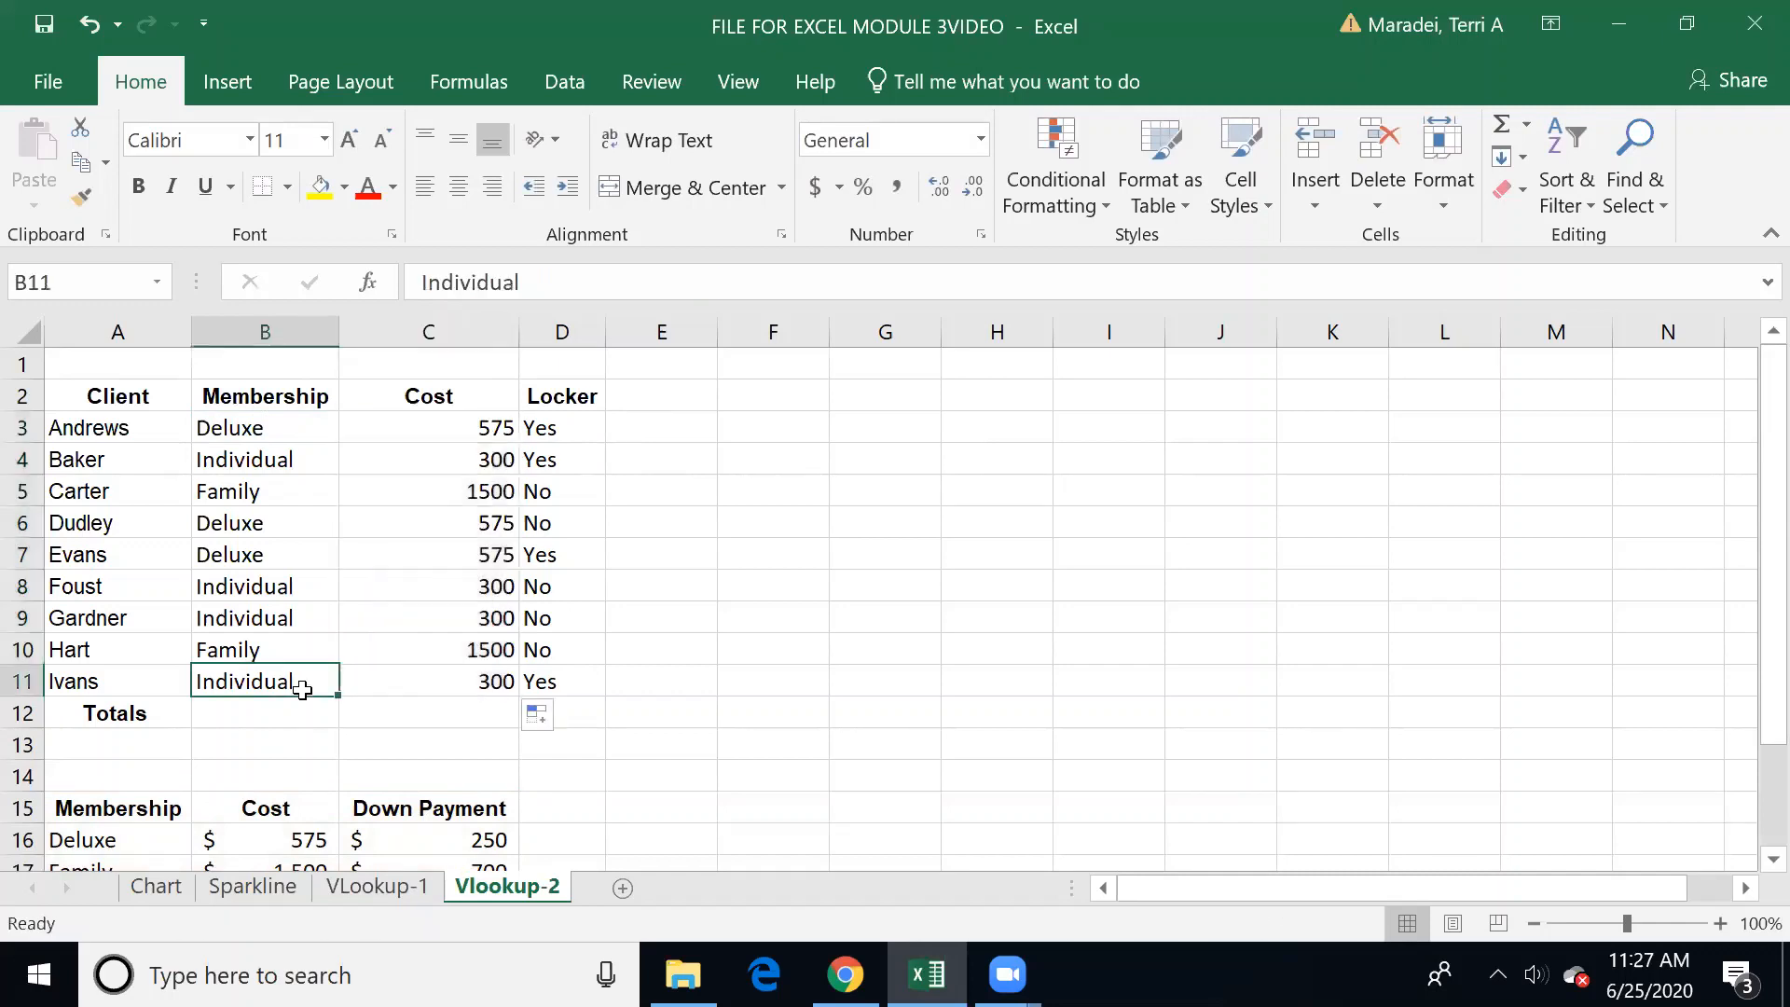
# Step: Compare the price table's Family row with the Family client's membership in B10 and the cost formula in C10
pyautogui.press('Down')
pyautogui.press('Down')
pyautogui.press('Down')
pyautogui.press('Down')
pyautogui.press('Down')
pyautogui.press('Down')
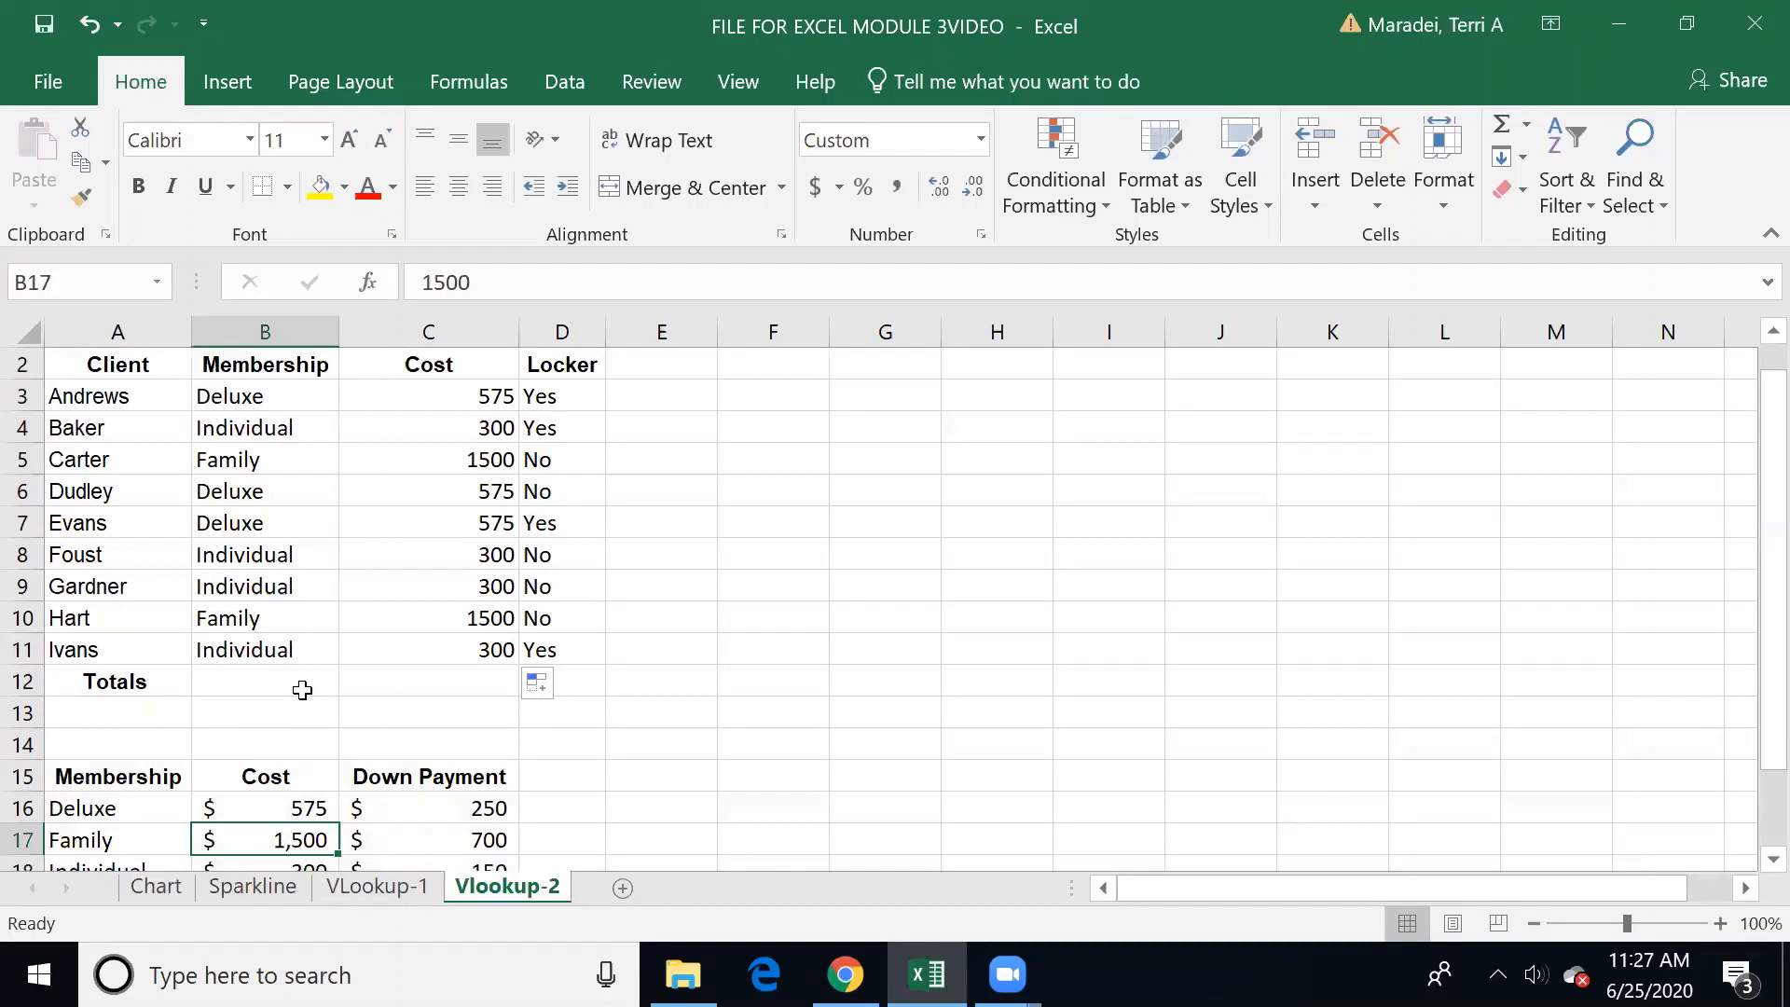
pyautogui.scroll(-2, 302, 690)
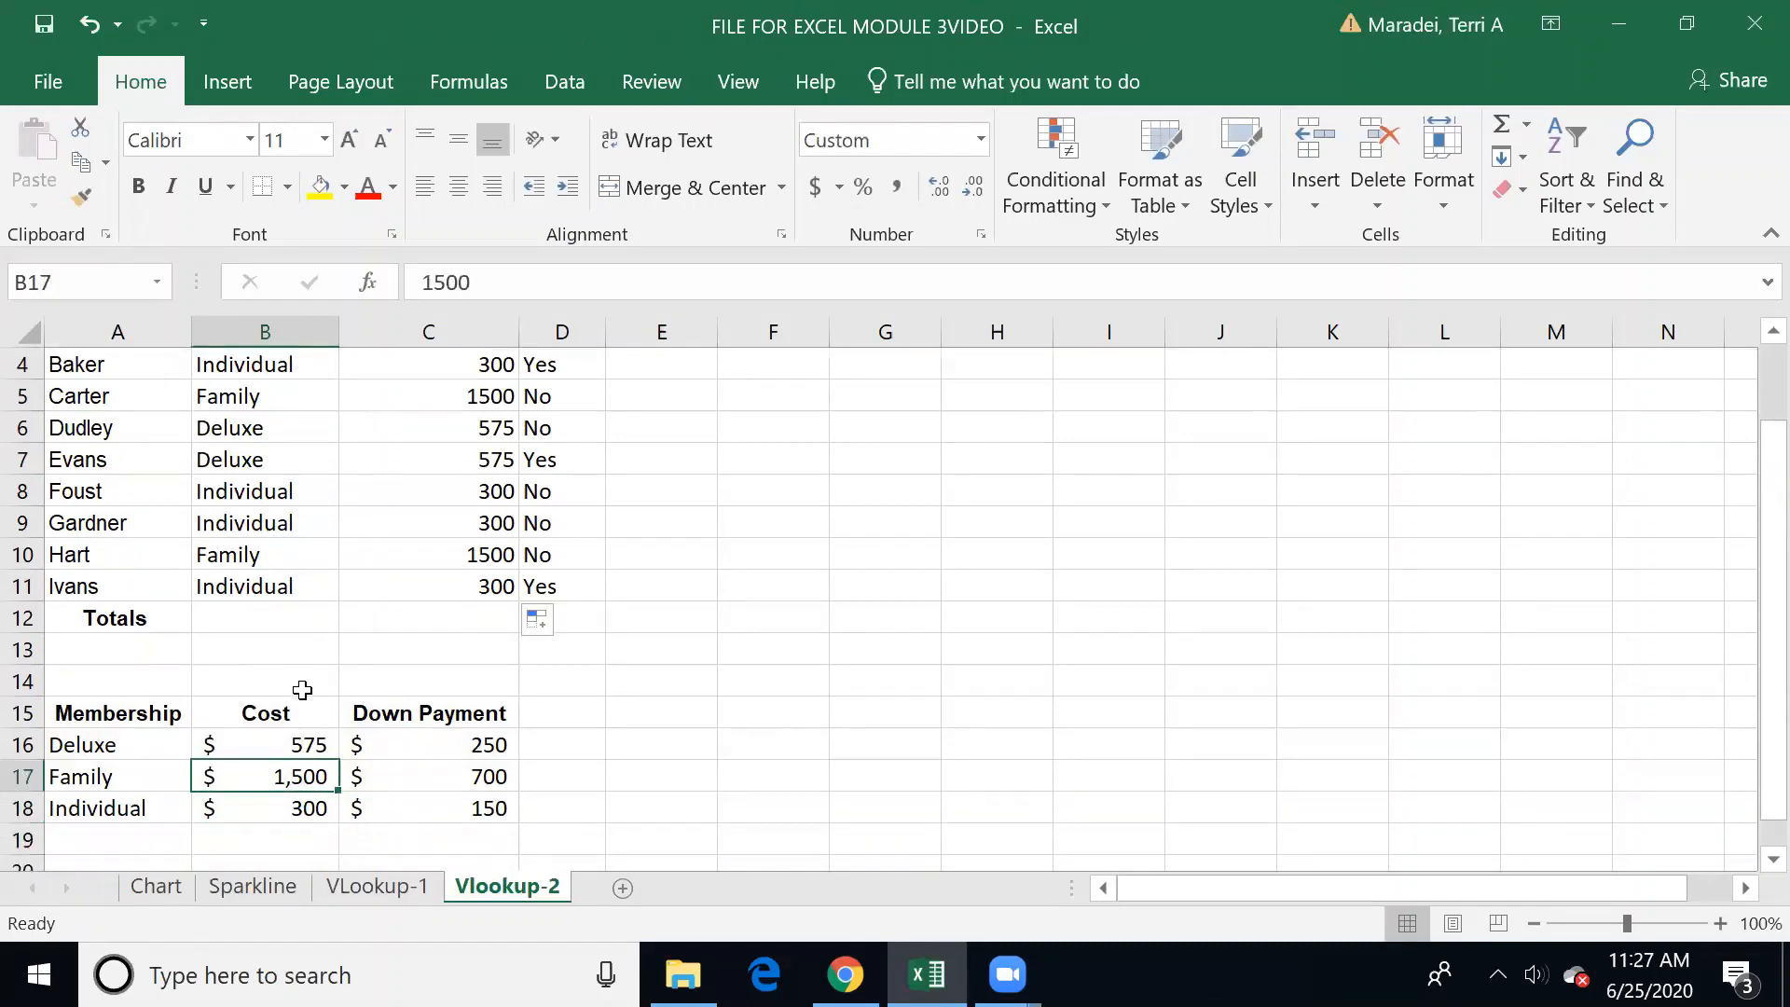
pyautogui.press('Right')
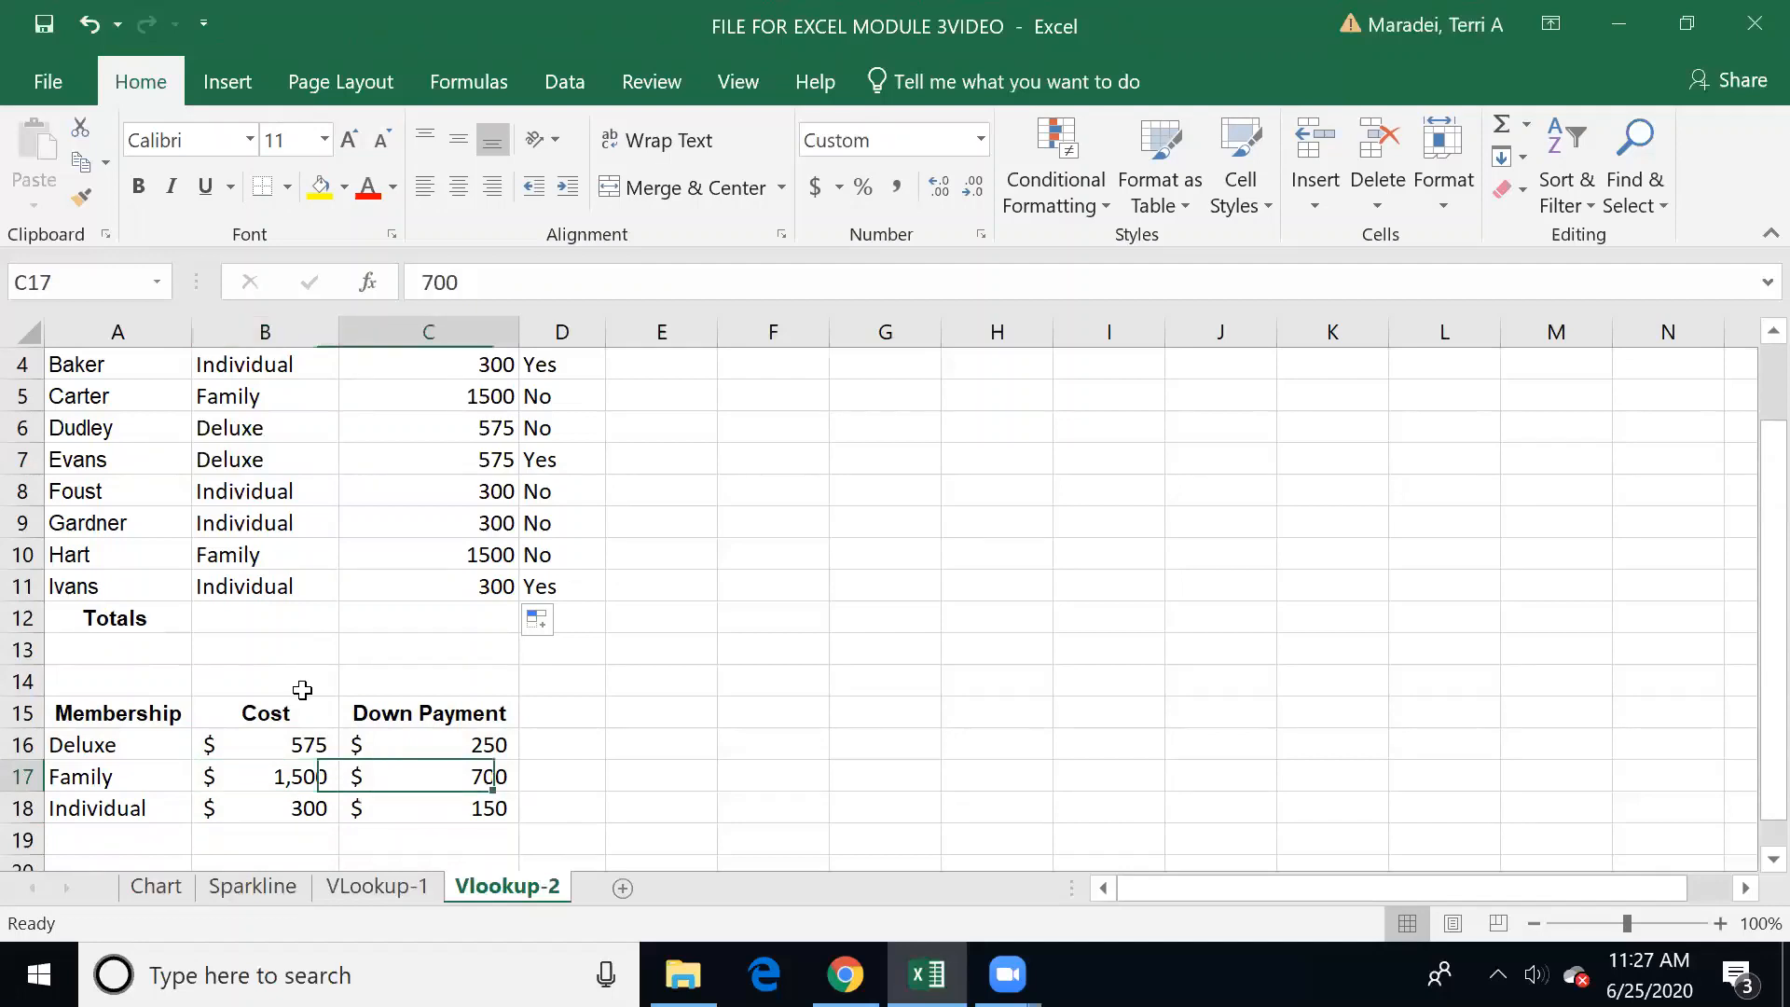
pyautogui.press('Up')
pyautogui.press('Up')
pyautogui.press('Up')
pyautogui.press('Up')
pyautogui.press('Left')
pyautogui.press('Up')
pyautogui.press('Up')
pyautogui.press('Up')
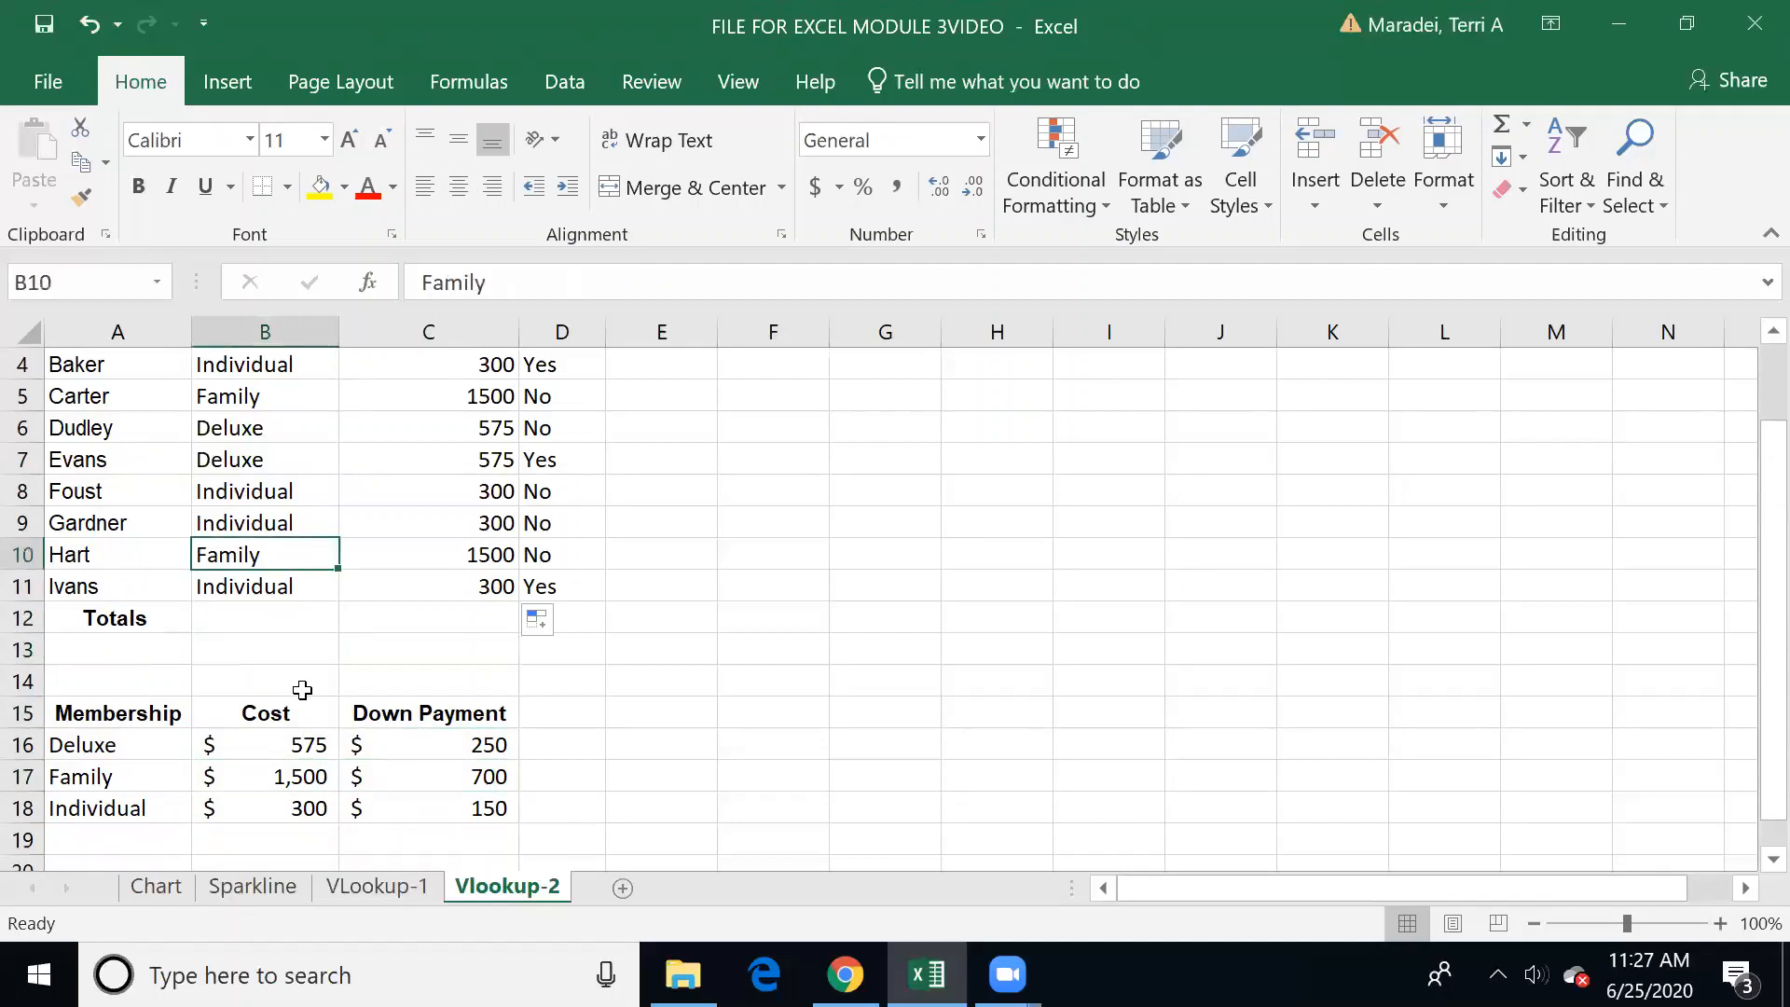
pyautogui.press('Right')
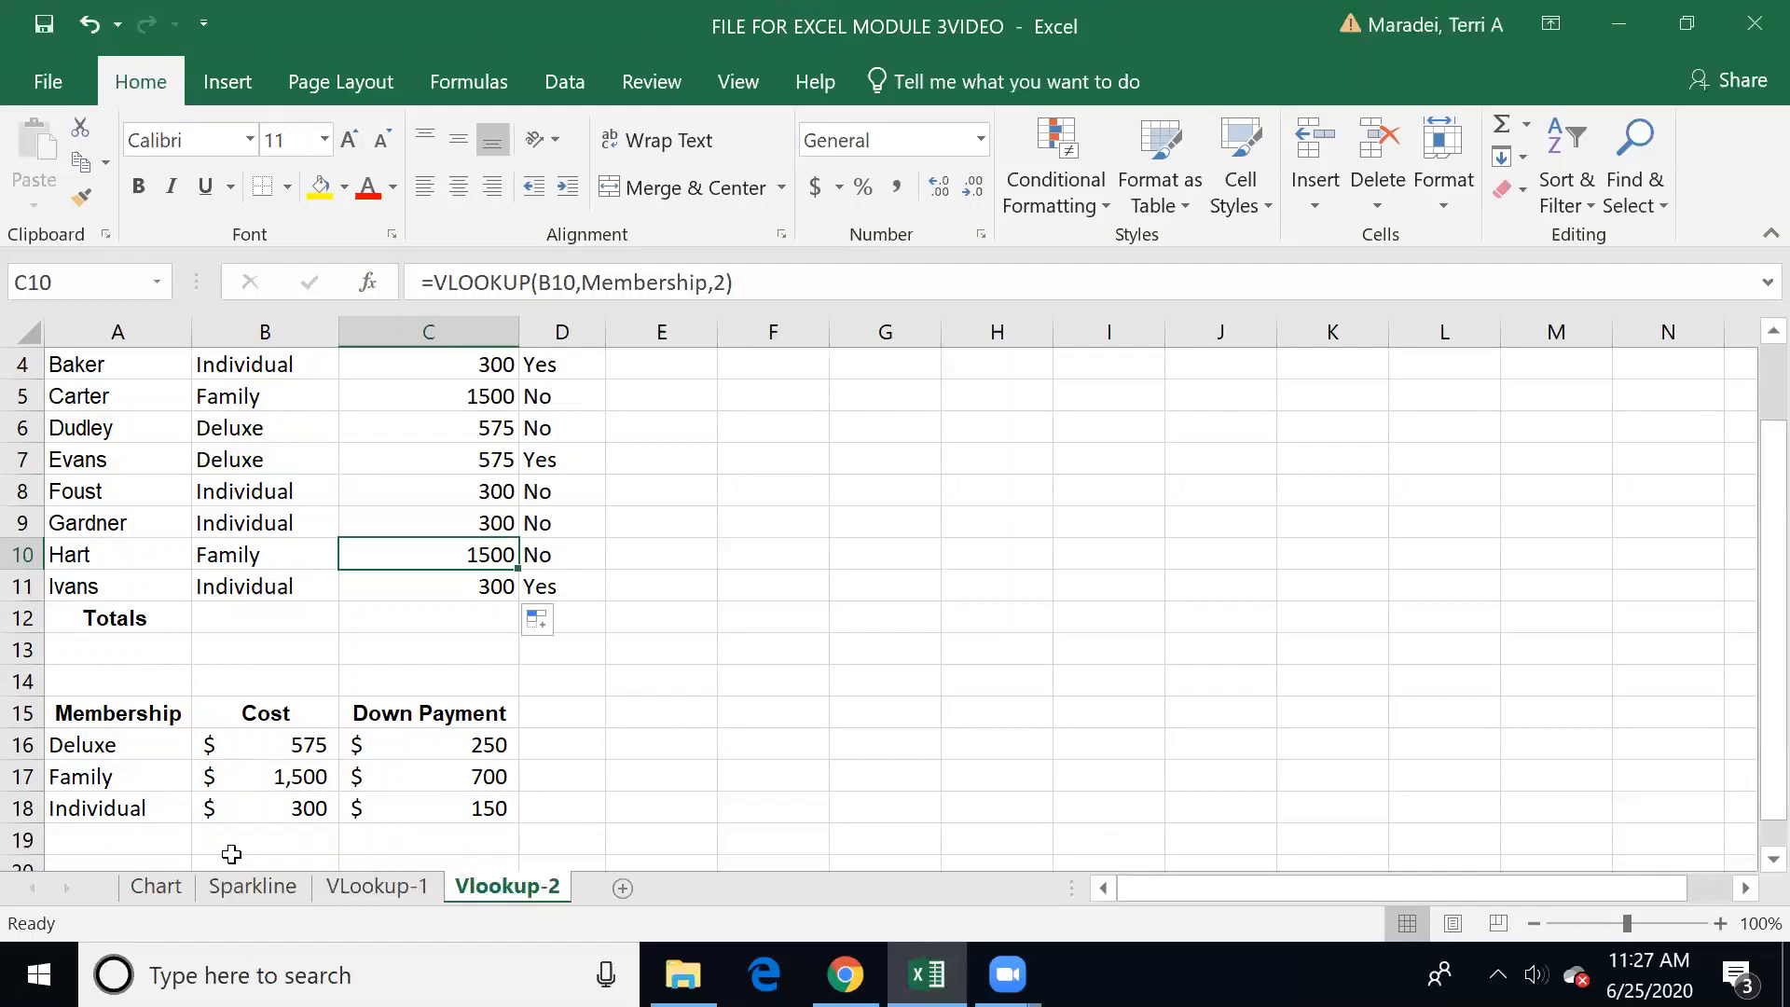
# Step: On the Chart sheet, widen column A just enough to show September in full
pyautogui.click(156, 886)
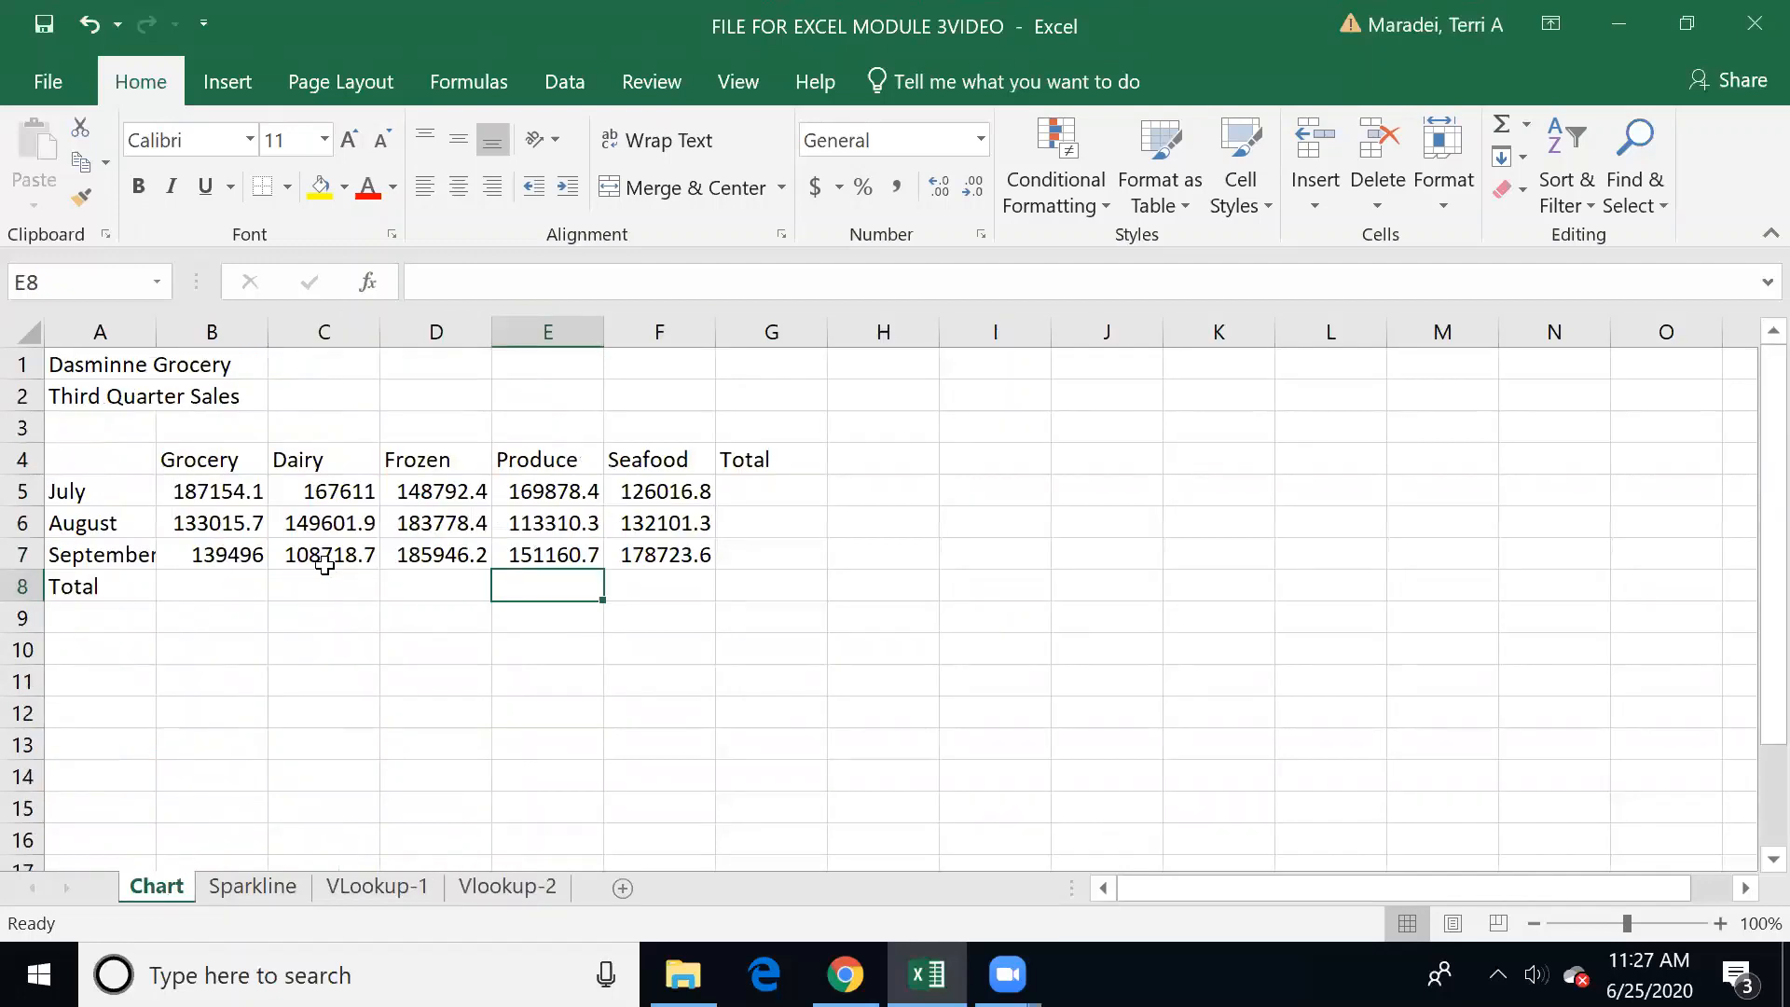
pyautogui.click(227, 82)
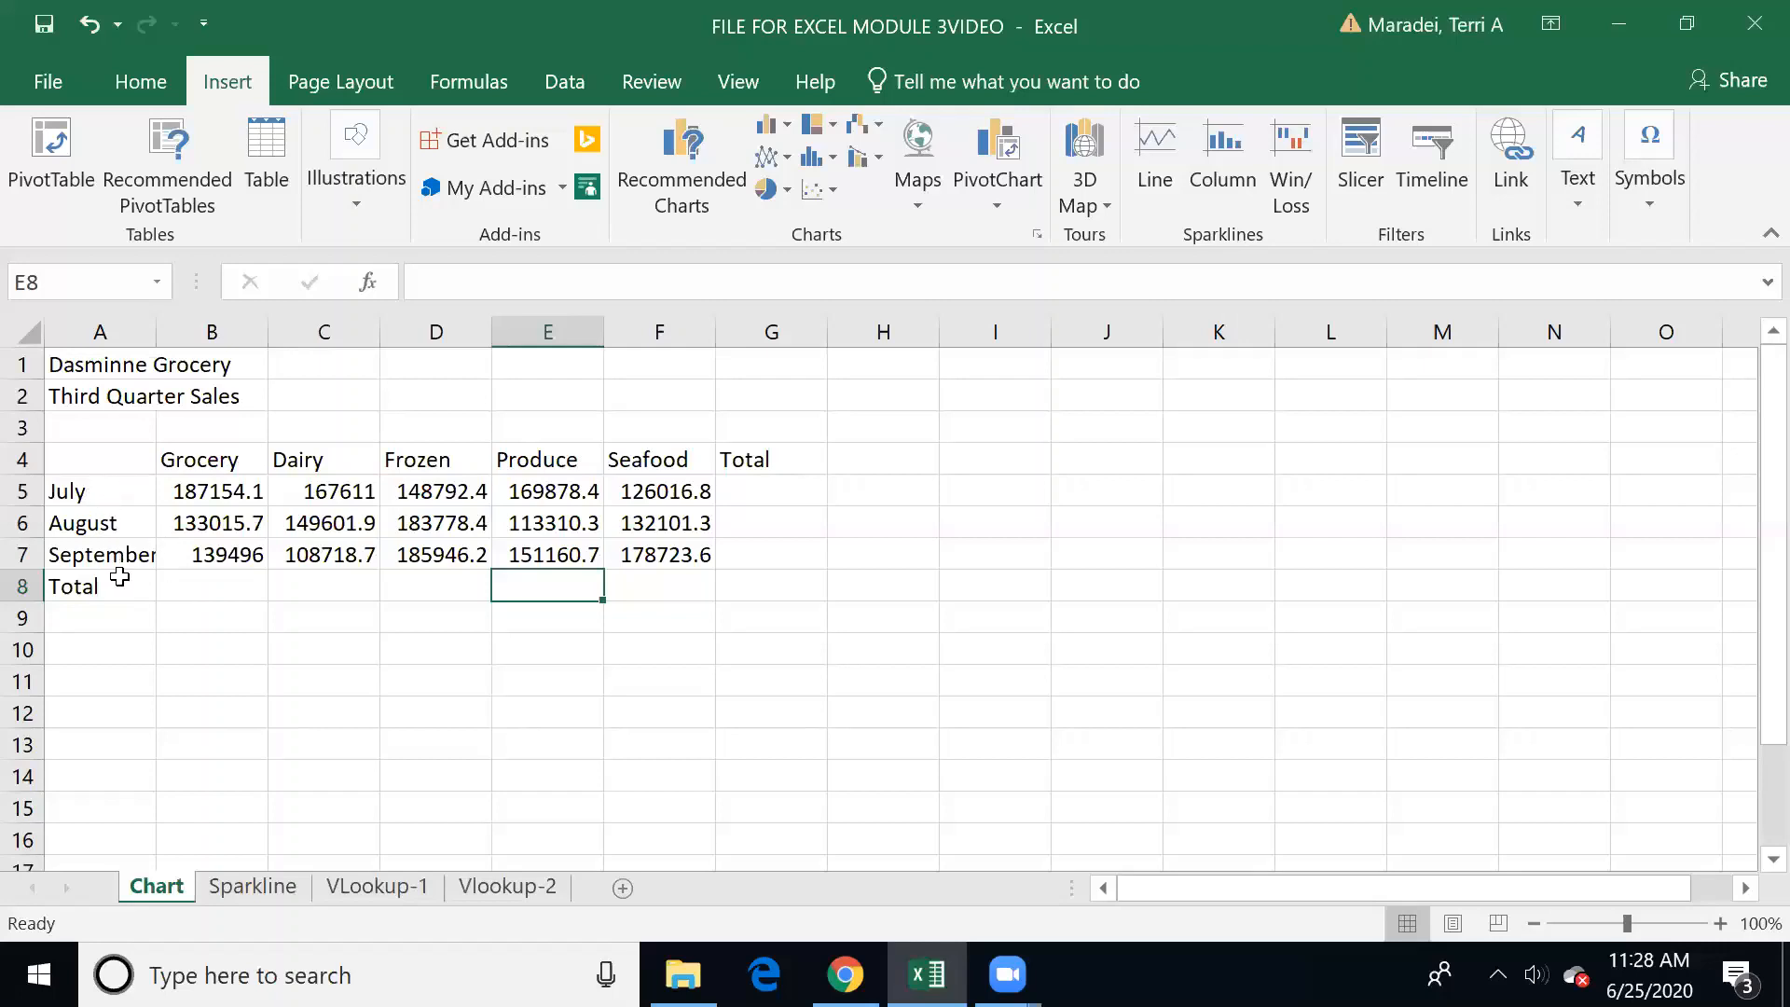
pyautogui.doubleClick(155, 329)
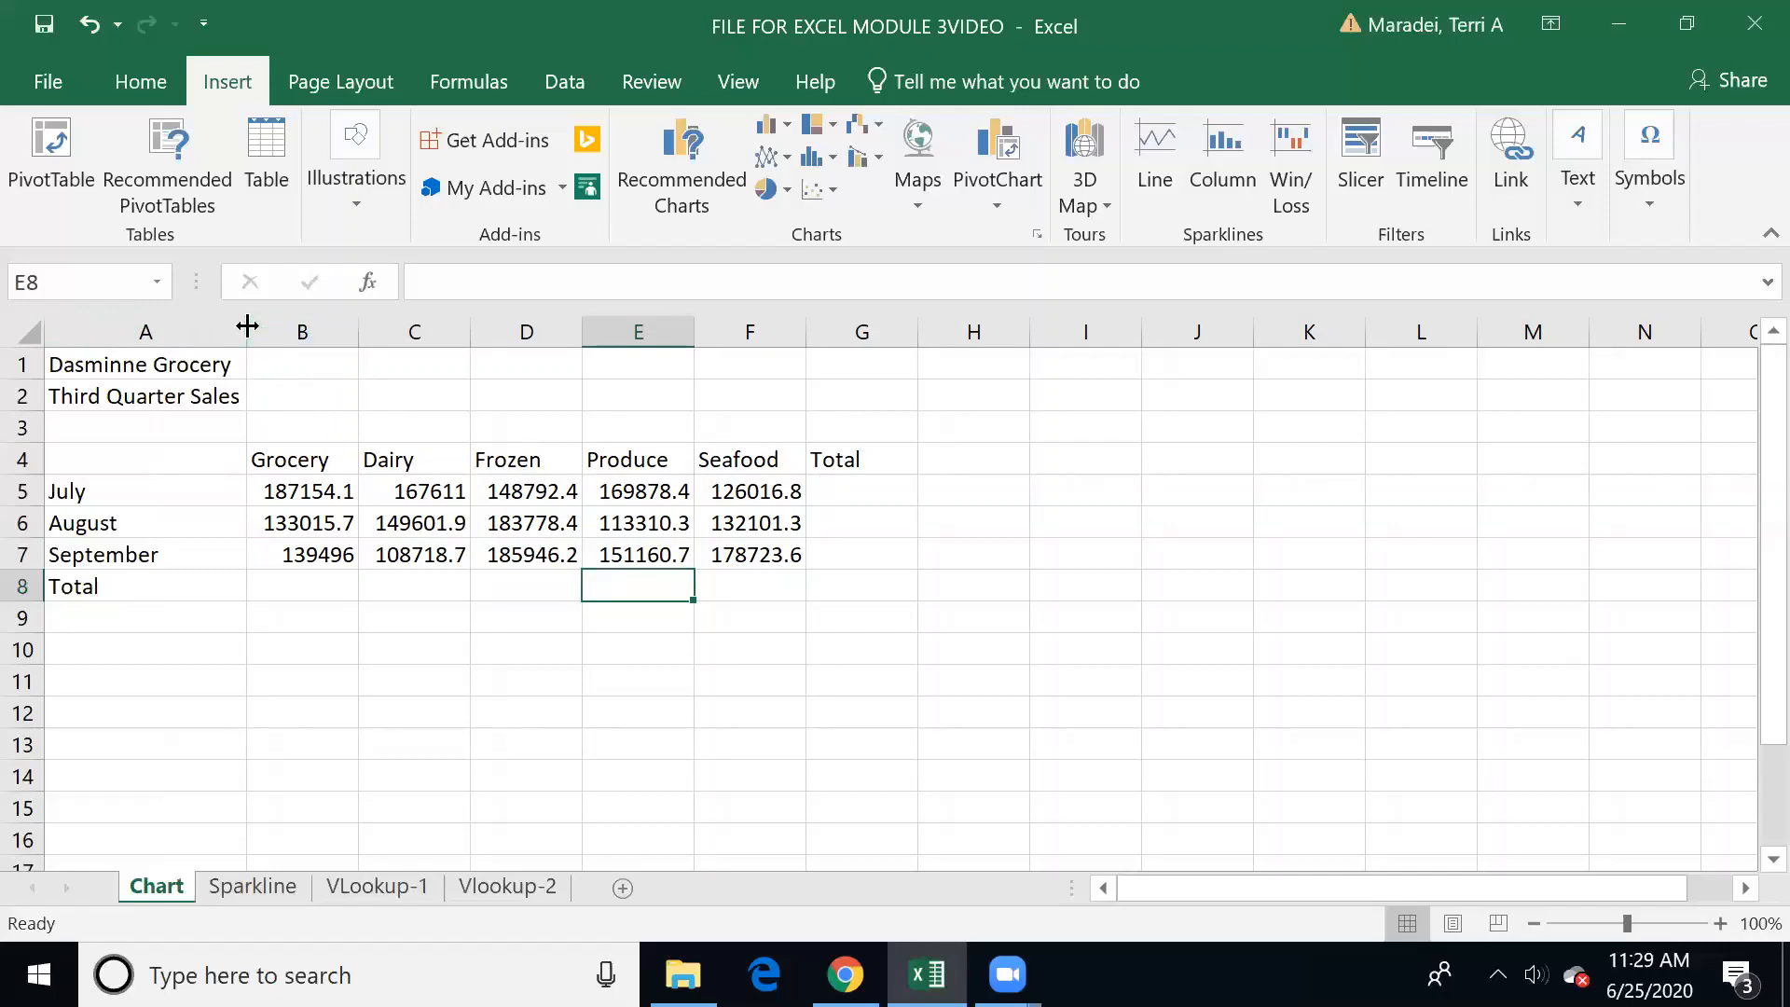
pyautogui.moveTo(204, 323); pyautogui.dragTo(186, 324)
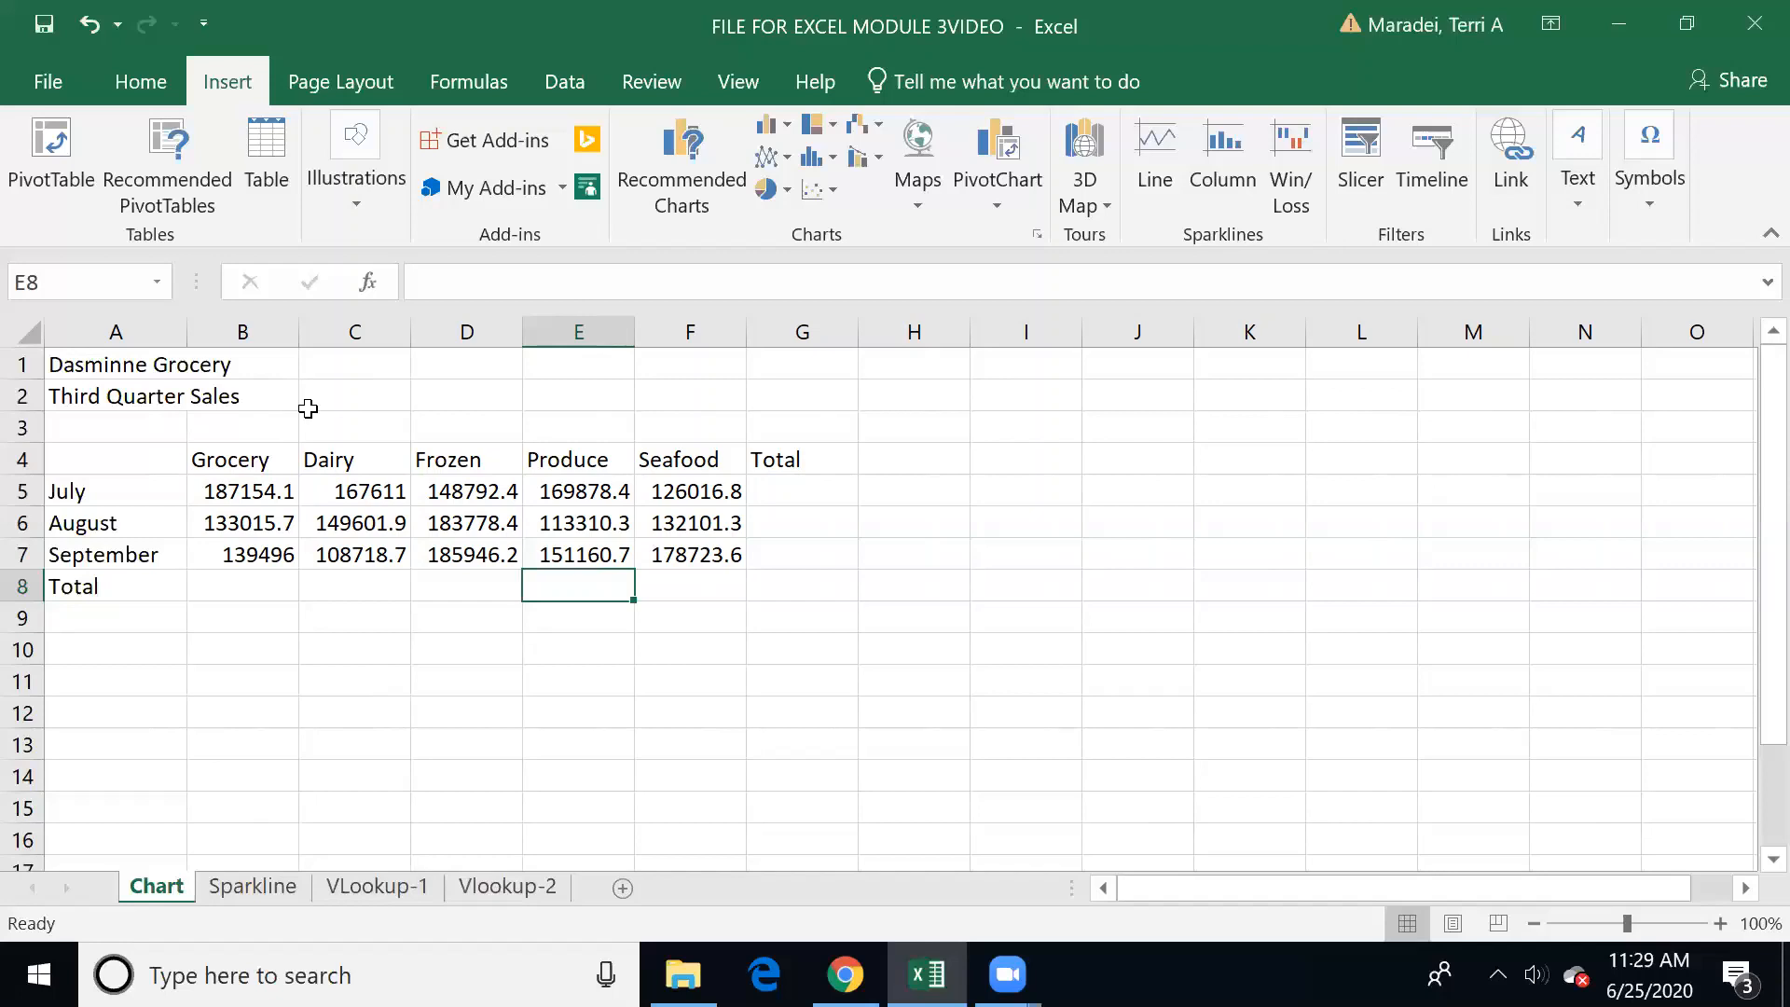
# Step: Total July's sales in G5 with =SUM(B5:F5) and fill the formula down to G7 for August and September
pyautogui.click(807, 501)
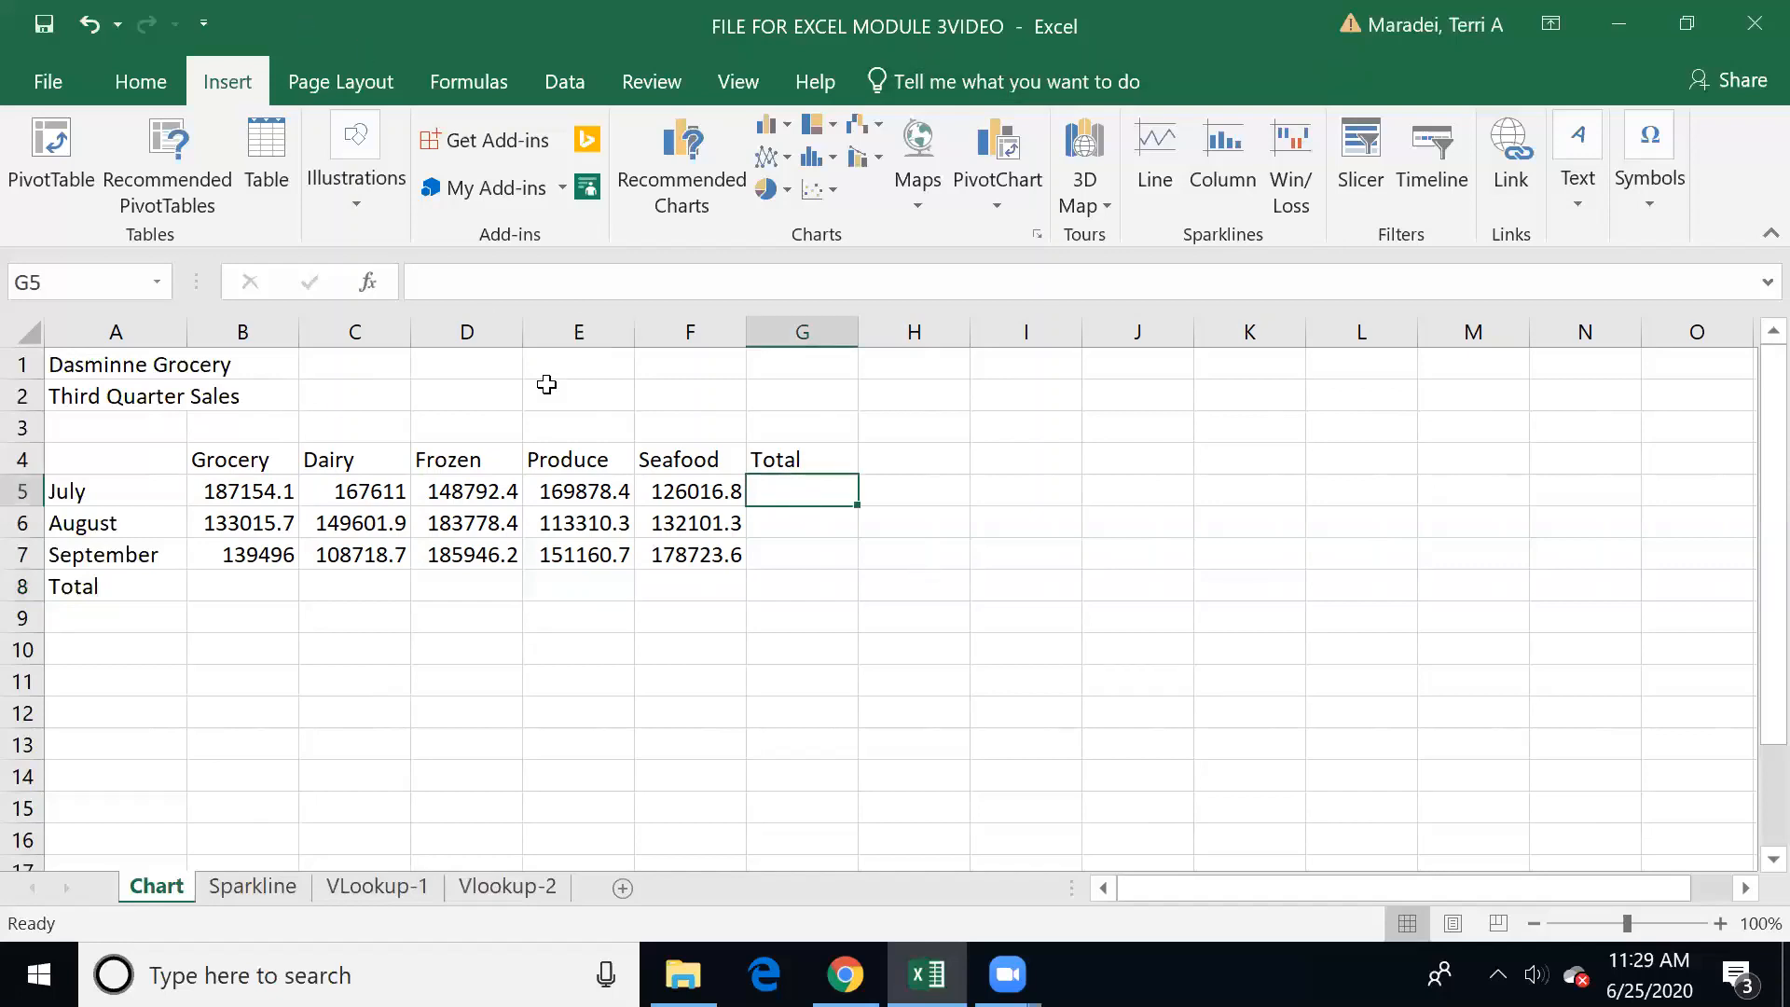
pyautogui.write('=sum(')
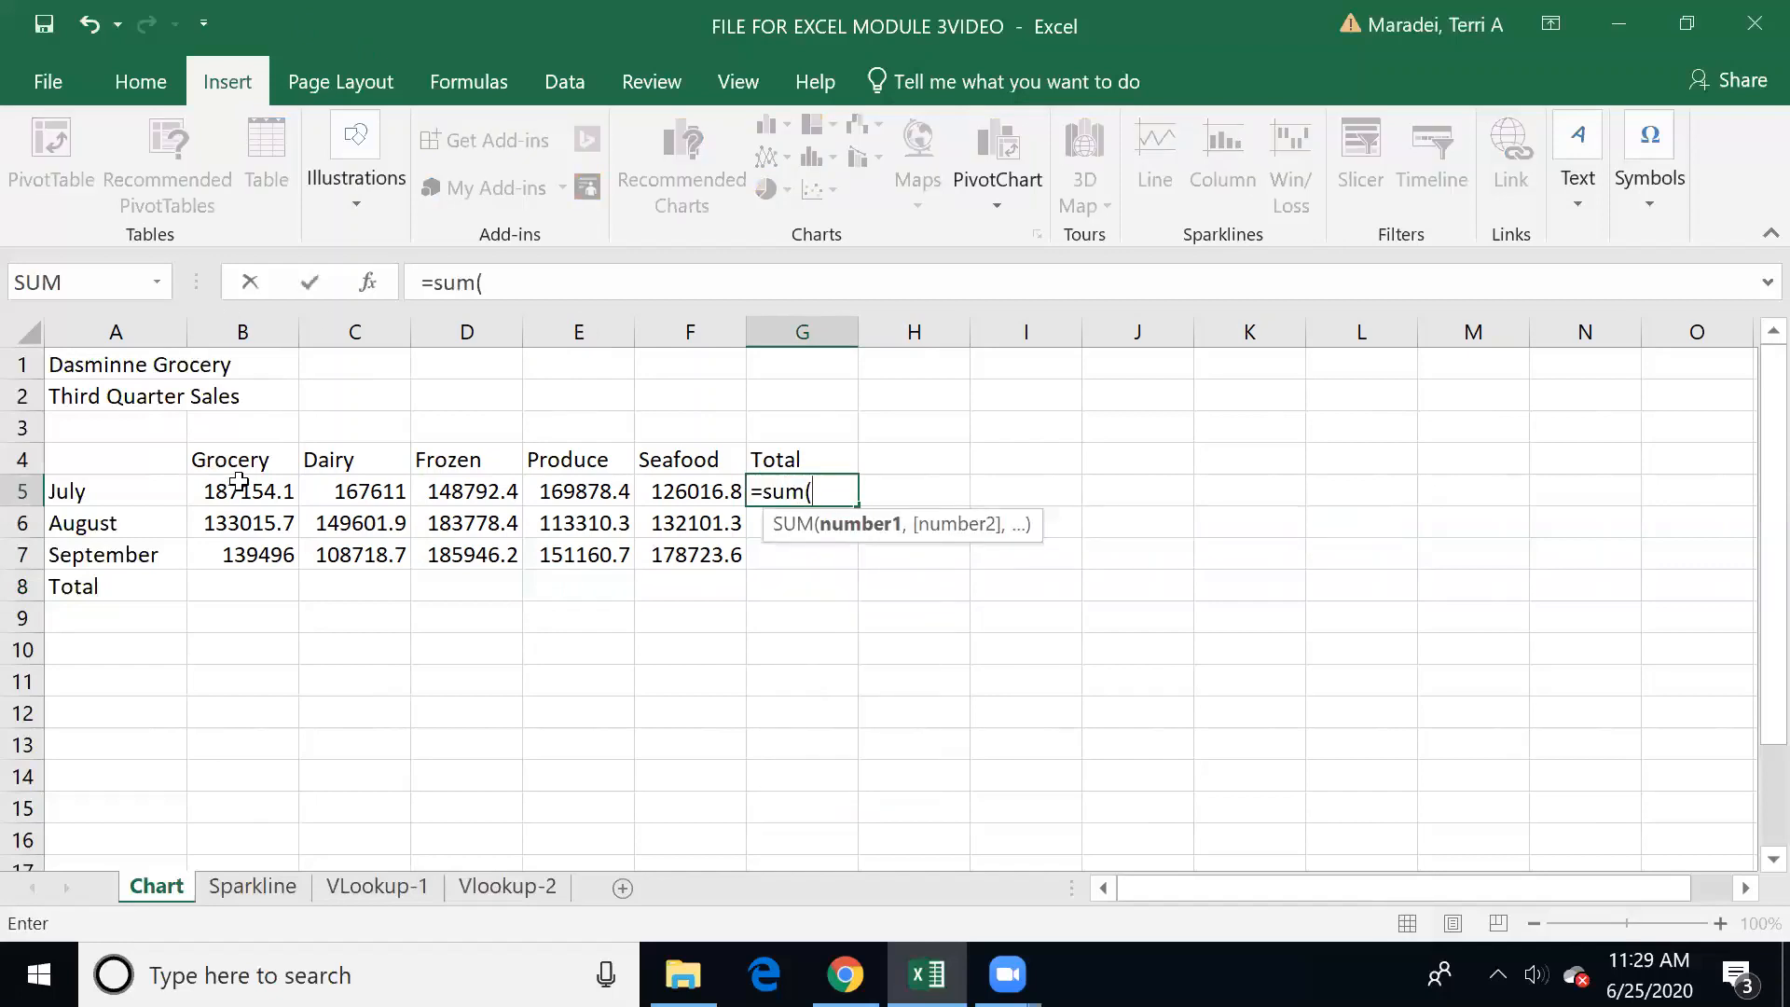
pyautogui.moveTo(239, 485); pyautogui.dragTo(691, 499)
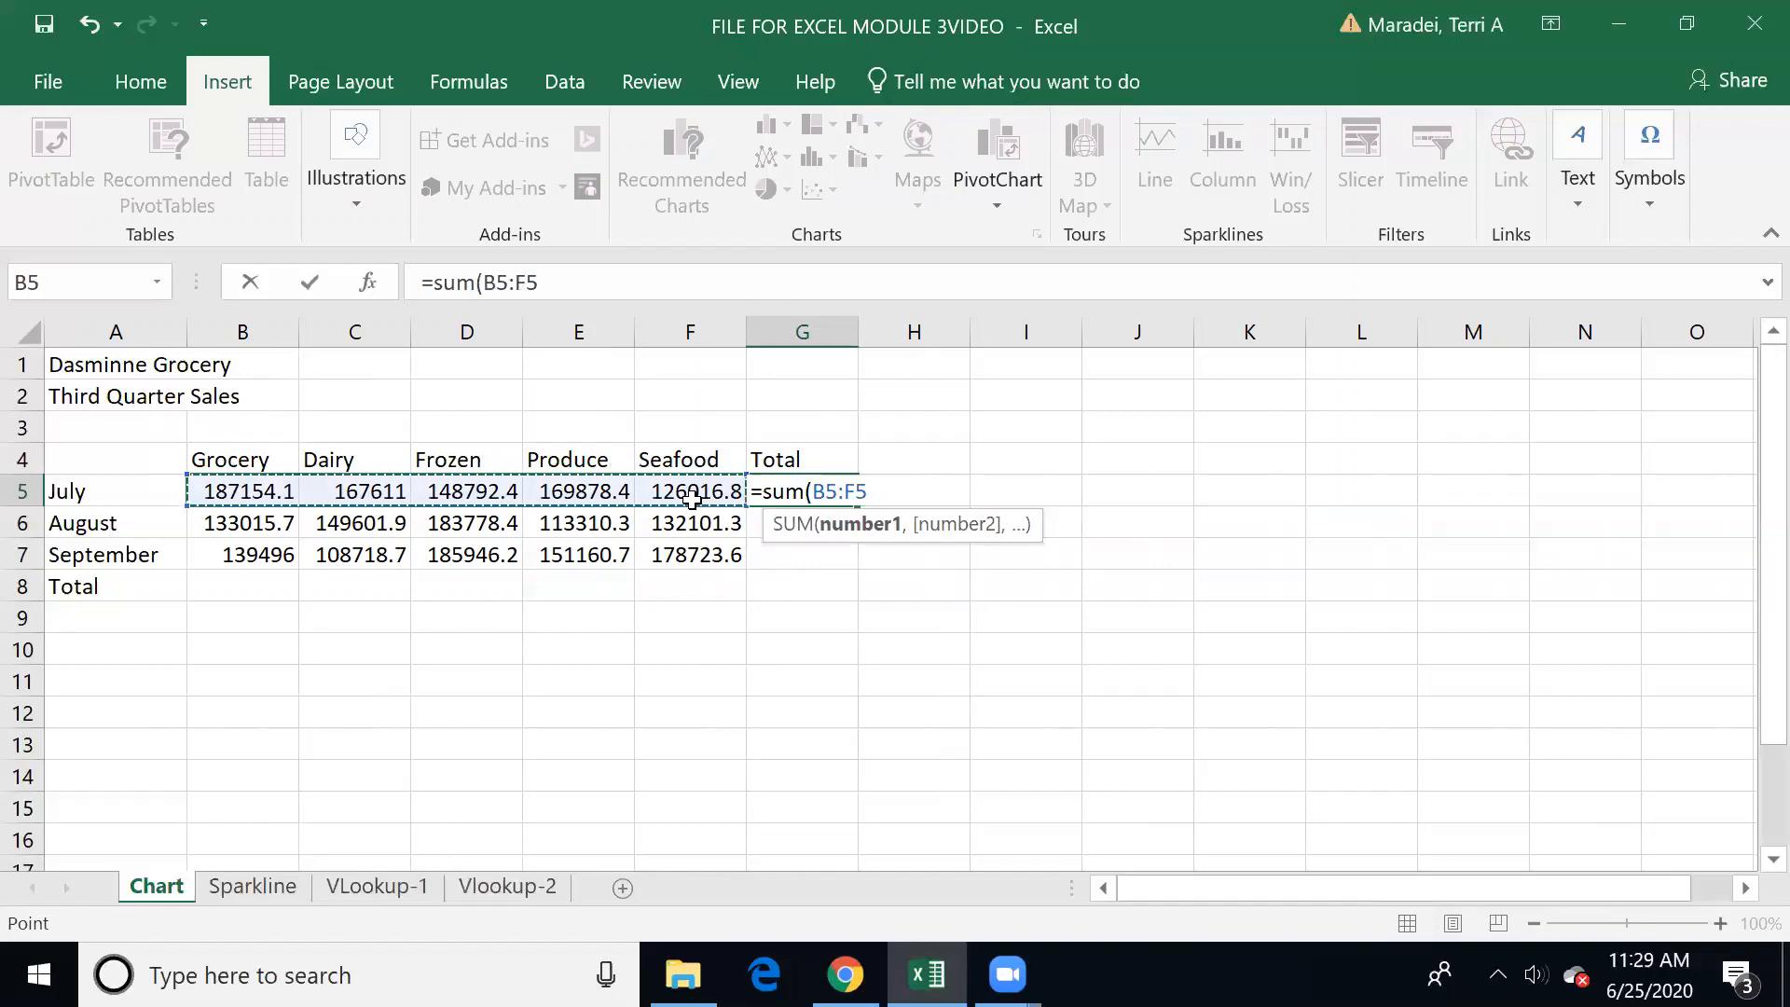
pyautogui.press('Return')
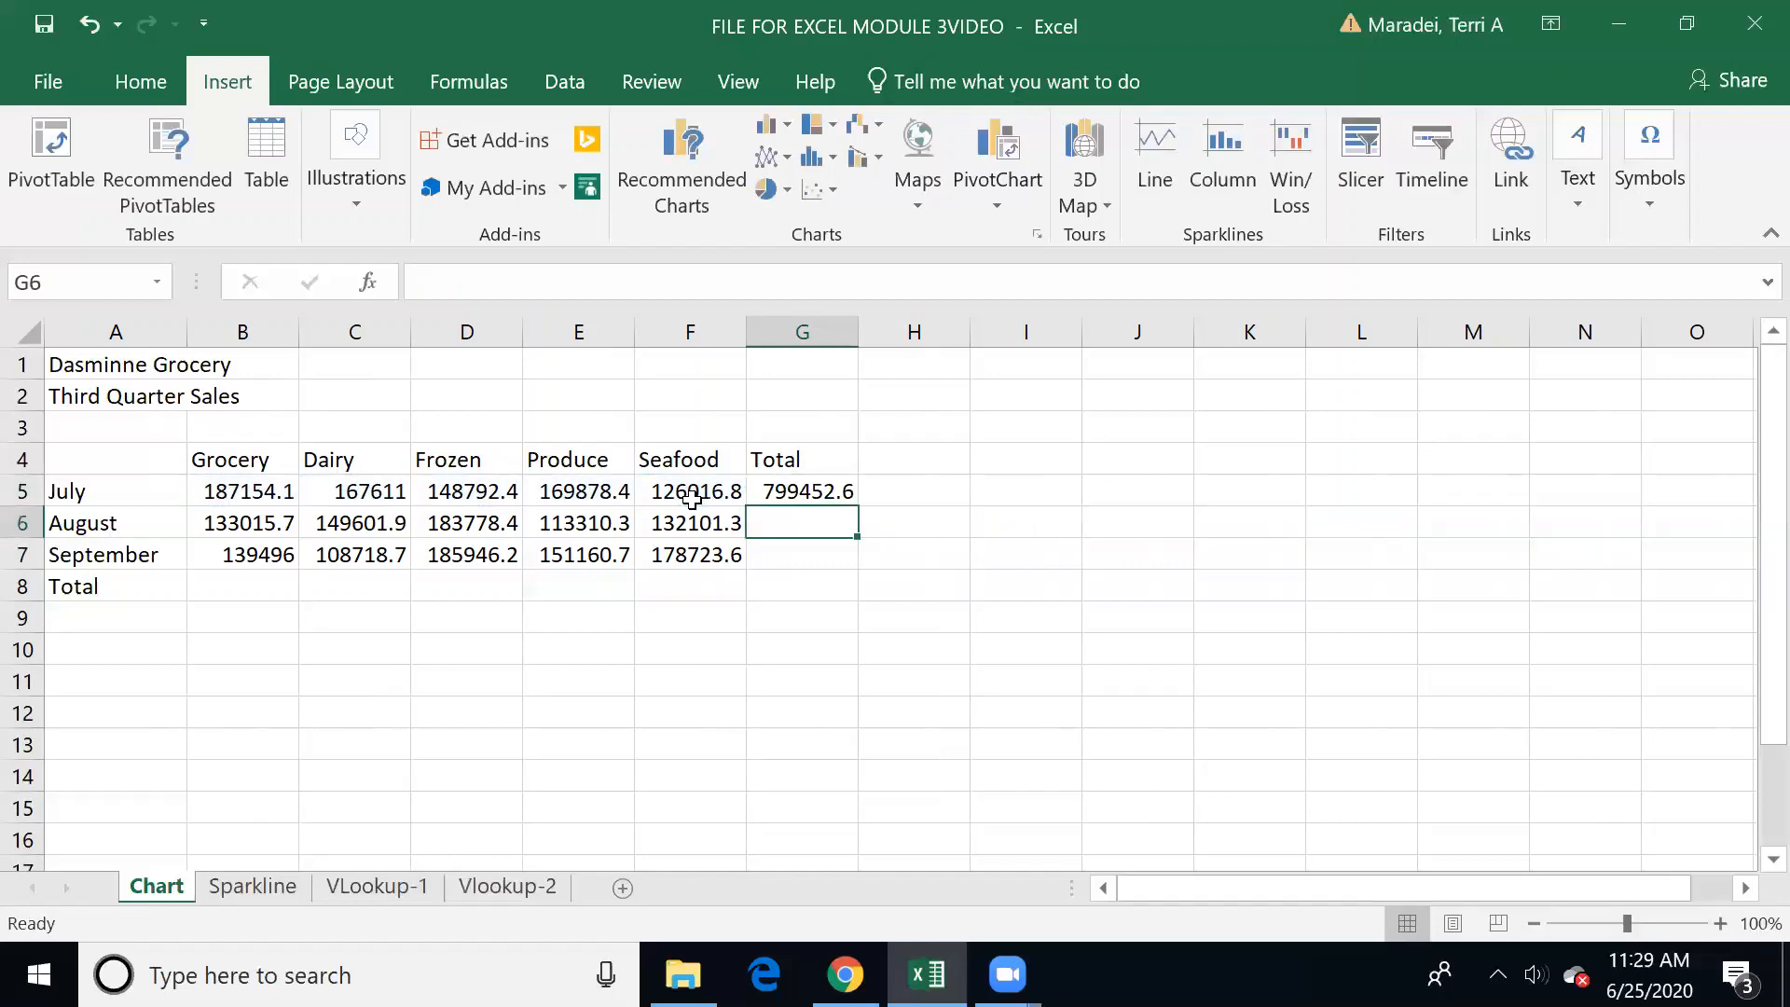
pyautogui.click(837, 489)
pyautogui.moveTo(857, 507); pyautogui.dragTo(867, 563)
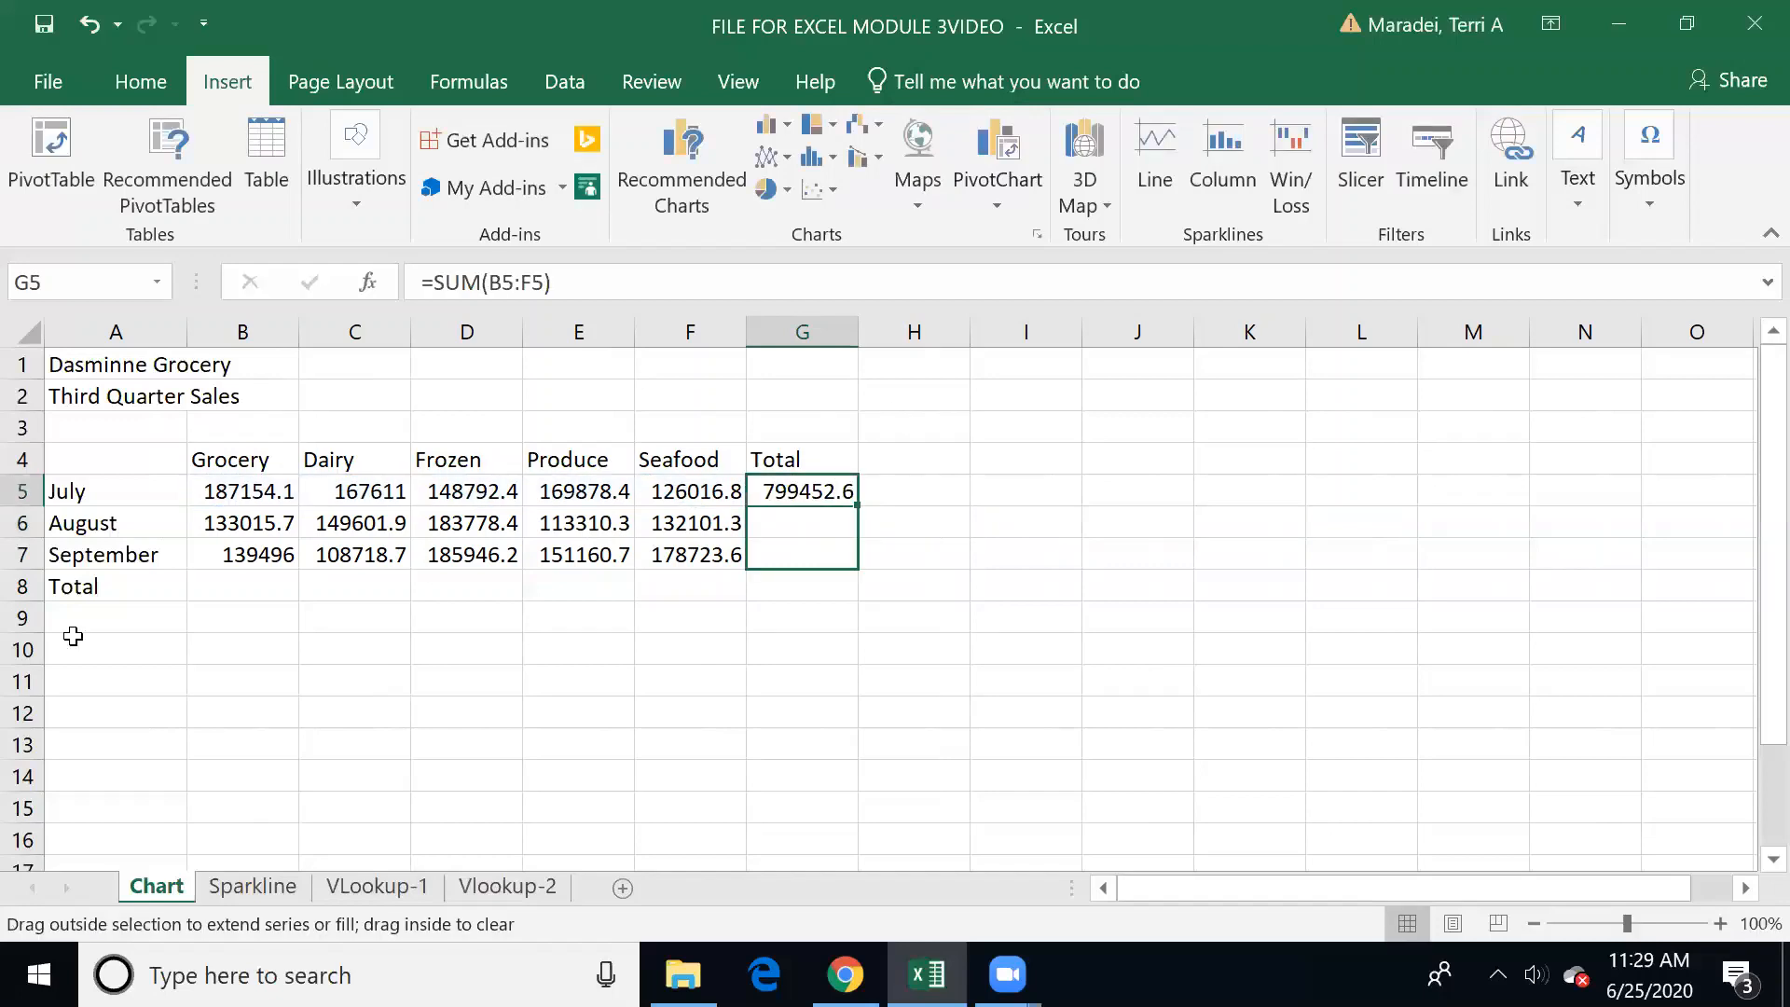
# Step: Sum the Grocery column in B8 with AutoSum over B5:B7 and fill the formula across to F8
pyautogui.click(194, 591)
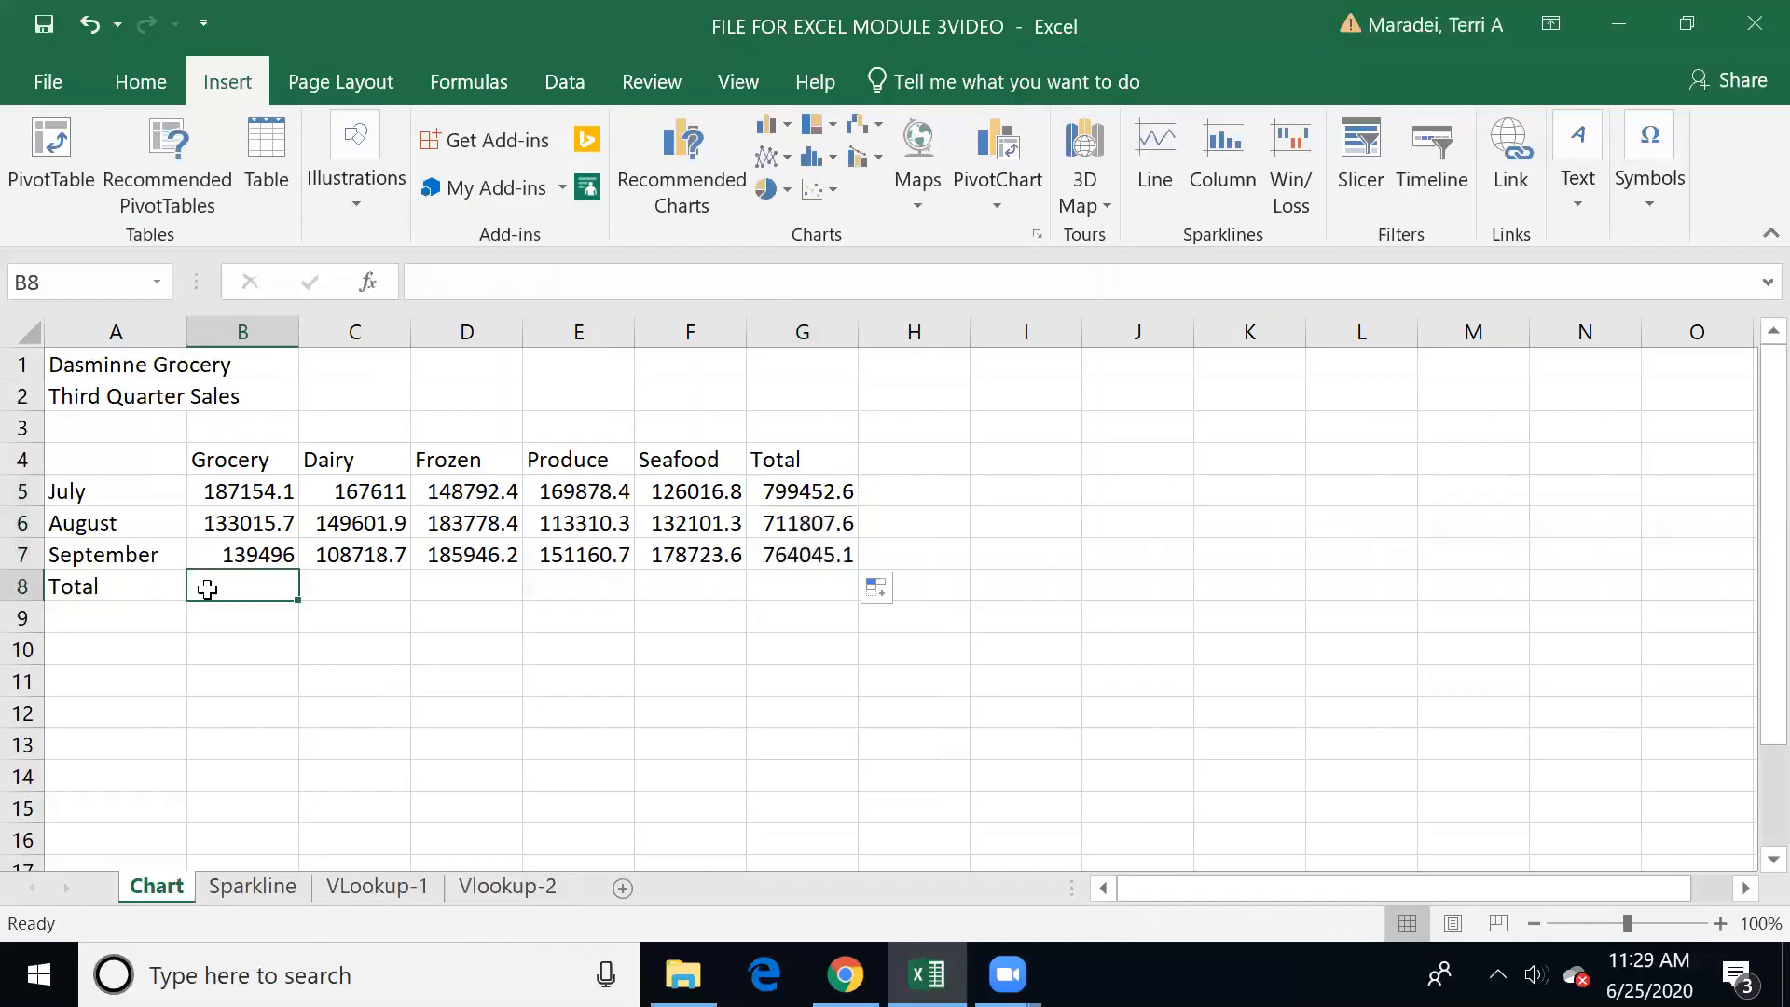
pyautogui.click(140, 82)
pyautogui.click(1502, 124)
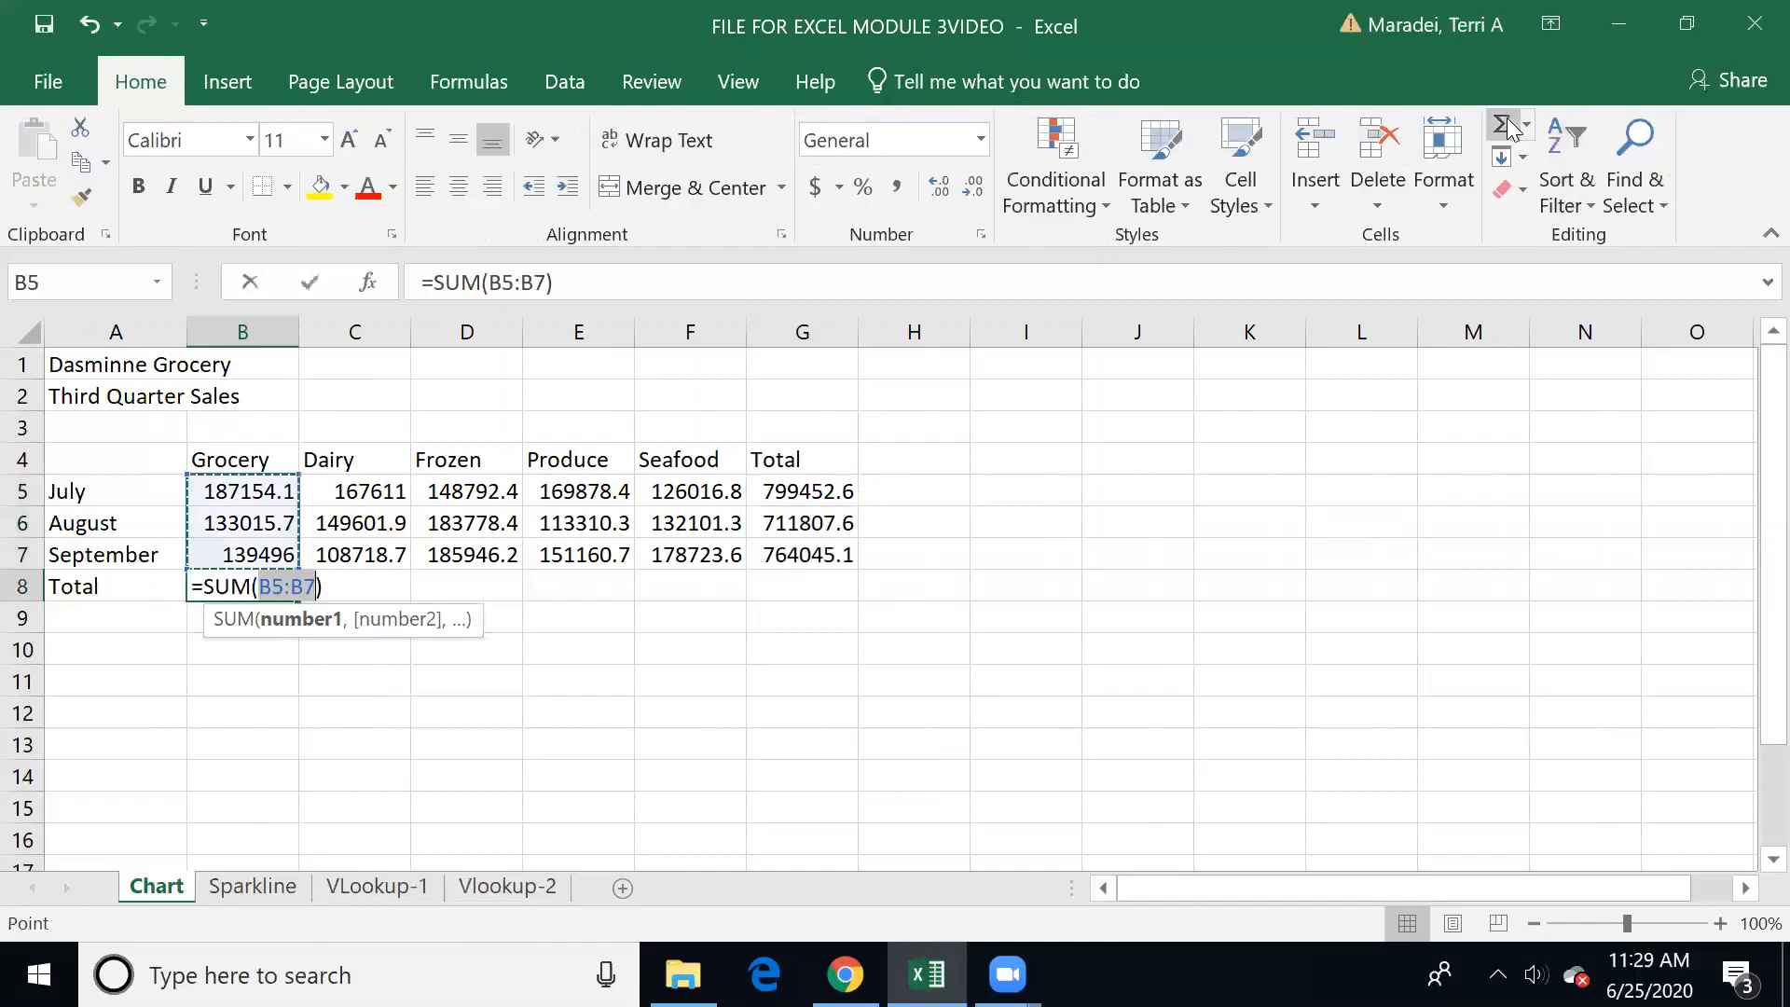
pyautogui.press('Return')
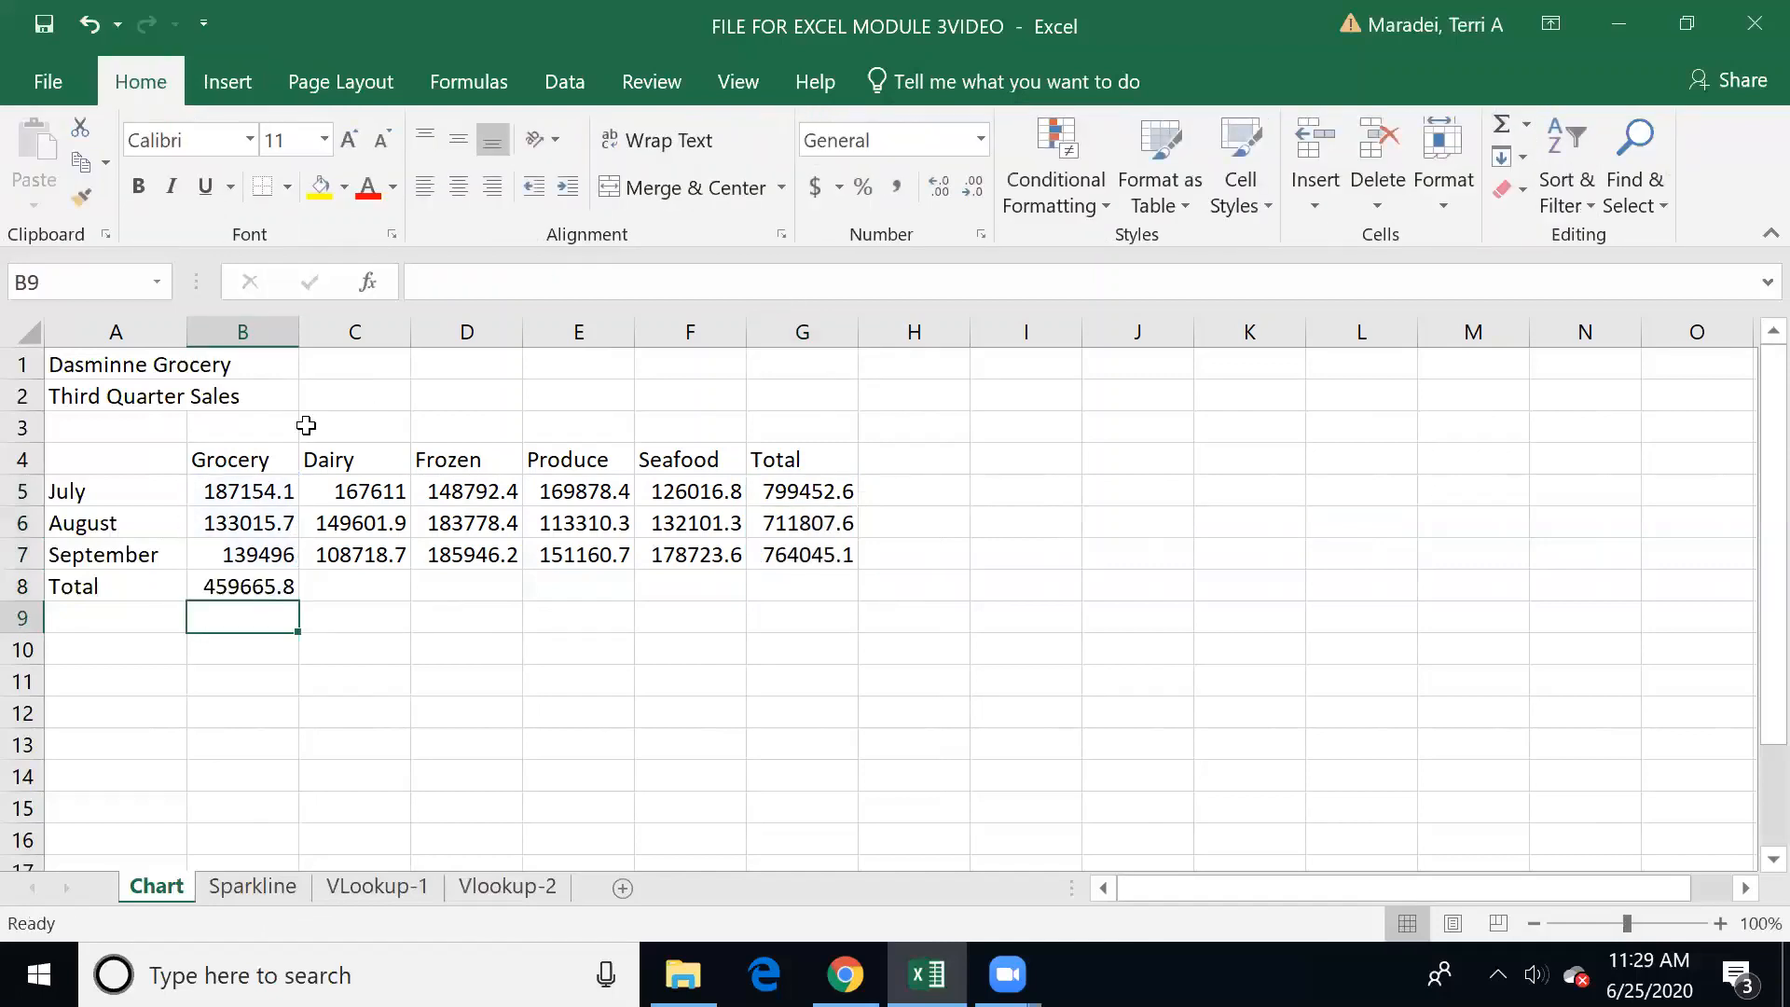
pyautogui.click(226, 590)
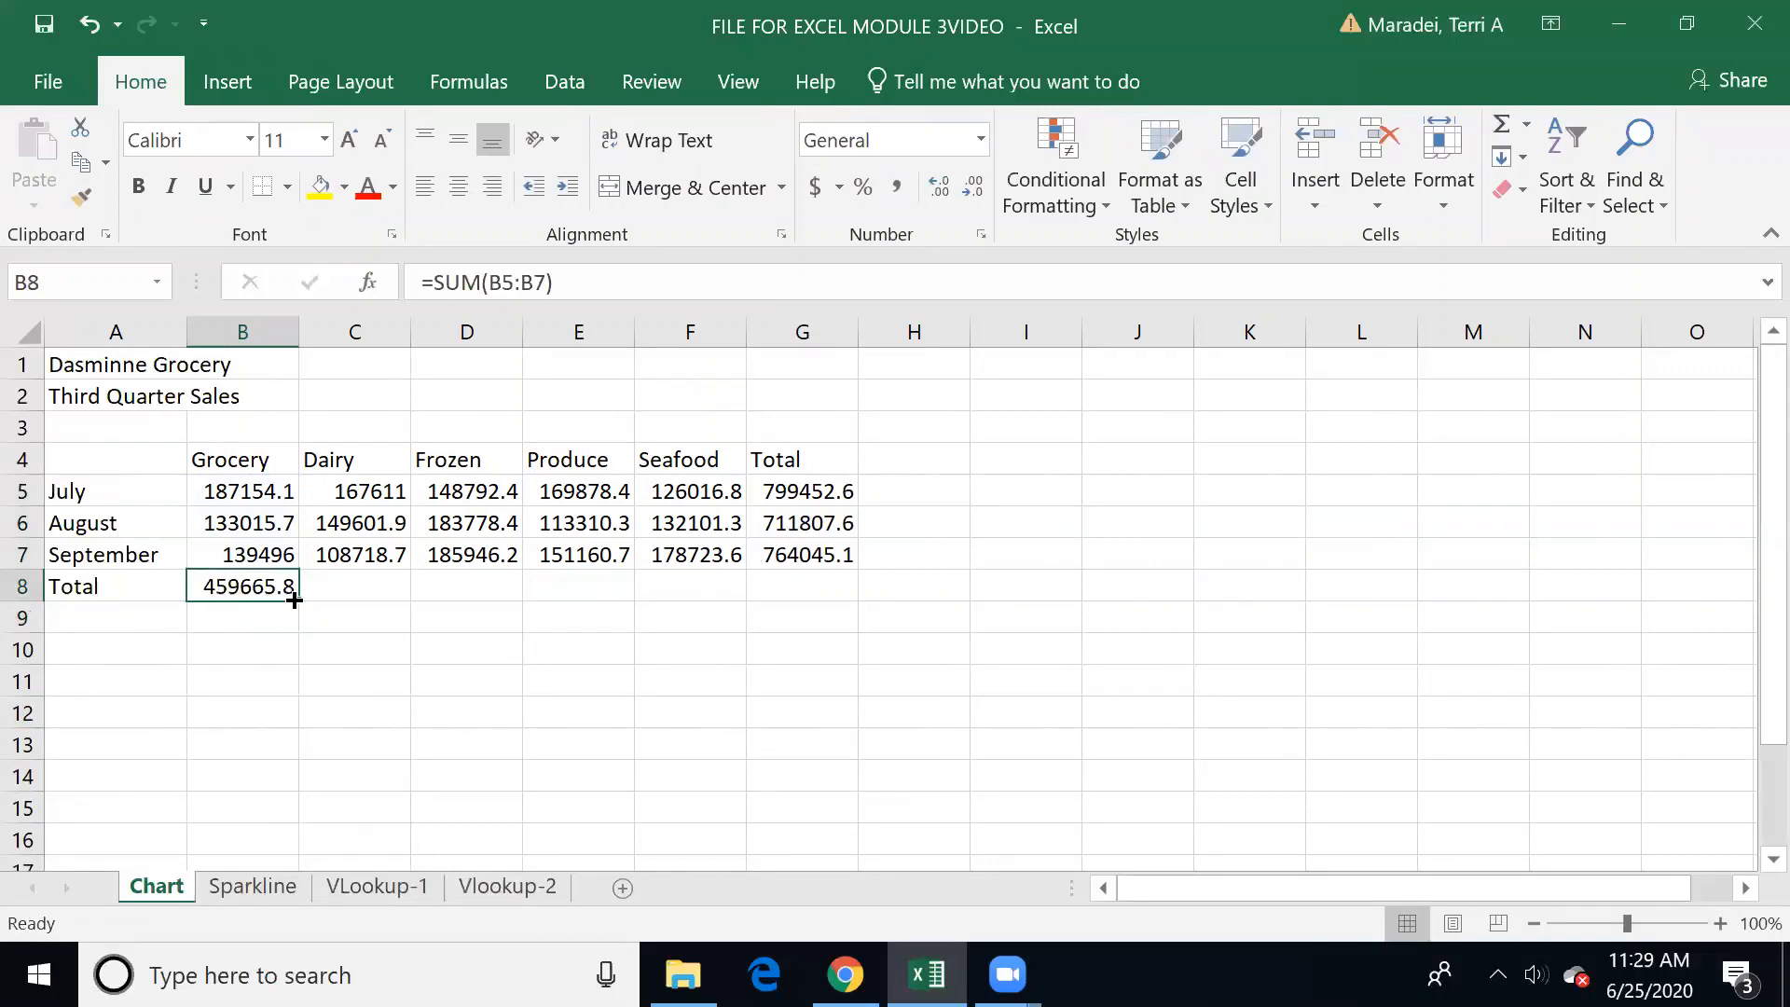
pyautogui.moveTo(298, 599); pyautogui.dragTo(733, 611)
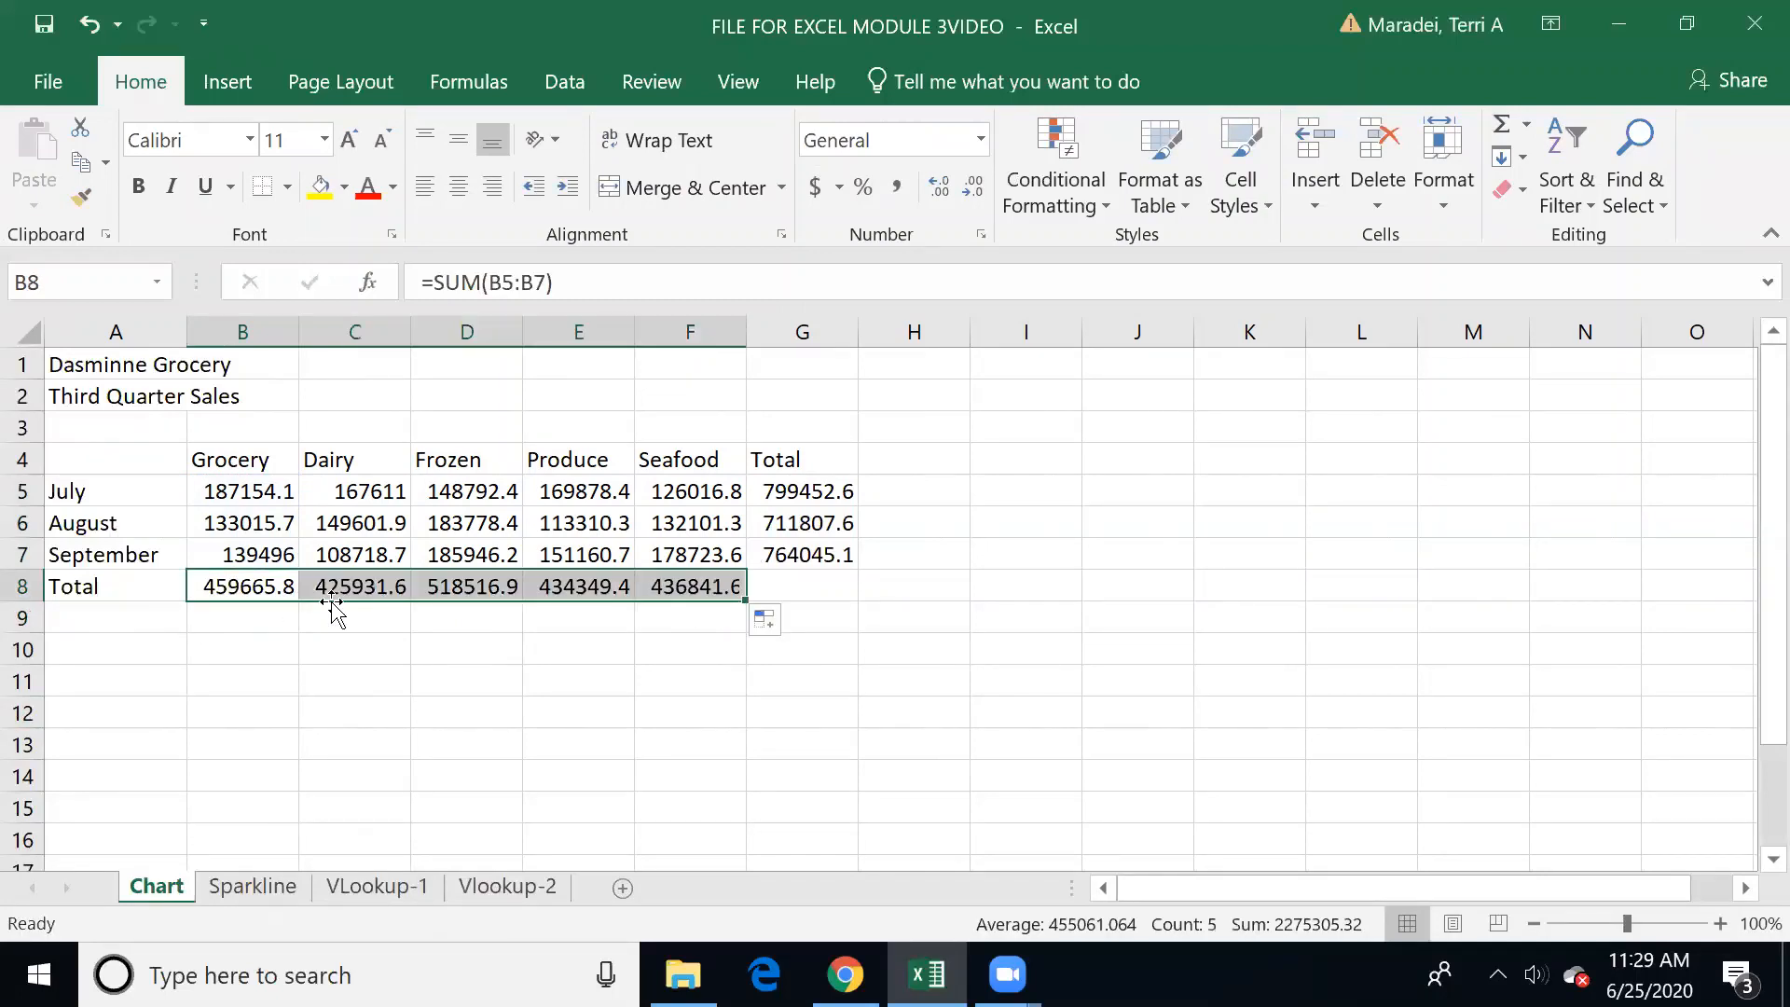
pyautogui.click(350, 456)
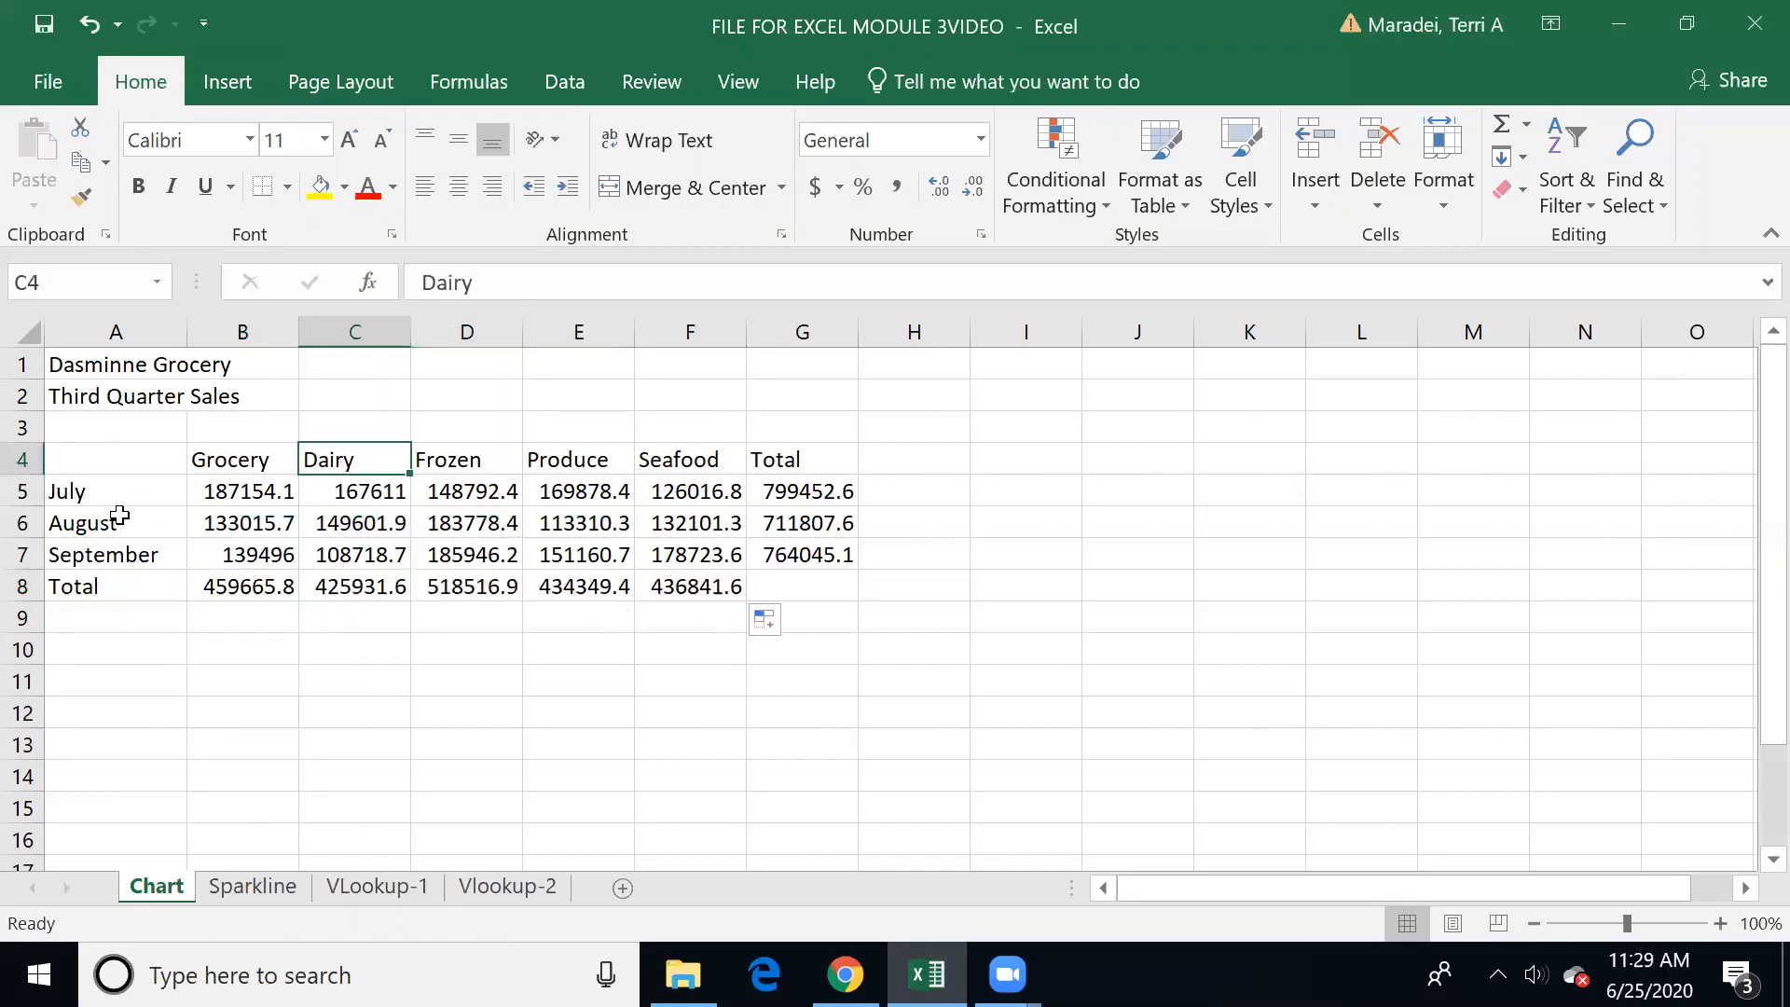
pyautogui.click(338, 588)
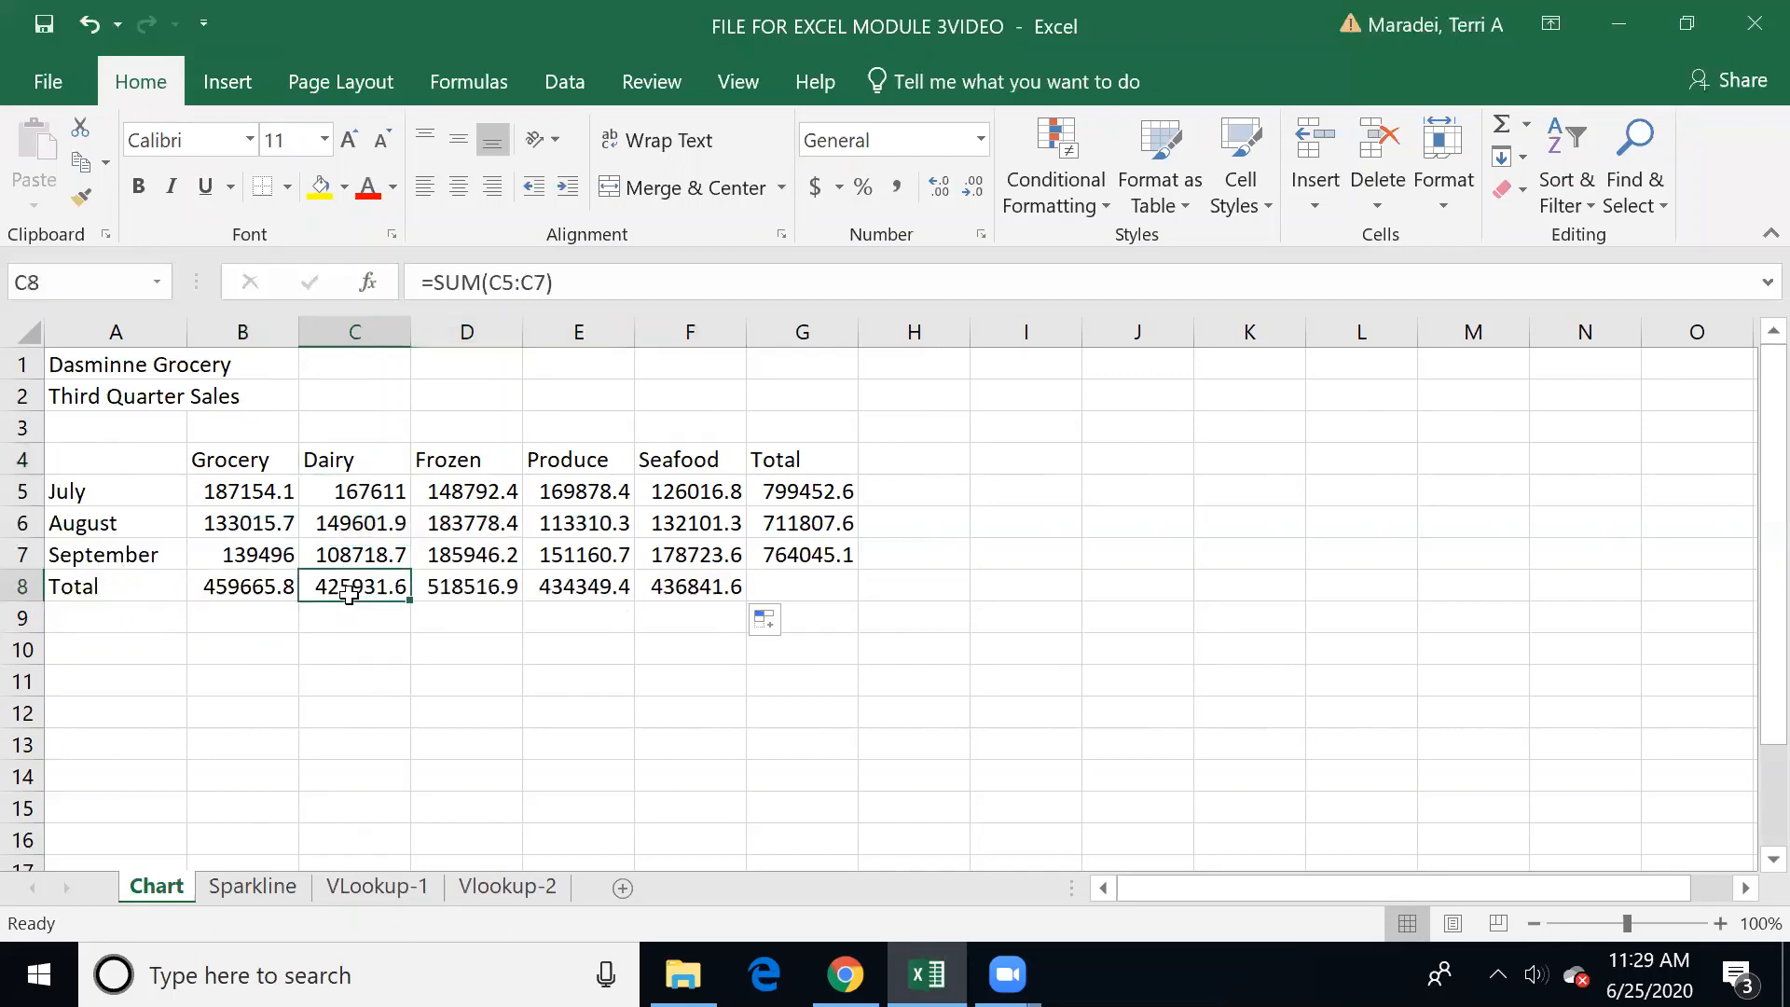
# Step: Format the sales figures and totals in B5:G8 as Accounting with dollar signs
pyautogui.moveTo(267, 494); pyautogui.dragTo(842, 587)
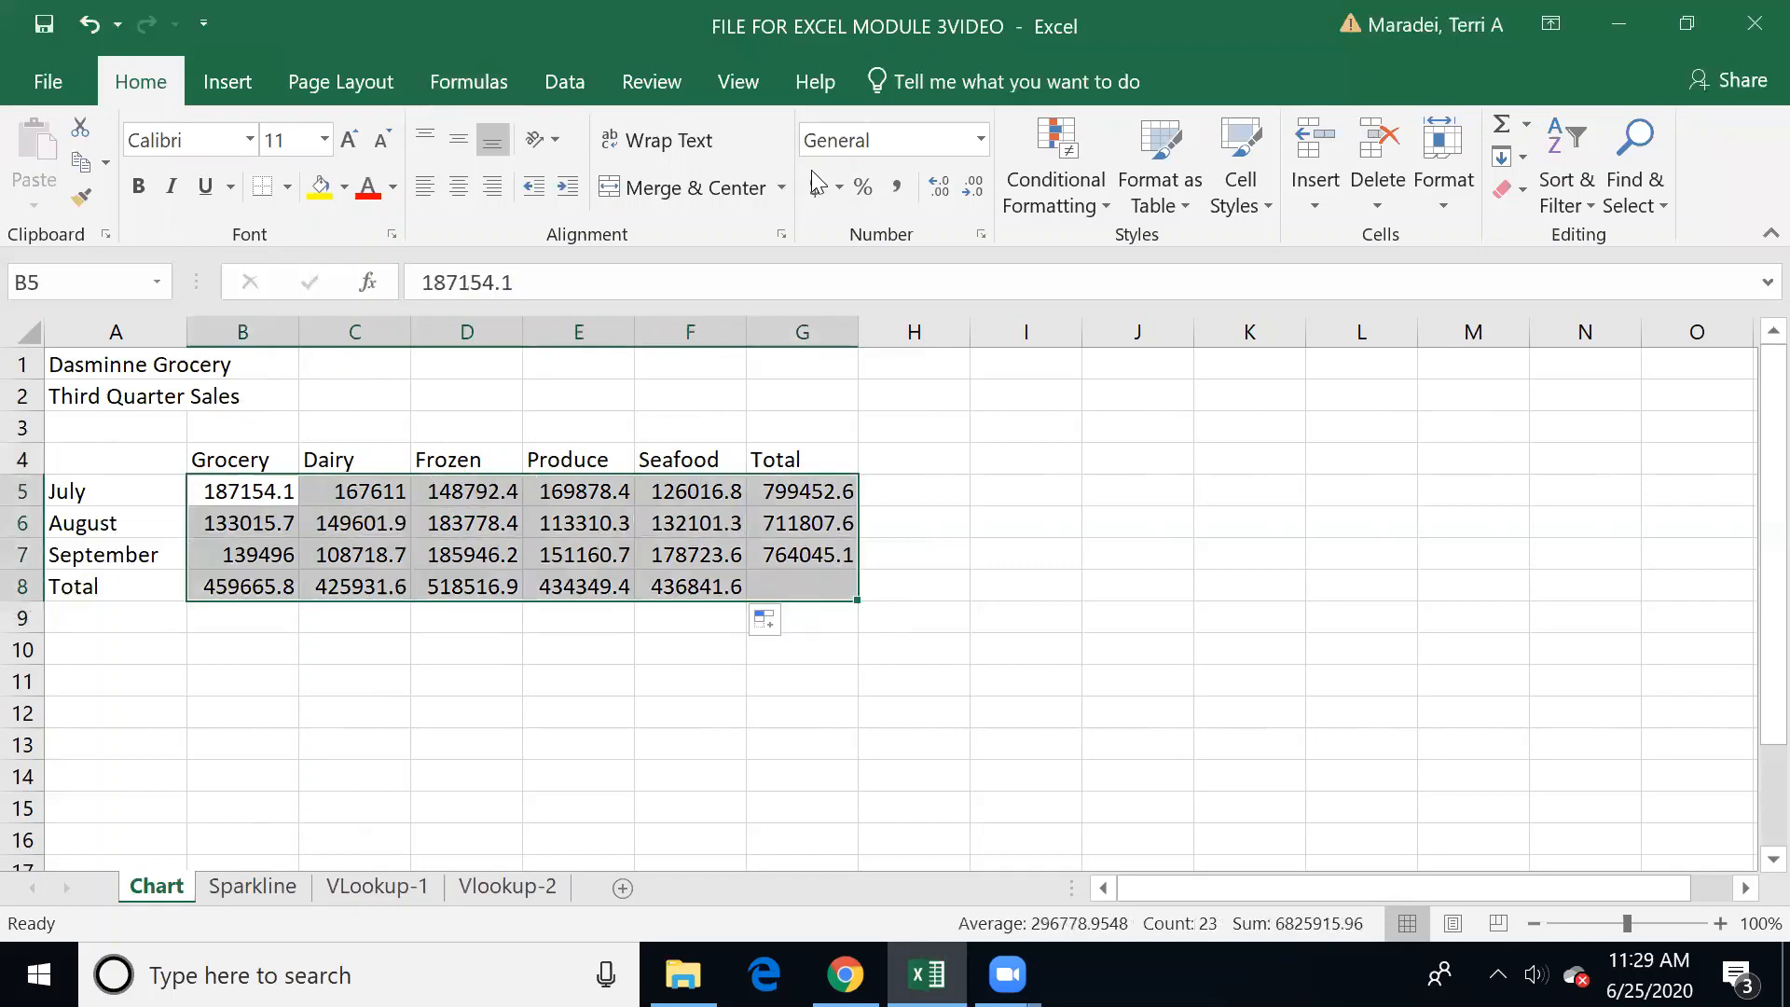
pyautogui.click(824, 196)
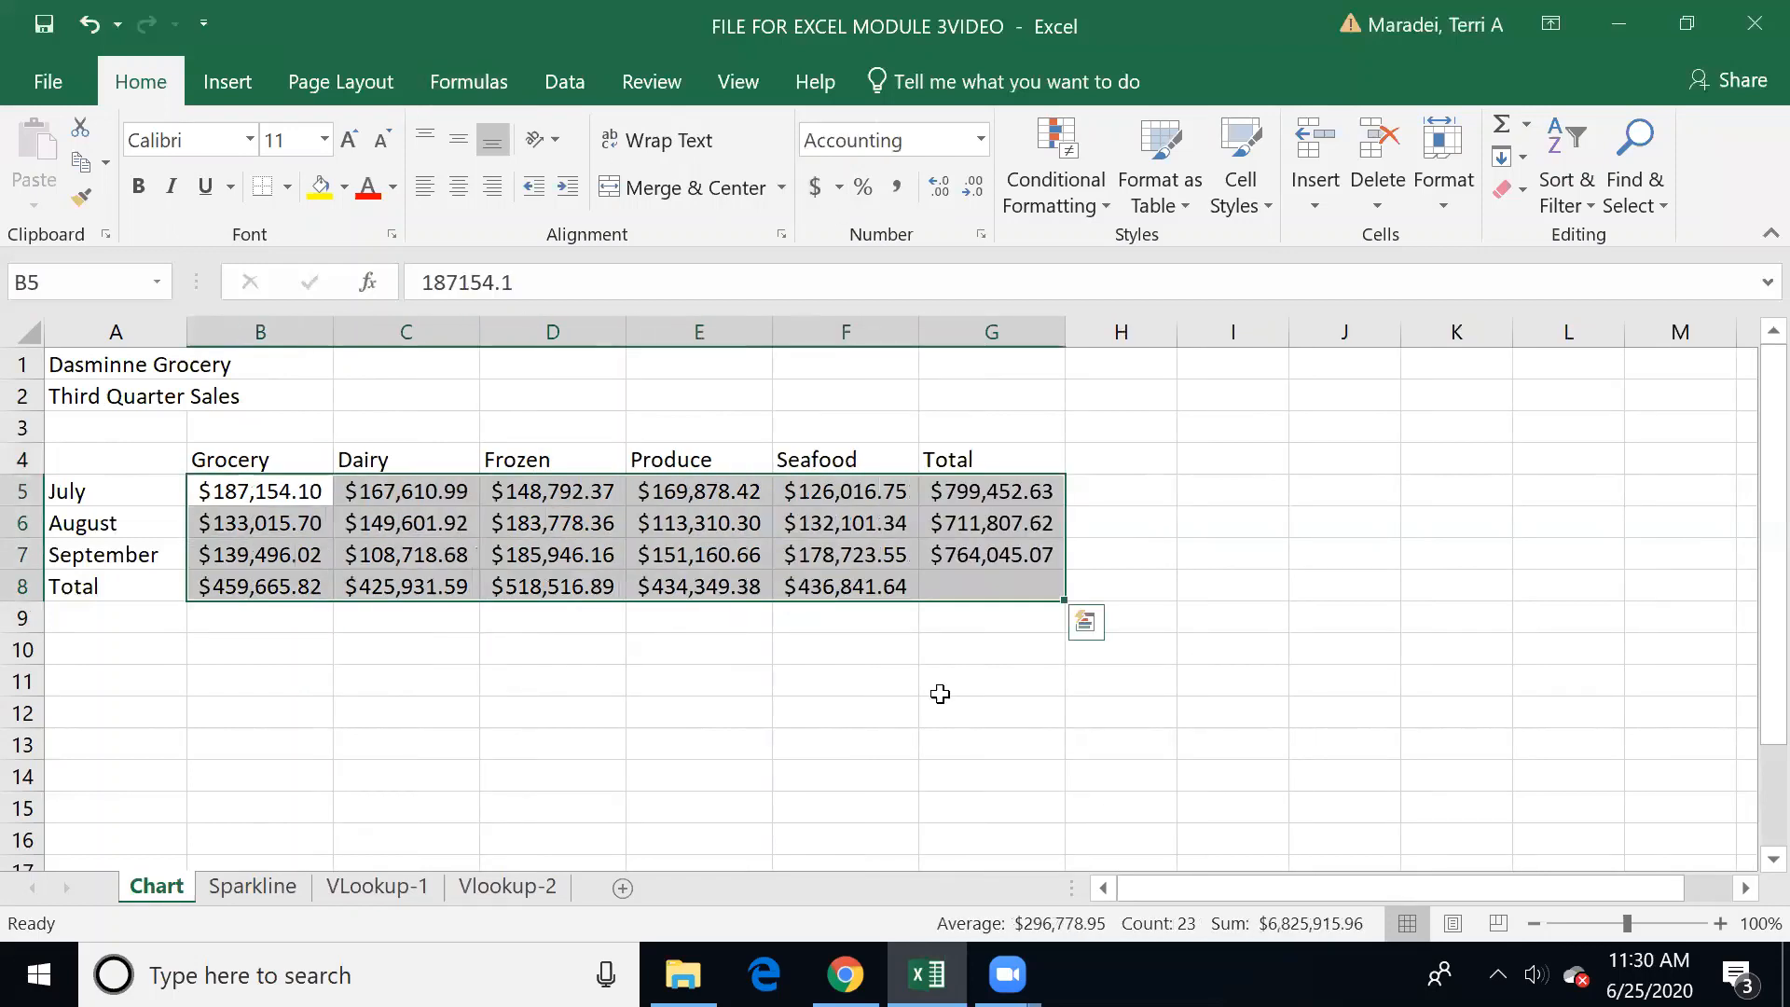
pyautogui.click(912, 673)
pyautogui.press('Up')
pyautogui.press('Up')
pyautogui.press('Up')
pyautogui.press('Up')
pyautogui.press('Up')
pyautogui.press('Up')
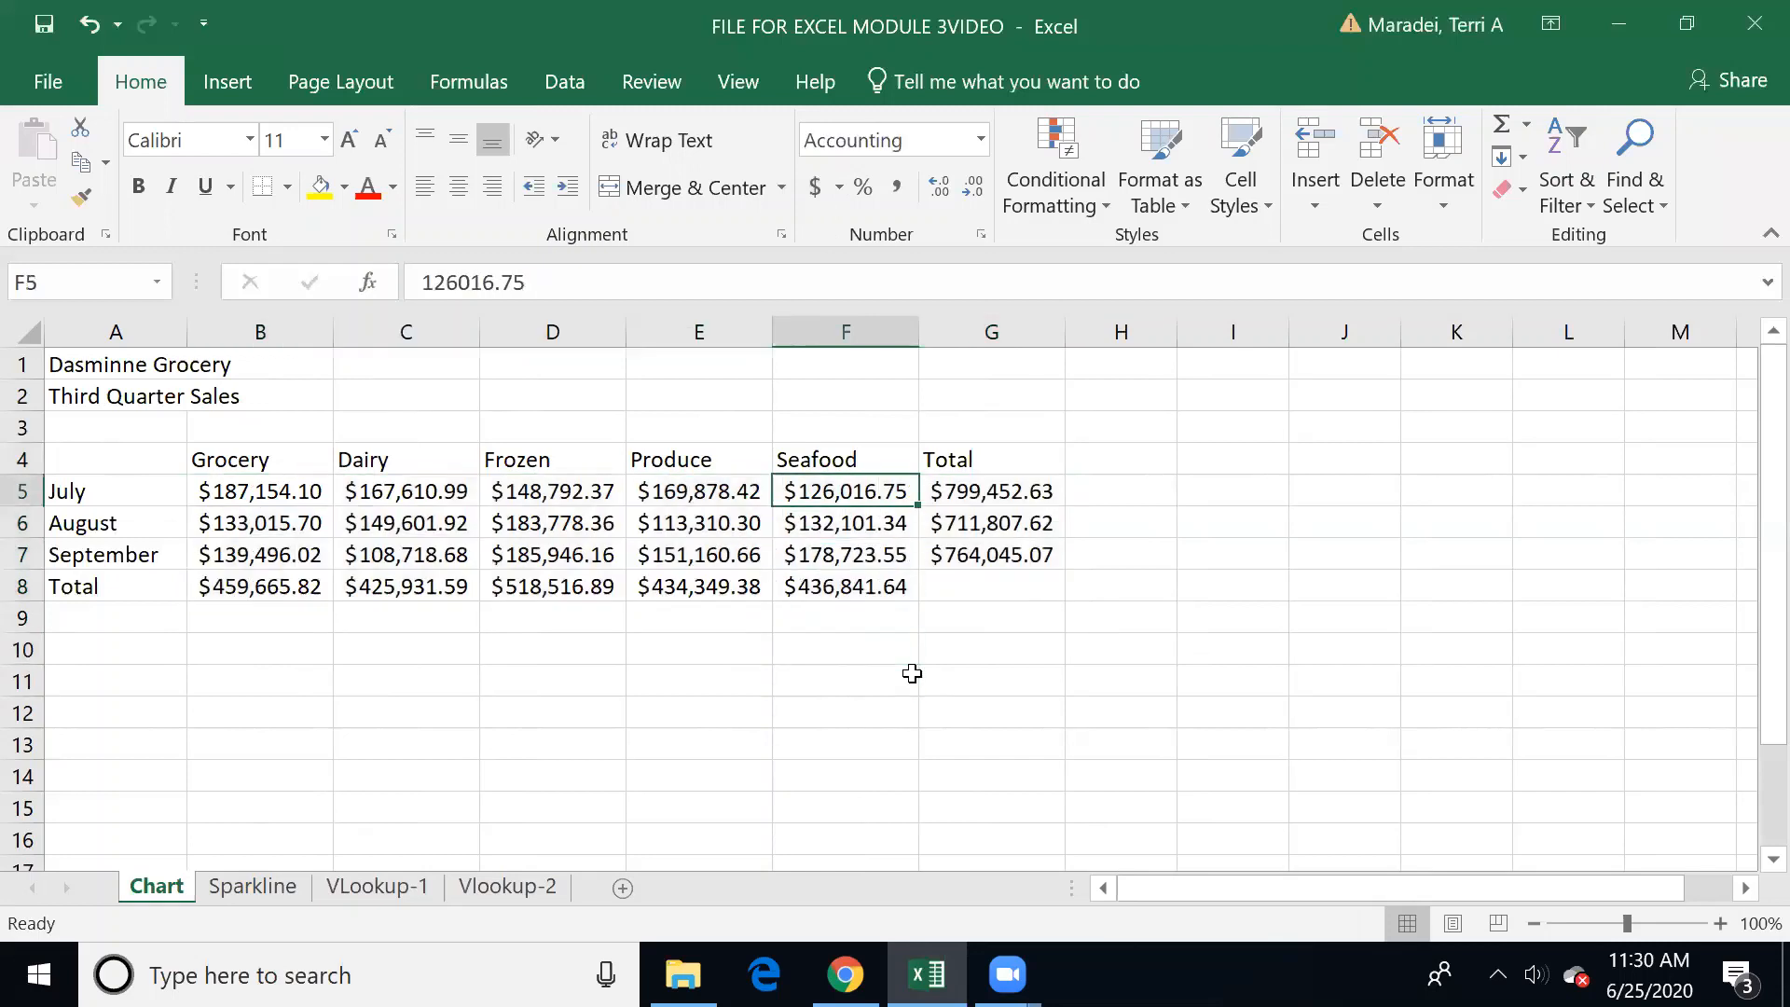
pyautogui.press('Left')
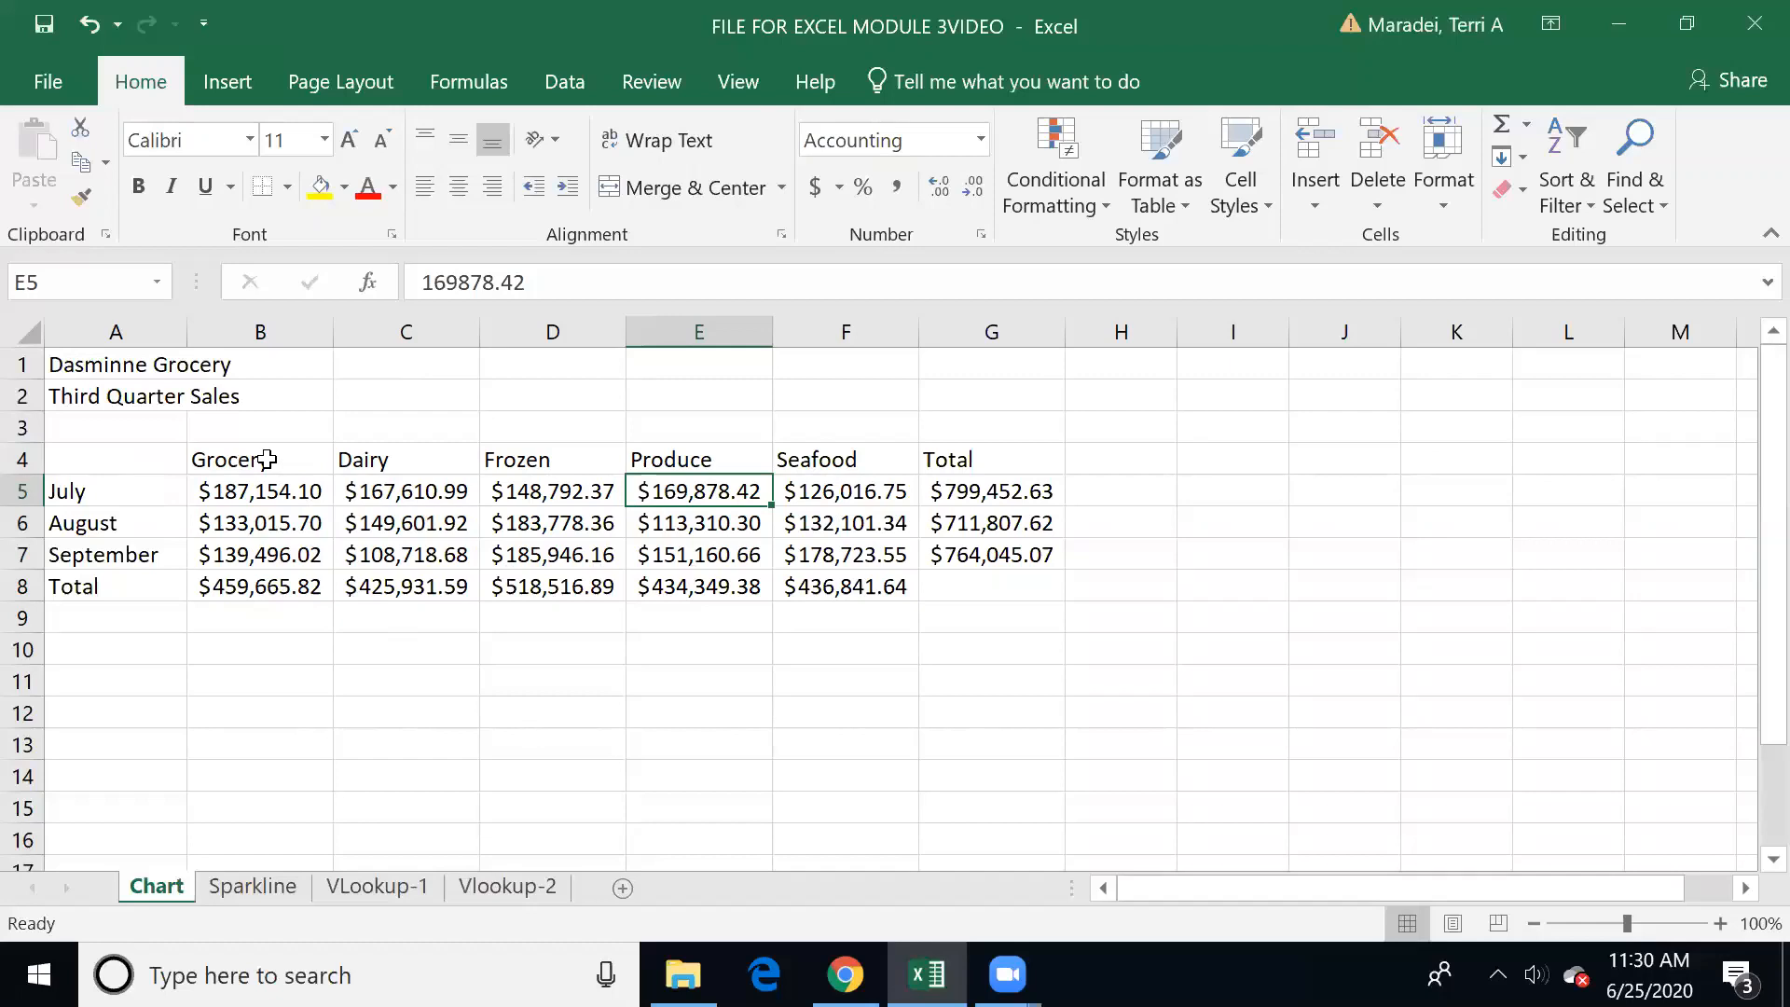
pyautogui.moveTo(267, 460); pyautogui.dragTo(807, 460)
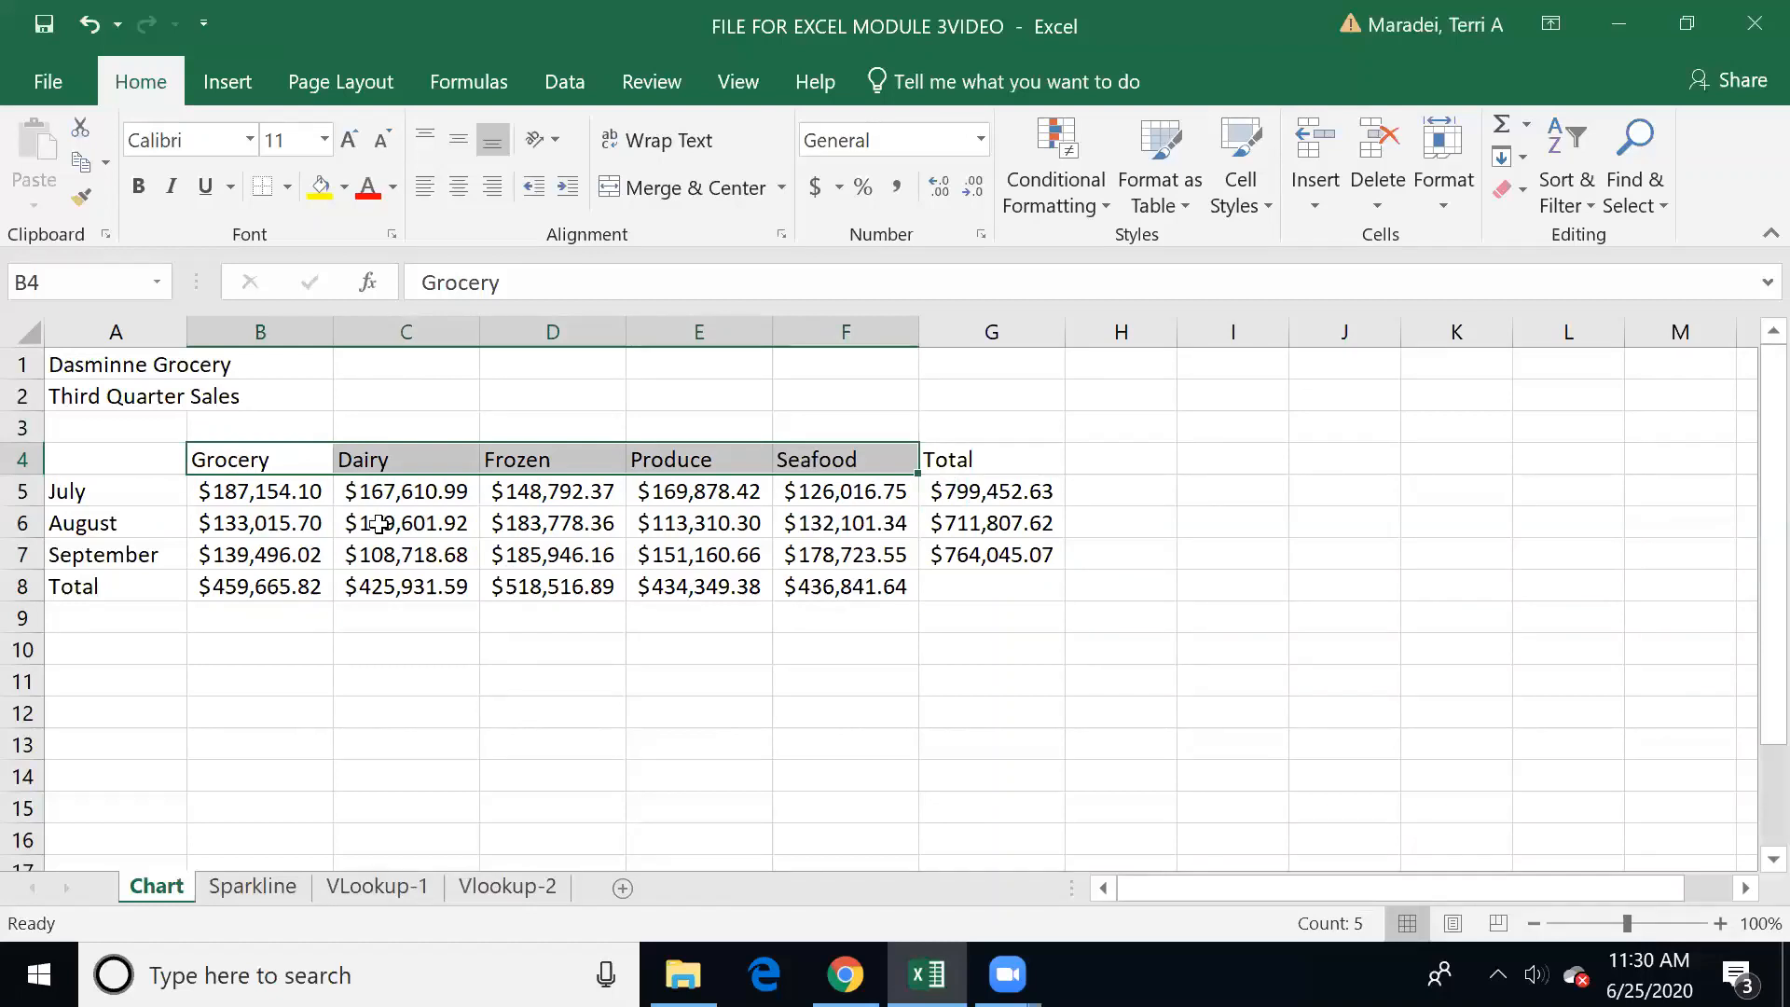
pyautogui.moveTo(252, 460); pyautogui.dragTo(811, 451)
pyautogui.moveTo(253, 586); pyautogui.dragTo(850, 591)
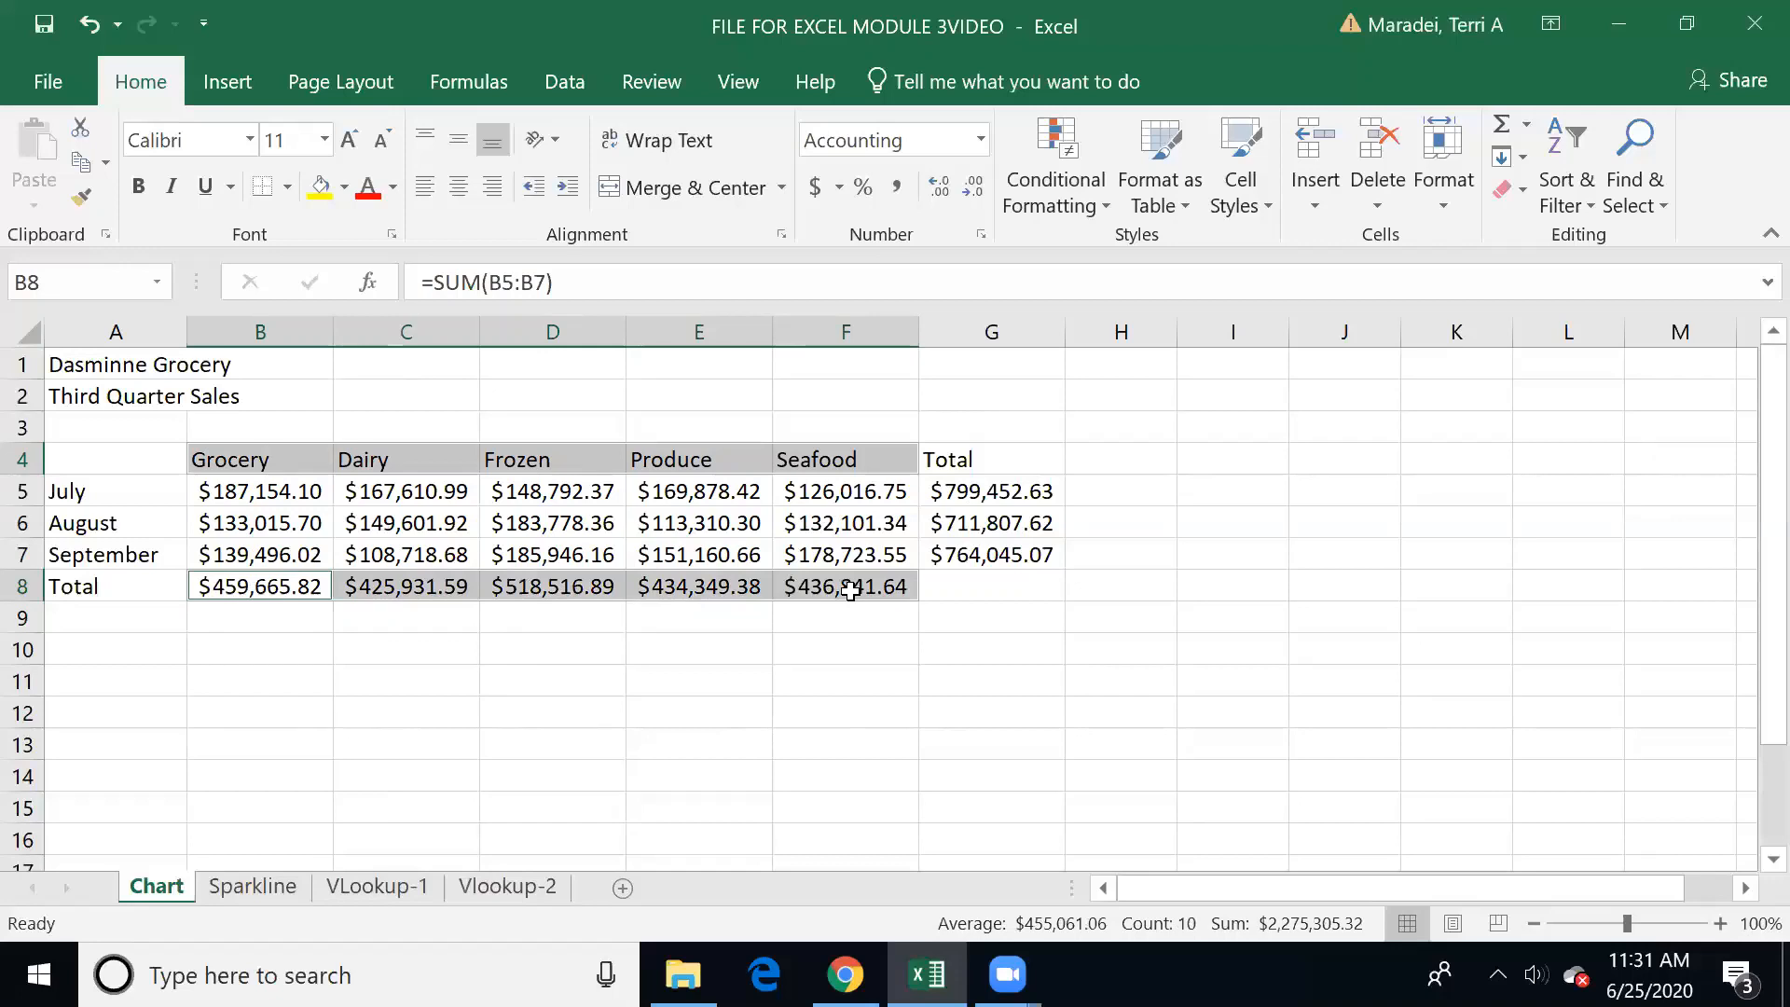
pyautogui.click(541, 736)
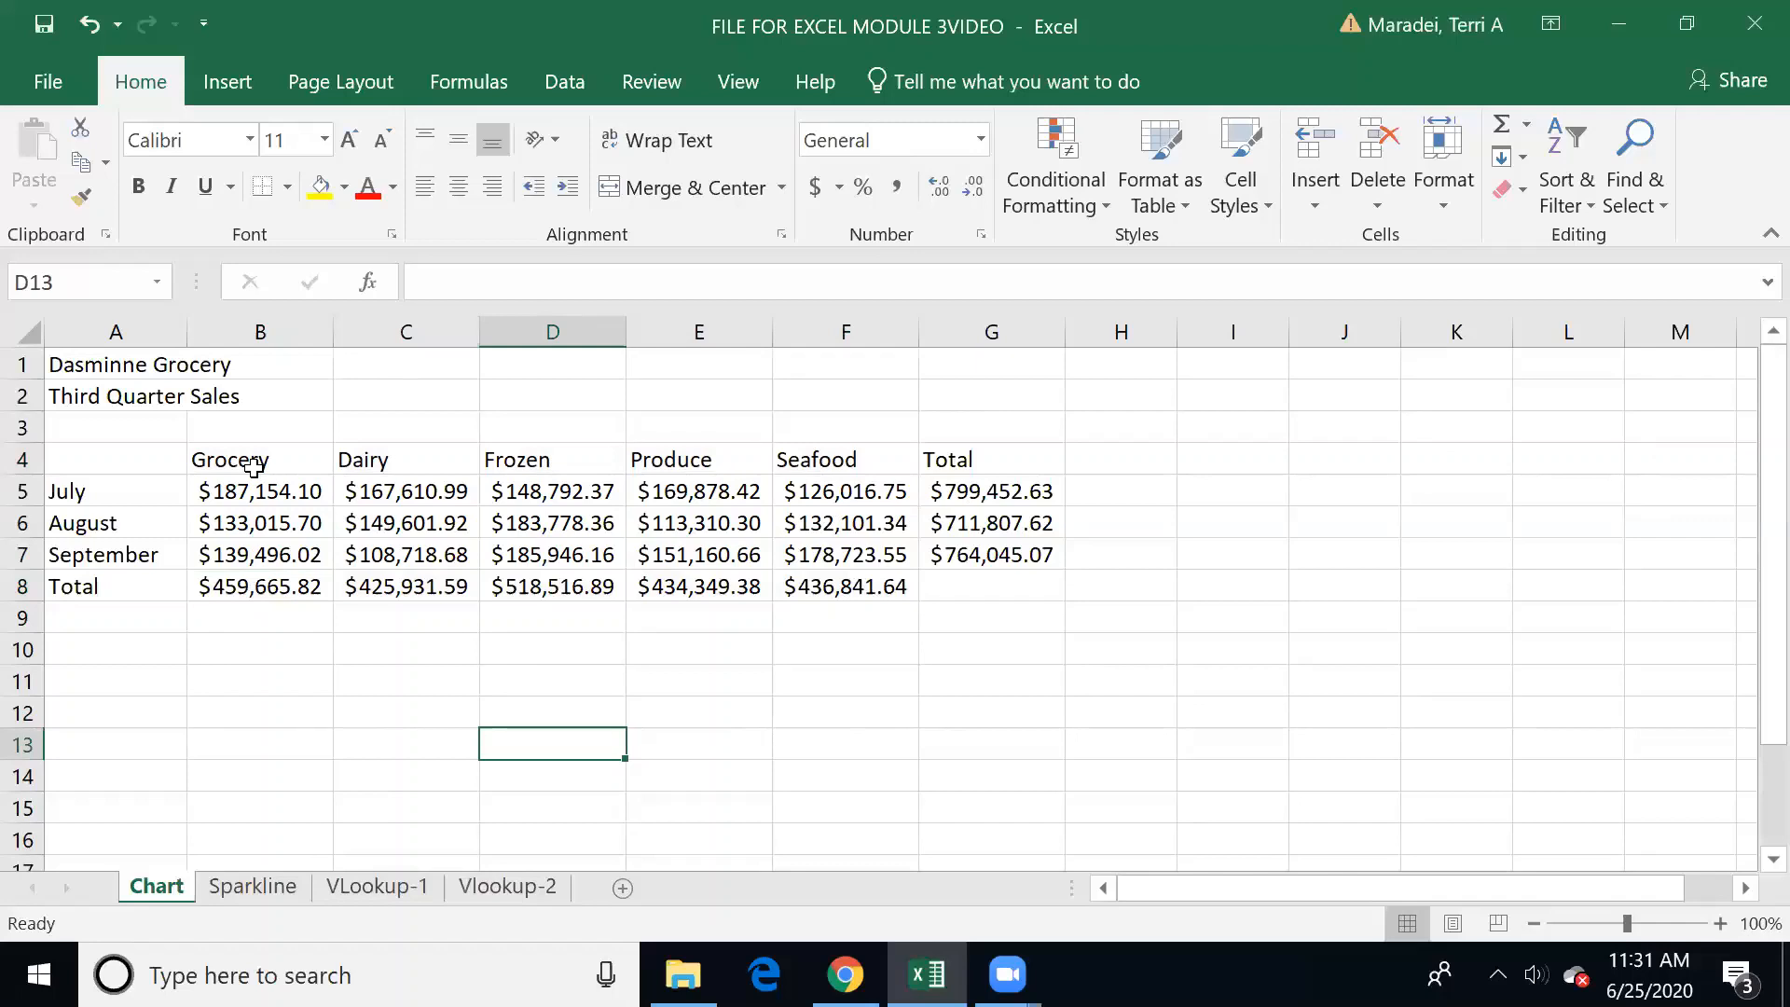
# Step: Insert a 2-D pie chart from the department names in B4:F4 and their totals in B8:F8
pyautogui.moveTo(246, 460); pyautogui.dragTo(800, 454)
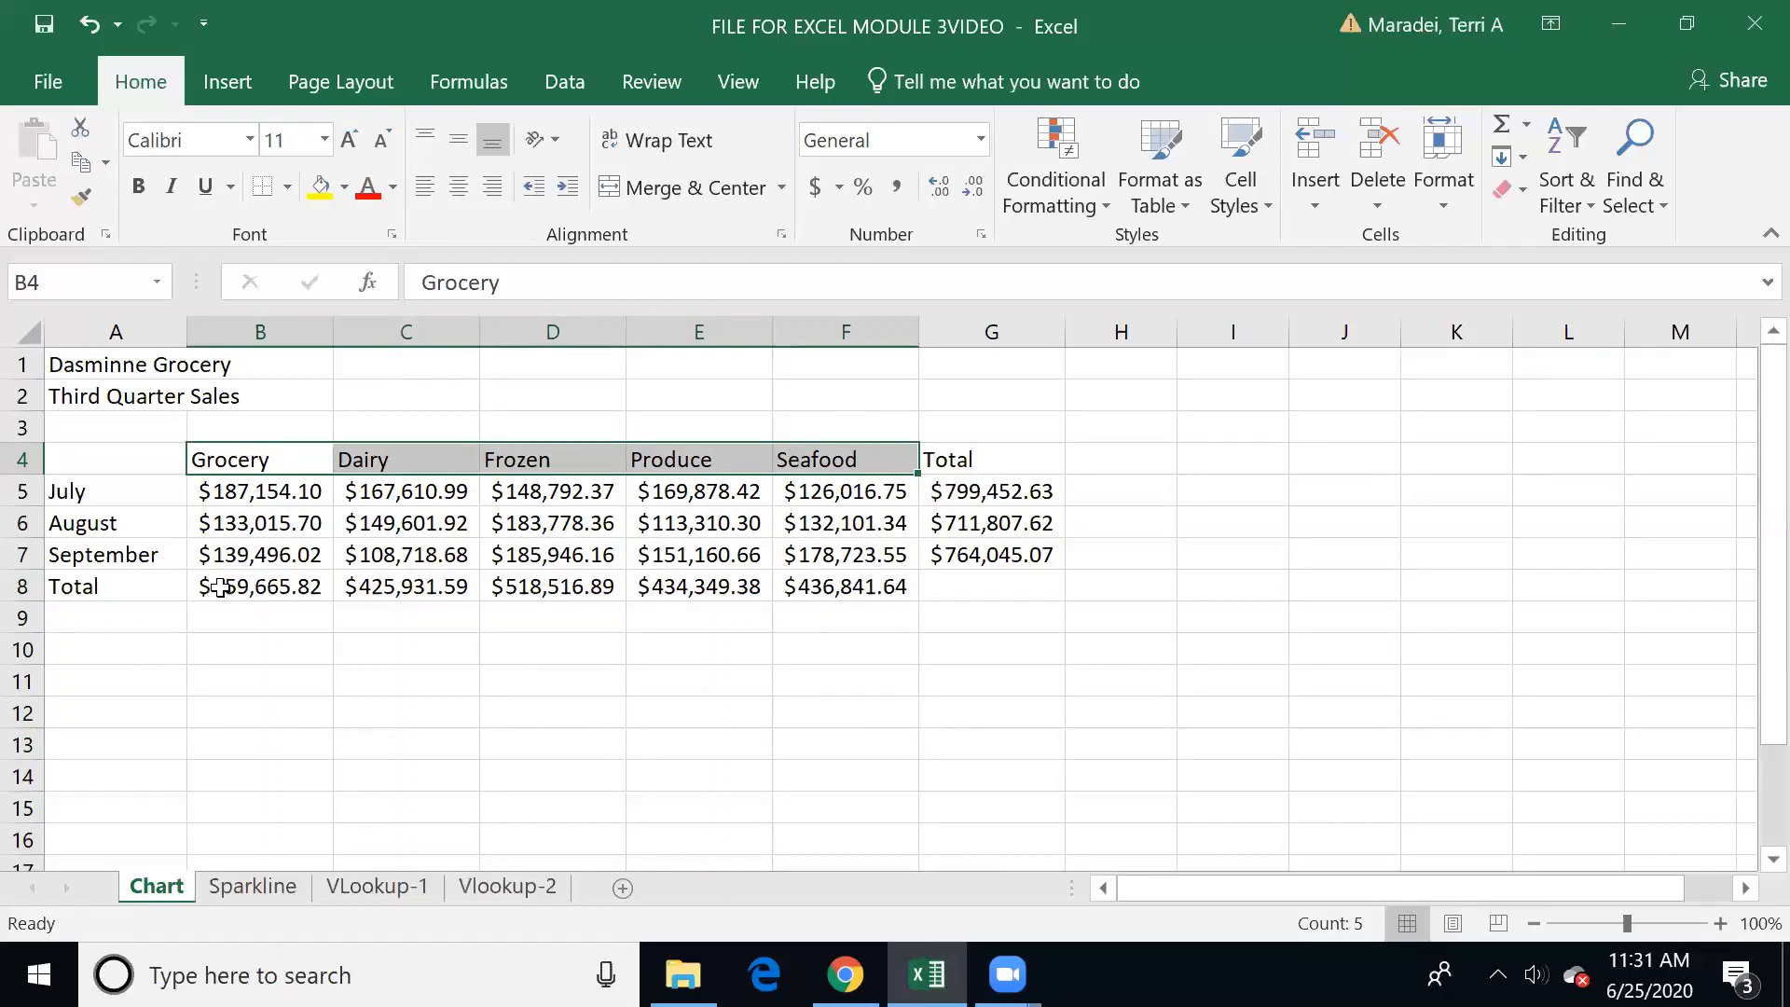
pyautogui.keyDown('ctrl'); pyautogui.moveTo(217, 586); pyautogui.dragTo(856, 574); pyautogui.keyUp('ctrl')
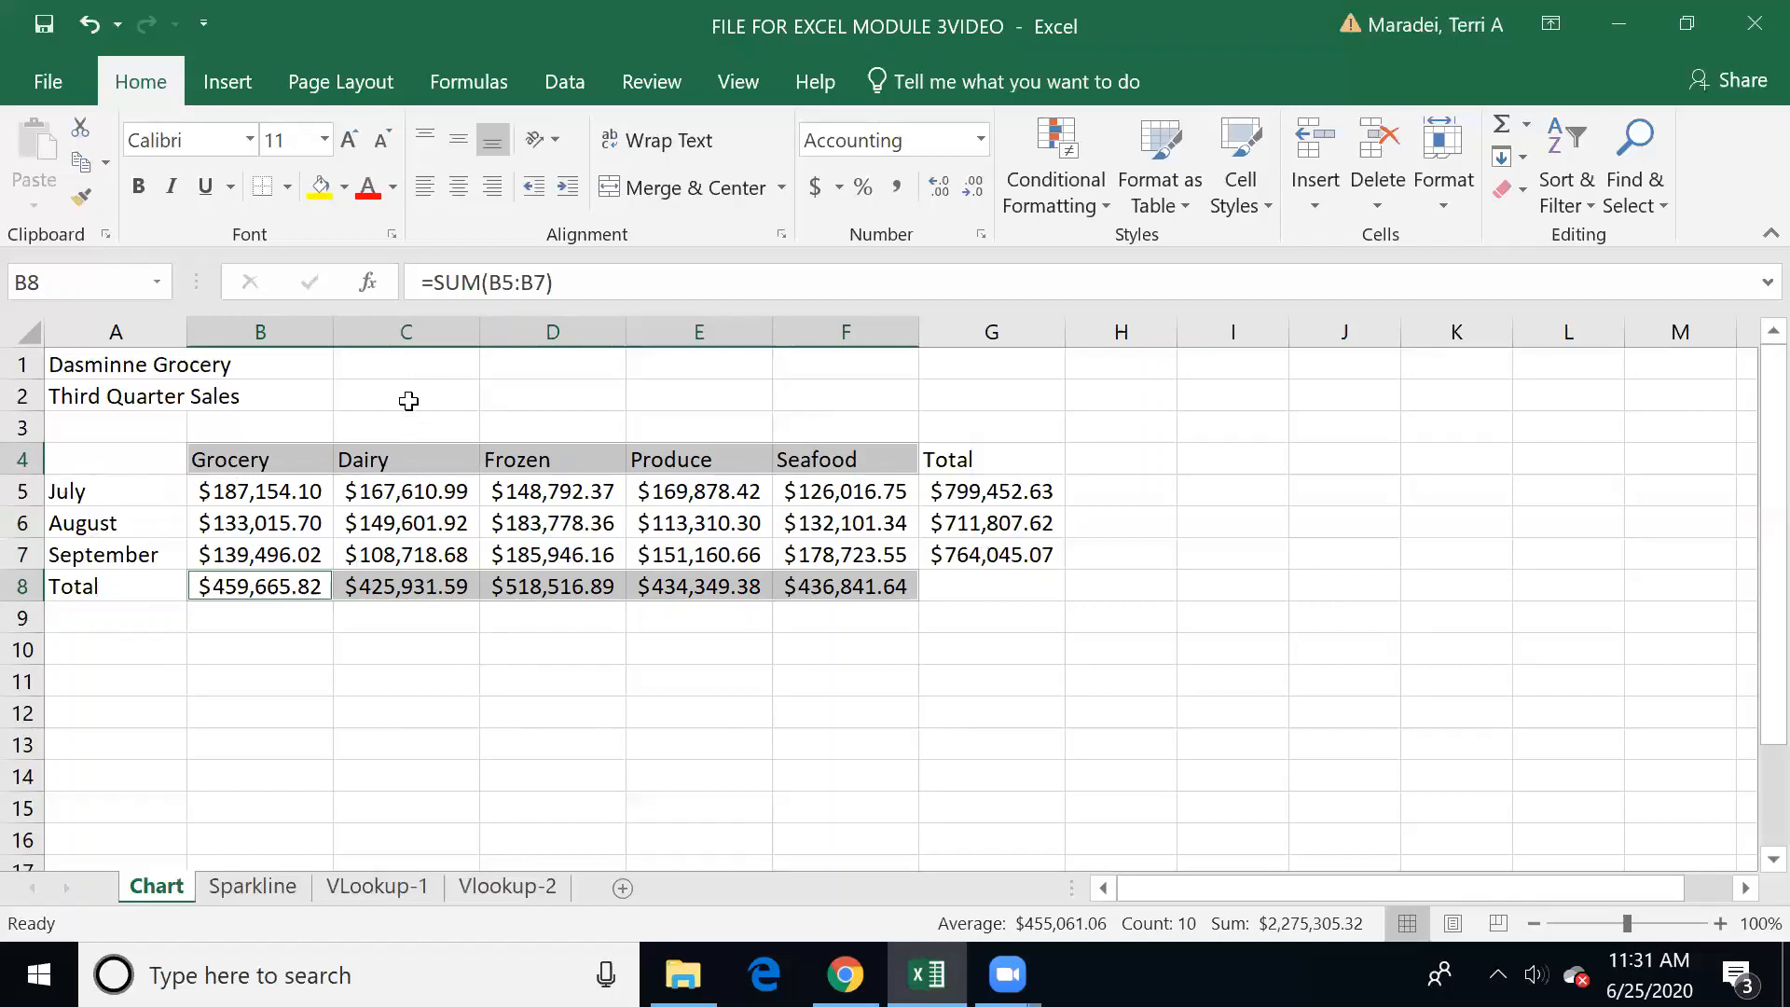
pyautogui.click(228, 94)
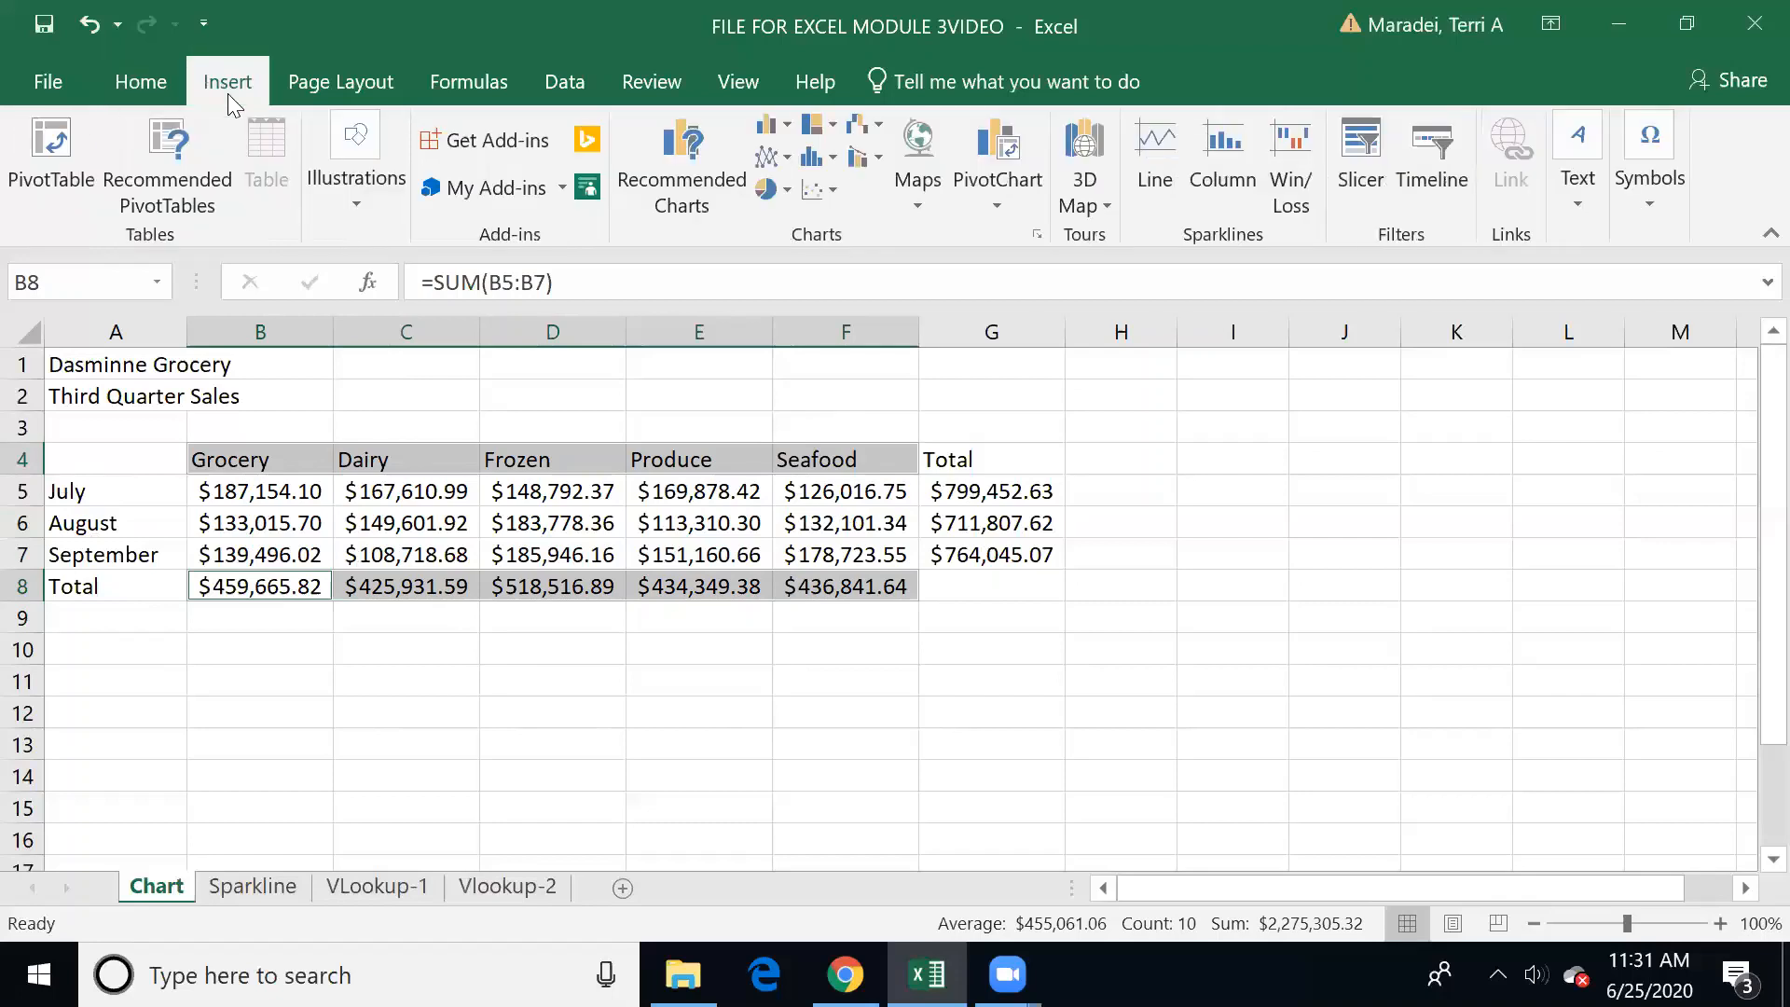
pyautogui.click(774, 191)
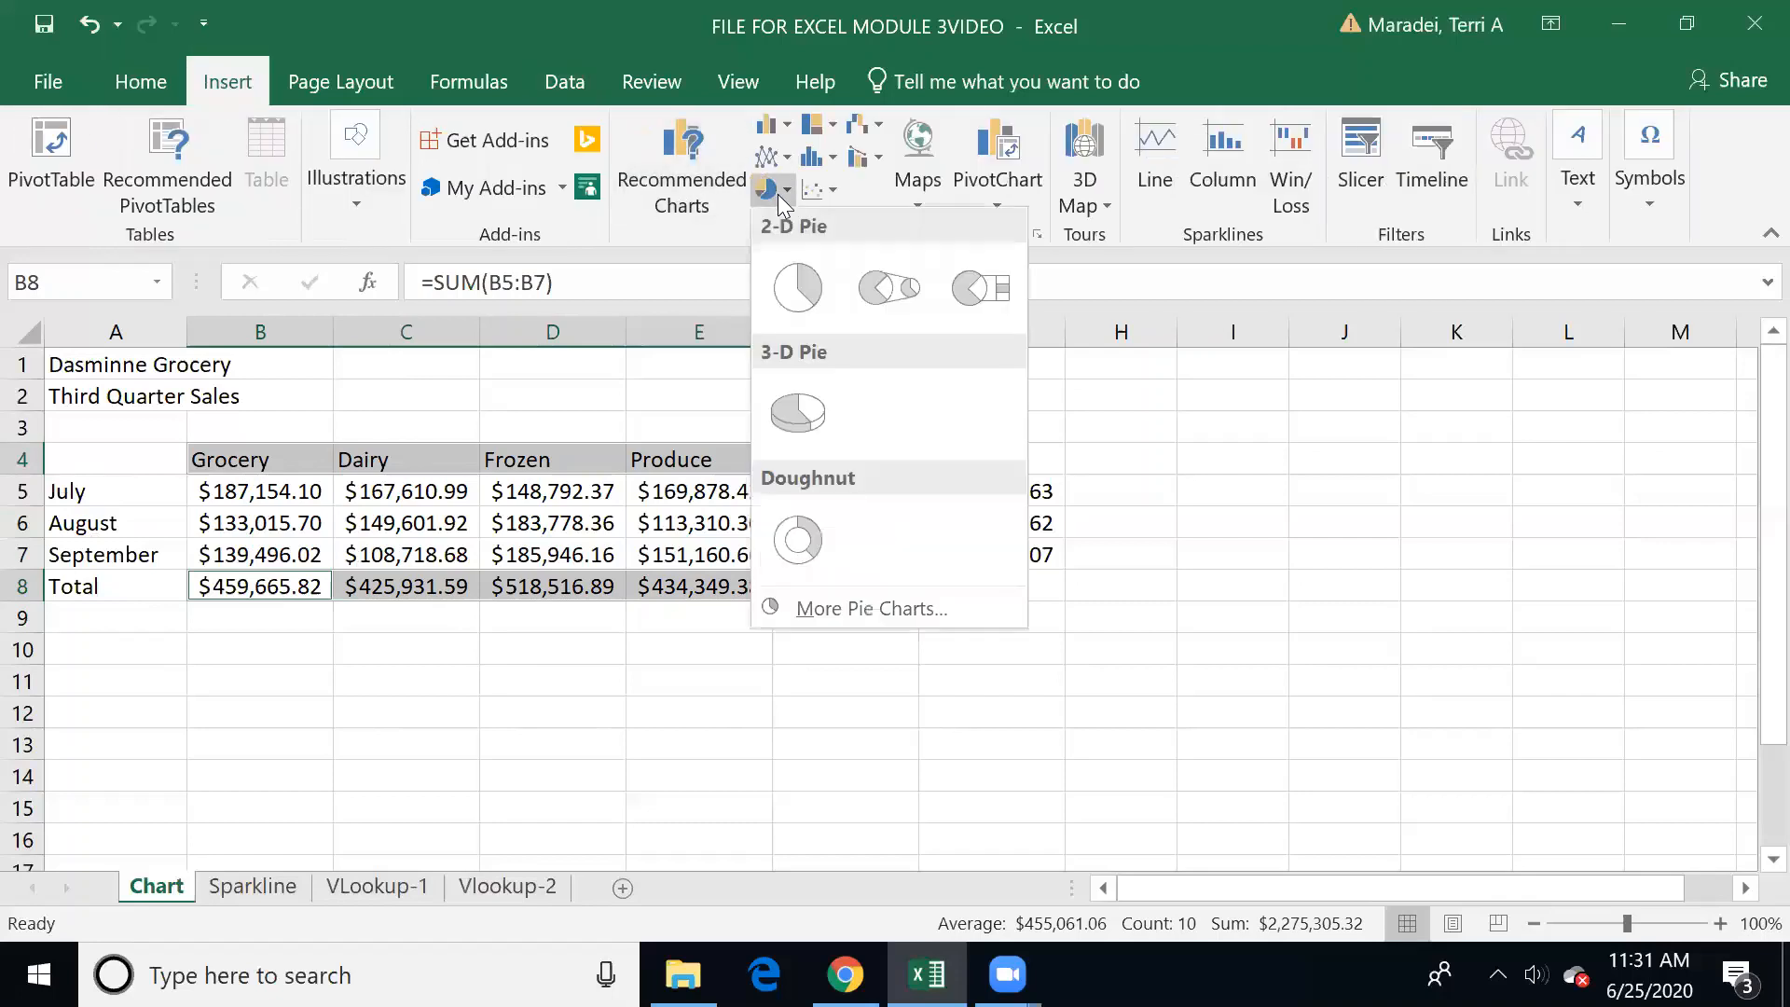
pyautogui.click(795, 301)
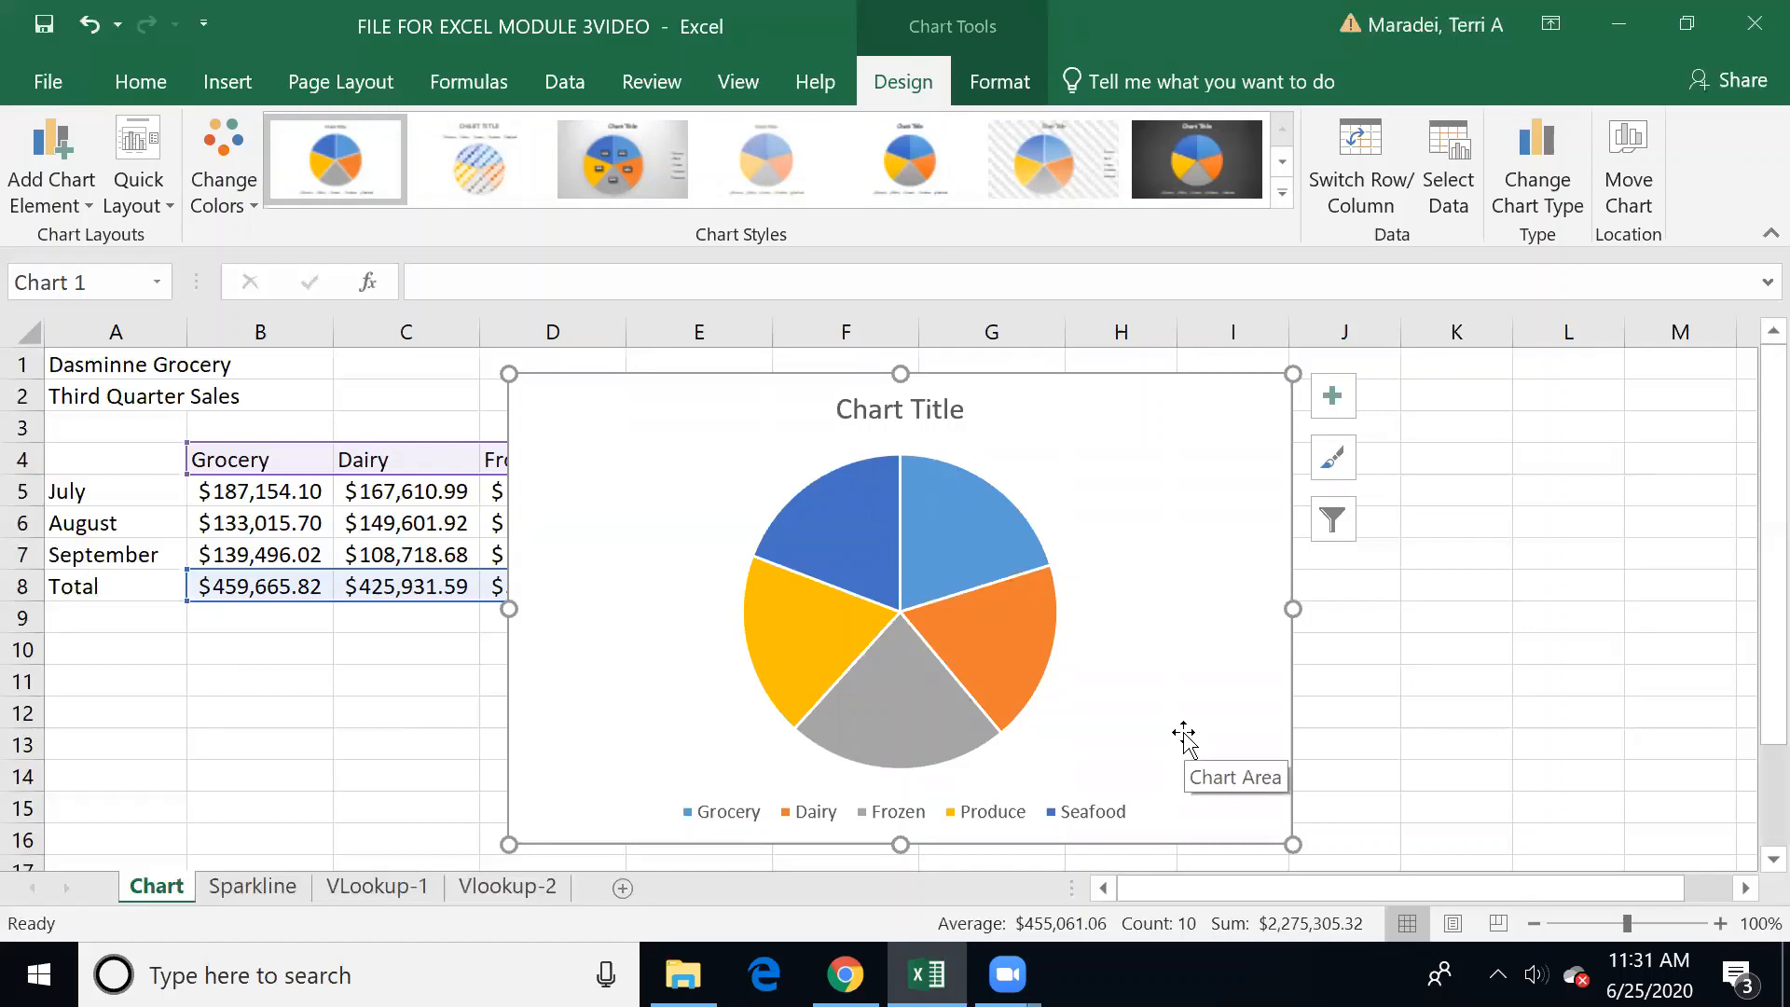
# Step: Shift the pie chart sideways on the worksheet to uncover the Frozen column
pyautogui.click(1437, 526)
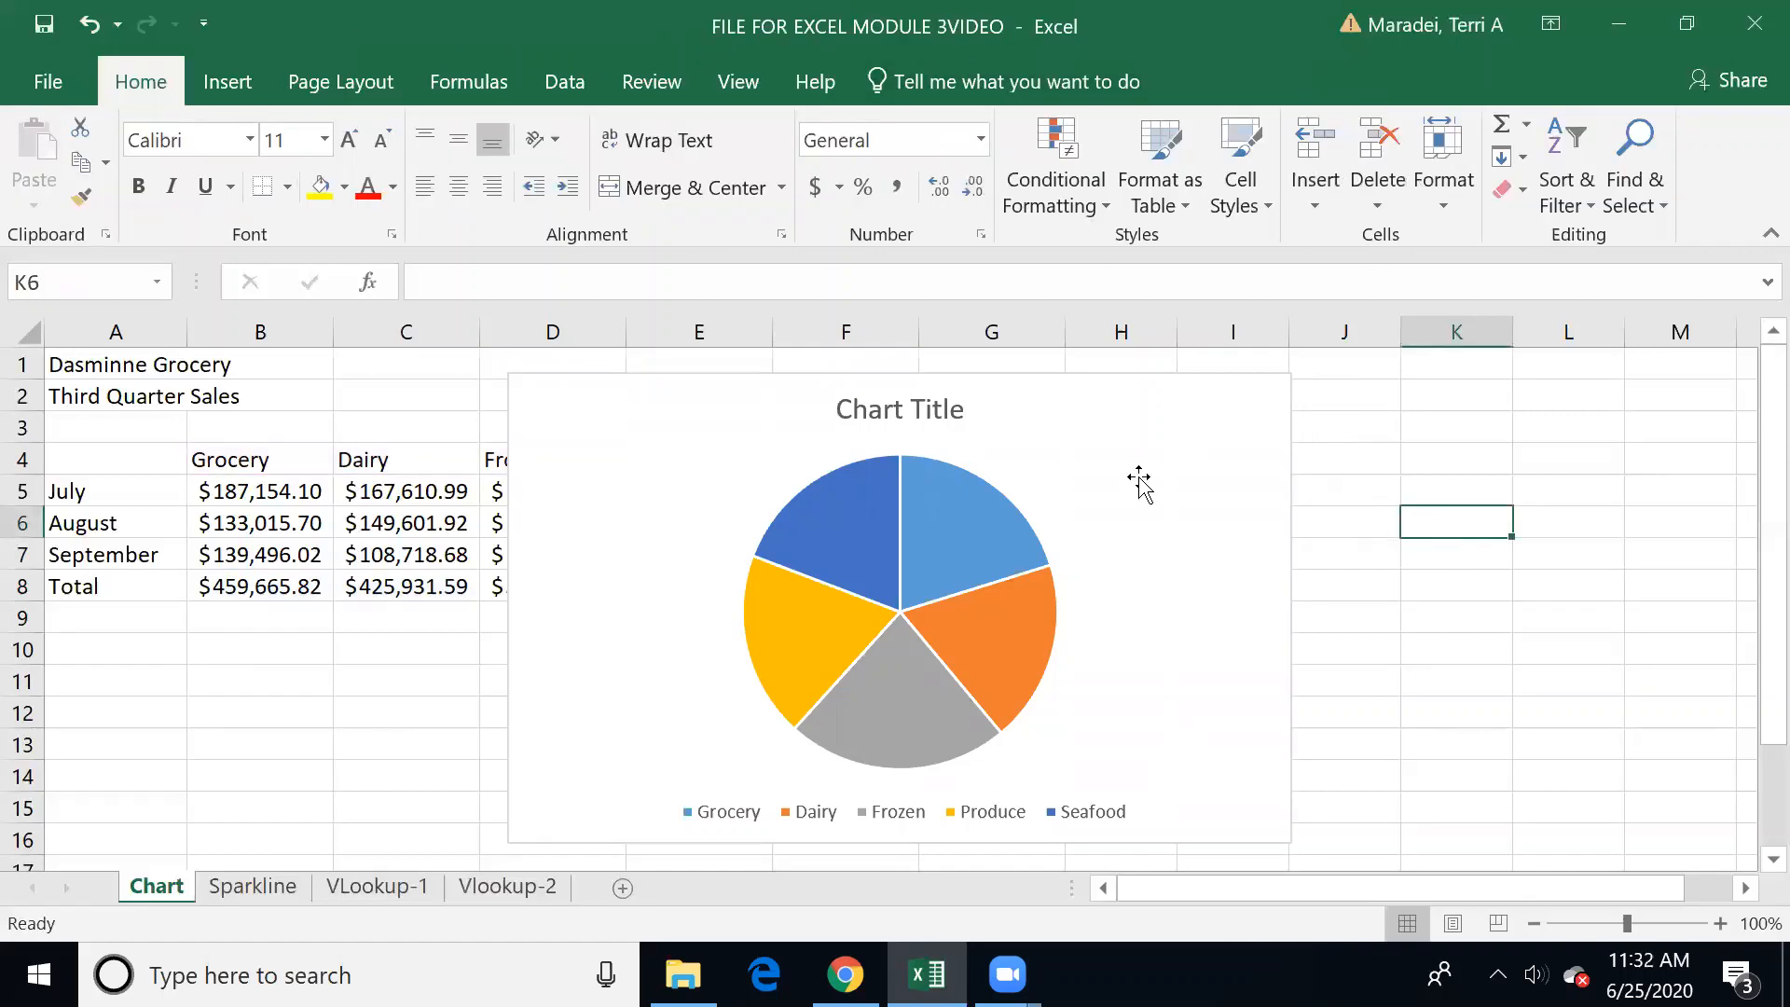
pyautogui.click(1139, 479)
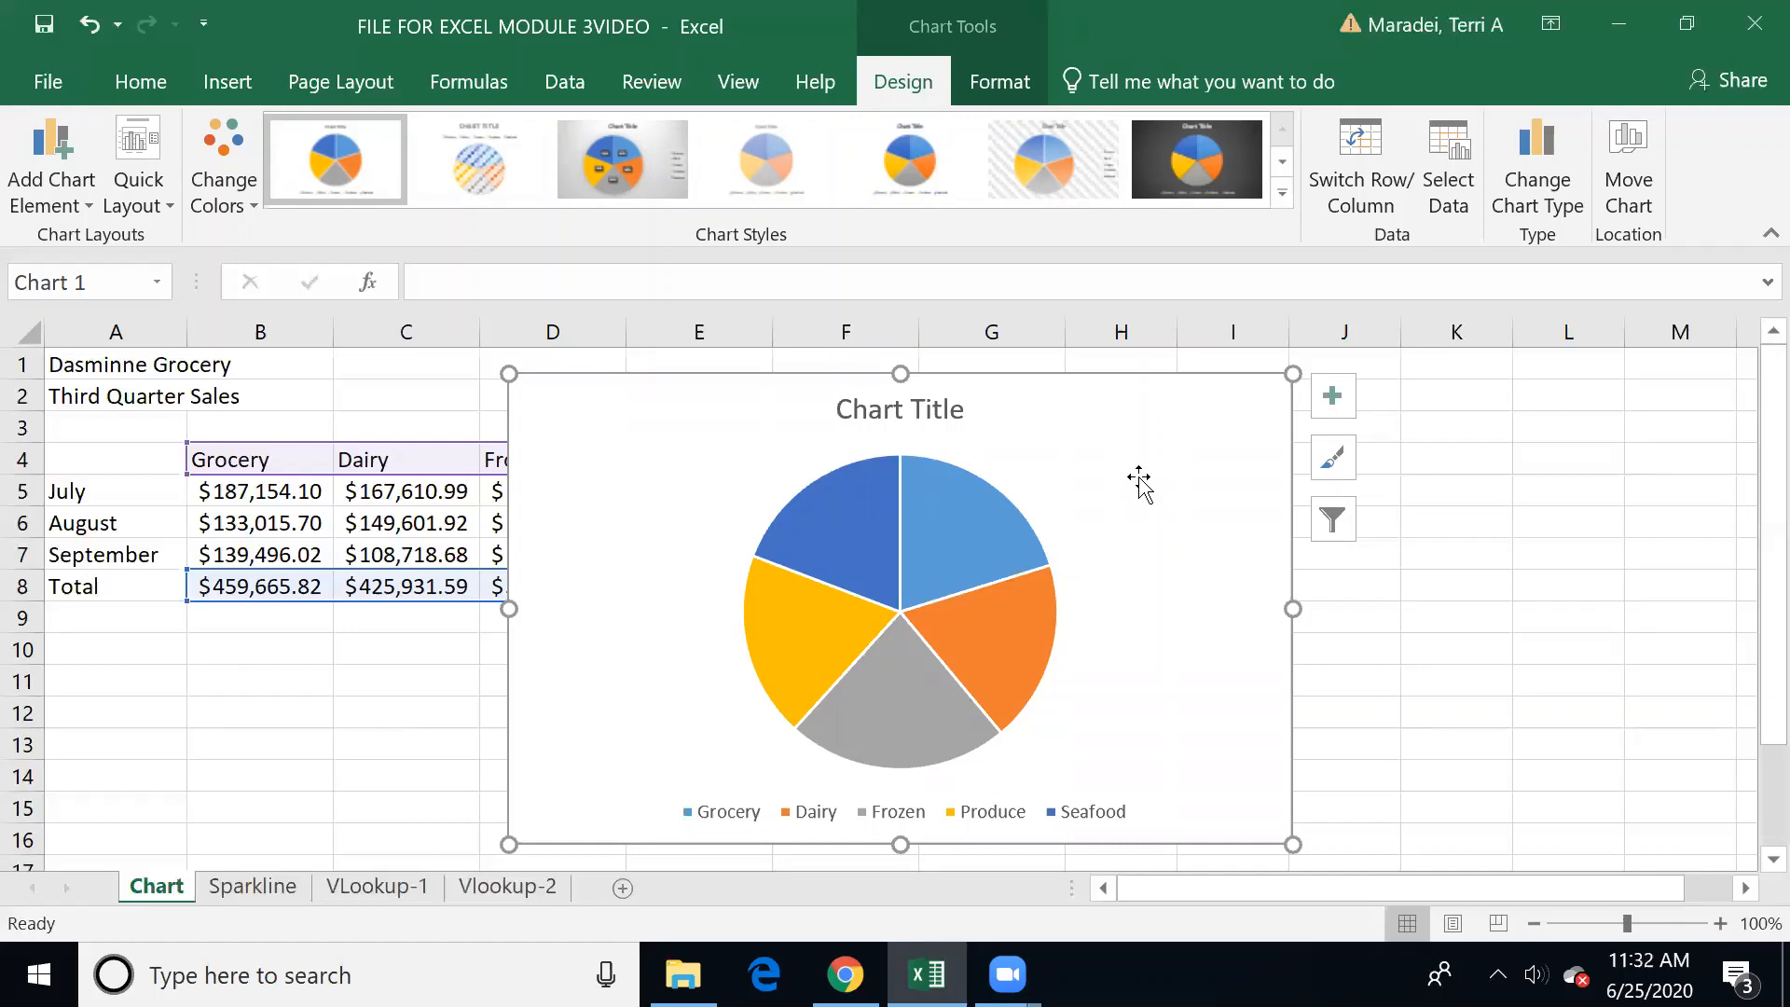
pyautogui.moveTo(1139, 479); pyautogui.dragTo(1304, 481)
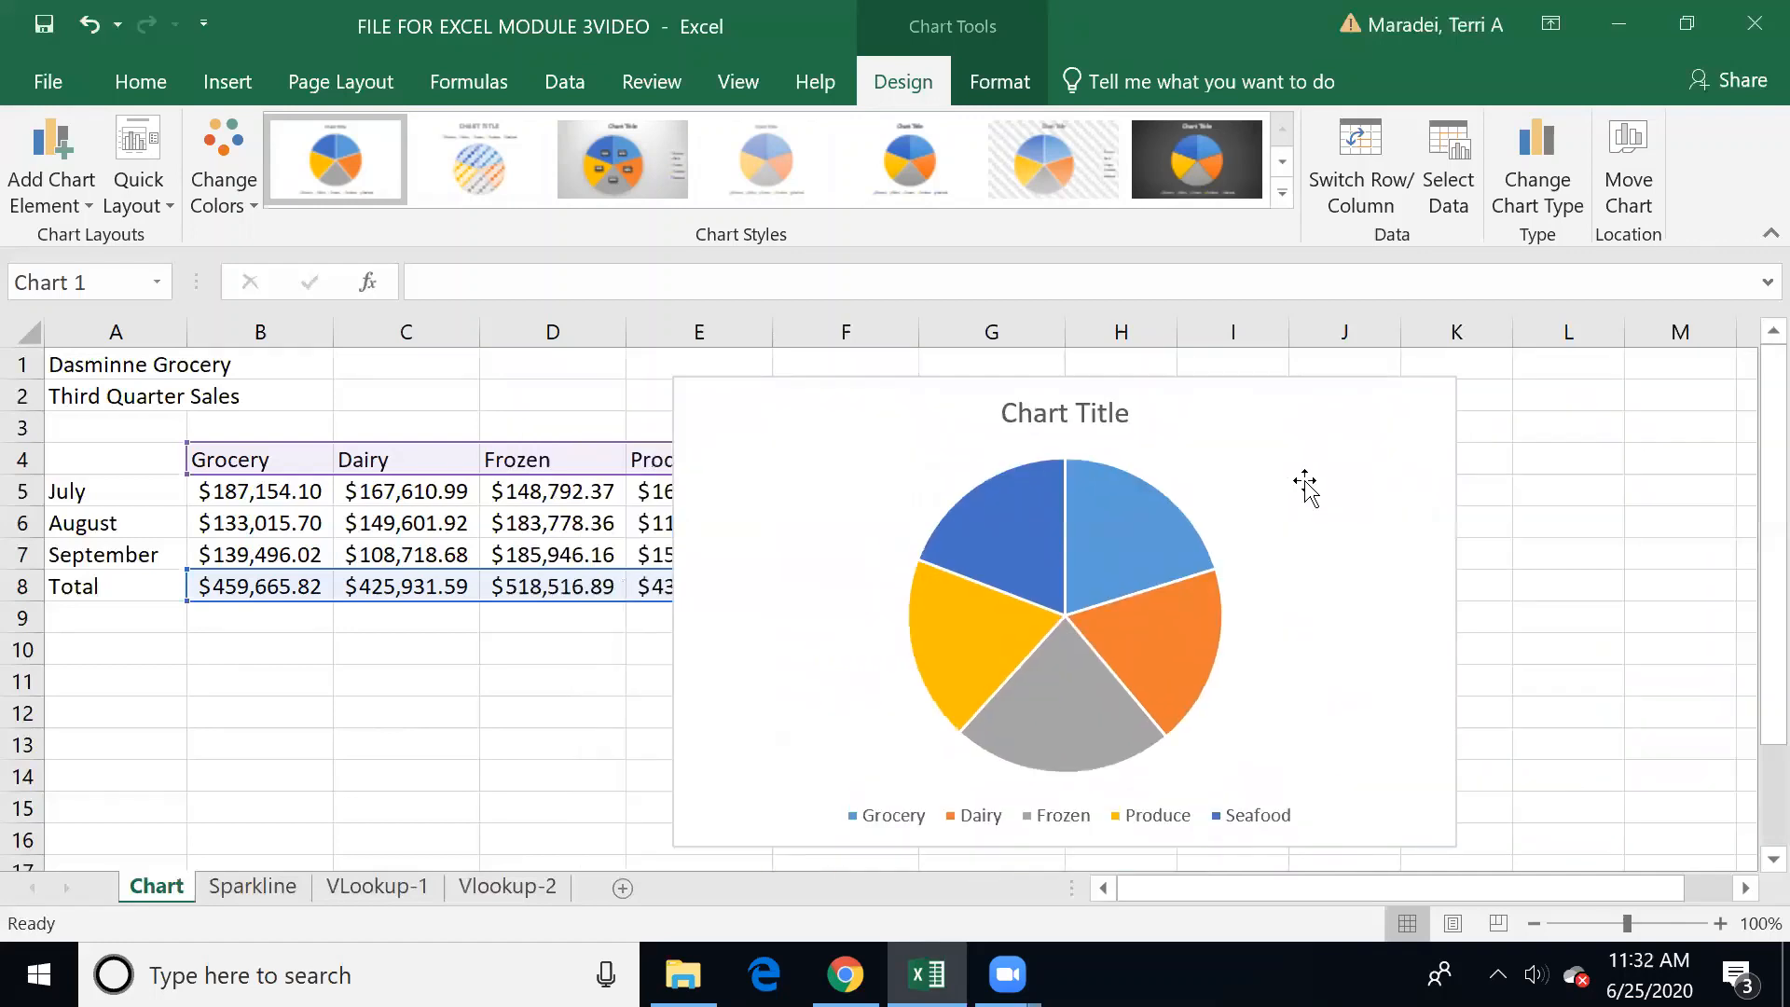
# Step: Move the pie chart to a new sheet named Department
pyautogui.click(1643, 172)
pyautogui.click(1148, 412)
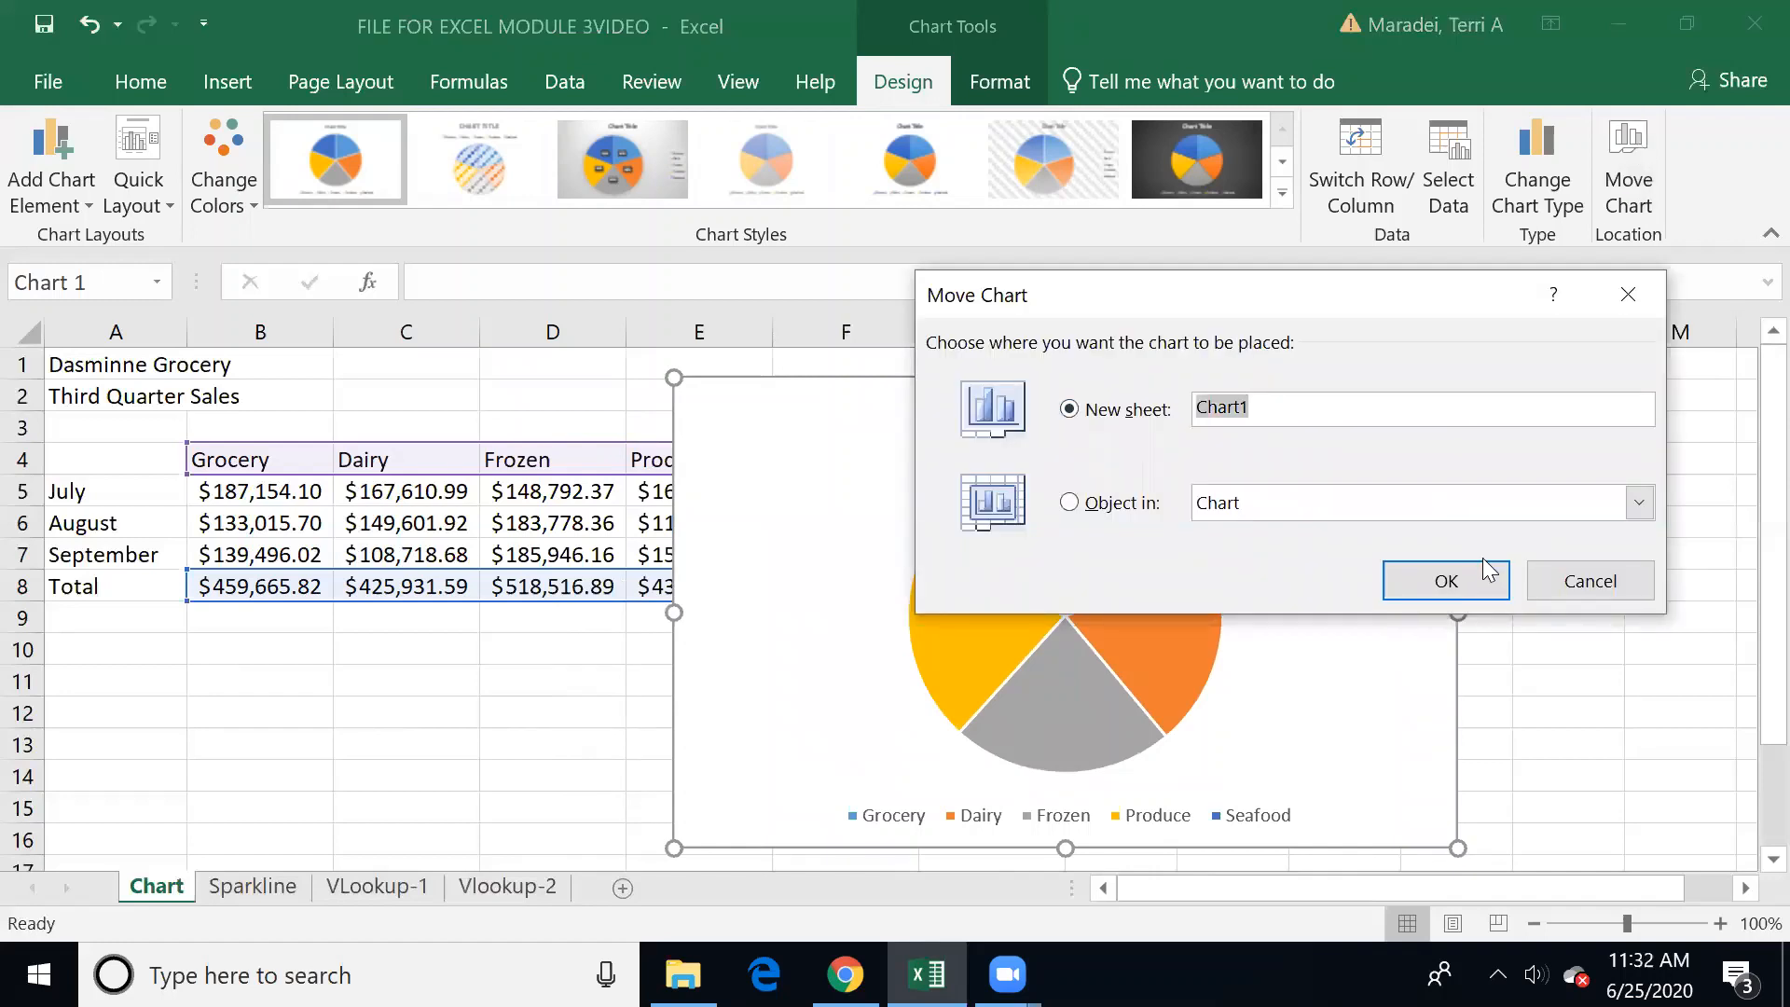
pyautogui.write('Department')
pyautogui.click(1464, 576)
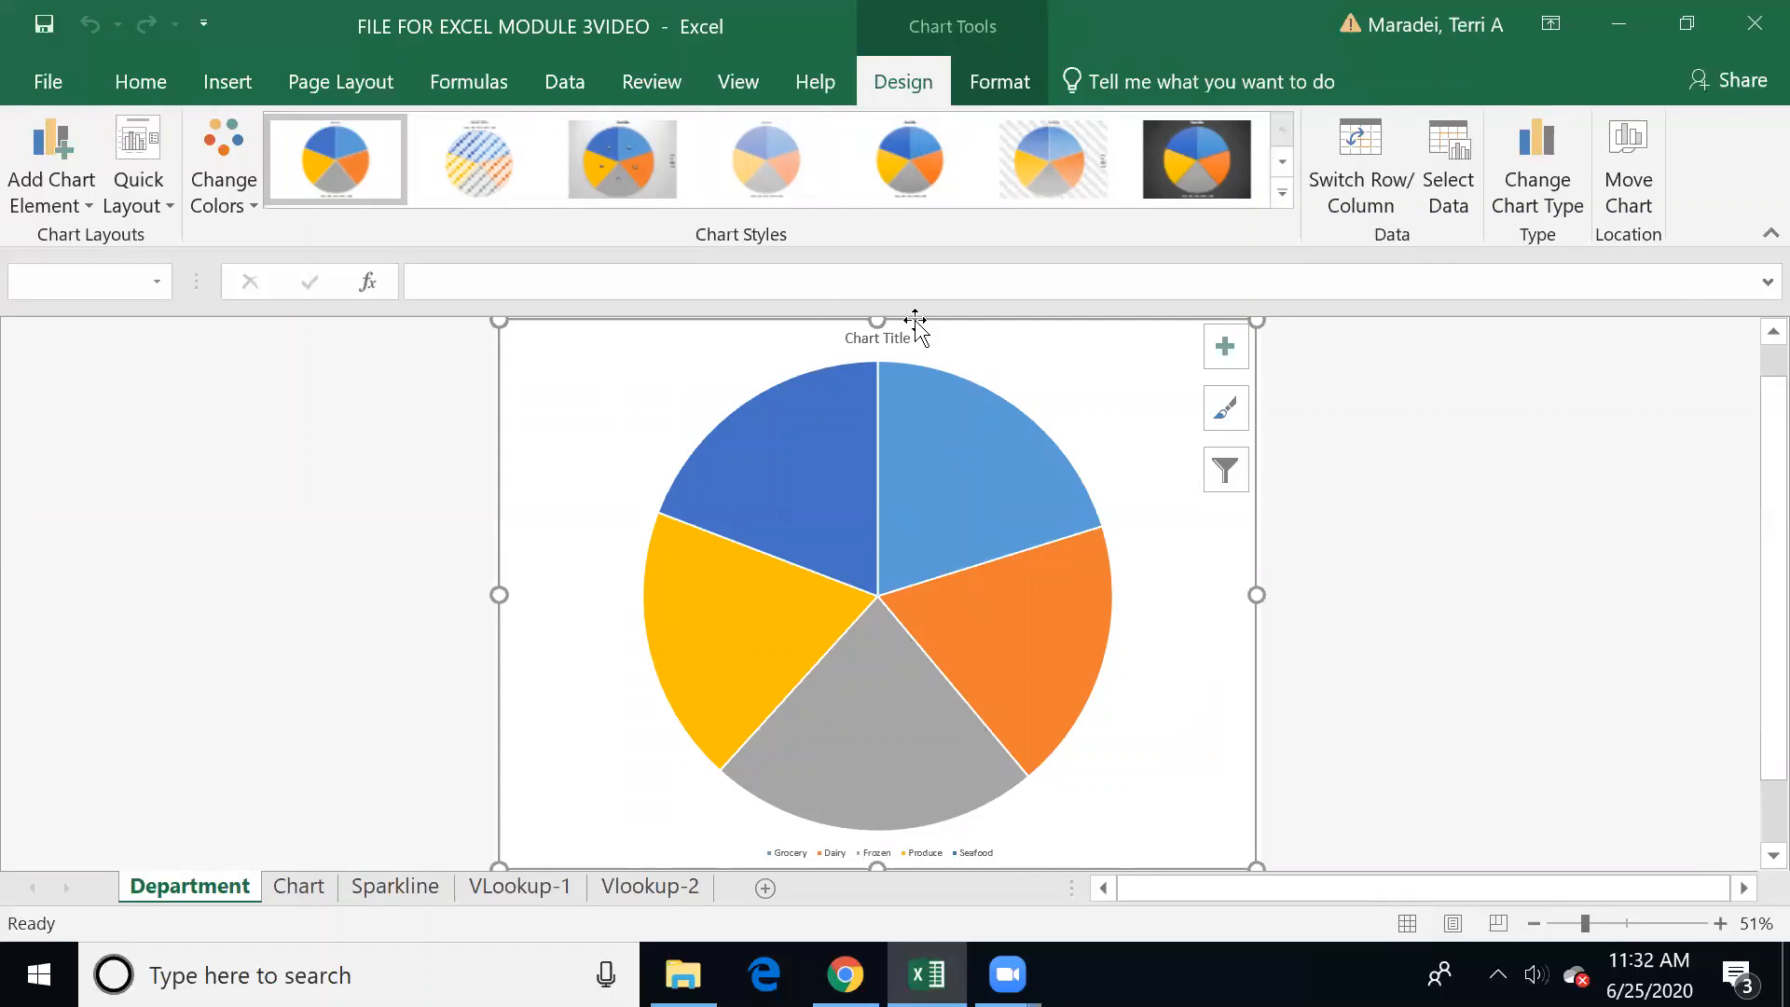
pyautogui.click(1721, 923)
pyautogui.click(1534, 923)
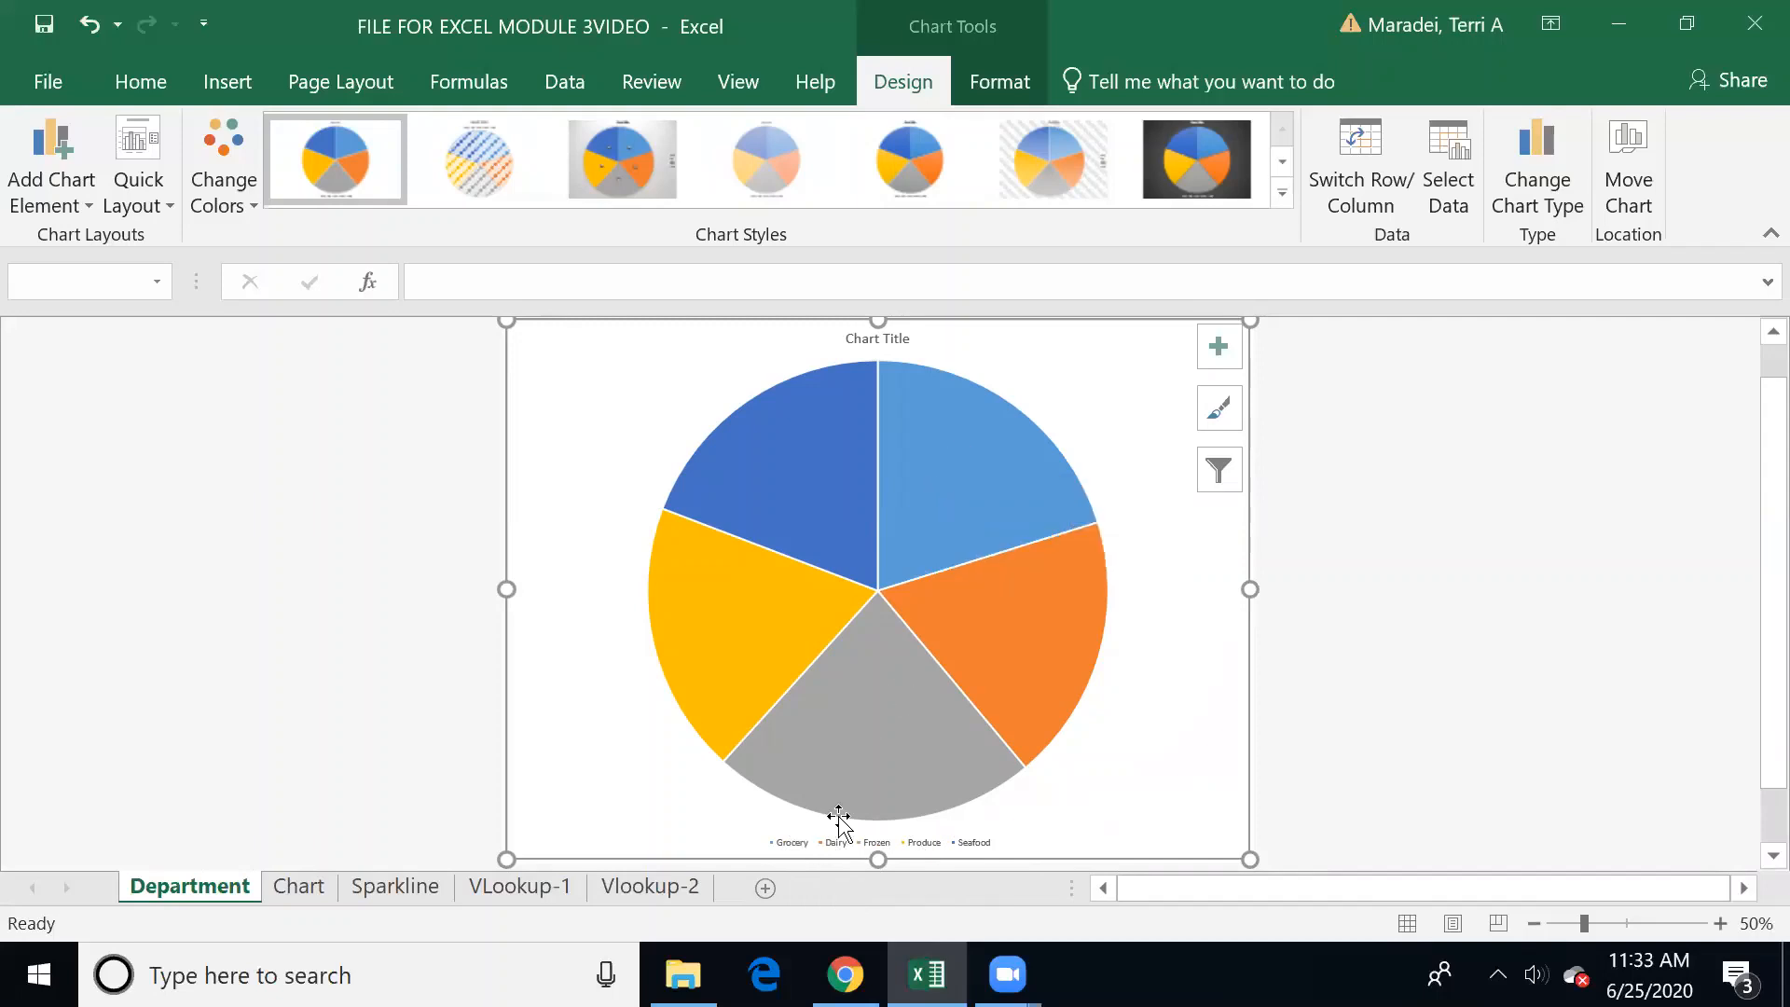
# Step: Replace the pie chart's placeholder title on the Department sheet with "Departments Summer 2020"
pyautogui.moveTo(1010, 611)
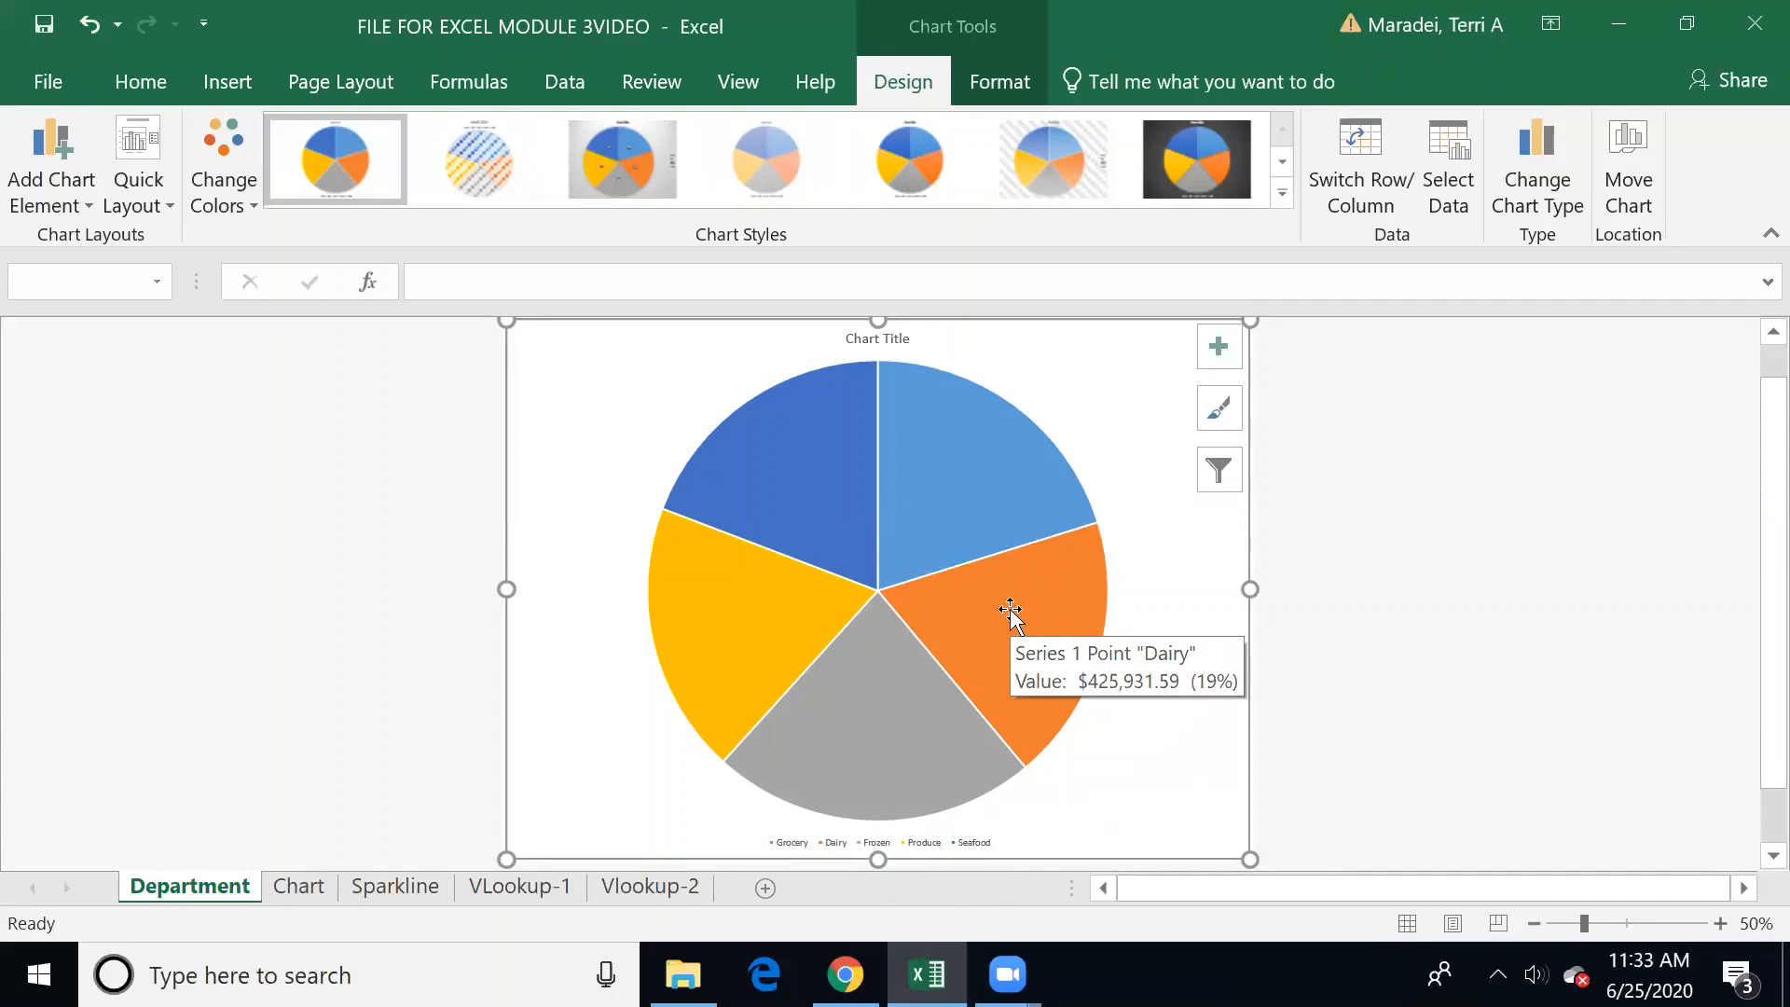
pyautogui.click(890, 338)
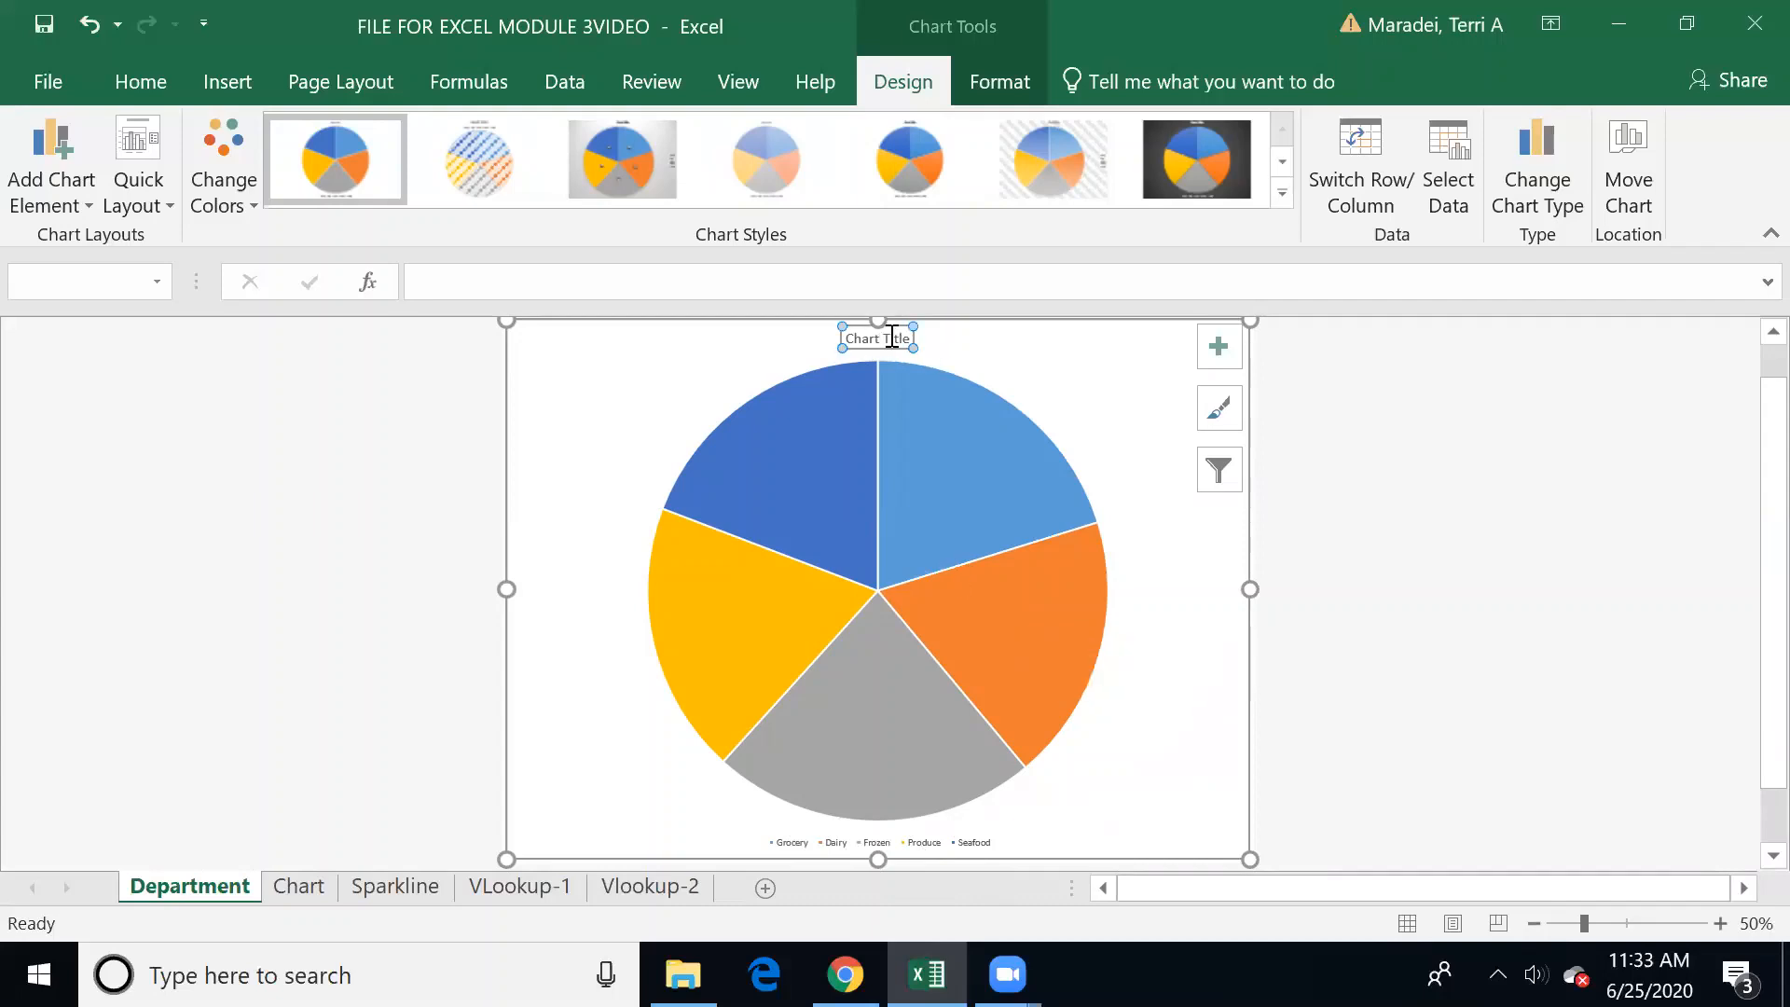
pyautogui.doubleClick(892, 338)
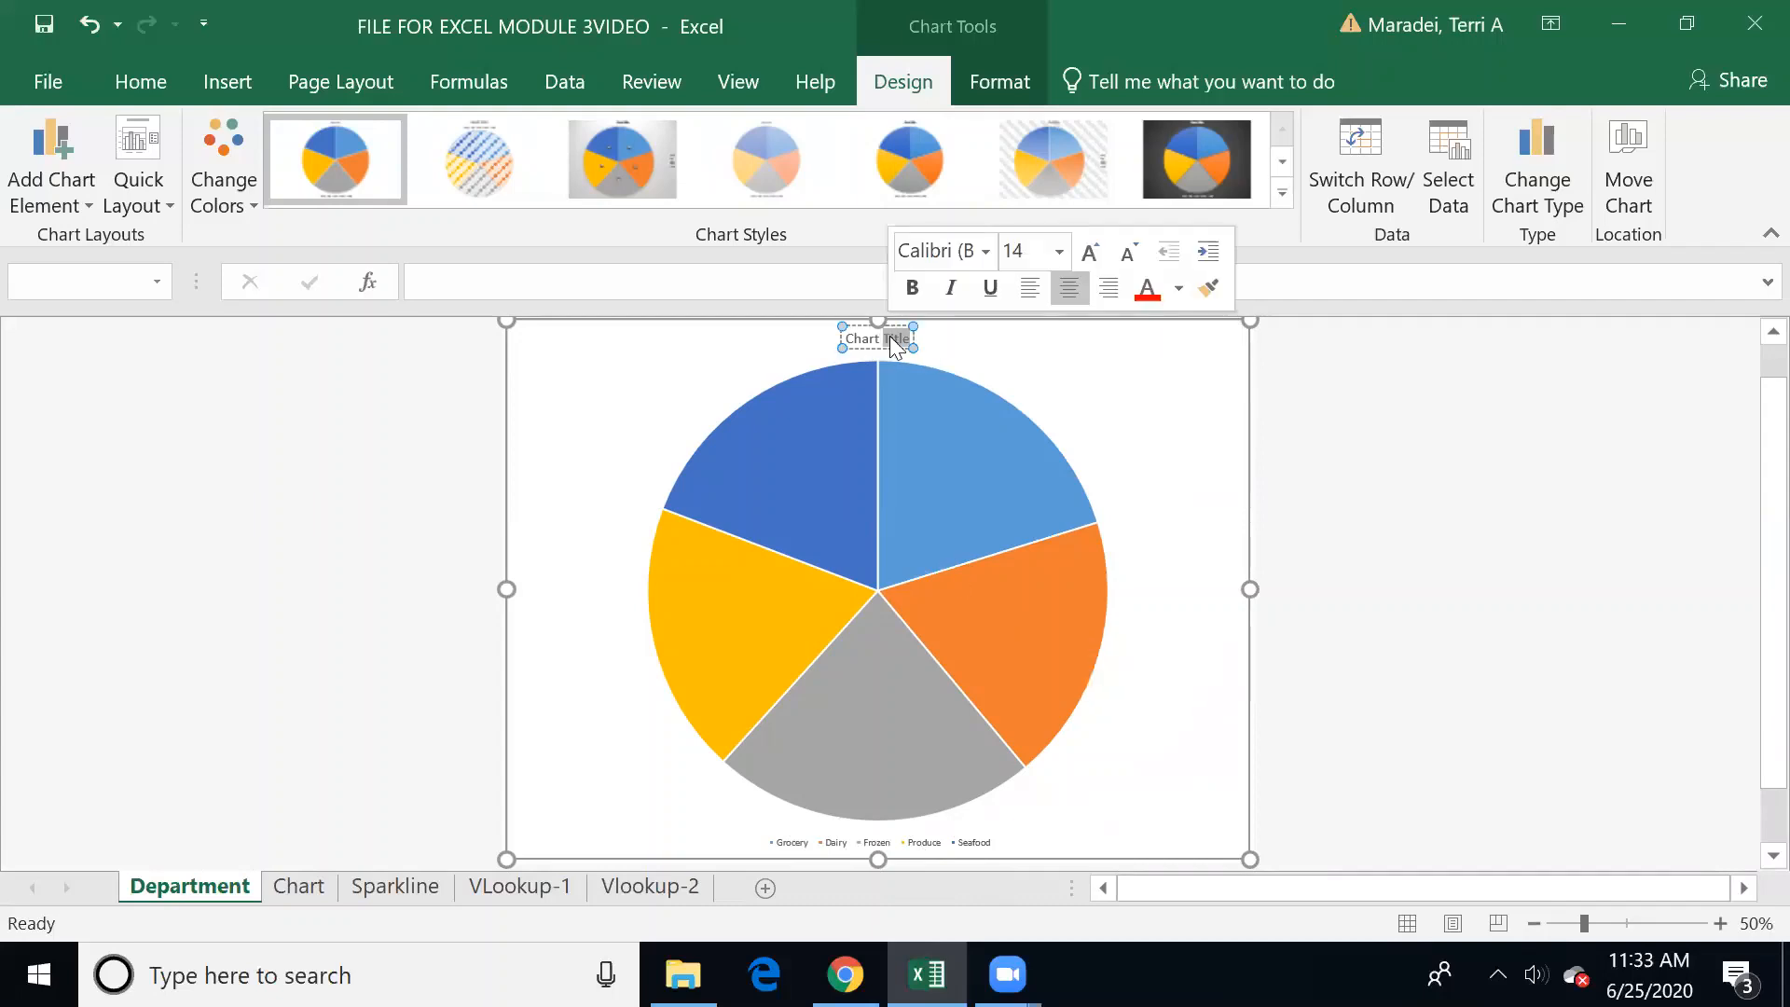
pyautogui.press('BackSpace')
pyautogui.press('BackSpace')
pyautogui.press('BackSpace')
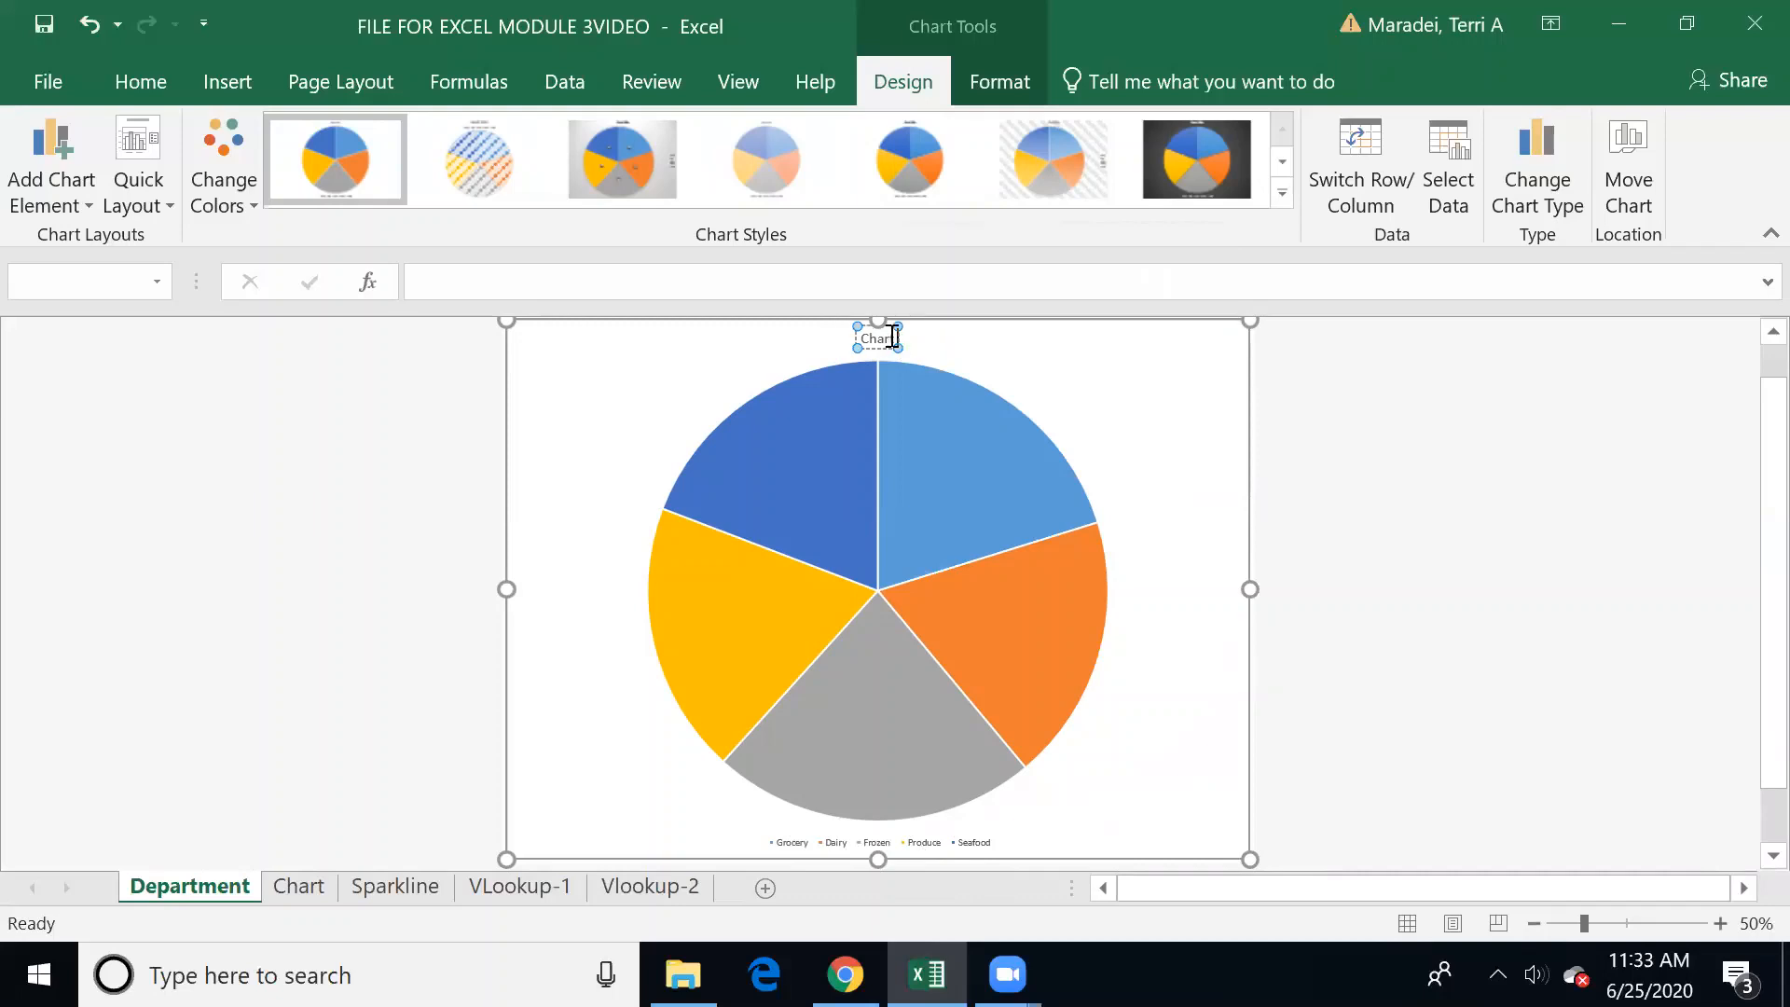
pyautogui.press('BackSpace')
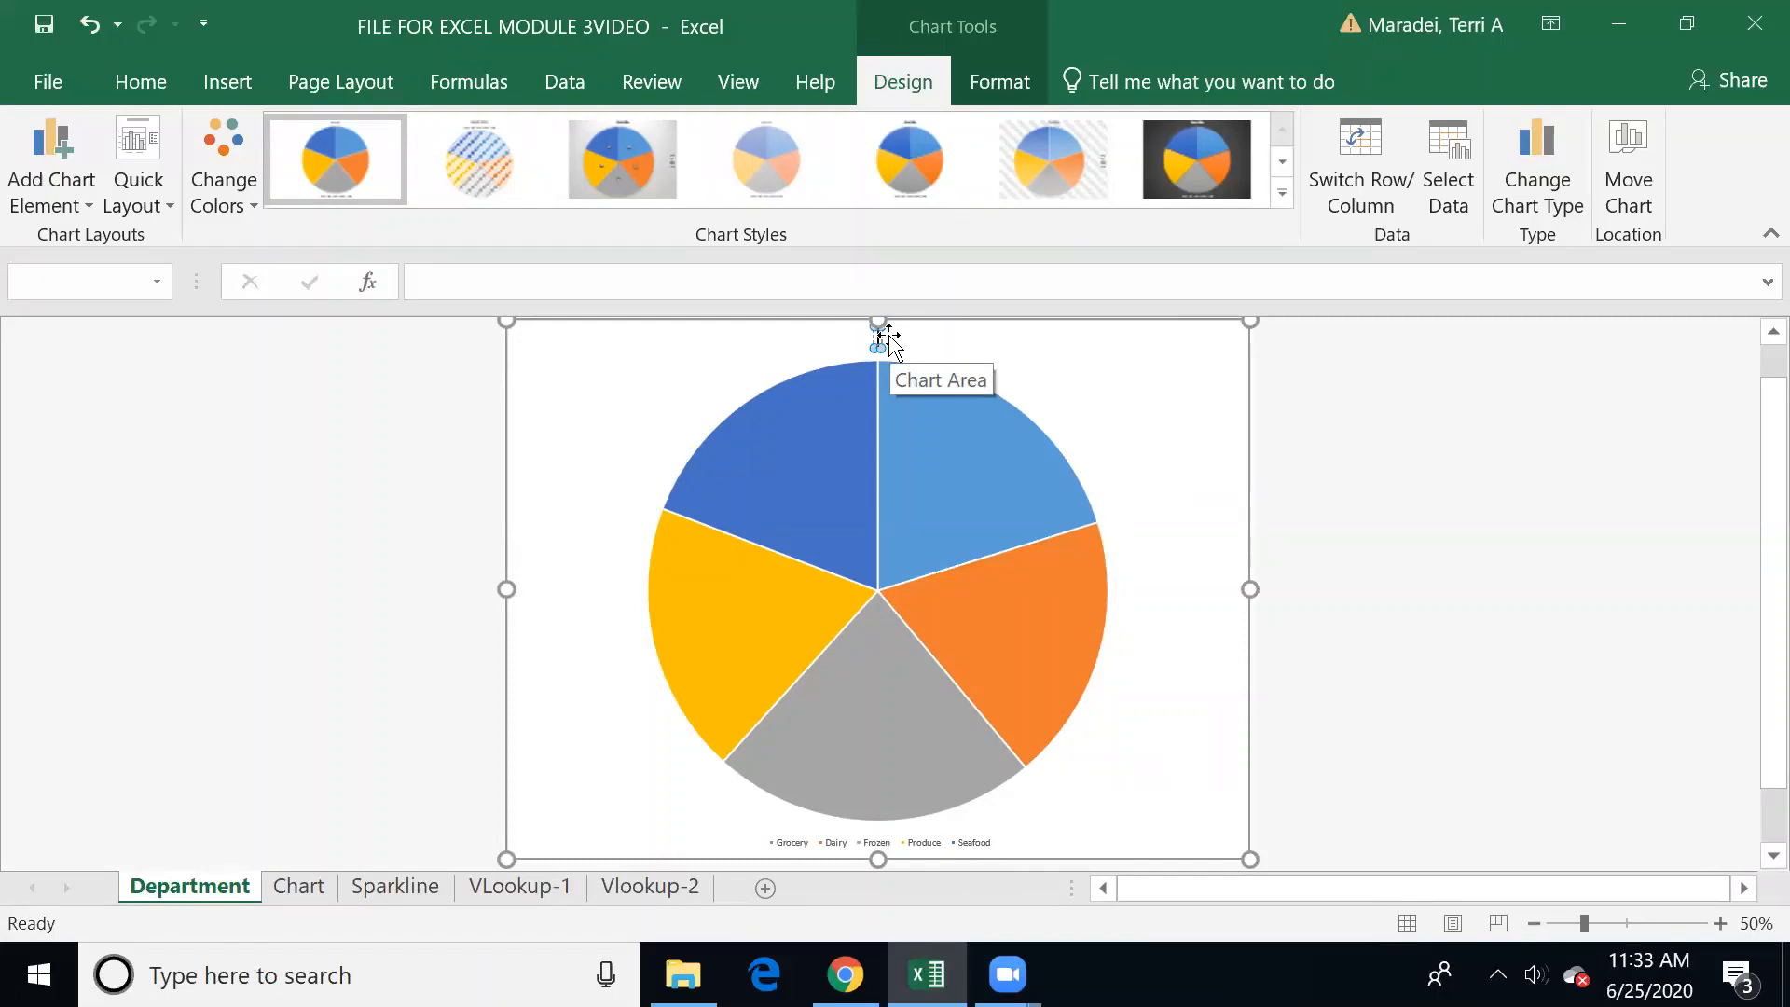
pyautogui.write('Department')
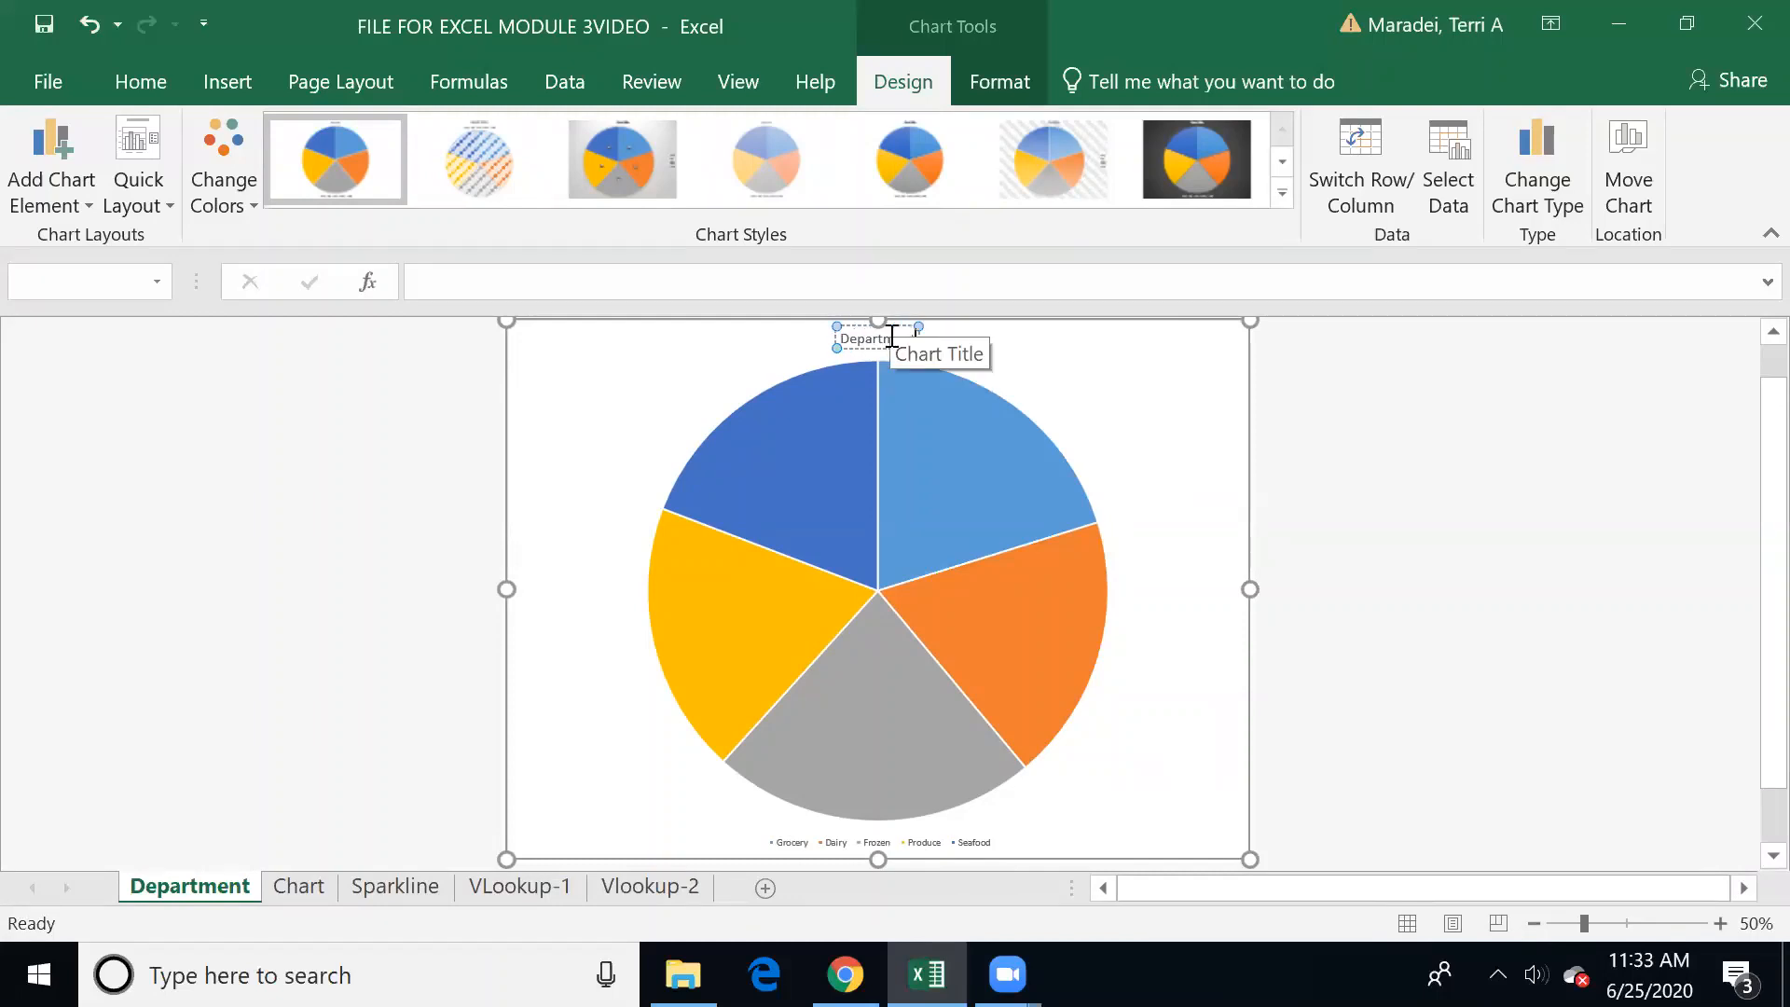
pyautogui.write('s Summary 2020')
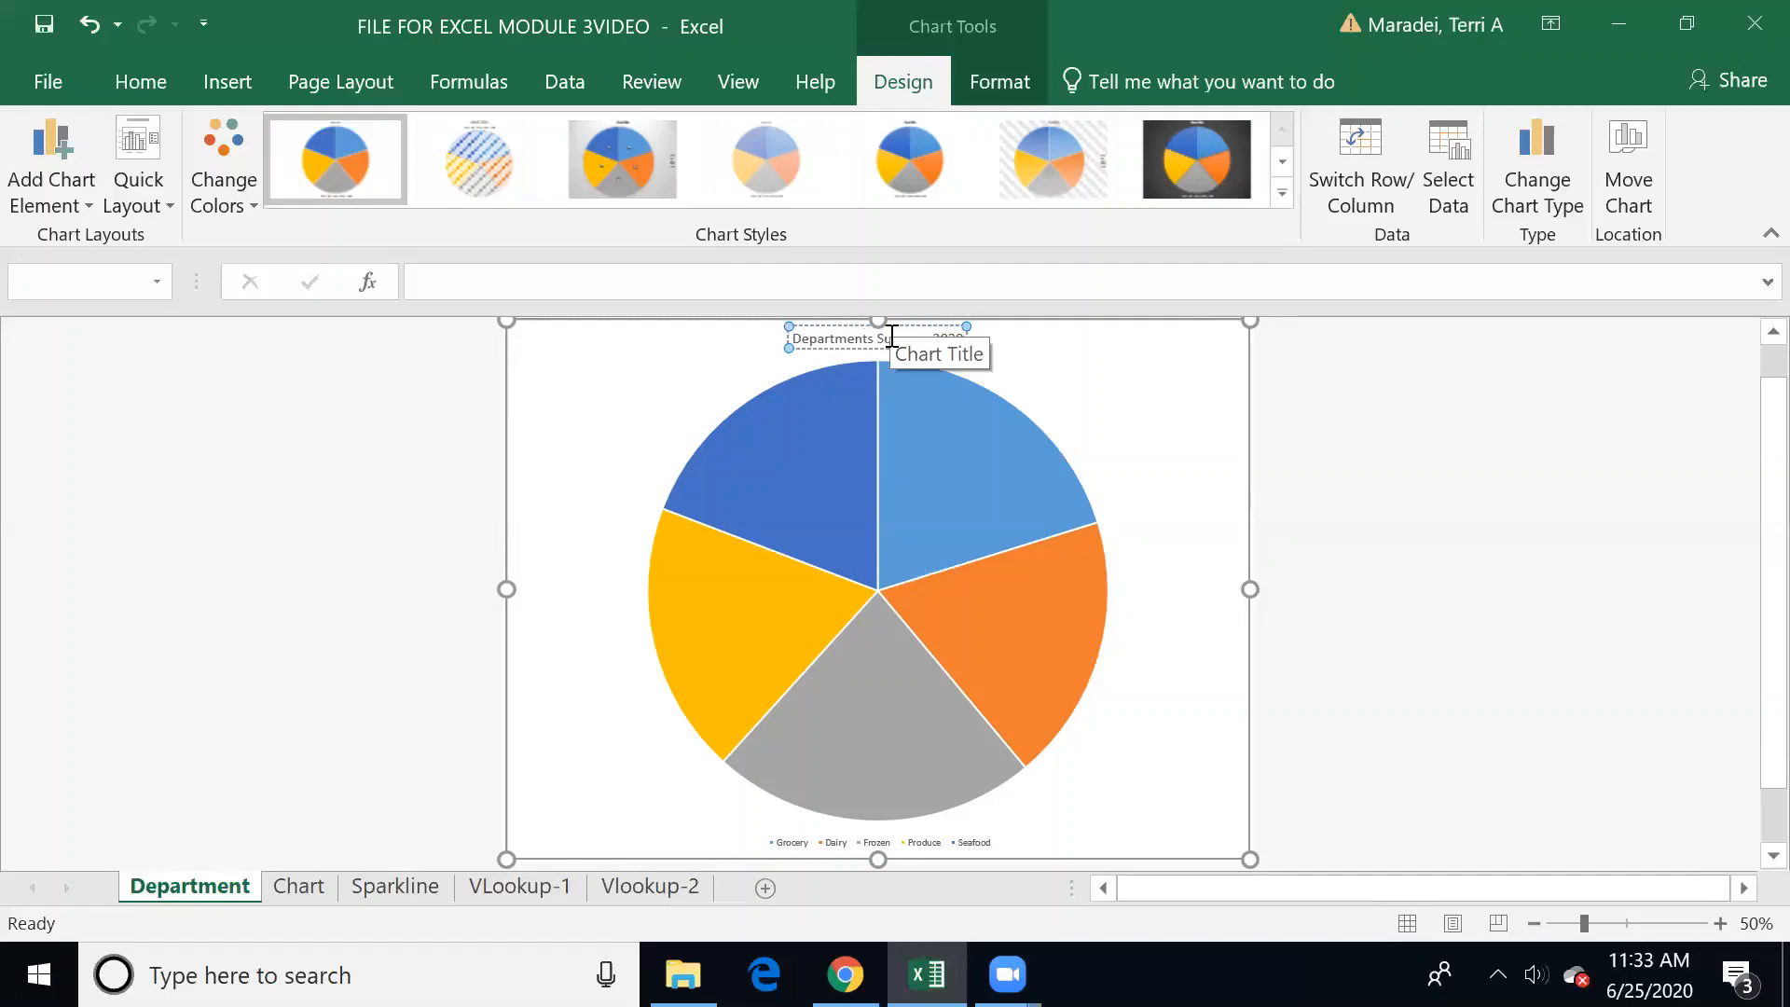
pyautogui.click(1157, 397)
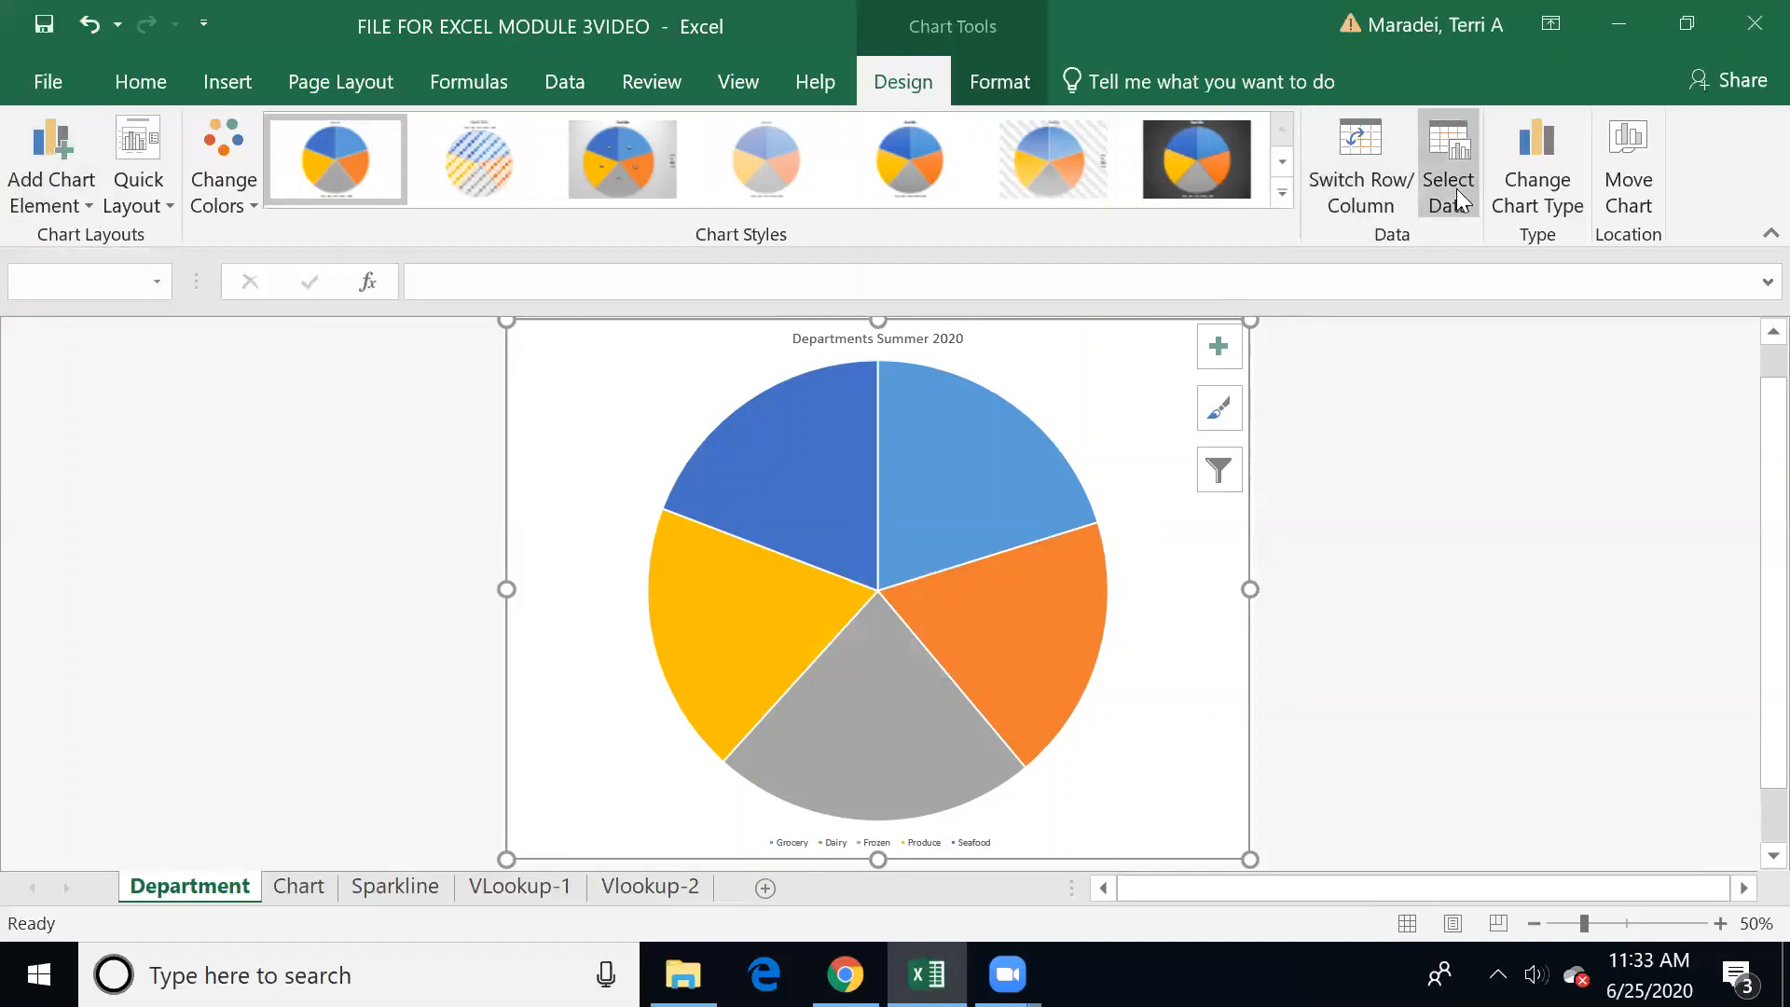
# Step: On the Chart sheet, set the August sales to 232399 for Seafood in F6 and 213222 for Produce in E6
pyautogui.click(297, 886)
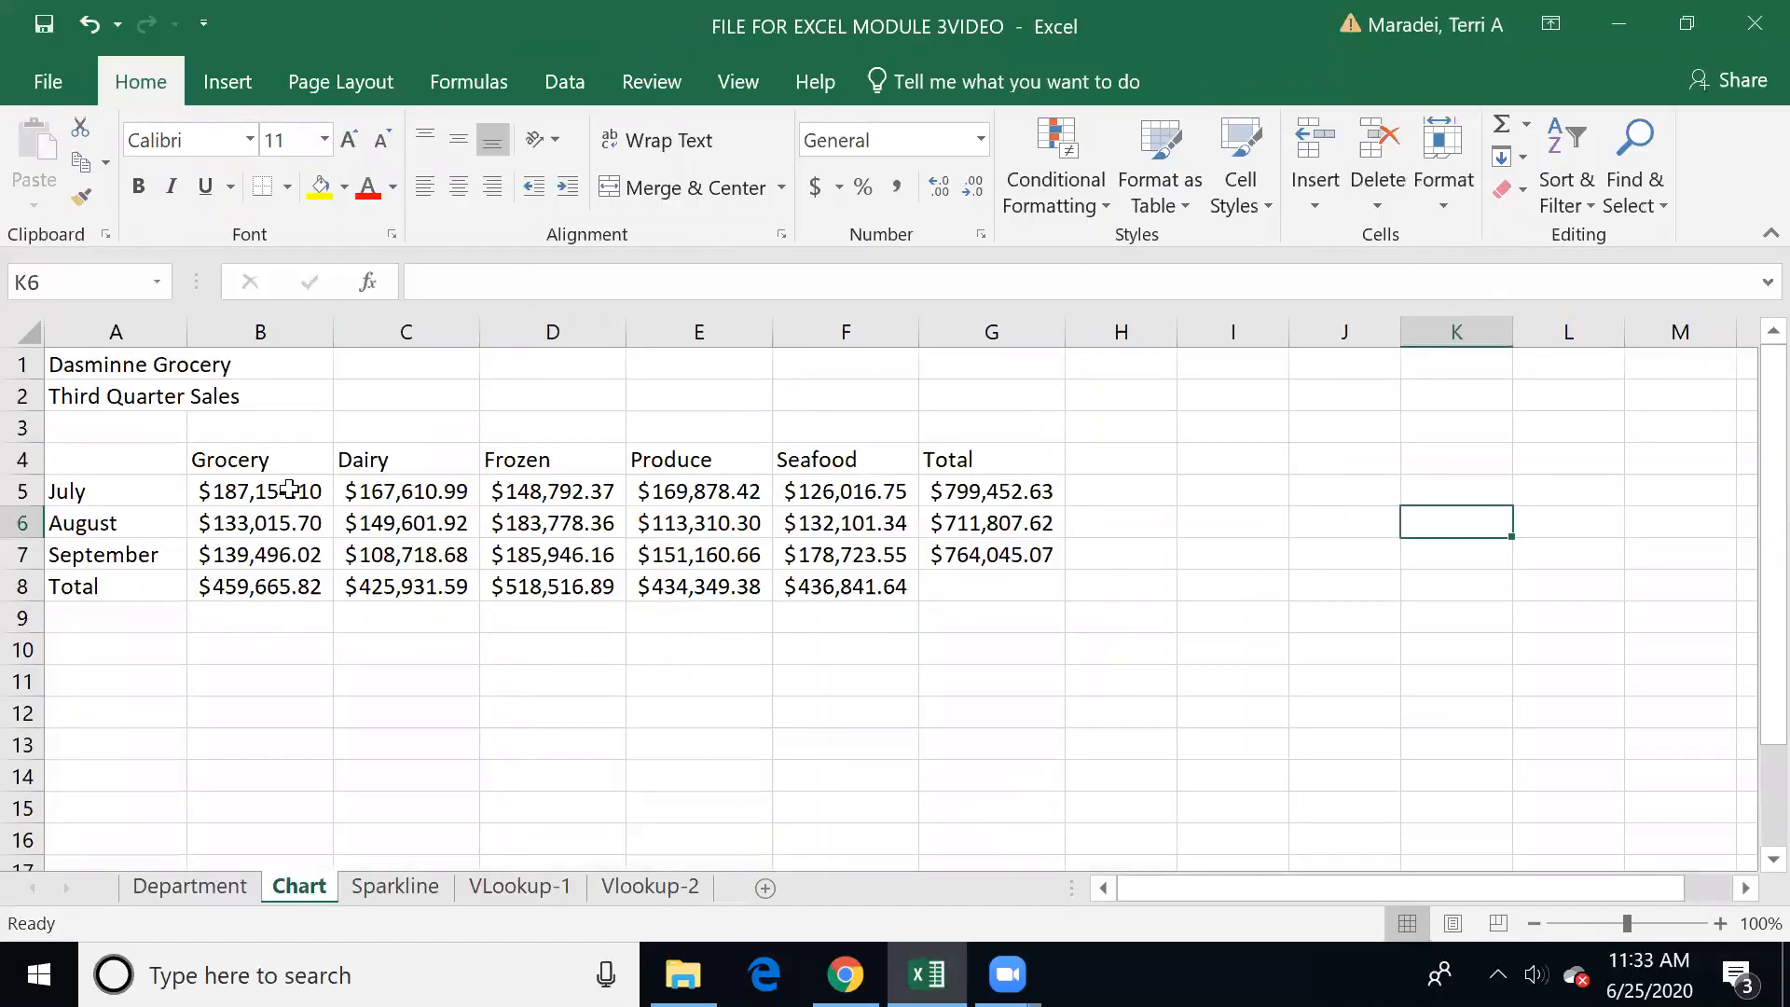
pyautogui.click(838, 520)
pyautogui.write('23')
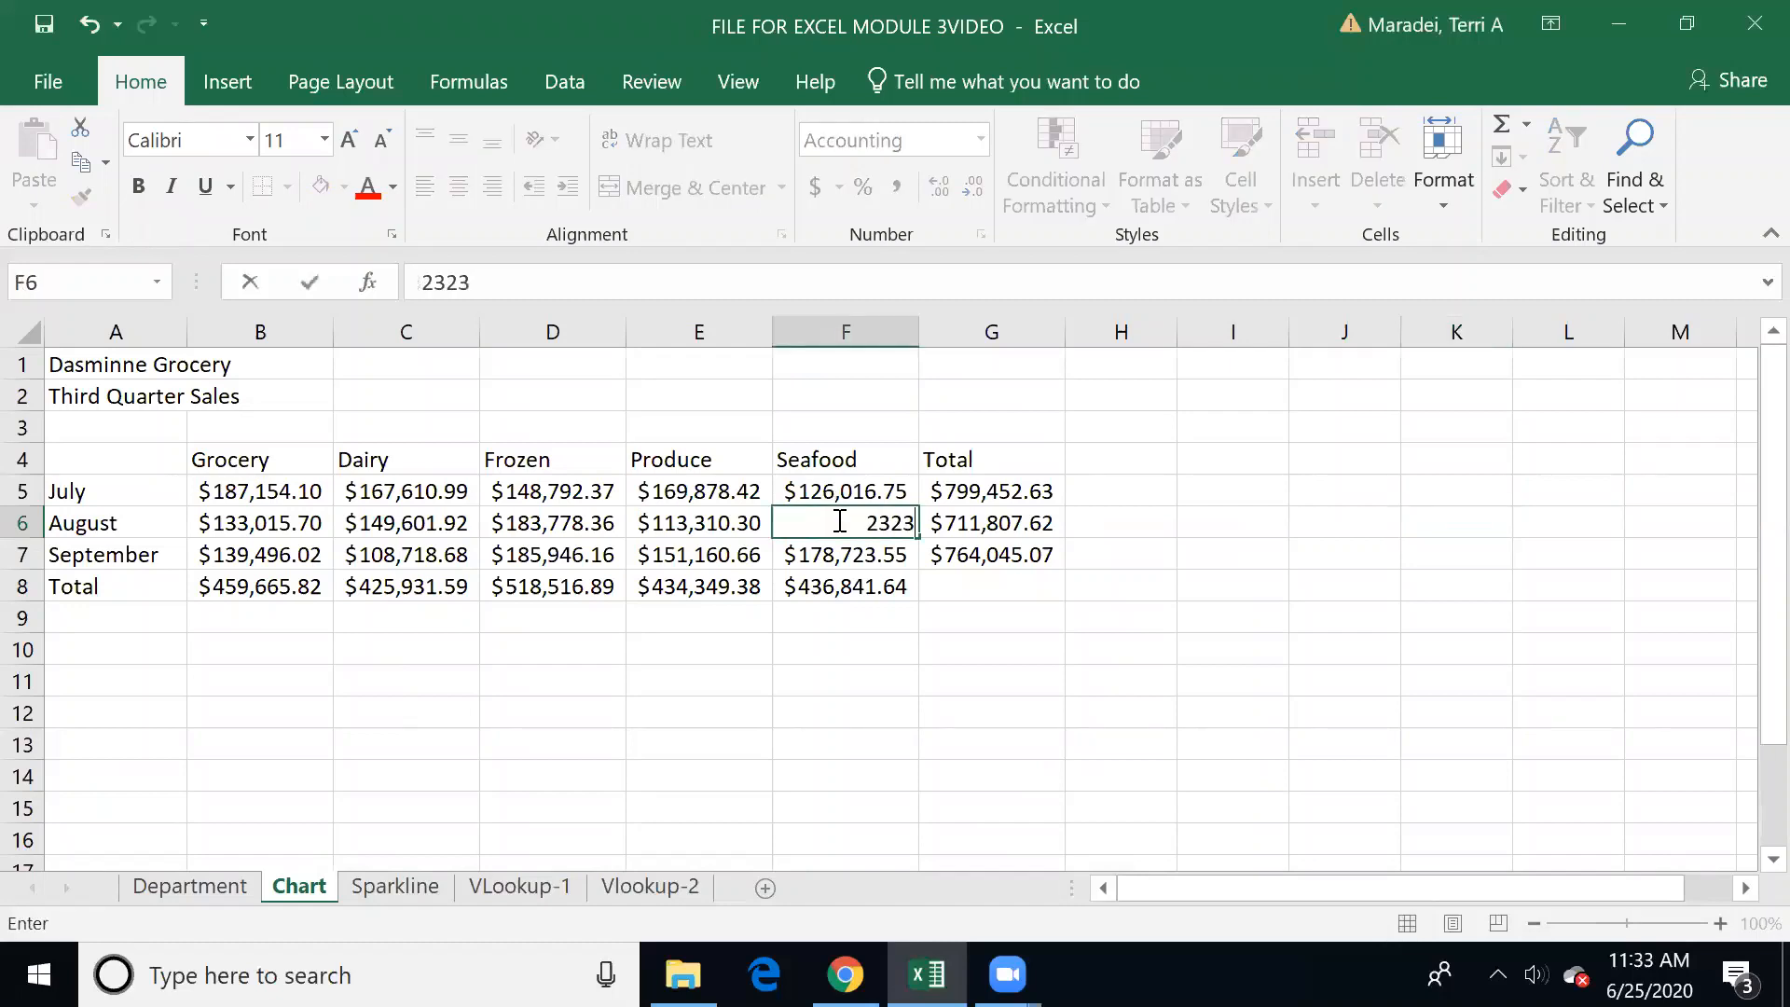
pyautogui.write('2,399')
pyautogui.press('Left')
pyautogui.write('21')
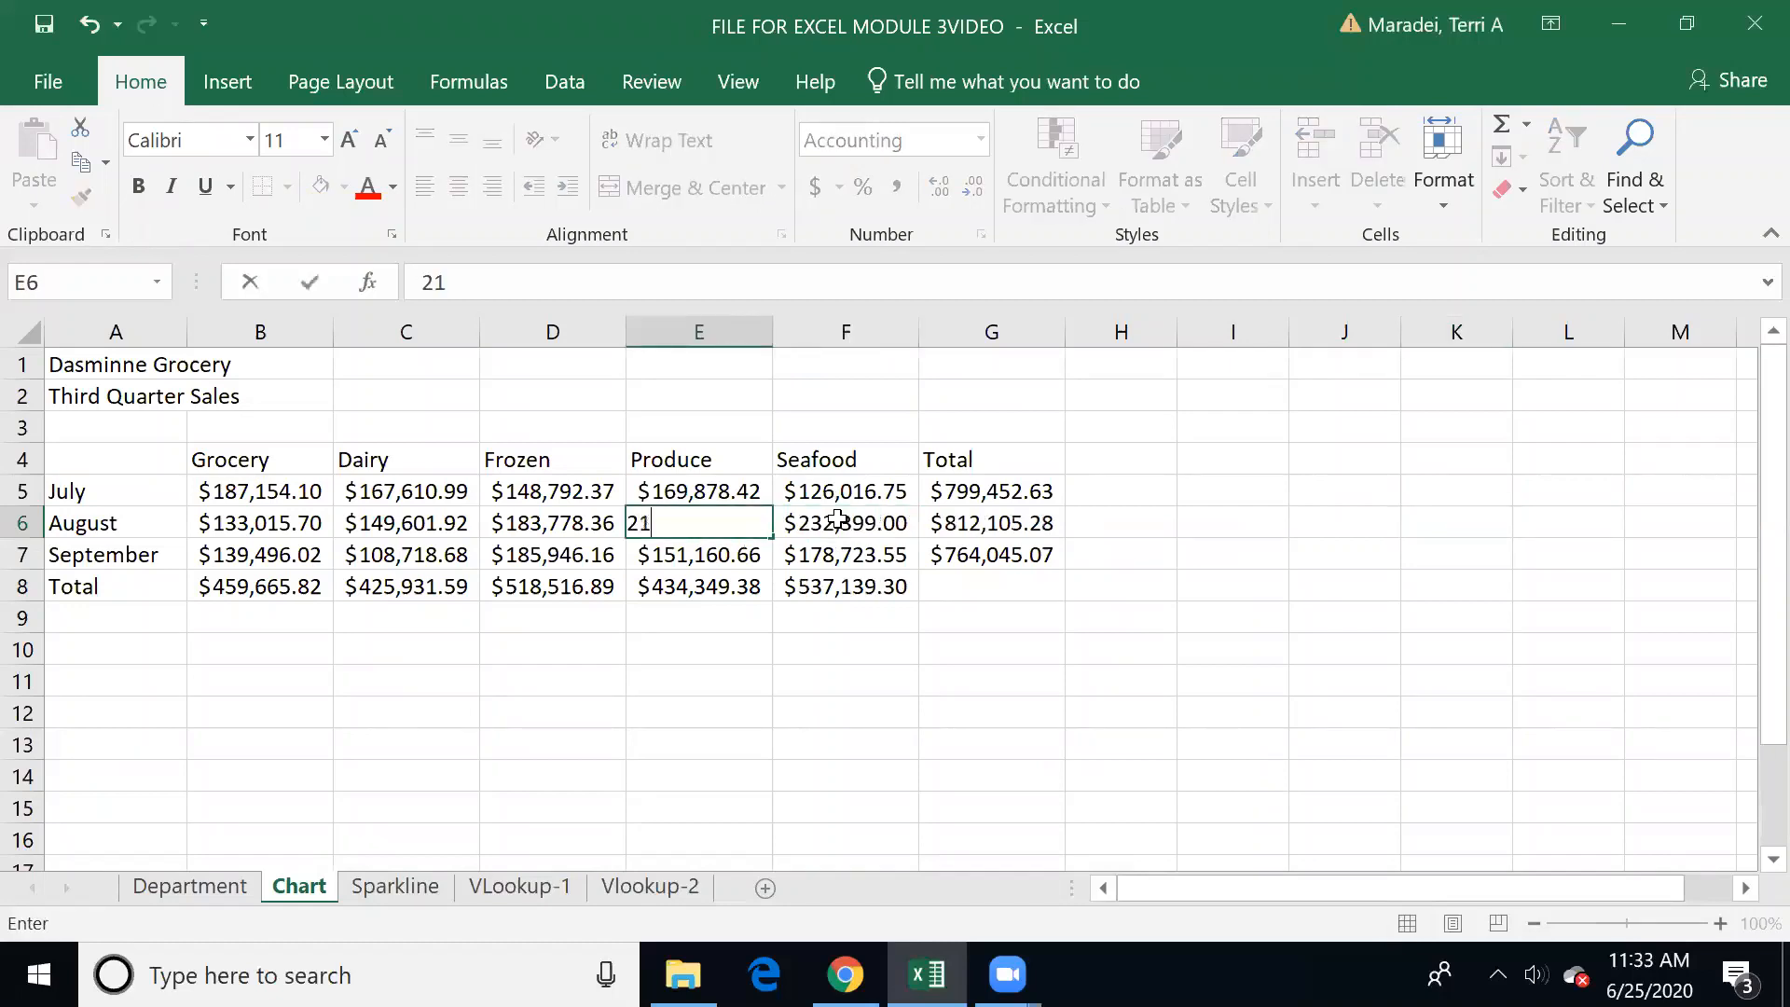
pyautogui.write('3222')
pyautogui.press('Left')
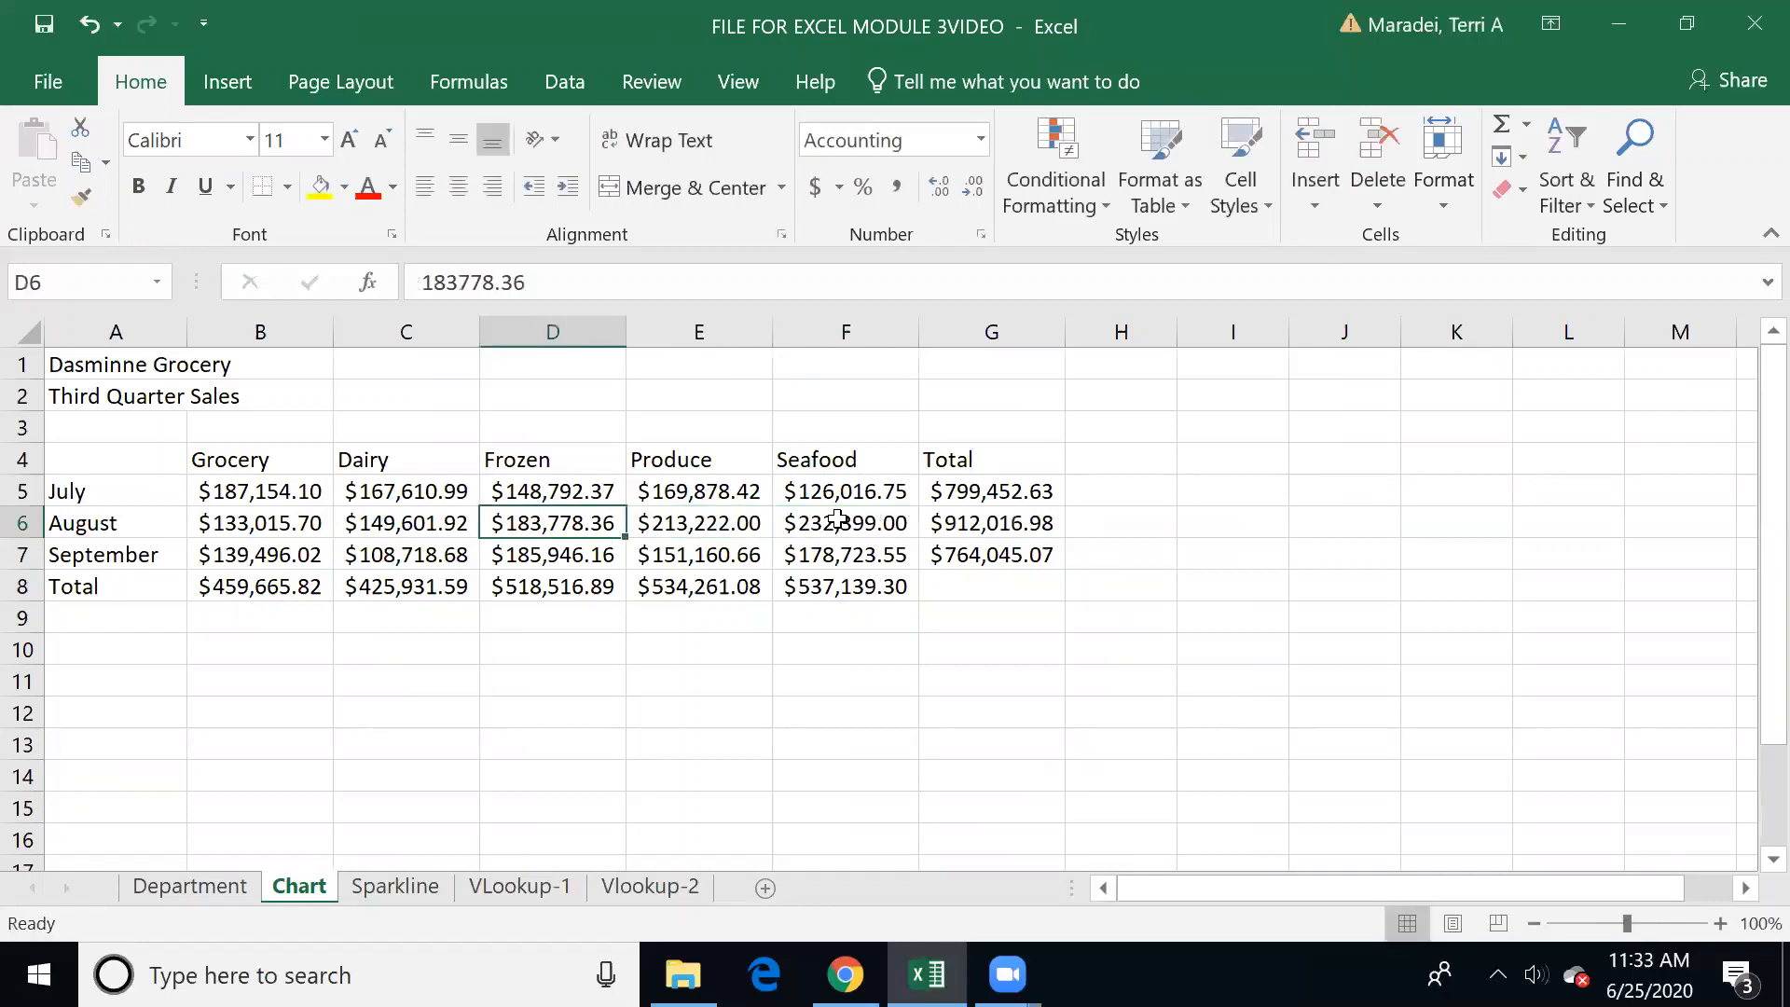
# Step: Set the August Frozen sales in D6 to 283566 and autofit column G to its totals
pyautogui.write('28')
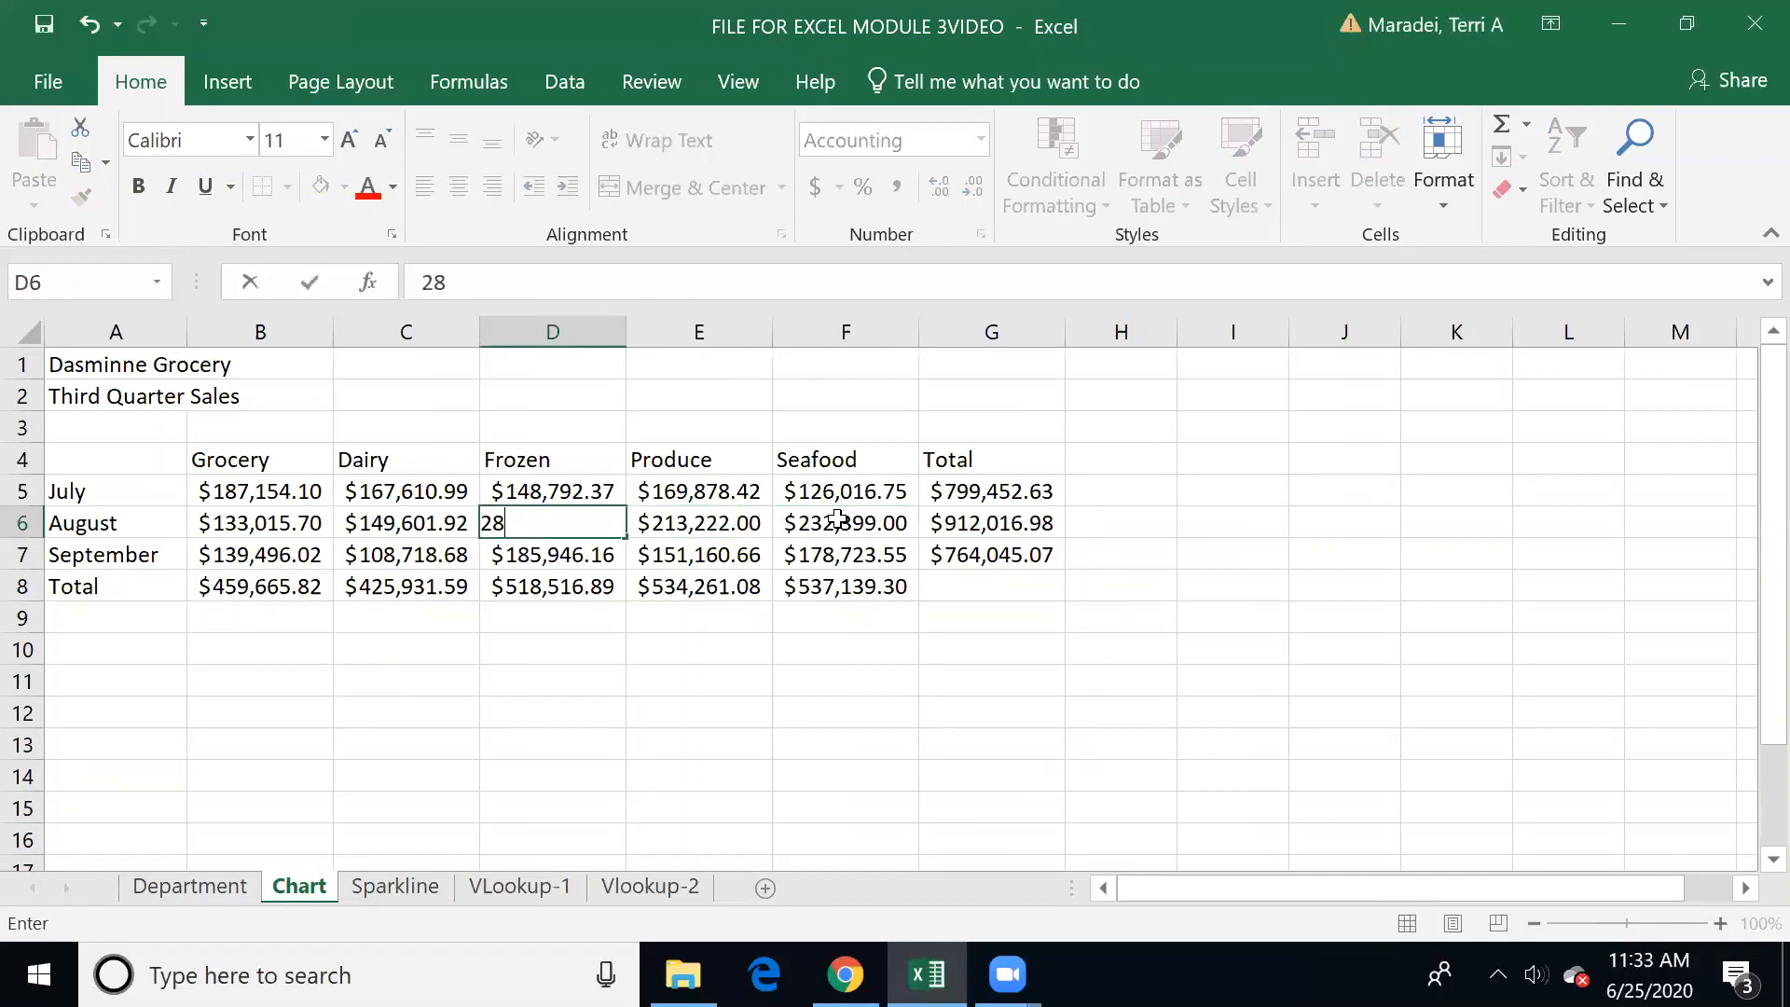
pyautogui.write('3566')
pyautogui.press('Return')
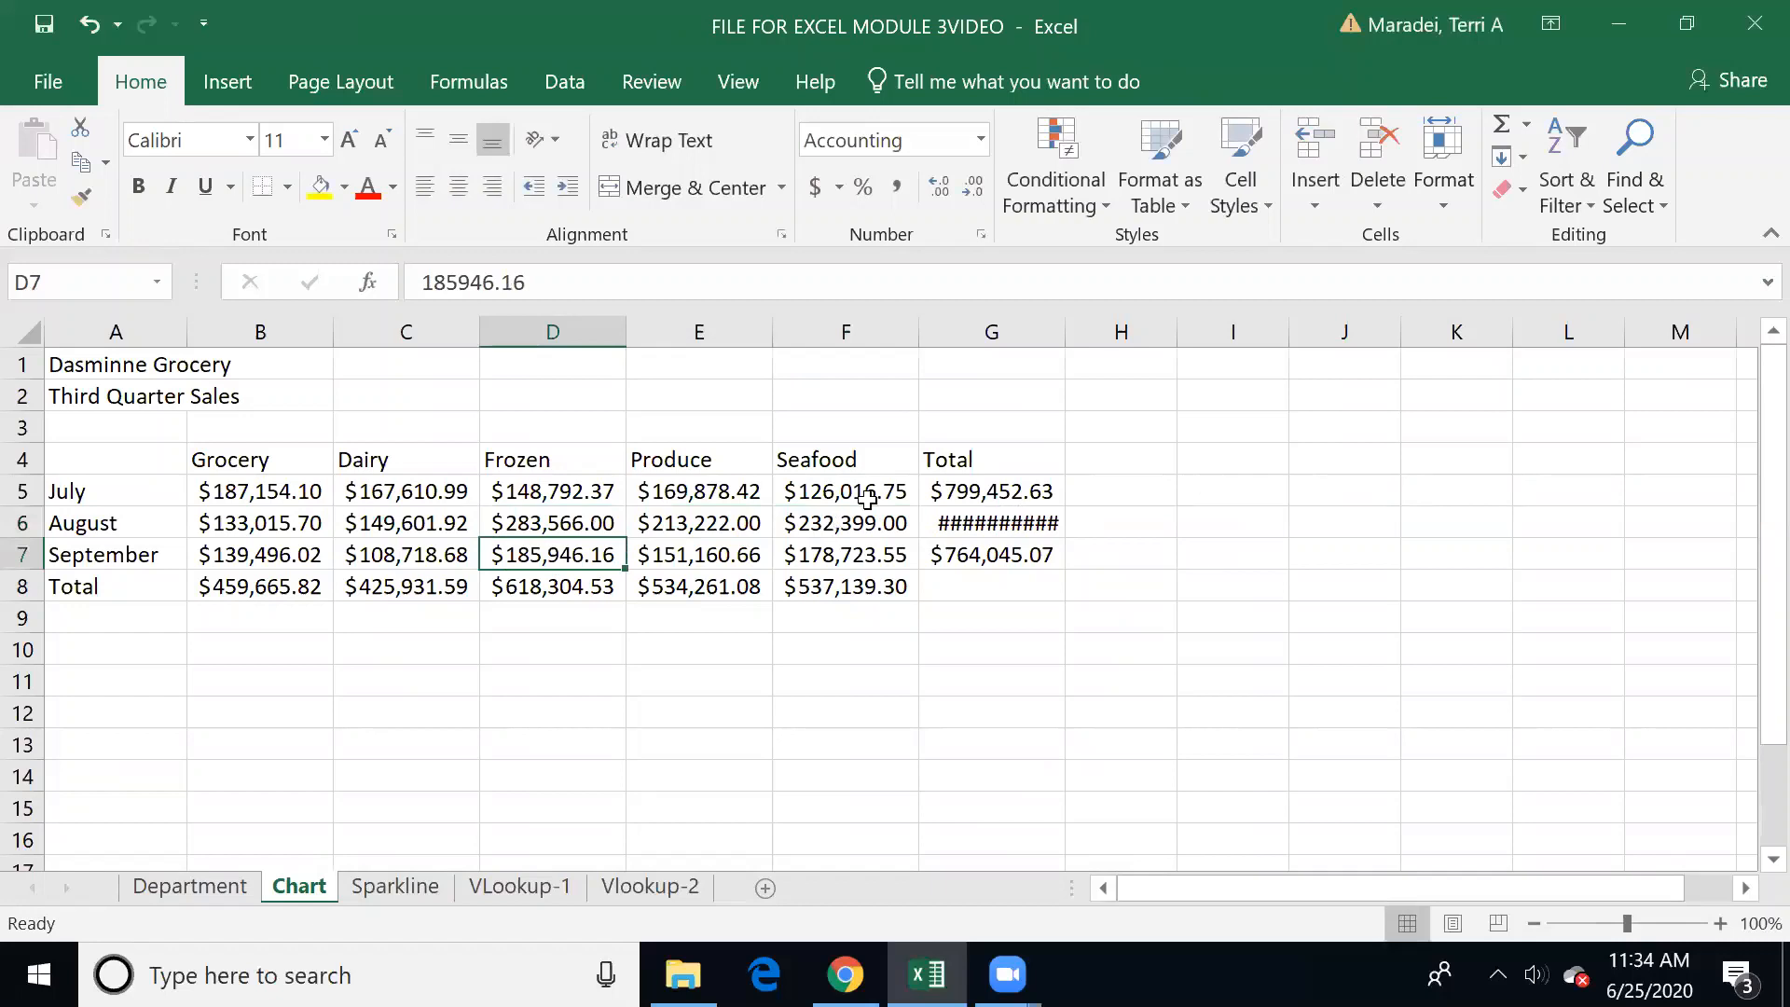
pyautogui.doubleClick(1064, 333)
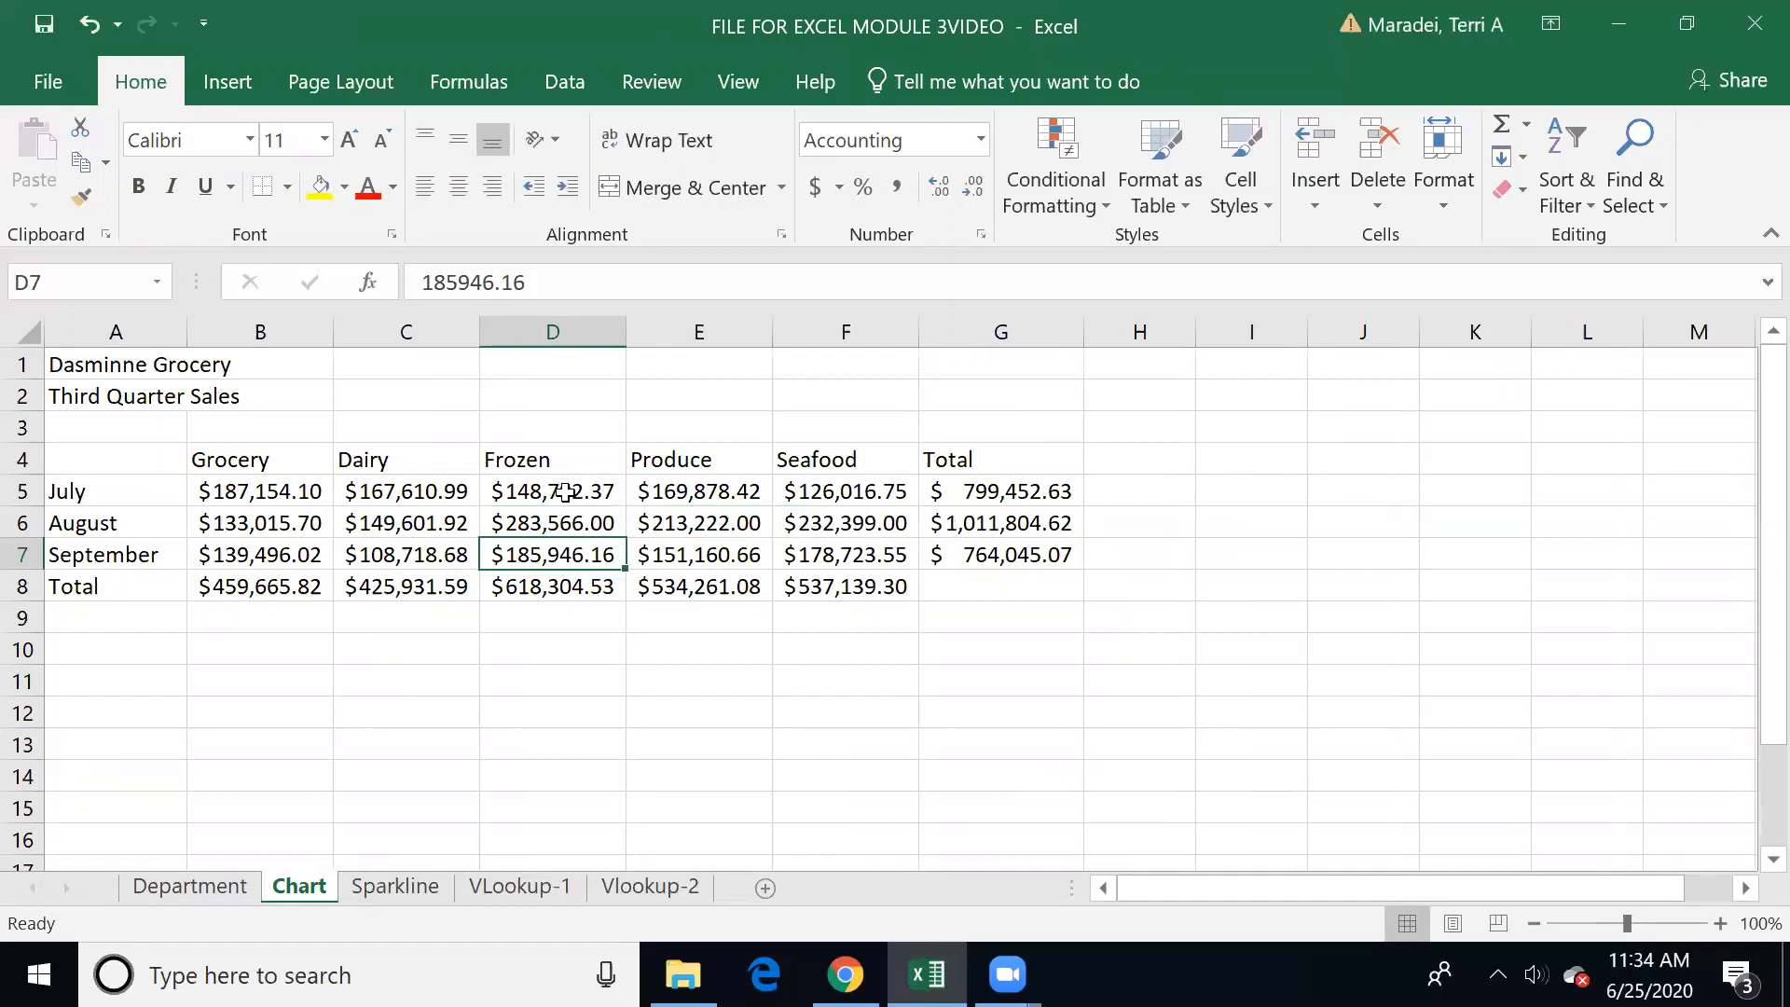
# Step: Set the Frozen sales to 345454 for July in D5 and 333444 for September in D7
pyautogui.click(565, 492)
pyautogui.write('345454')
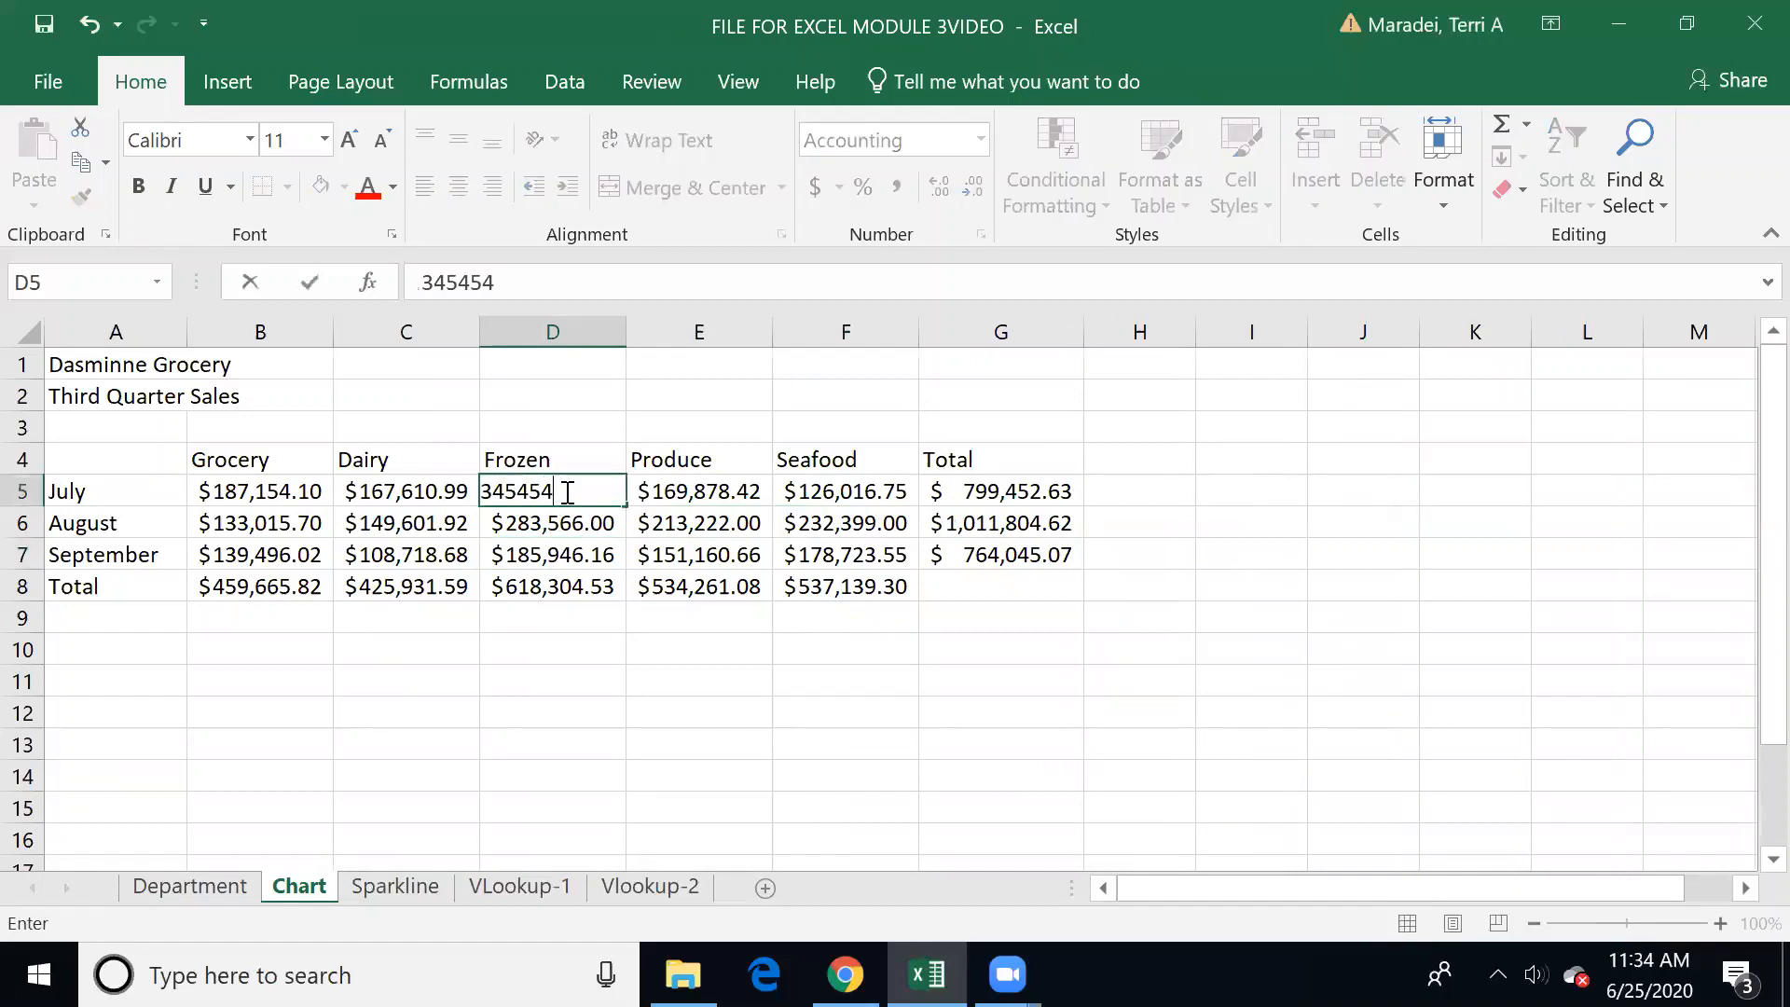
pyautogui.press('Return')
pyautogui.press('Return')
pyautogui.write('4')
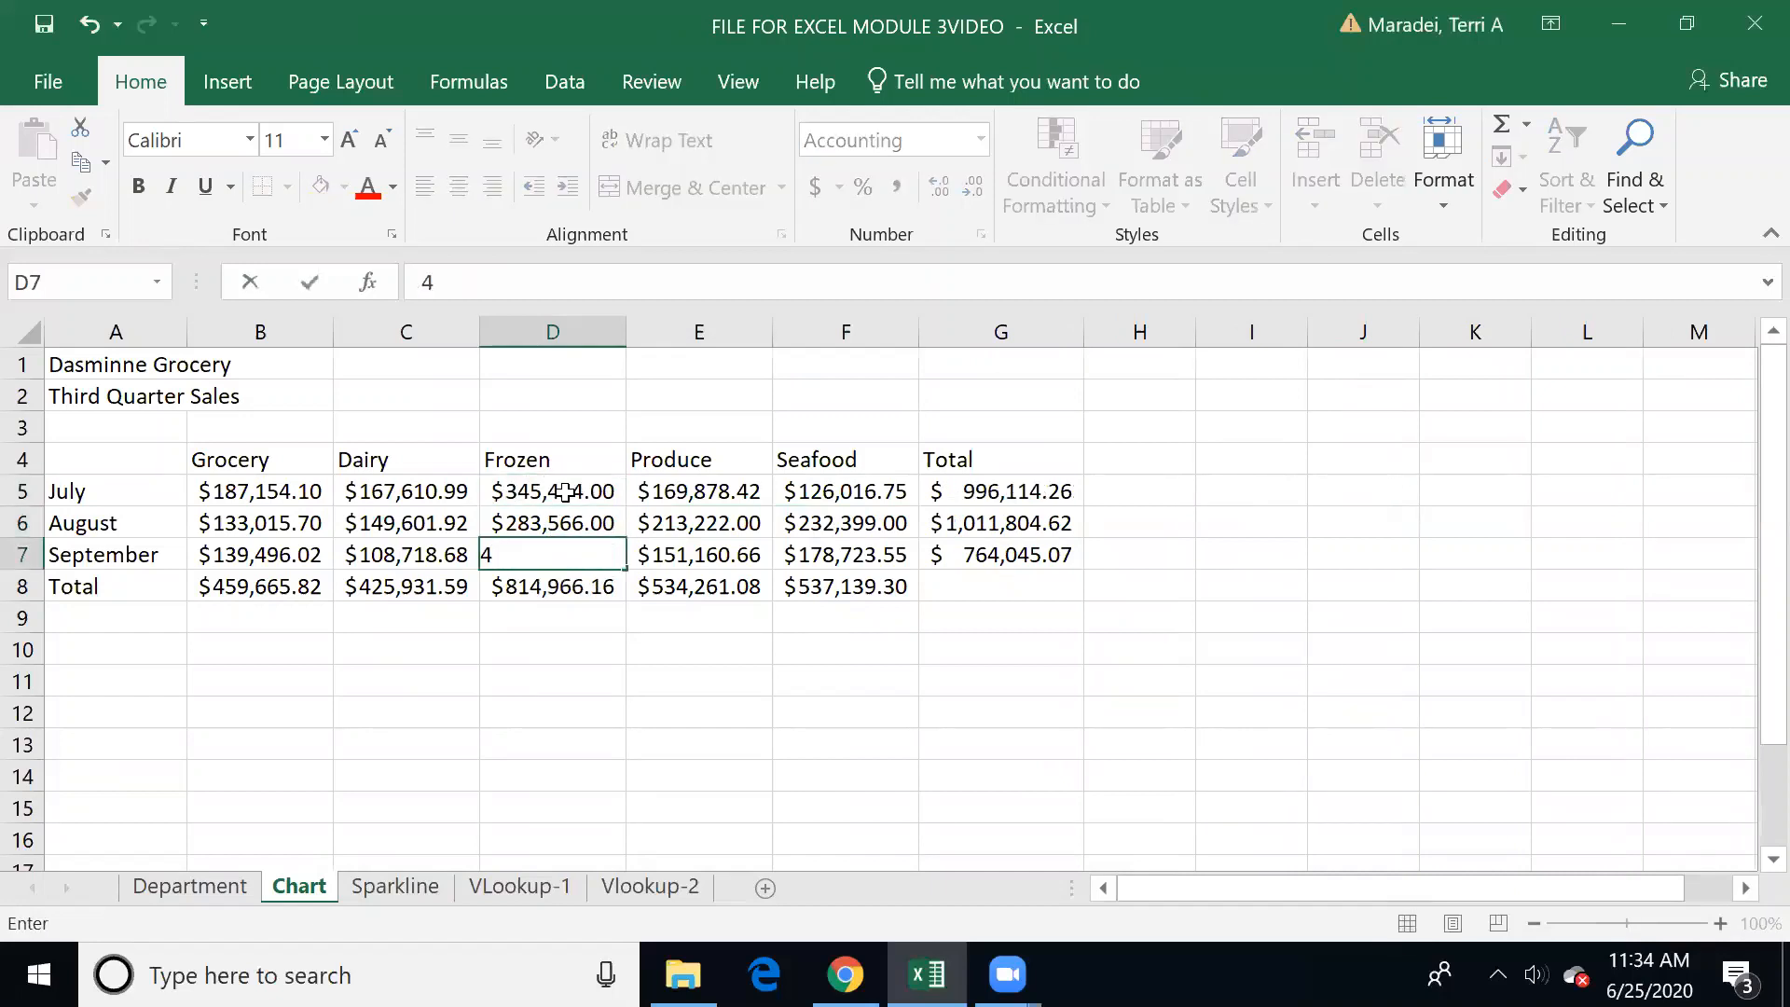
pyautogui.write('4,454')
pyautogui.press('Up')
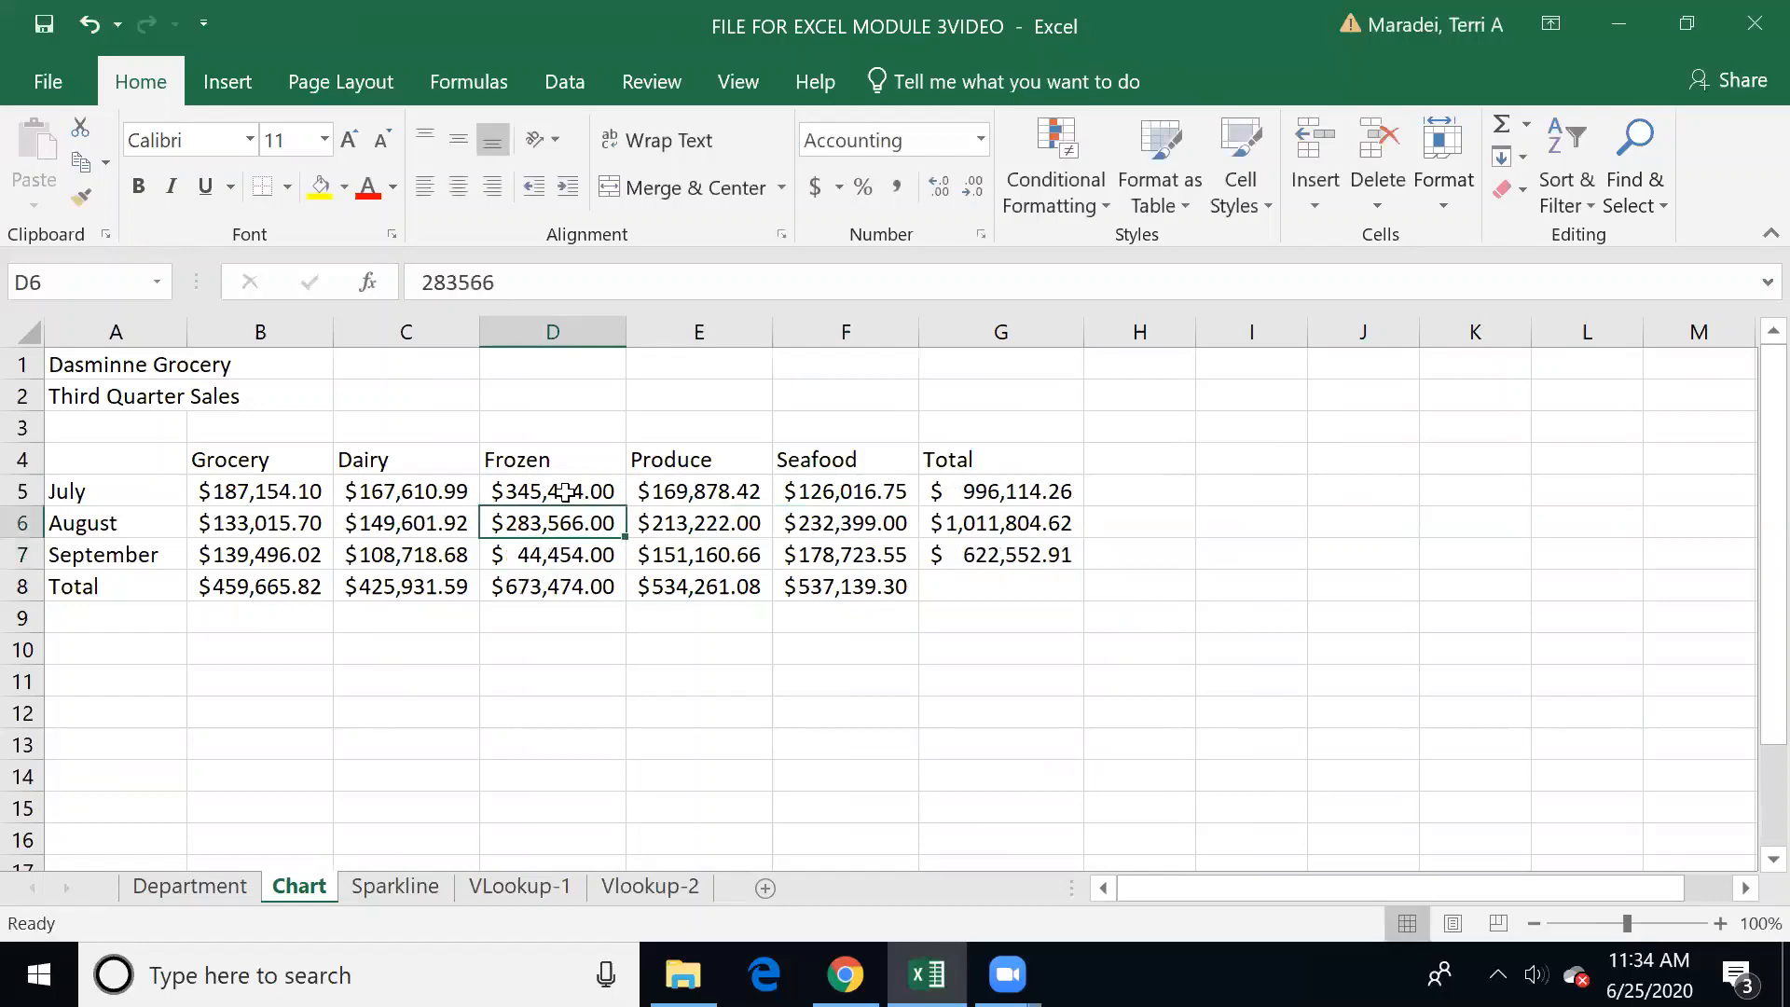
pyautogui.press('Down')
pyautogui.write('333444')
pyautogui.press('Tab')
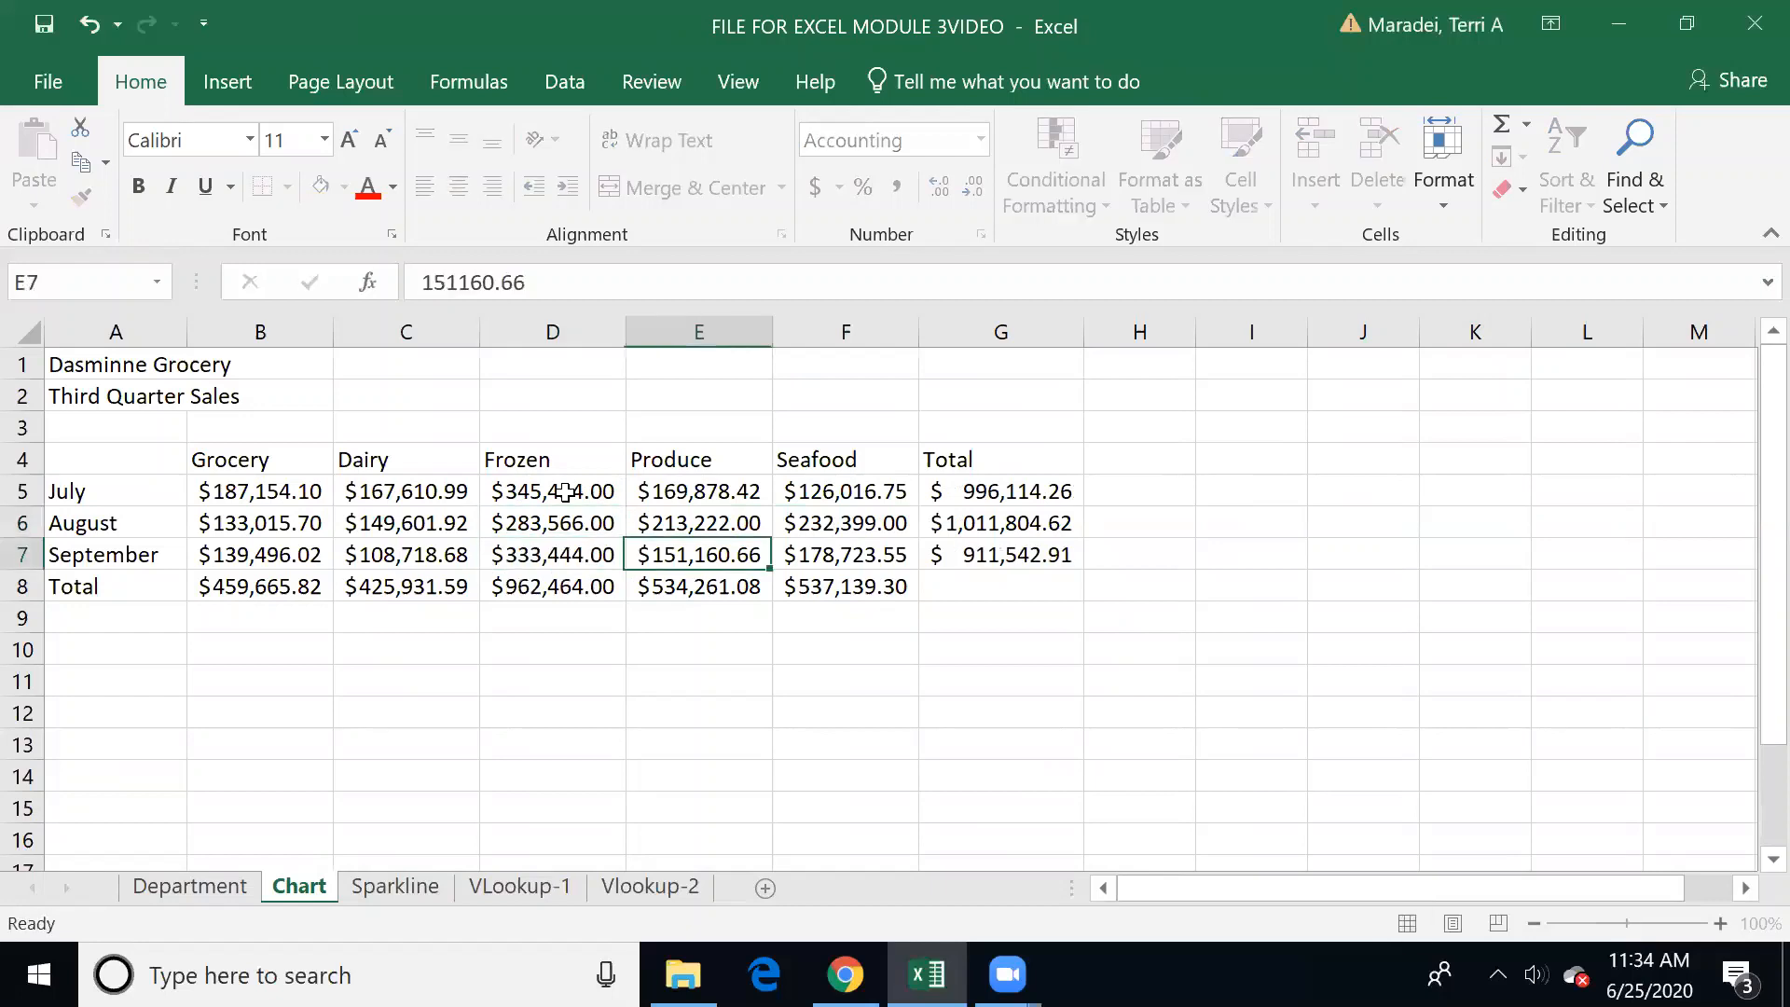
# Step: Set the August sales to 113000 for Produce in E6 and 112000 for Seafood in F6
pyautogui.press('Up')
pyautogui.write('113000')
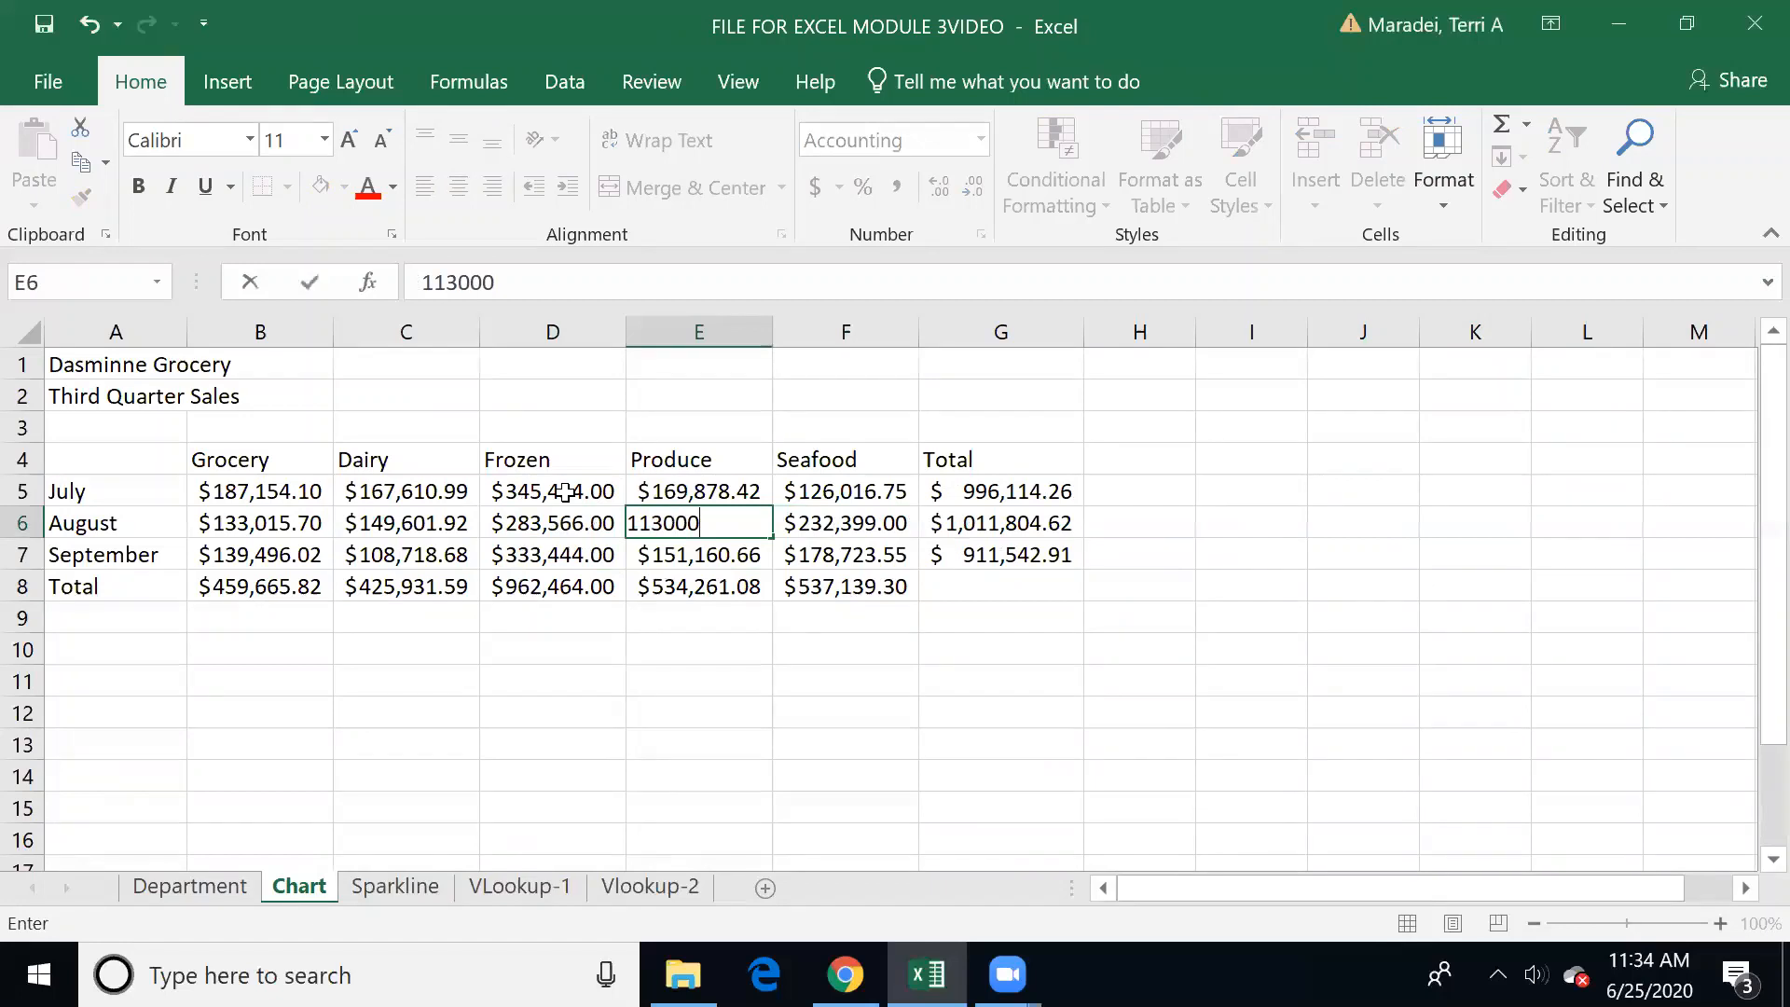
pyautogui.press('Tab')
pyautogui.write('2')
pyautogui.press('BackSpace')
pyautogui.write('112000')
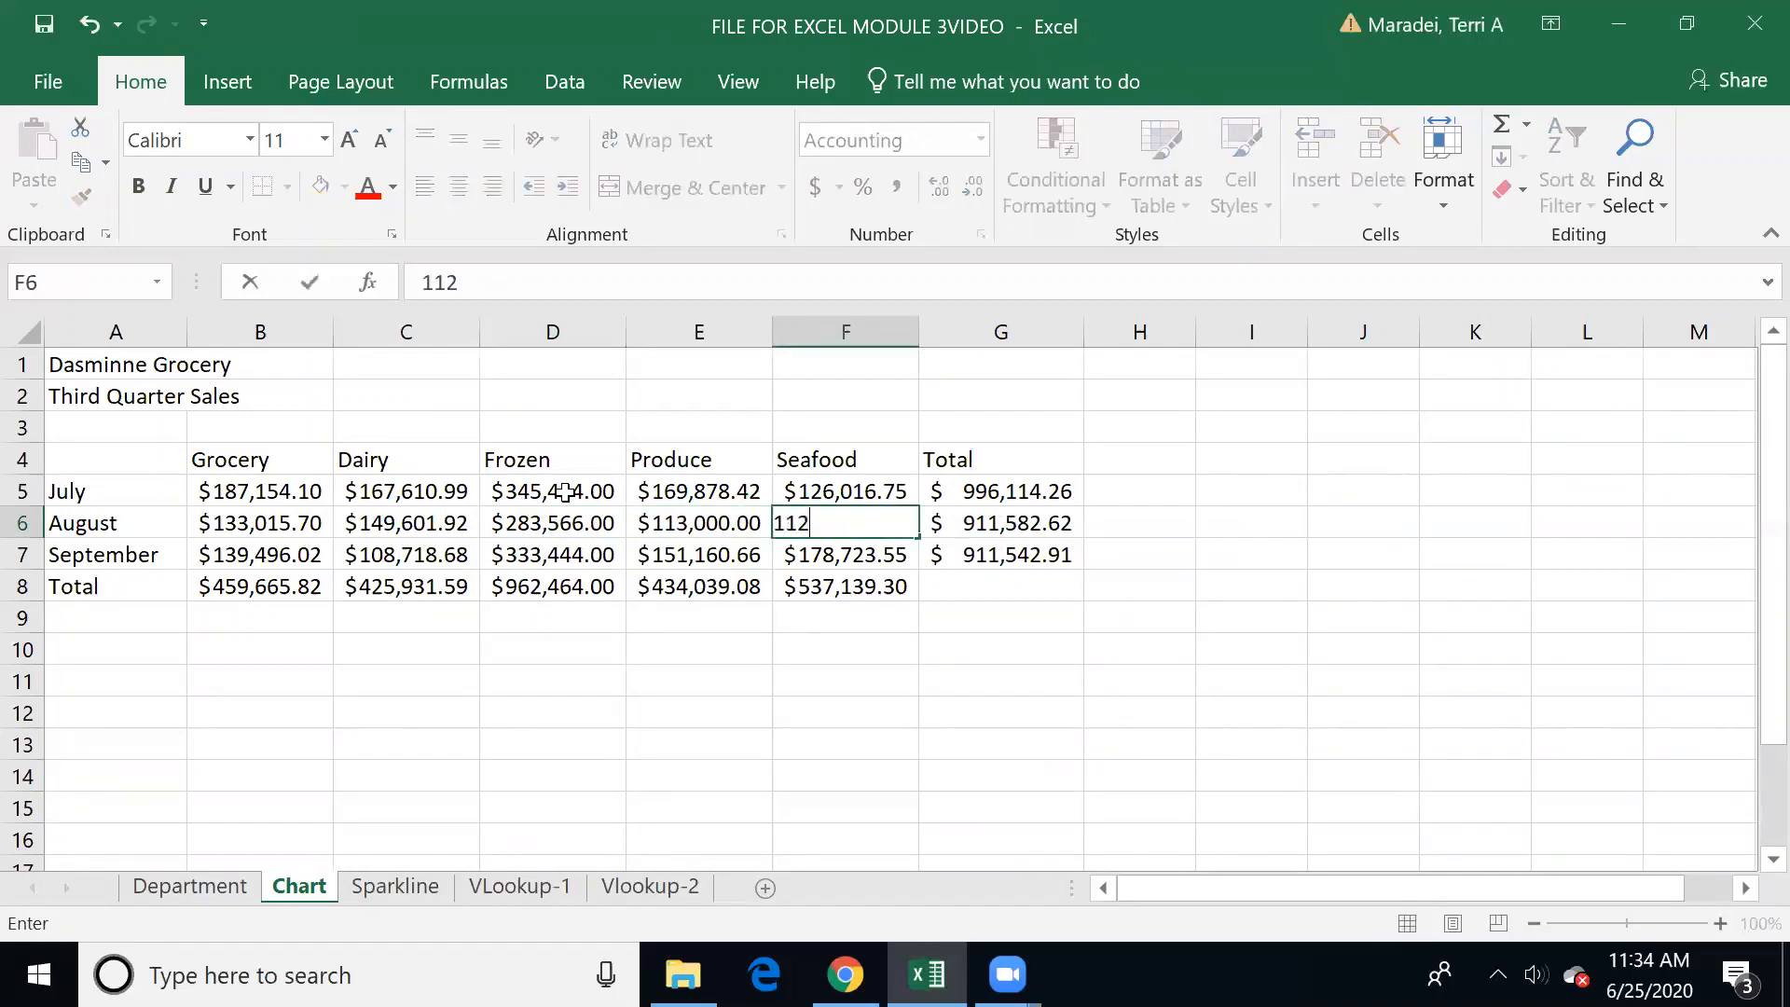
pyautogui.press('Tab')
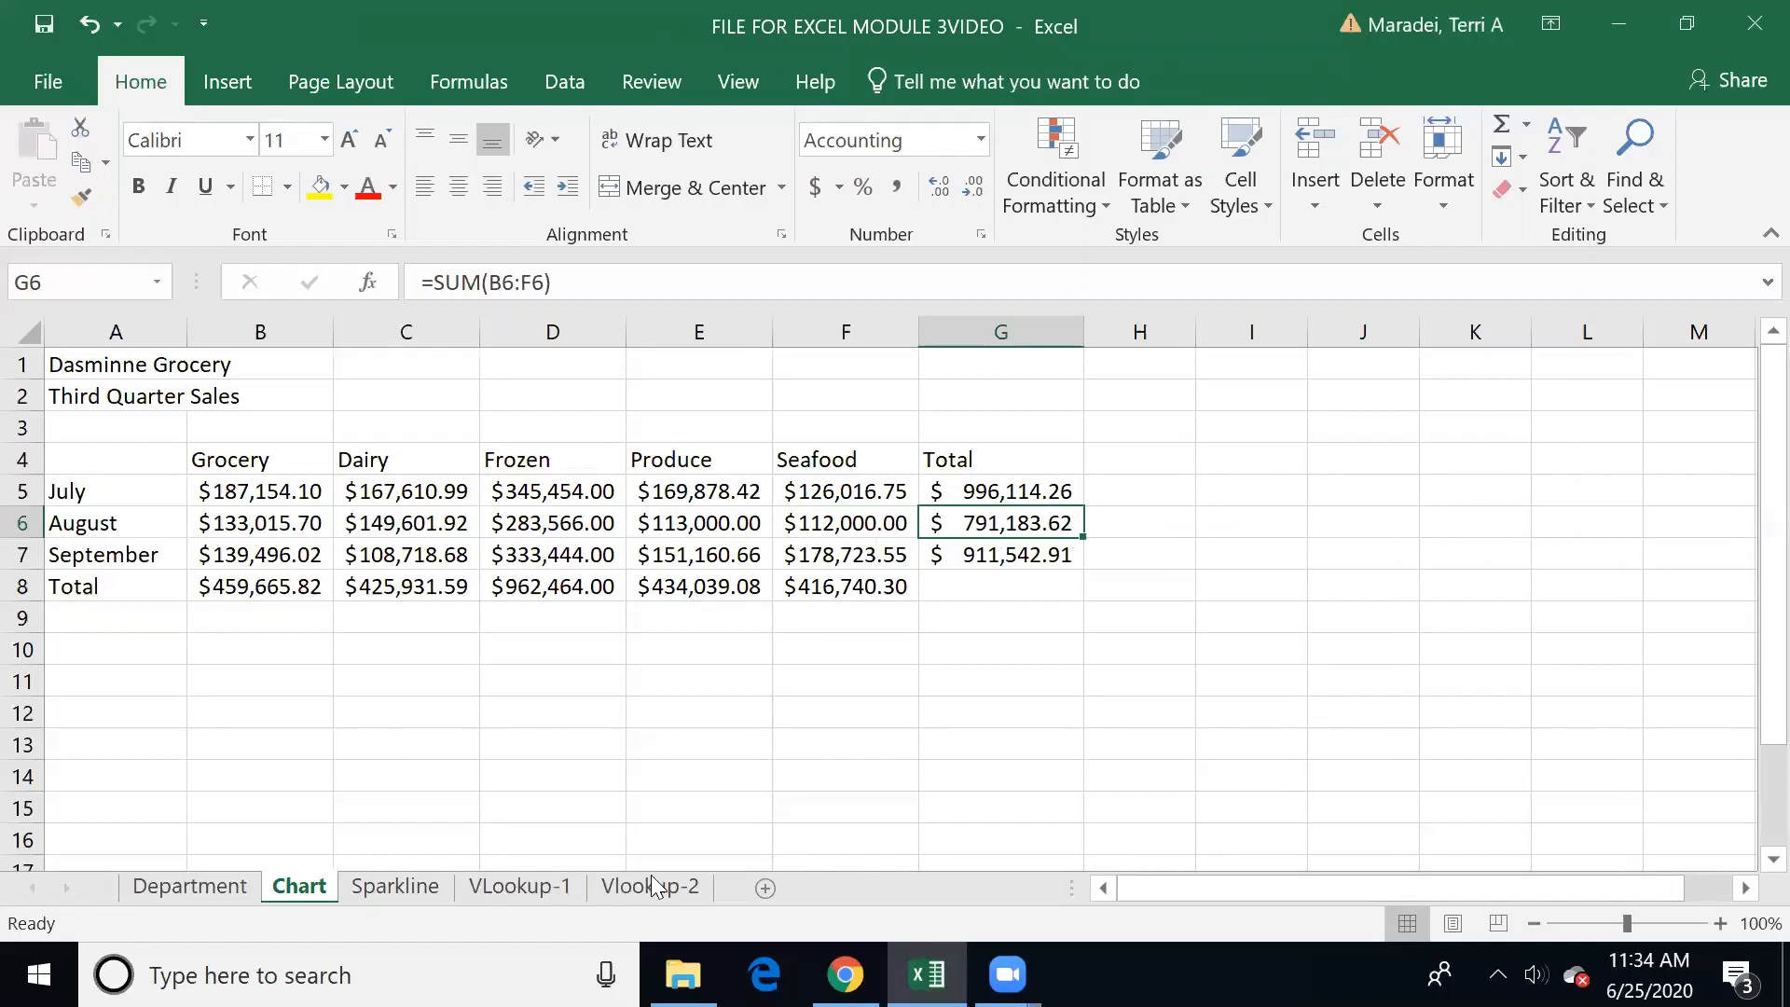
pyautogui.click(807, 708)
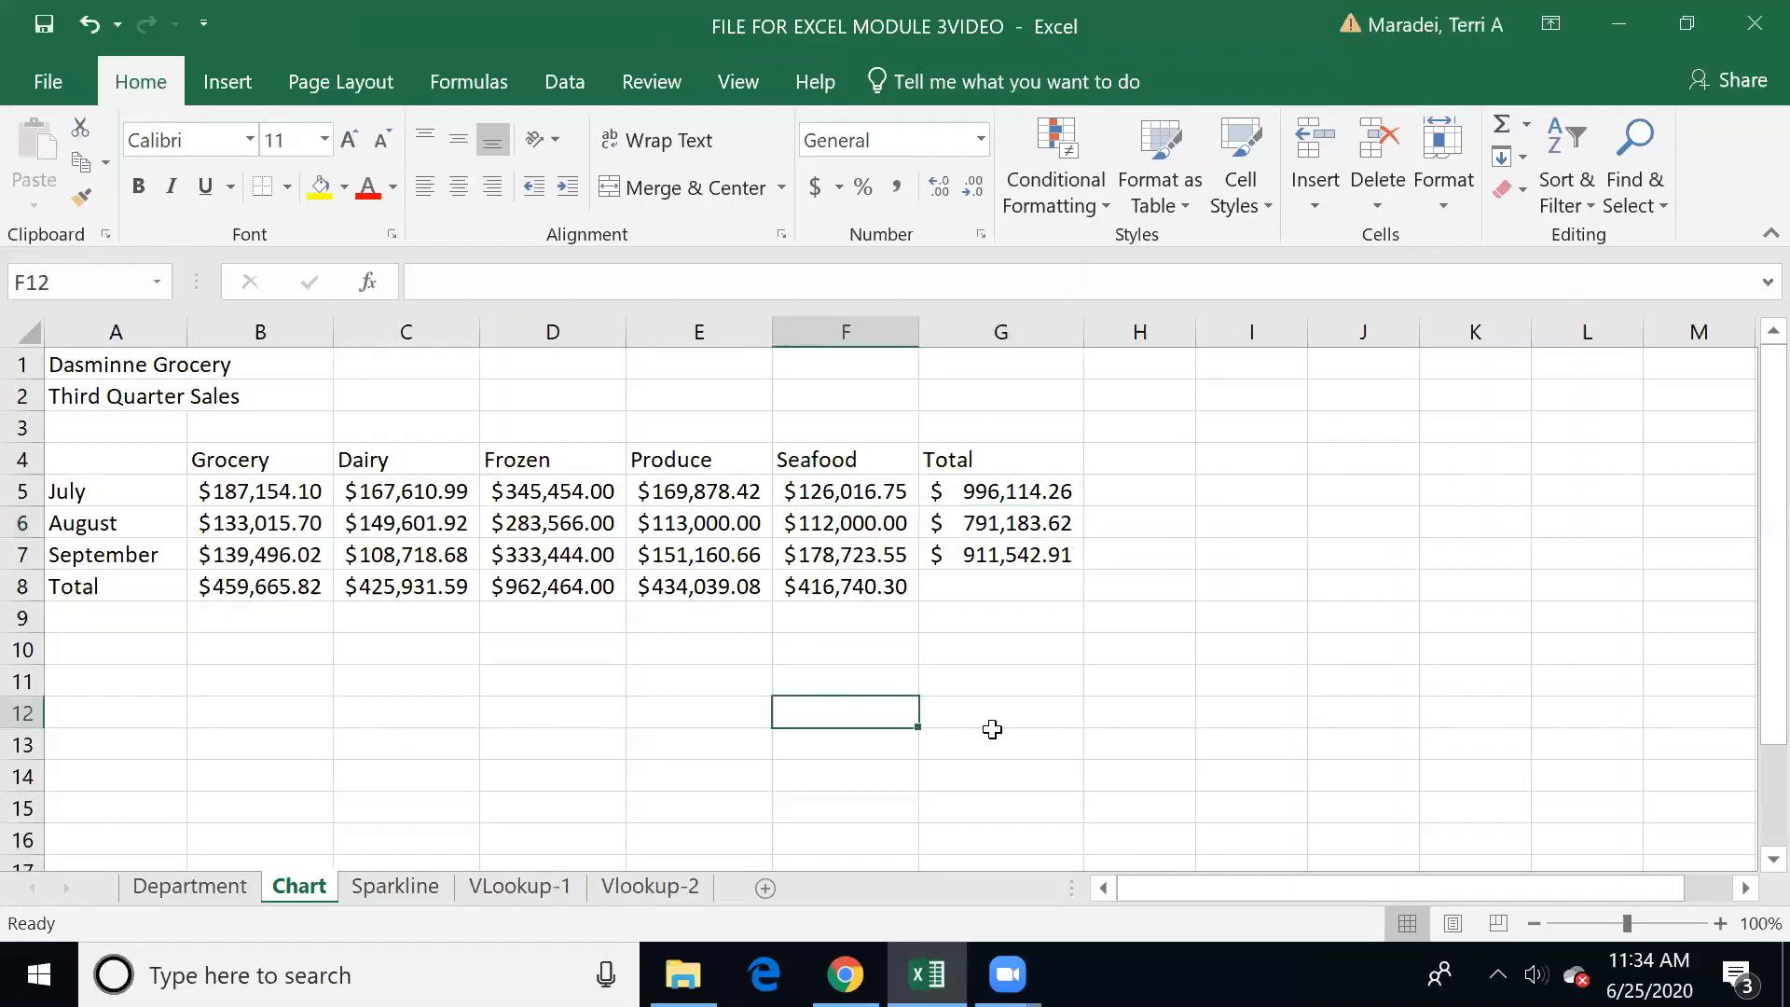
pyautogui.click(1451, 774)
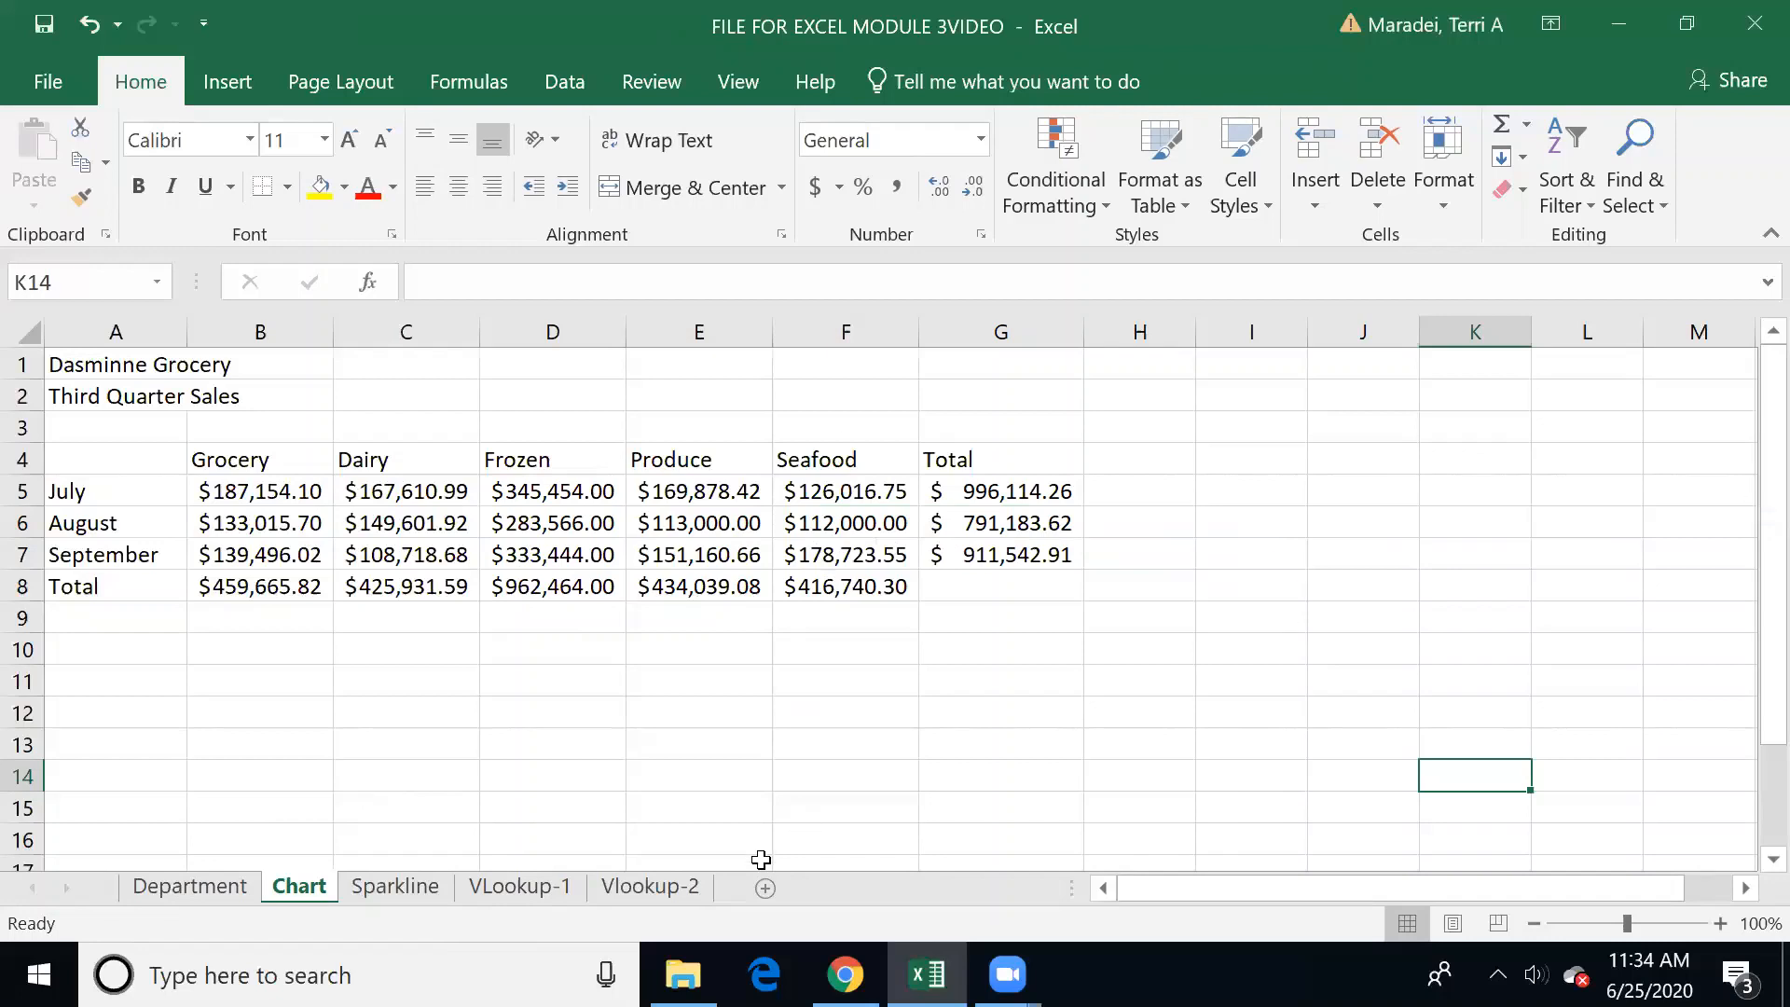
# Step: Insert another 2-D pie chart from the department names in B4:F4 and the updated totals in B8:F8
pyautogui.click(288, 593)
pyautogui.moveTo(238, 466); pyautogui.dragTo(837, 451)
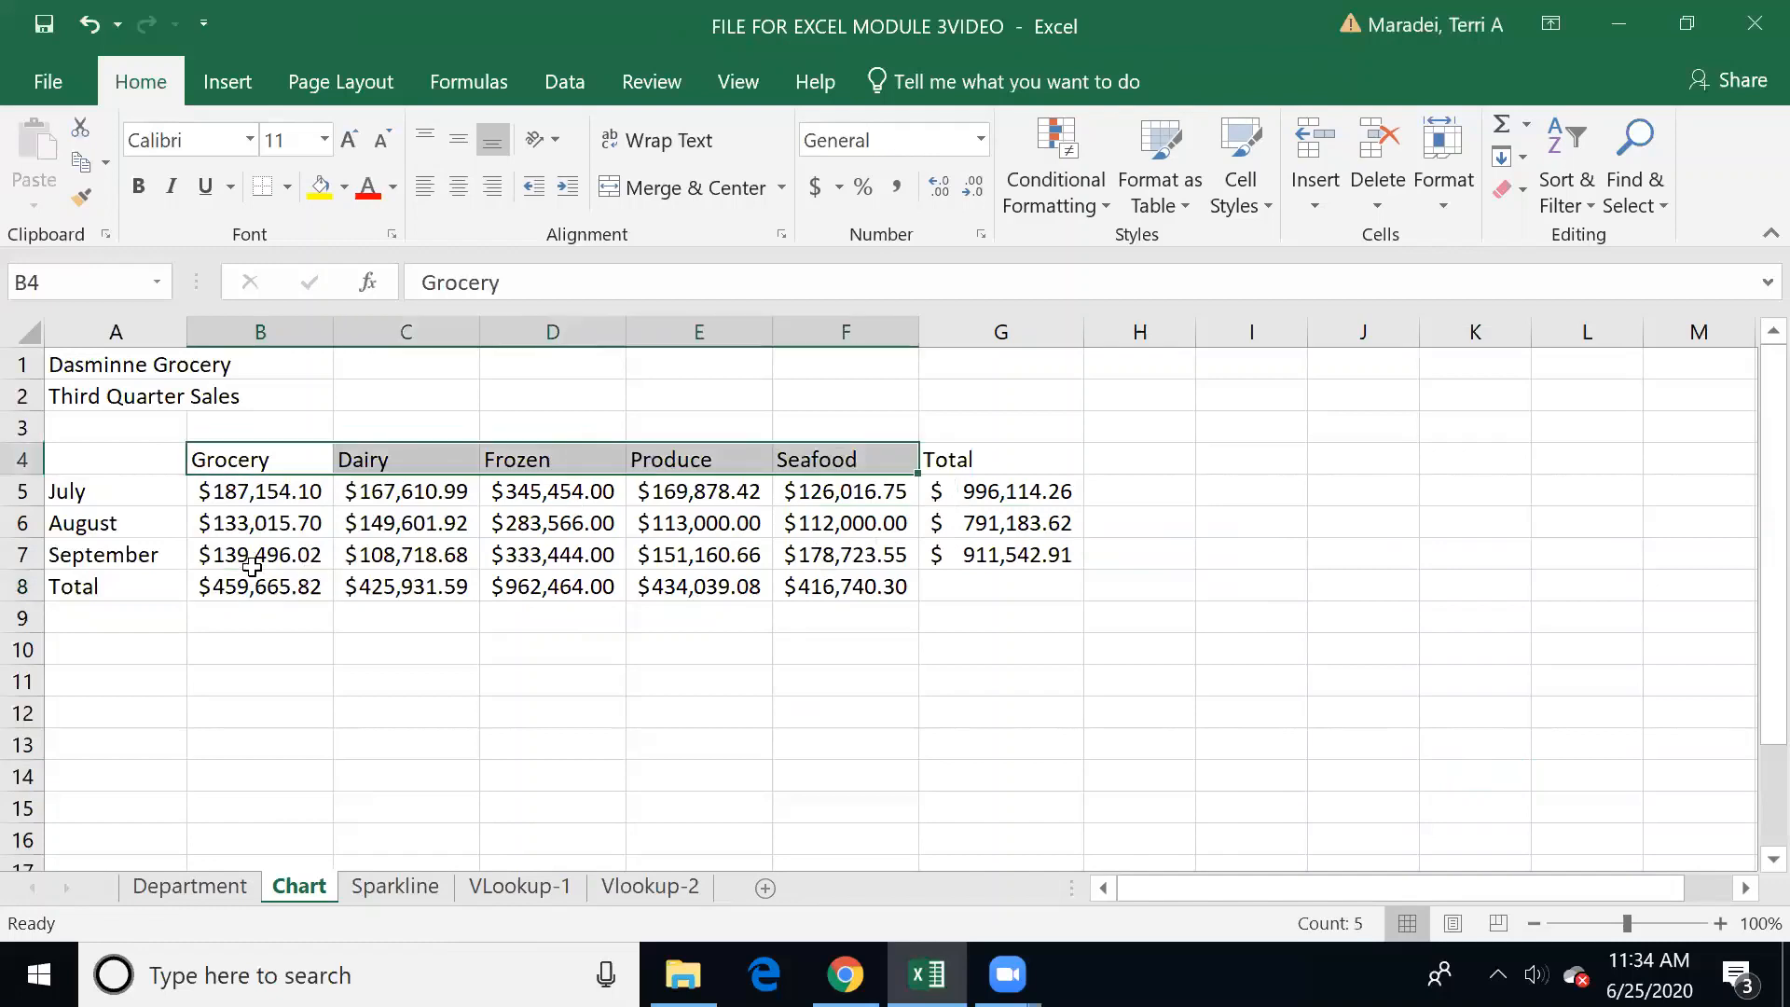
pyautogui.moveTo(251, 583); pyautogui.dragTo(844, 586)
pyautogui.click(228, 81)
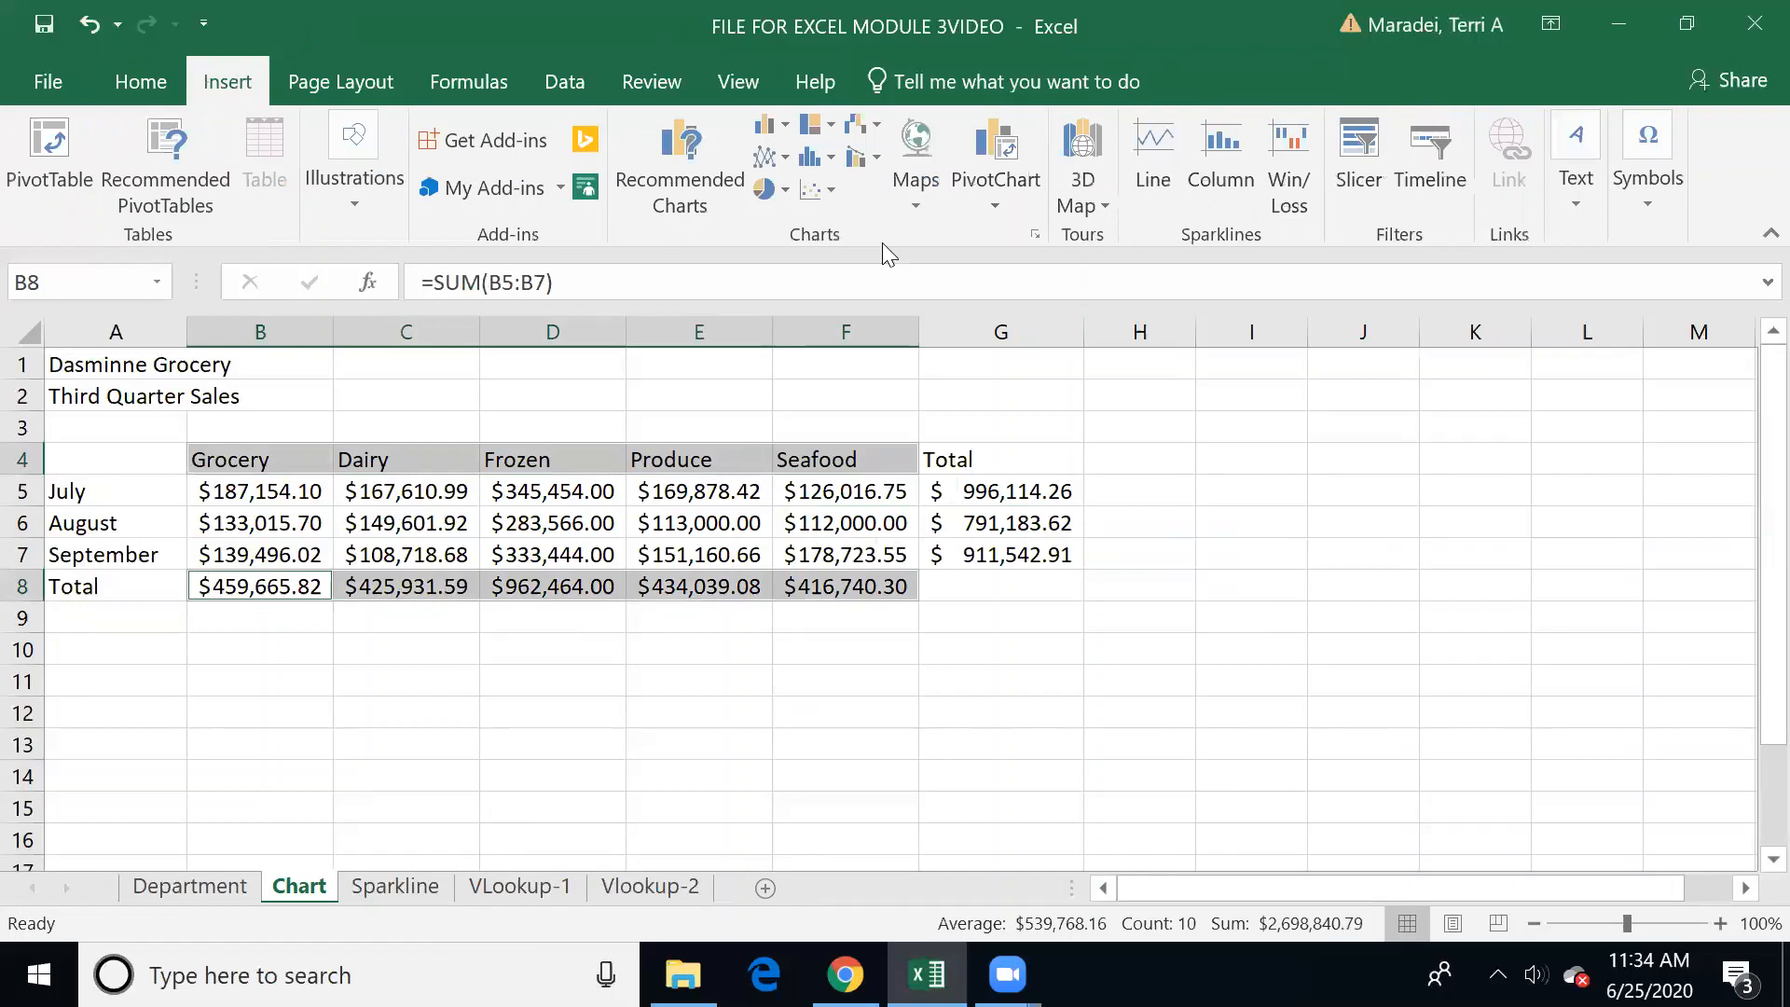
pyautogui.click(770, 188)
pyautogui.click(802, 284)
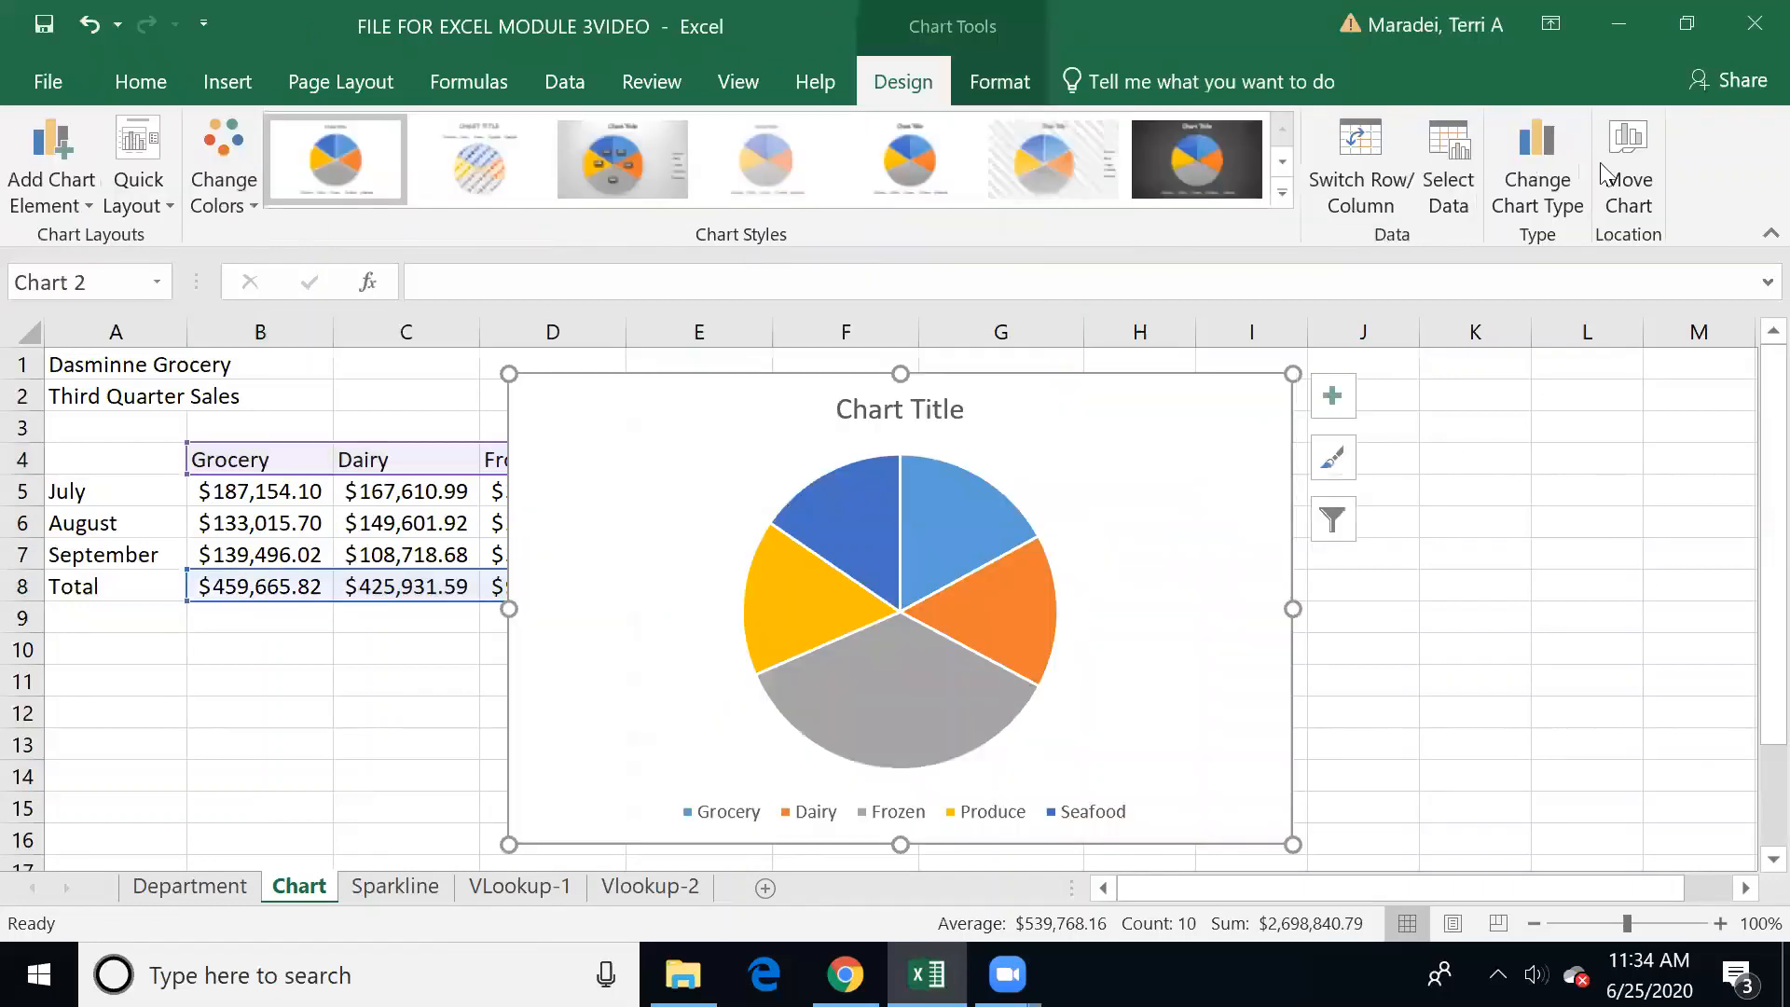
# Step: Move the second pie chart to its own new sheet, keeping the suggested sheet name
pyautogui.click(1629, 168)
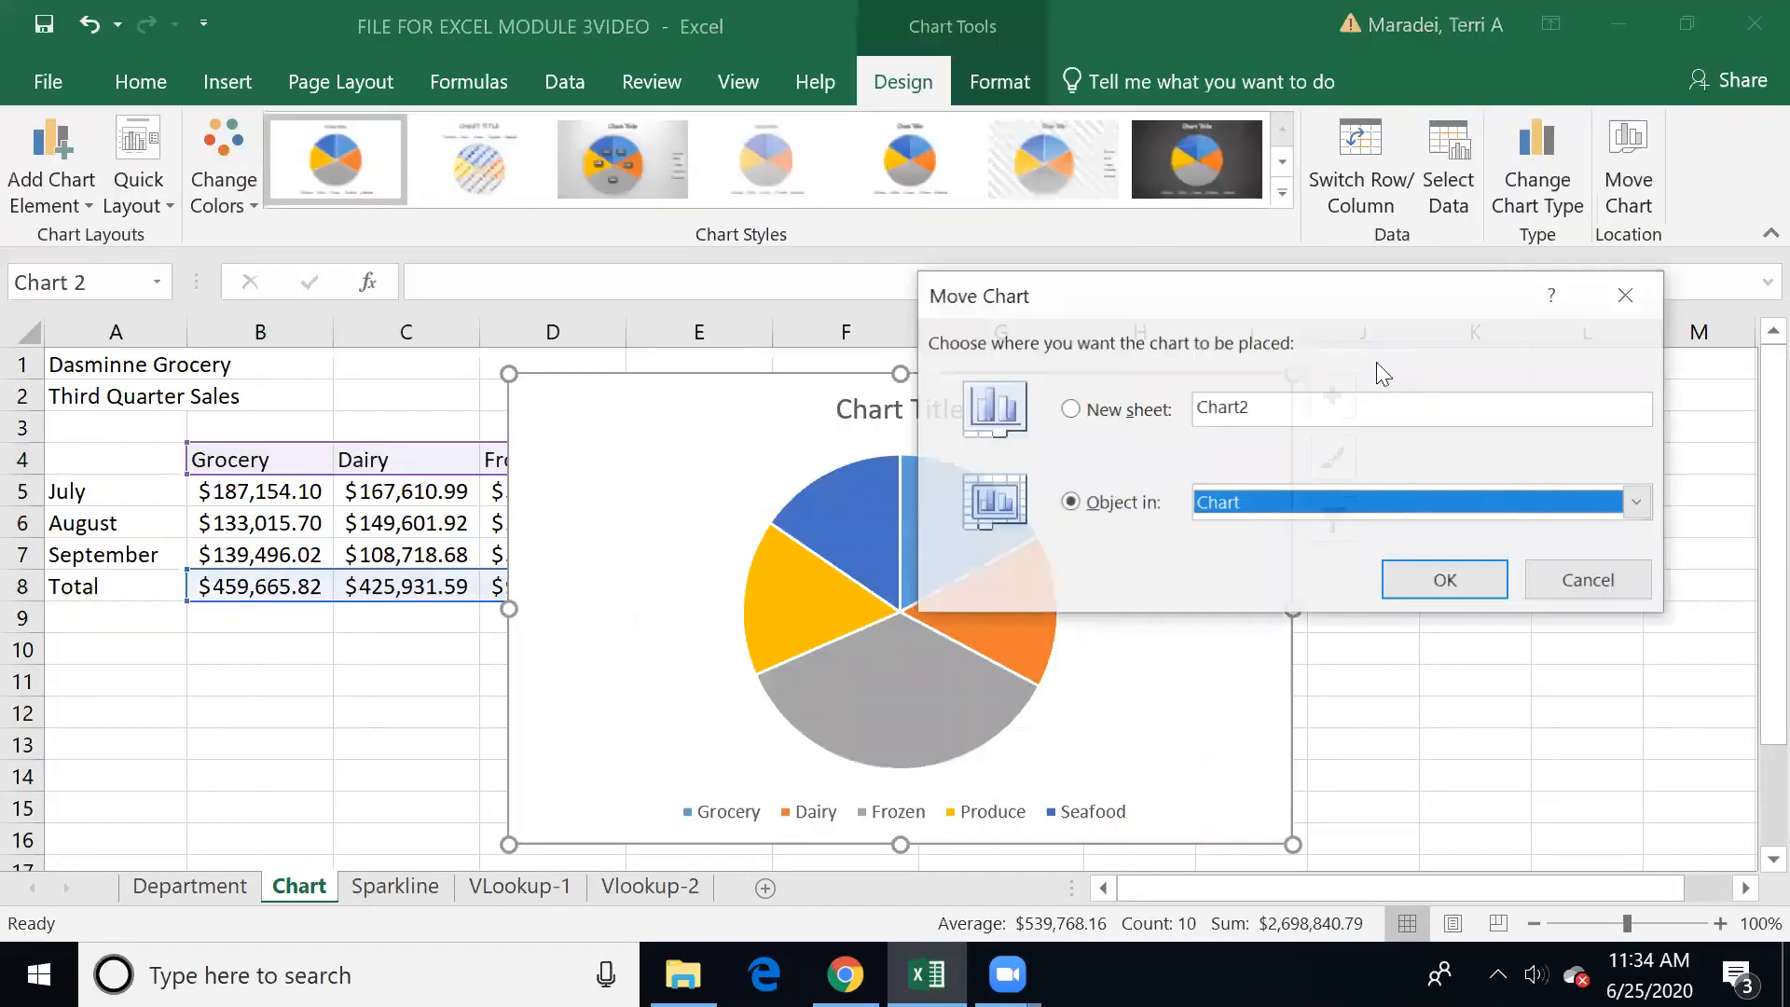
pyautogui.click(1130, 410)
pyautogui.click(1445, 578)
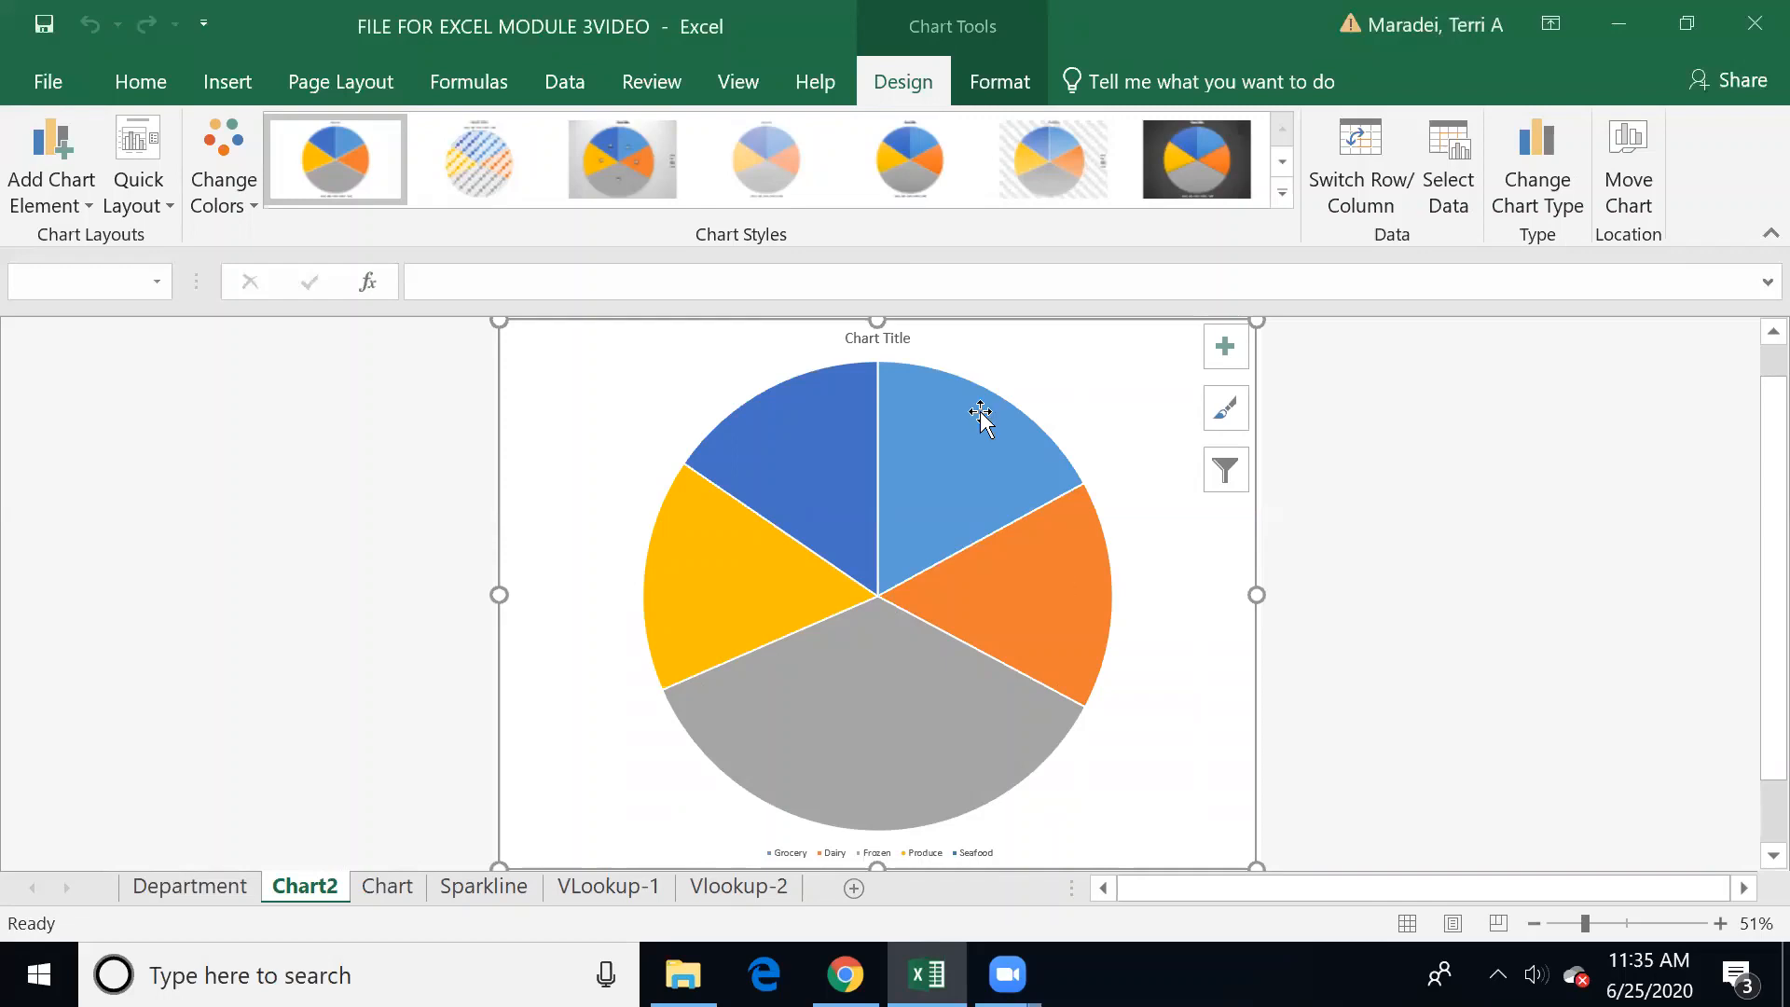
# Step: Place the legend of the second pie chart on the chart's right side
pyautogui.click(1084, 379)
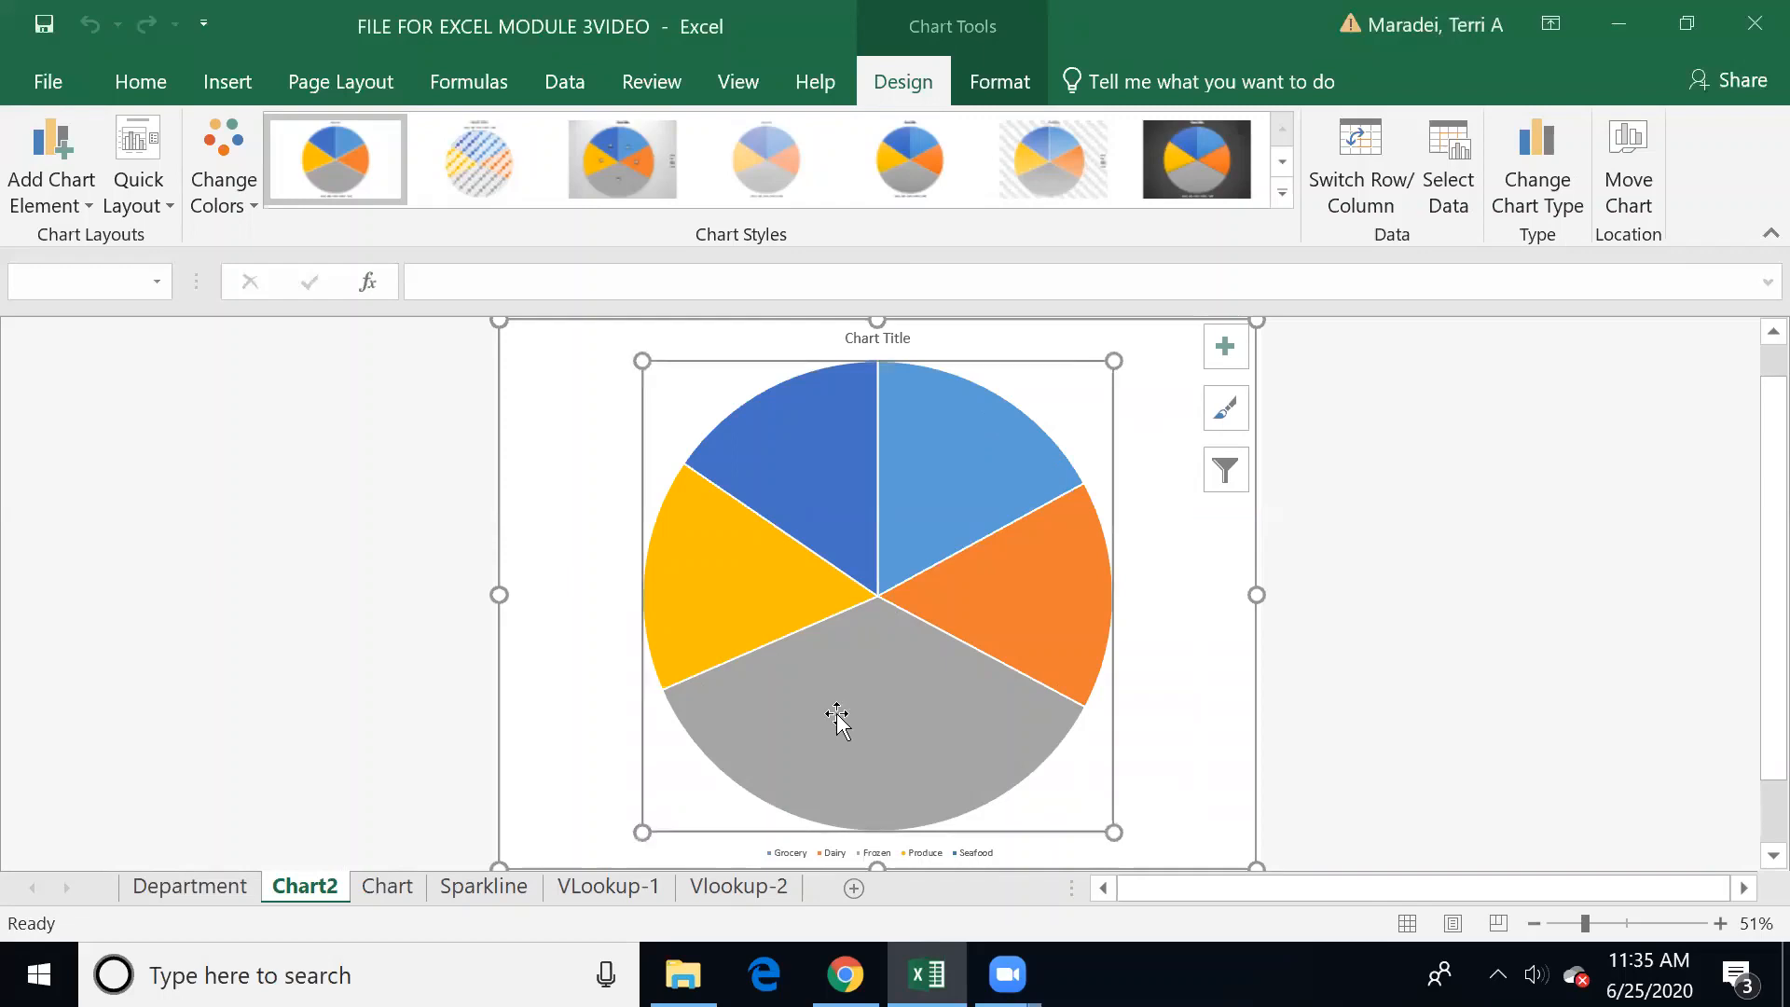
pyautogui.click(859, 718)
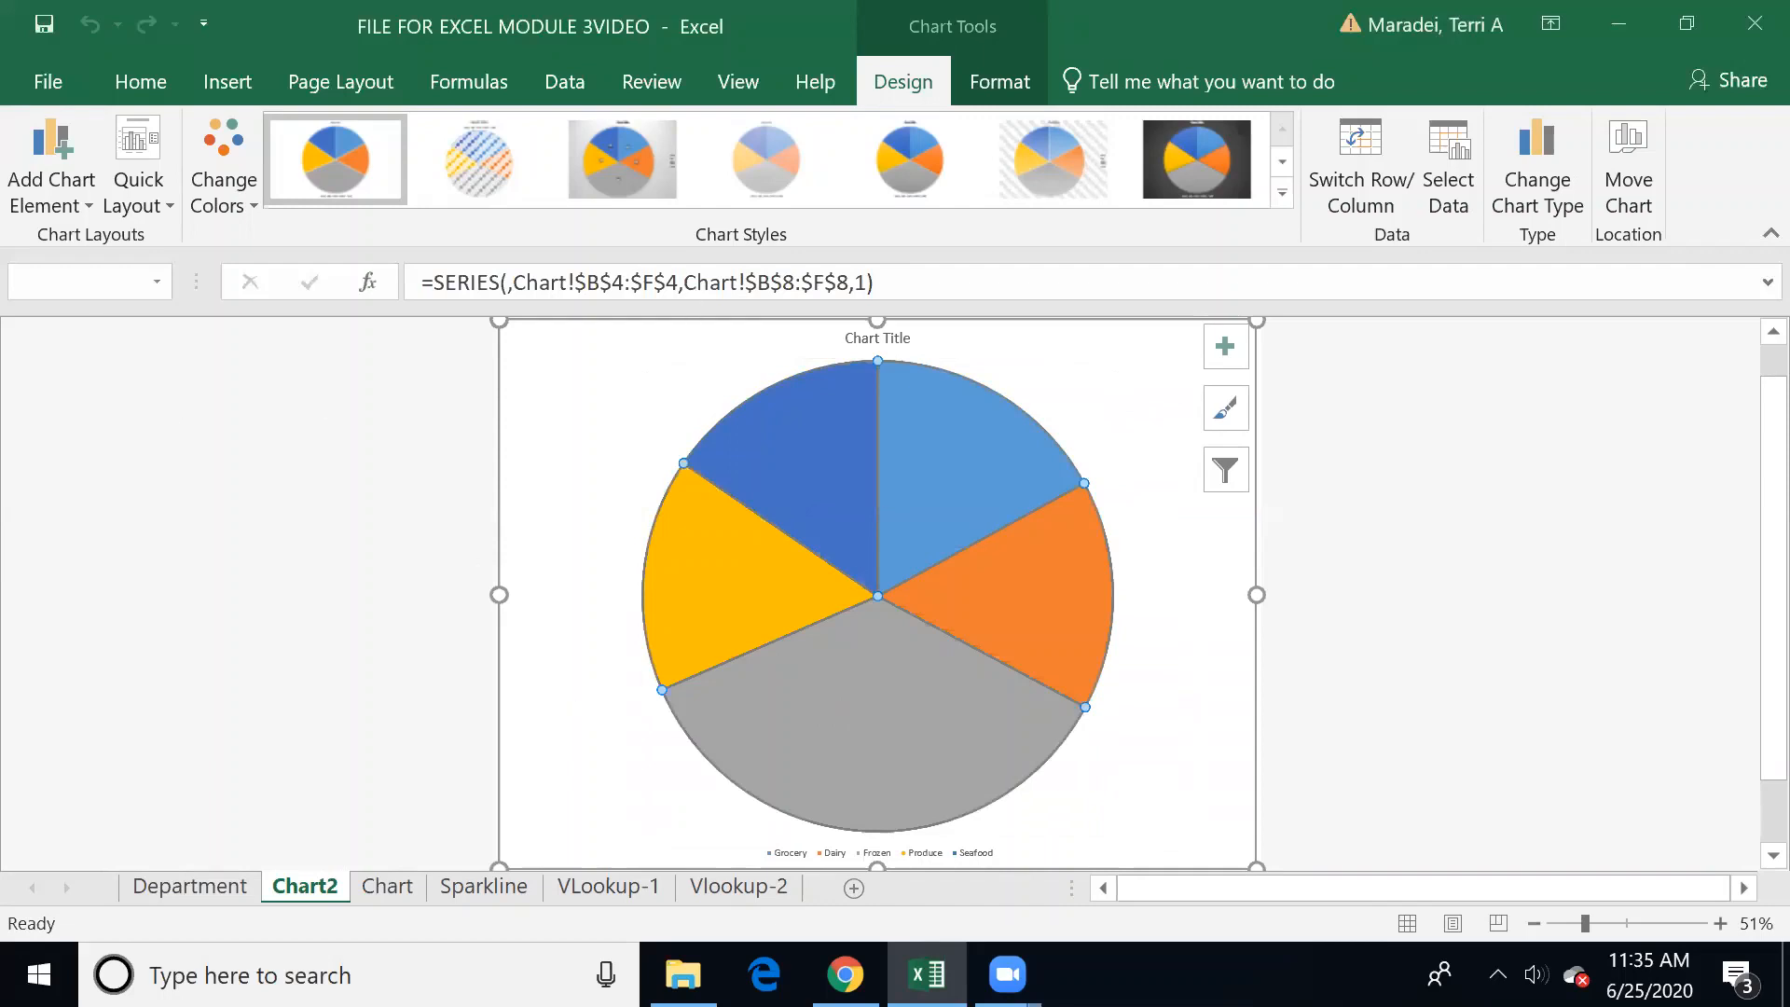
pyautogui.click(904, 340)
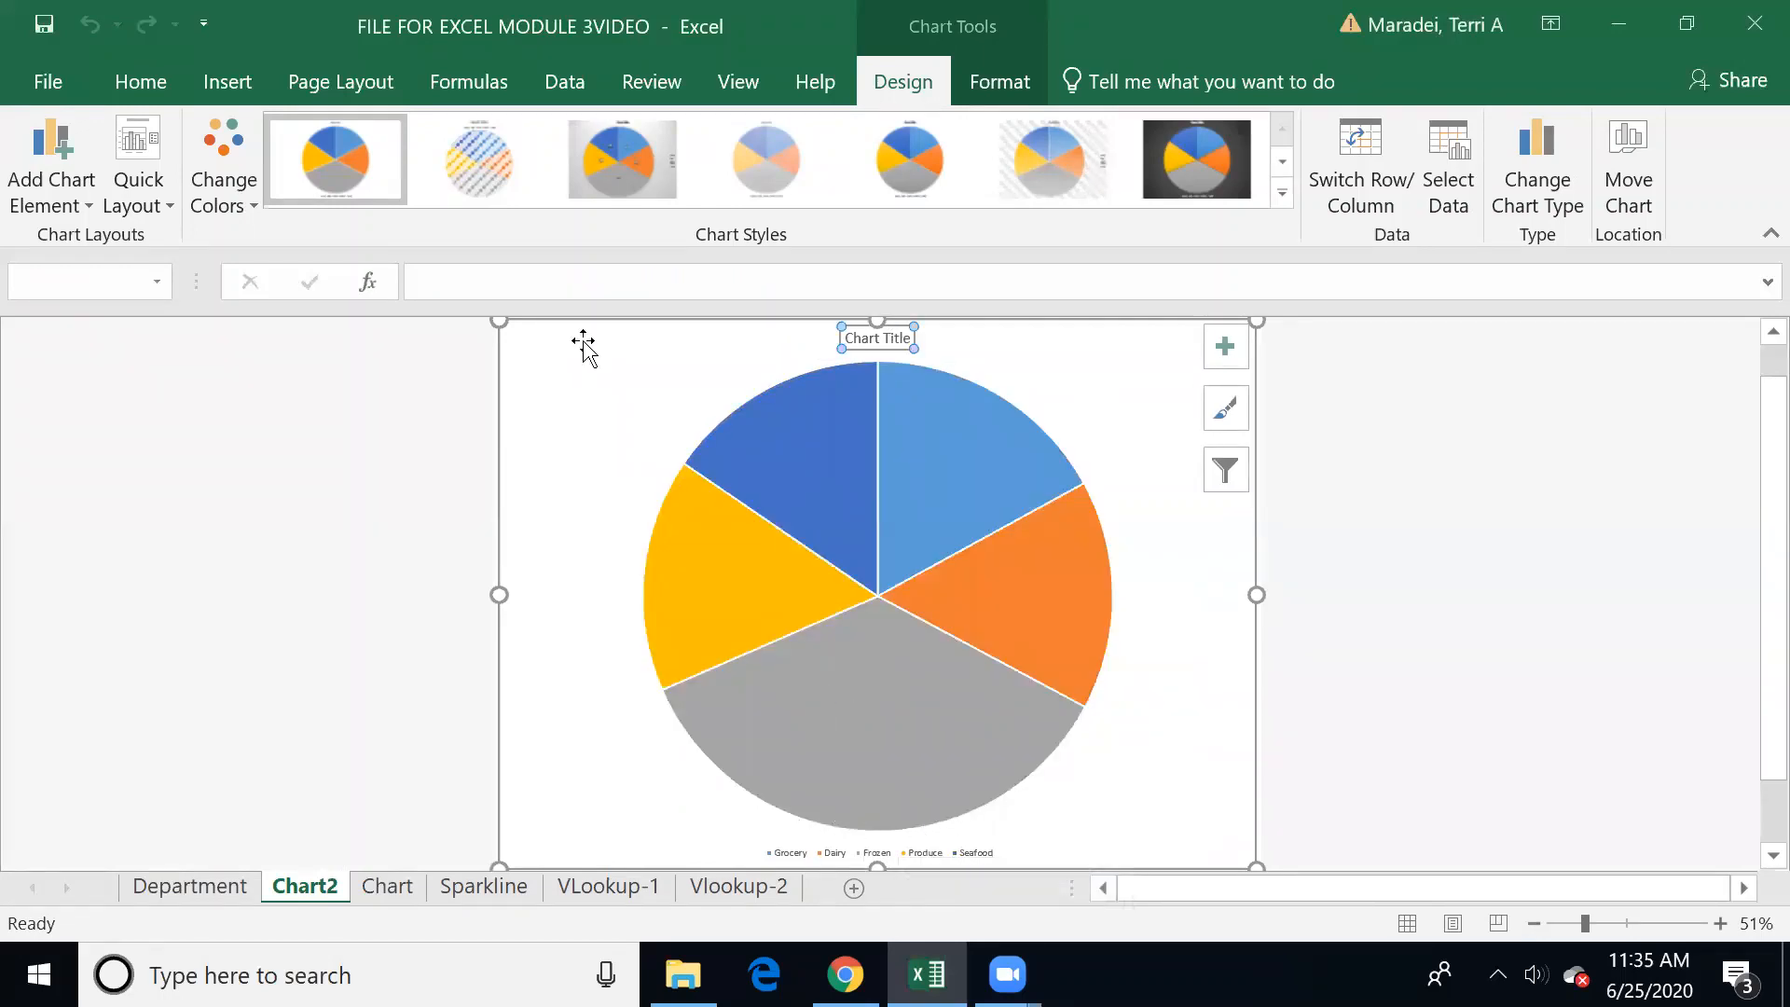
pyautogui.click(86, 204)
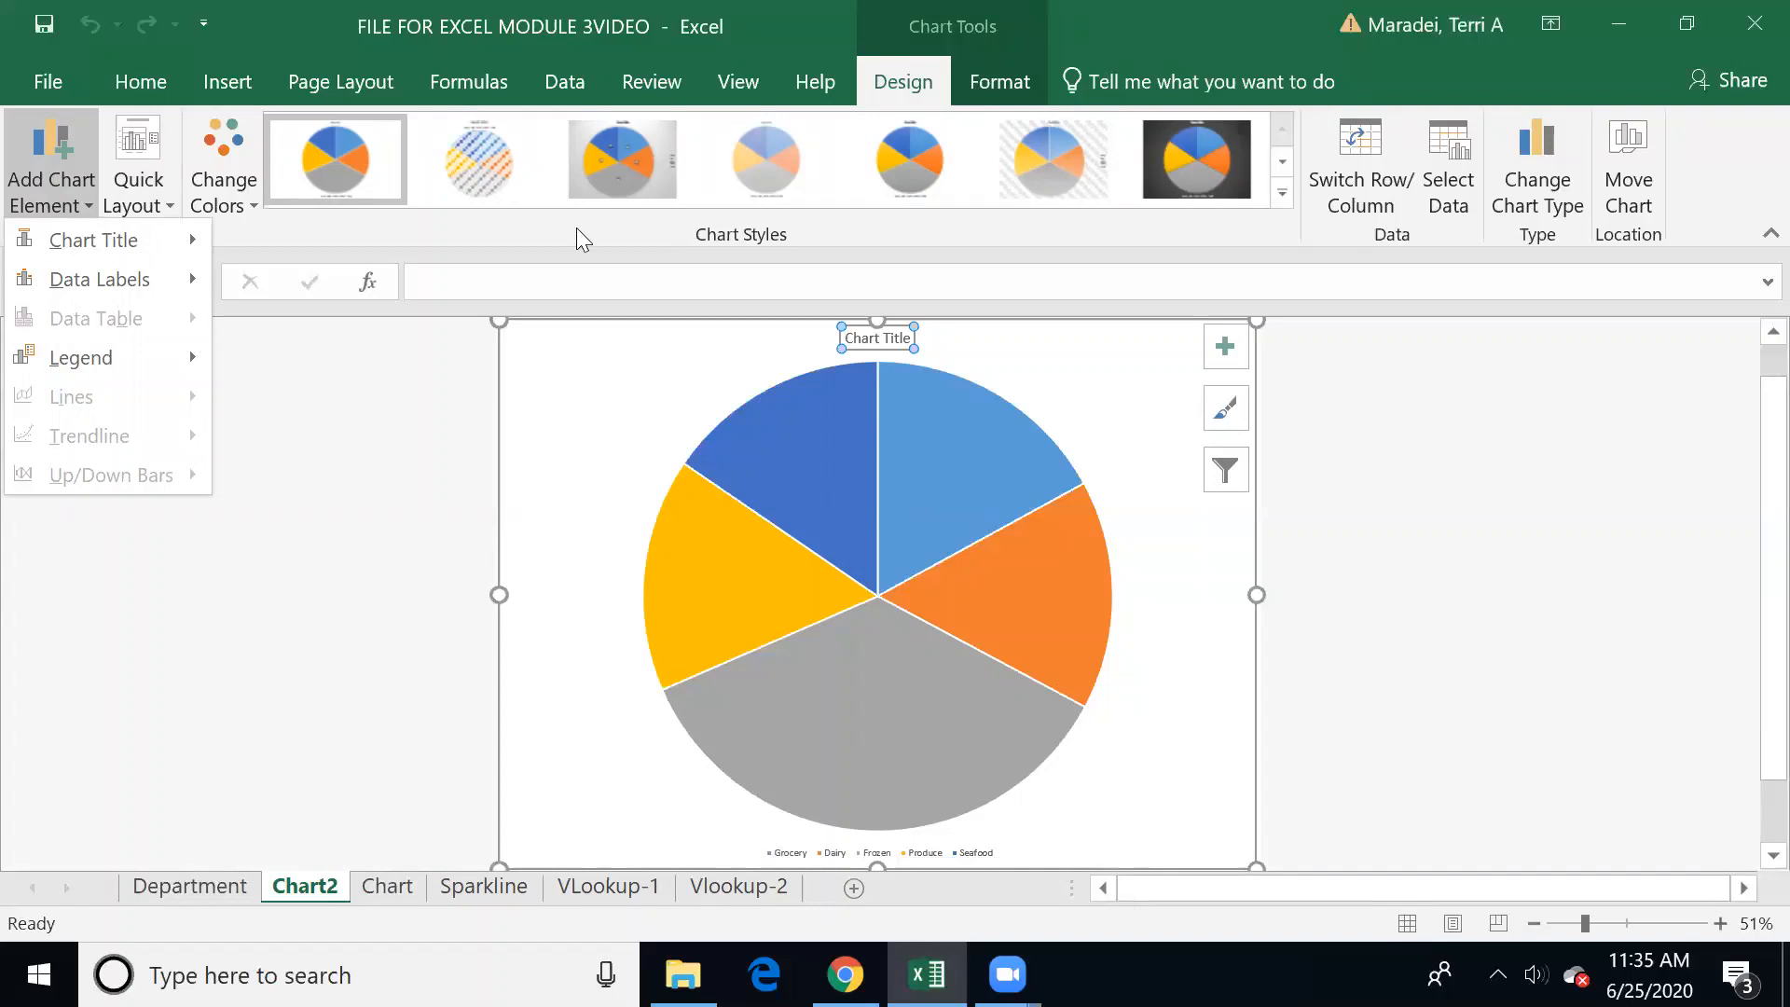
pyautogui.moveTo(102, 240)
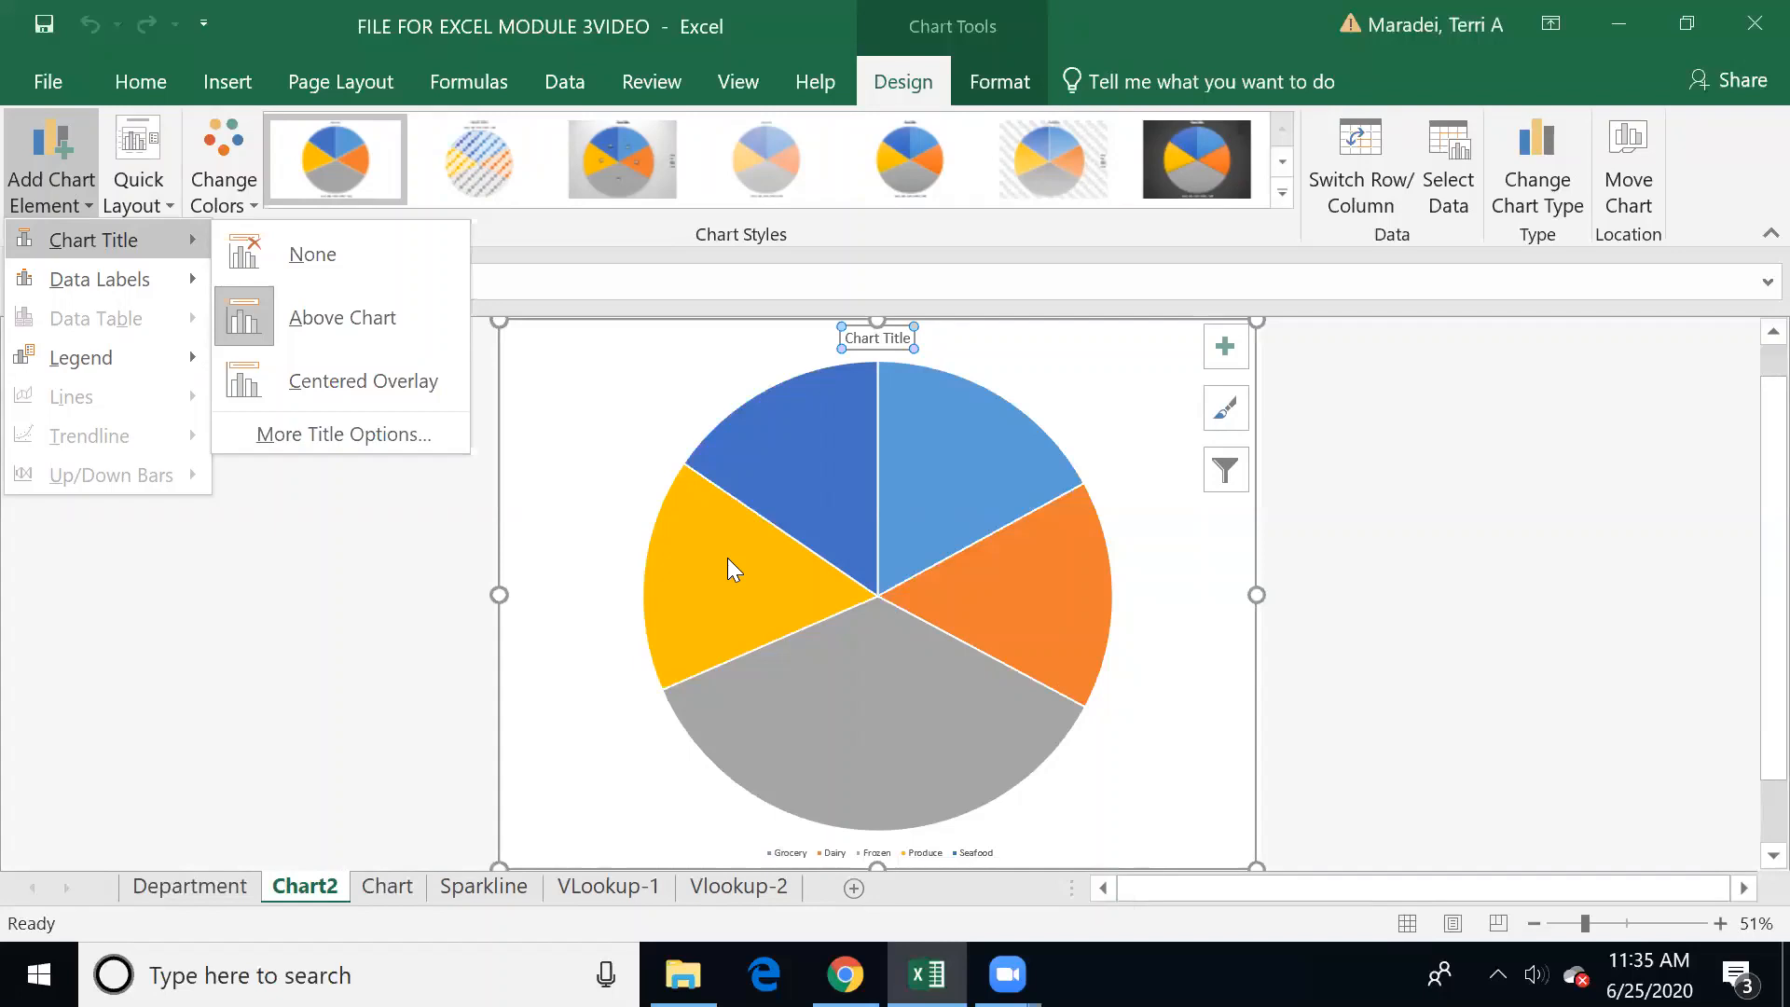
pyautogui.moveTo(127, 358)
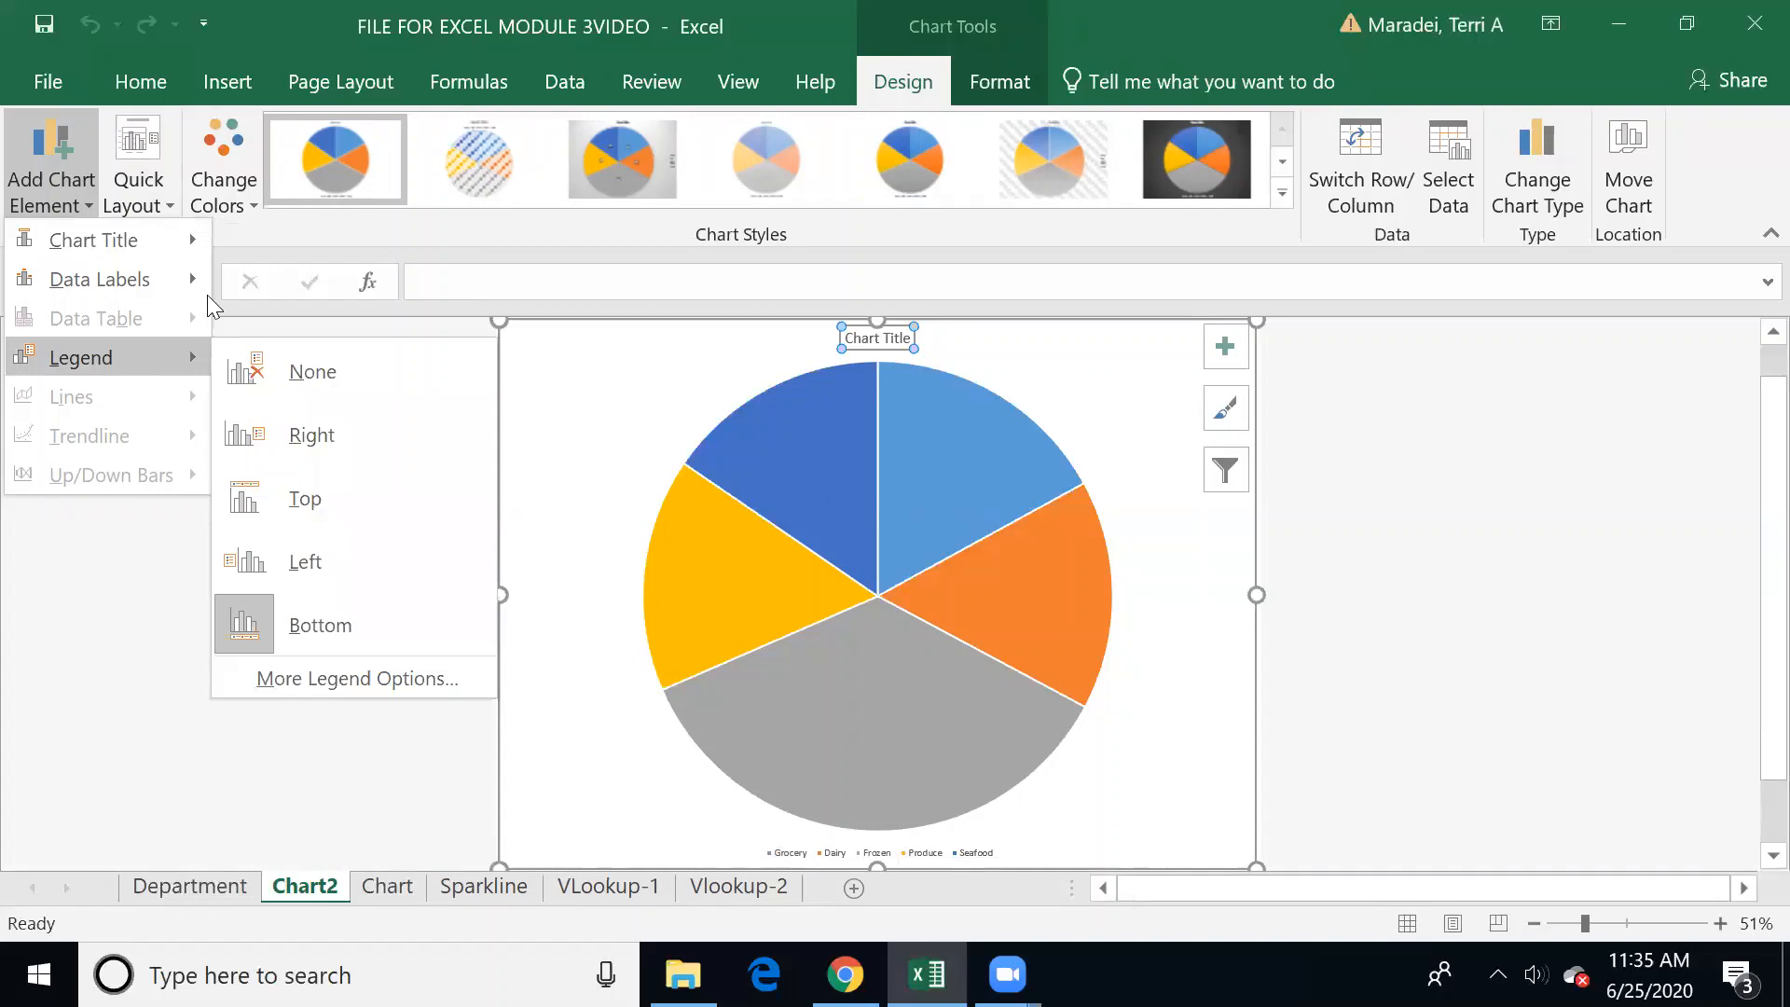
pyautogui.click(278, 434)
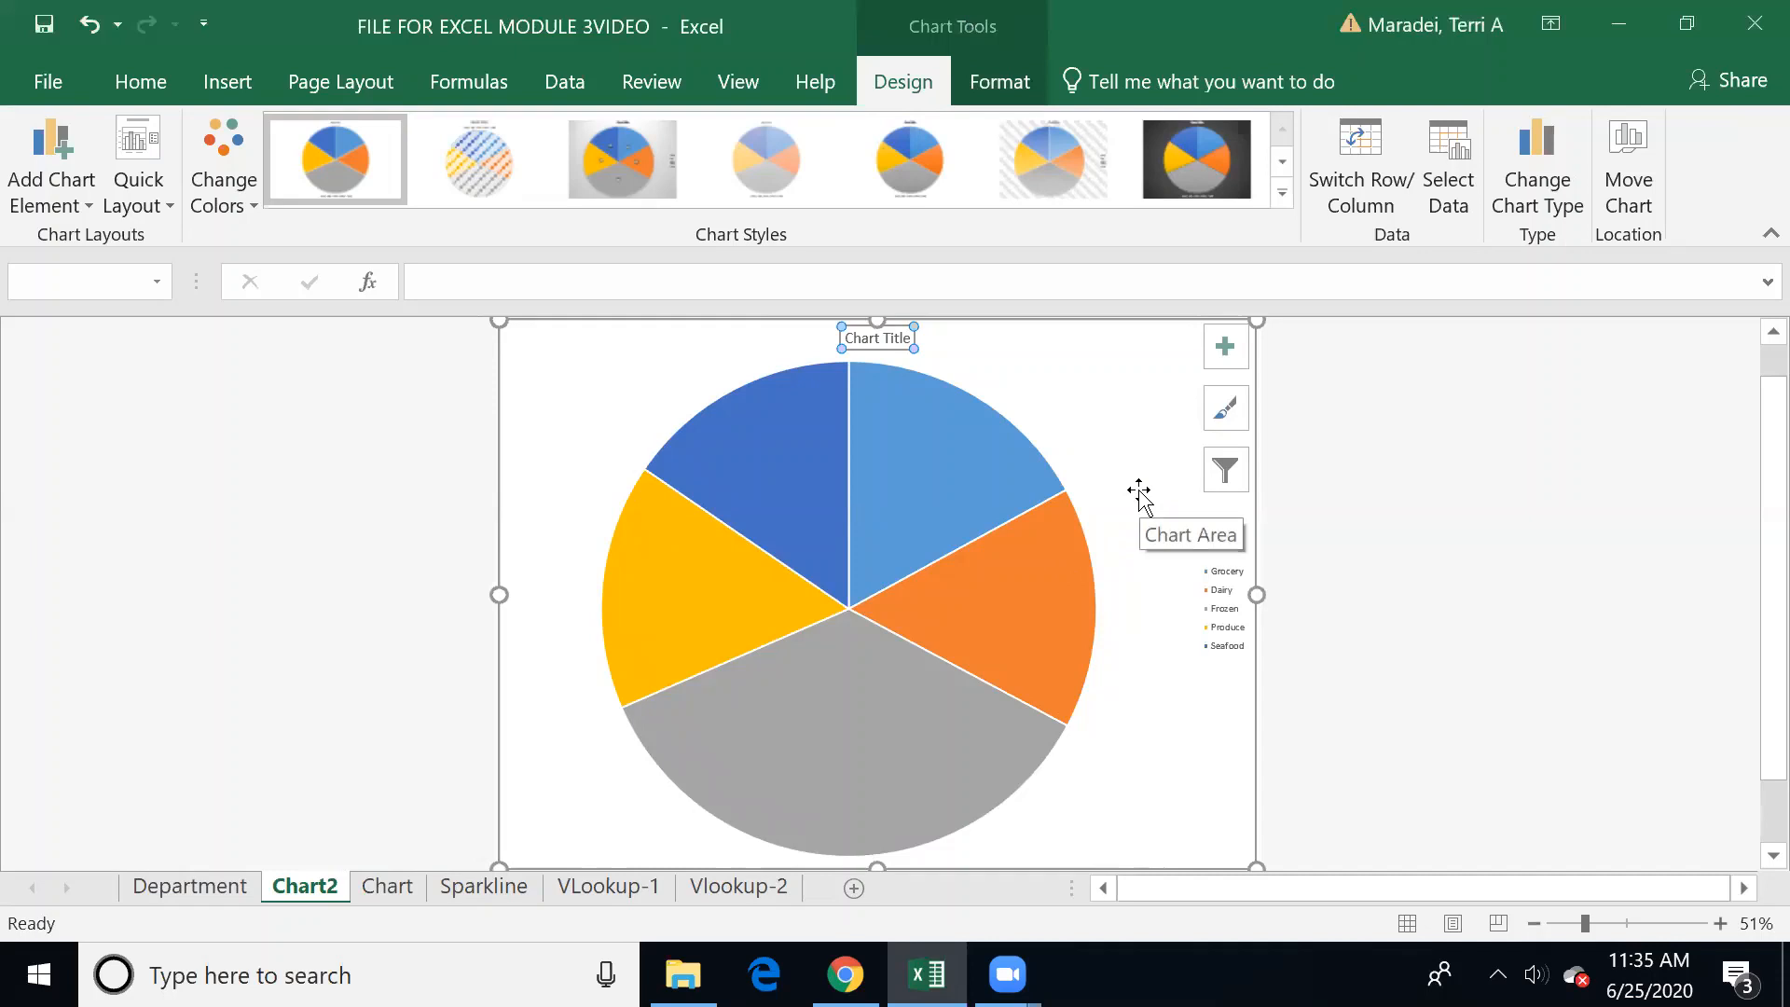
pyautogui.click(1120, 421)
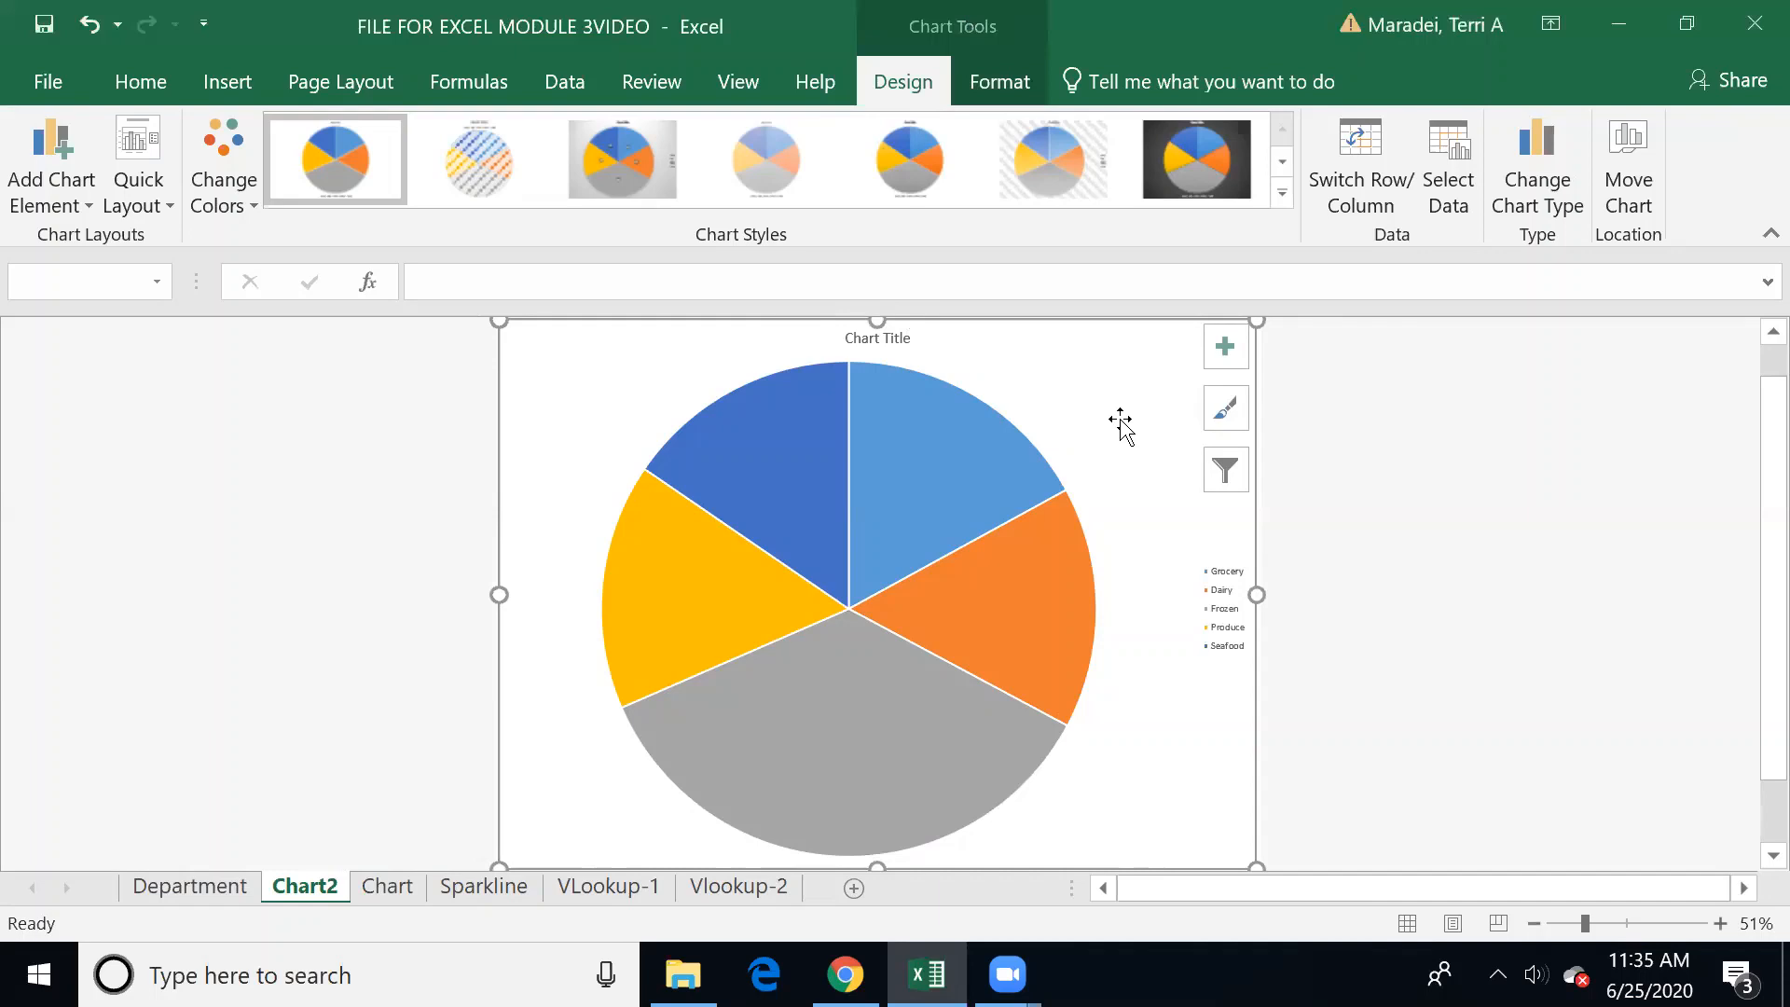
# Step: Add data labels at the outside end of the pie slices
pyautogui.rightClick(953, 450)
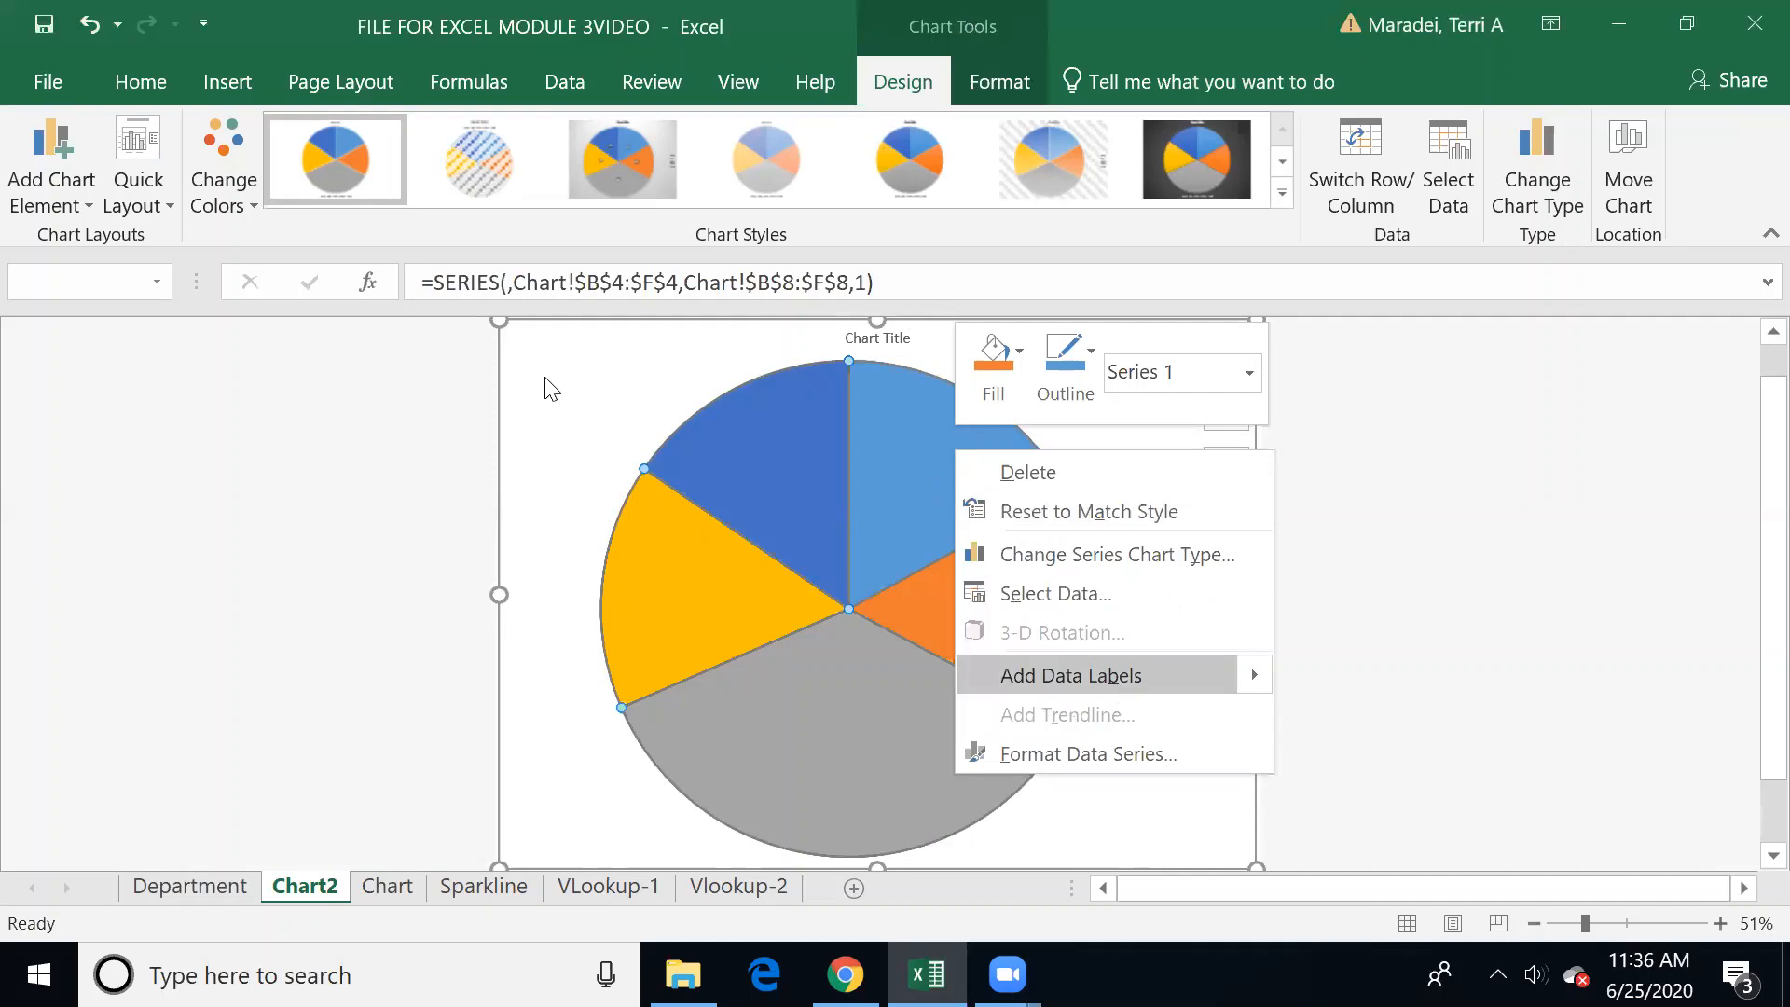
pyautogui.press('Escape')
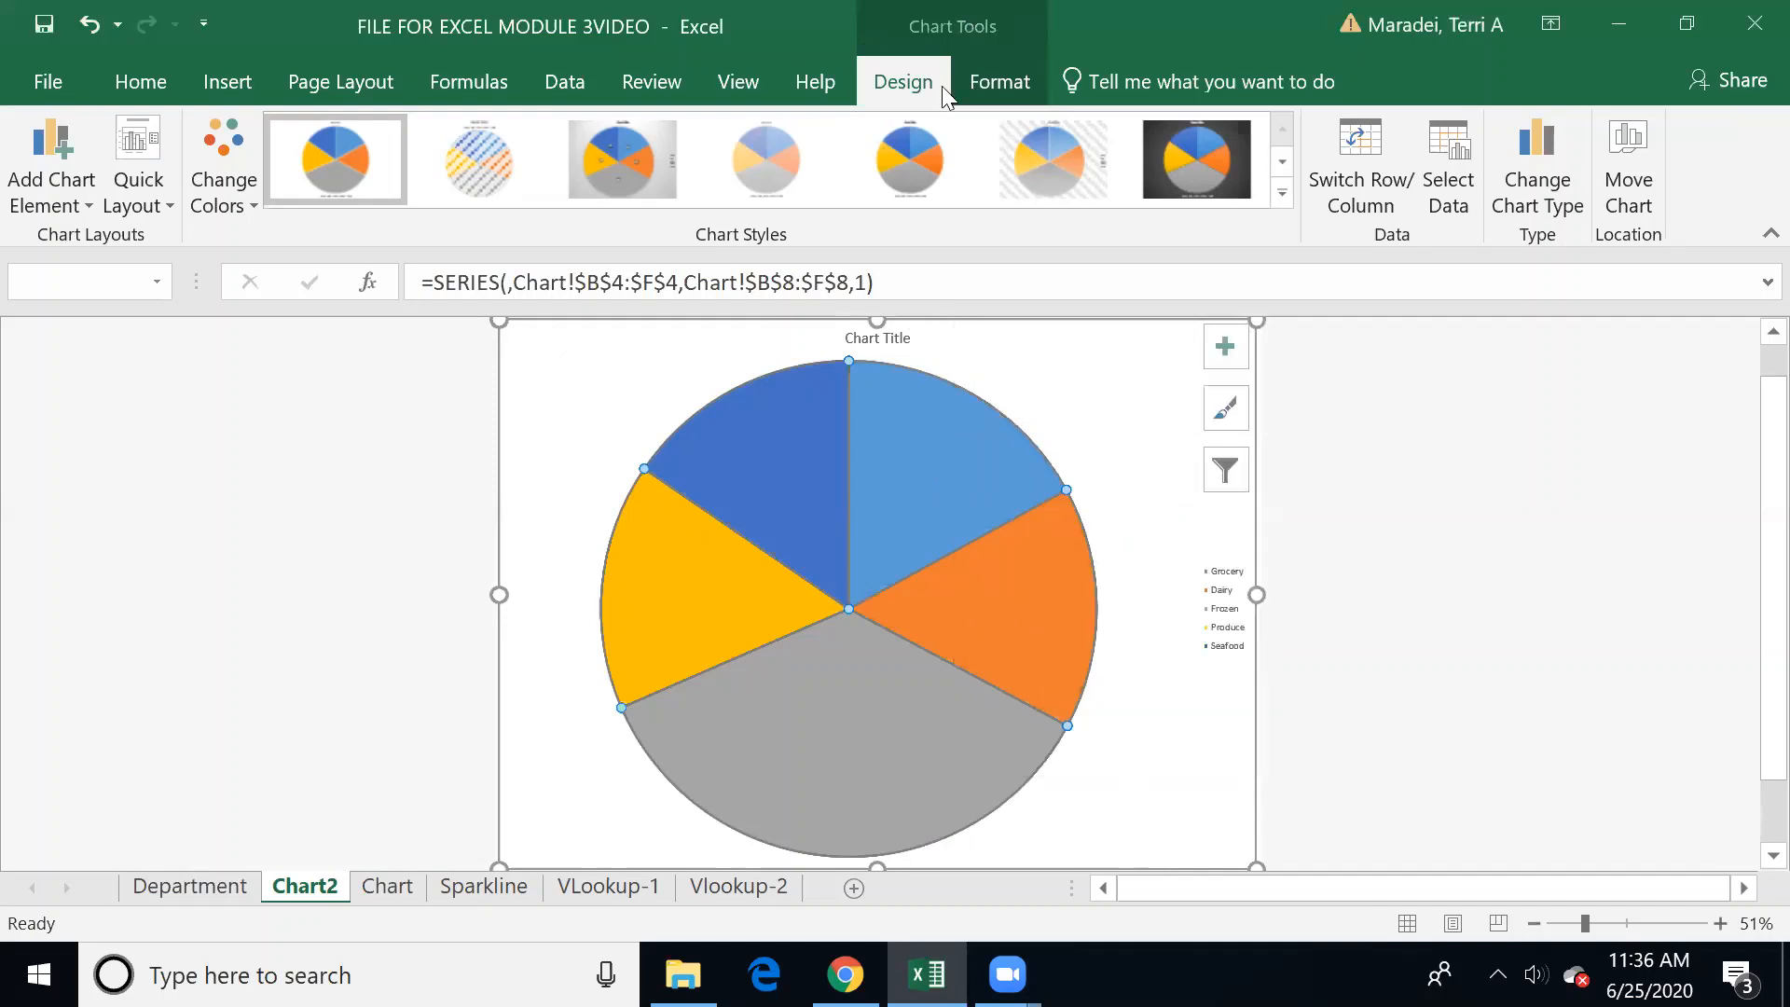
pyautogui.click(87, 204)
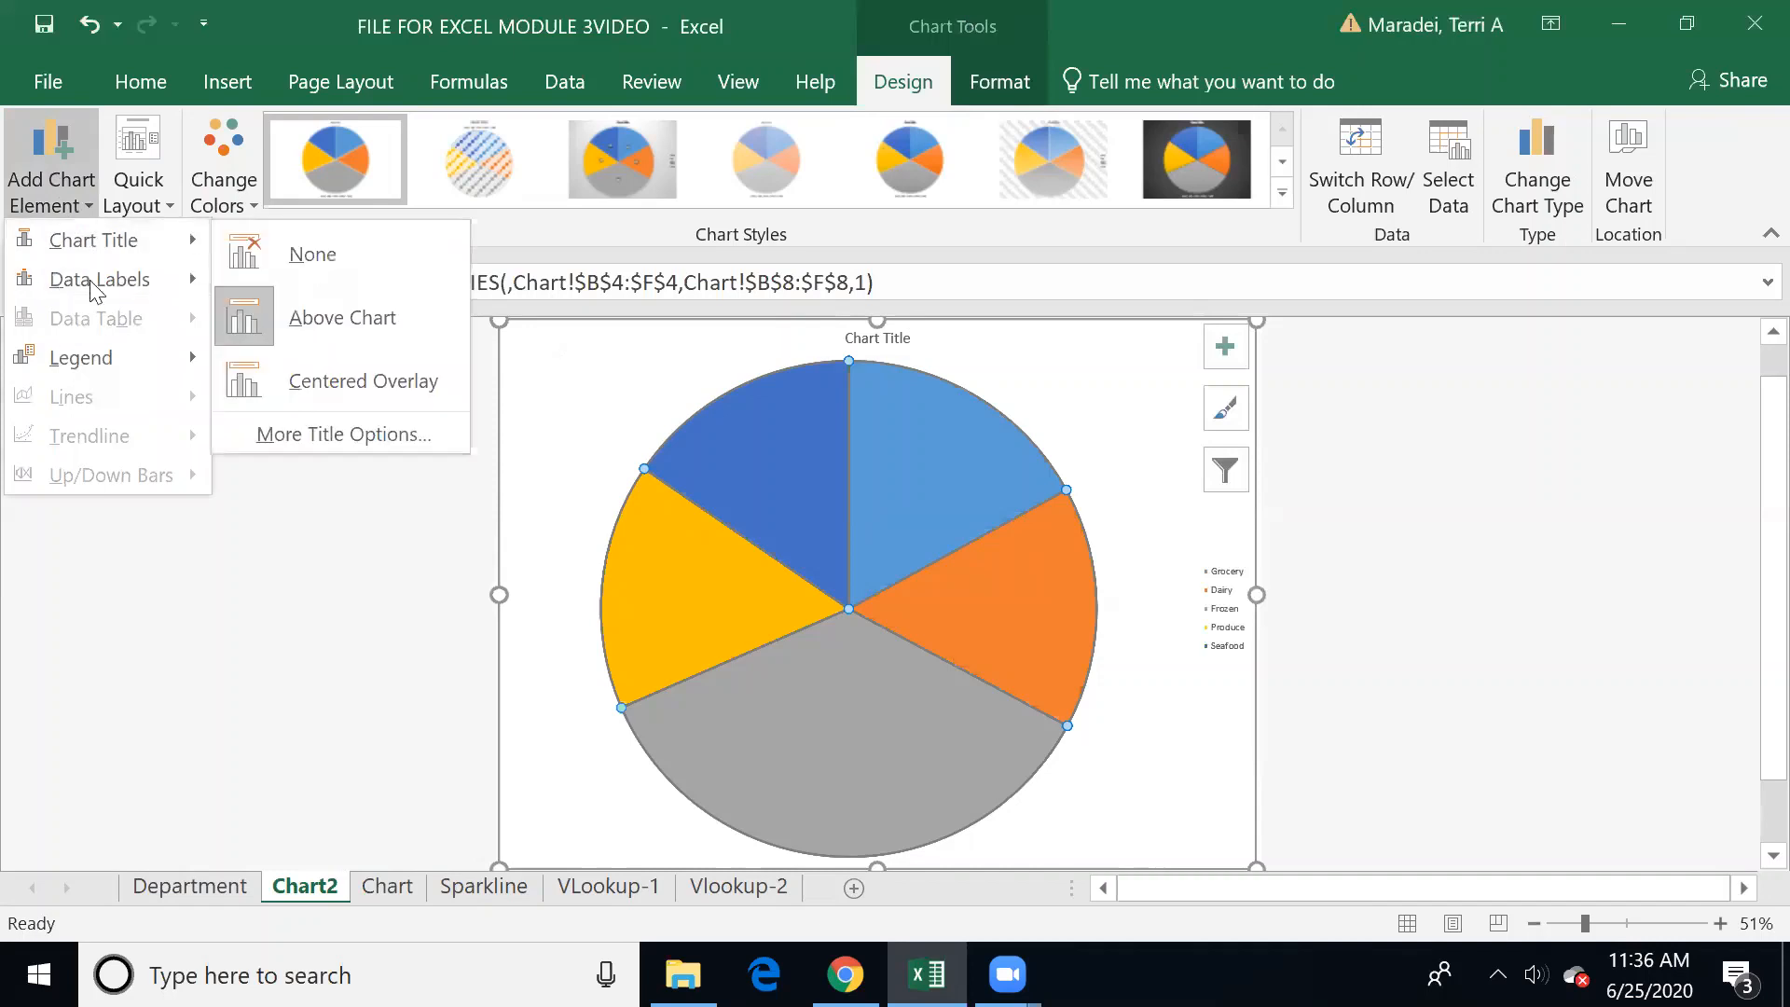
pyautogui.moveTo(93, 279)
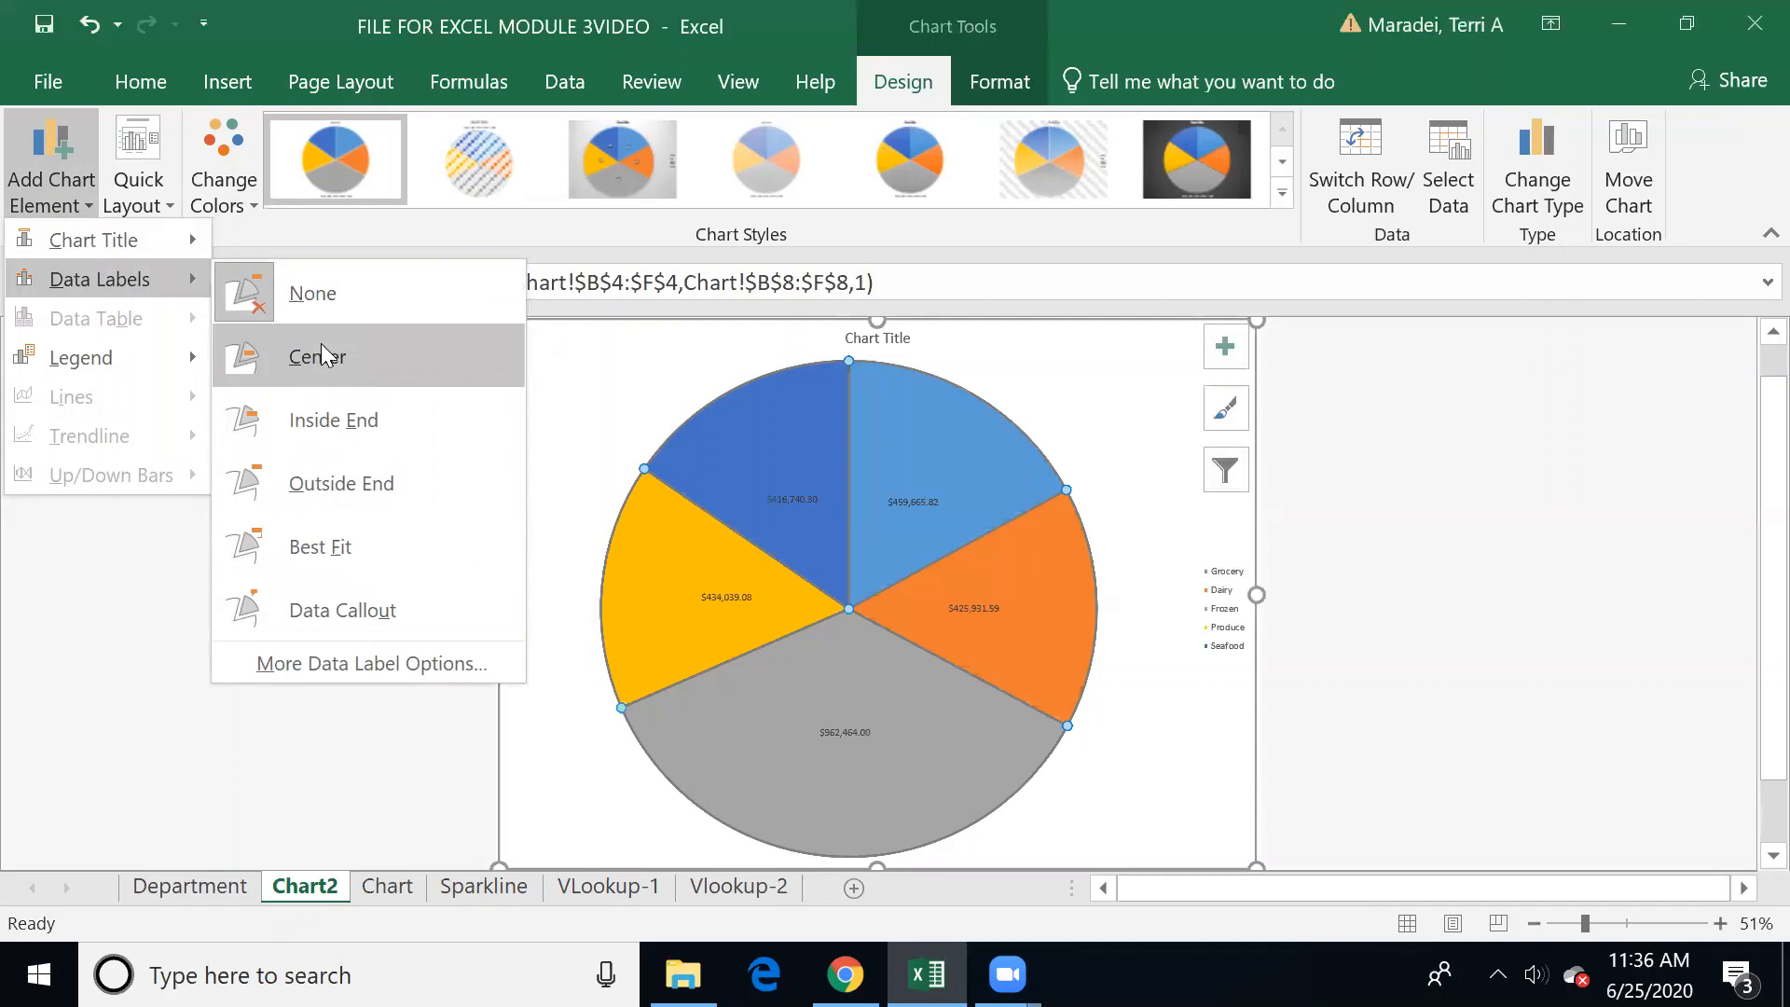
pyautogui.click(334, 483)
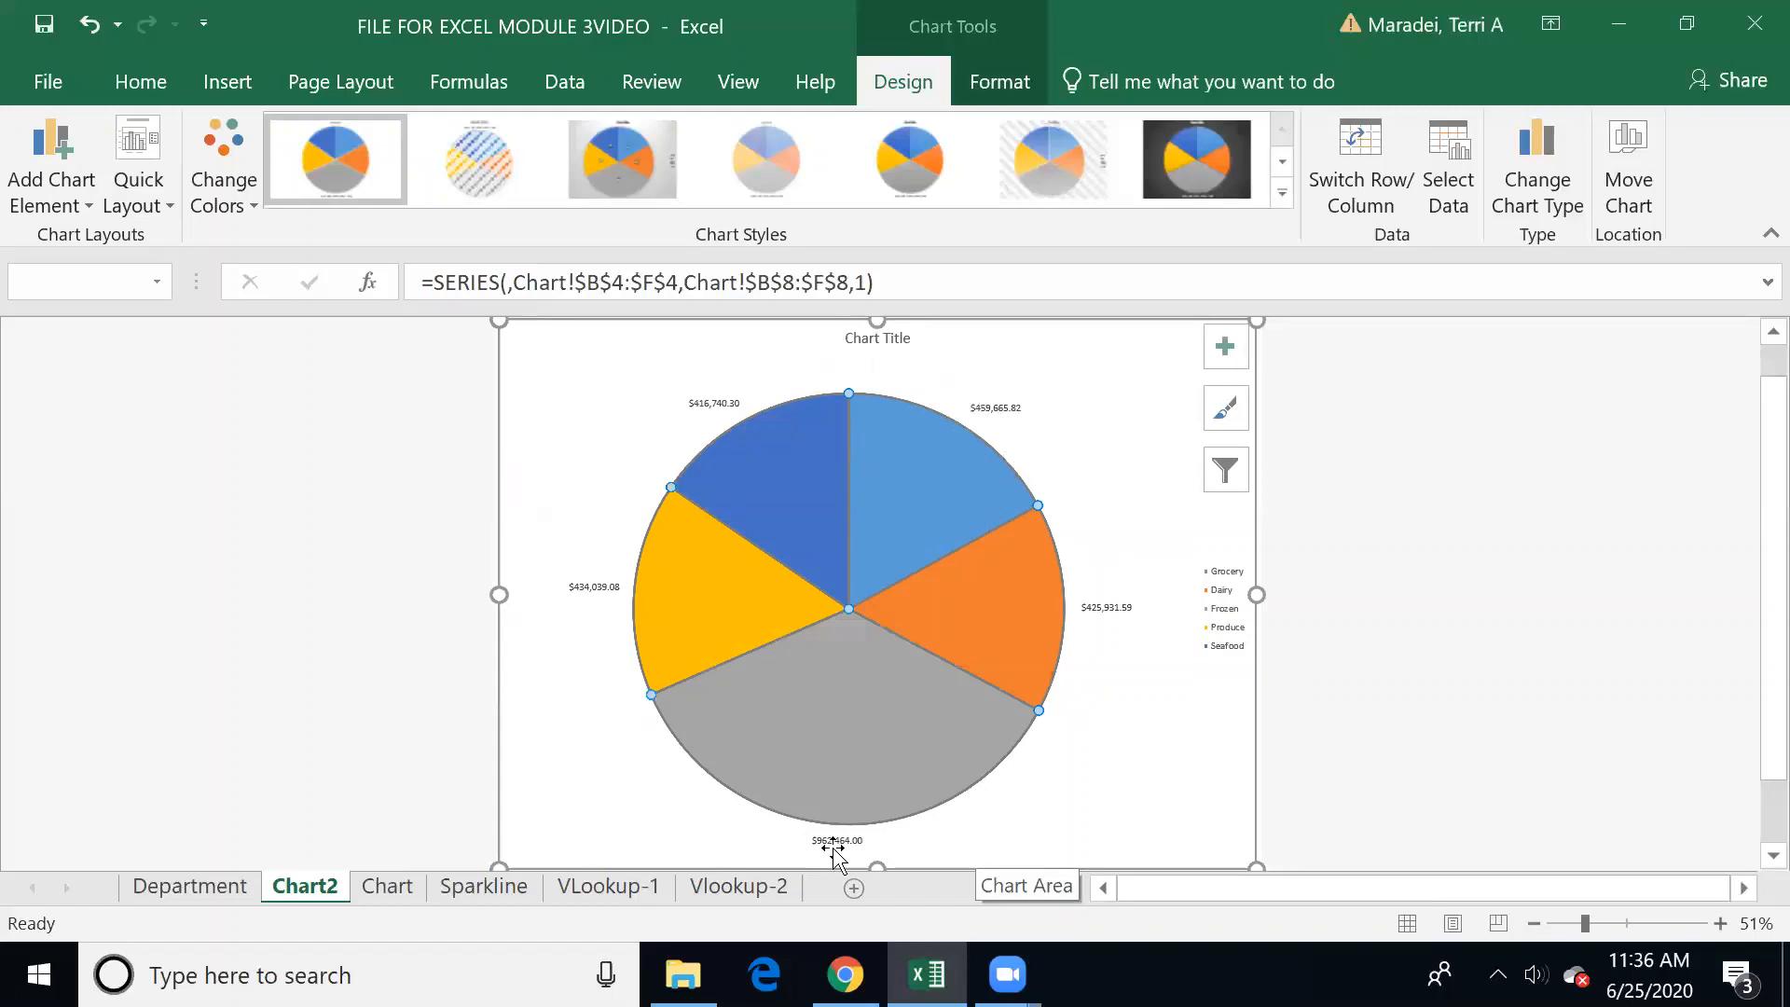
pyautogui.click(1152, 420)
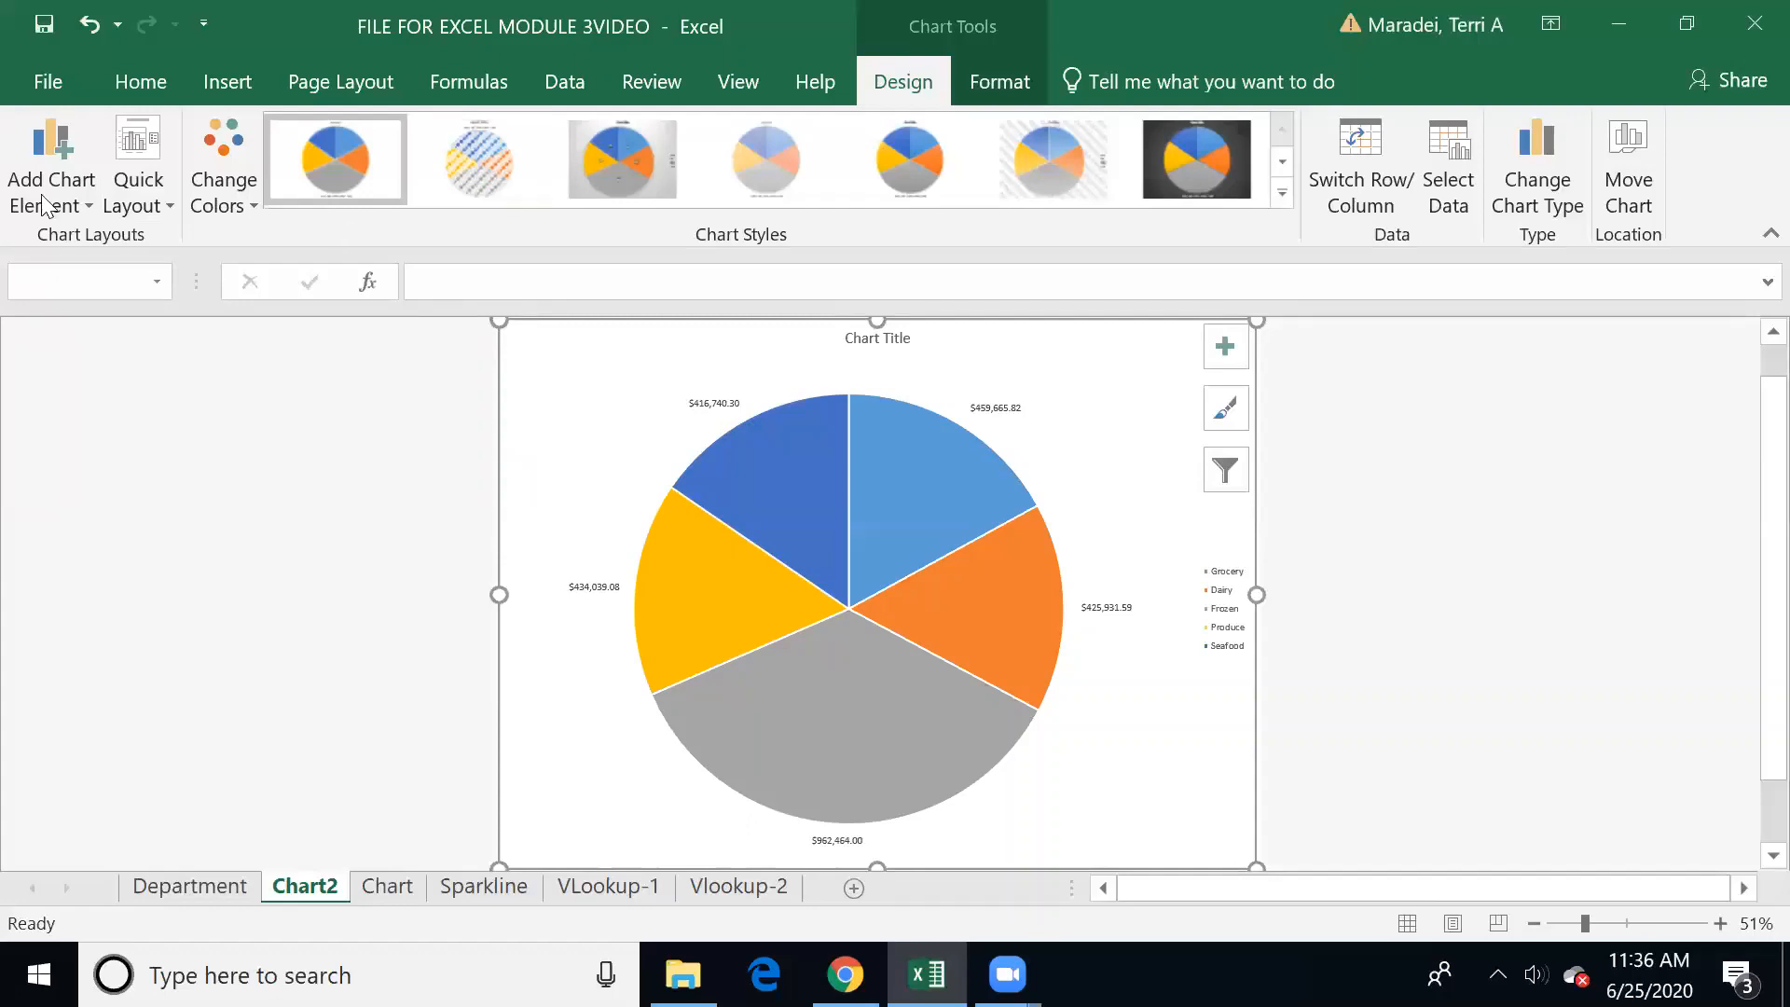
# Step: Apply quick layout Layout 2 to the pie chart, with a top legend and best-fit percentage labels
pyautogui.click(166, 205)
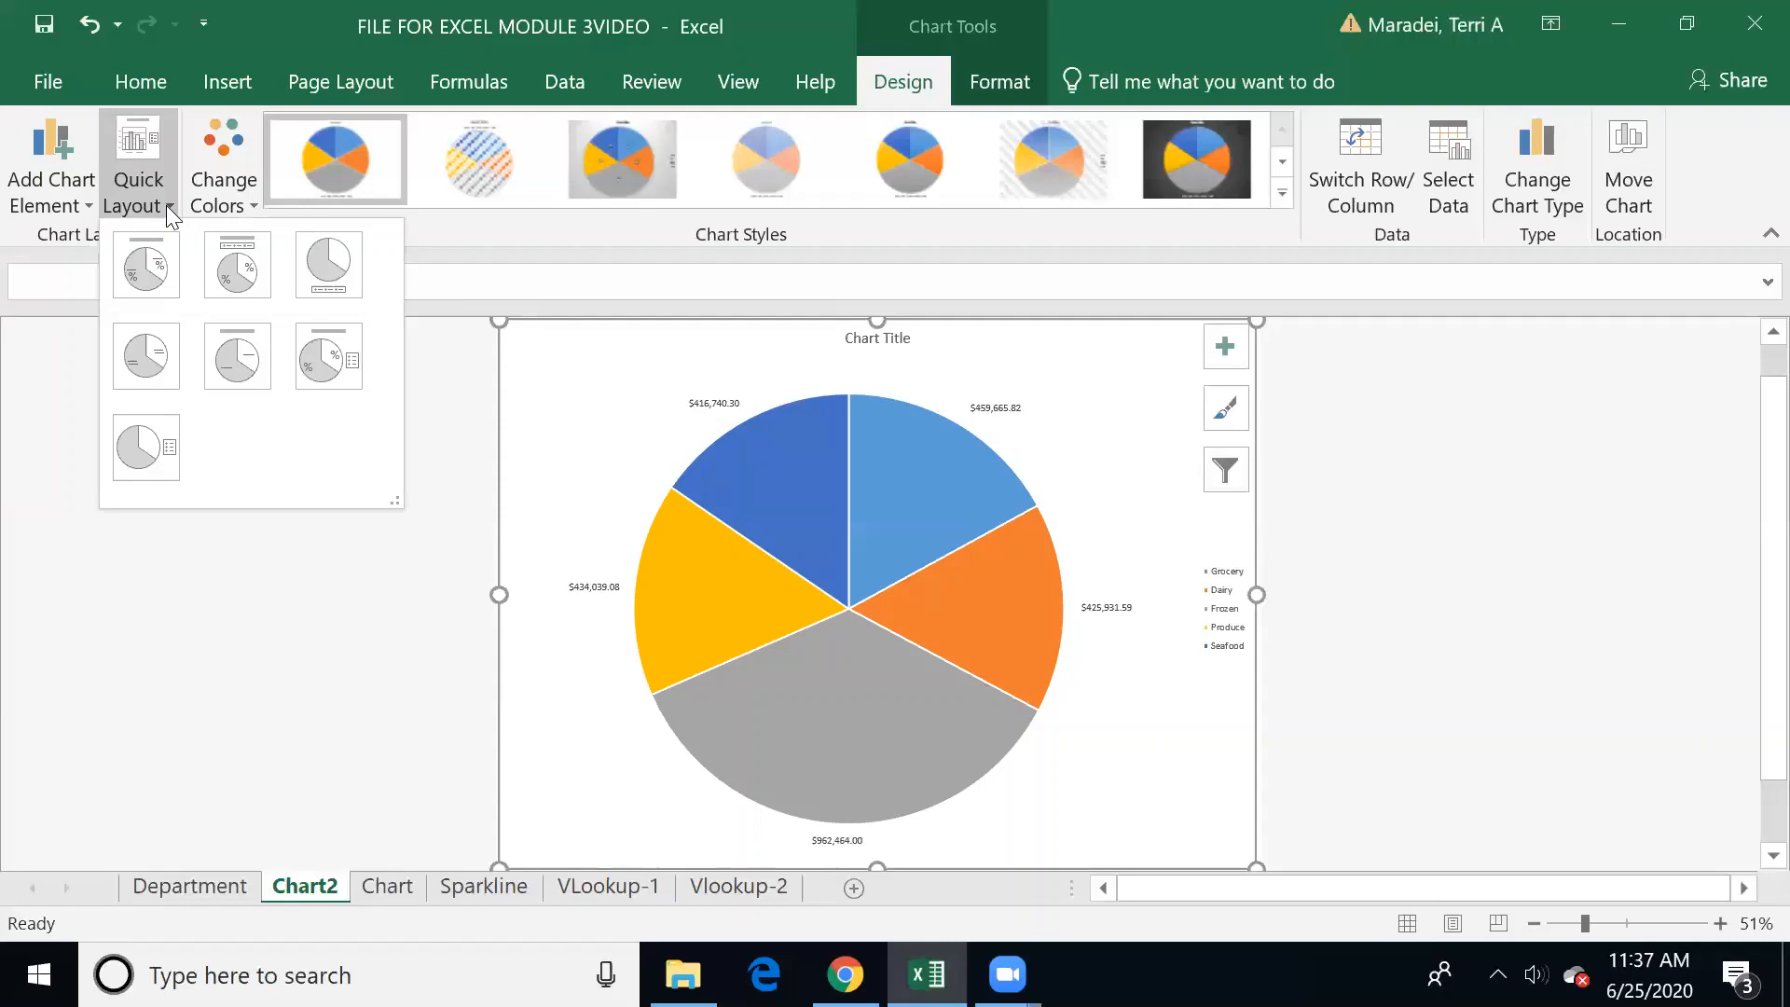
pyautogui.click(233, 266)
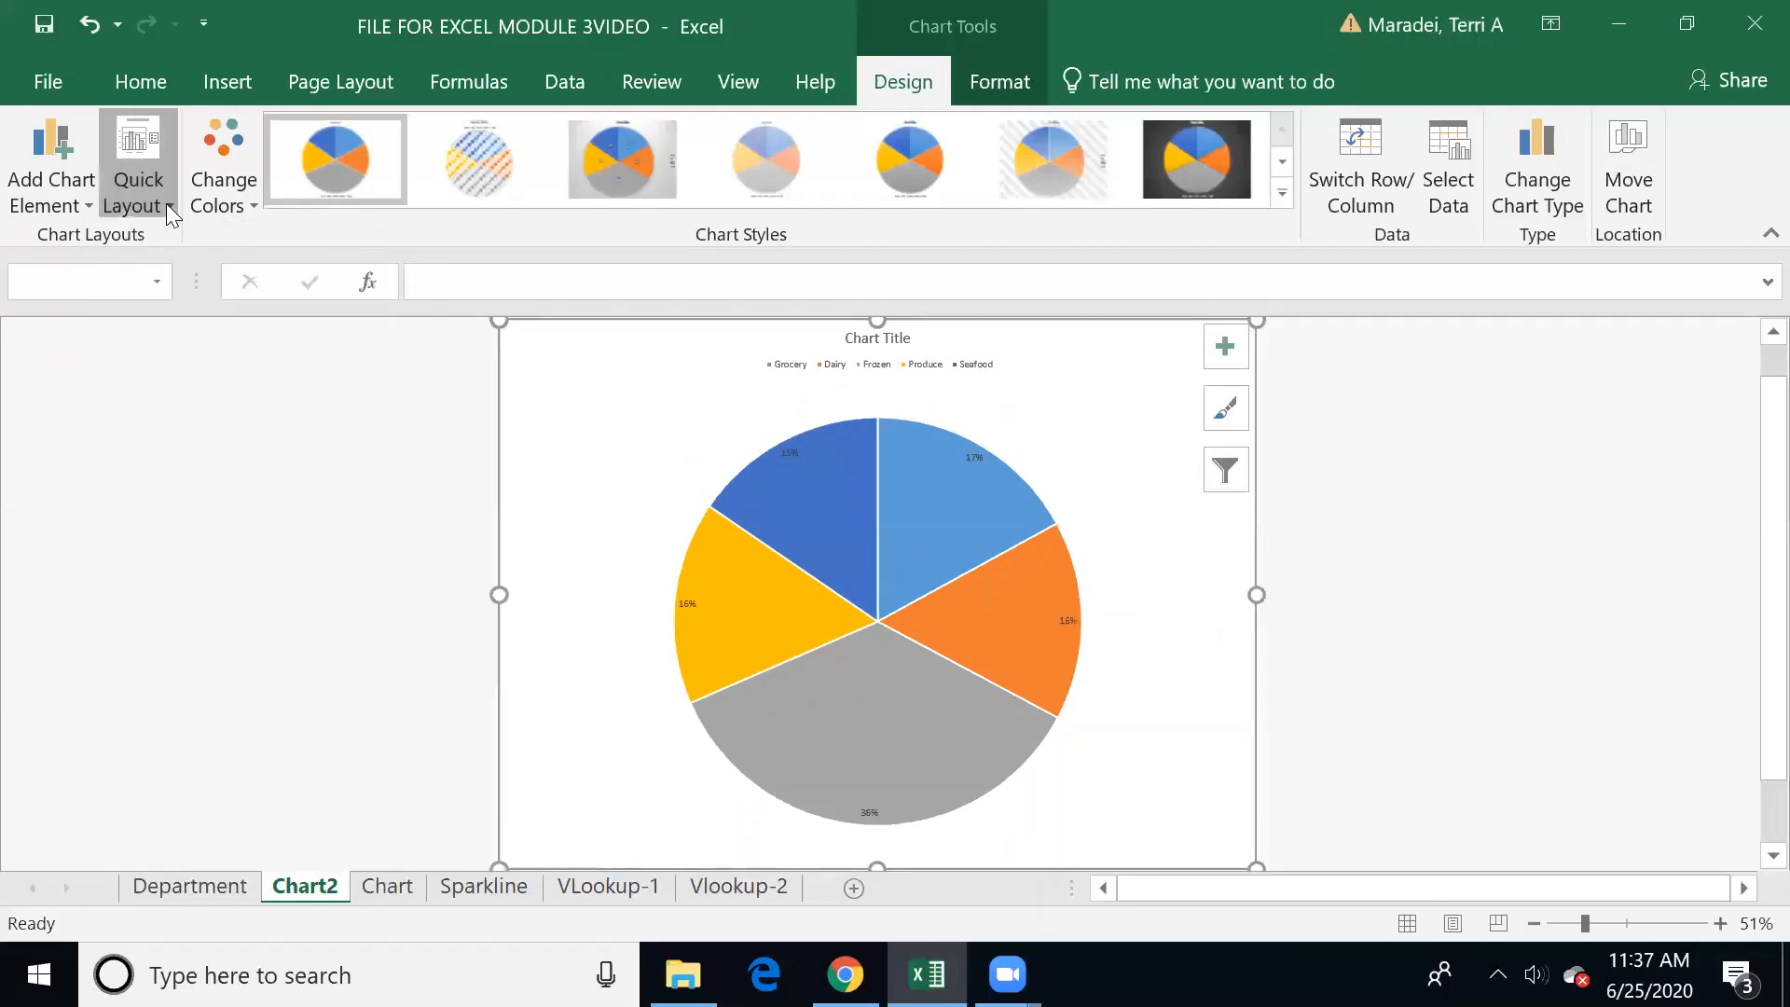
pyautogui.click(166, 203)
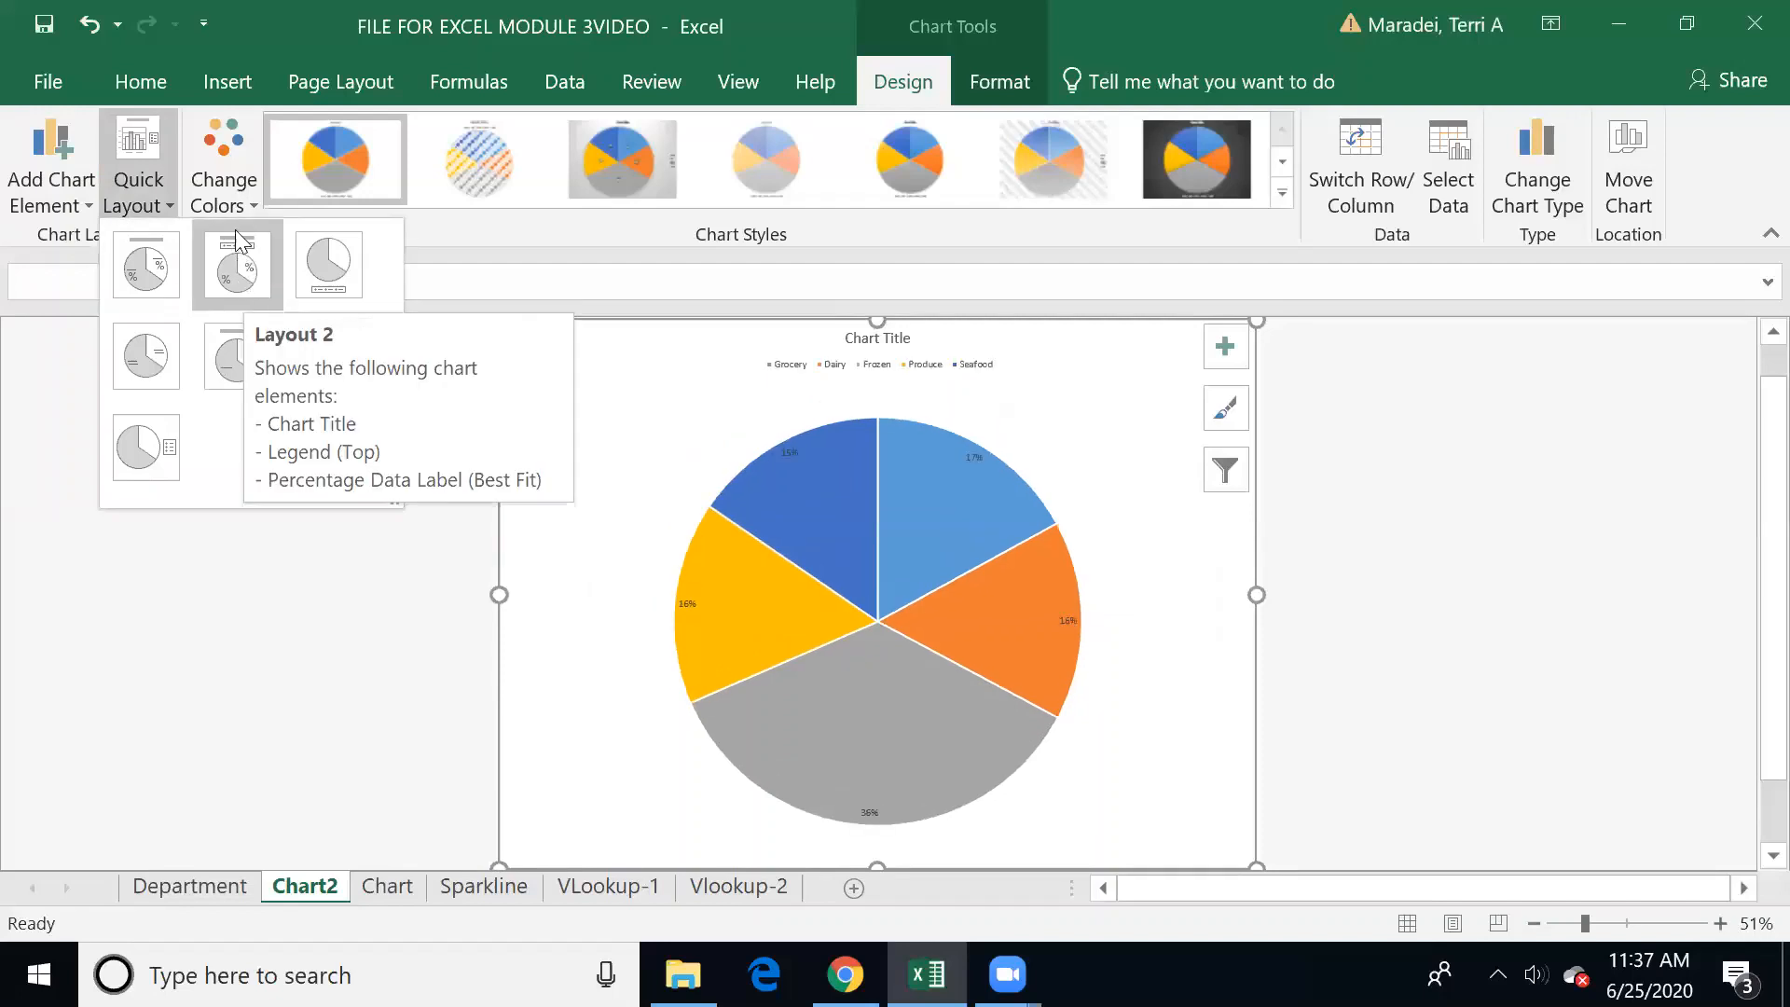
pyautogui.click(240, 276)
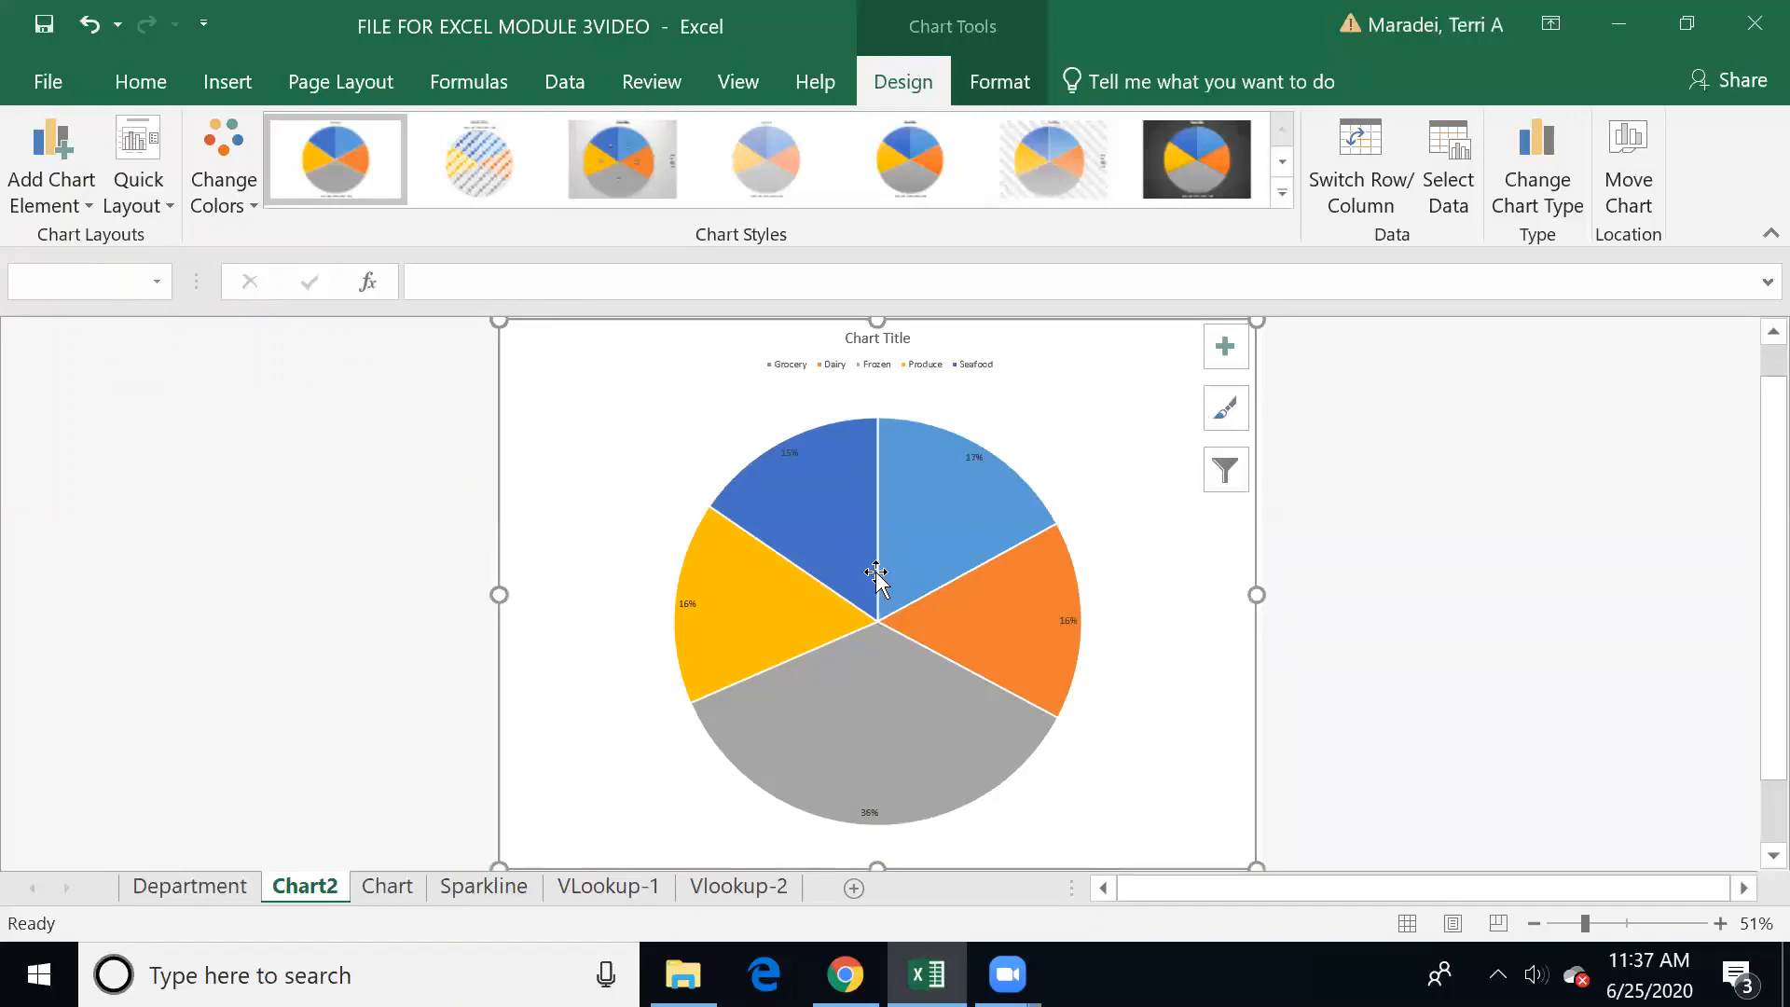
# Step: Apply the quick layout with a chart title, right-hand legend and percentage labels, keeping the original color palette
pyautogui.click(159, 196)
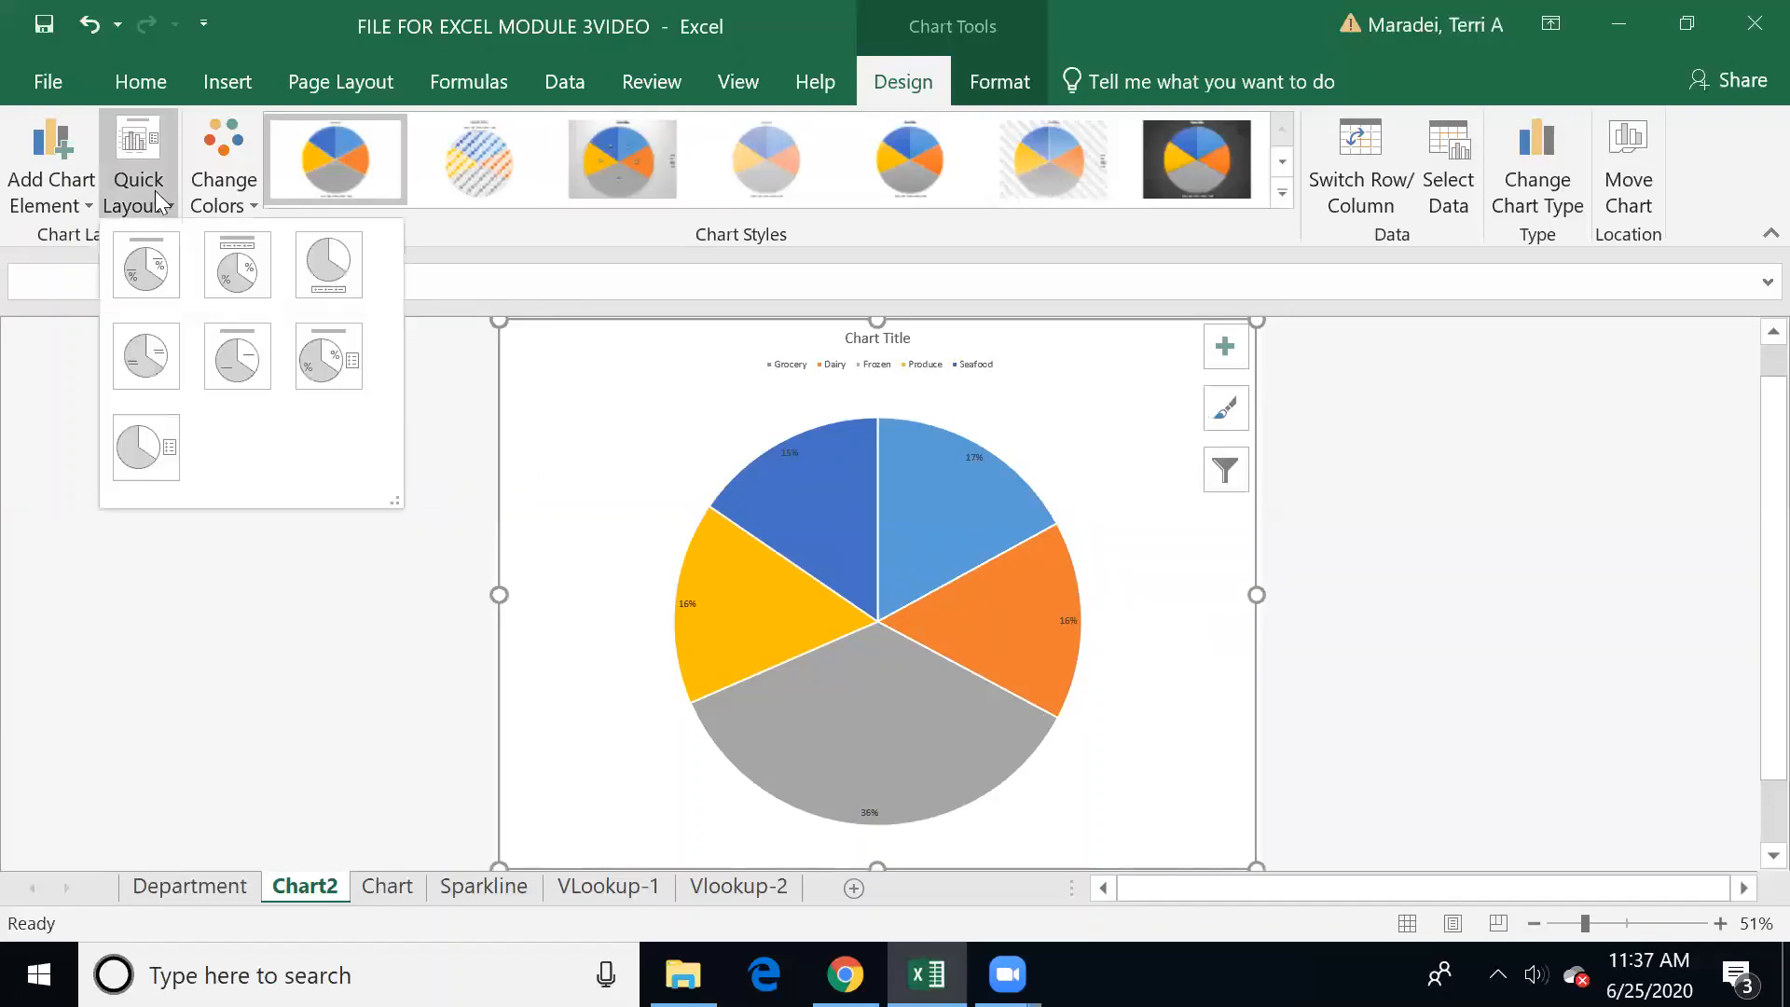
pyautogui.click(332, 368)
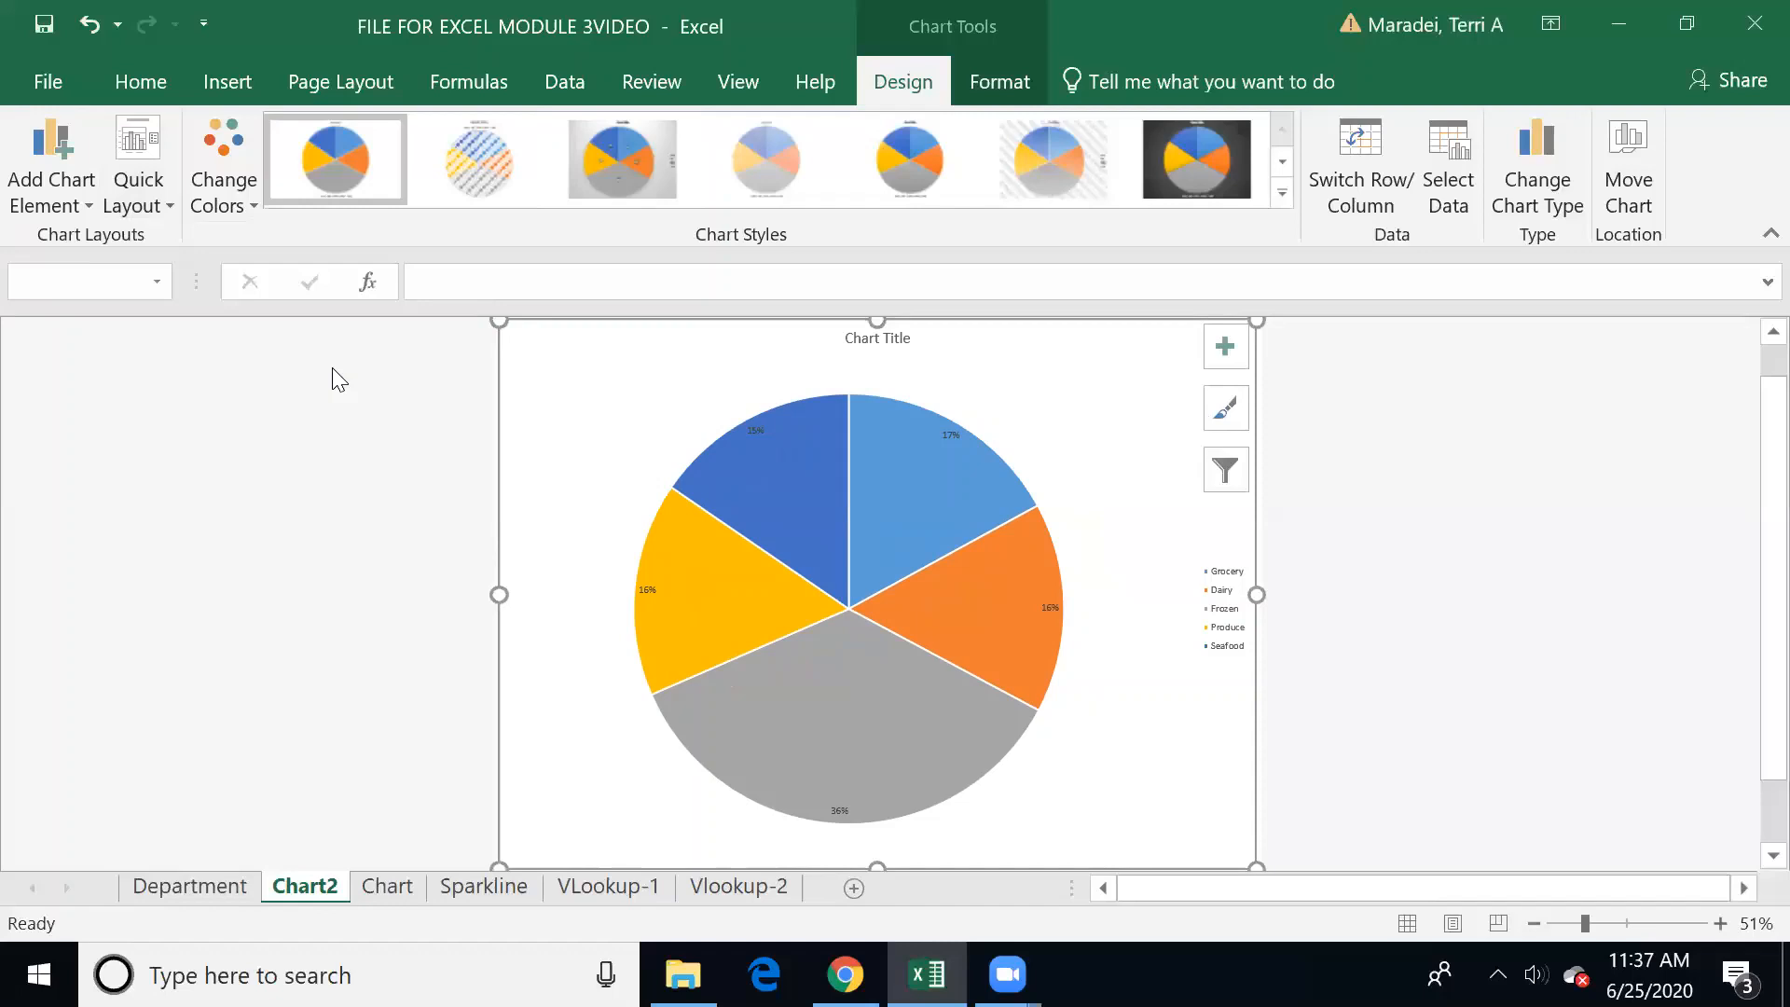
pyautogui.click(257, 197)
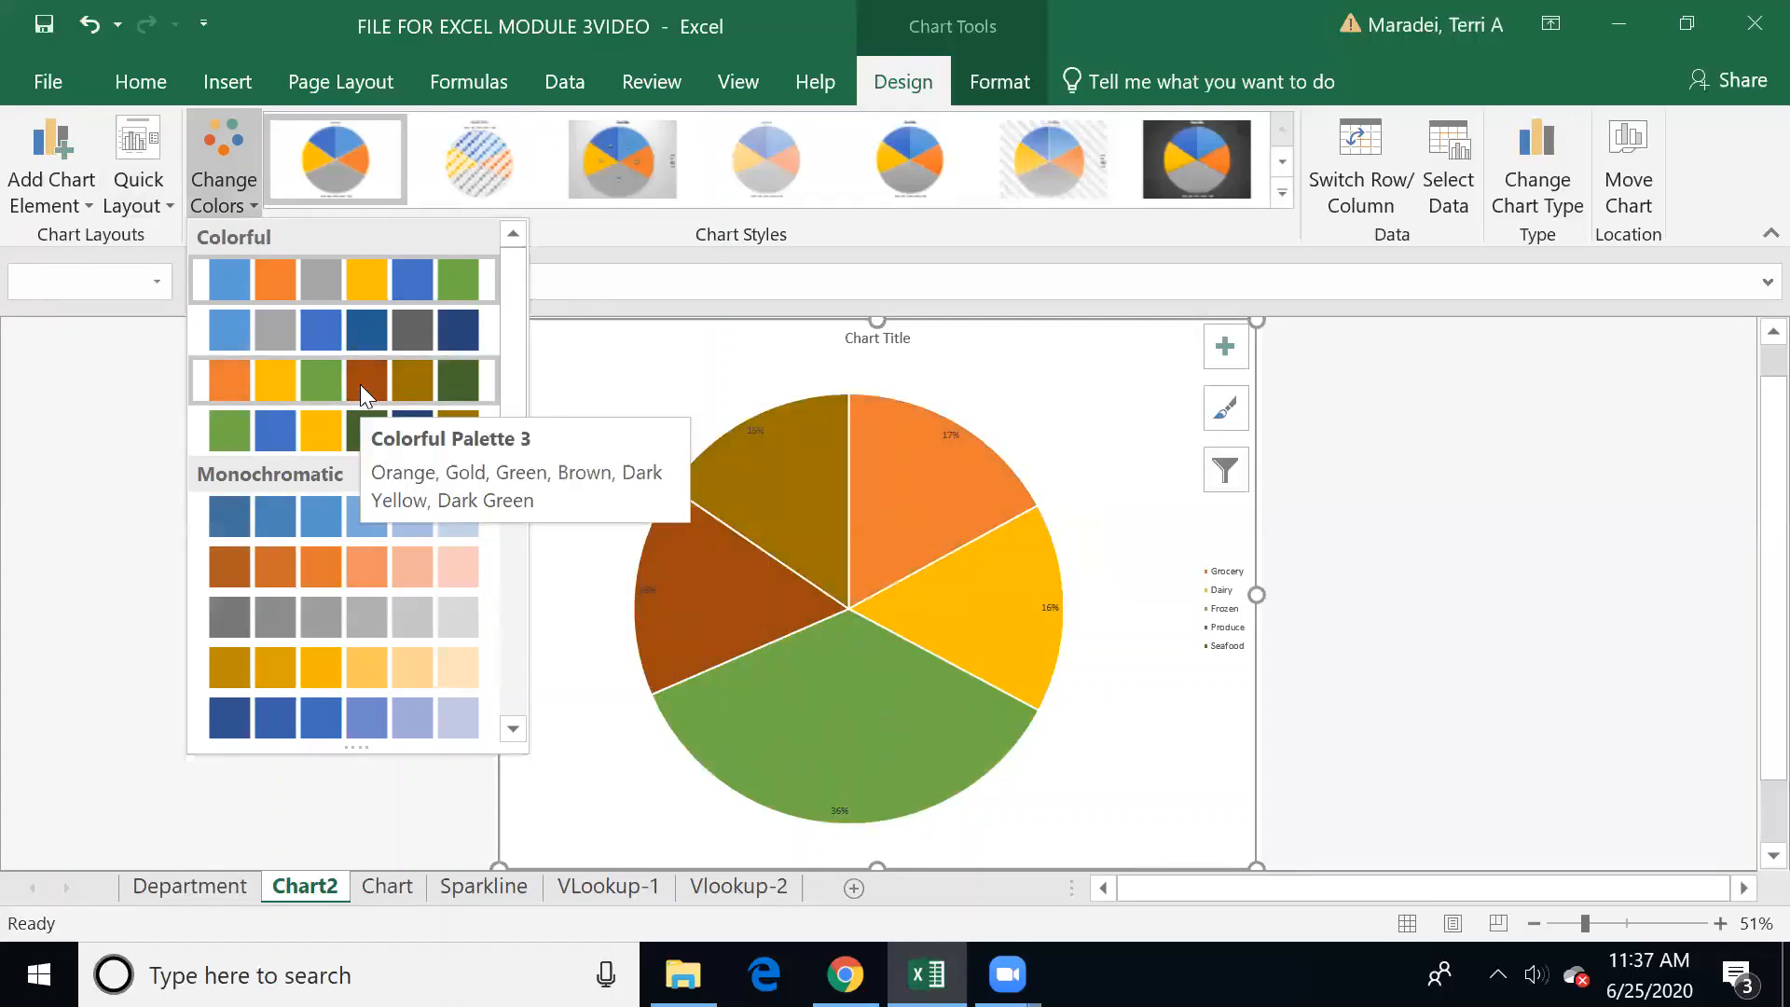
pyautogui.click(704, 363)
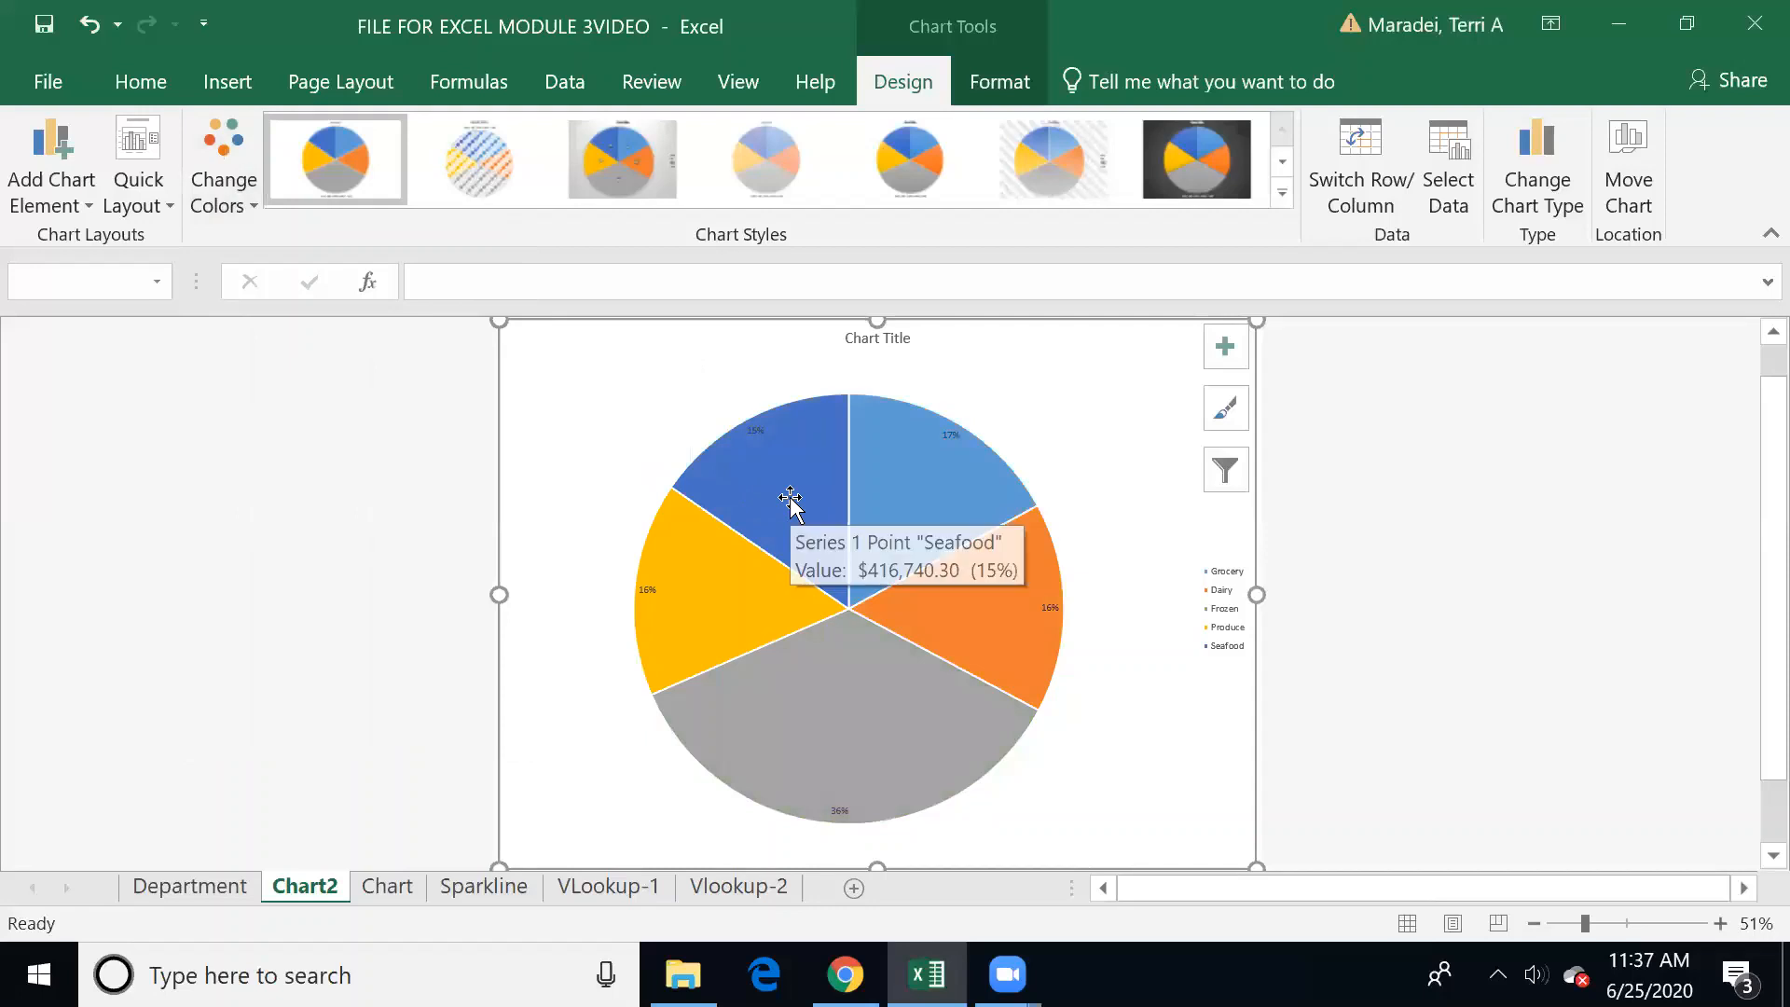
# Step: Fill only the Frozen slice of the pie with the green theme color
pyautogui.click(858, 681)
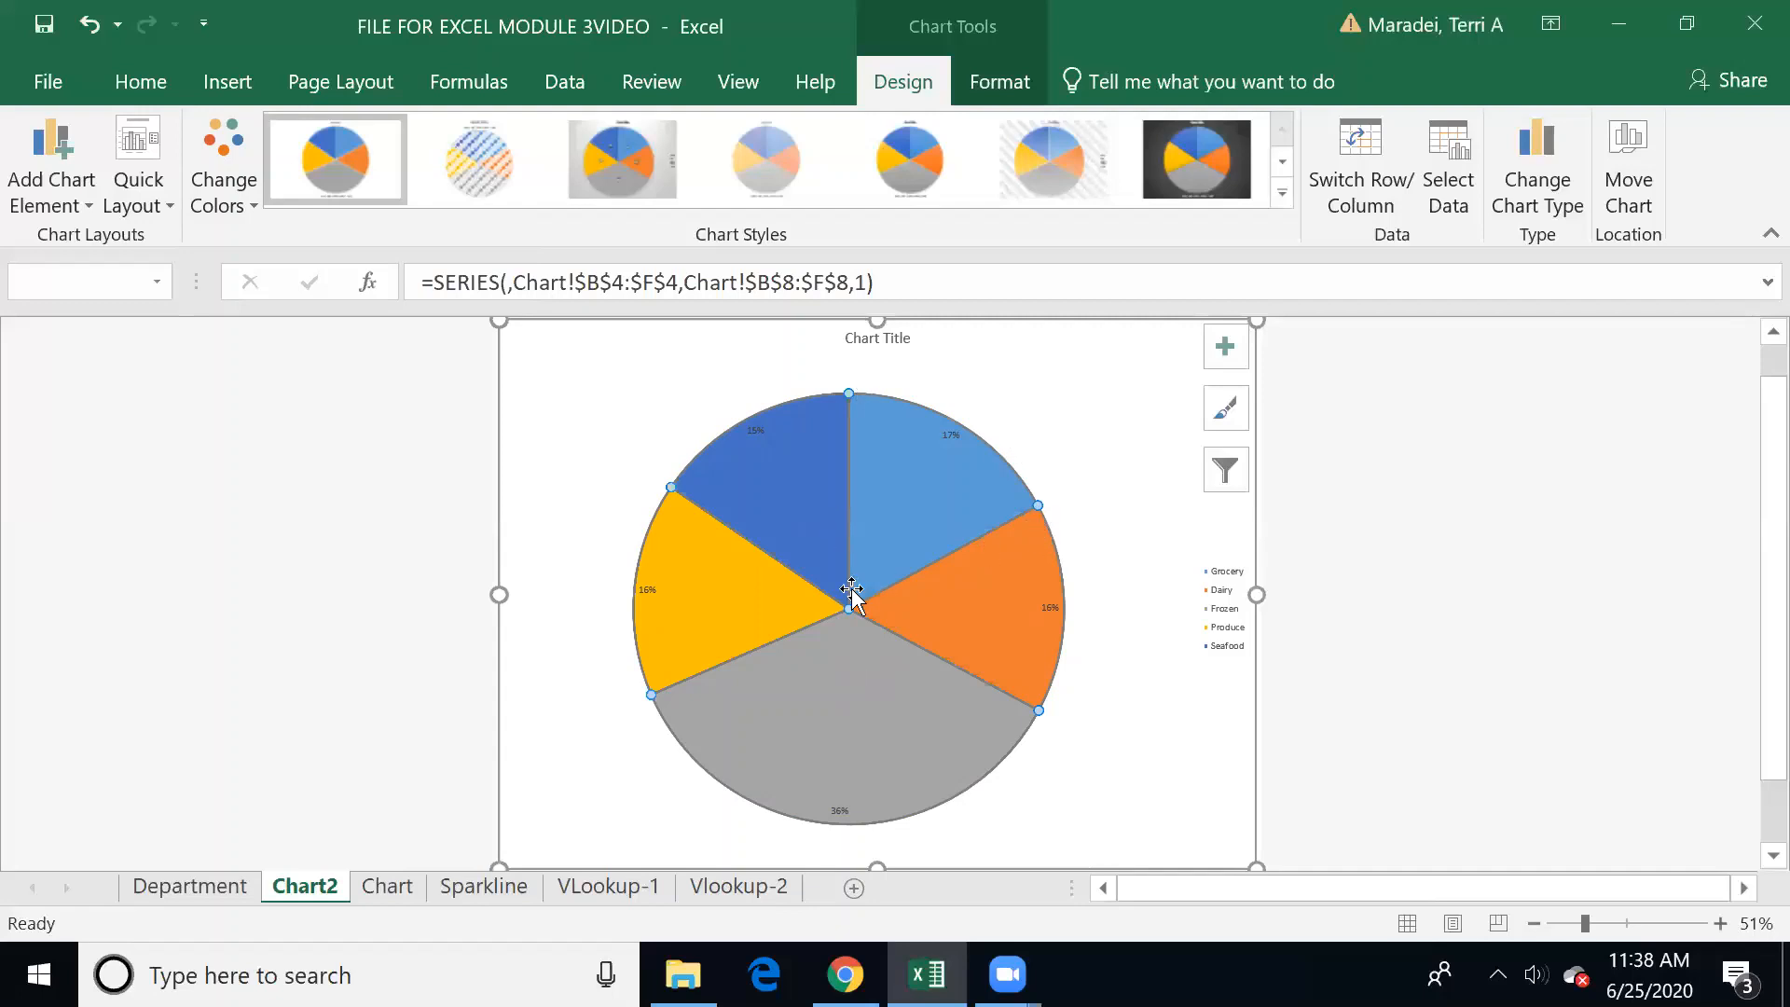
pyautogui.click(829, 695)
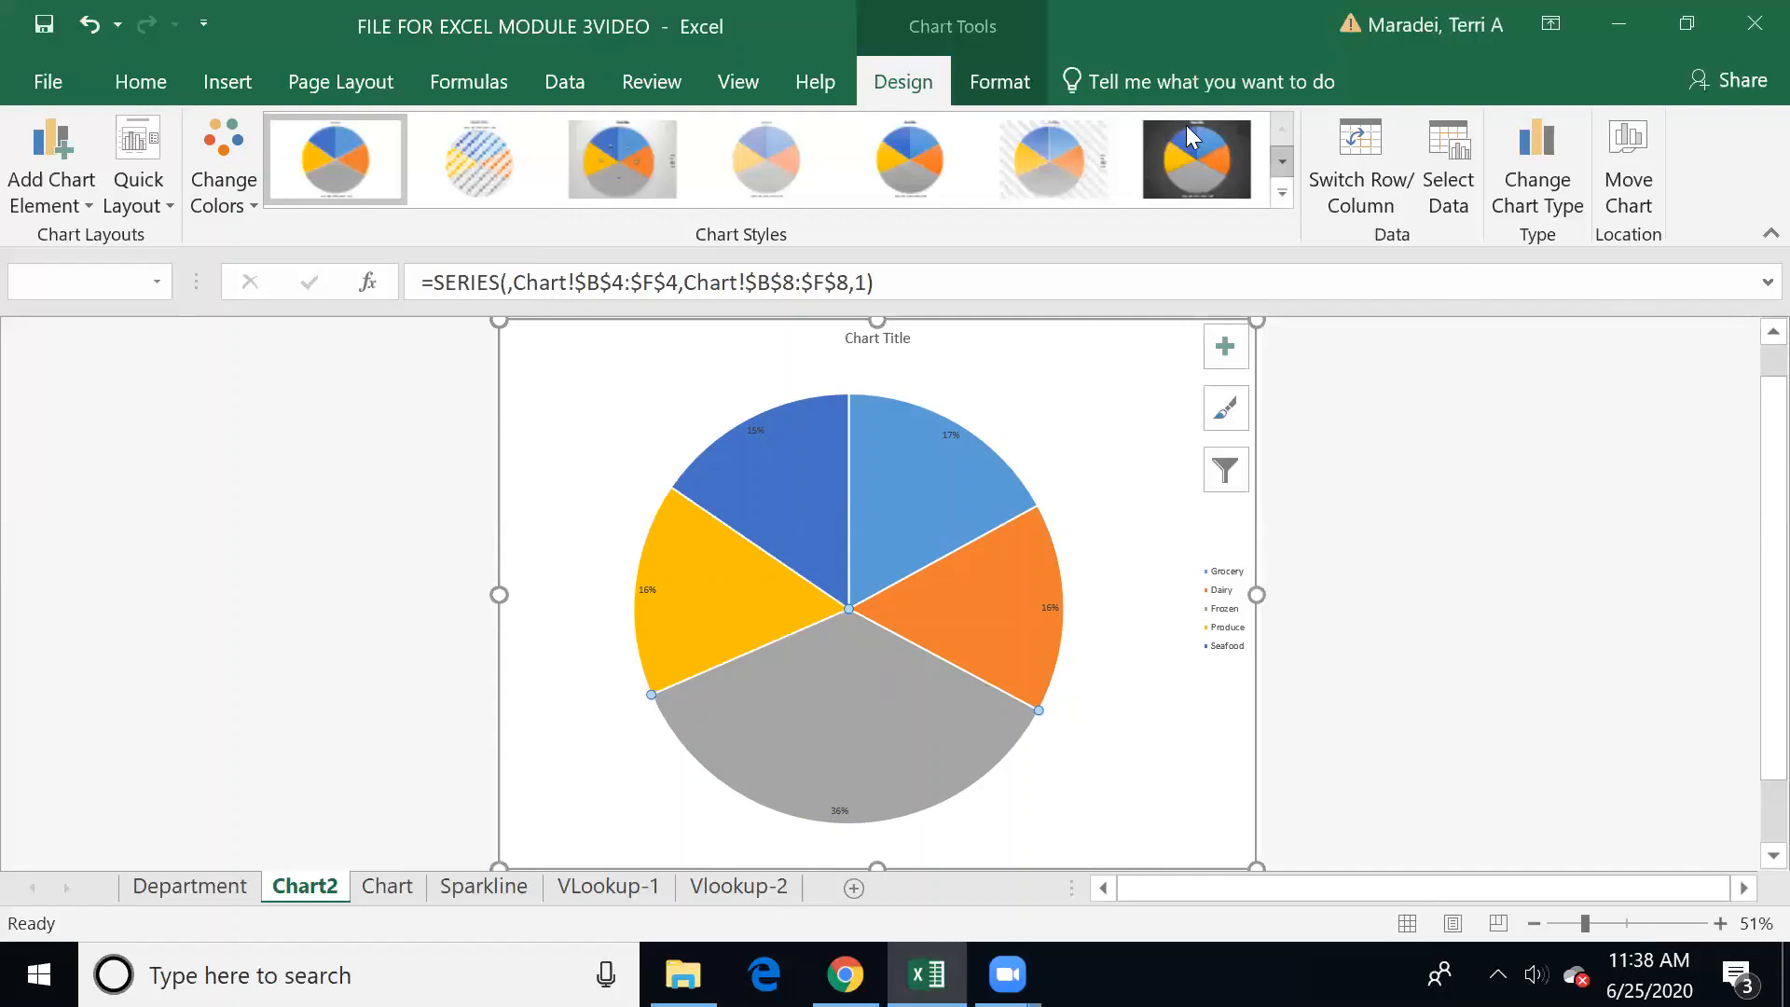
pyautogui.click(992, 71)
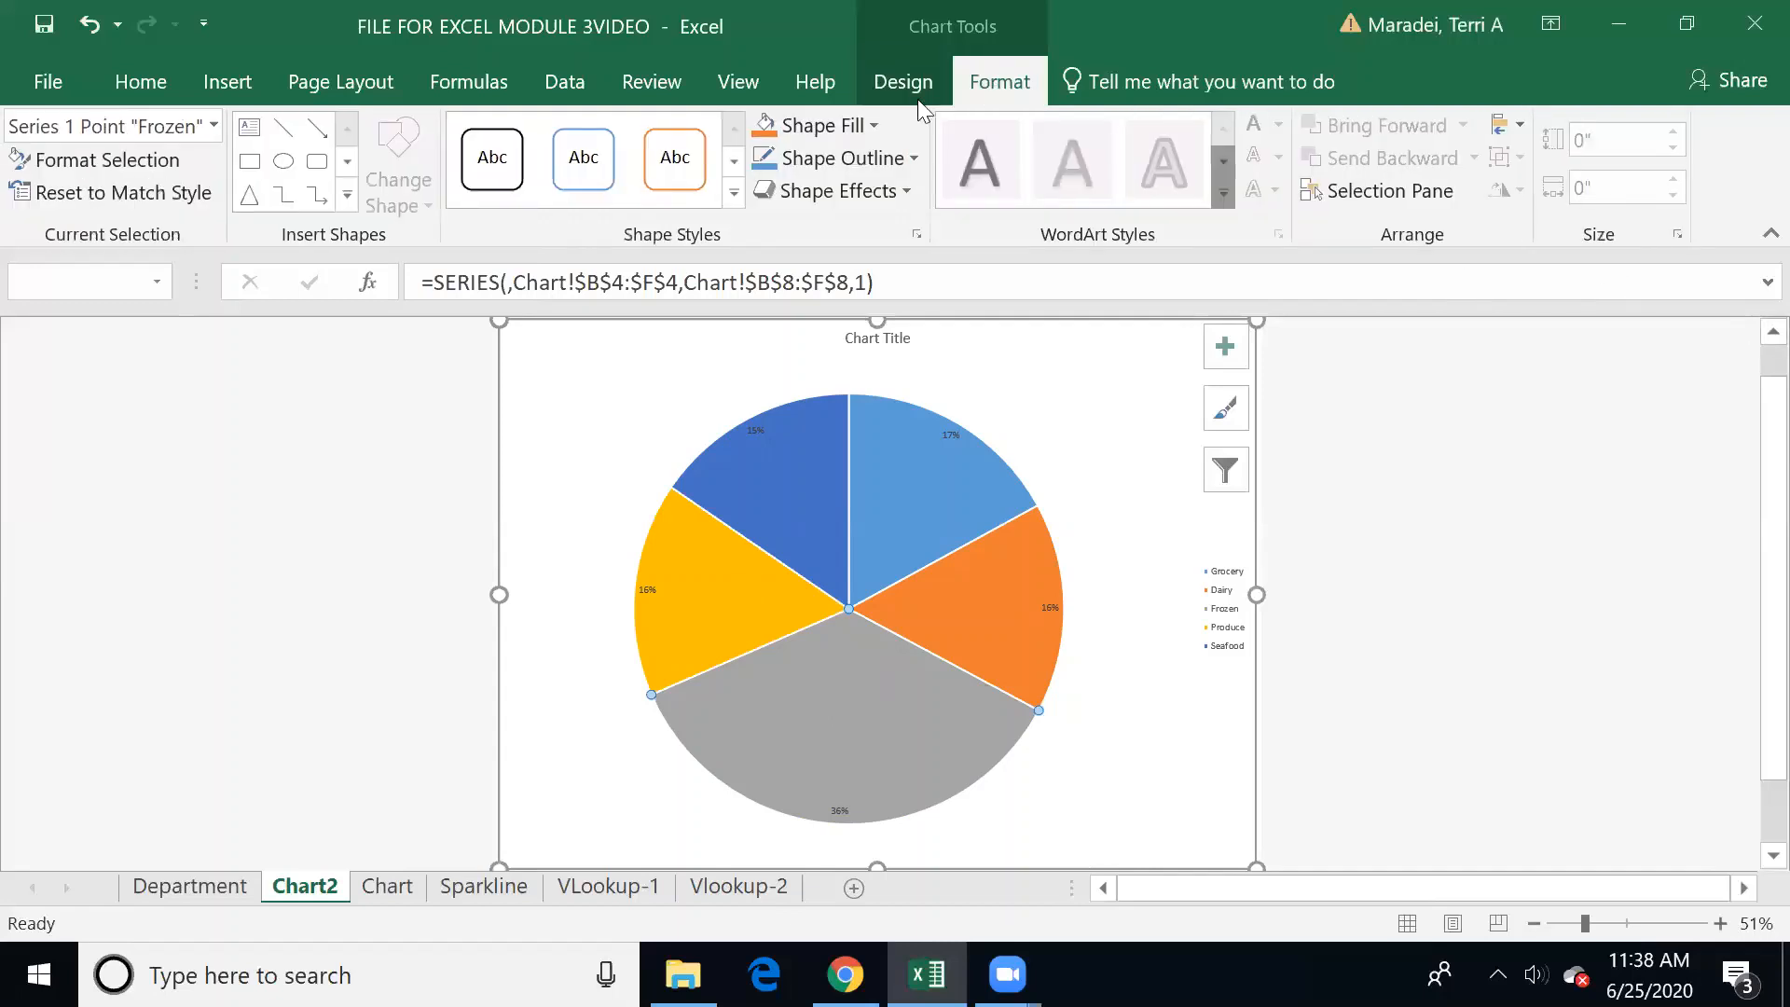
pyautogui.click(875, 123)
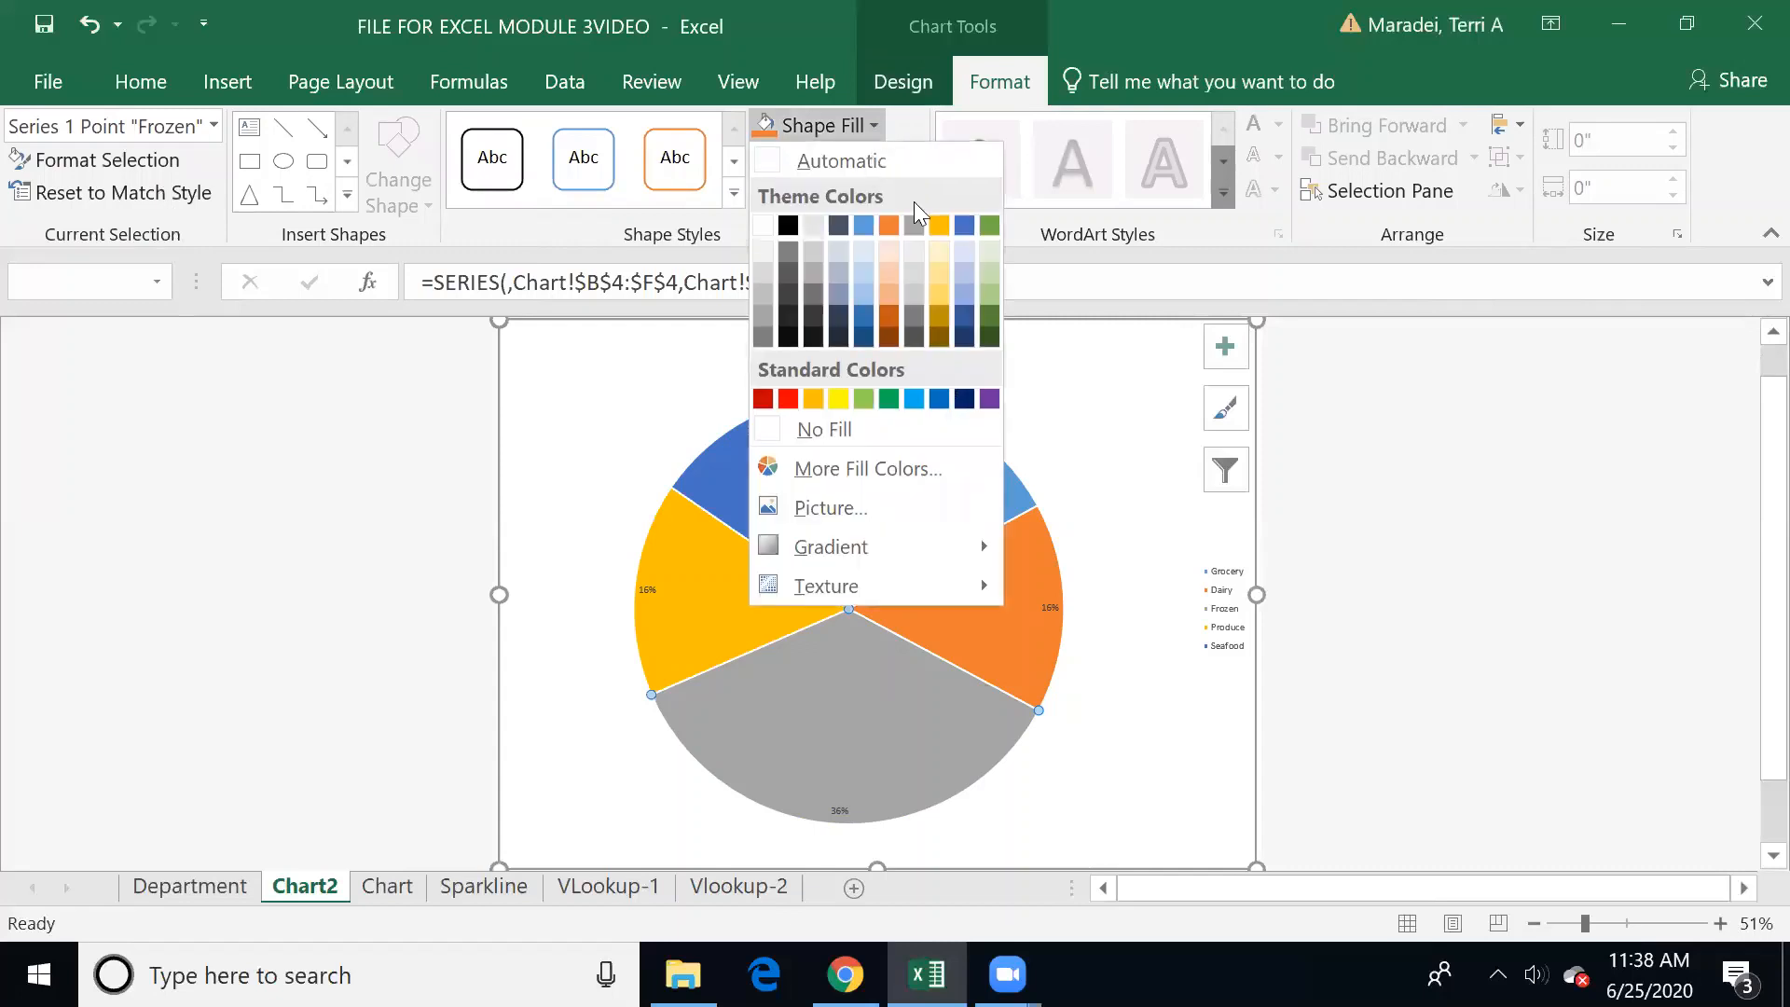
pyautogui.click(992, 220)
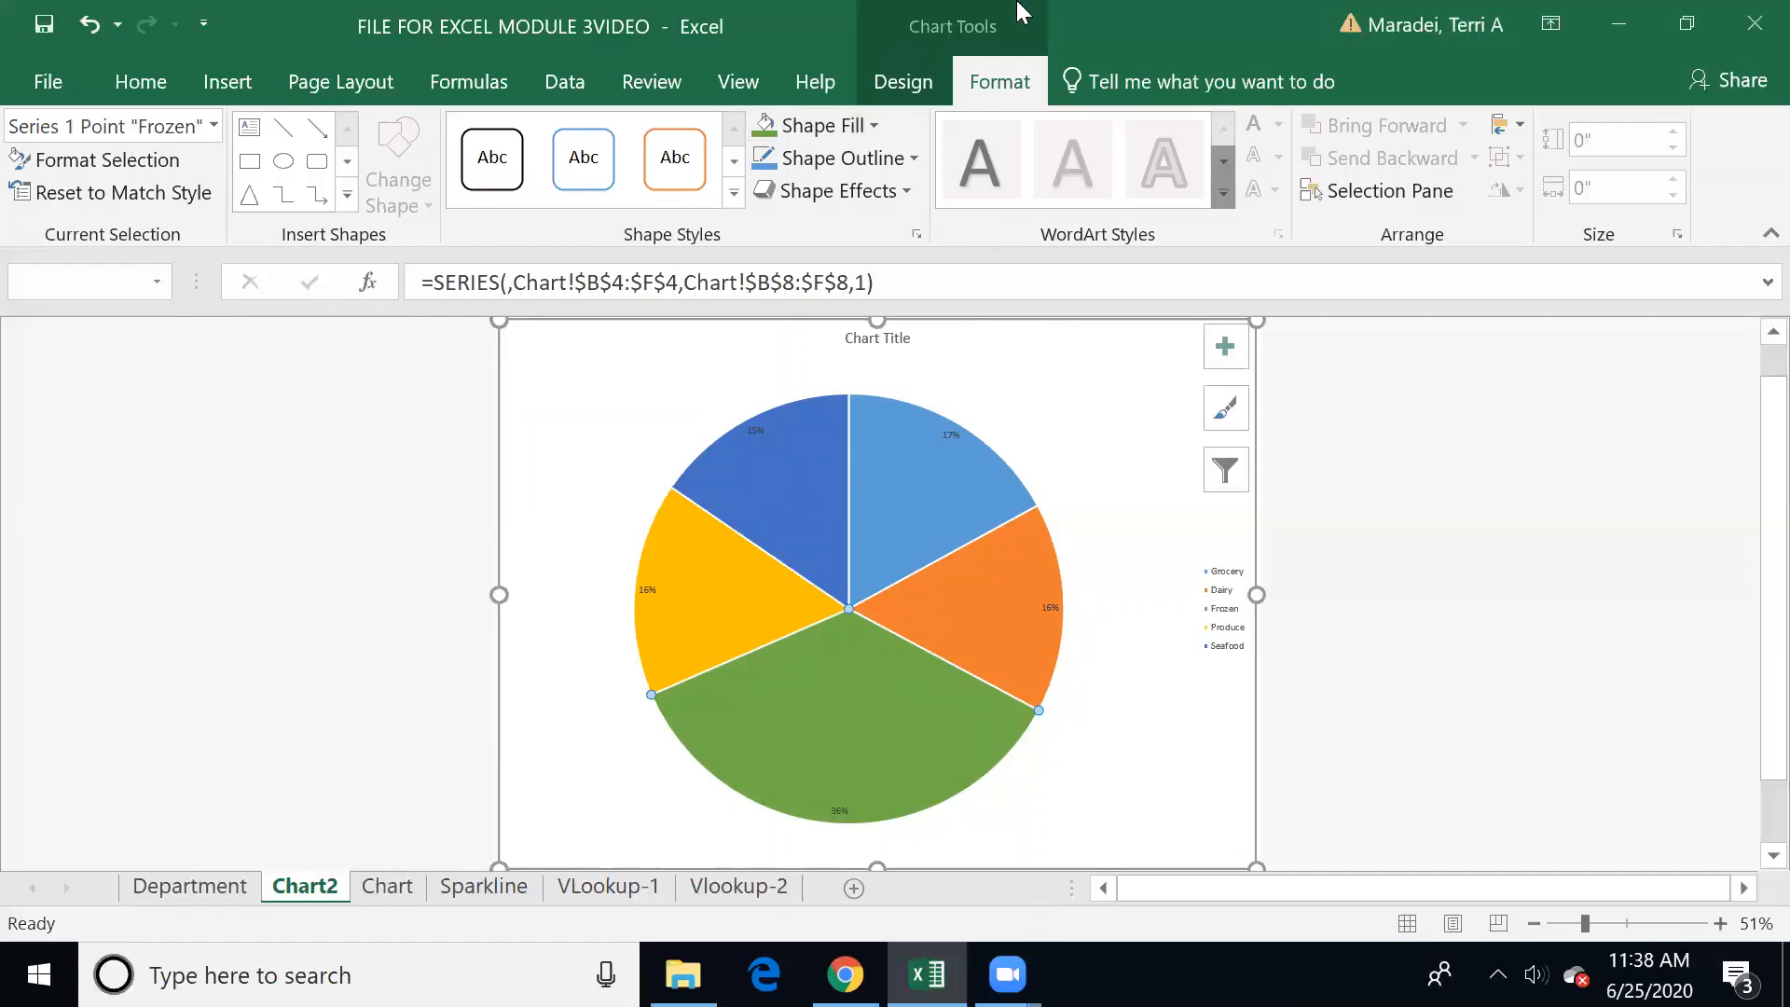
pyautogui.click(893, 89)
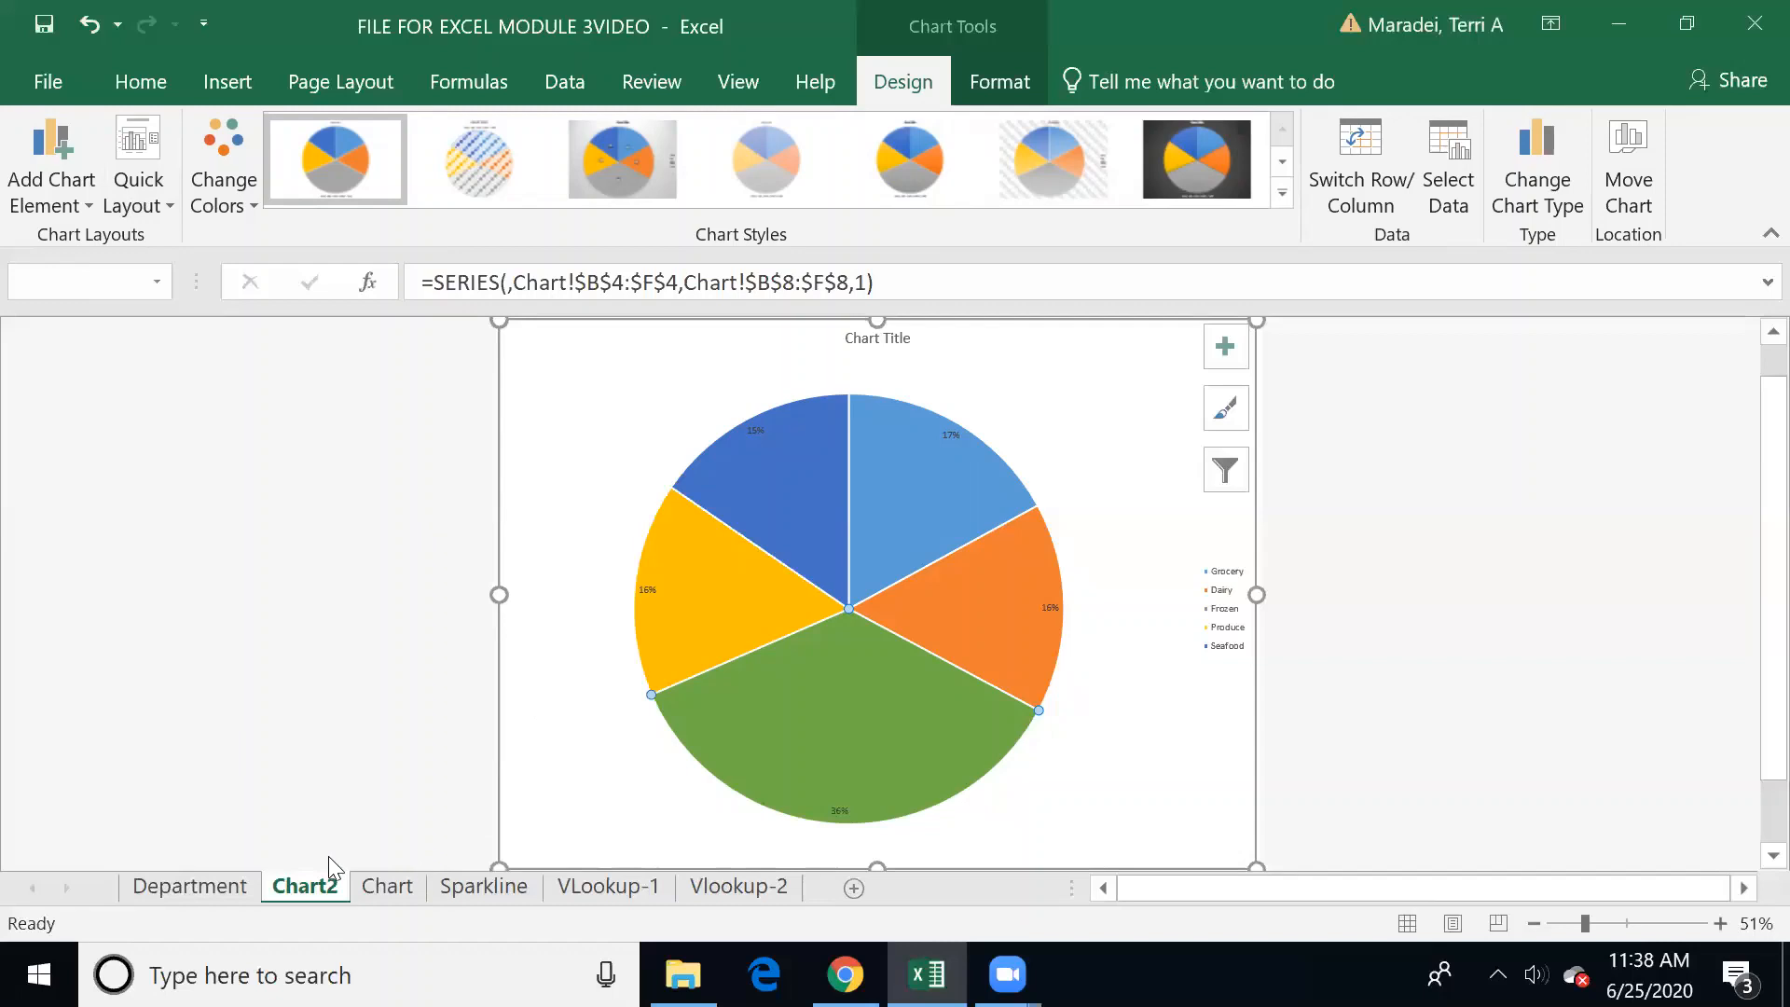
# Step: Insert a 2-D clustered column chart of the July to September sales by department from A4:F7 on the Chart sheet
pyautogui.click(230, 886)
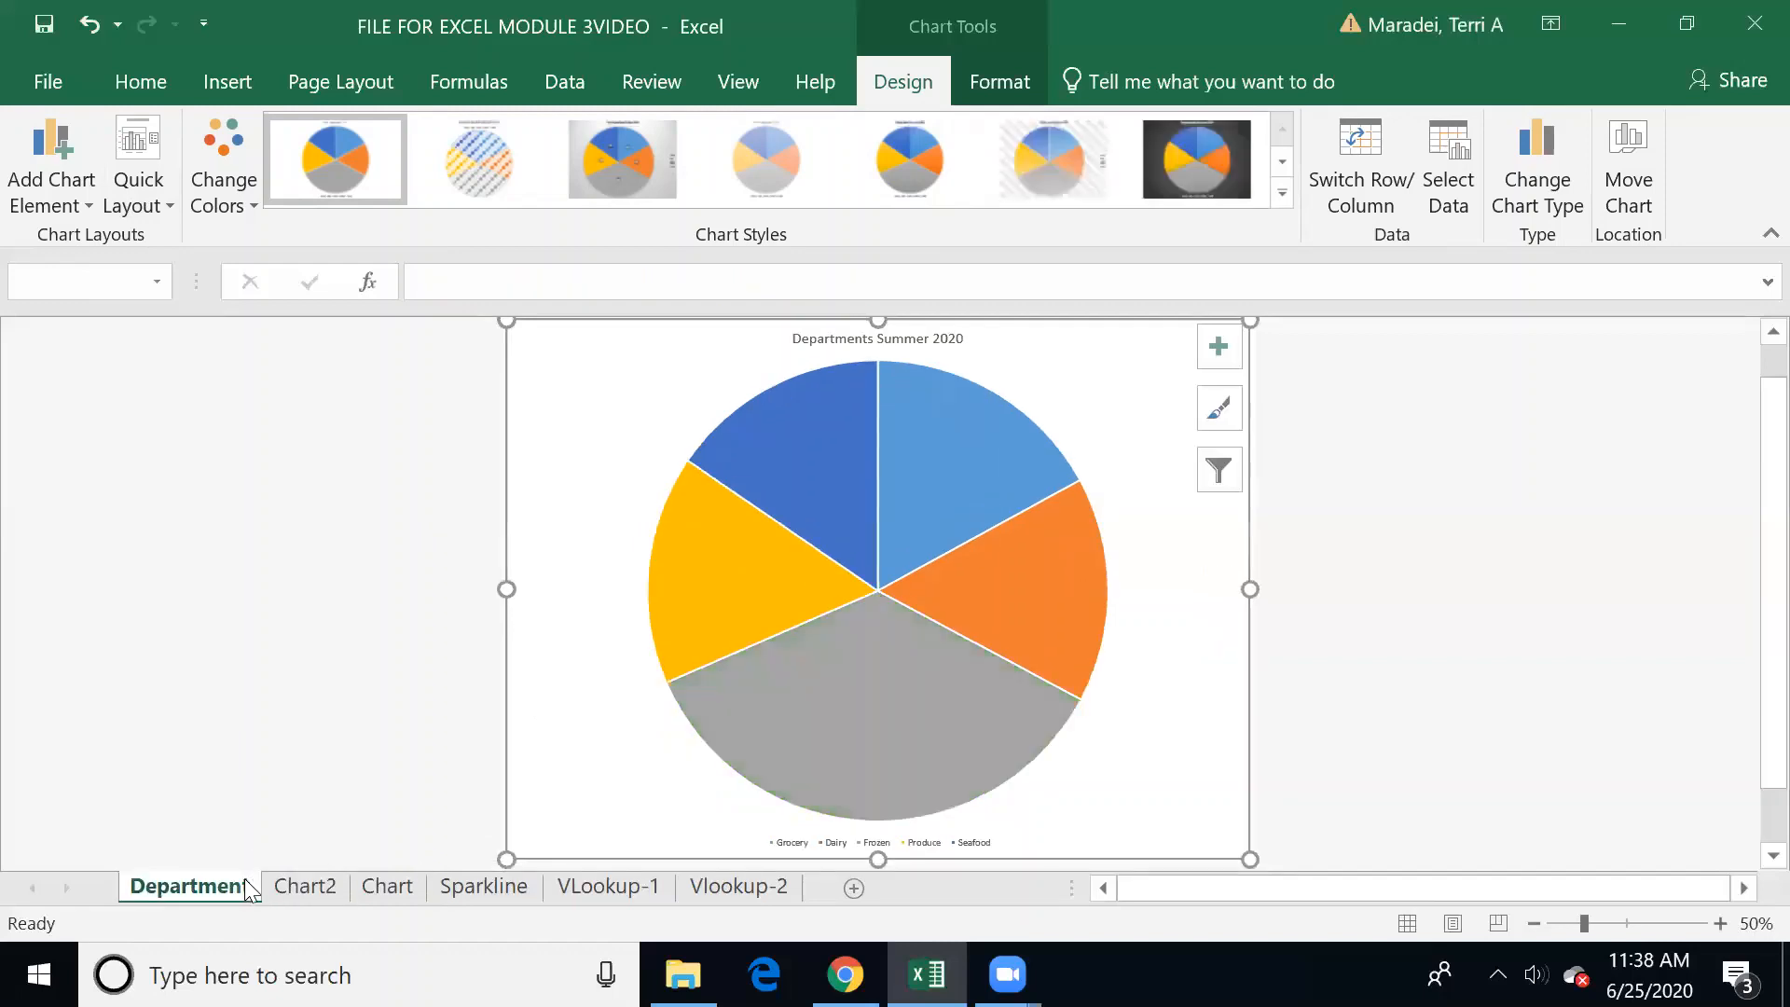
pyautogui.click(402, 886)
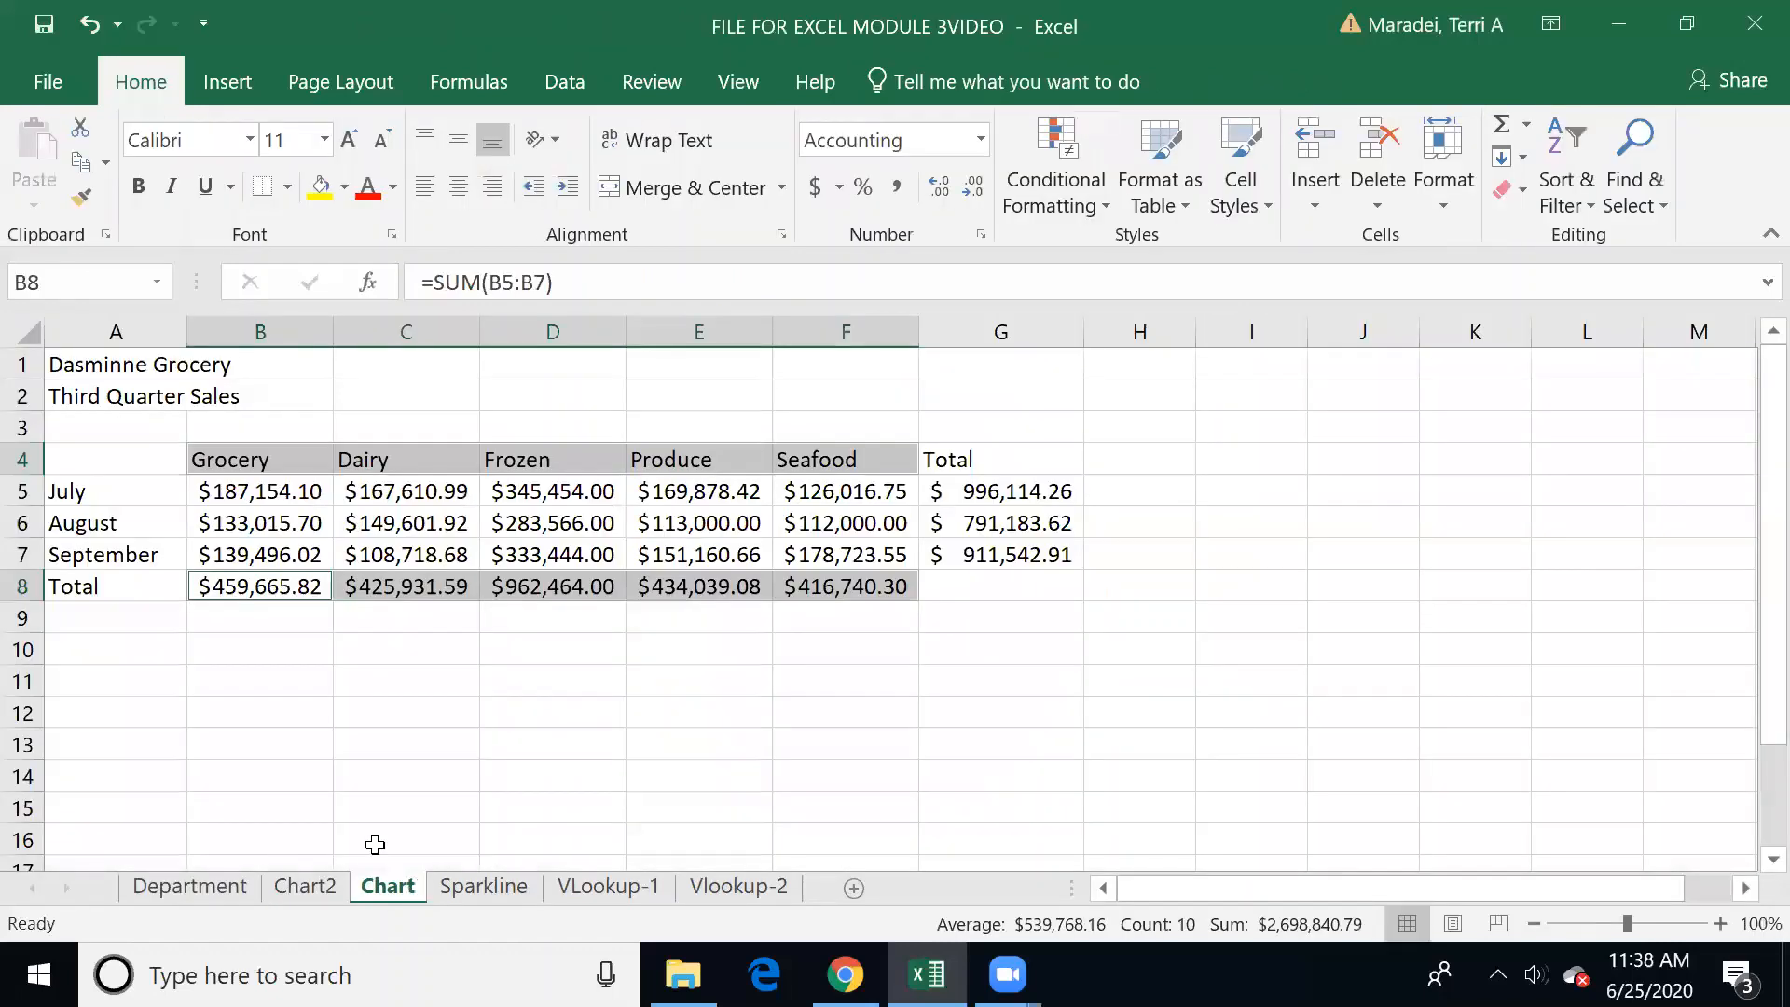
pyautogui.click(443, 752)
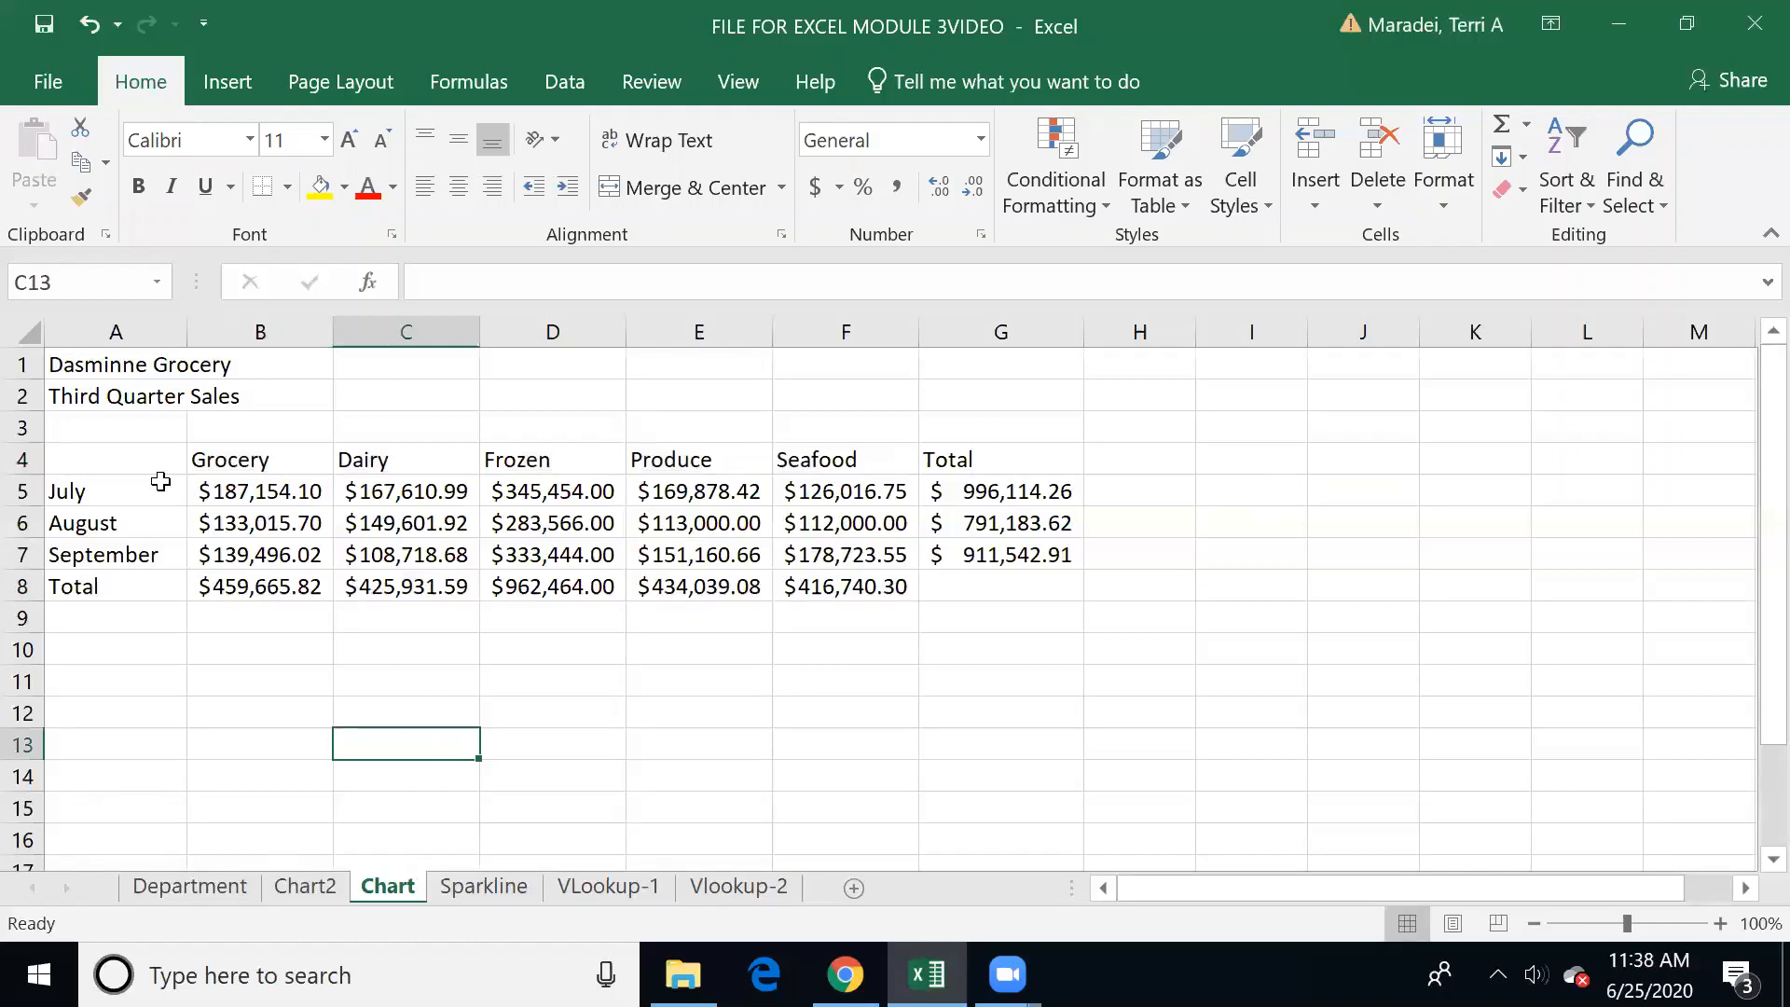
pyautogui.moveTo(129, 454); pyautogui.dragTo(826, 544)
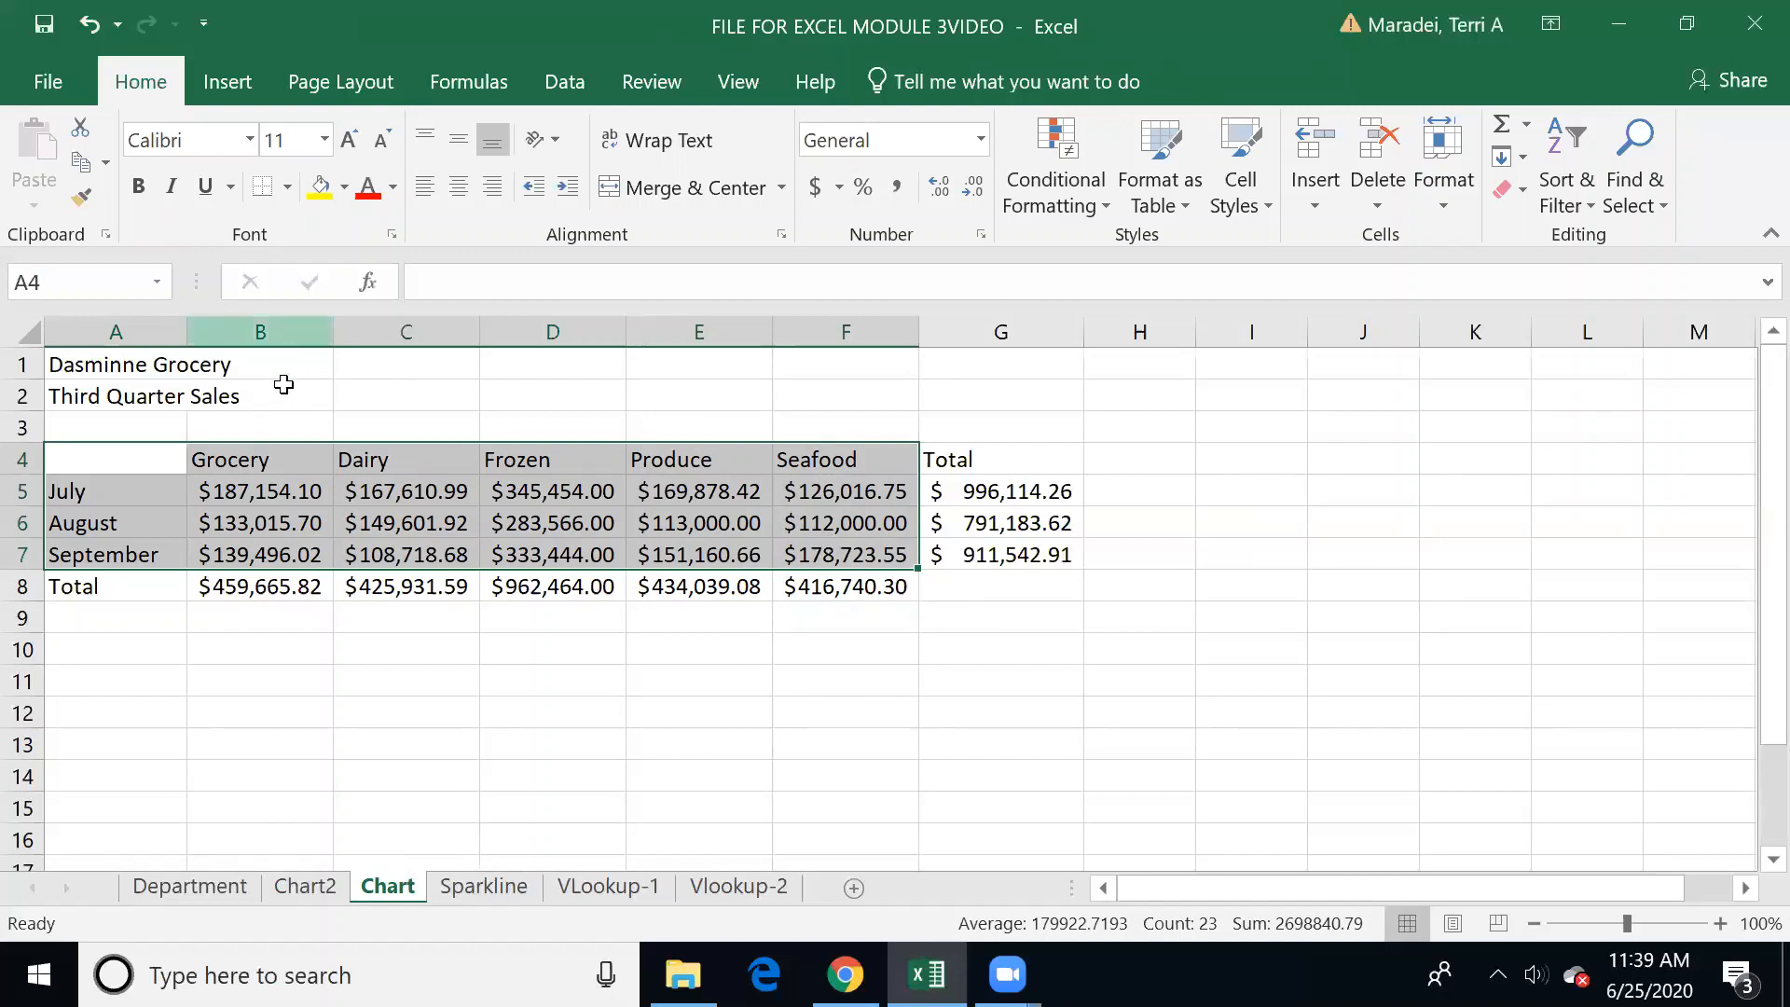
pyautogui.moveTo(121, 456); pyautogui.dragTo(818, 548)
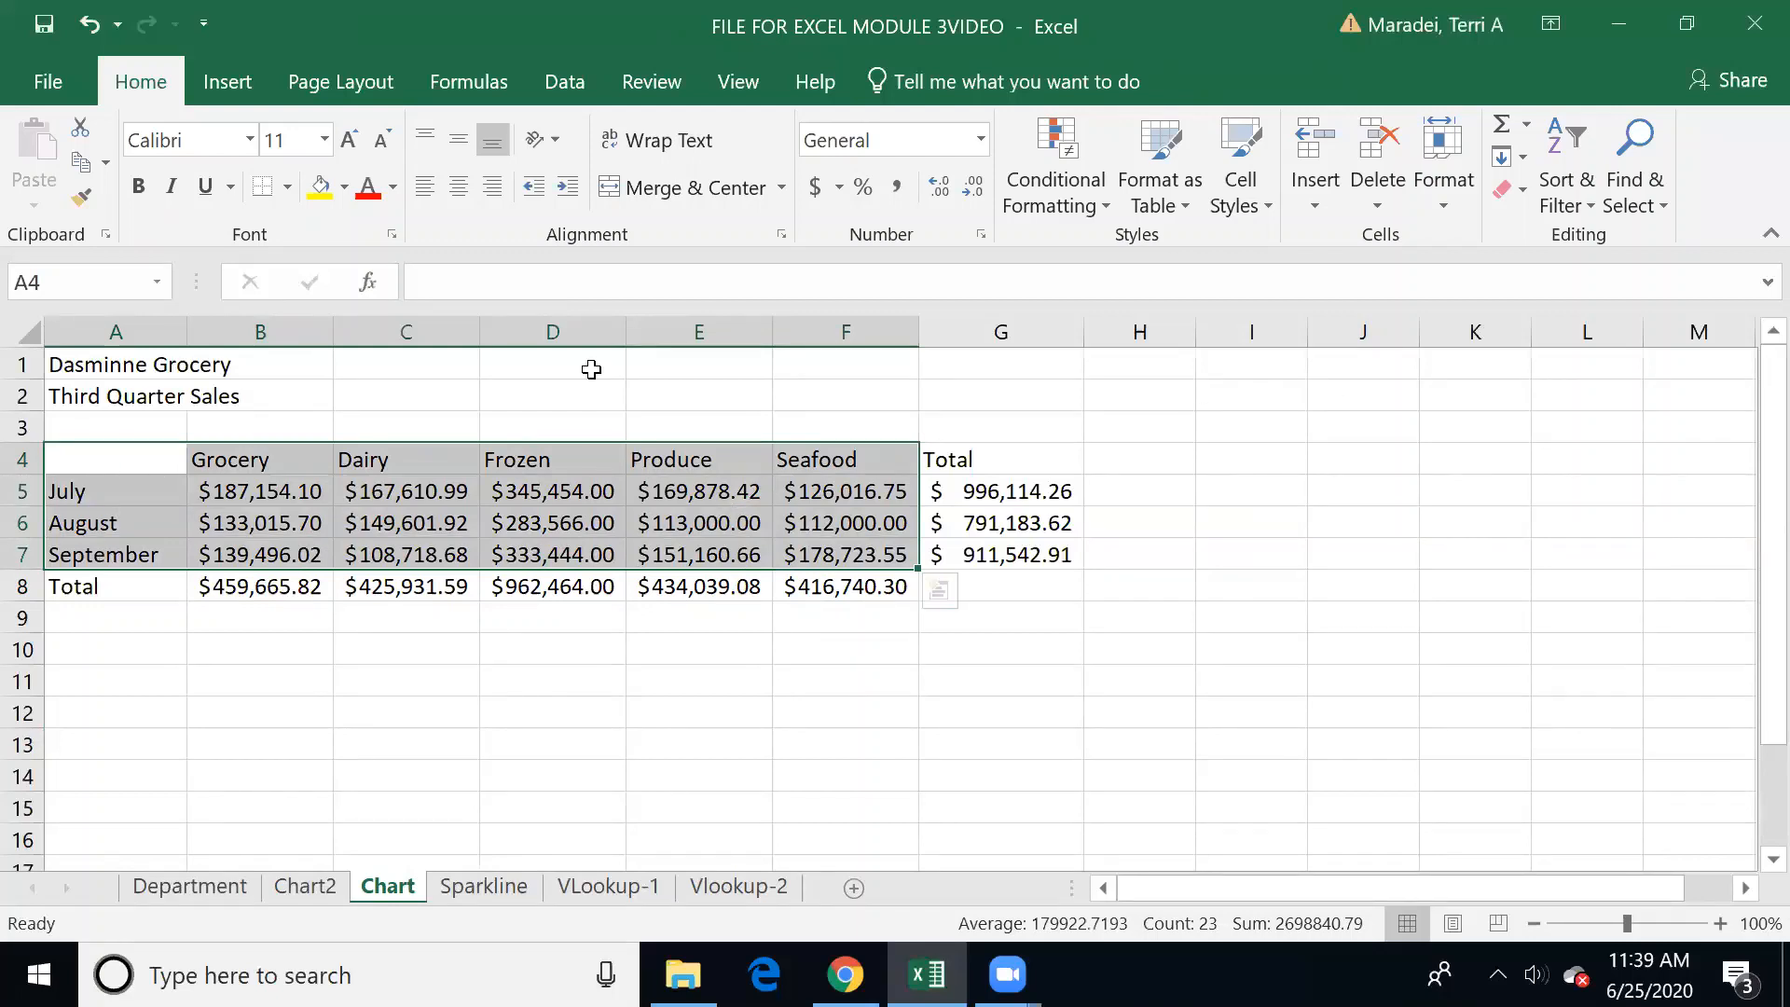
pyautogui.click(219, 82)
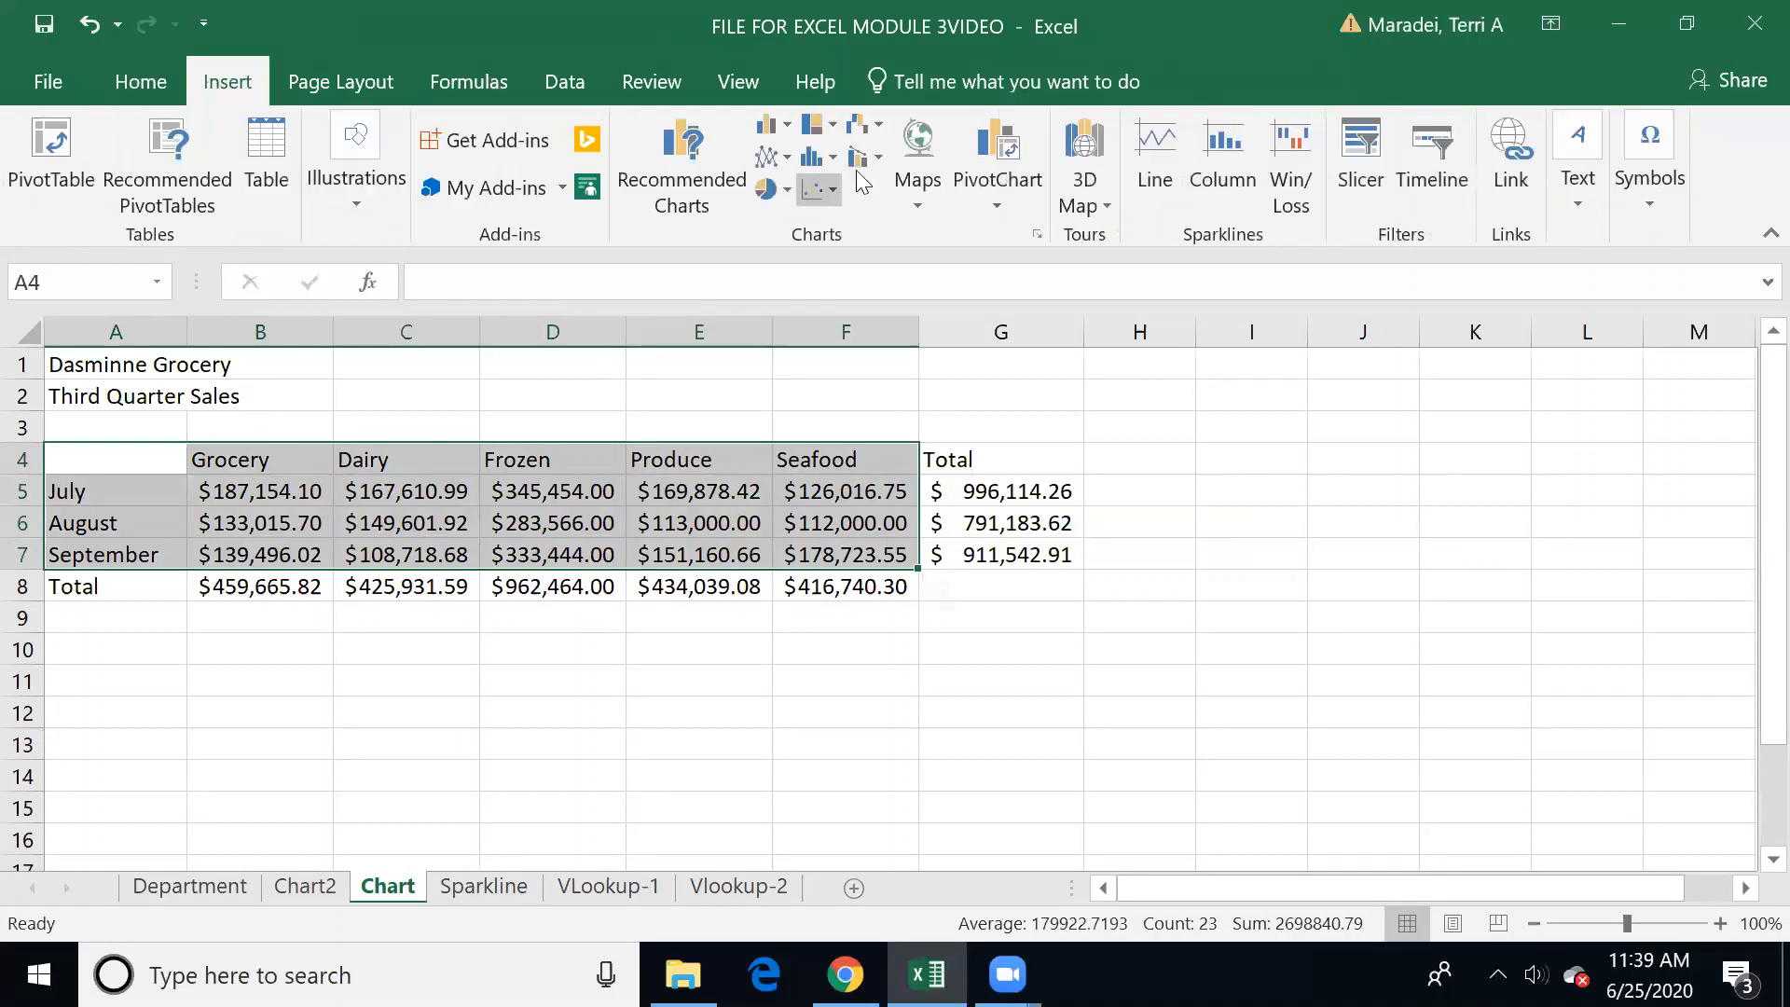
pyautogui.click(770, 125)
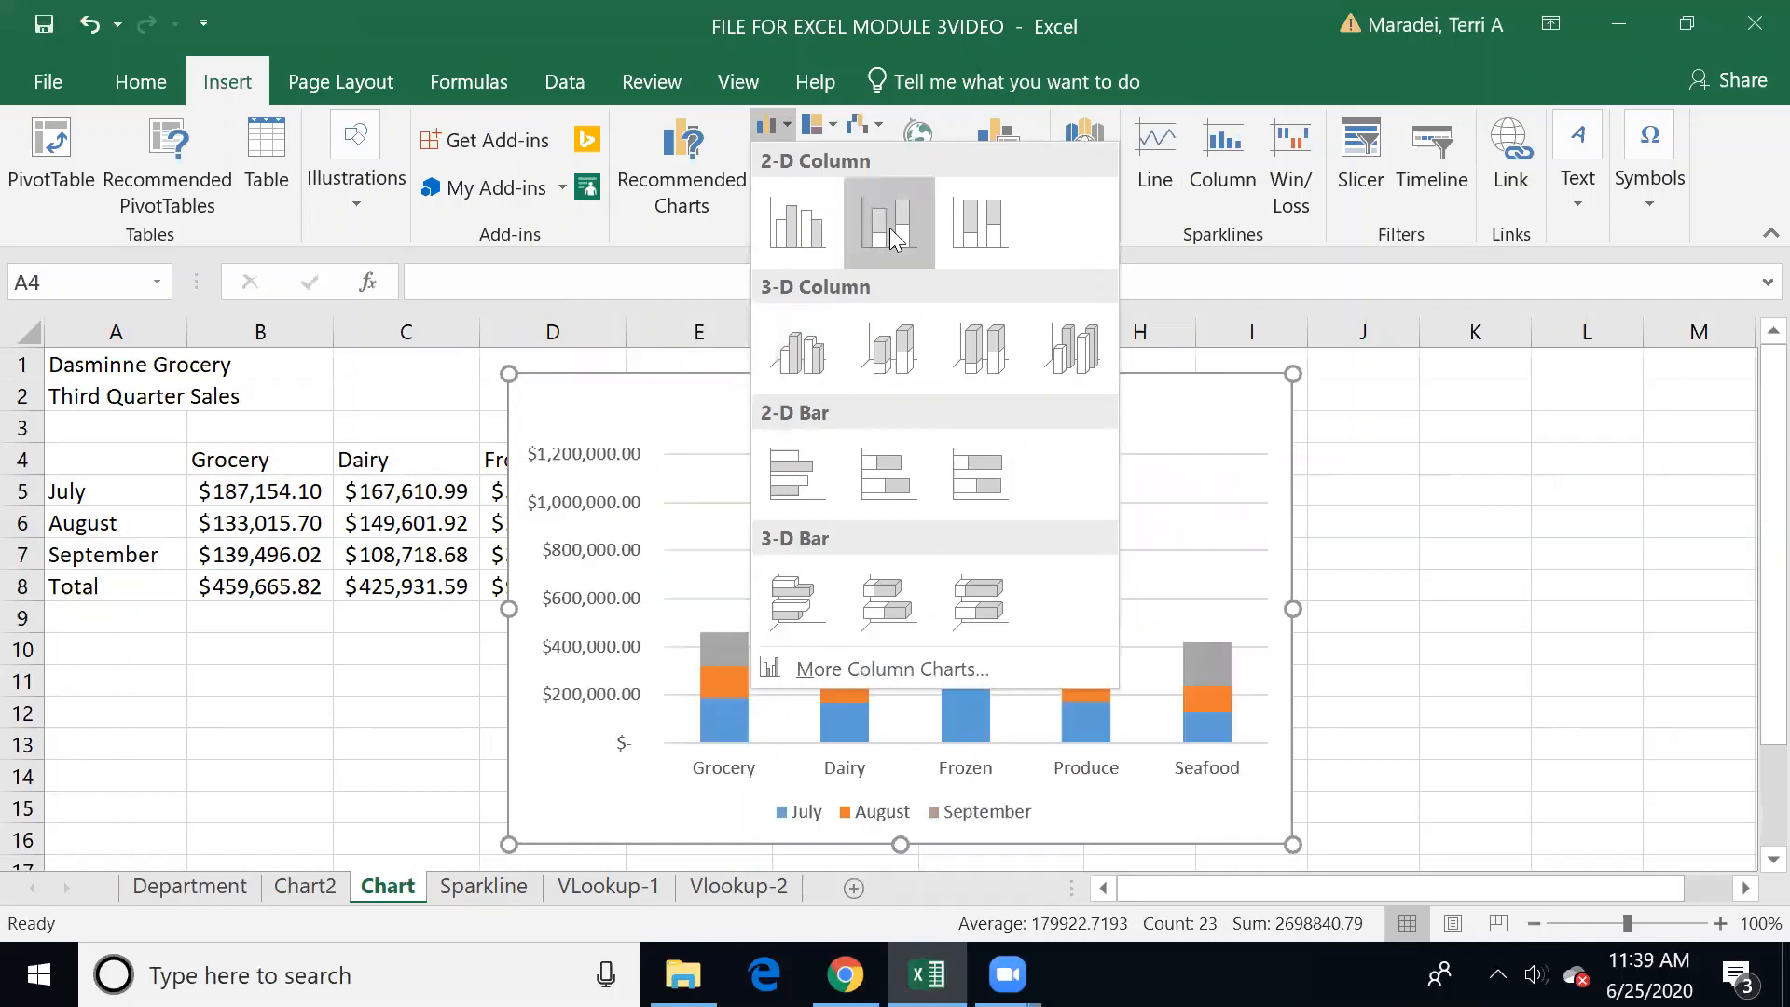
pyautogui.click(821, 219)
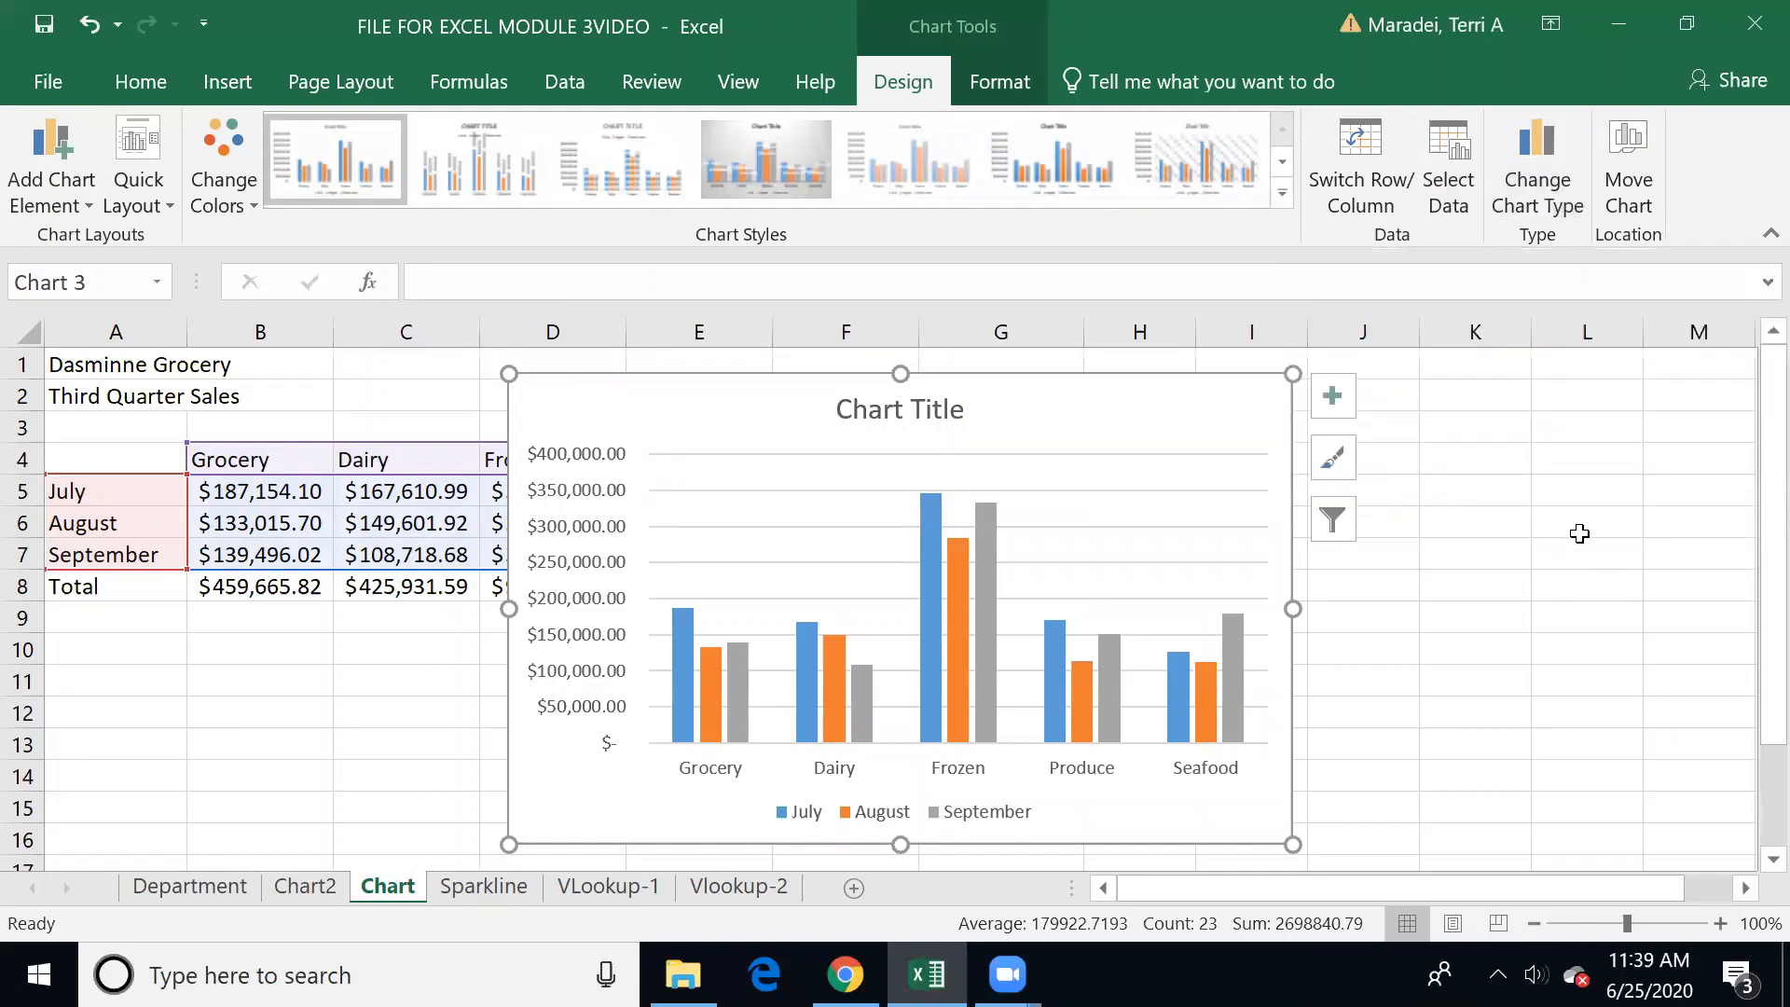
# Step: Move the clustered column chart to its own new chart sheet
pyautogui.click(1627, 142)
pyautogui.click(1122, 417)
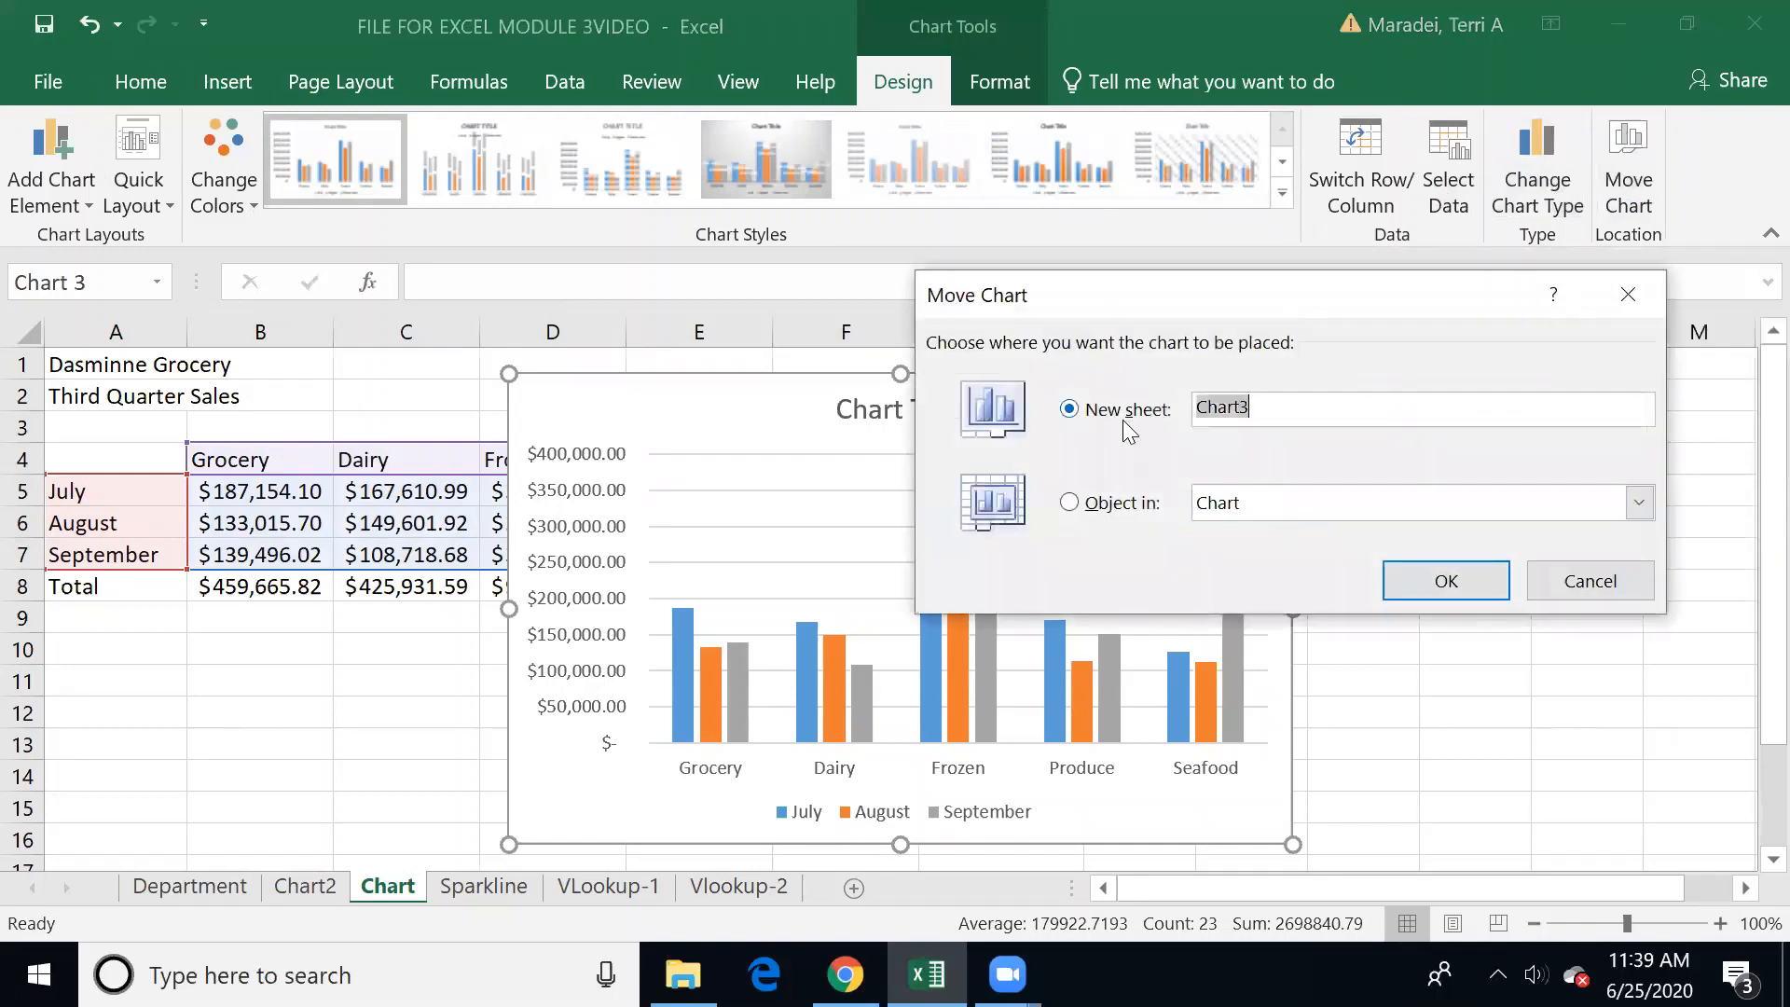
pyautogui.click(1446, 592)
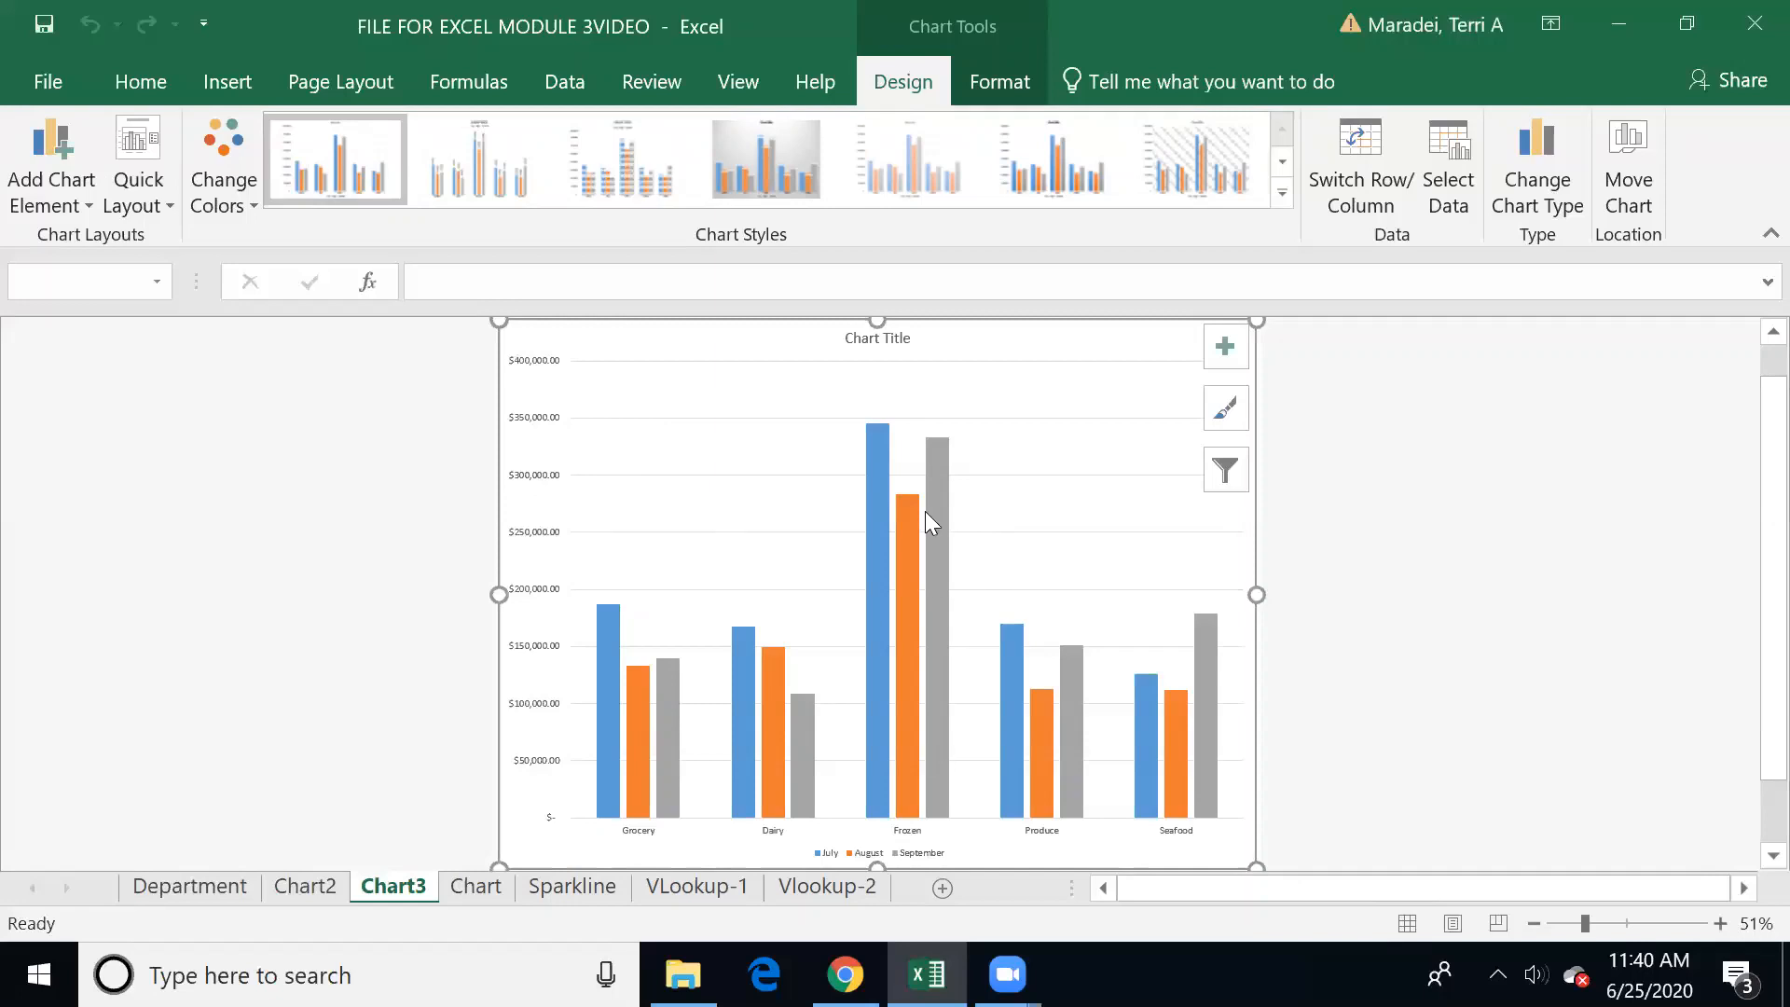
# Step: Examine the available quick layouts and the axis, axis title and data label options for the column chart
pyautogui.moveTo(887, 538)
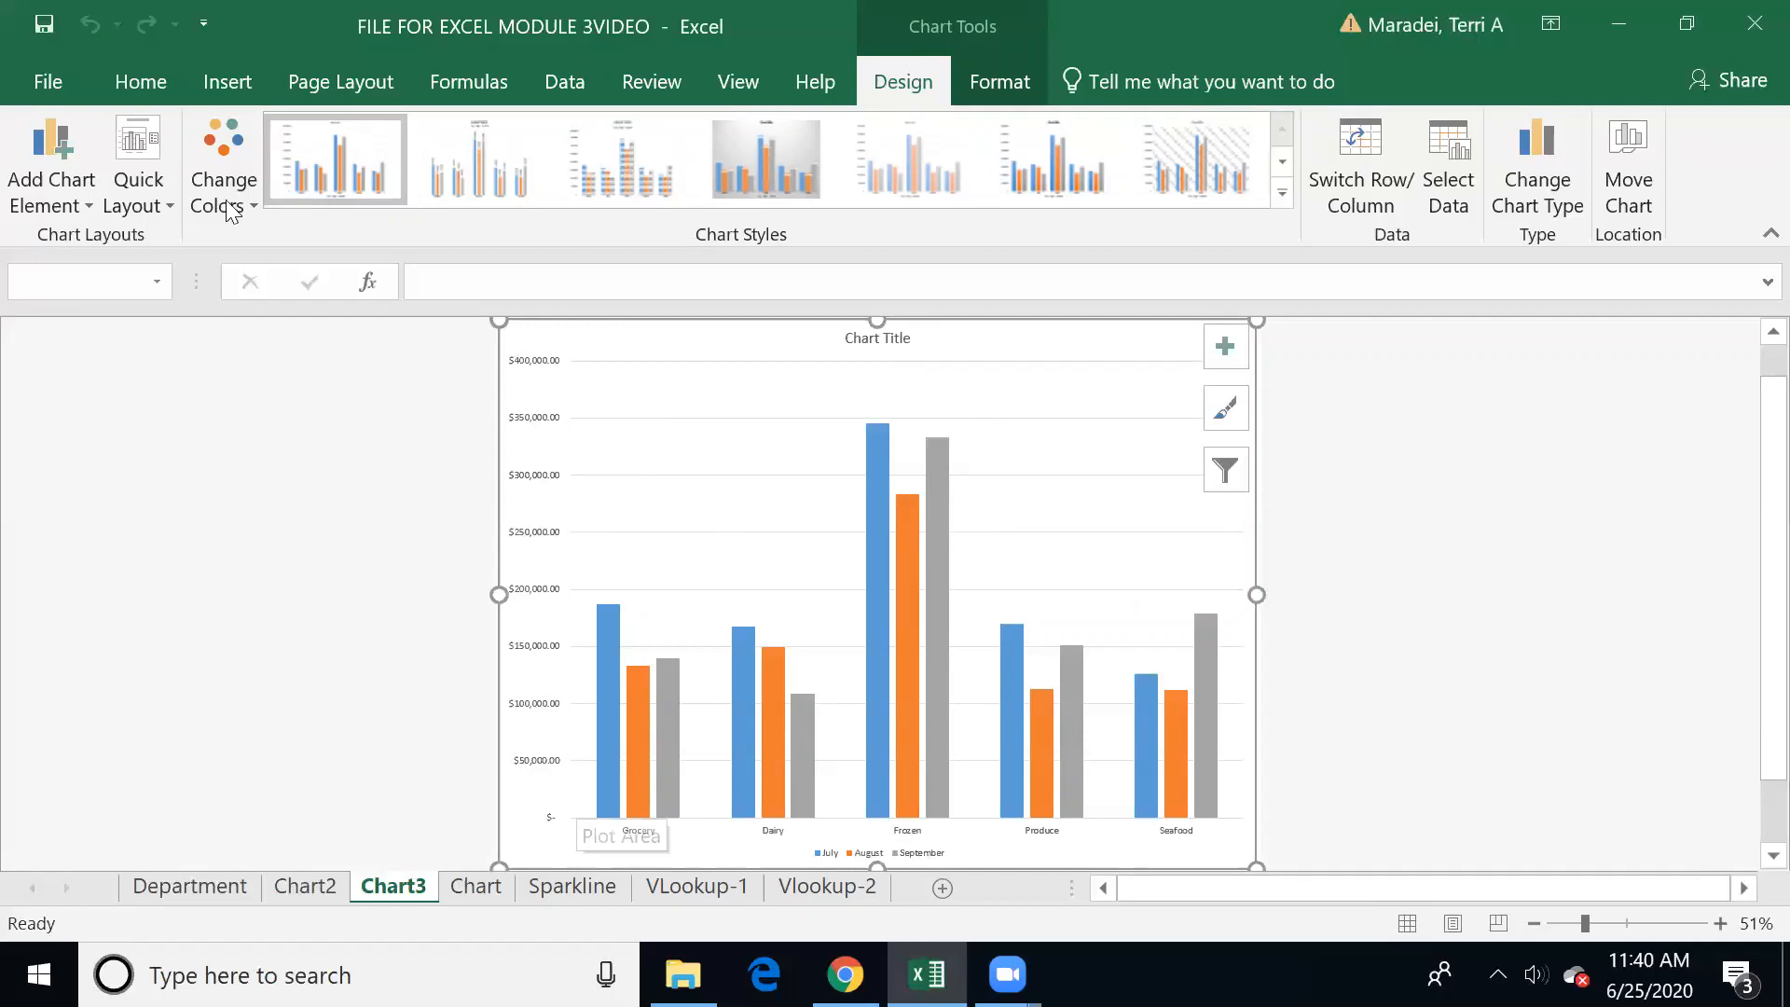
pyautogui.click(164, 194)
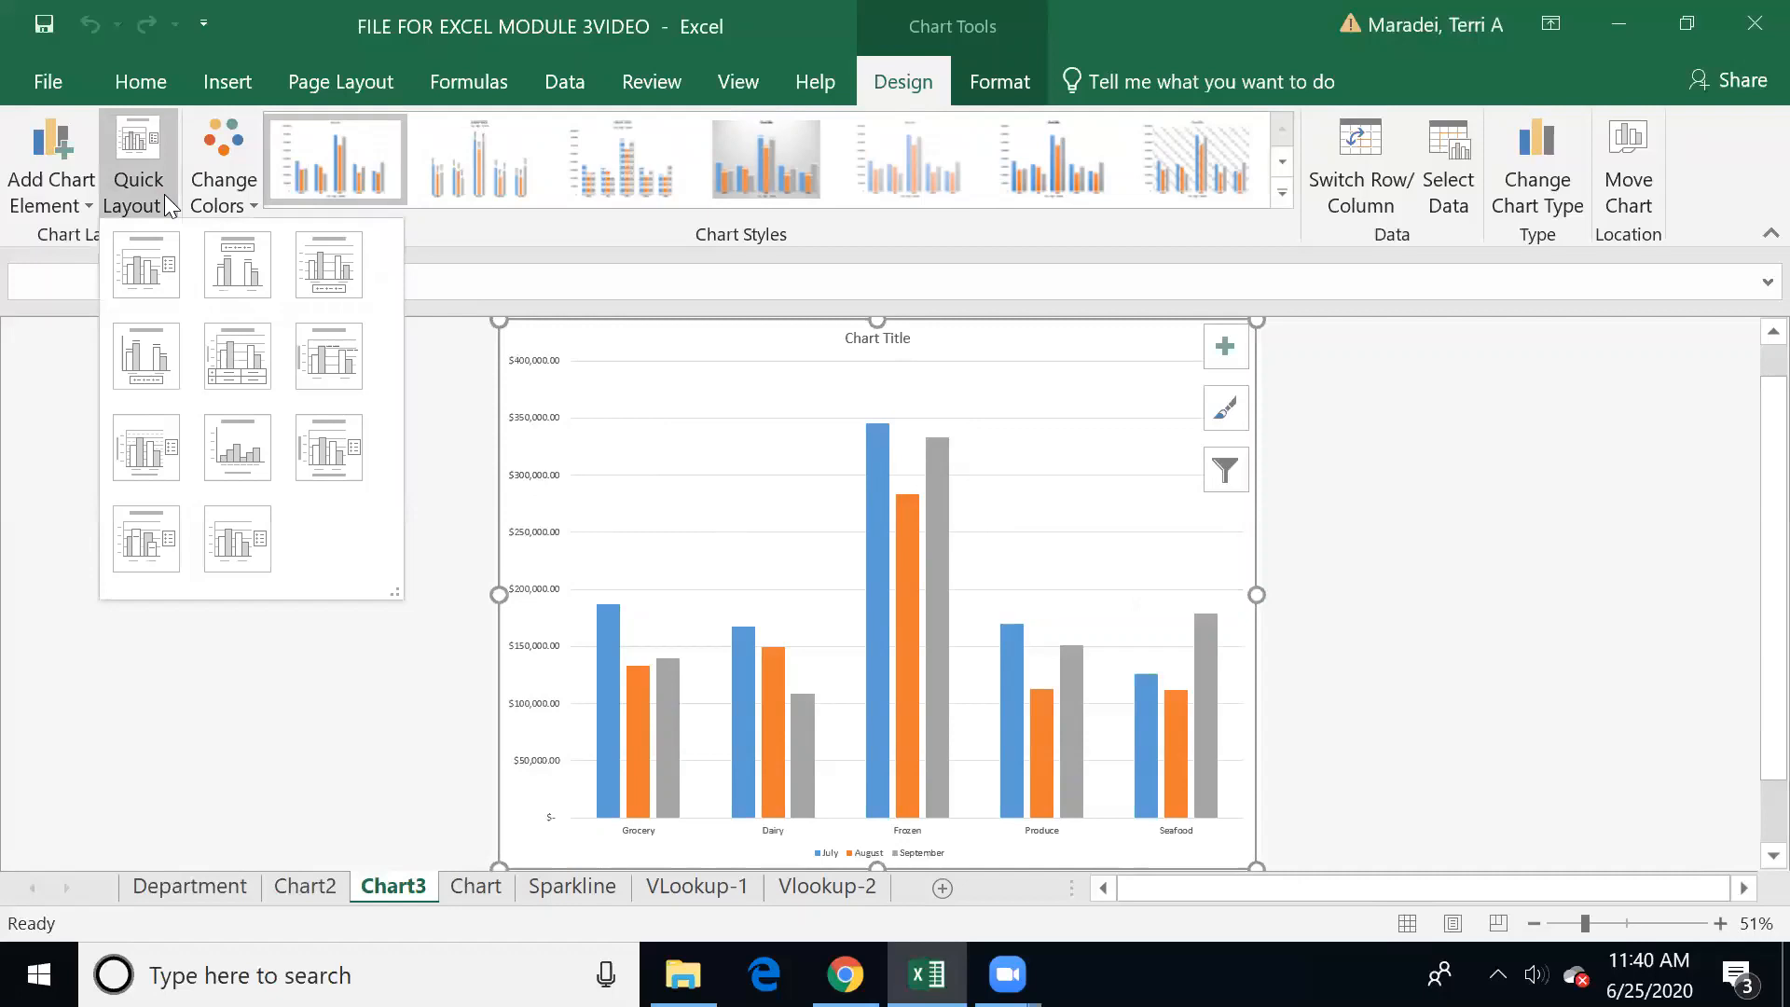
pyautogui.click(73, 205)
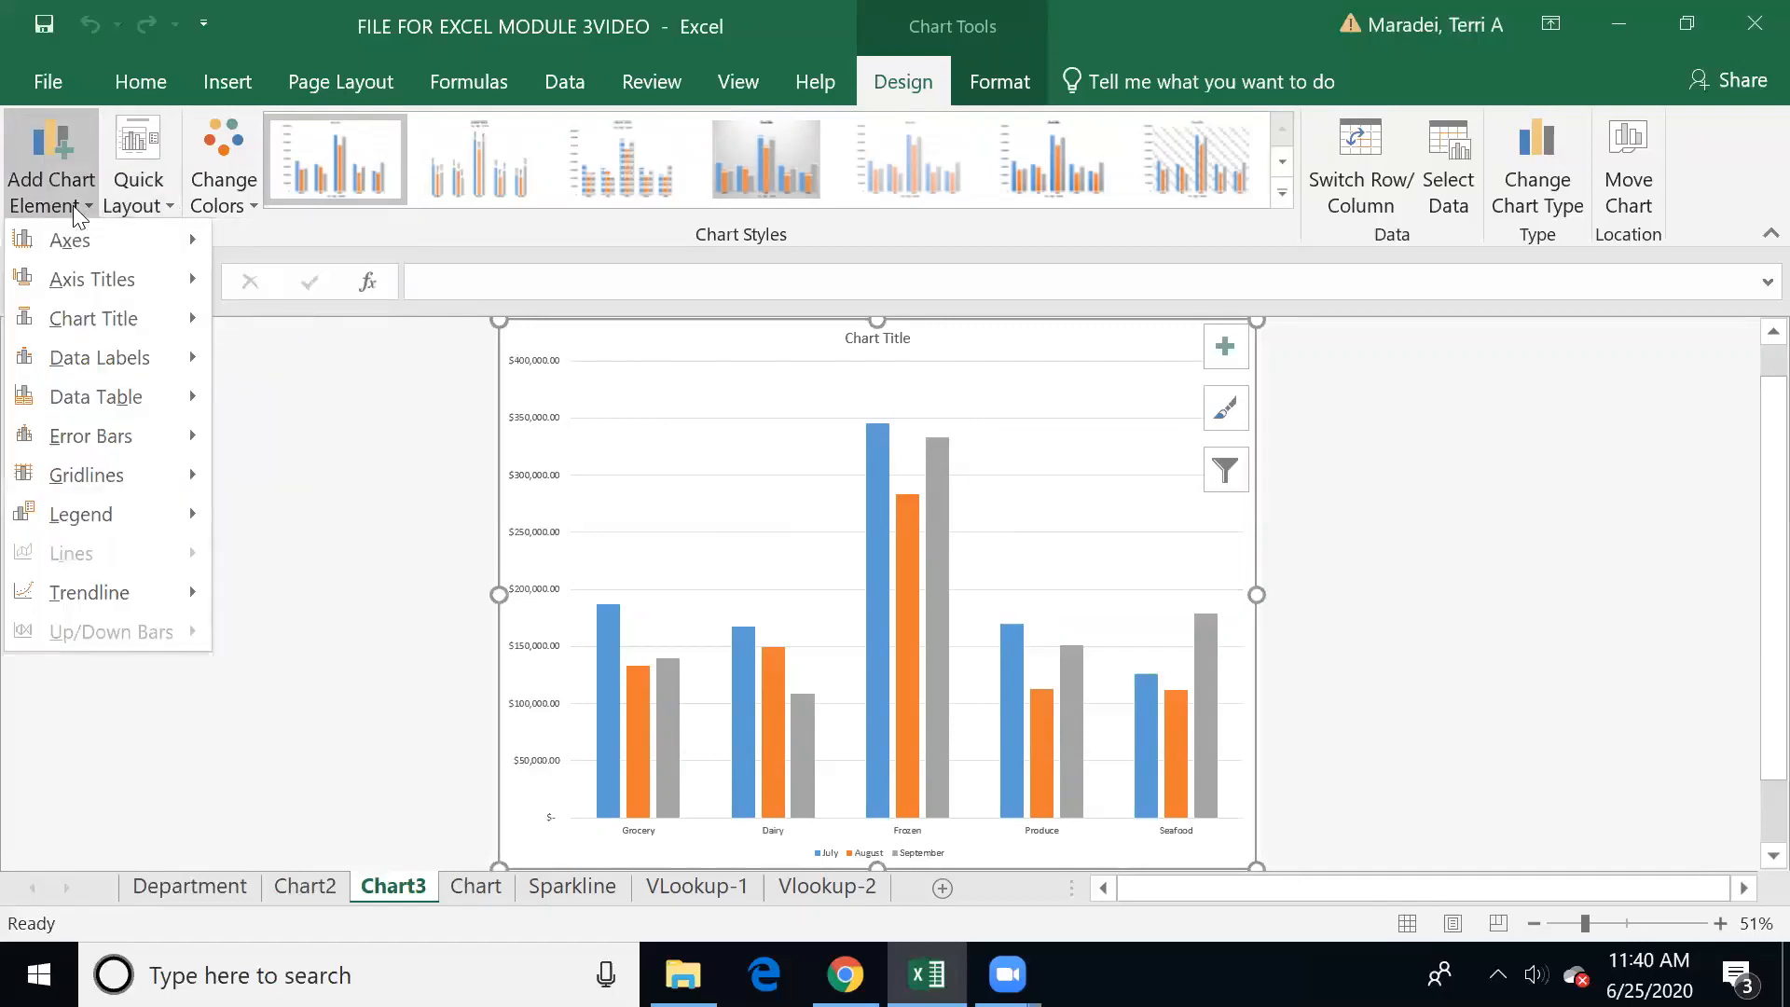
pyautogui.moveTo(86, 272)
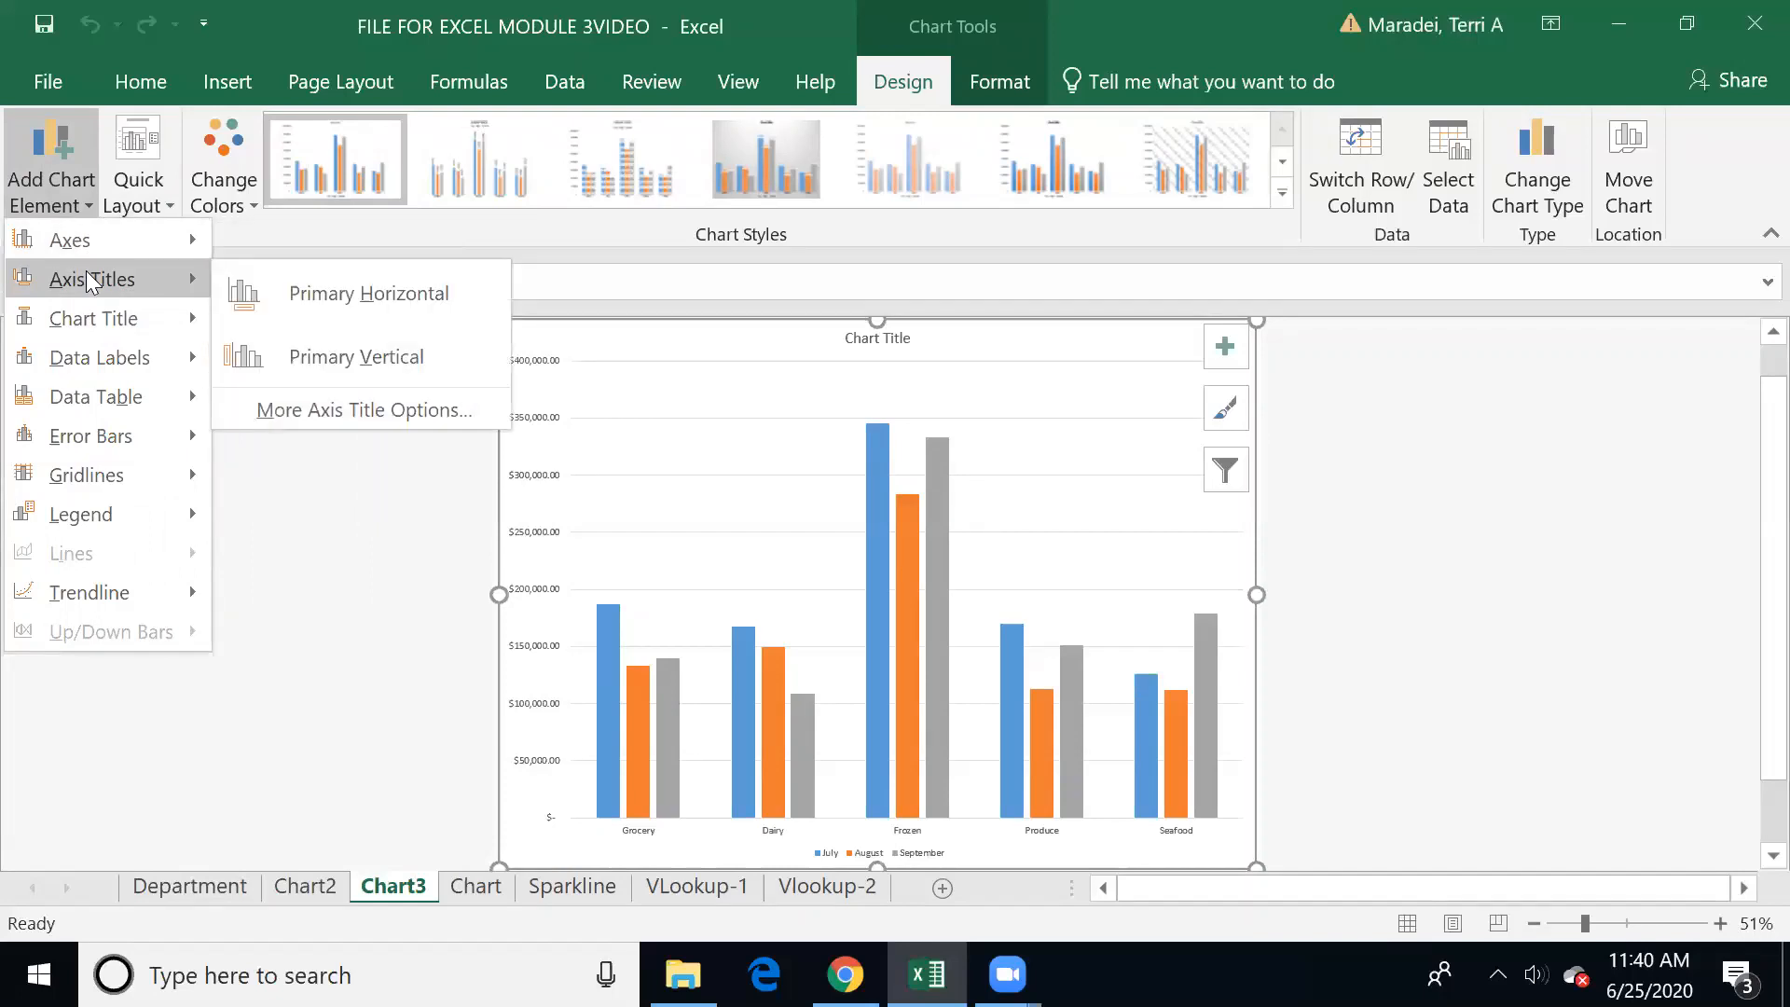
pyautogui.moveTo(179, 246)
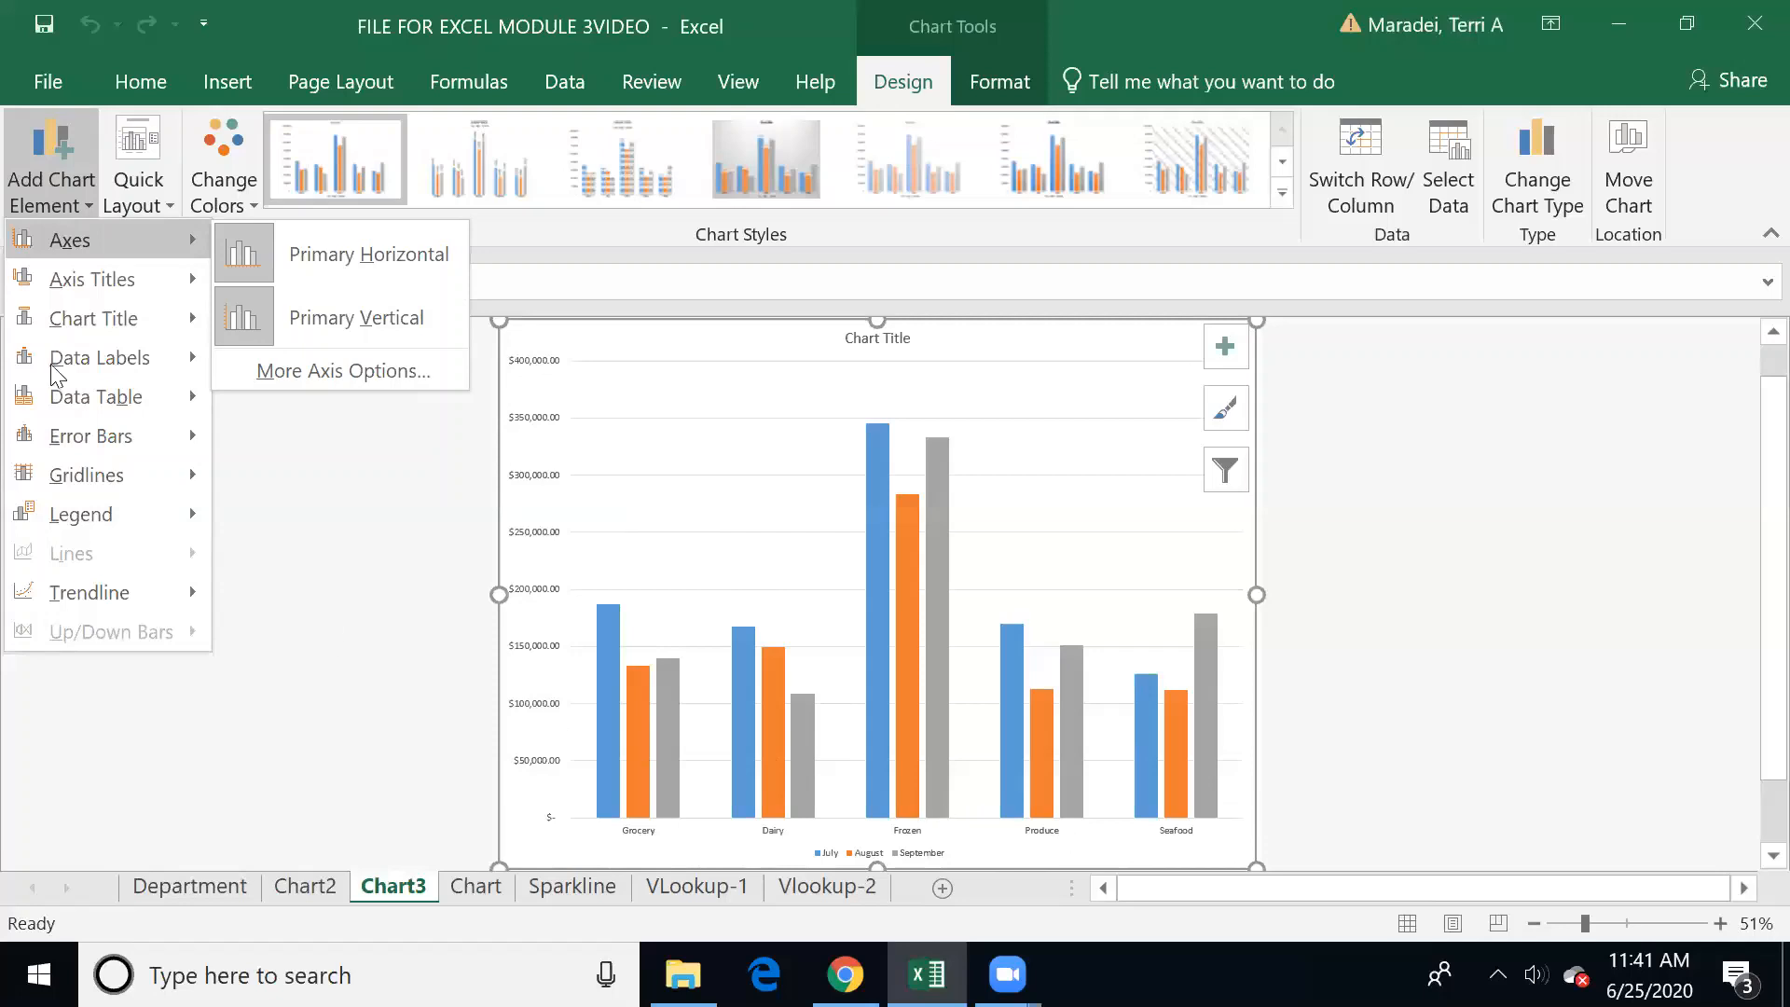
pyautogui.moveTo(58, 330)
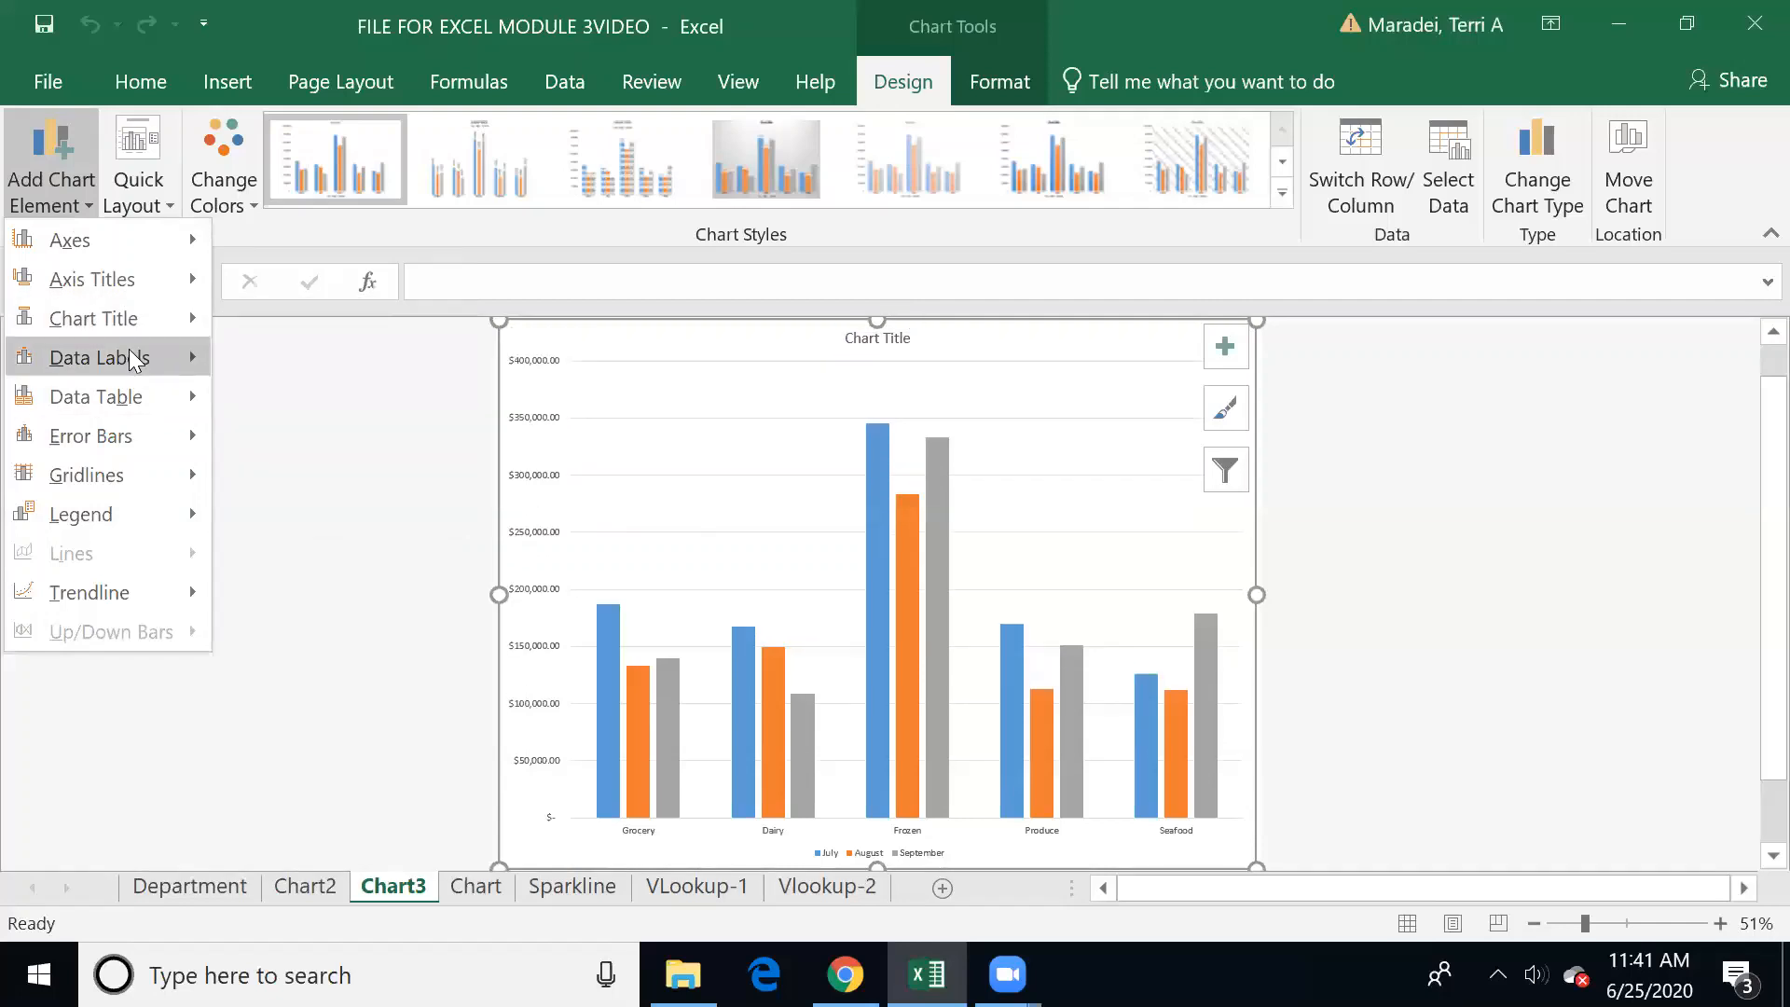
pyautogui.moveTo(130, 351)
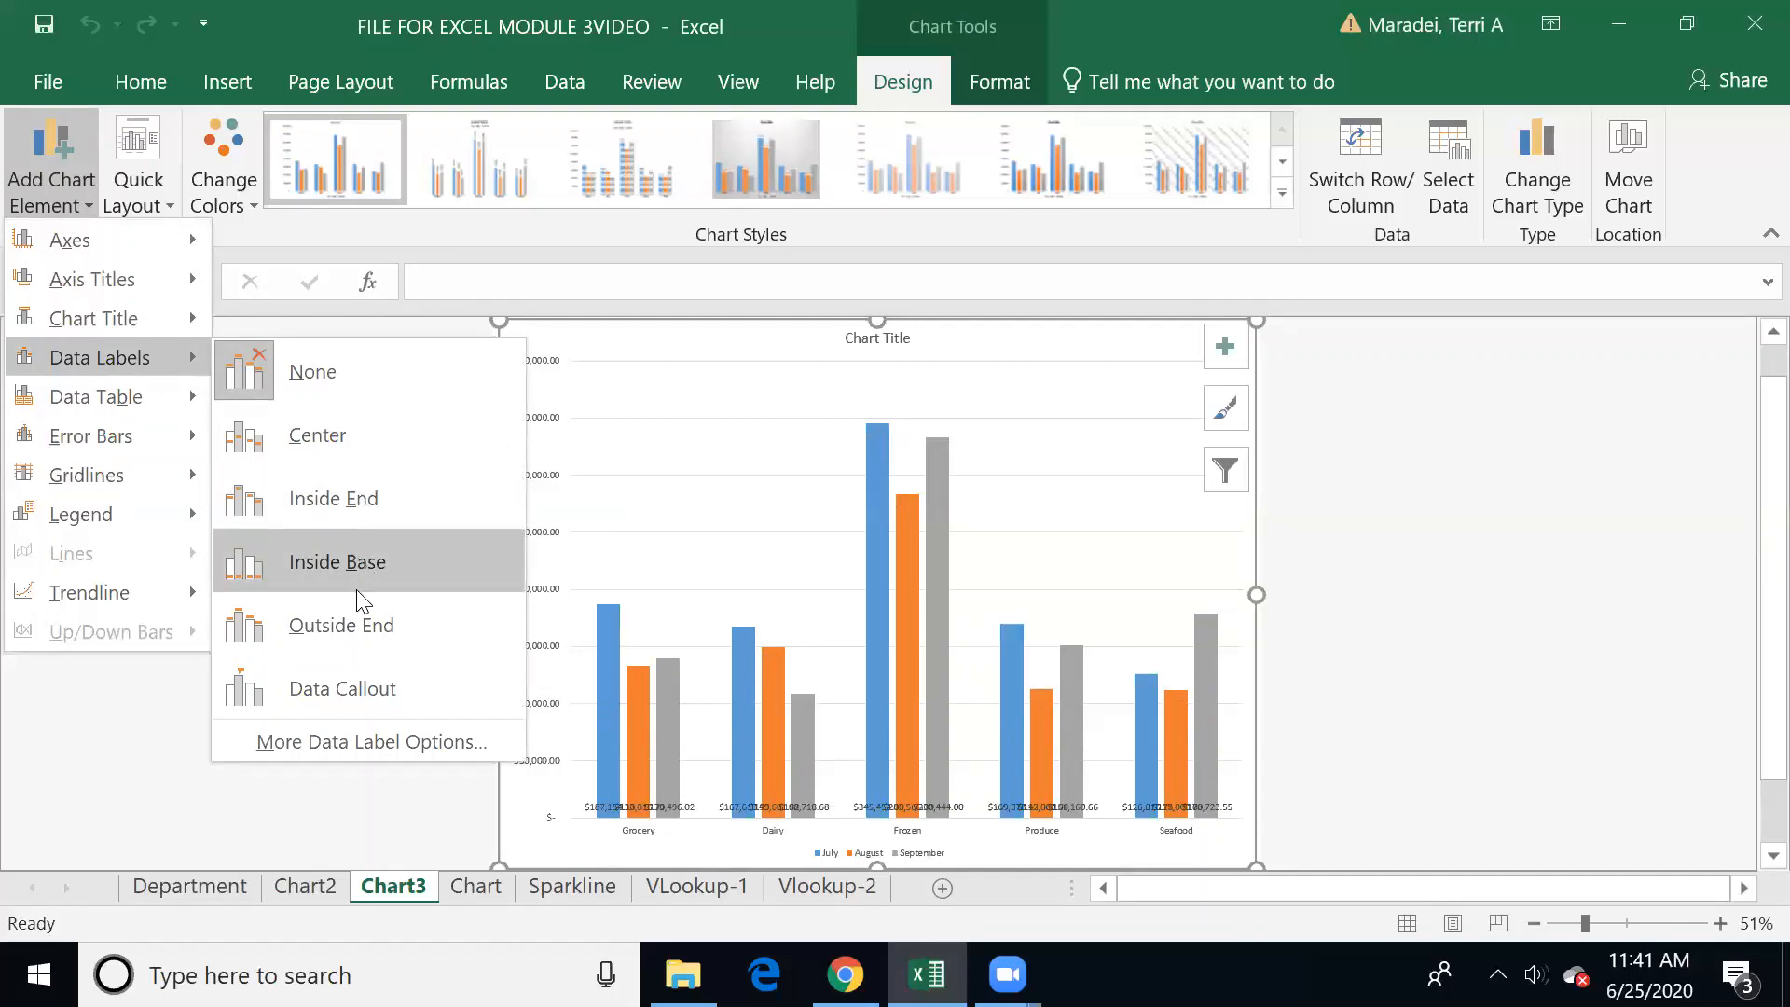
pyautogui.click(678, 380)
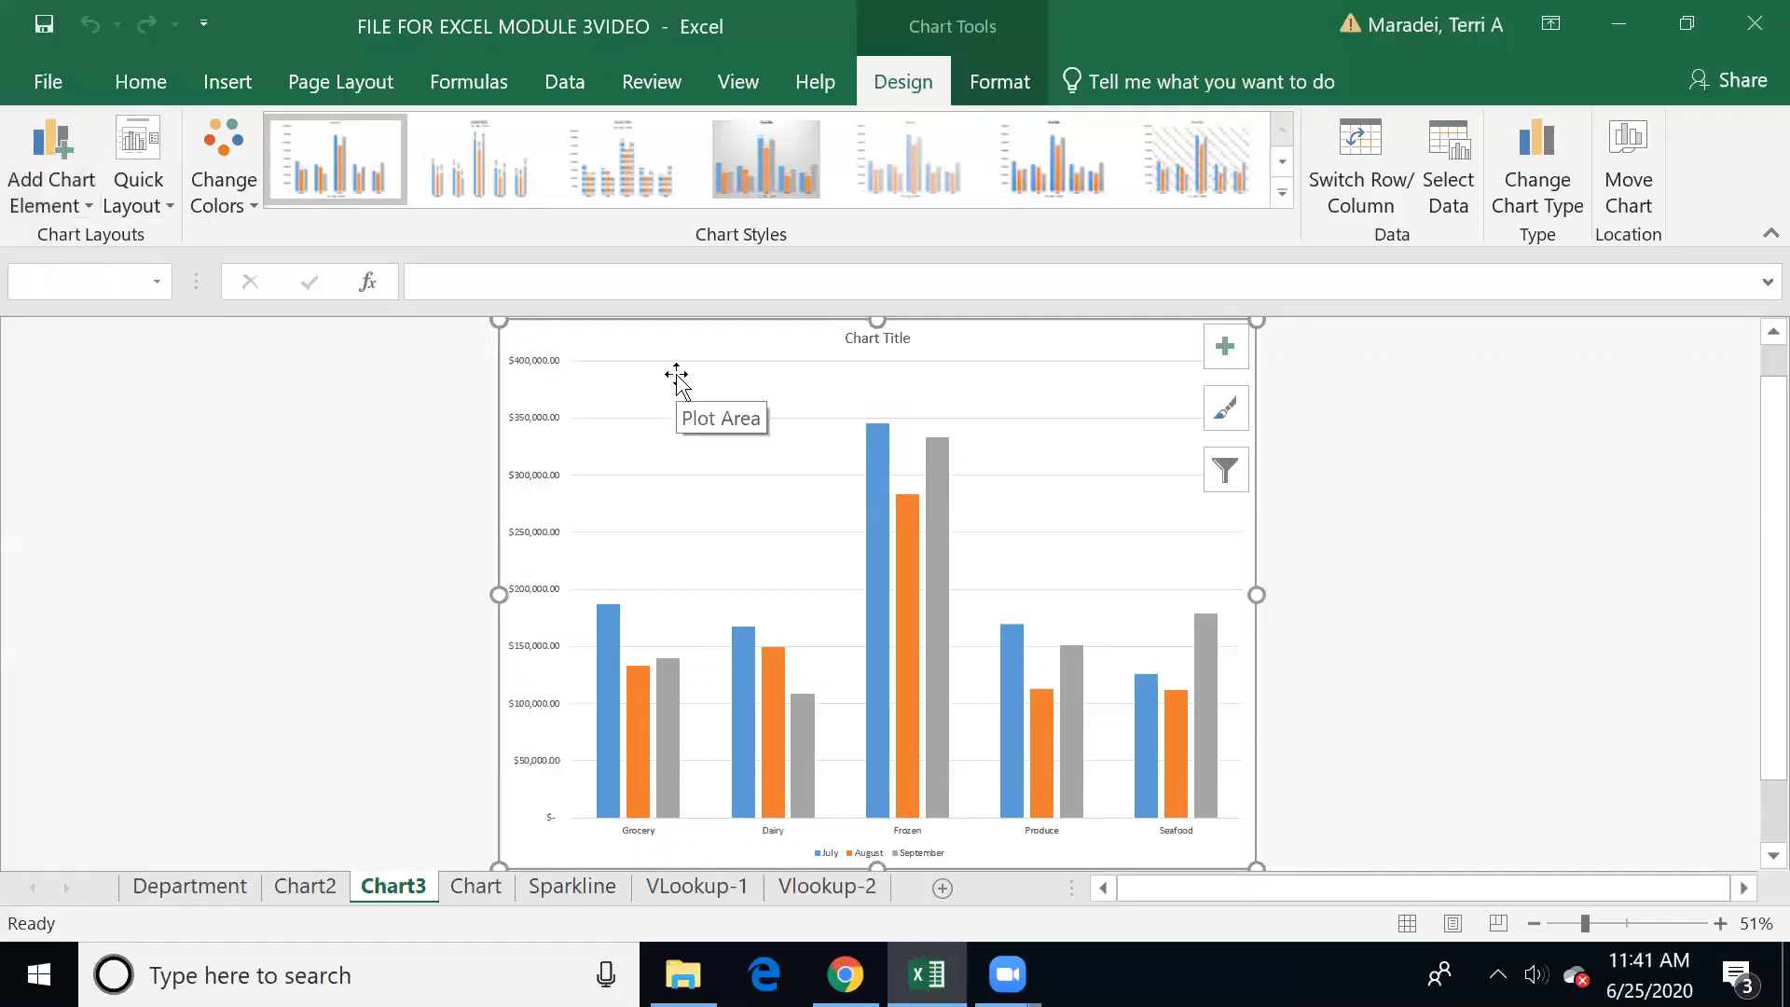
# Step: Try outside-end data labels on the entire July series and undo them
pyautogui.moveTo(878, 481)
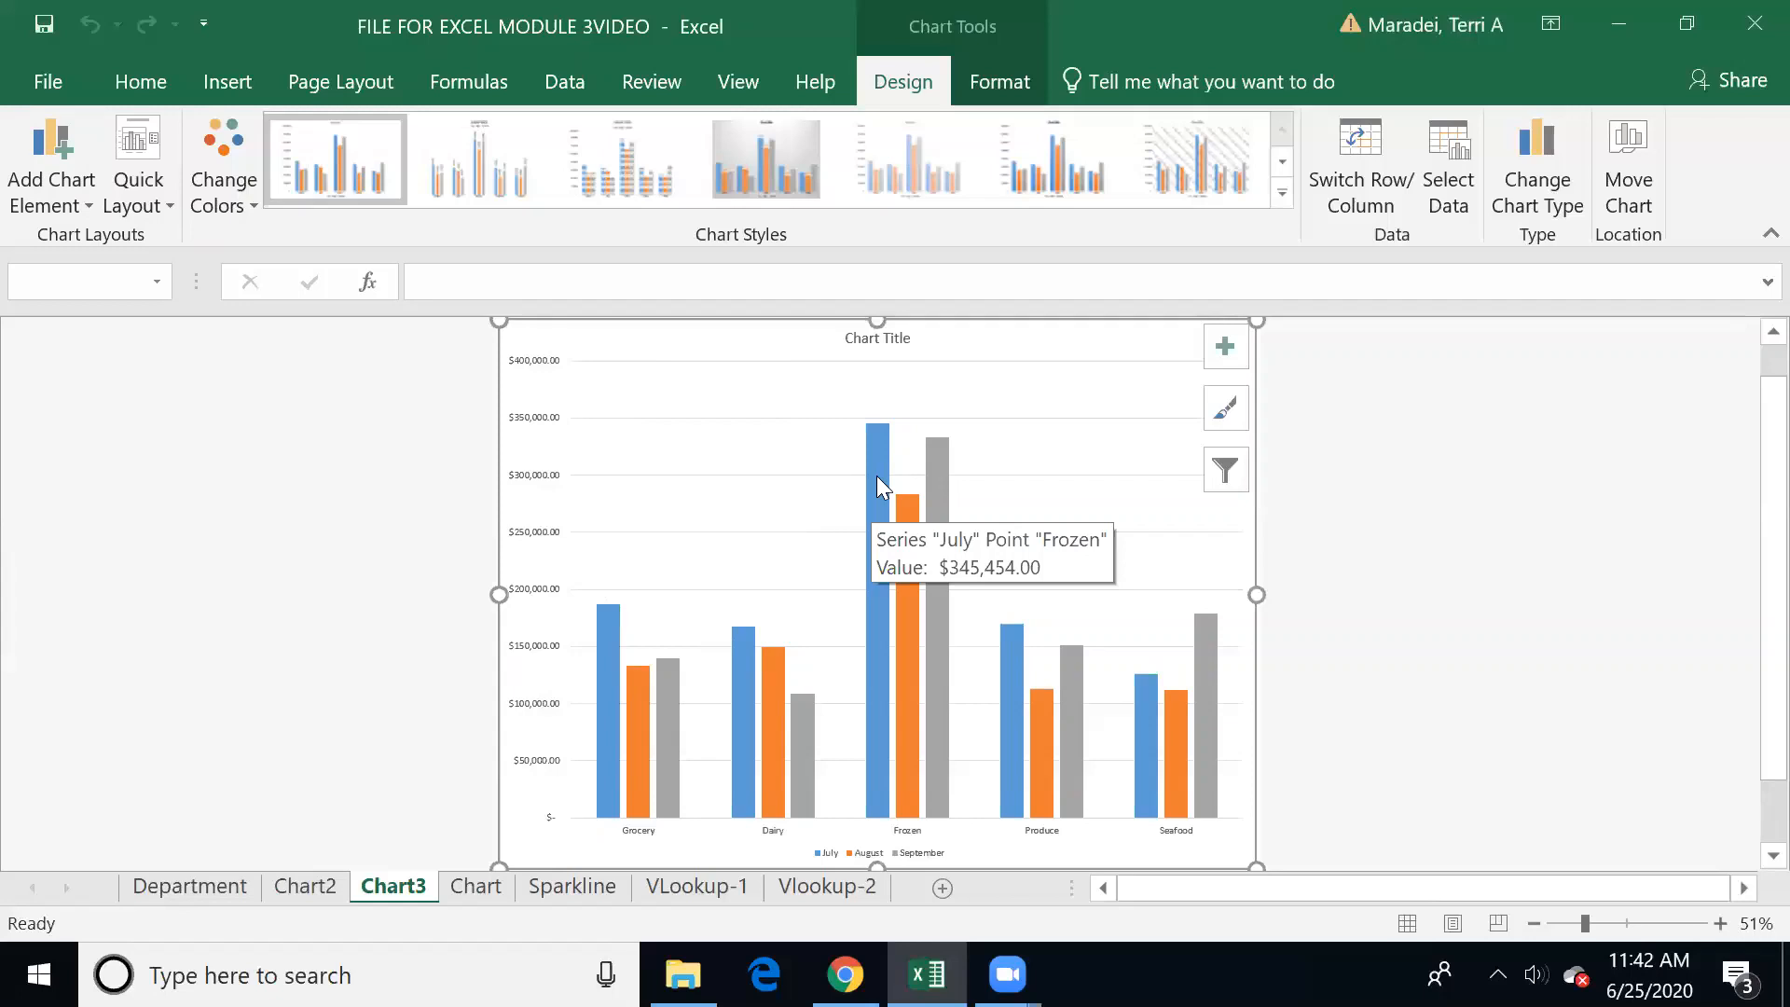
pyautogui.click(876, 476)
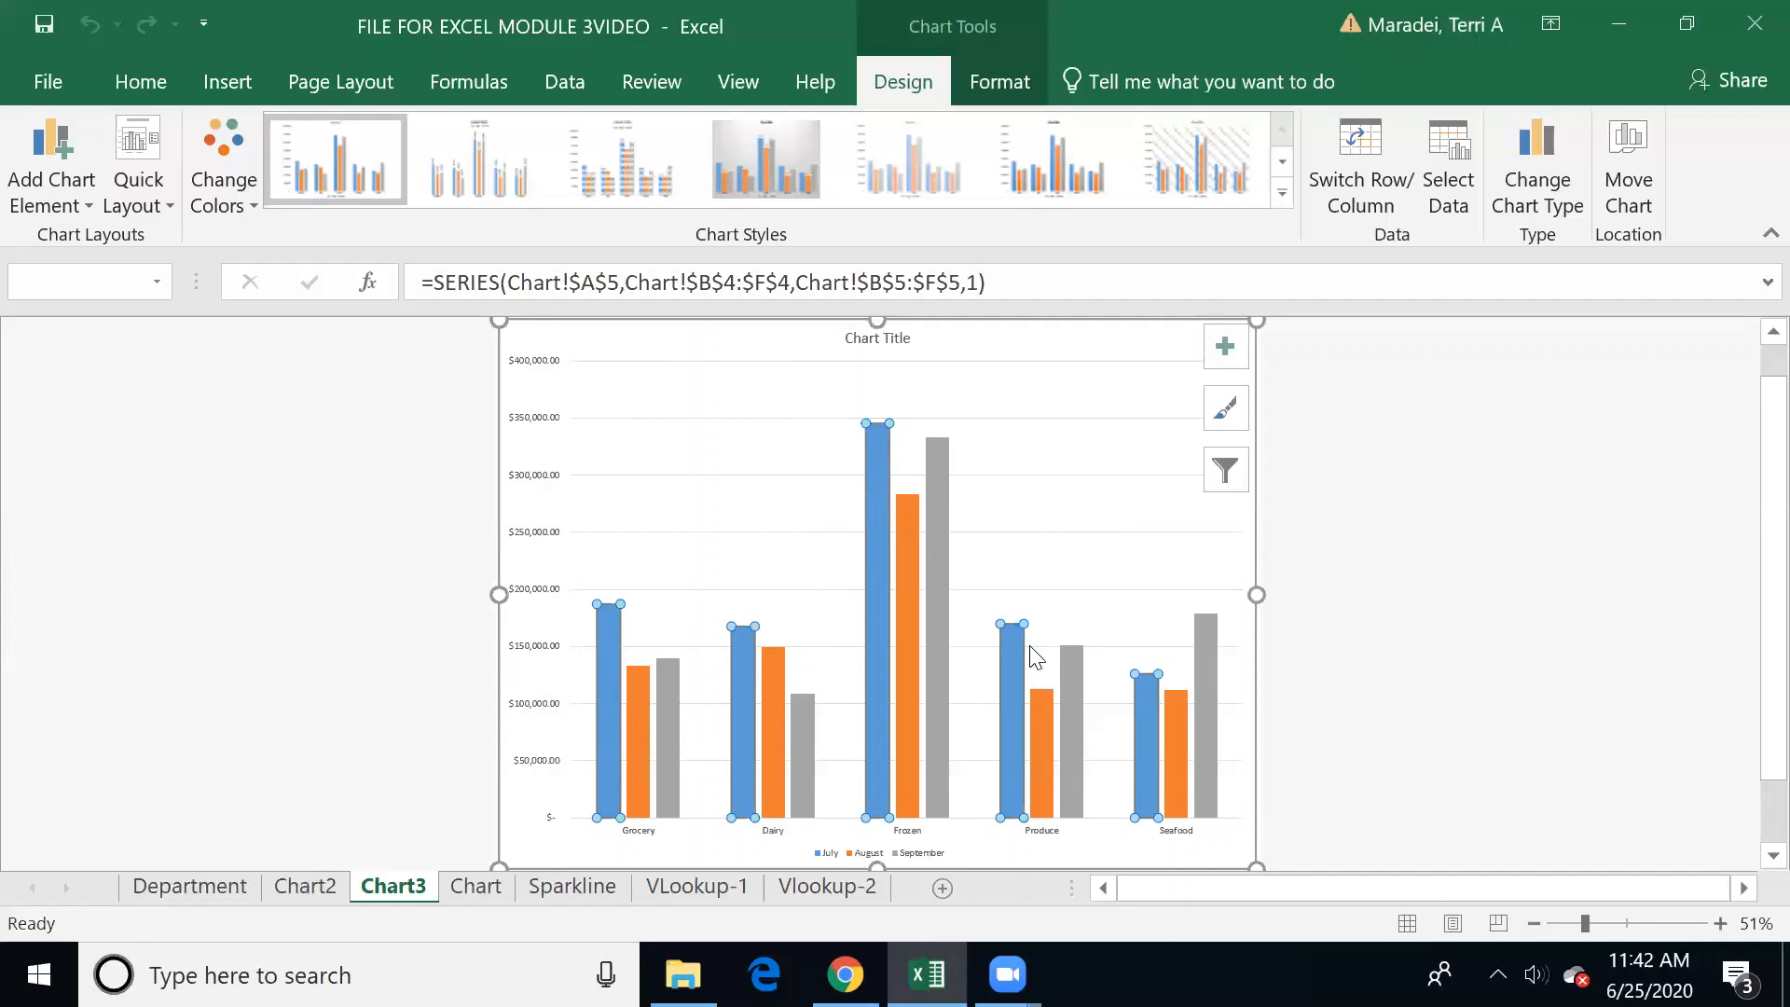
pyautogui.moveTo(1173, 705)
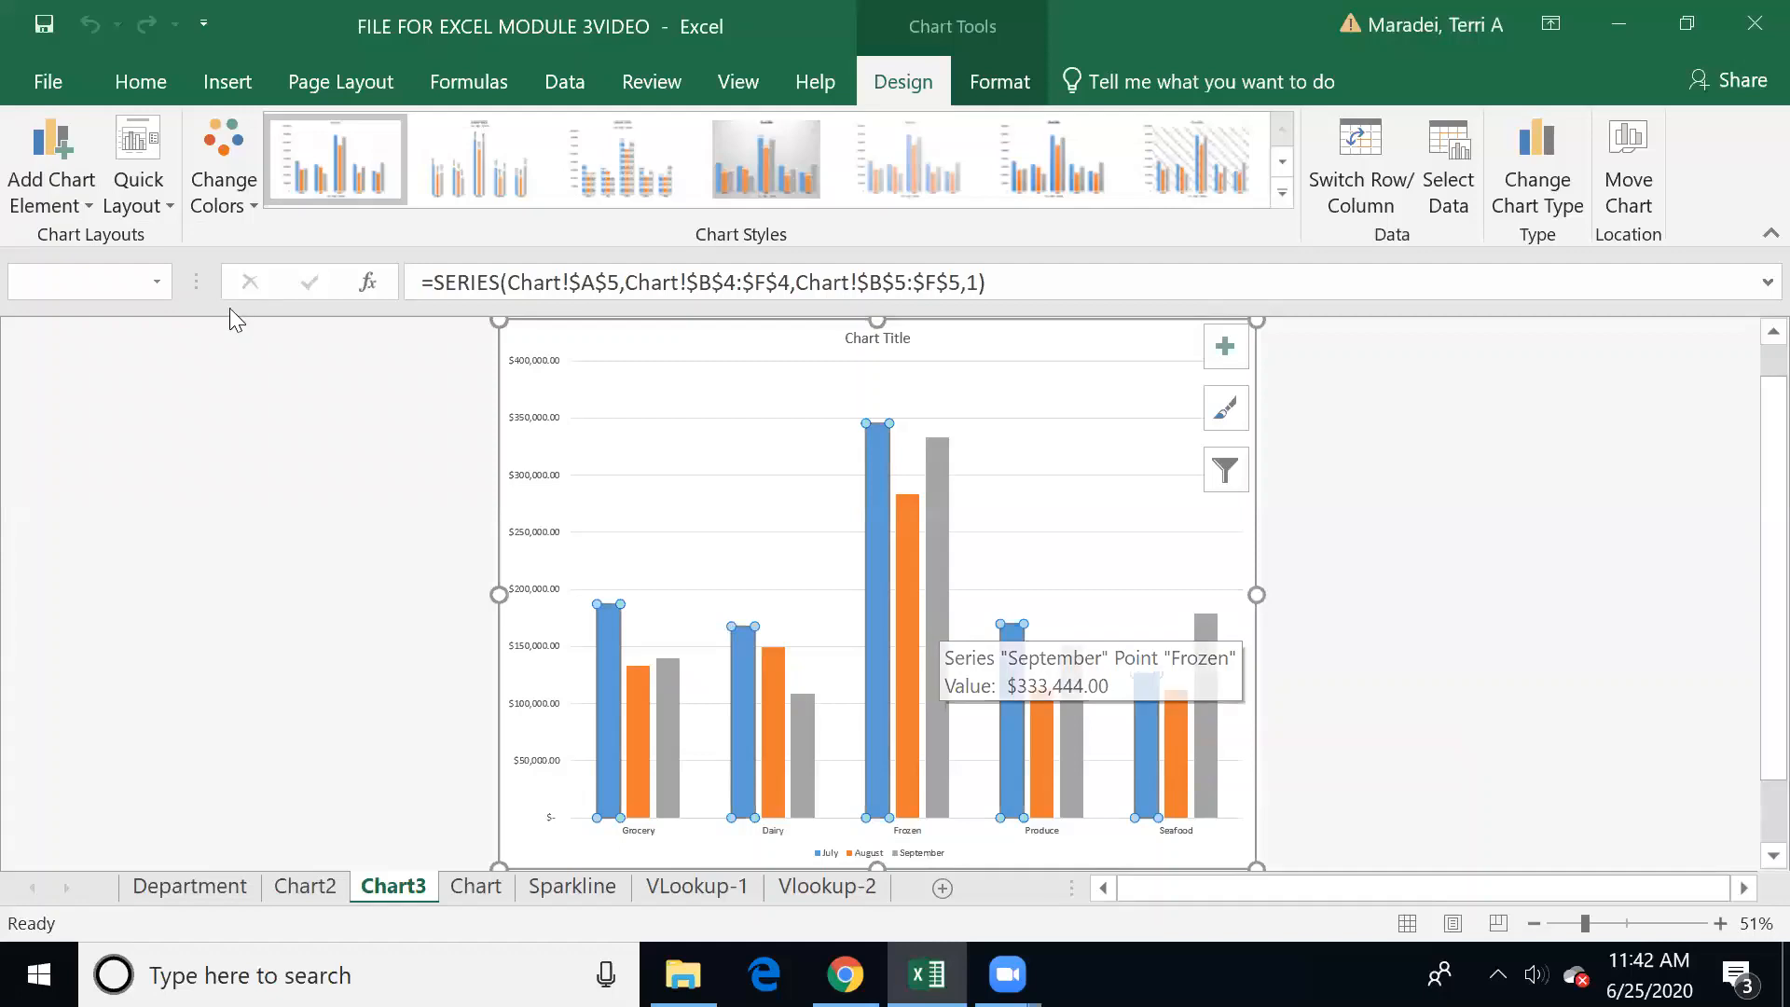
pyautogui.click(65, 200)
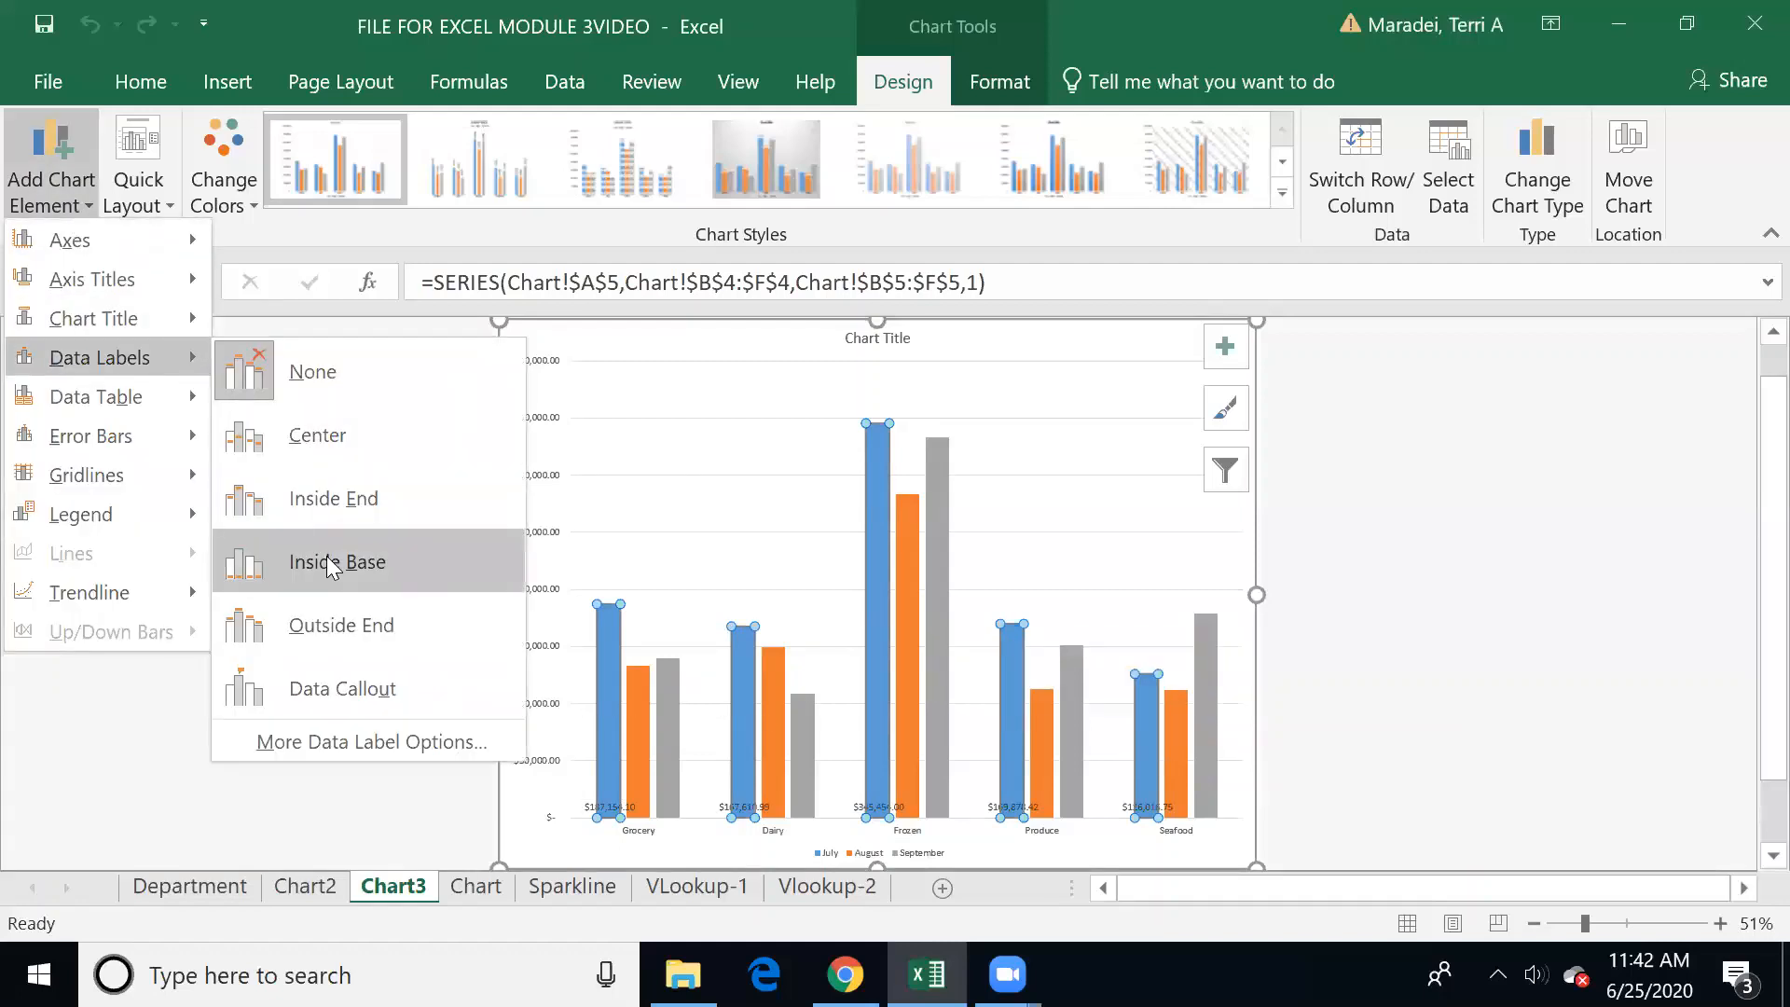
pyautogui.click(317, 617)
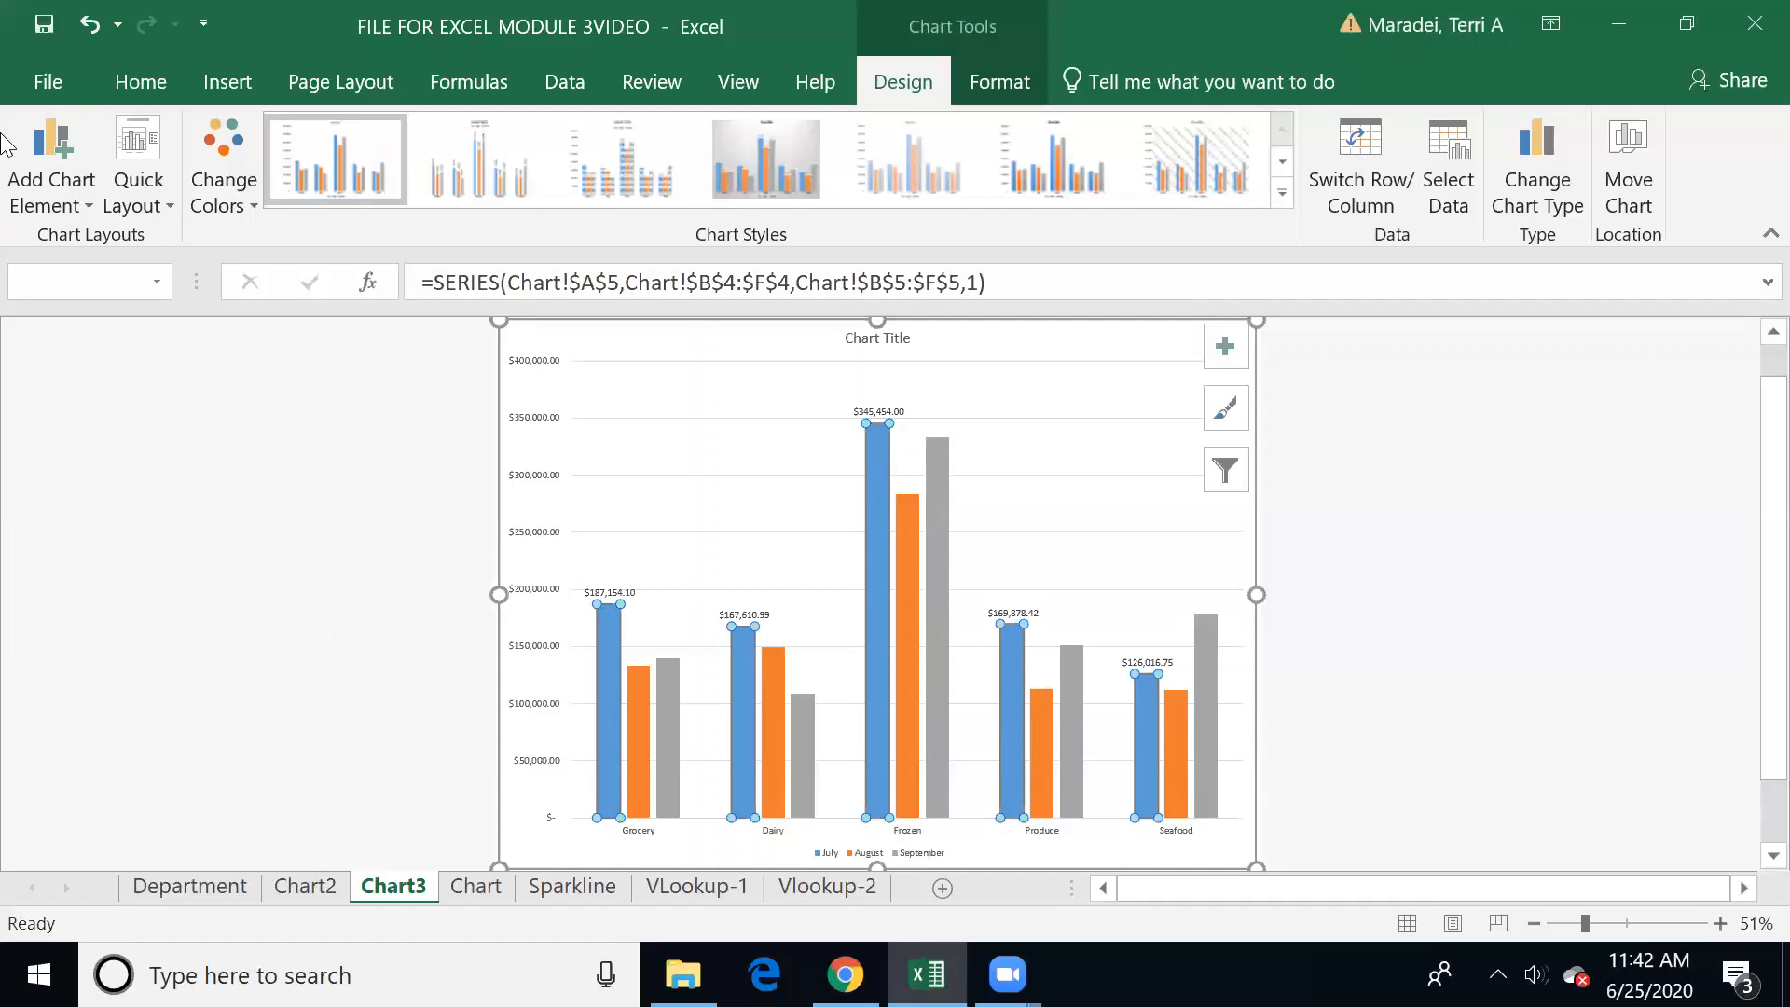
pyautogui.click(89, 28)
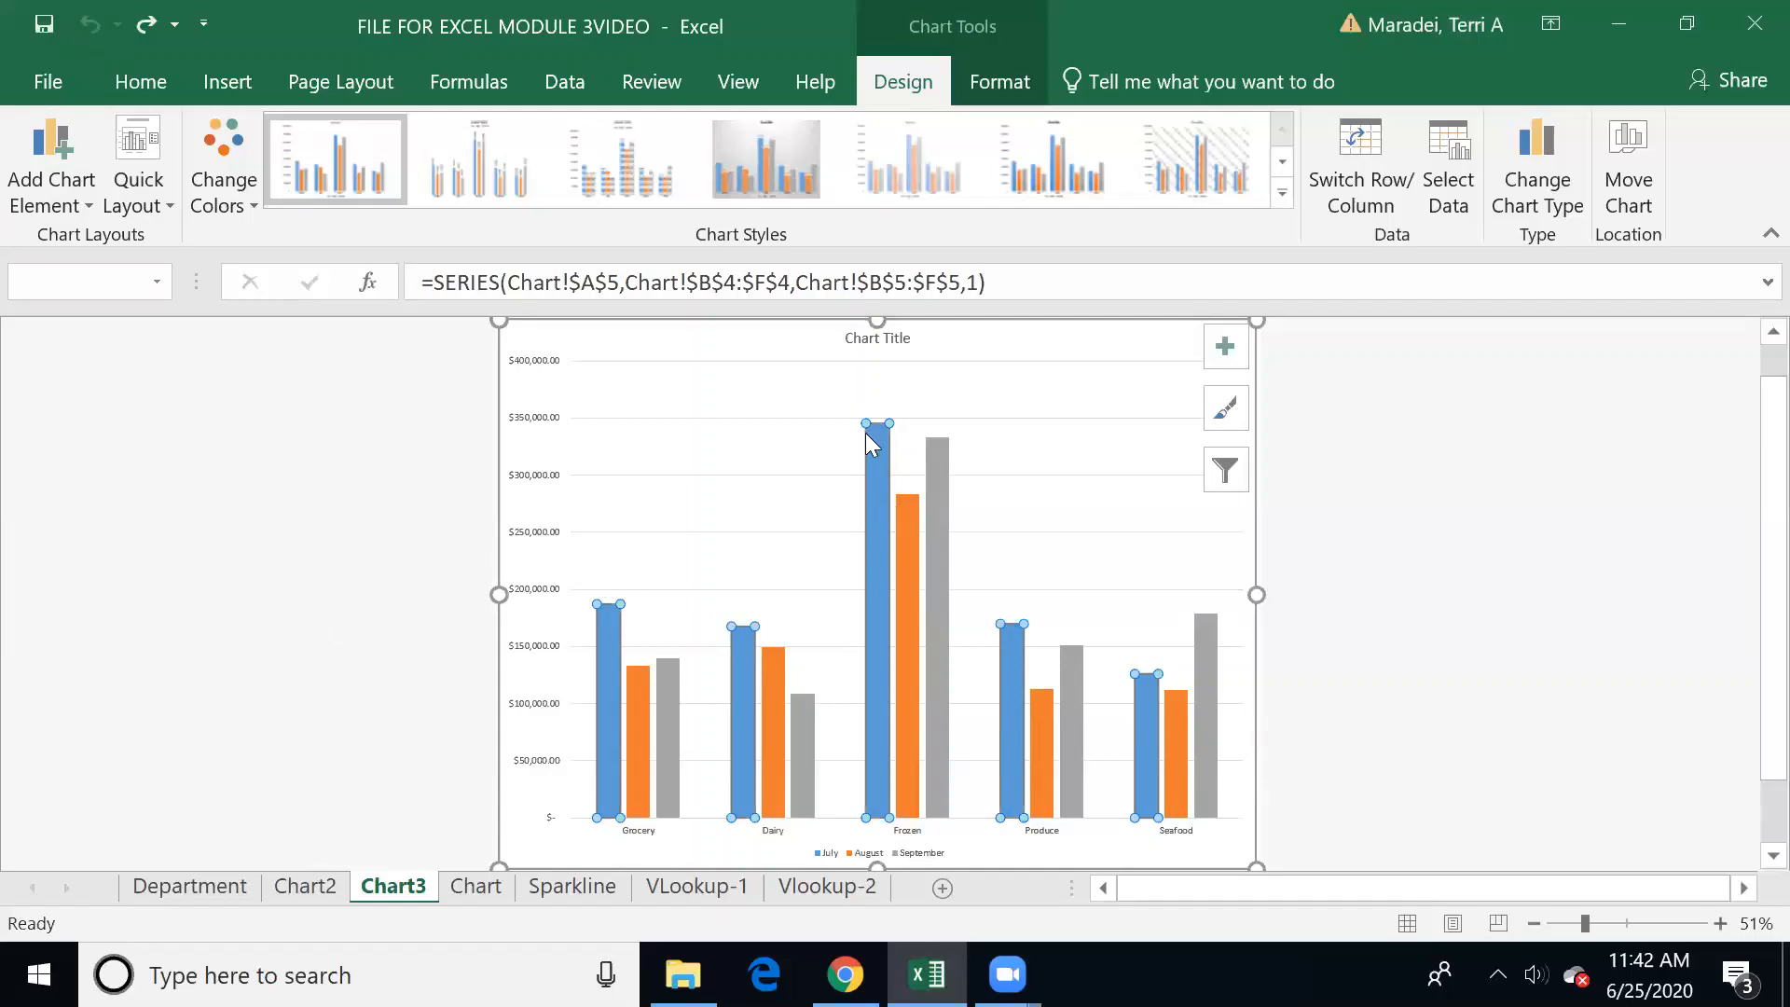
# Step: Add a data label at the inside base of only the July column for Frozen
pyautogui.click(931, 431)
pyautogui.click(881, 456)
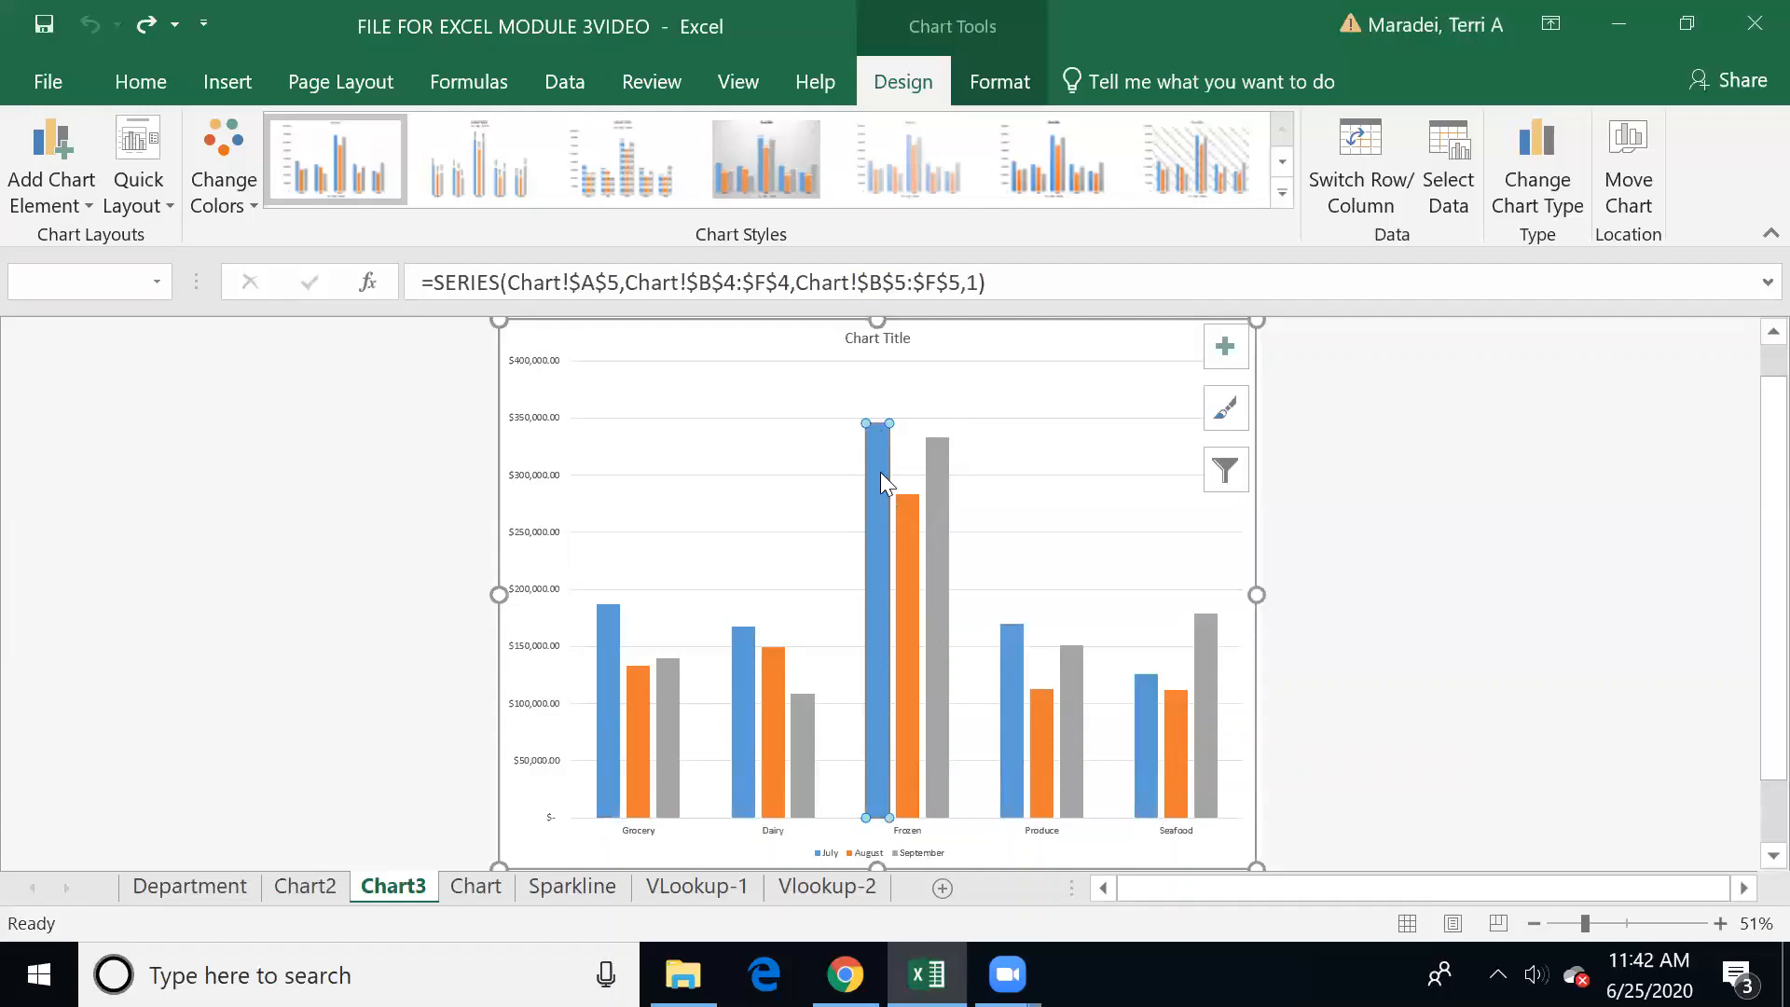
pyautogui.moveTo(881, 472)
pyautogui.click(84, 187)
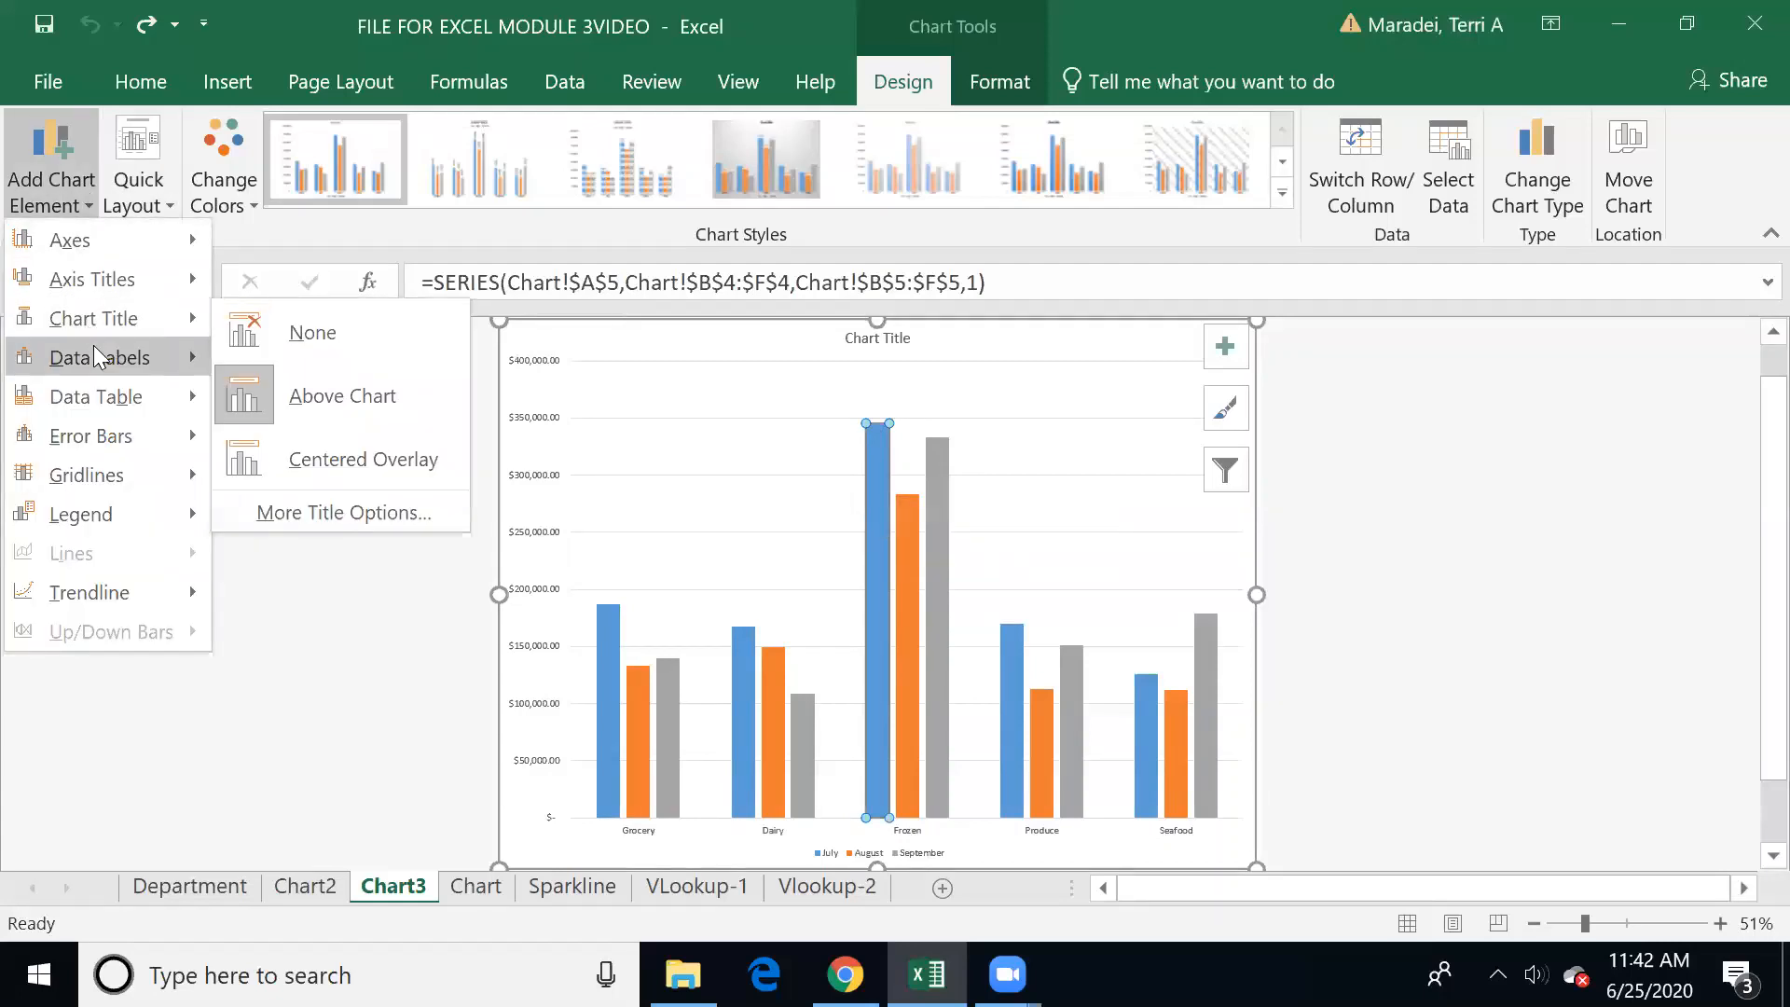
pyautogui.moveTo(93, 357)
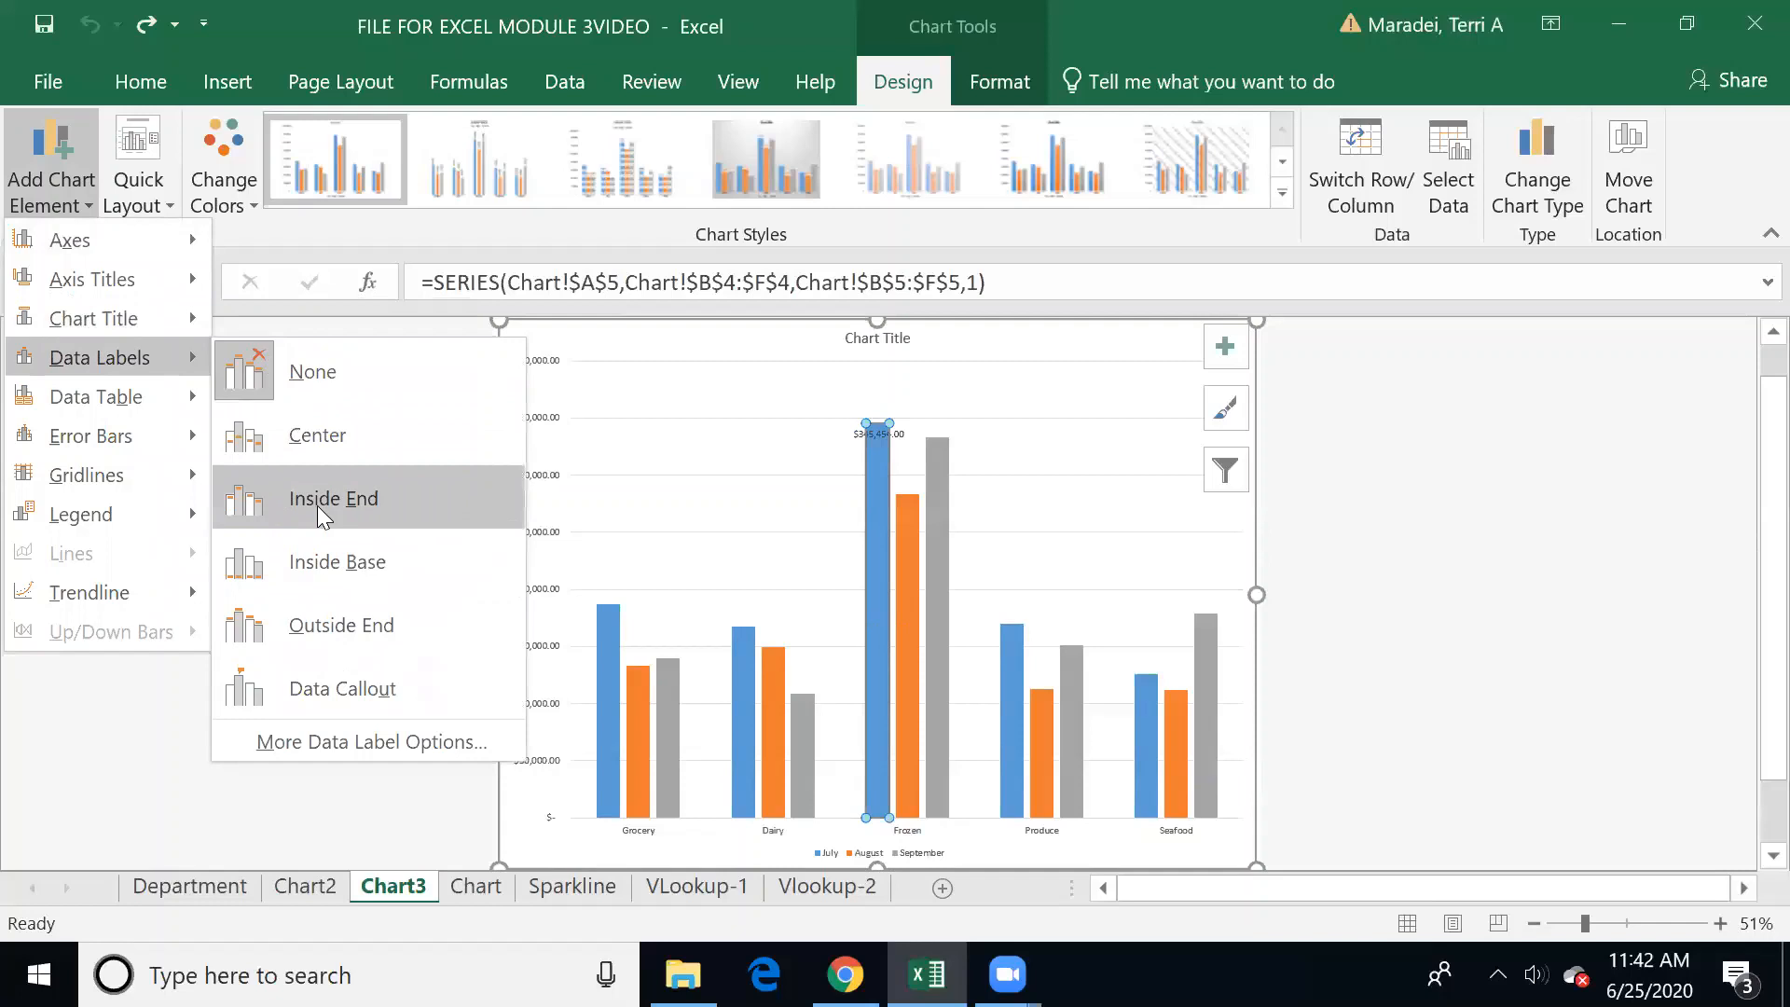
pyautogui.click(317, 562)
pyautogui.click(320, 563)
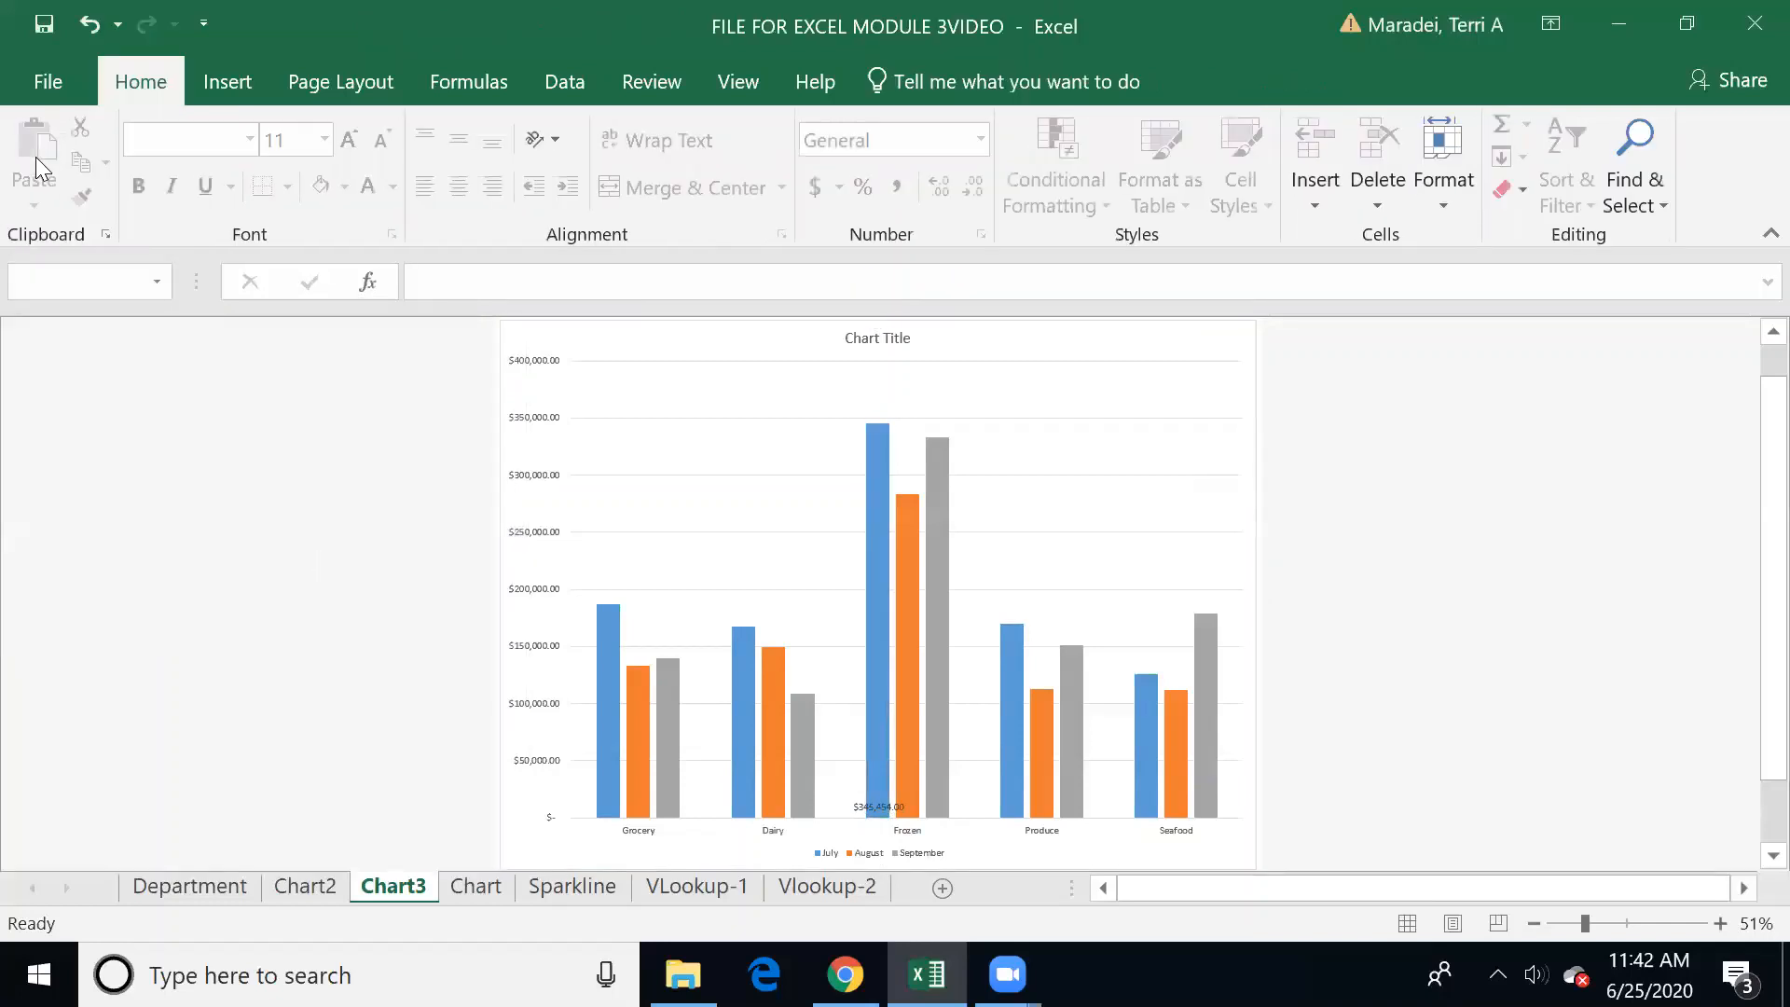
# Step: Reposition the data label of the July Frozen column to the outside end
pyautogui.click(872, 545)
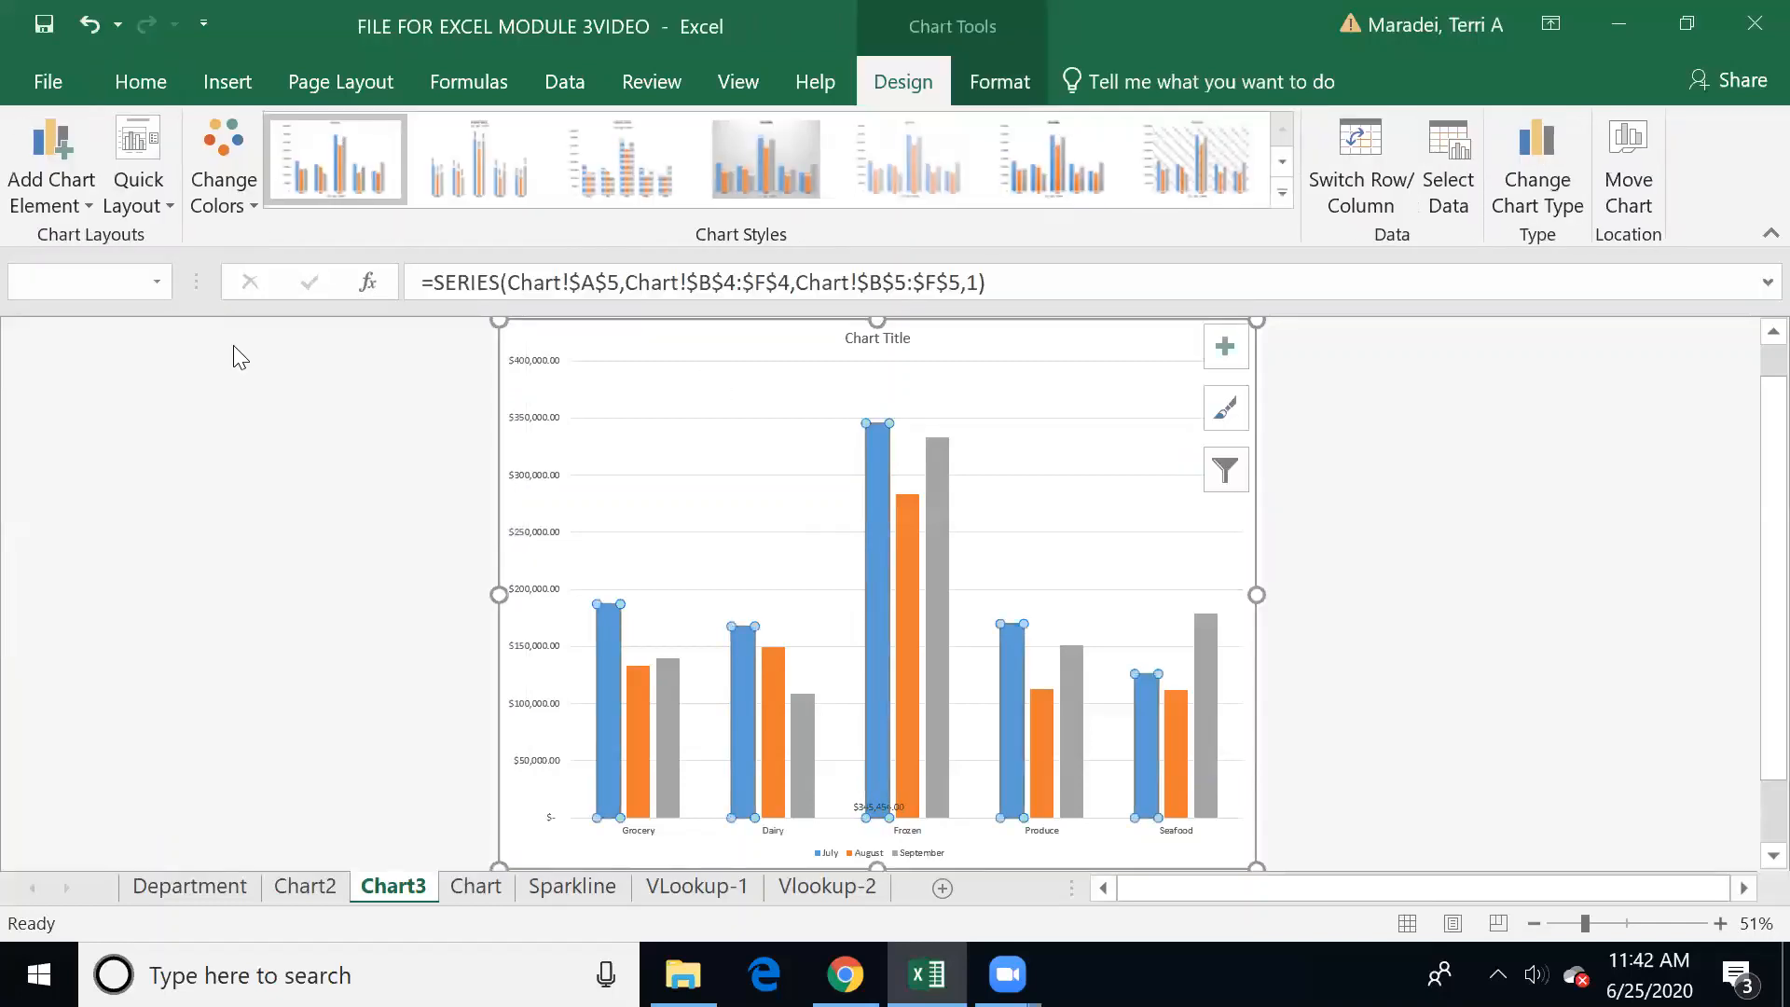
pyautogui.click(75, 214)
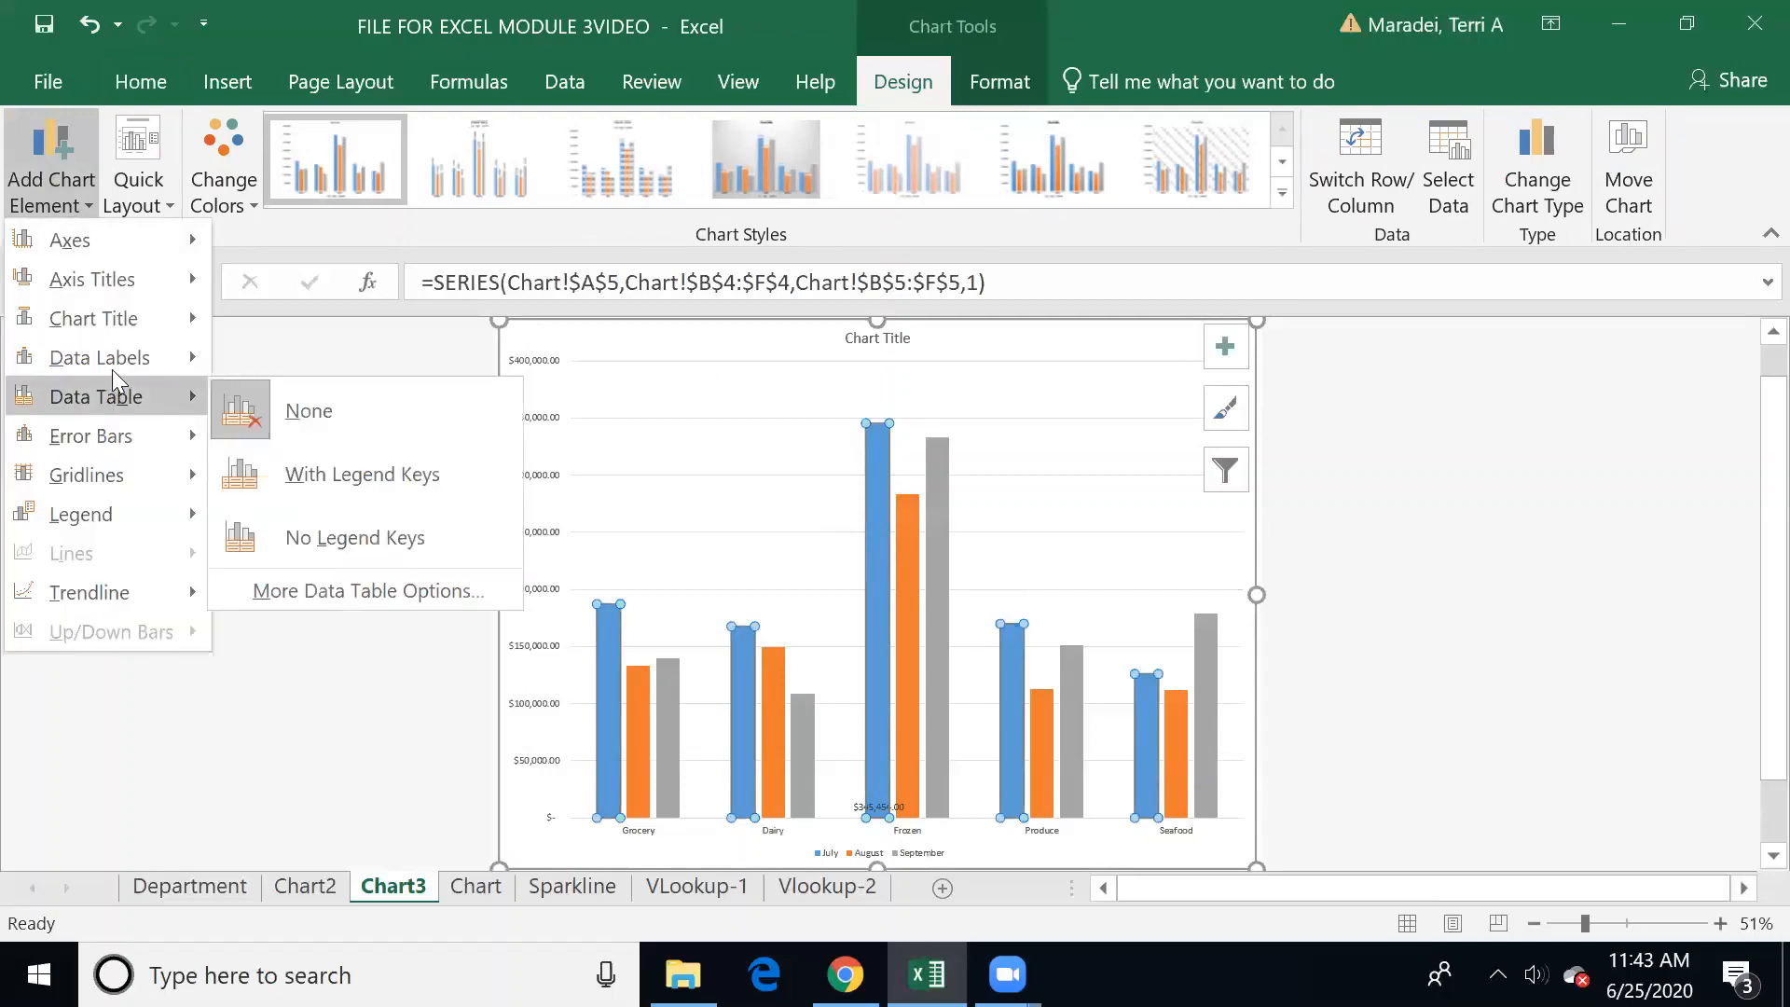
pyautogui.moveTo(107, 361)
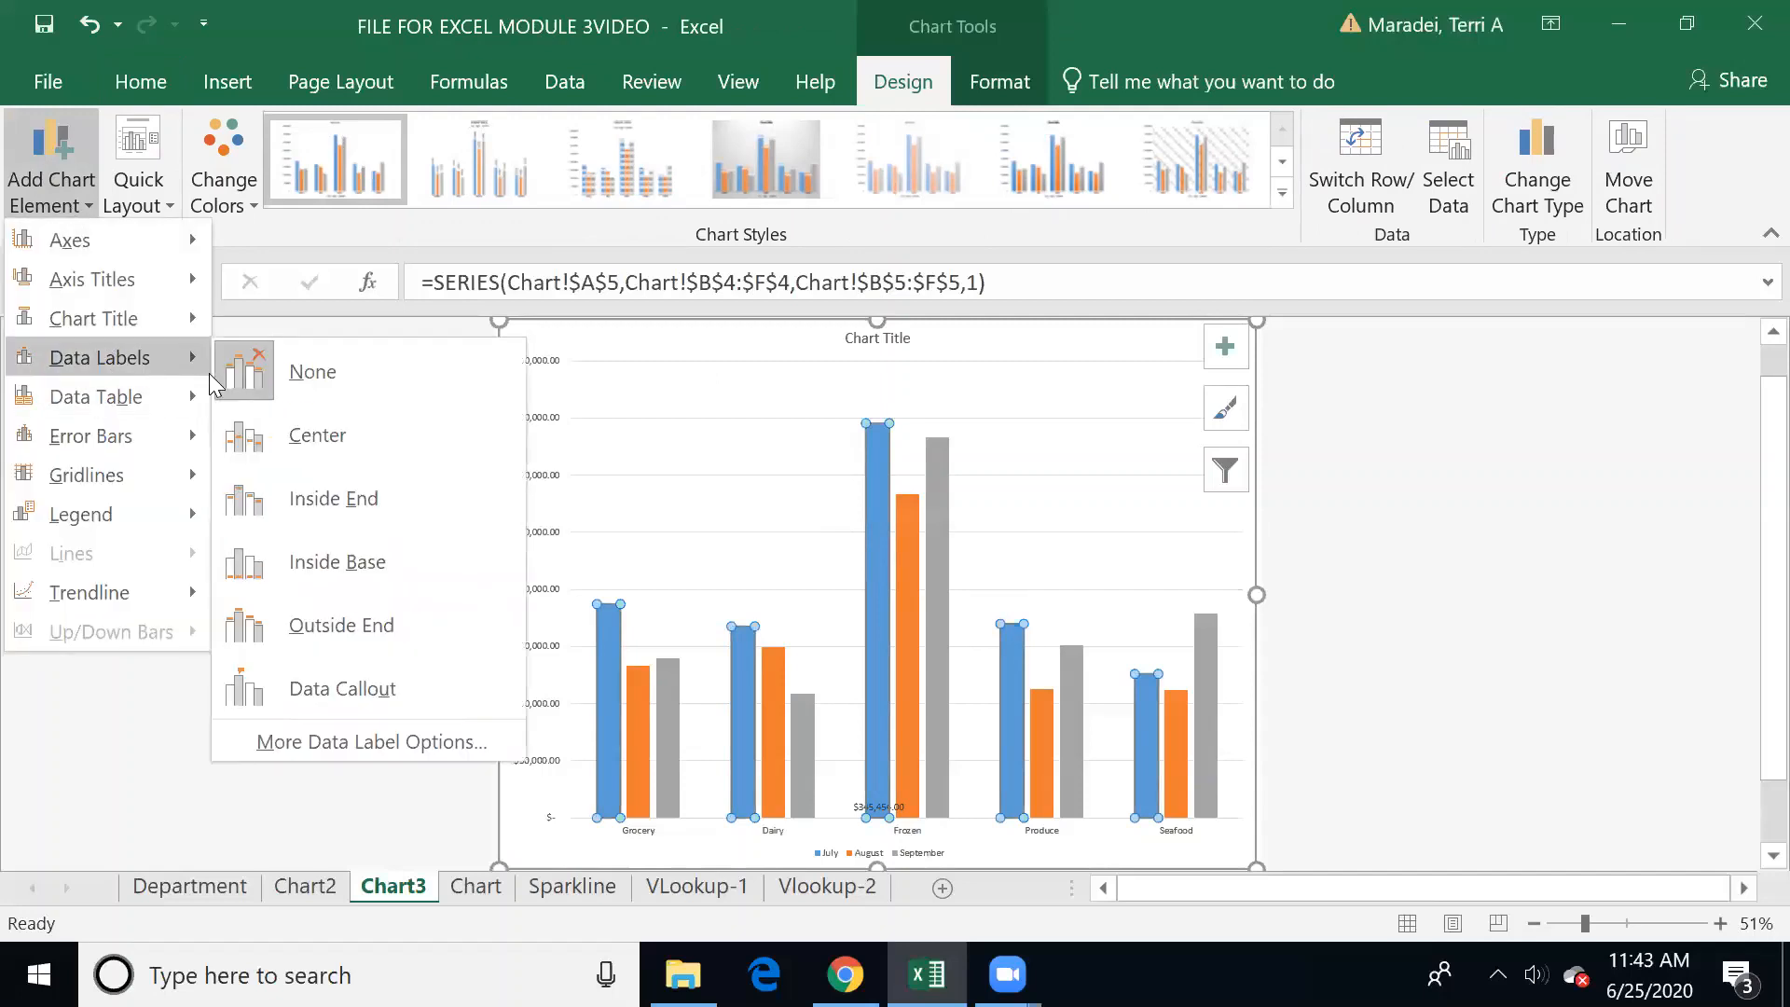
pyautogui.click(345, 616)
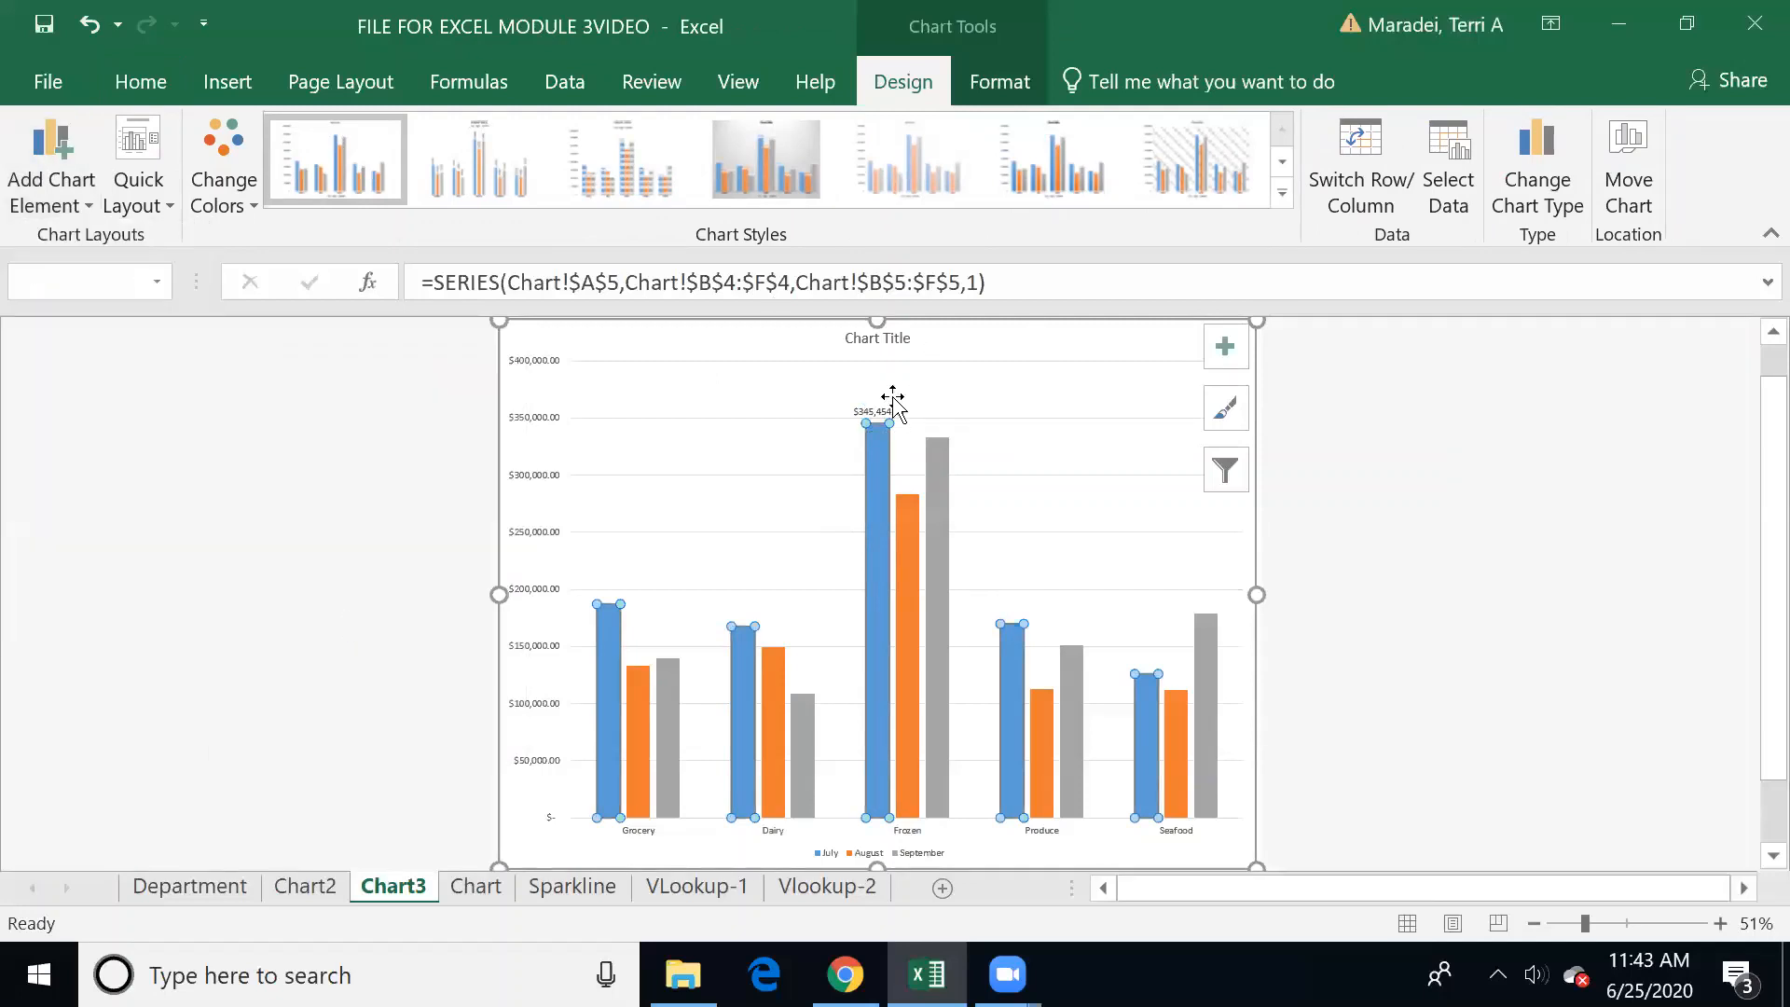
pyautogui.click(746, 532)
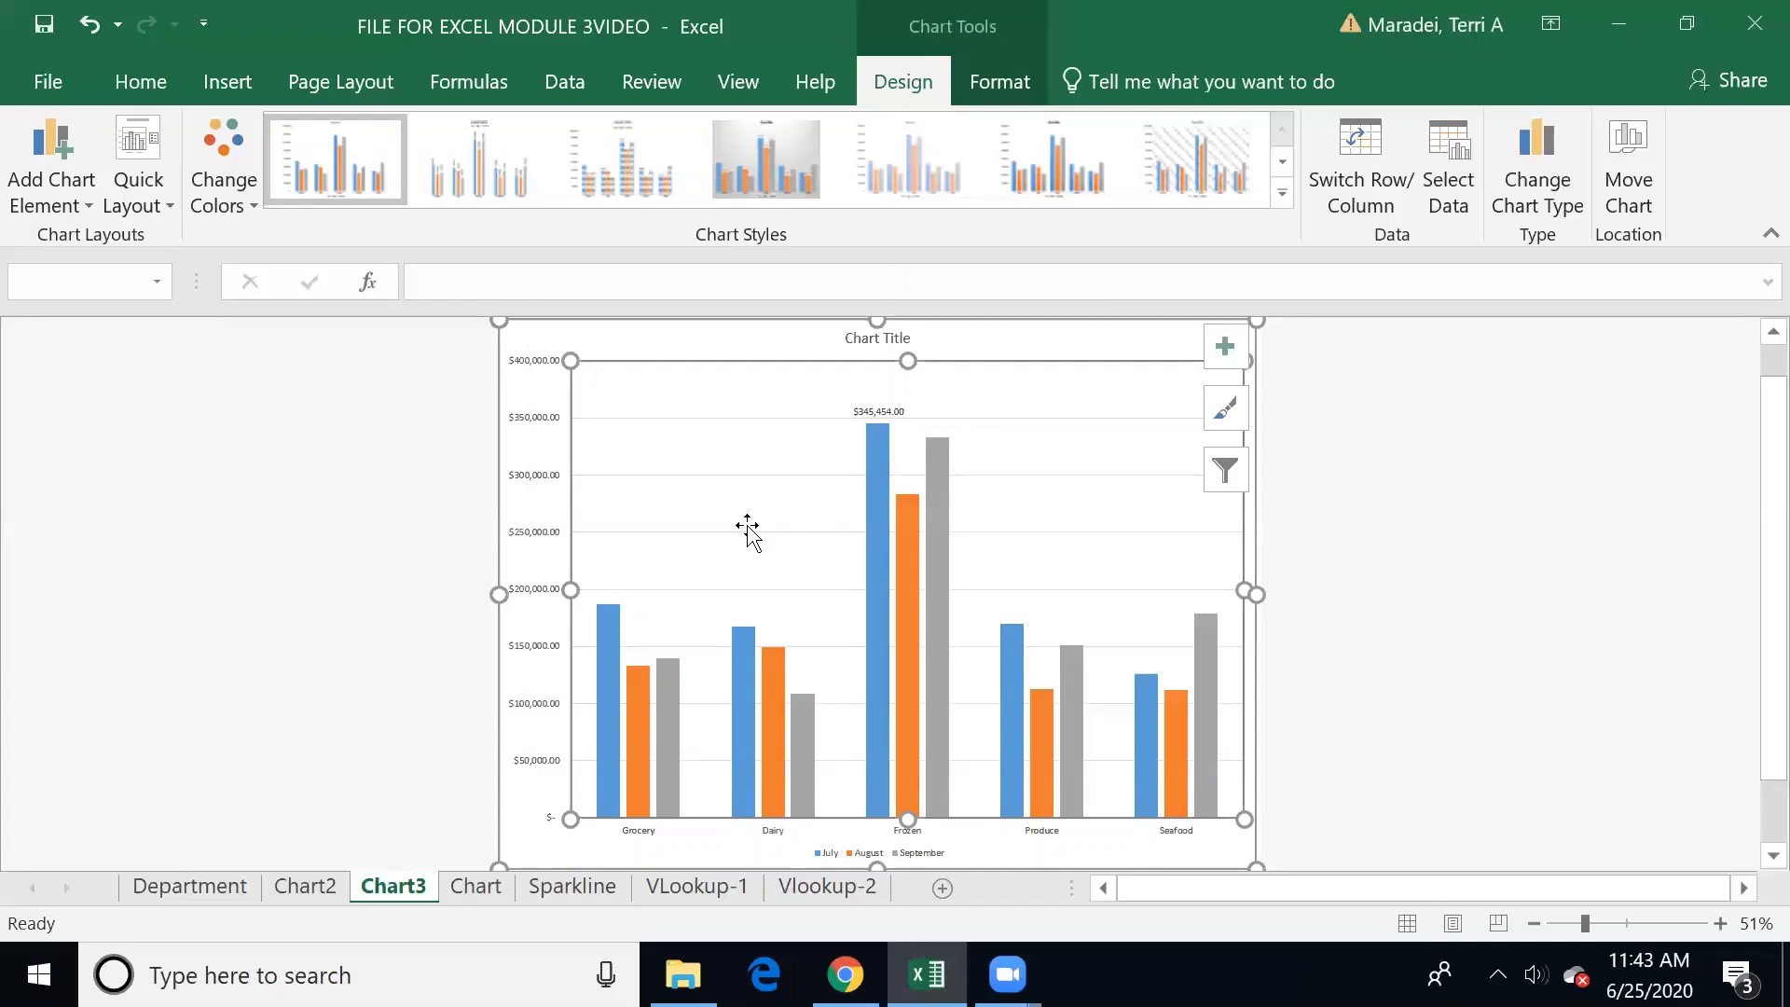
# Step: Add an outside-end data label to only the September column for Dairy
pyautogui.click(809, 716)
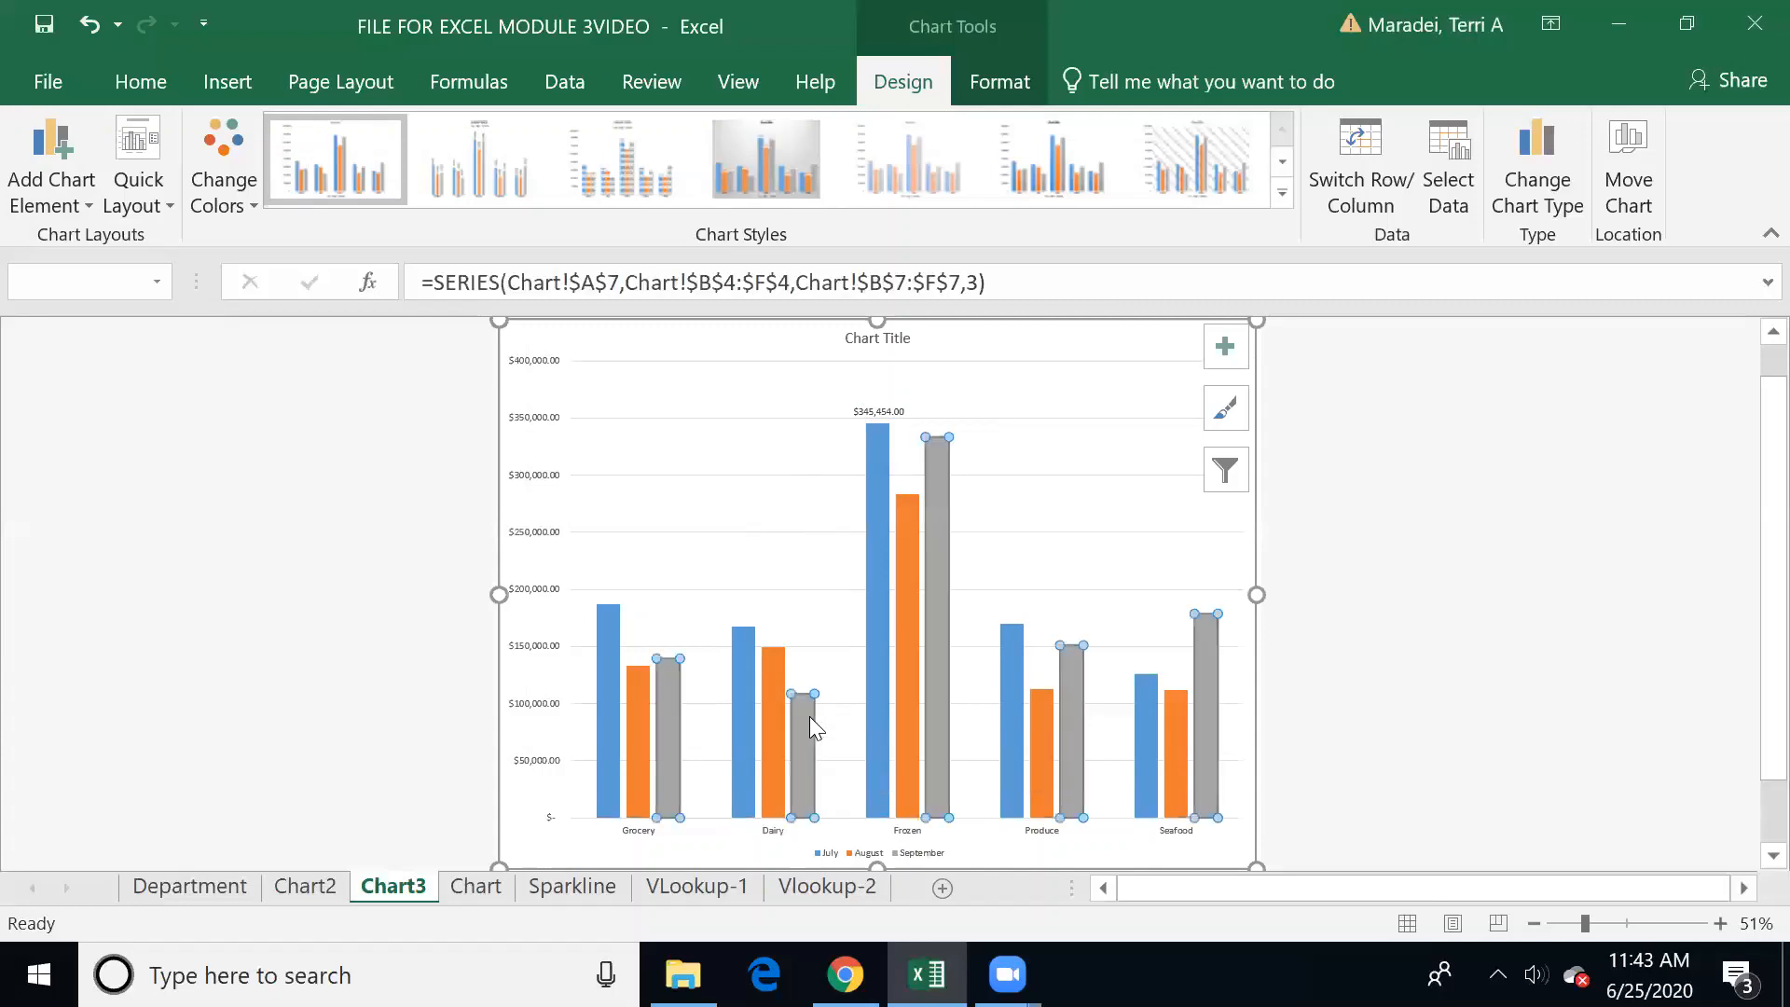
pyautogui.click(810, 730)
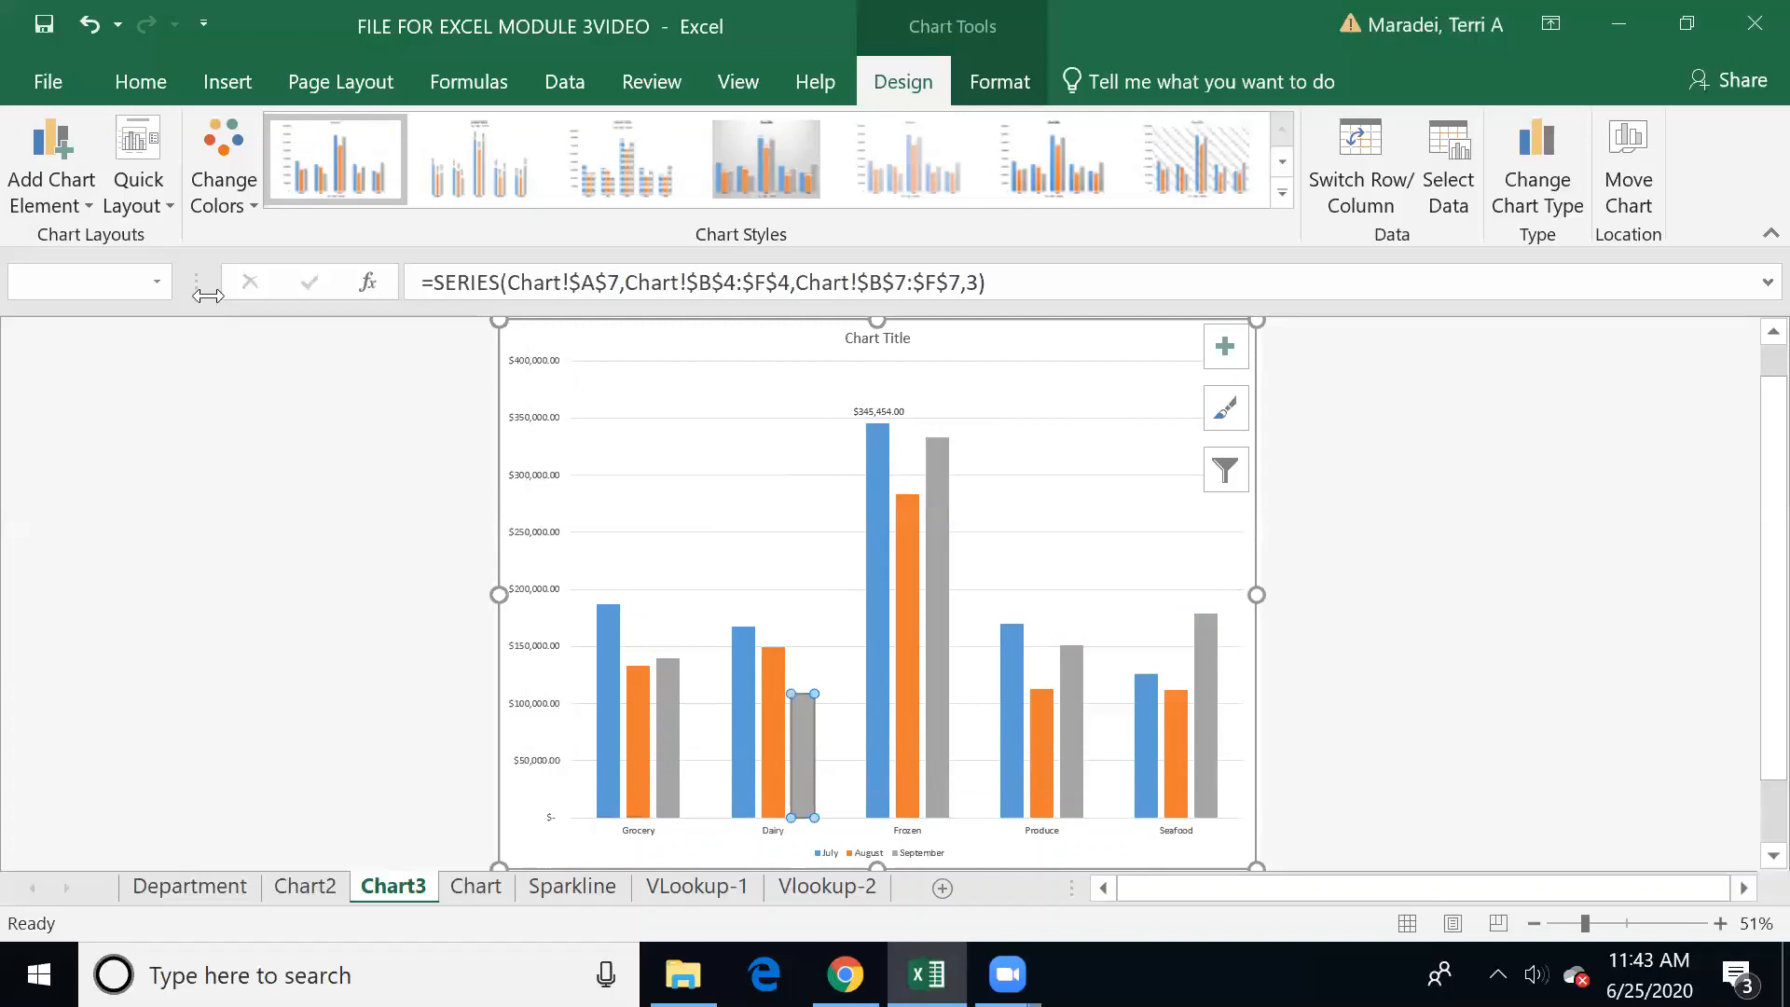
pyautogui.click(82, 210)
pyautogui.moveTo(102, 362)
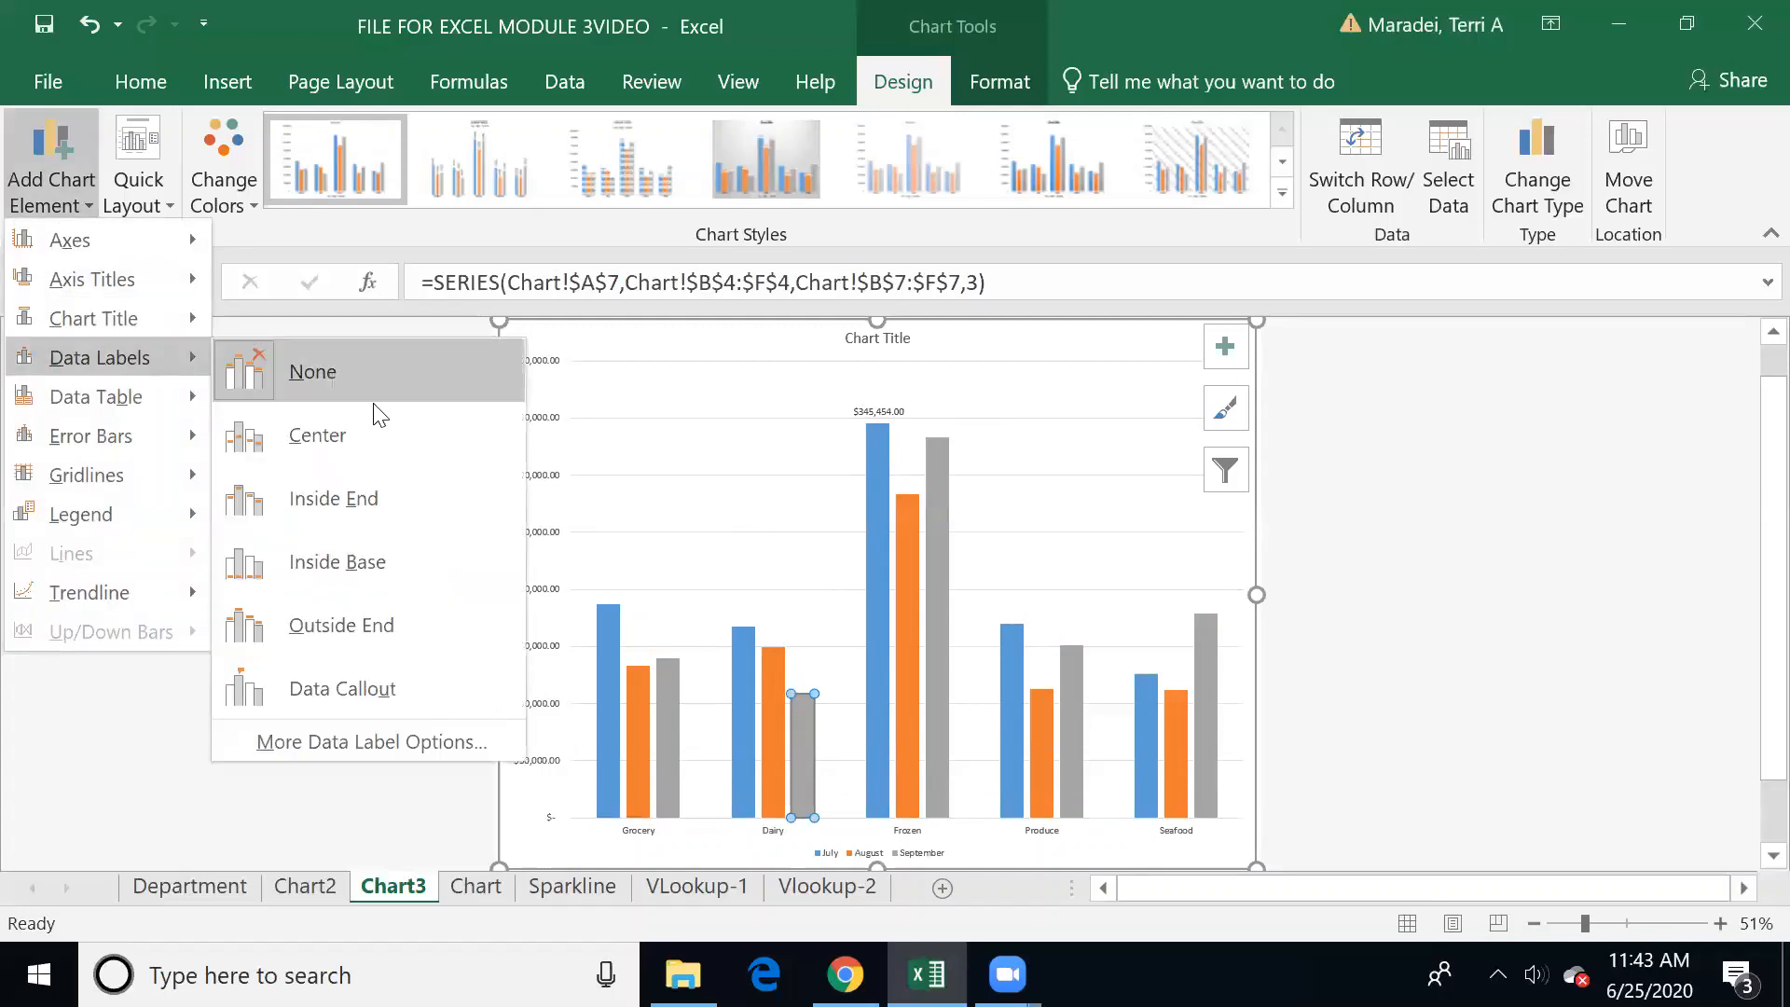
pyautogui.click(375, 612)
pyautogui.click(772, 472)
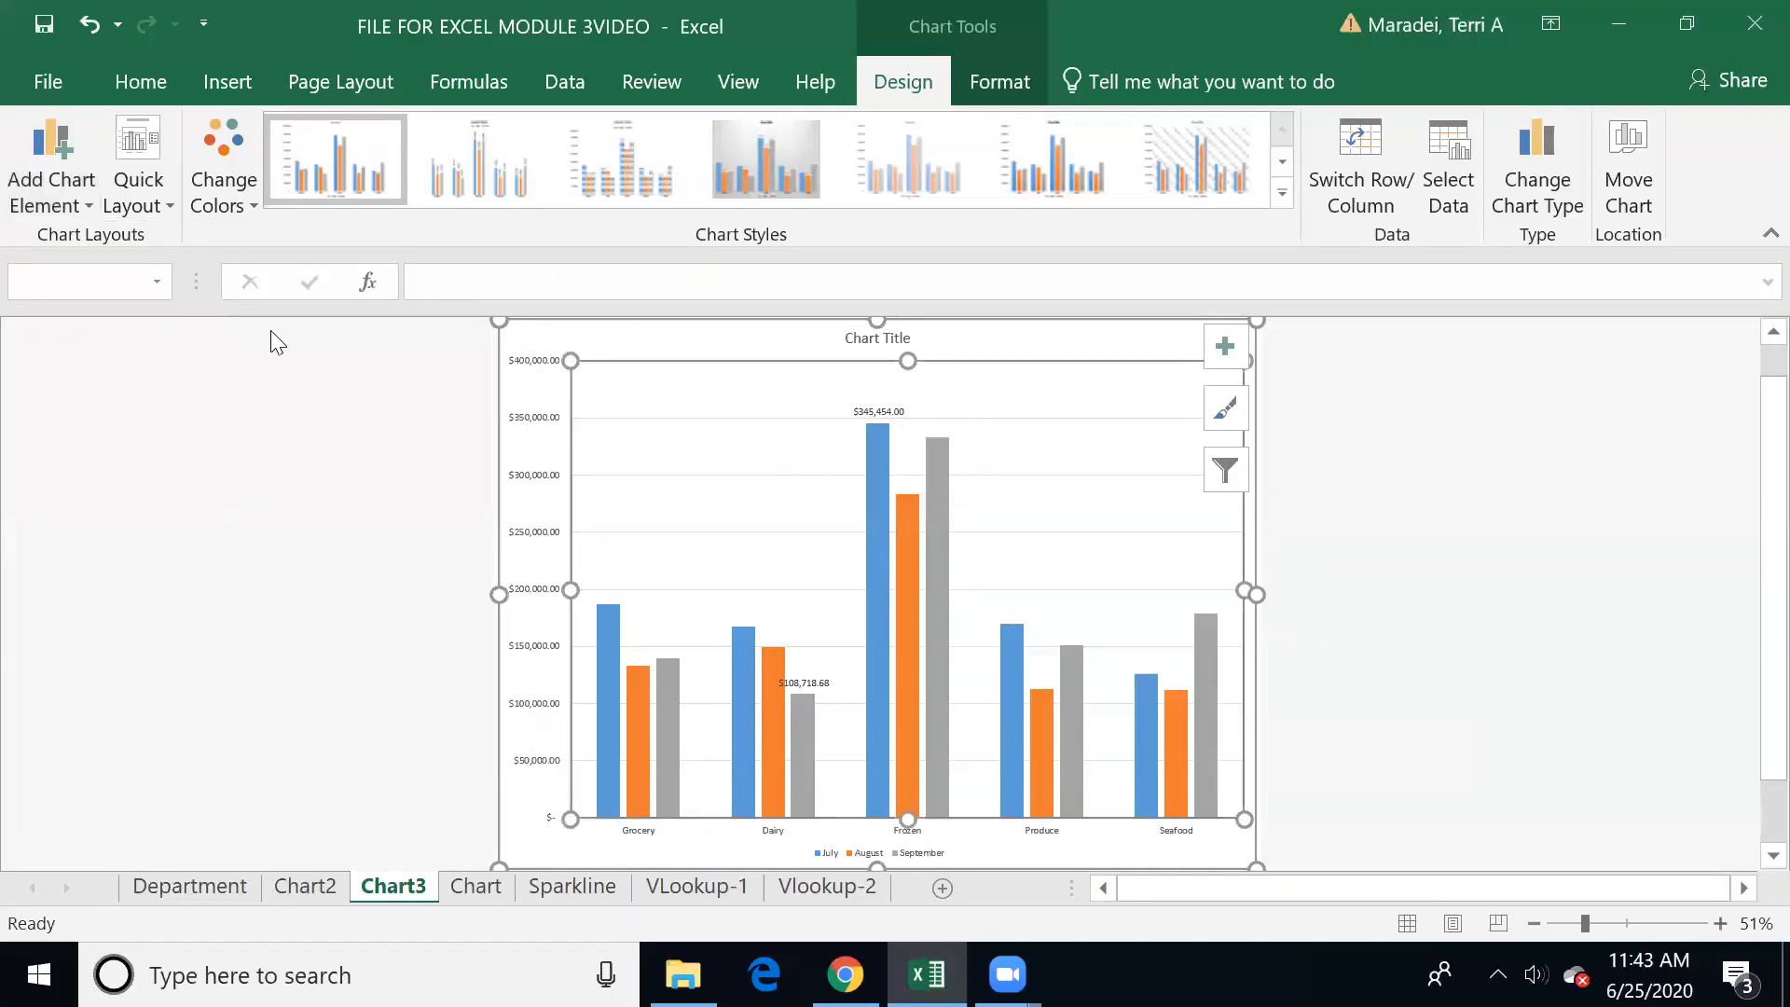
# Step: Examine the gridline and legend position options available for the column chart
pyautogui.click(75, 199)
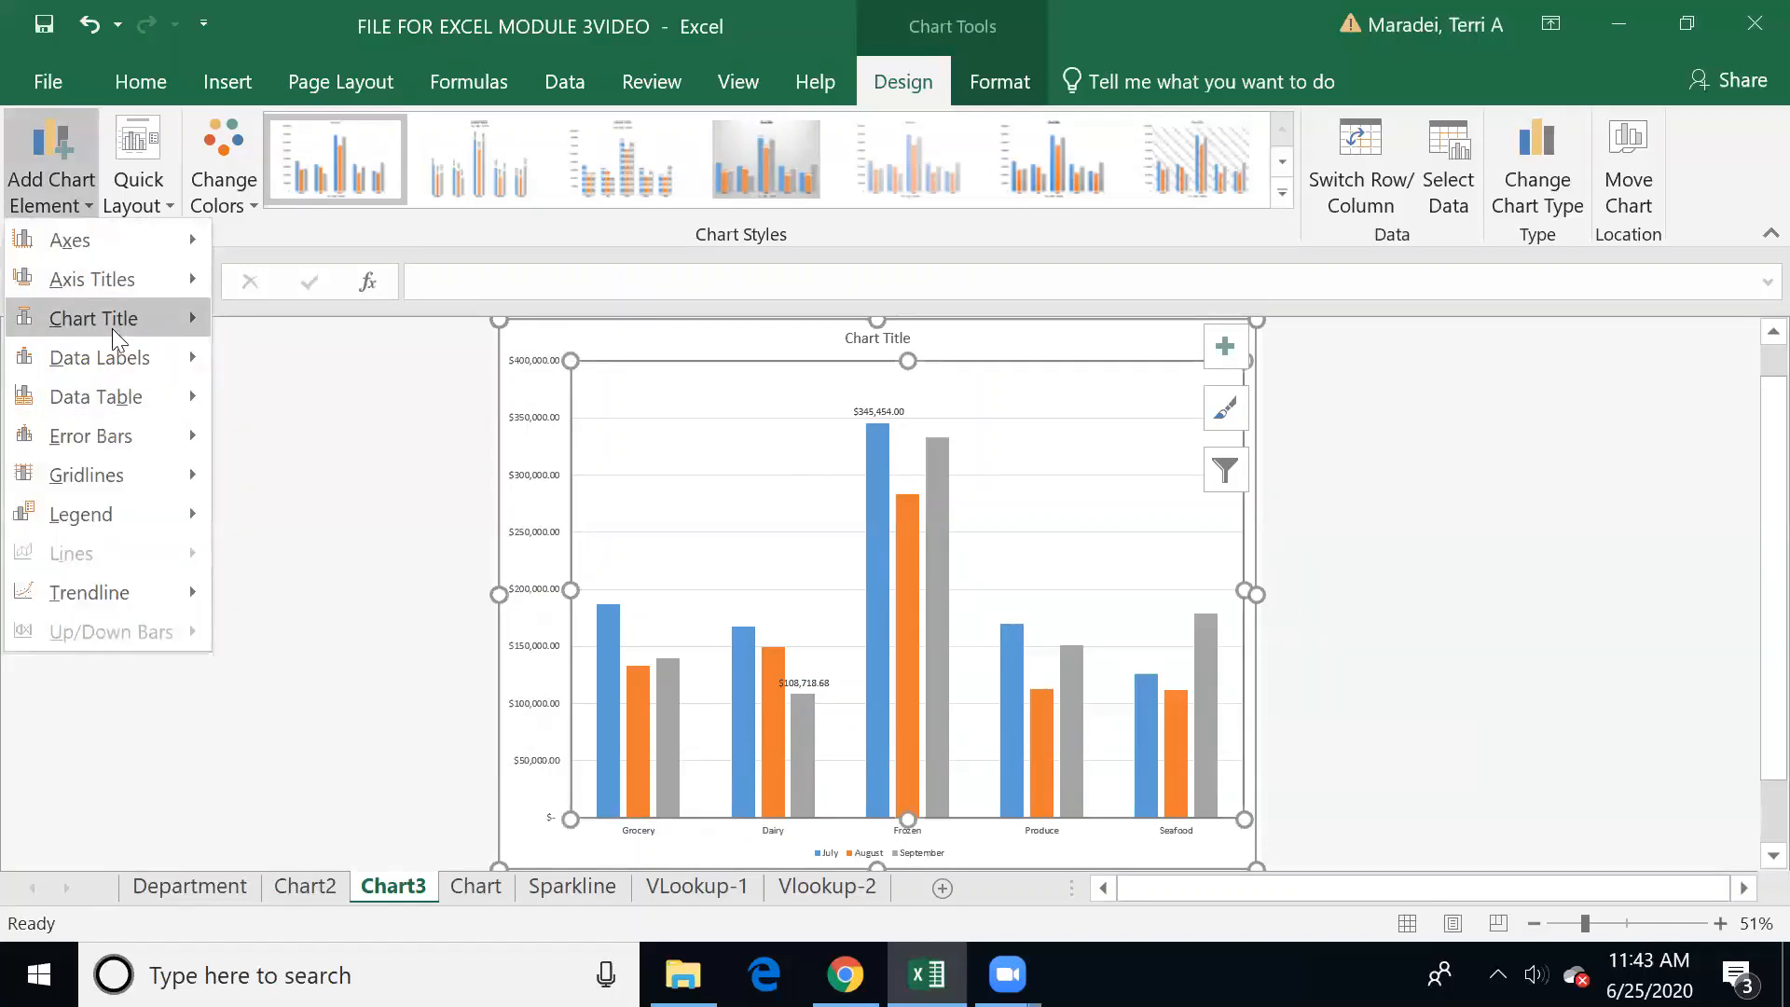
pyautogui.moveTo(114, 473)
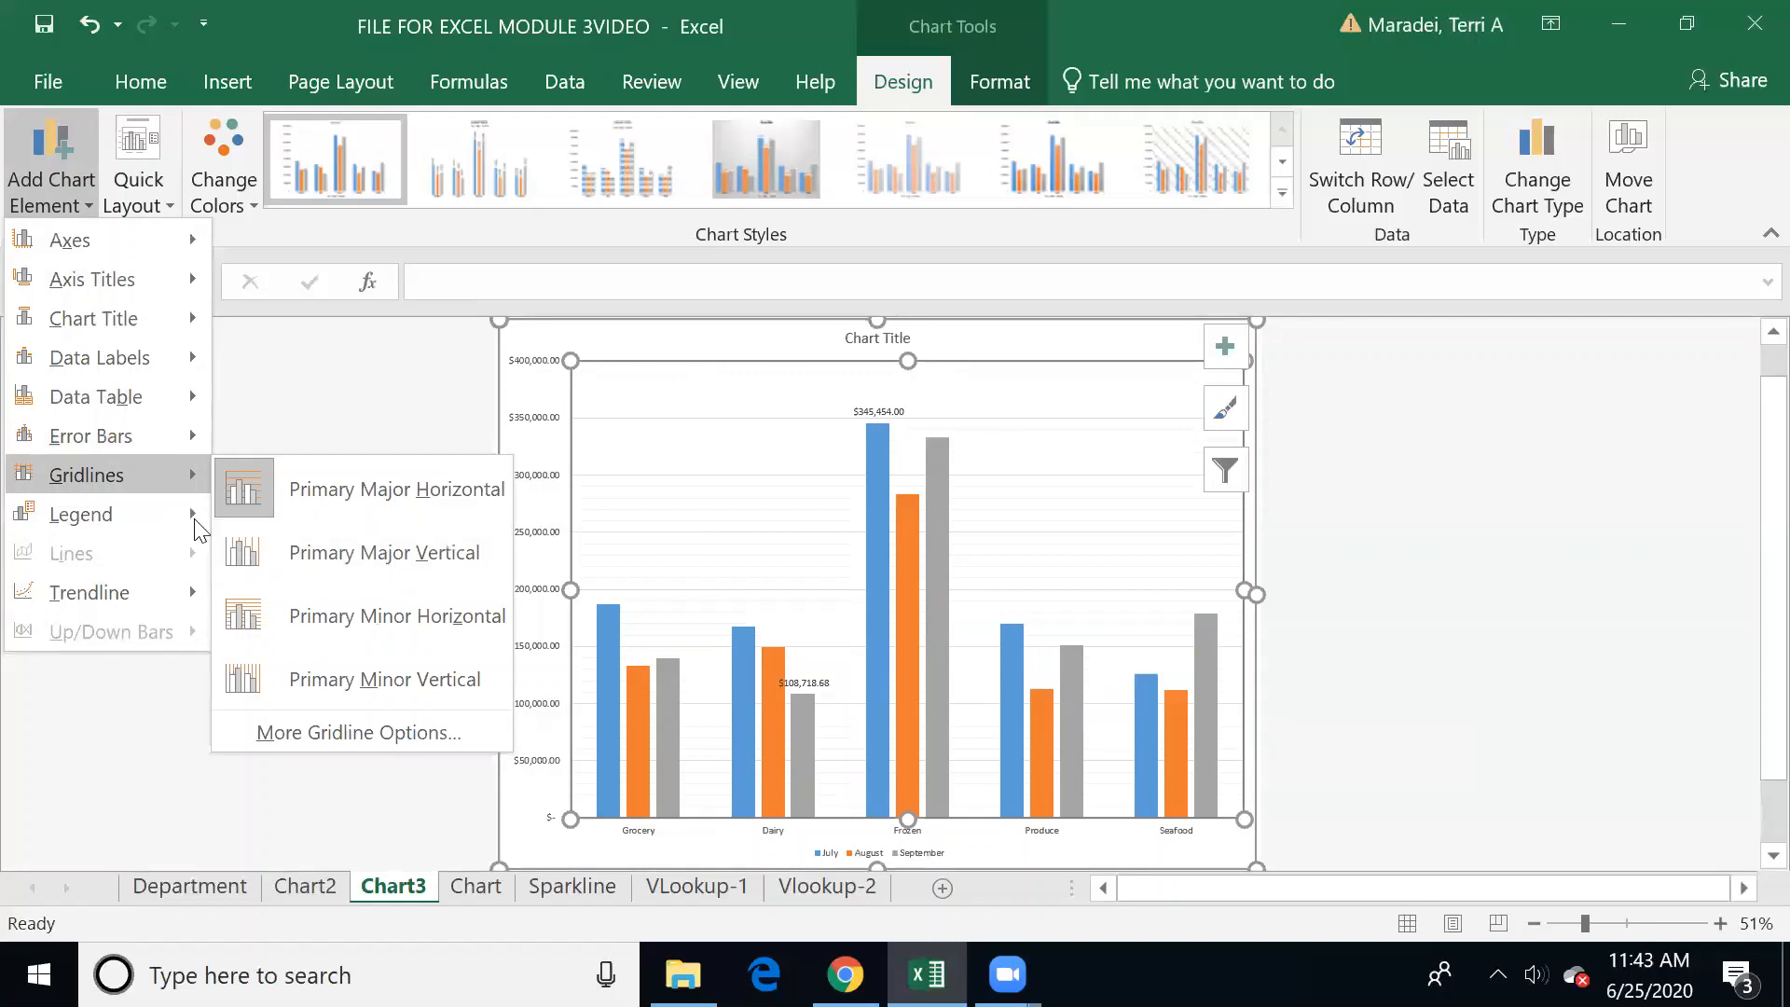
pyautogui.moveTo(197, 528)
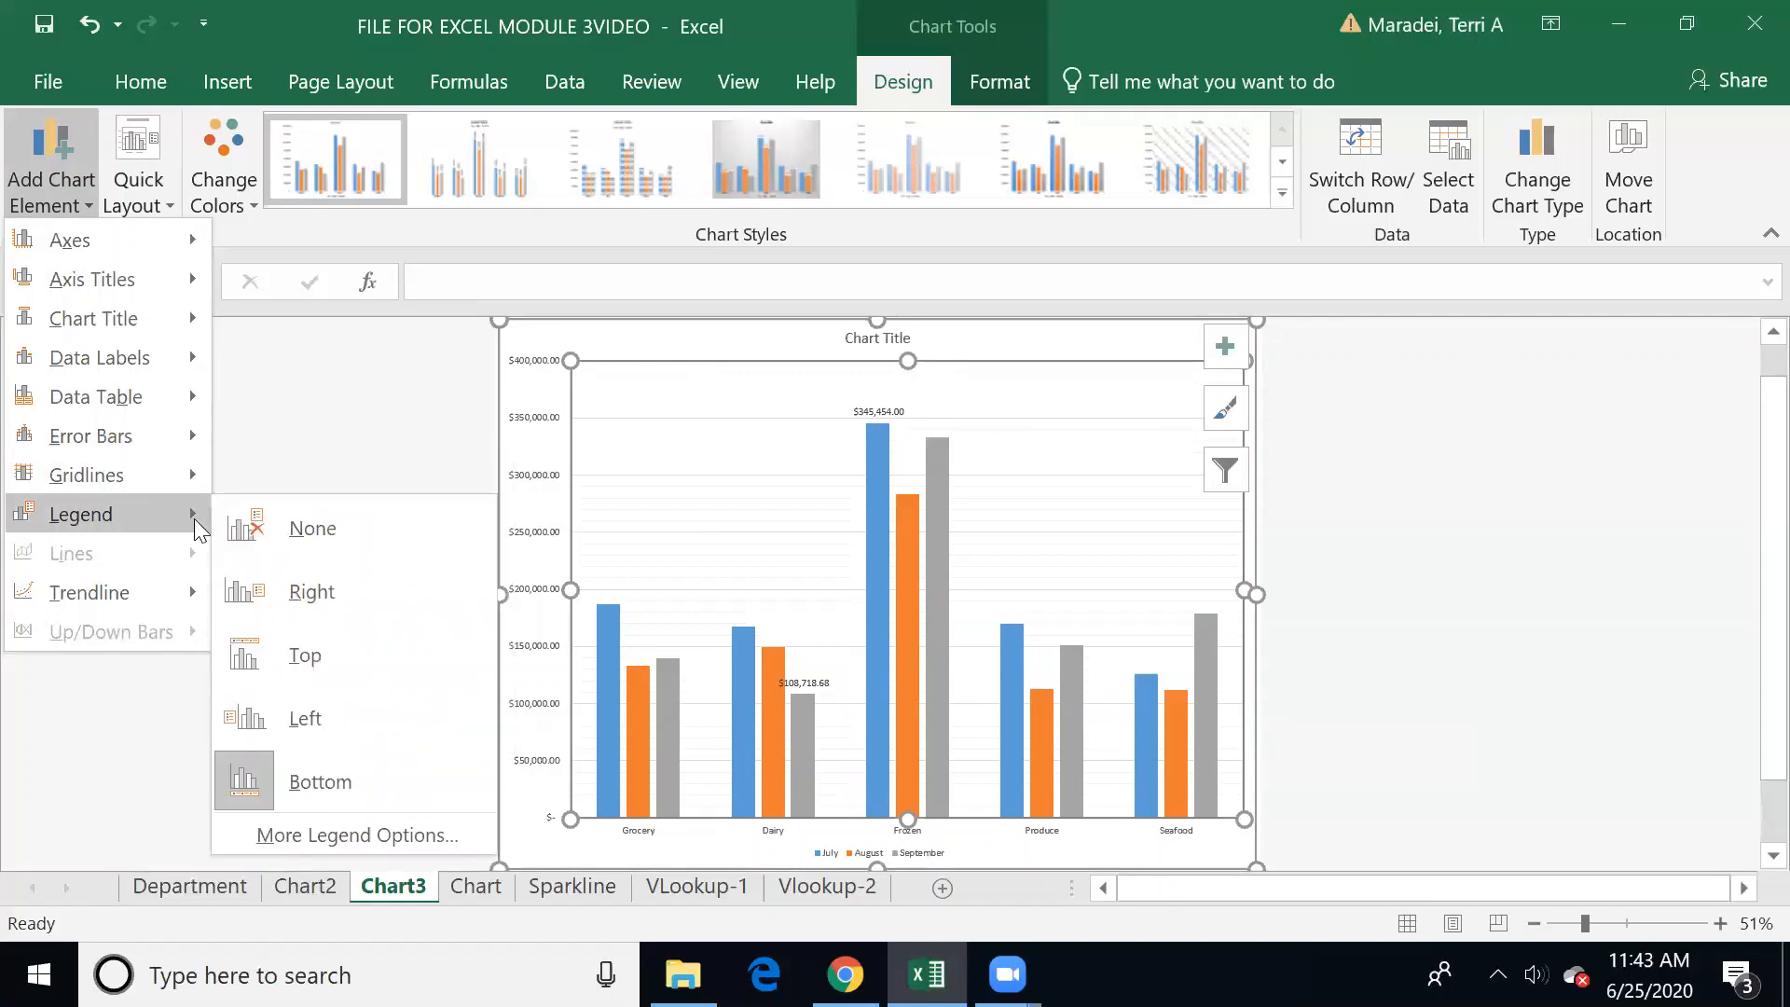
pyautogui.click(317, 655)
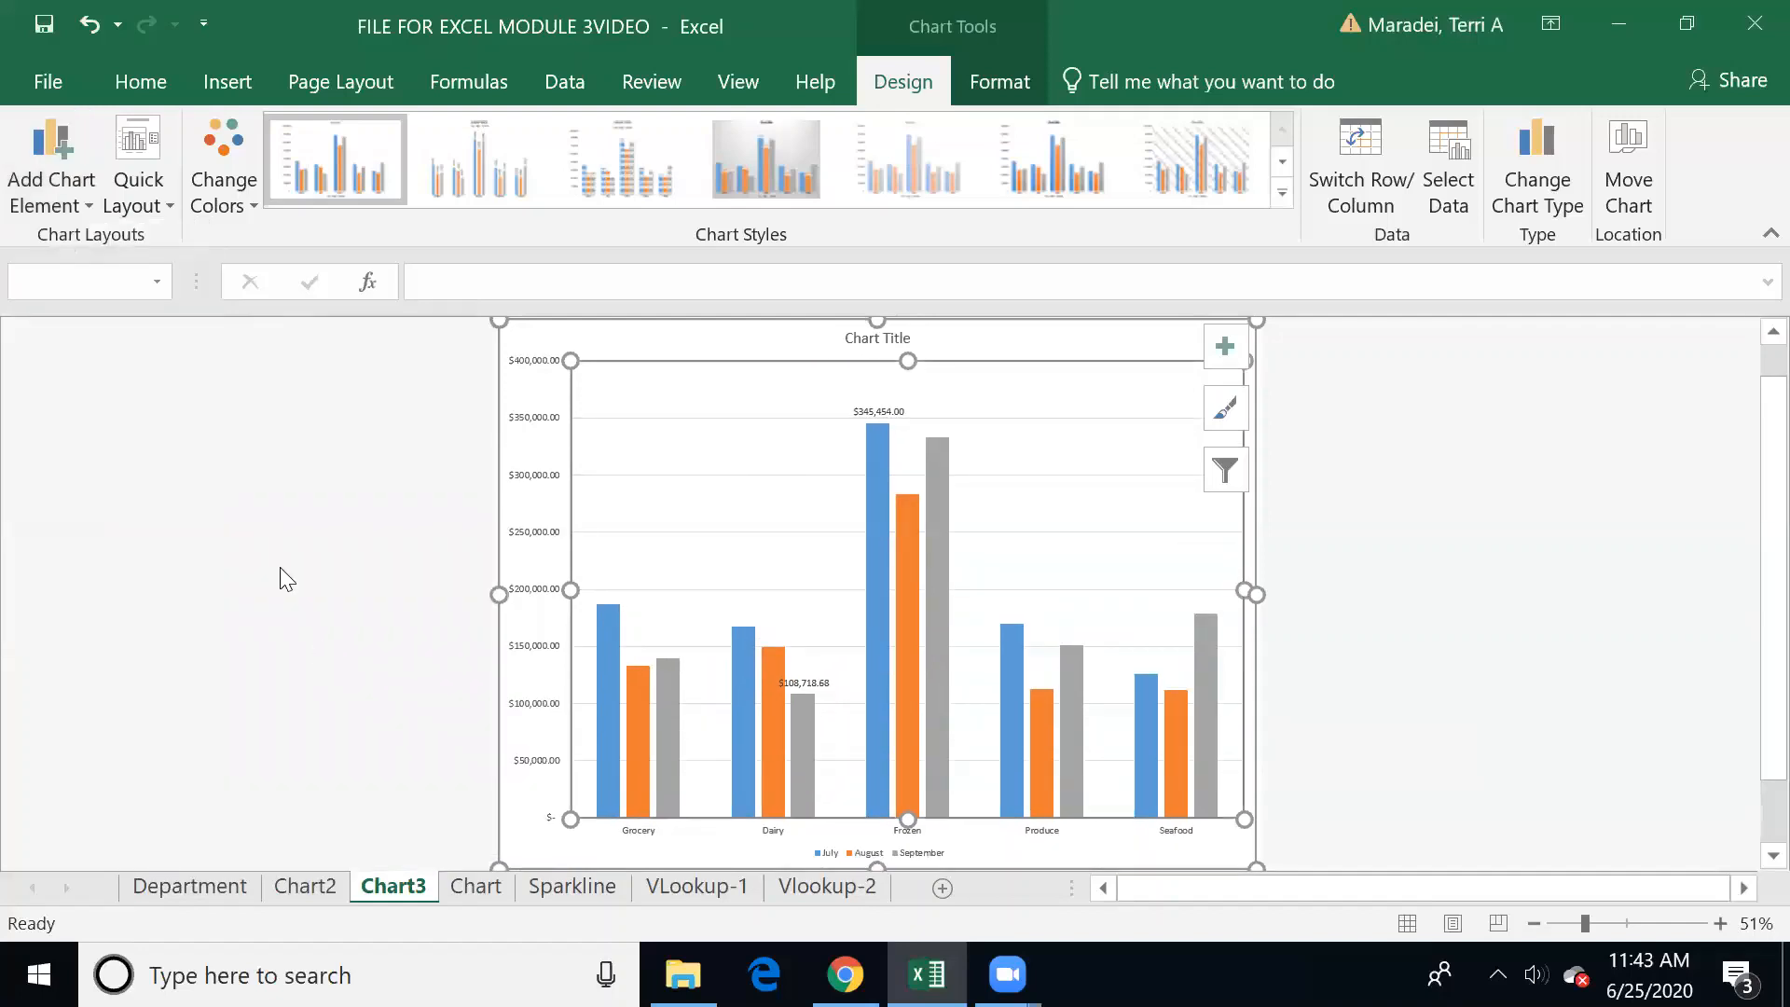
# Step: Apply the quick layout with a vertical axis title and data labels on only the Seafood columns
pyautogui.click(160, 200)
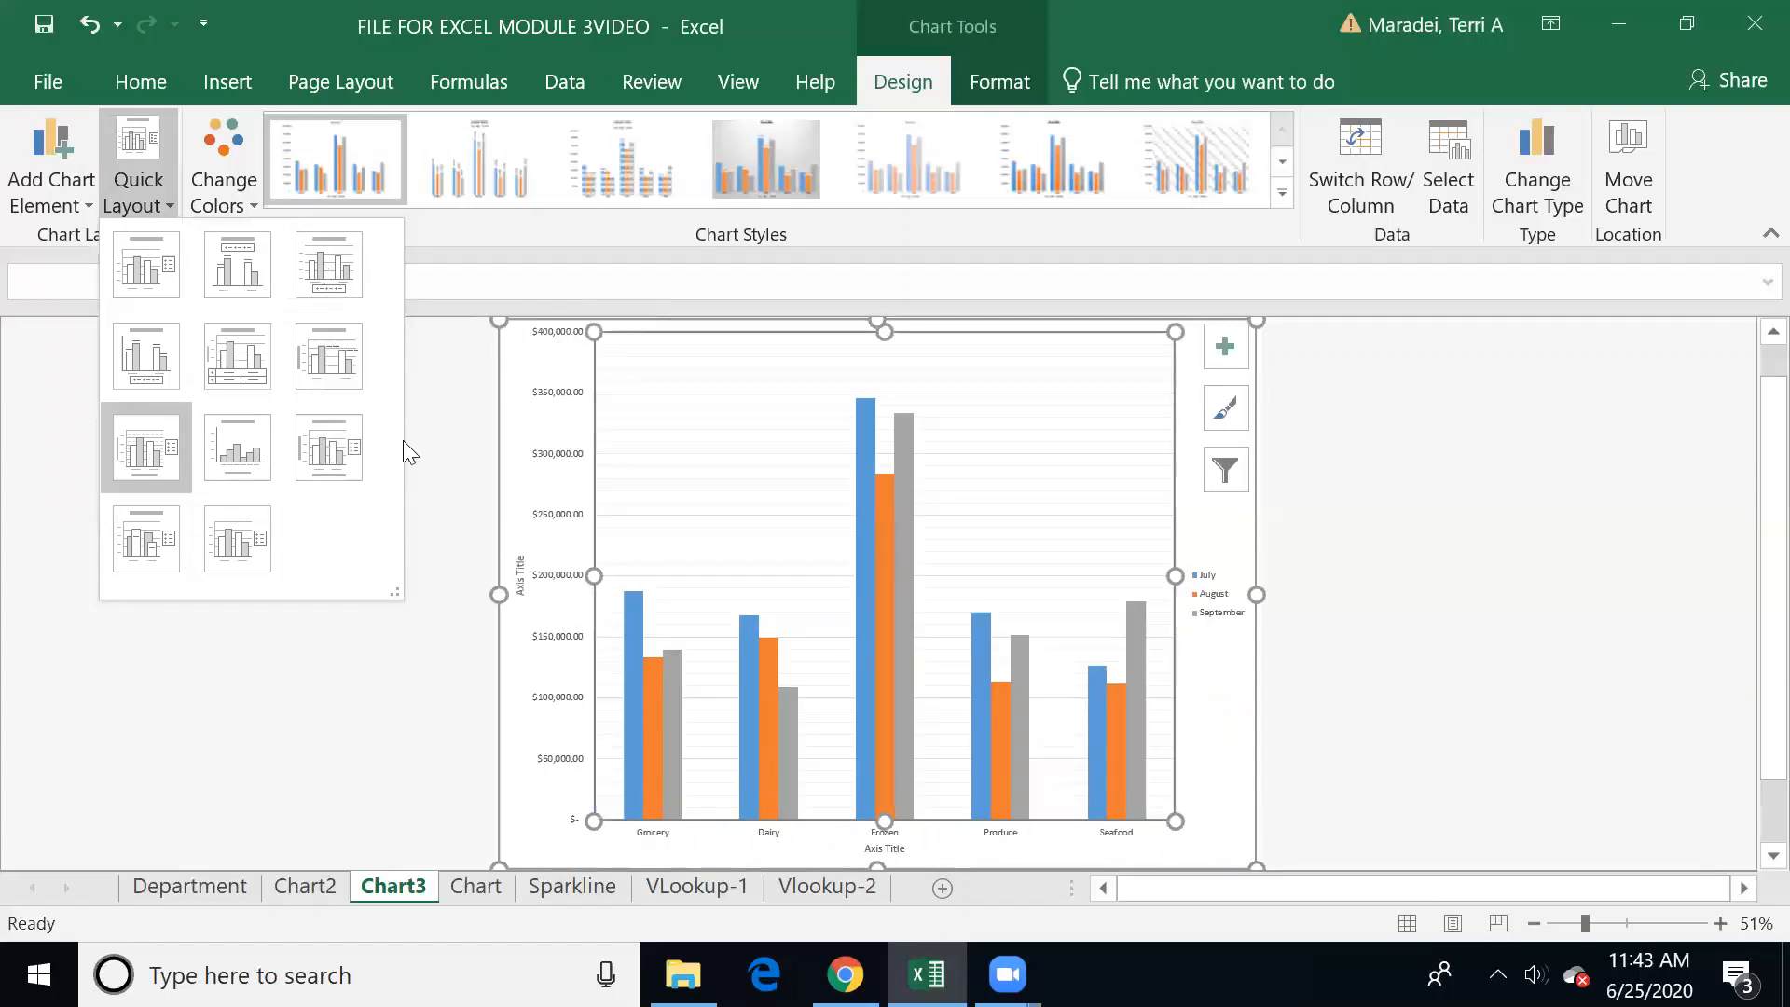
pyautogui.click(347, 362)
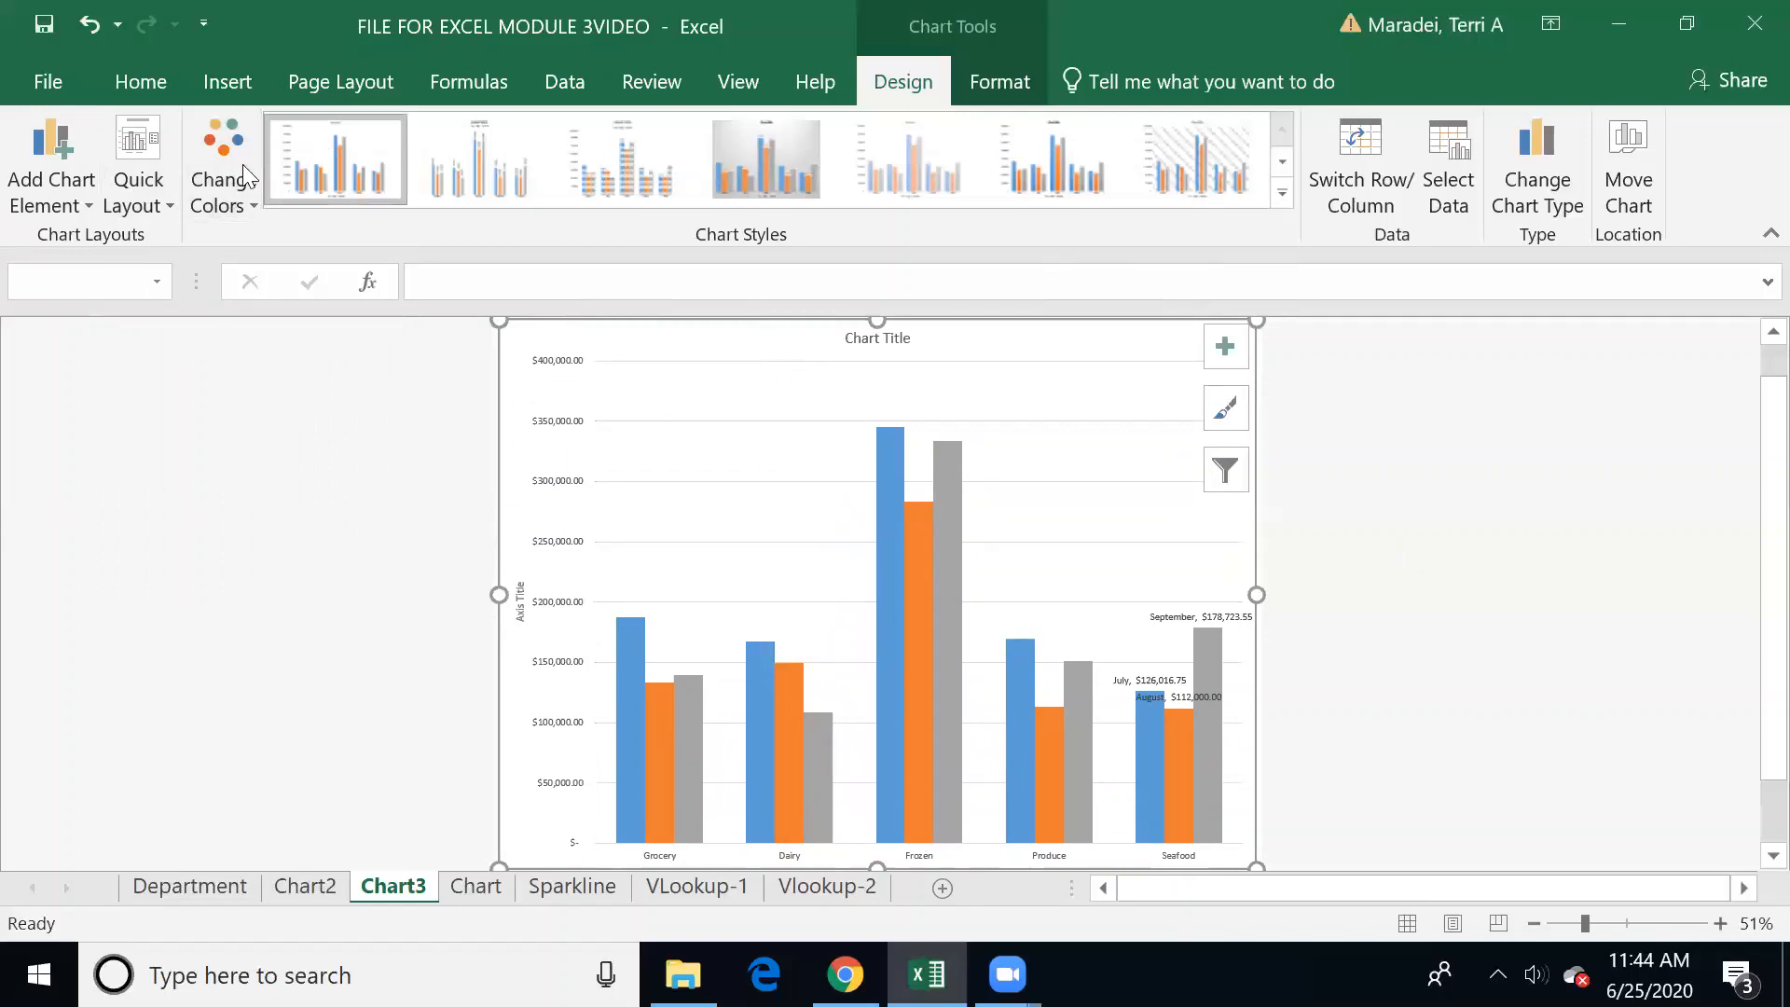
pyautogui.click(225, 200)
pyautogui.click(1414, 452)
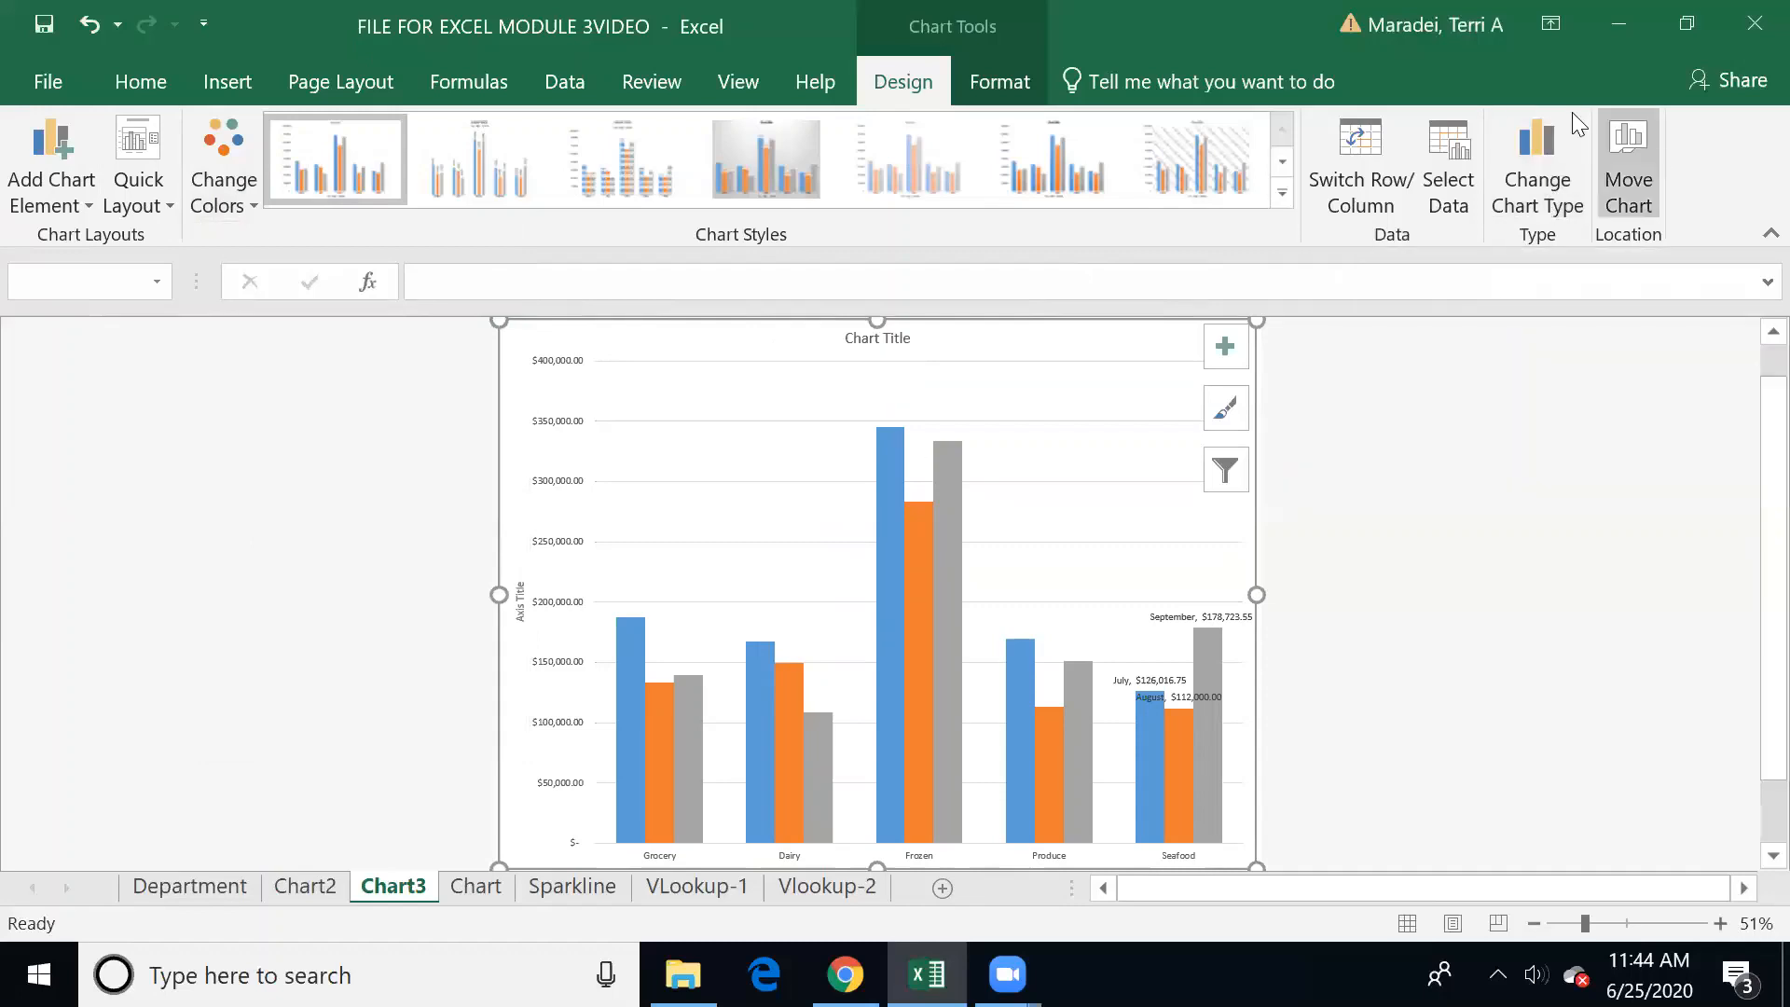
# Step: Change the chart type from clustered to Stacked Column, keeping the departments as categories
pyautogui.click(1538, 140)
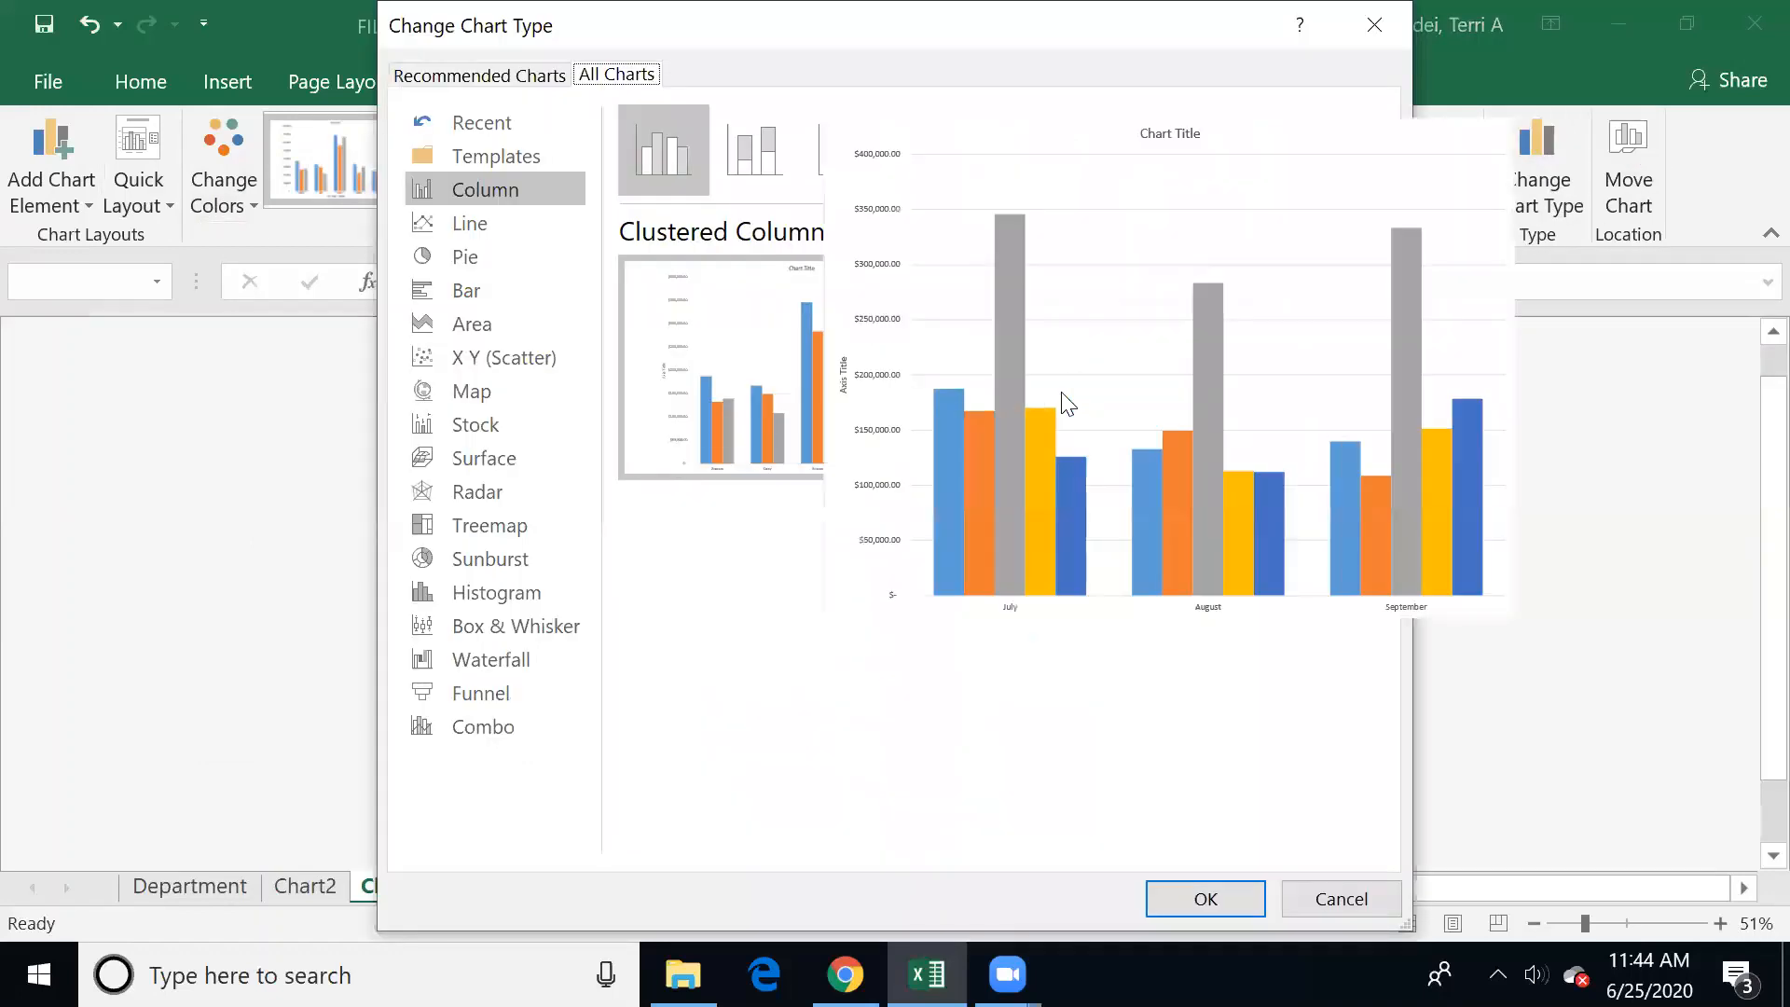
pyautogui.click(746, 141)
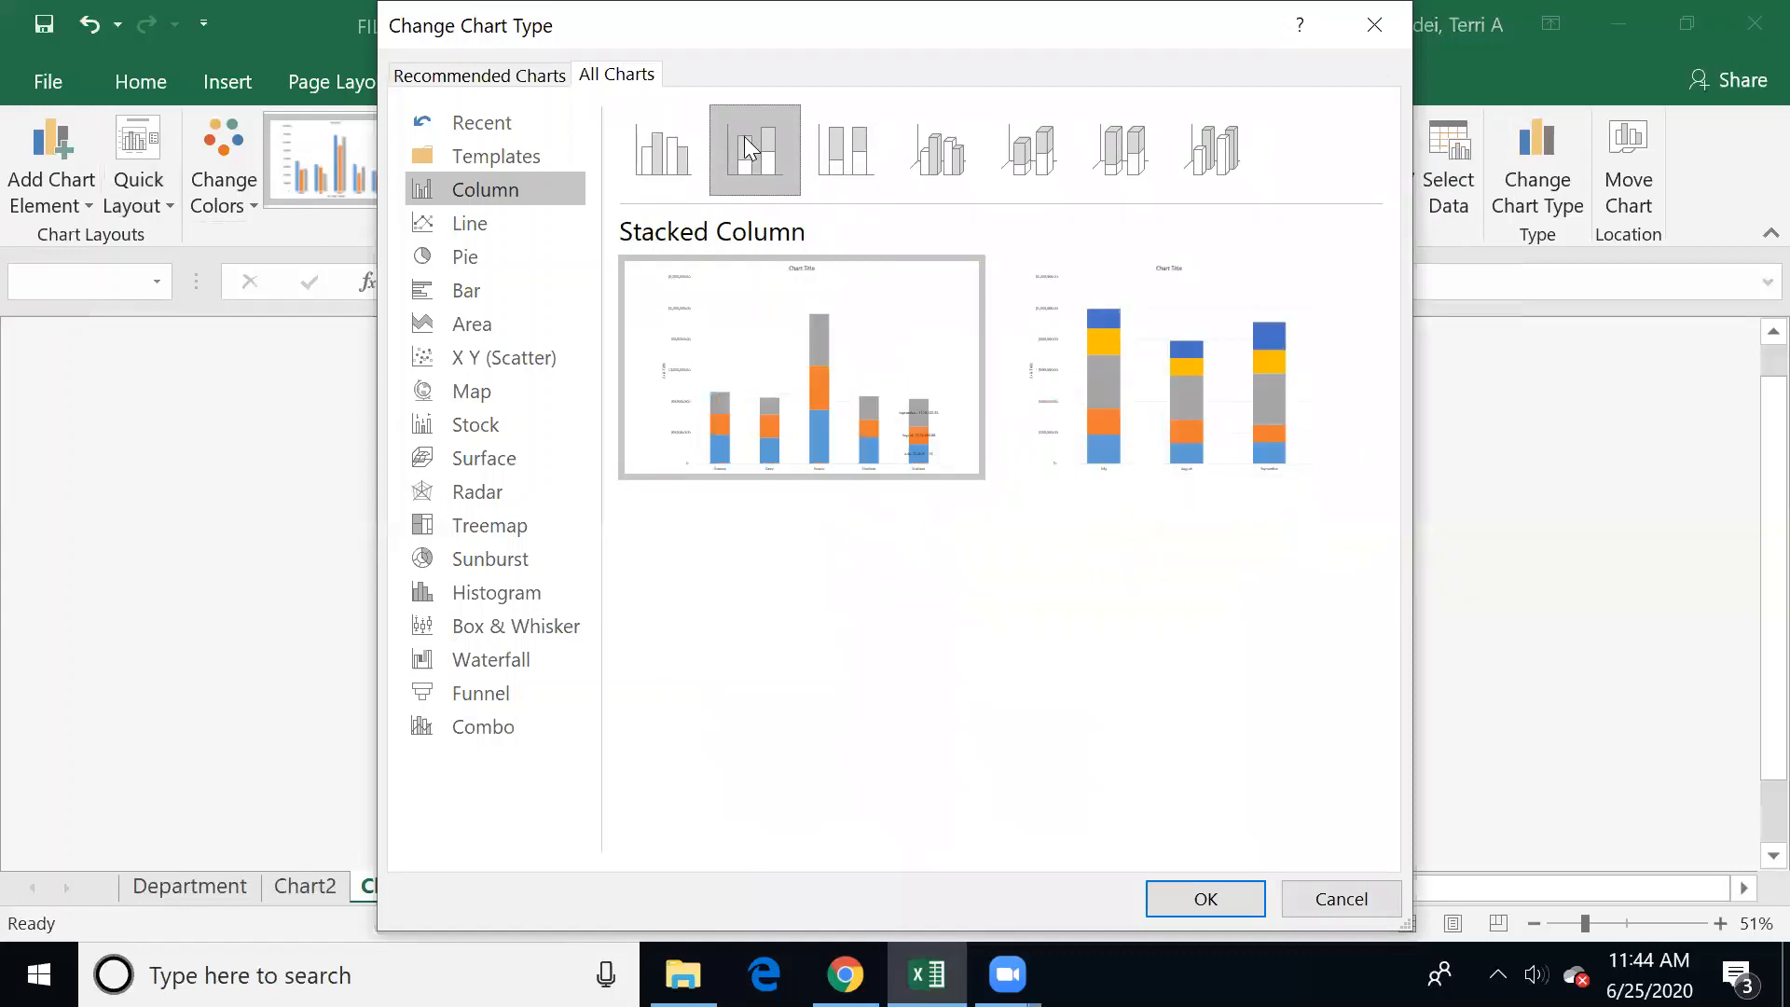
pyautogui.click(1251, 885)
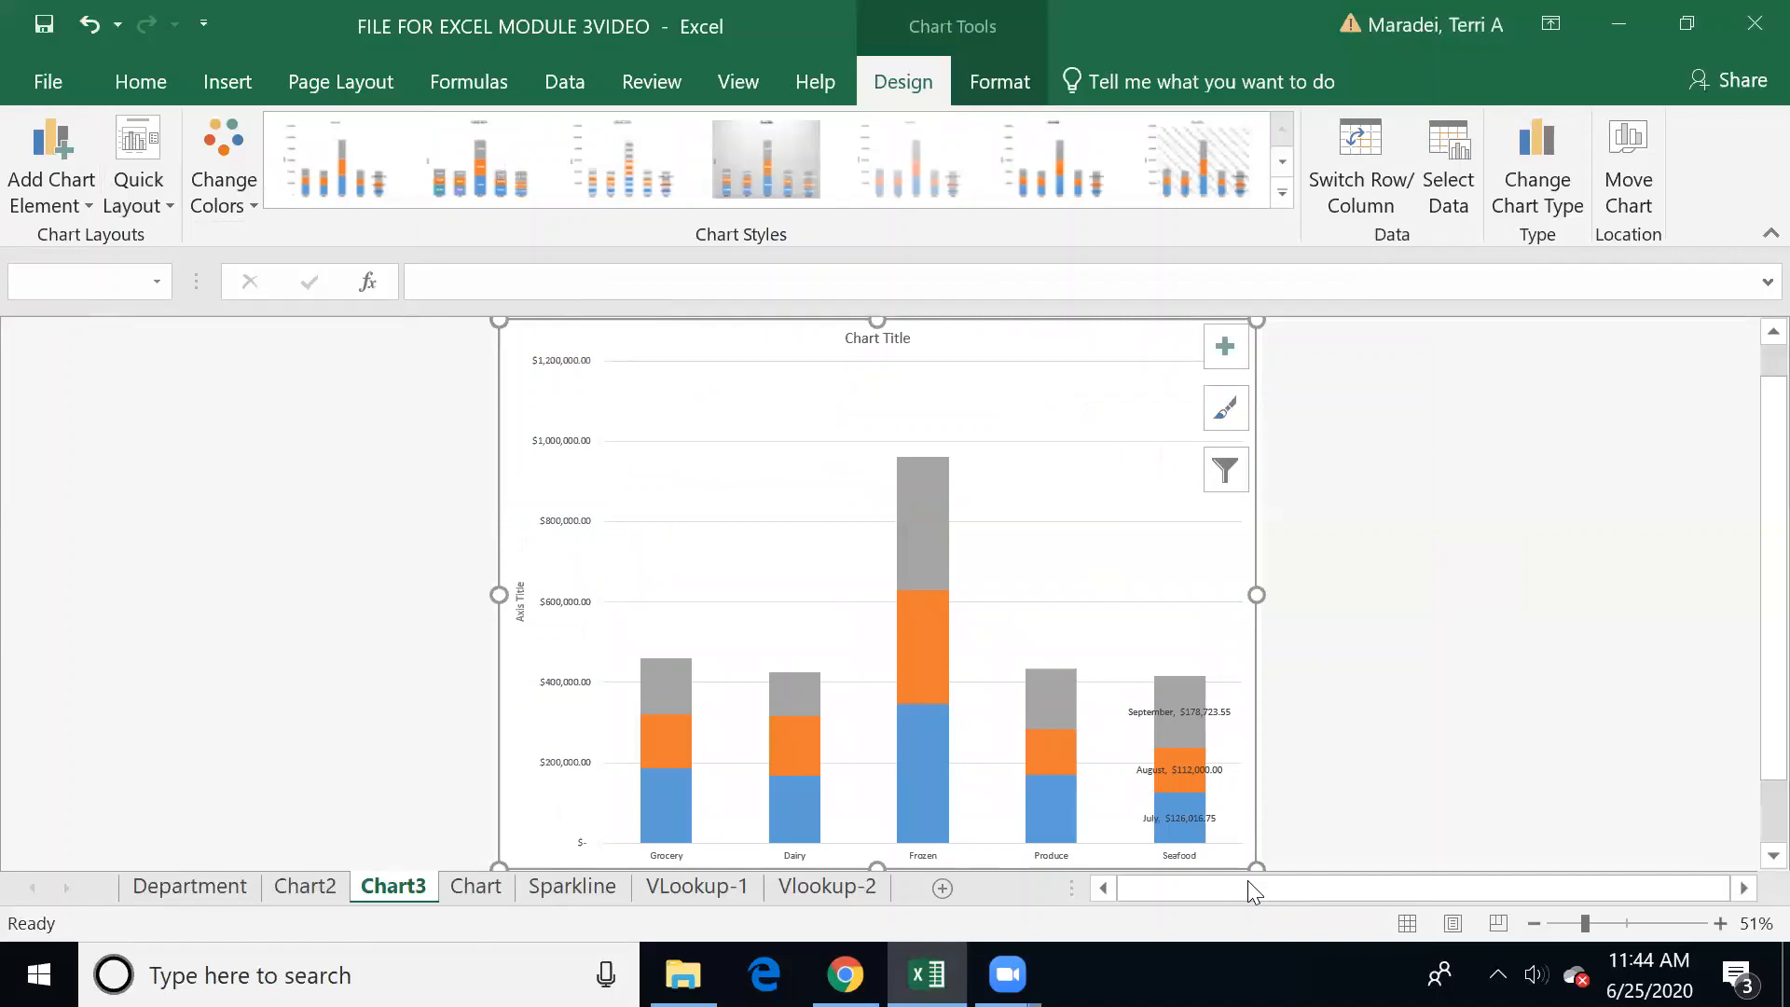
pyautogui.scroll(-1, 1753, 729)
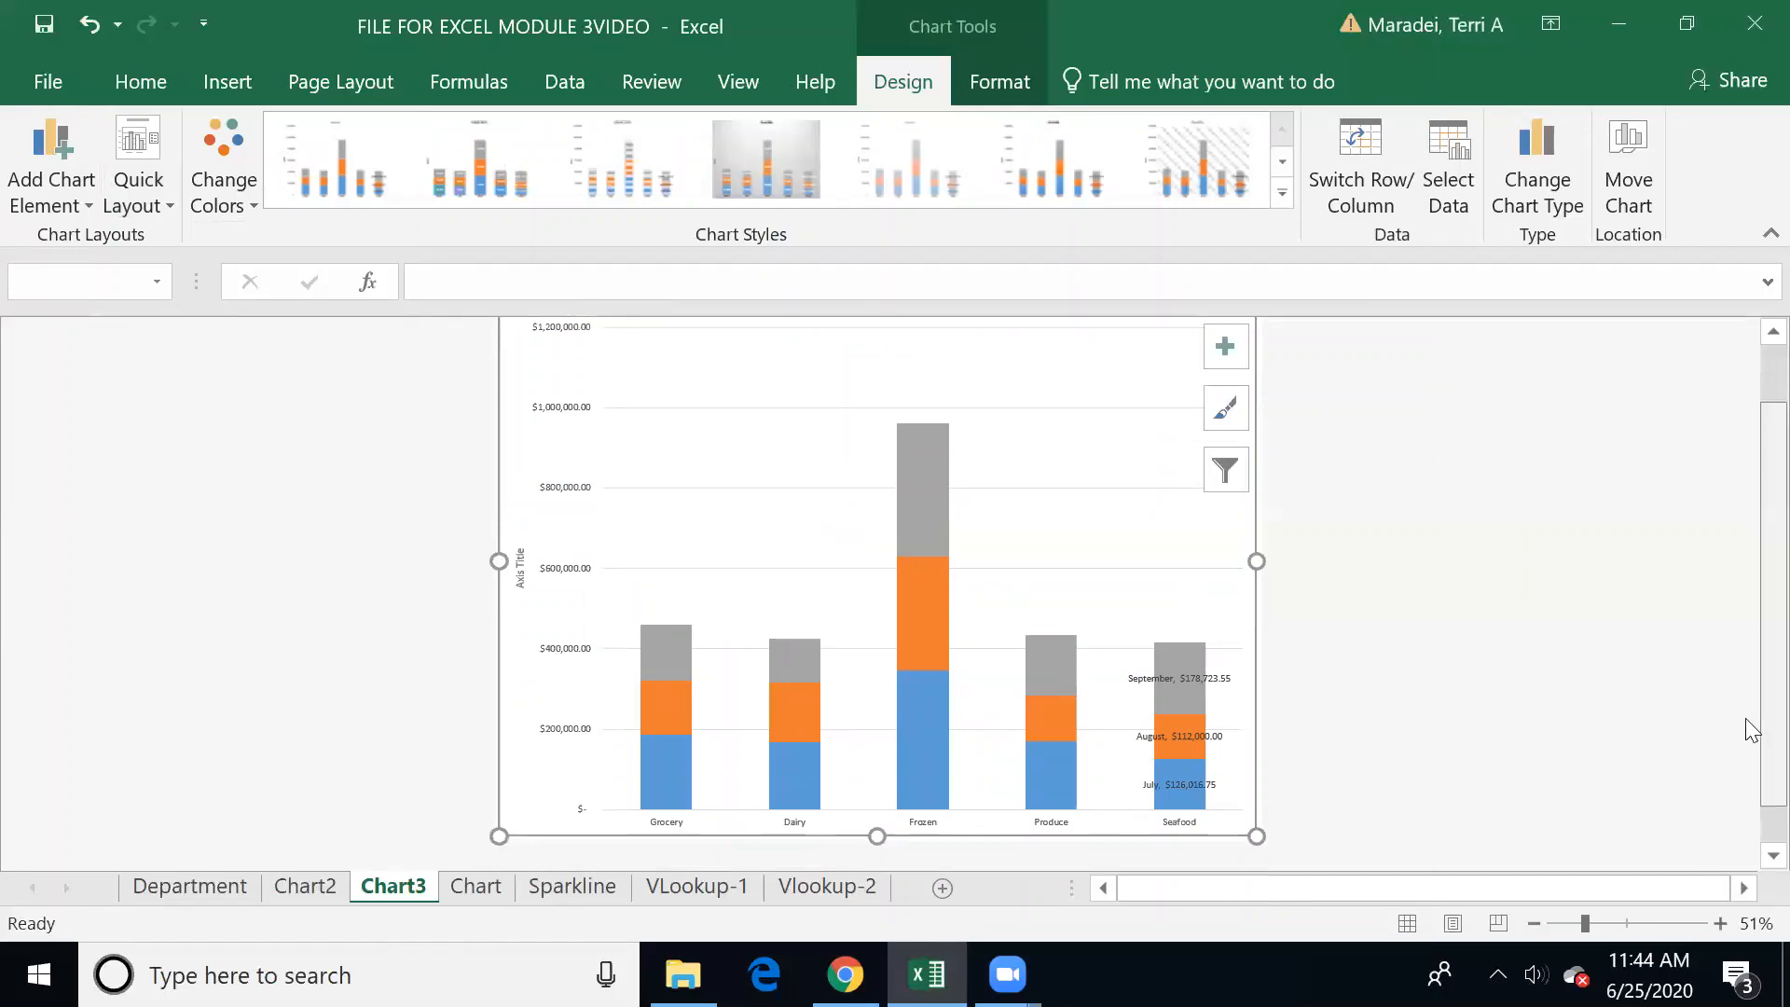
pyautogui.scroll(-1, 1752, 729)
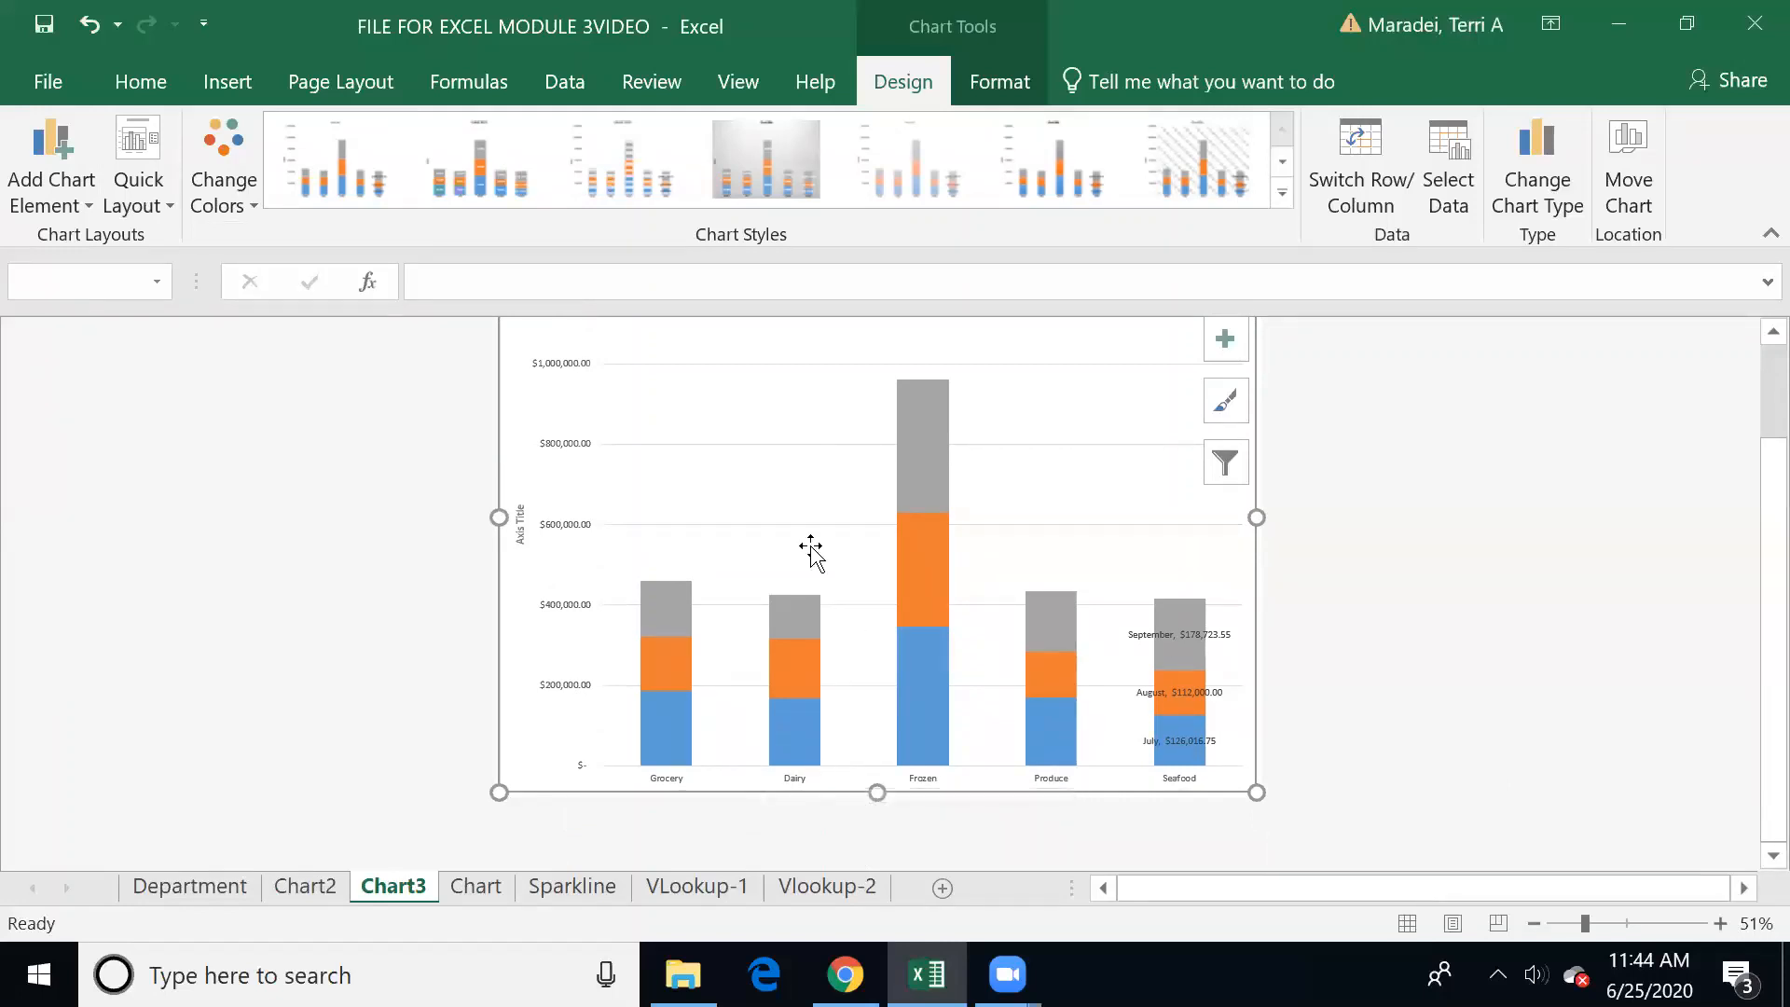
# Step: Apply the quick layout with the legend below the chart title and value labels inside every stacked segment
pyautogui.scroll(2, 1751, 681)
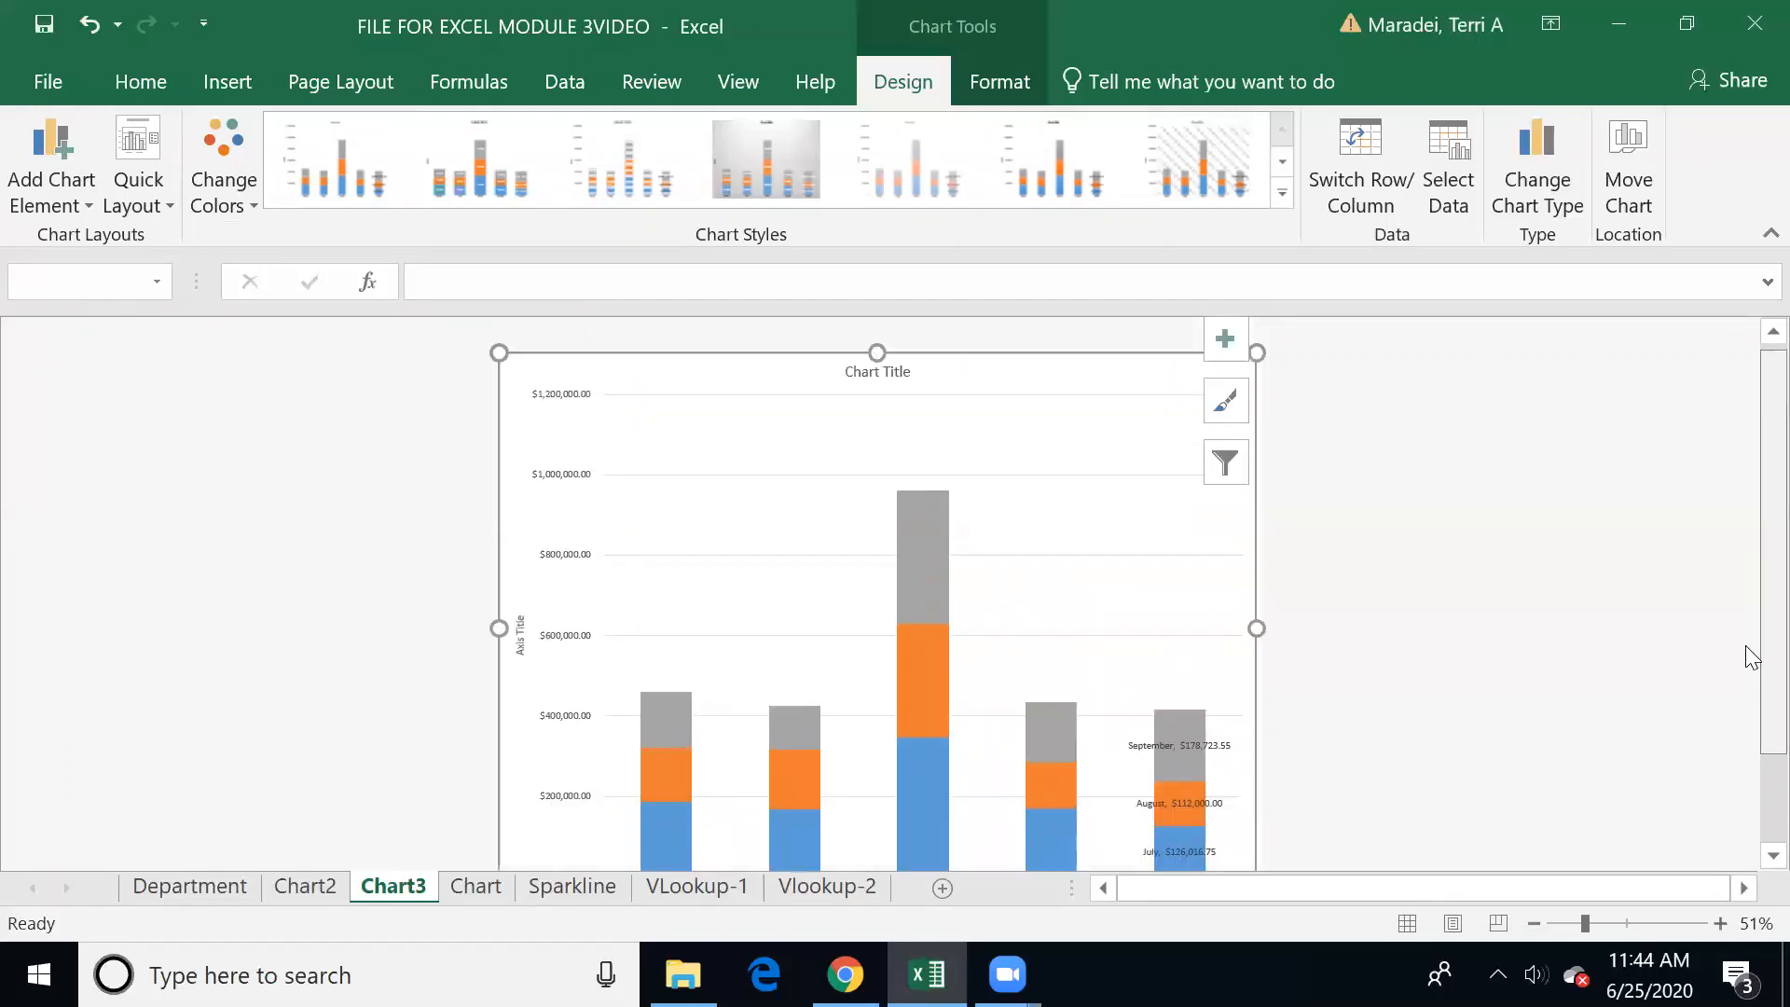
pyautogui.click(147, 195)
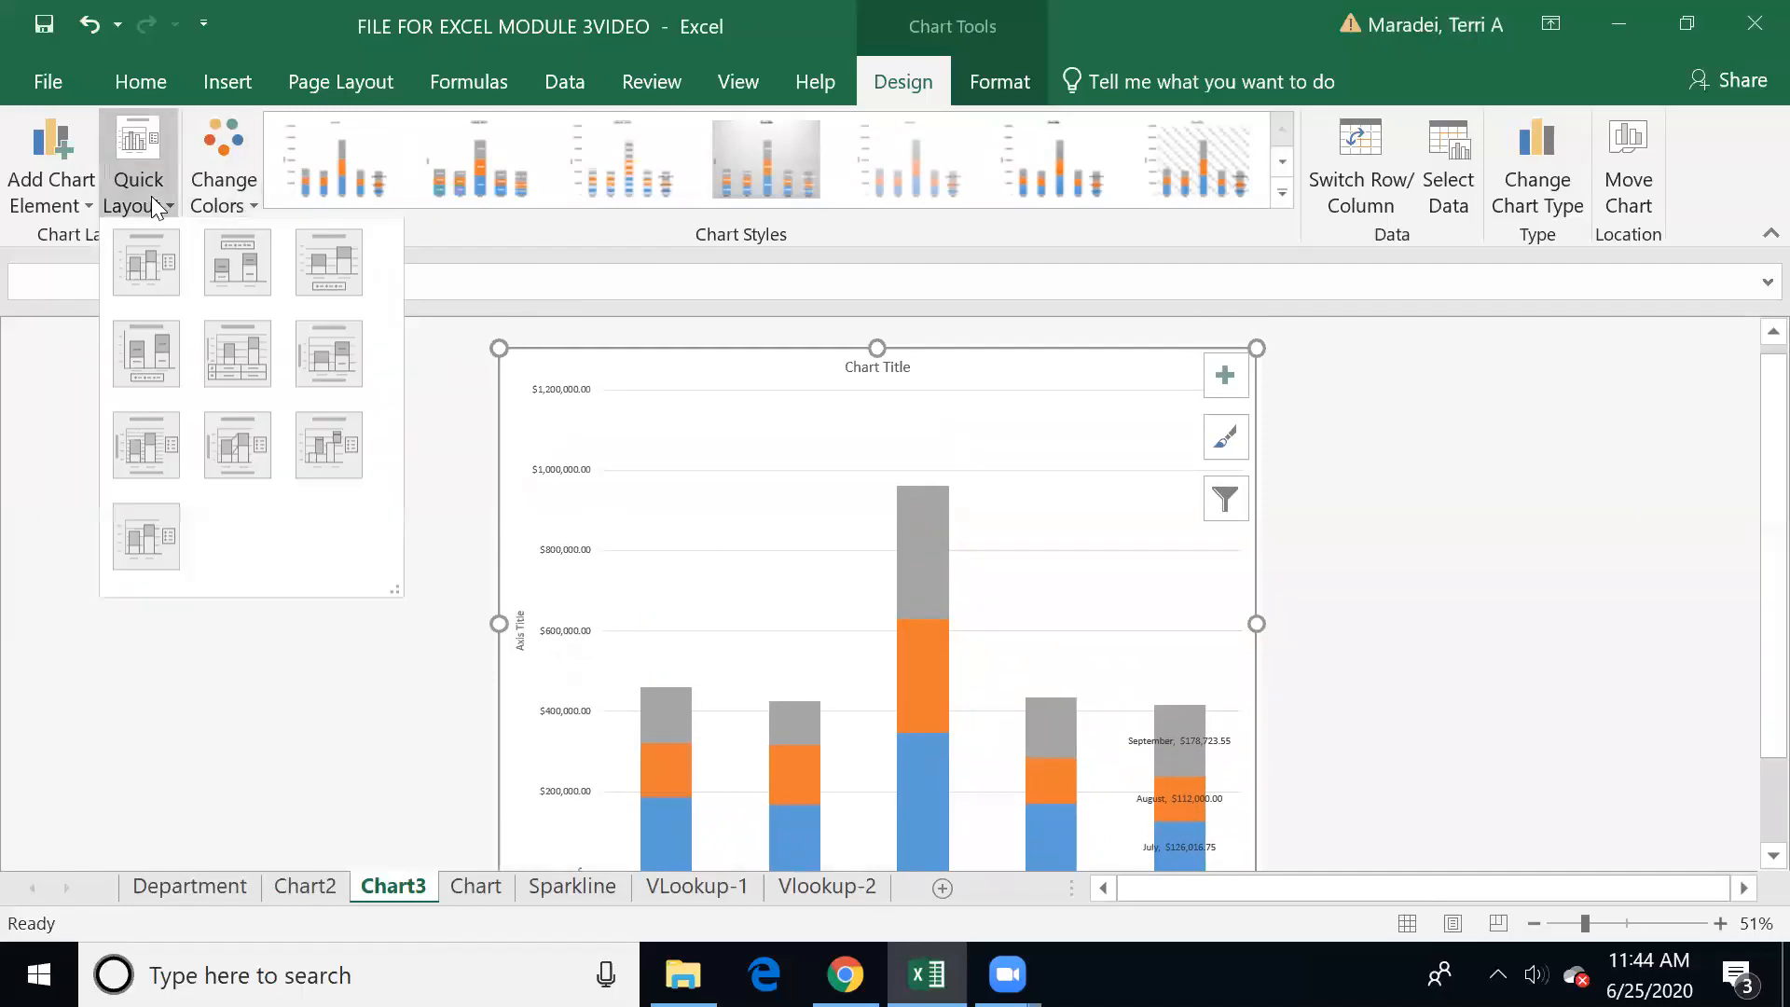
pyautogui.click(235, 266)
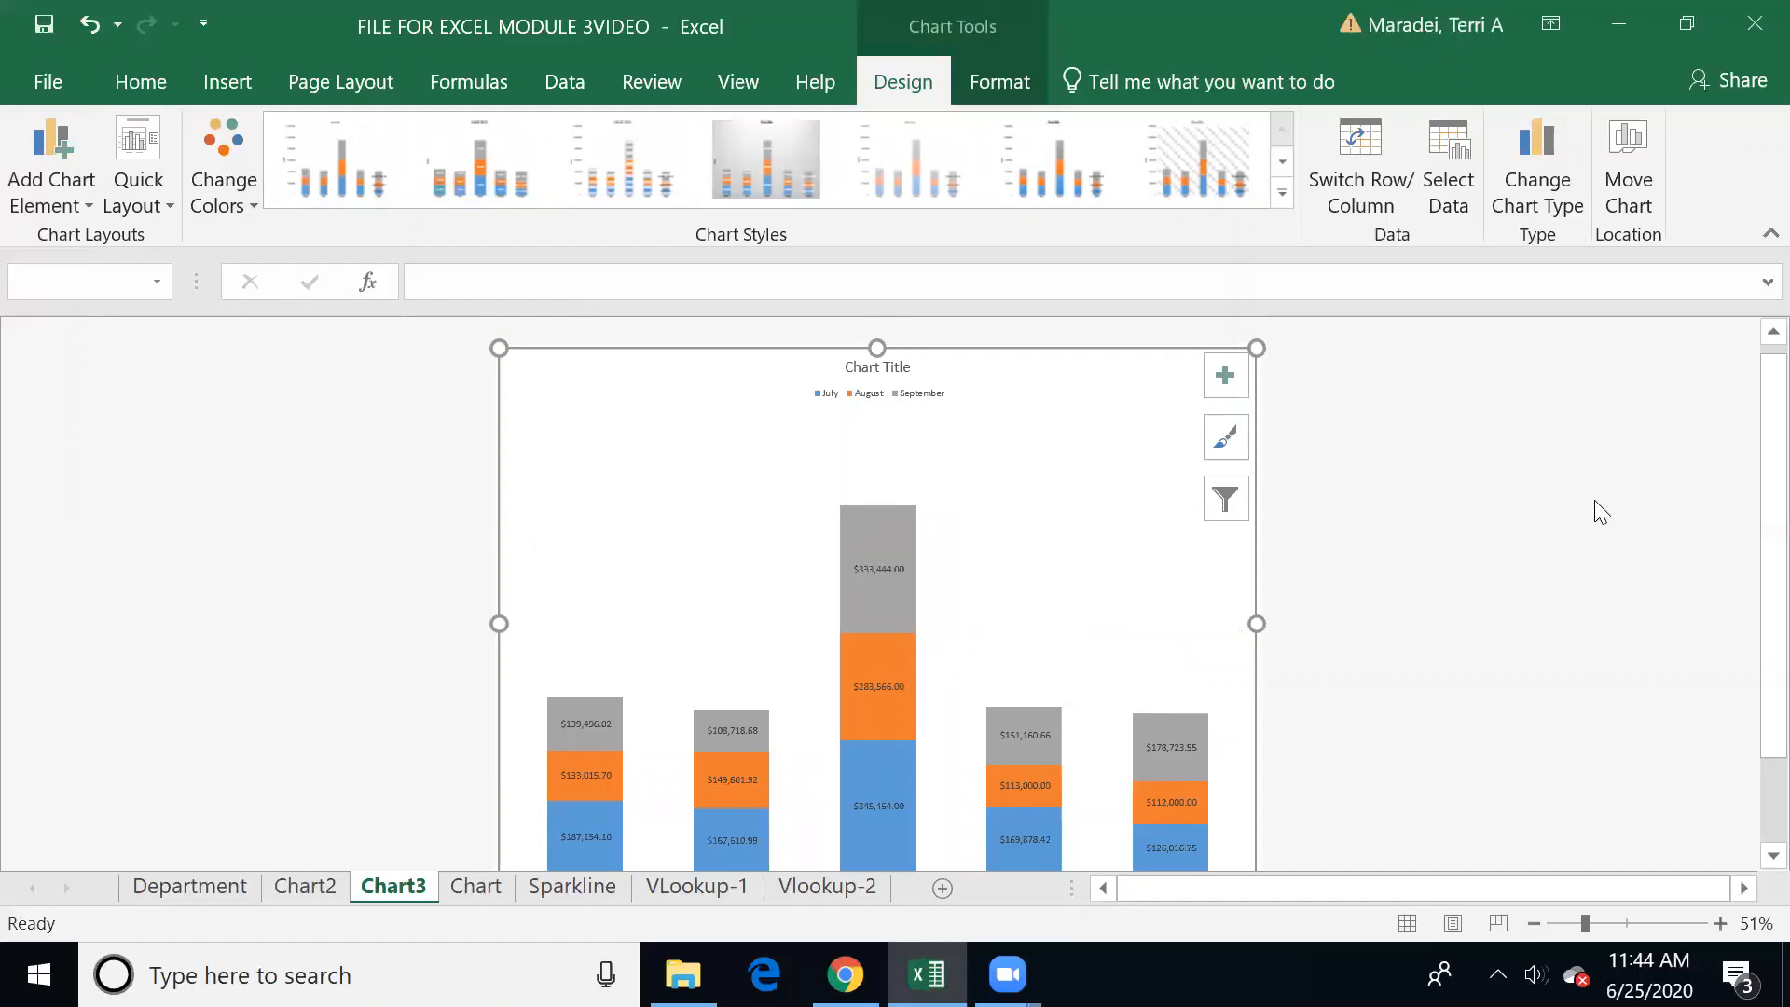
# Step: Switch the chart's rows and columns to compare departments by month, then switch them back
pyautogui.click(1380, 167)
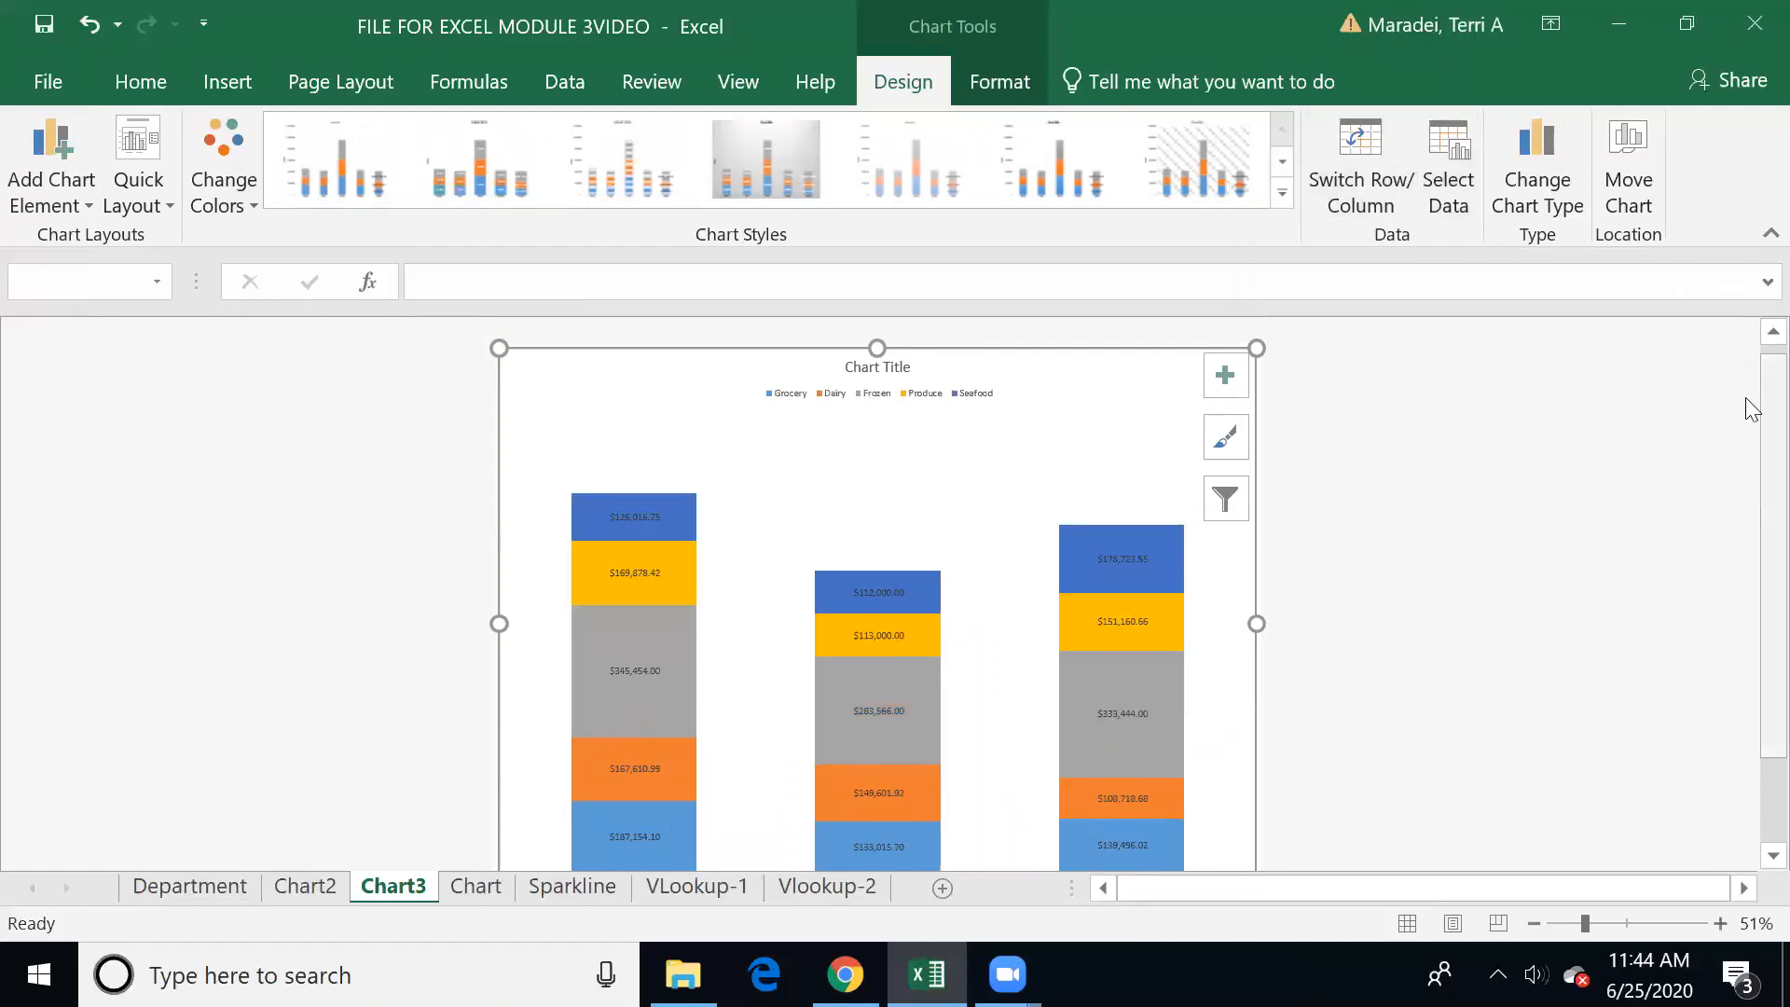
pyautogui.scroll(-1, 1751, 419)
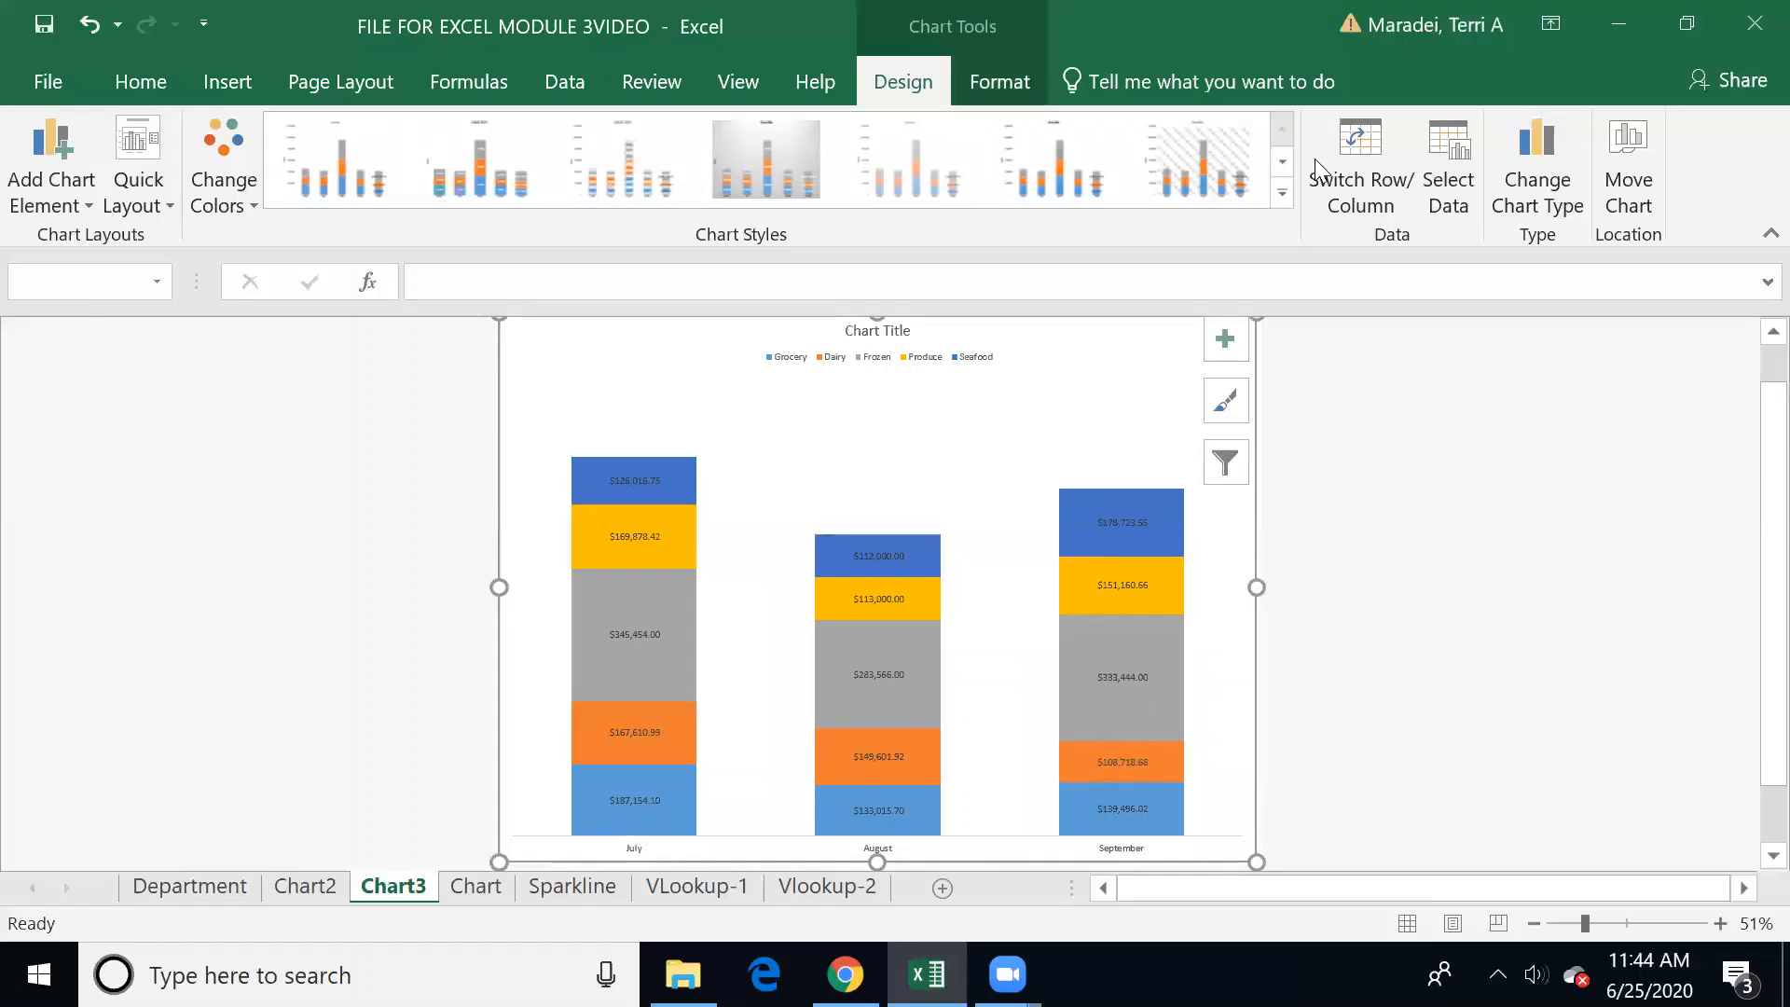
pyautogui.click(1353, 164)
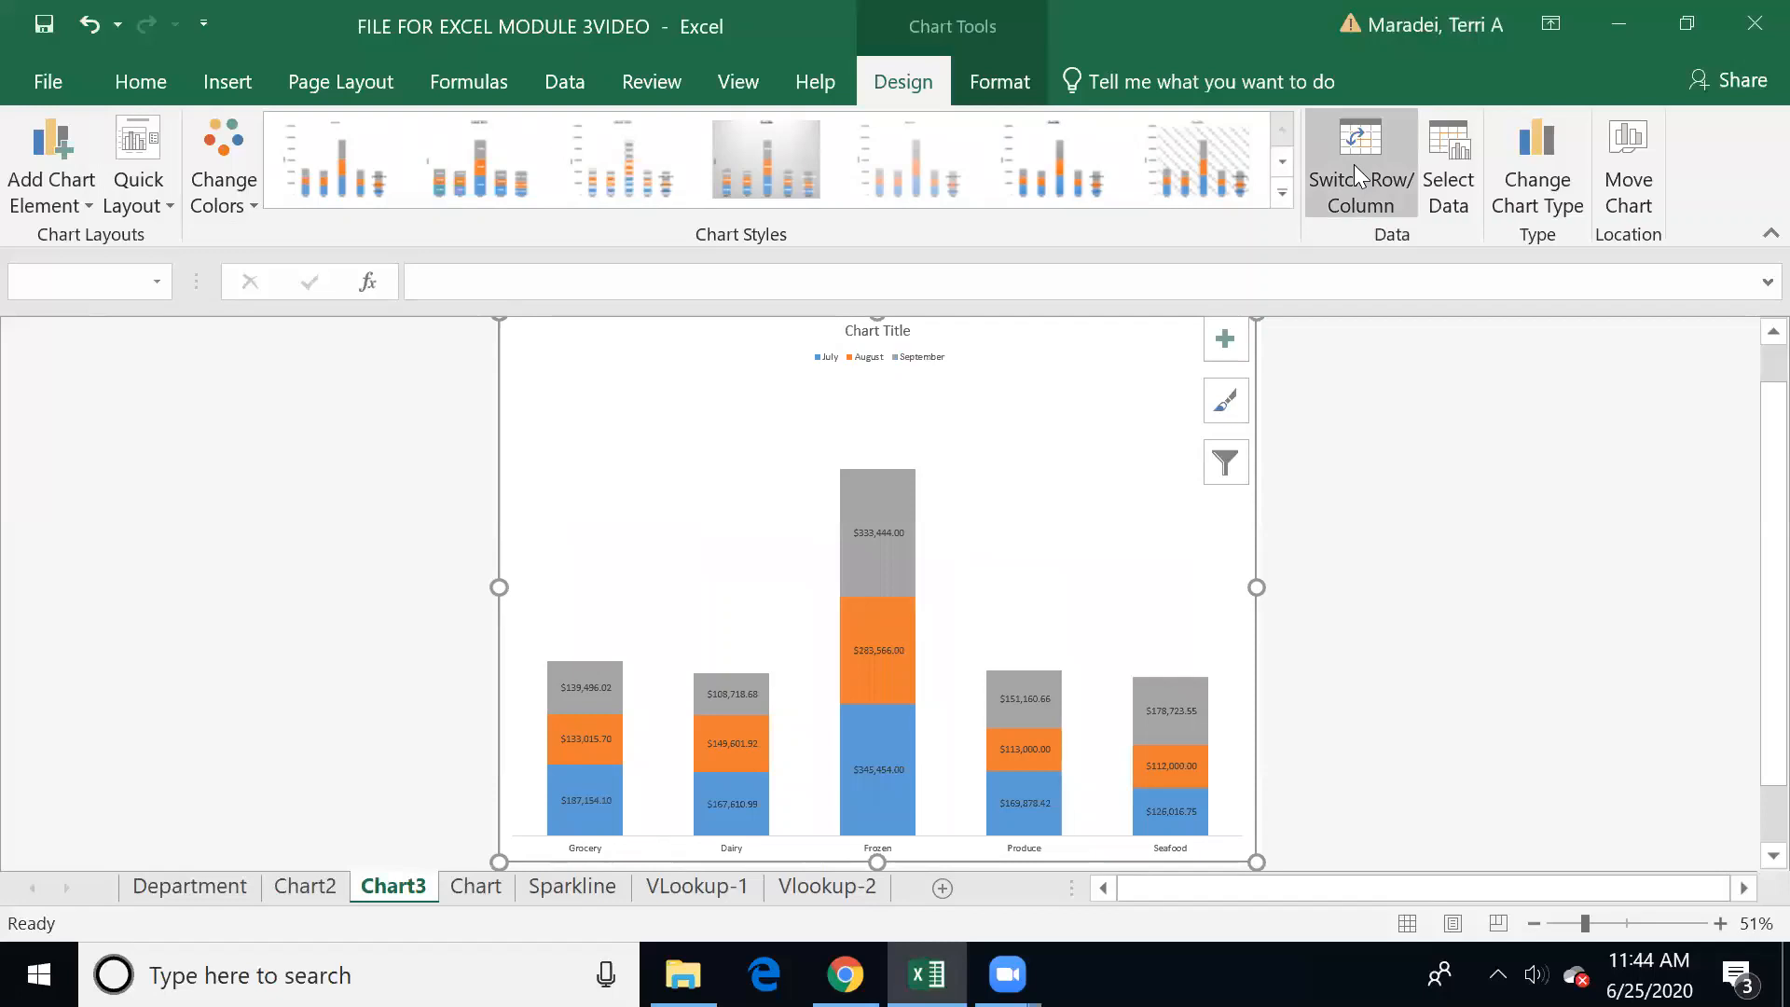
# Step: On the Sparkline sheet, insert a line sparkline in H2 from the January to June data in B2:G2
pyautogui.click(480, 882)
pyautogui.click(557, 886)
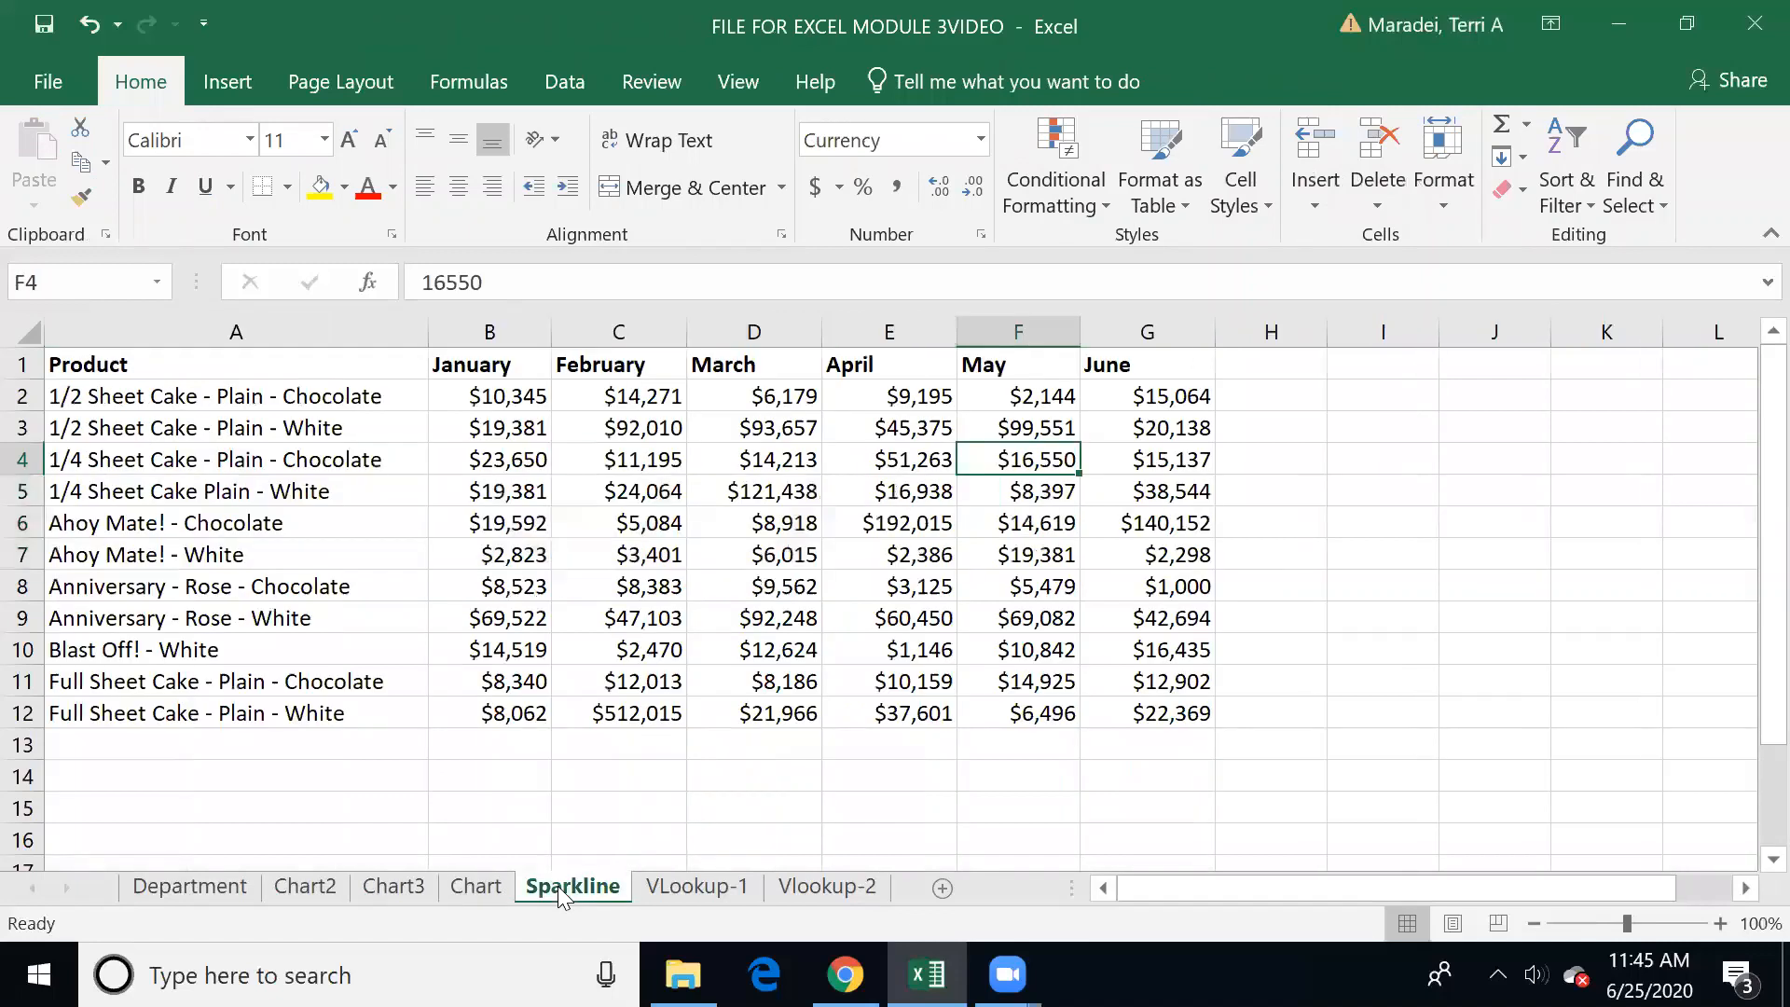
pyautogui.click(1291, 386)
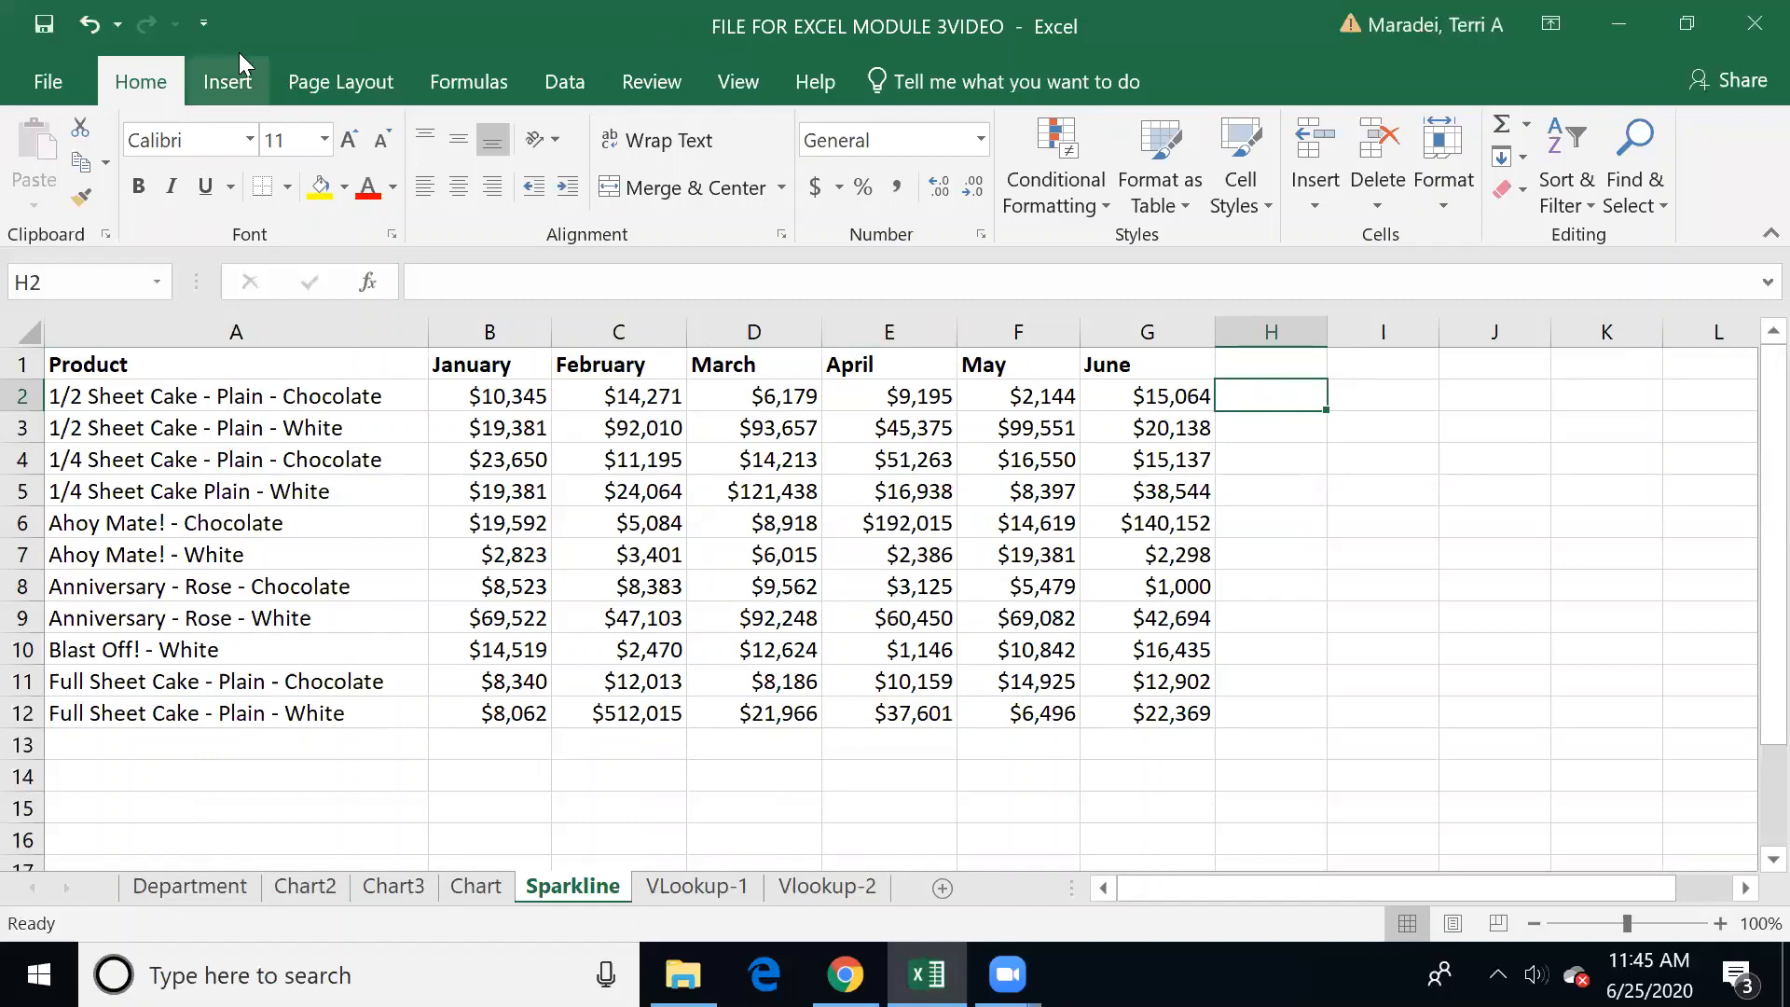
pyautogui.click(244, 86)
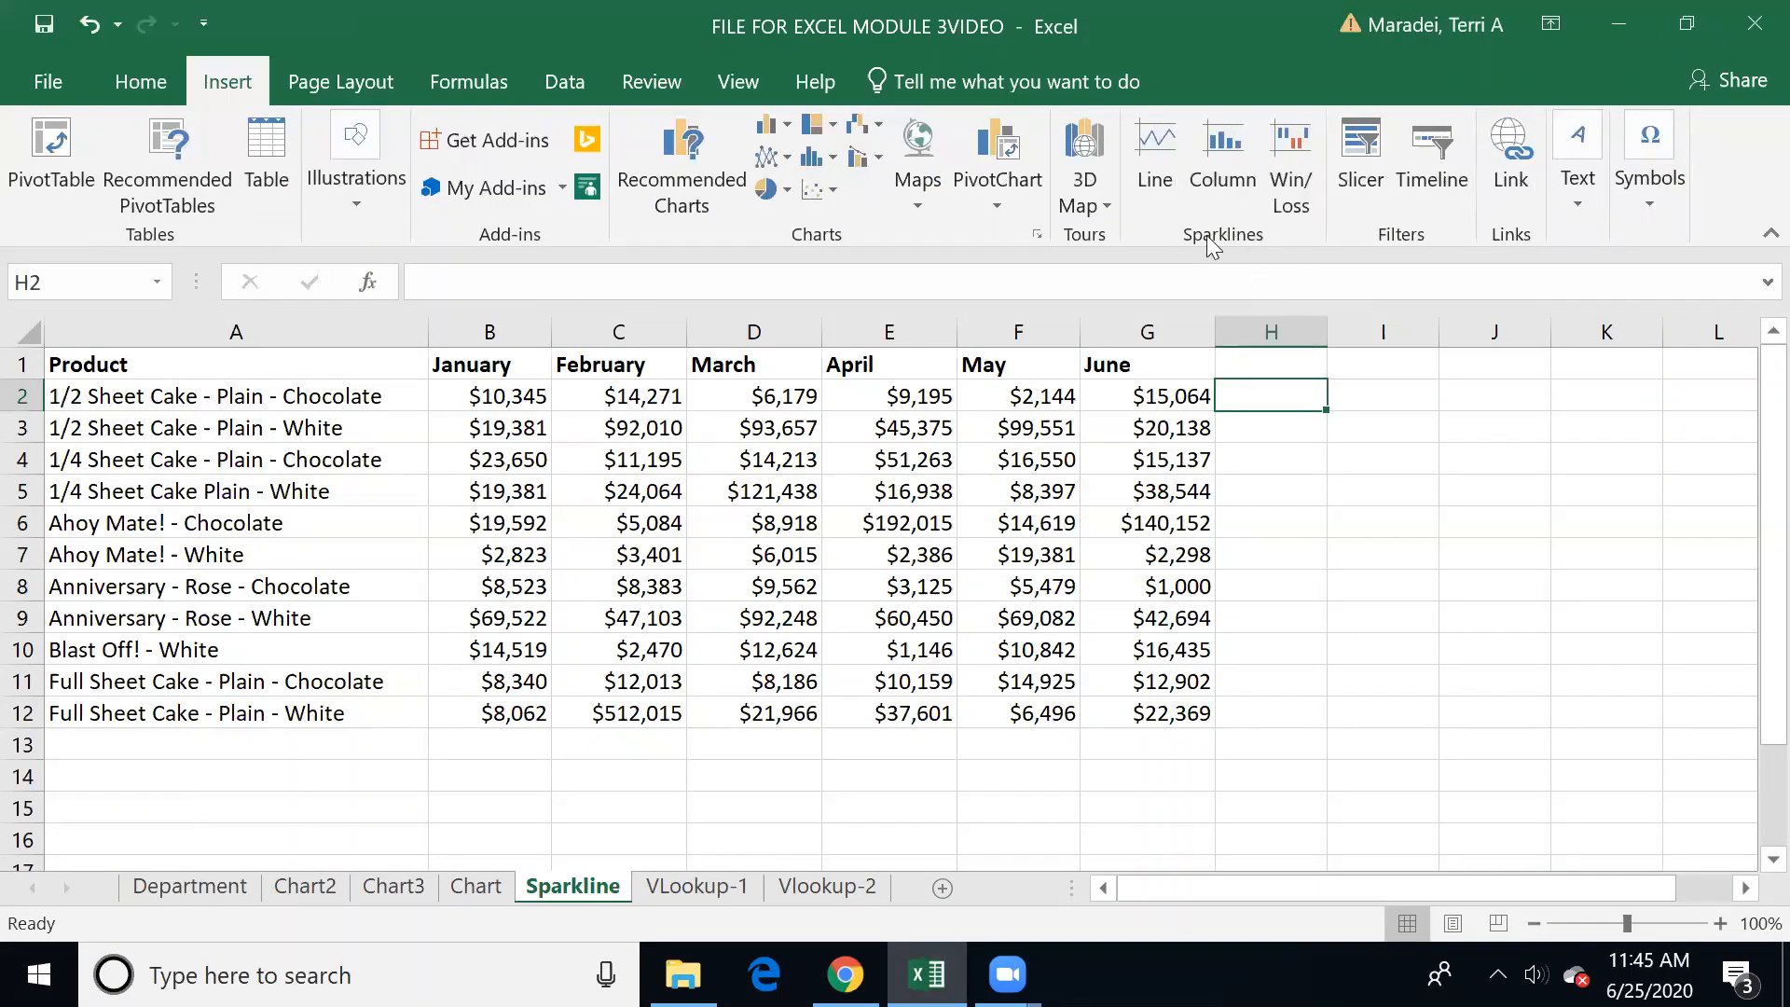
pyautogui.click(1156, 154)
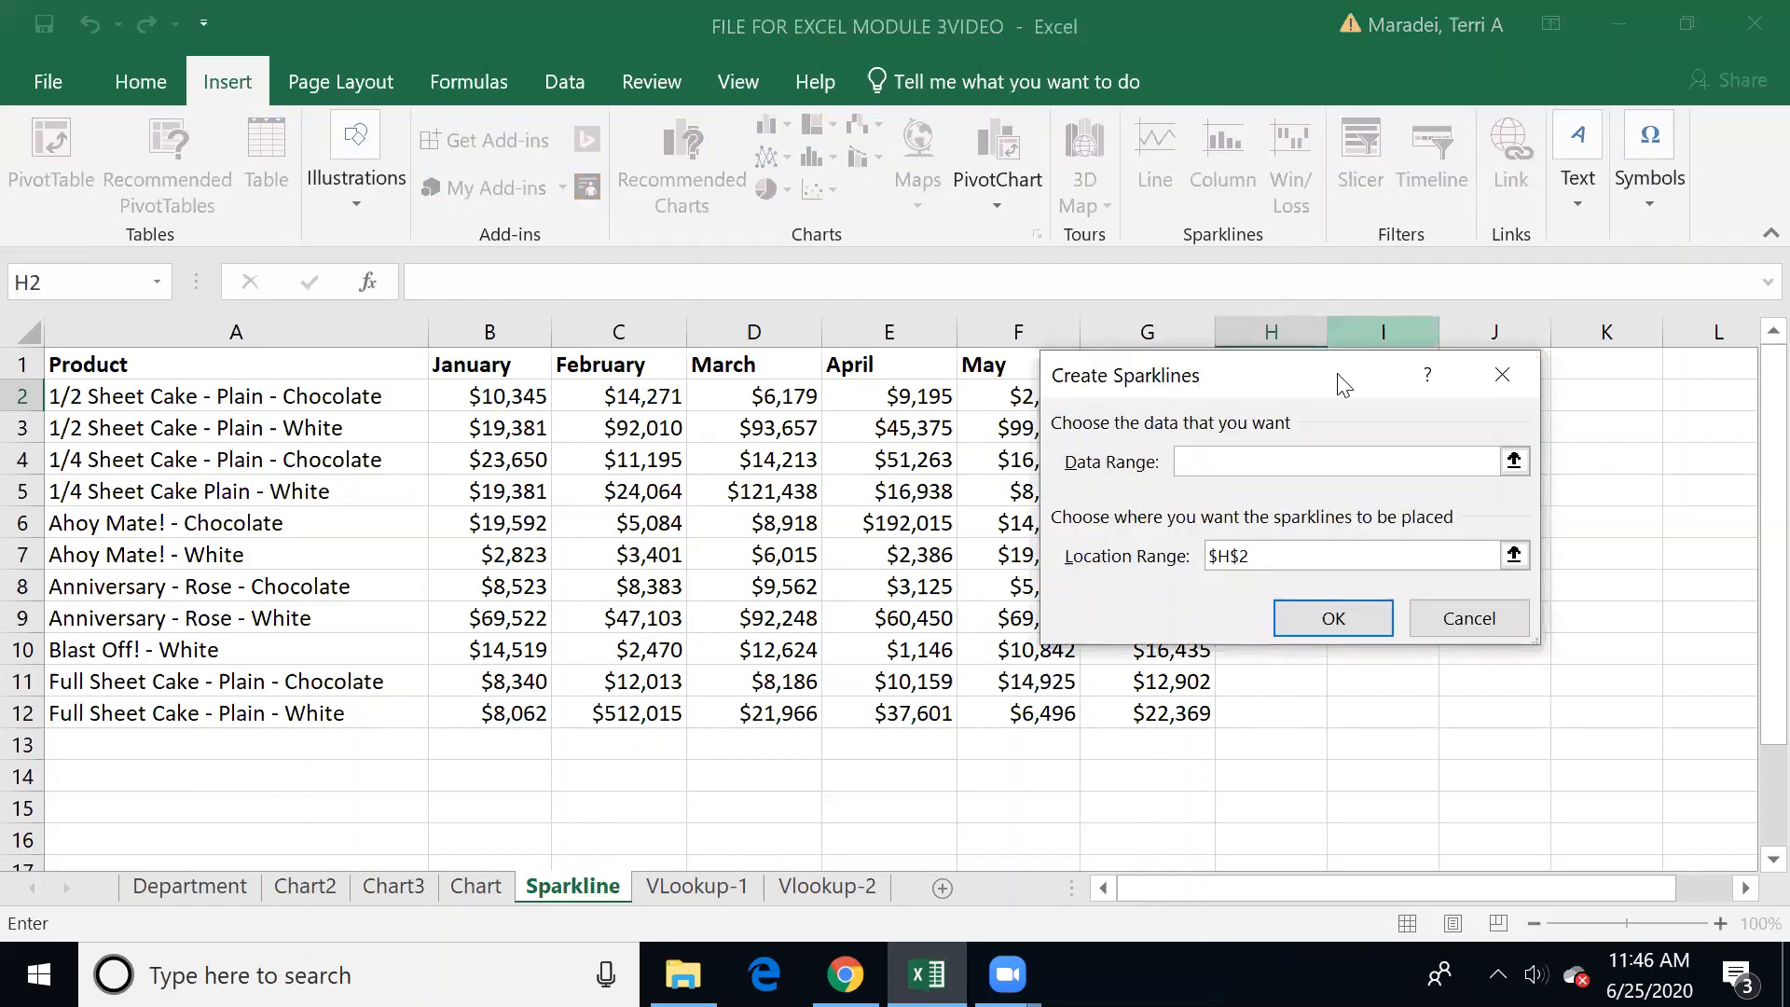
pyautogui.moveTo(1339, 379); pyautogui.dragTo(1309, 525)
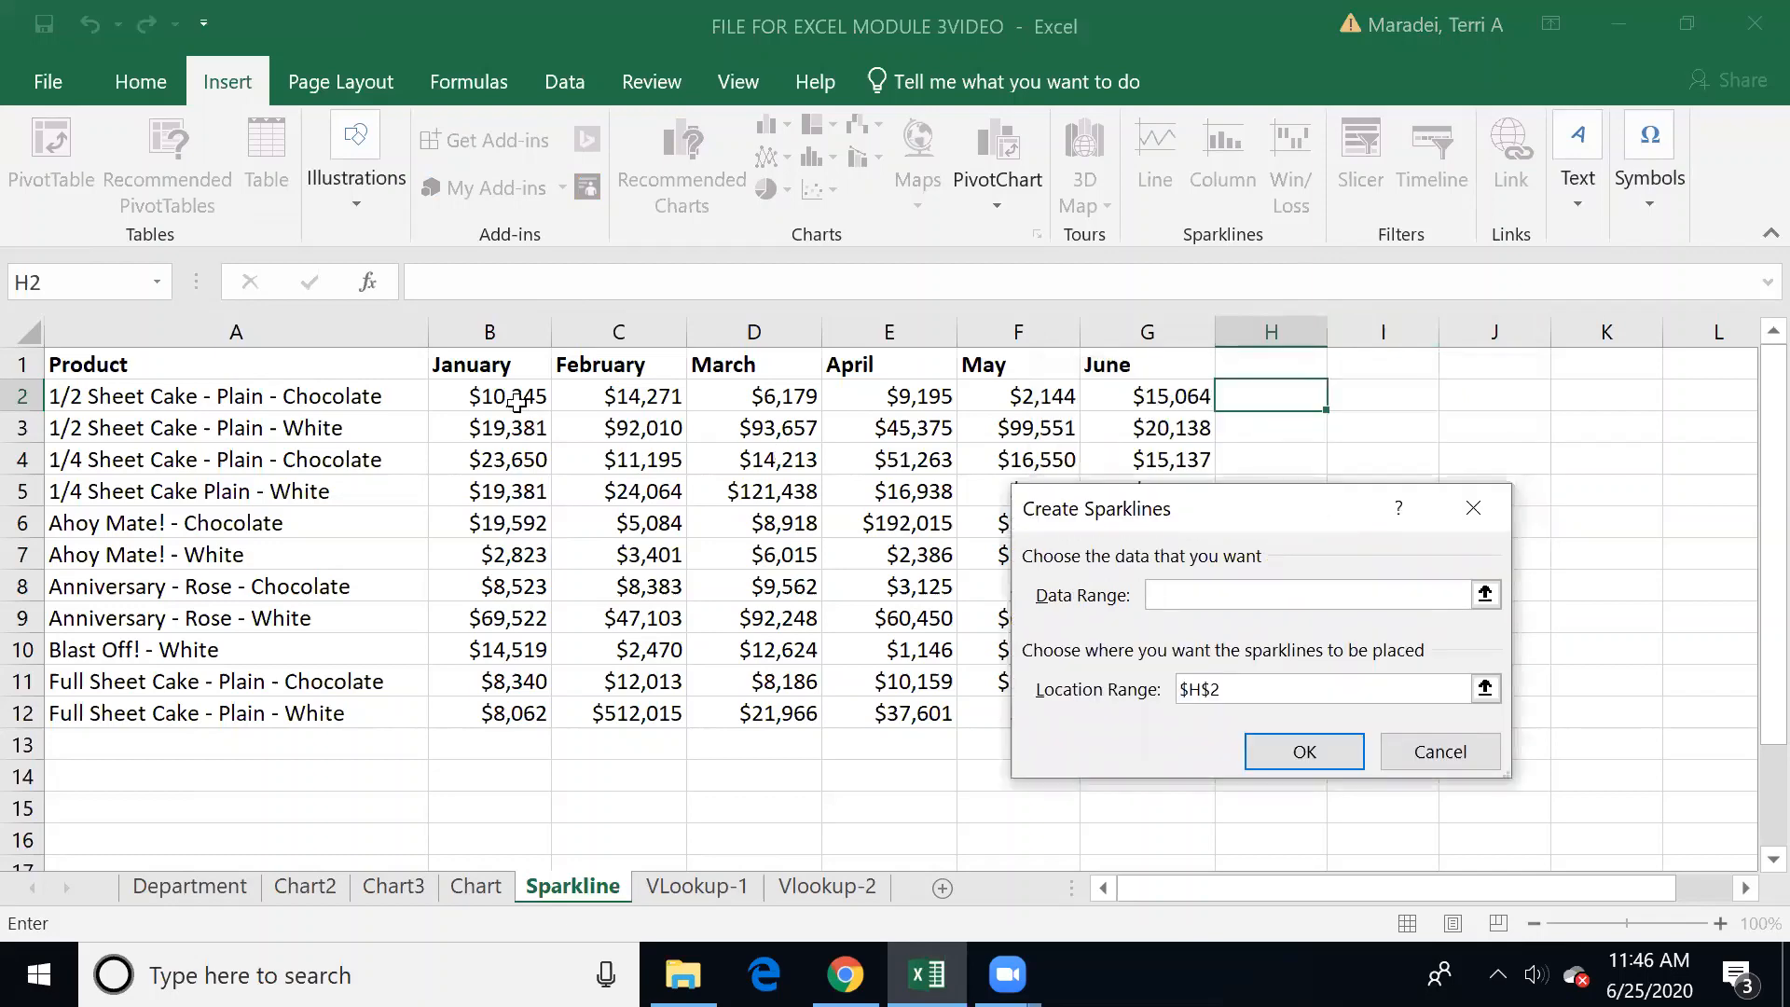
pyautogui.moveTo(506, 397); pyautogui.dragTo(1148, 403)
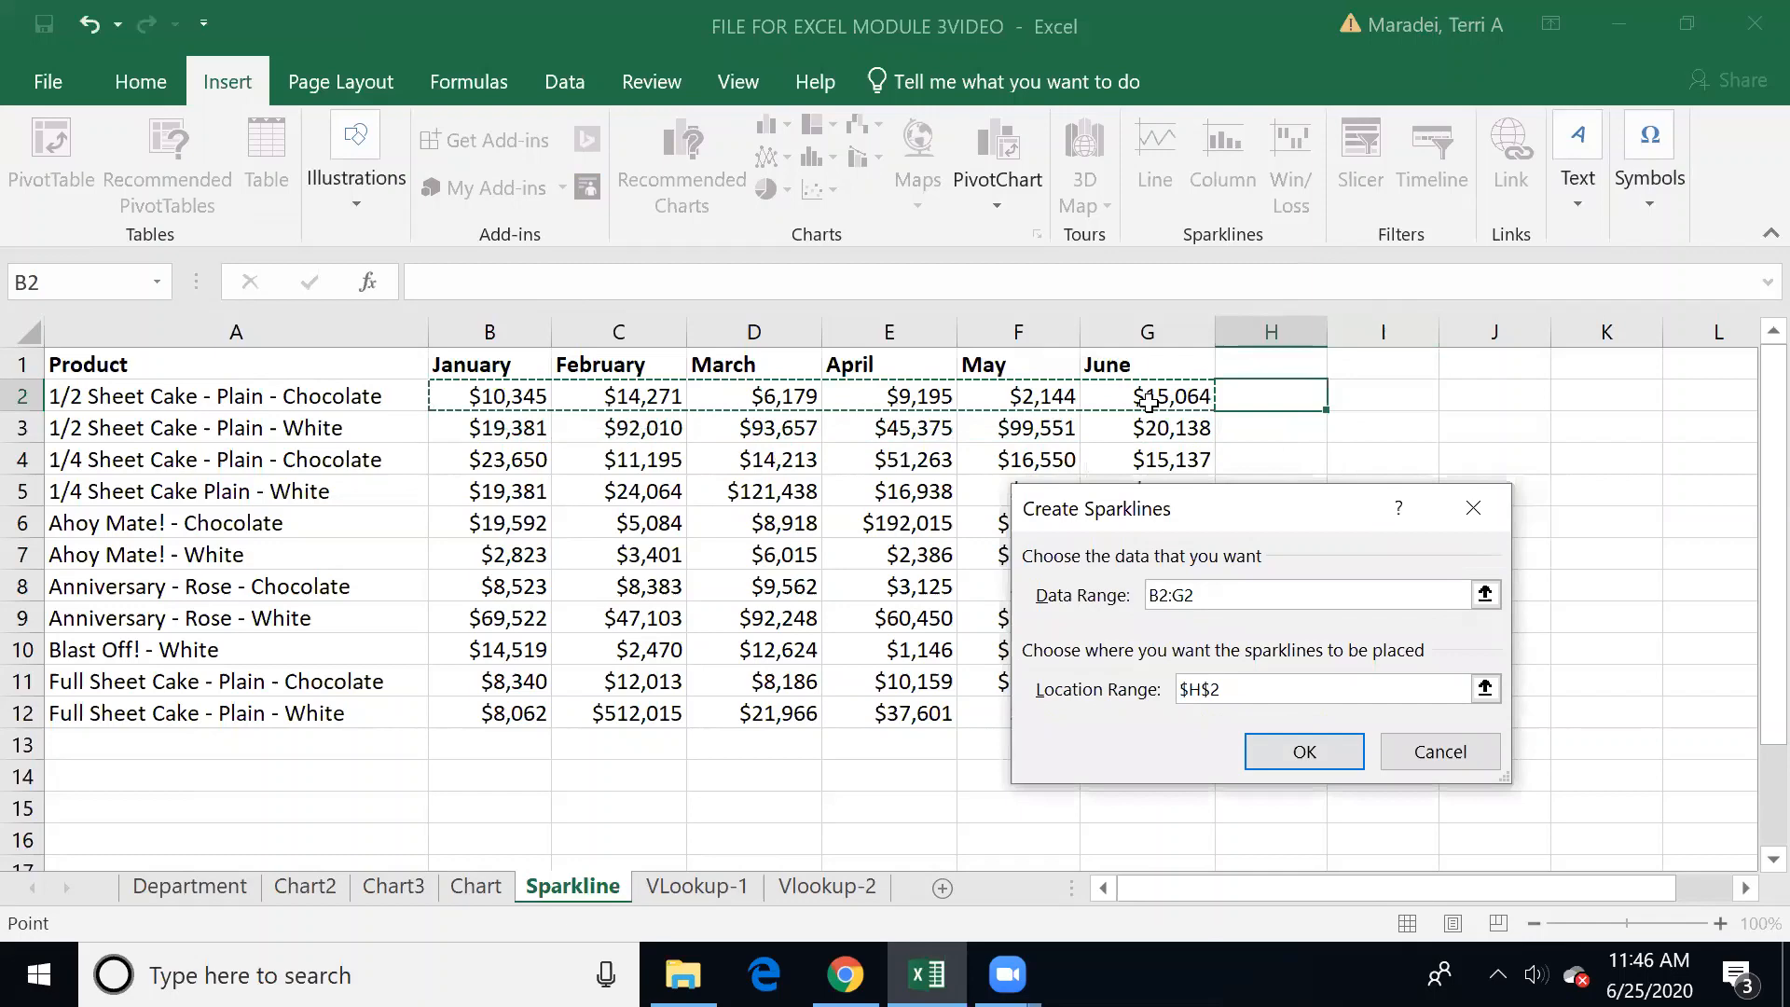
pyautogui.press('Return')
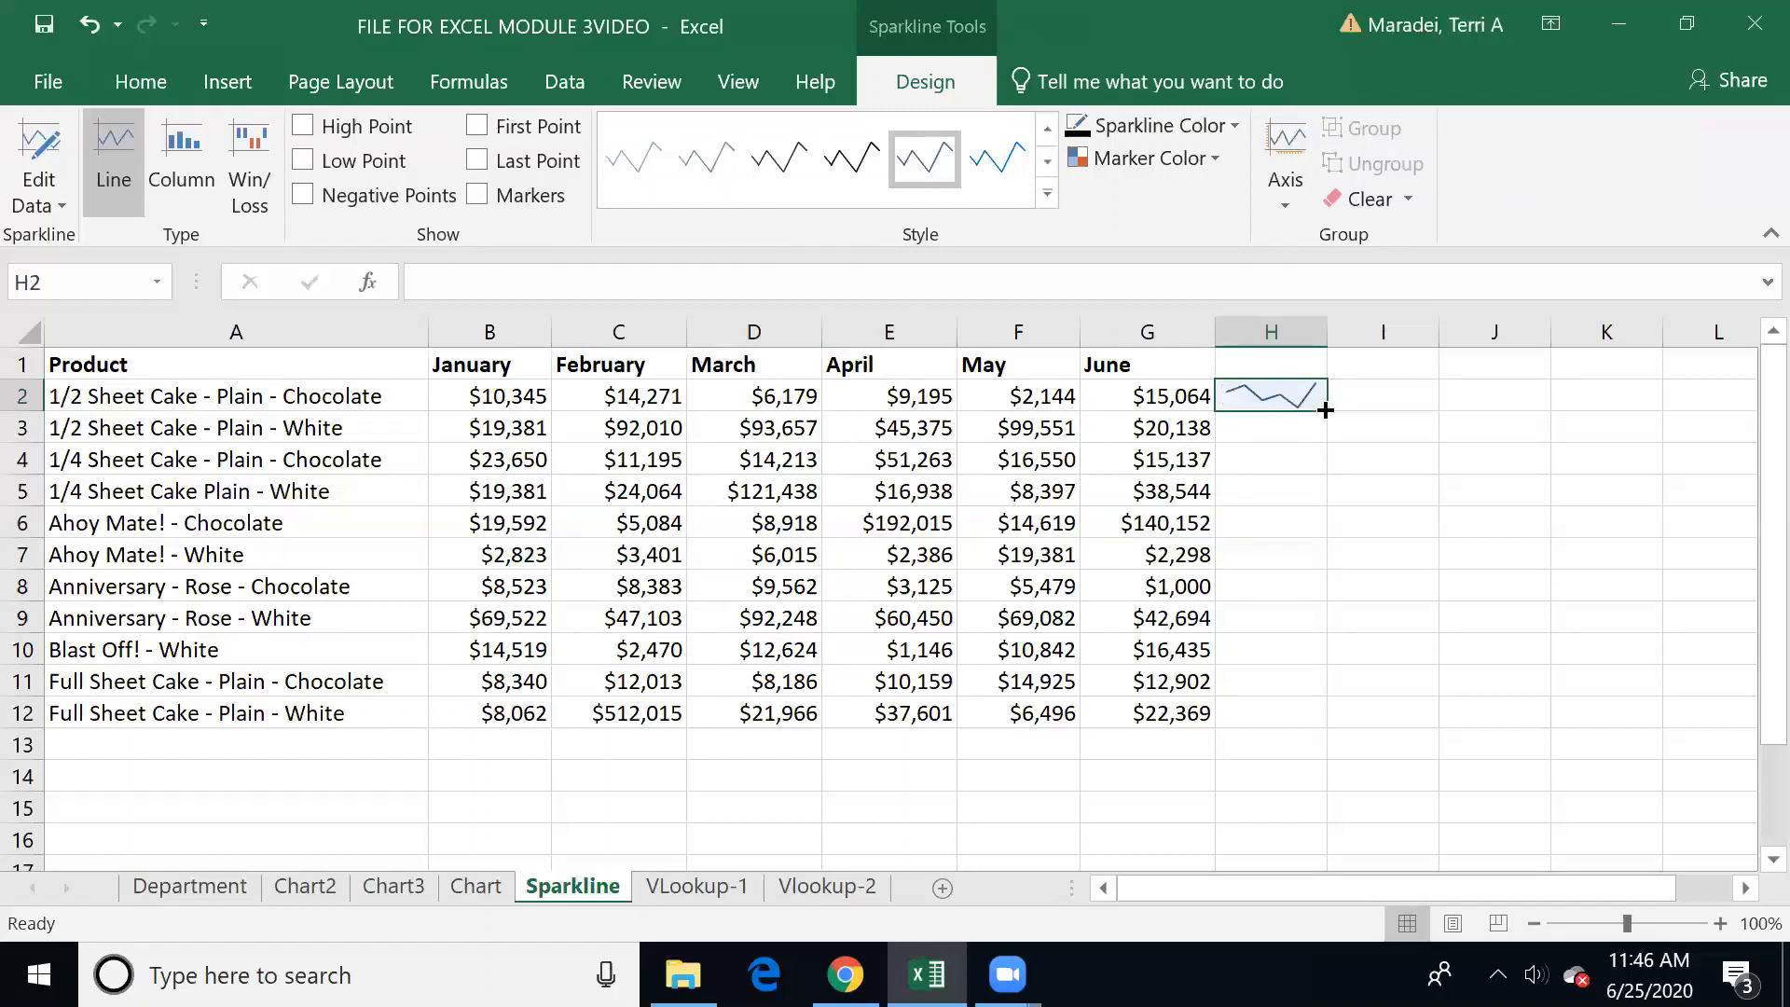
# Step: Fill the line sparkline from H2 down through H12 for the remaining products
pyautogui.moveTo(1325, 410); pyautogui.dragTo(1318, 734)
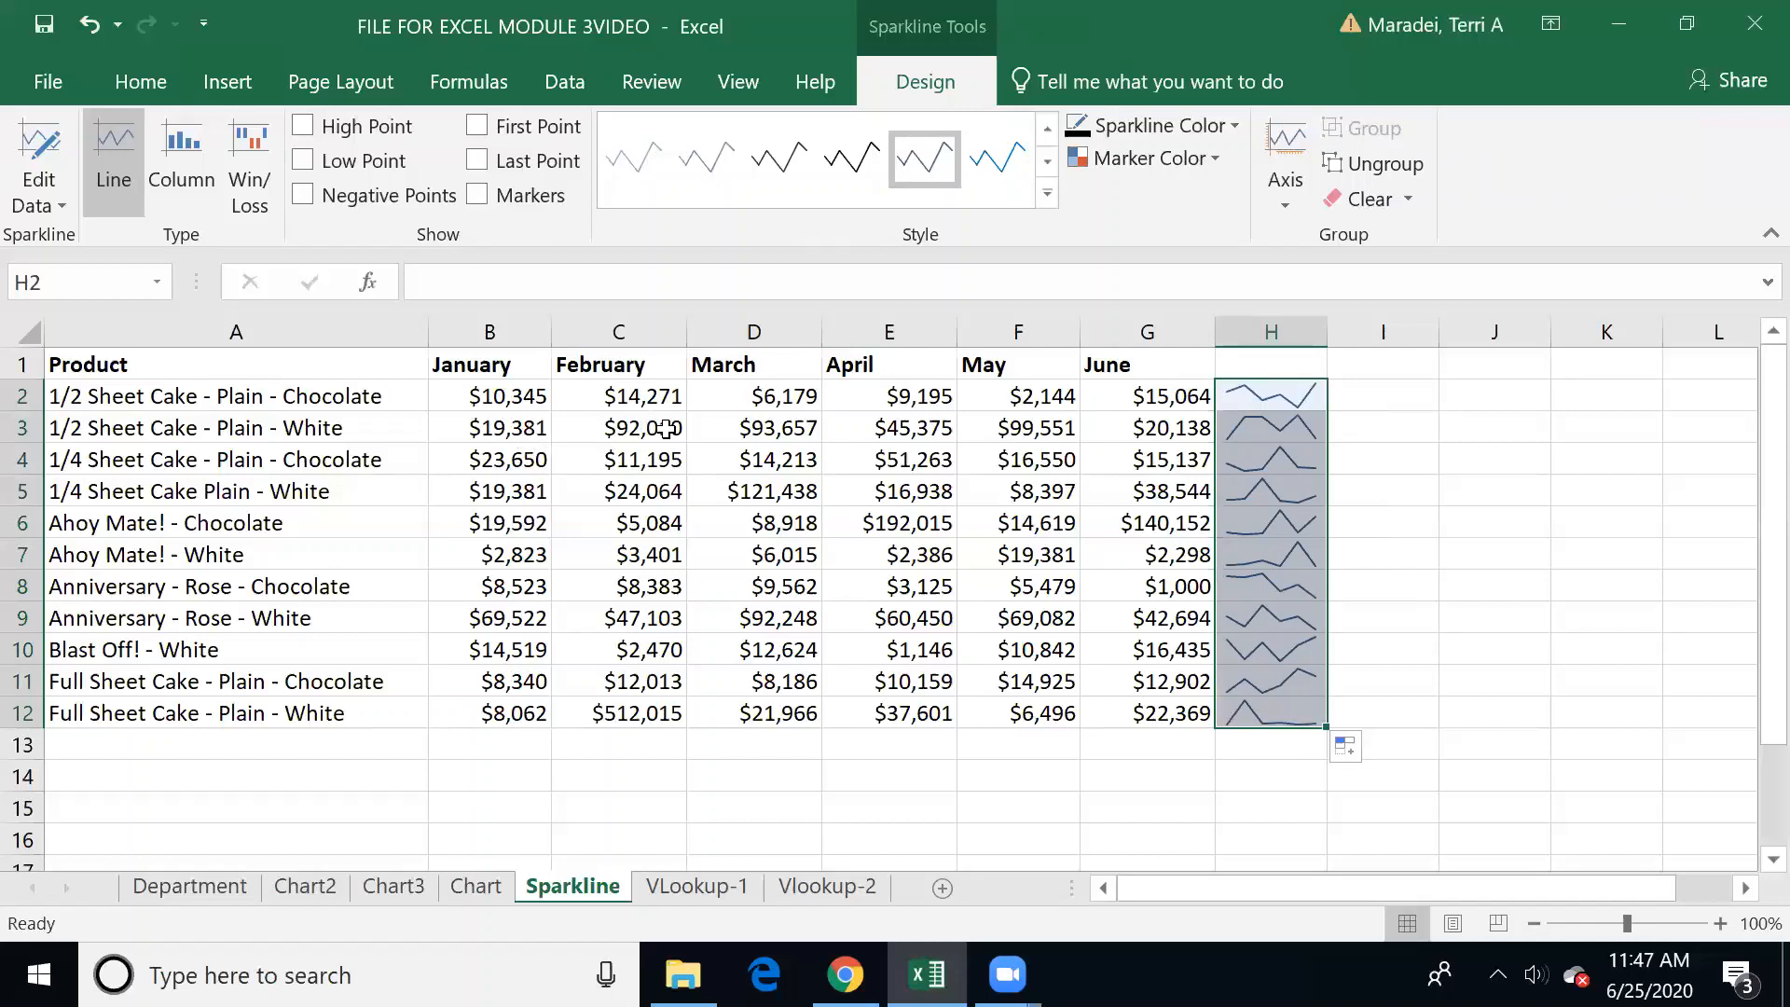
pyautogui.click(1295, 432)
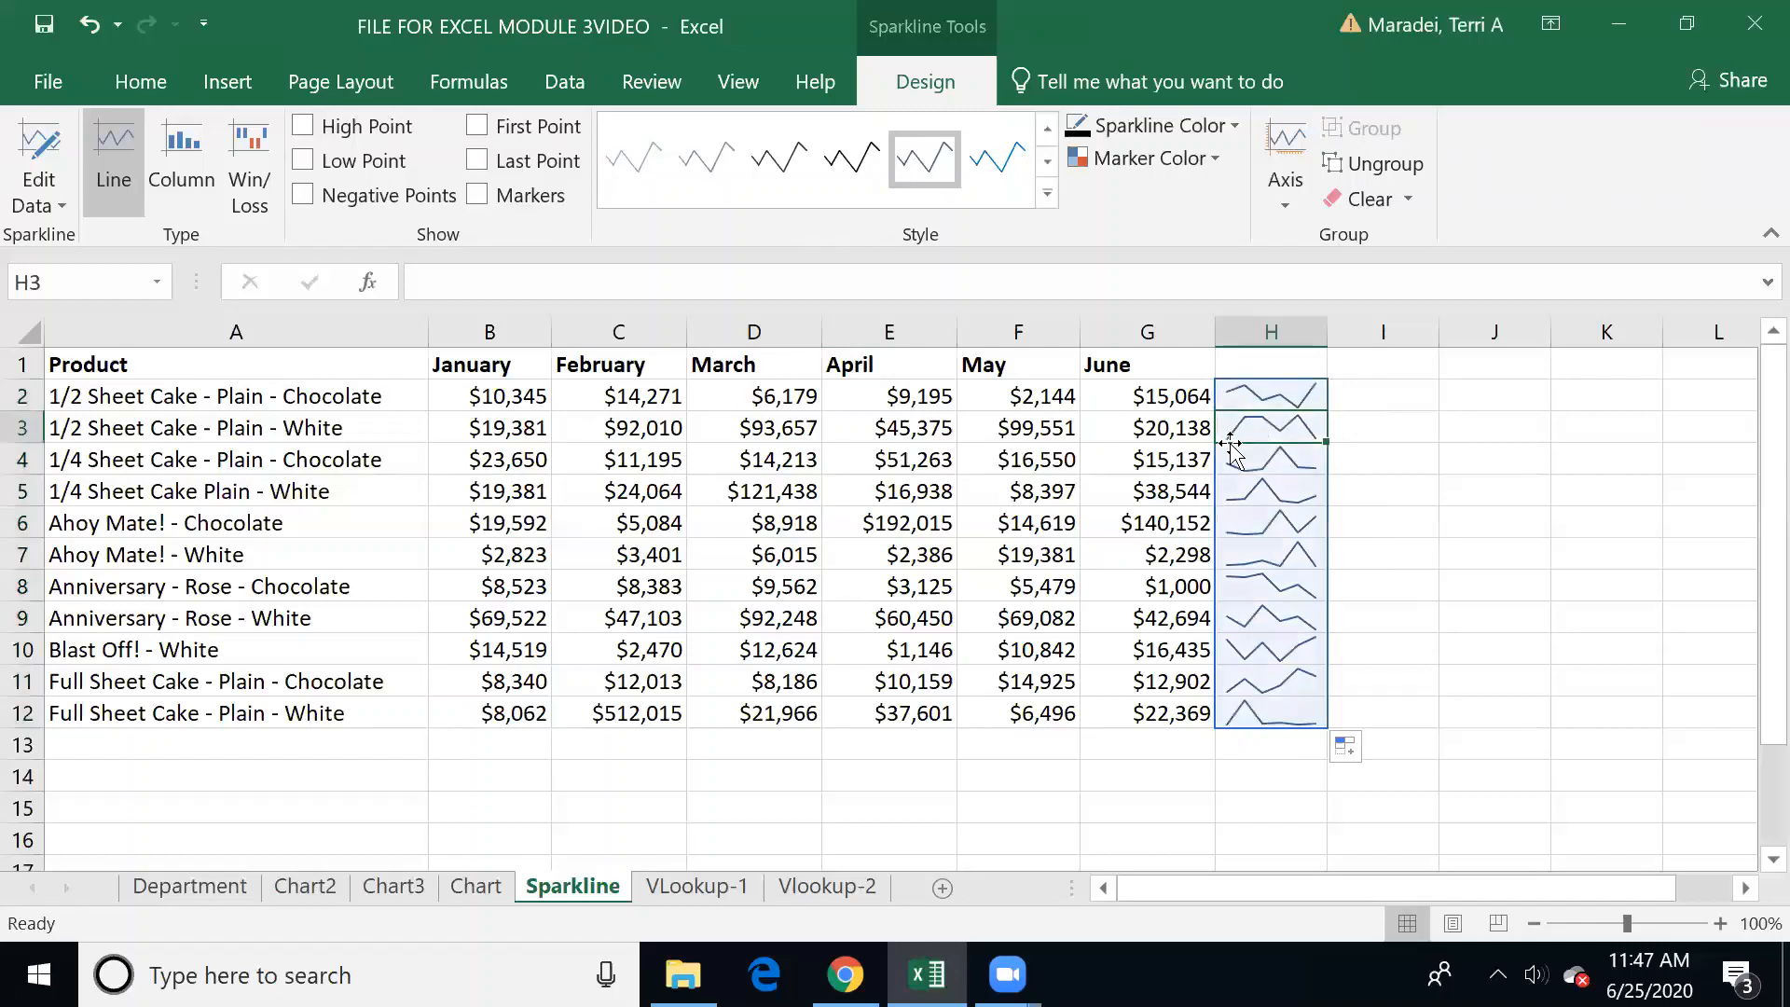
pyautogui.click(1449, 551)
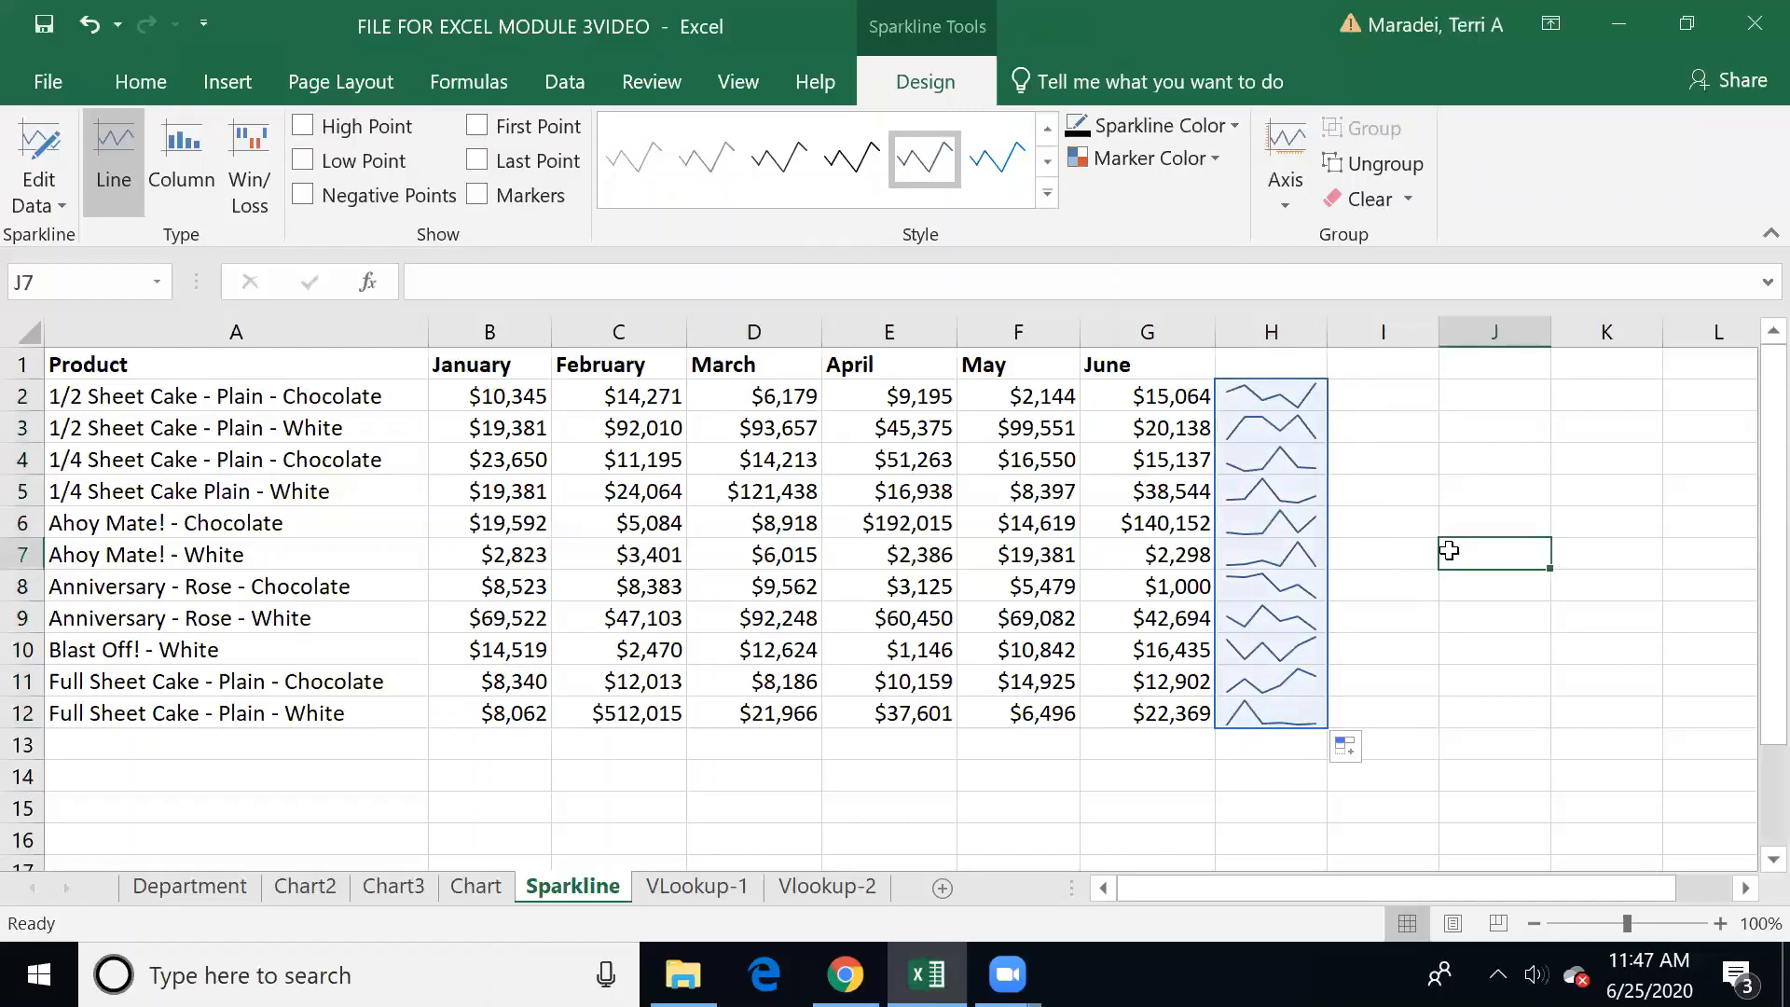